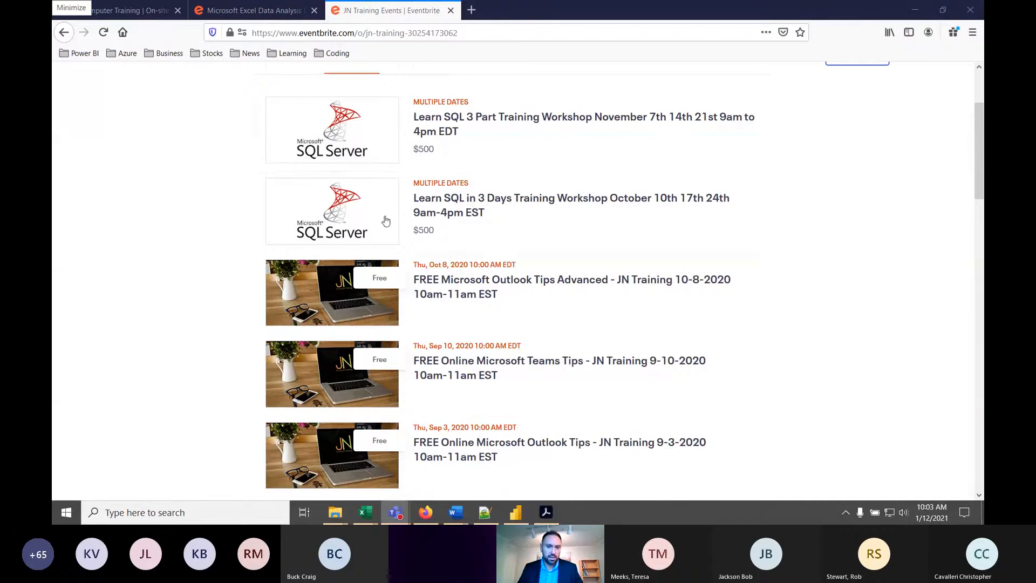
# - Look through the listed training workshops and free webinars on the JN Training Eventbrite page
pyautogui.scroll(-2, 419, 220)
pyautogui.scroll(-2, 431, 196)
pyautogui.scroll(-2, 367, 195)
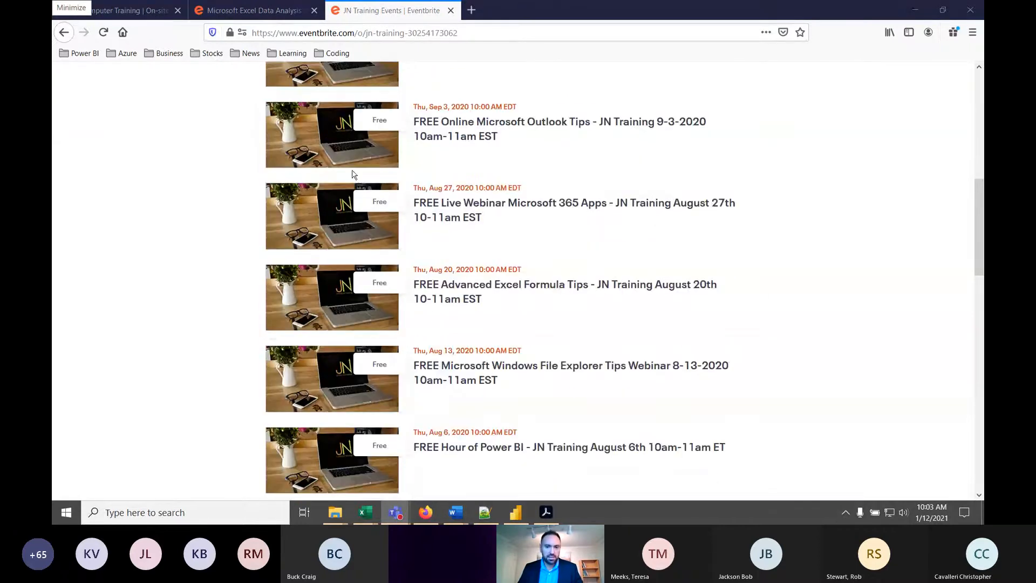
pyautogui.scroll(3, 412, 315)
pyautogui.scroll(-7, 658, 307)
pyautogui.scroll(-5, 658, 308)
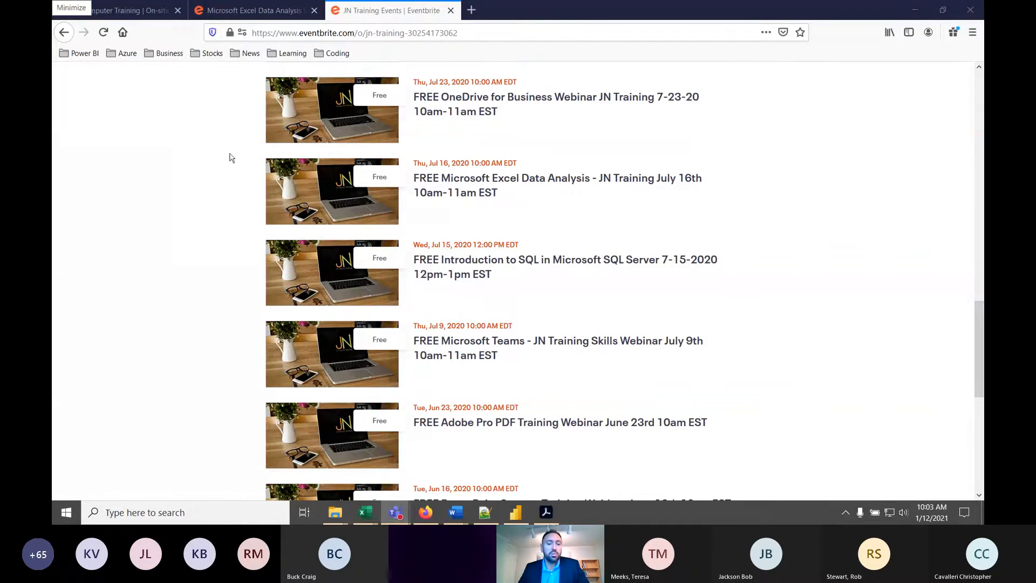
# - Review the JN Computer Training home page and the agenda of the Microsoft Excel Data Analysis event
pyautogui.click(259, 11)
pyautogui.click(133, 11)
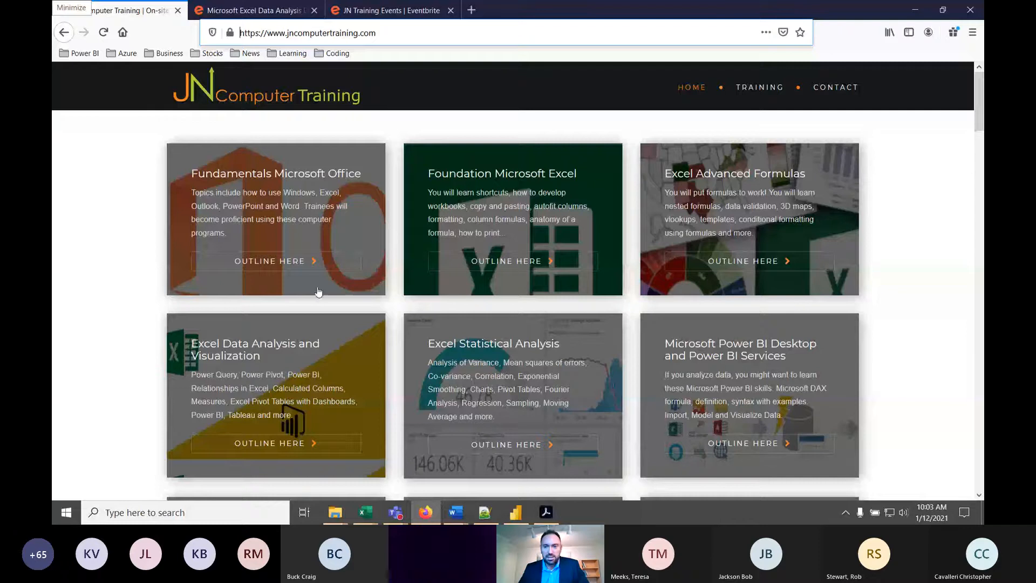
pyautogui.click(915, 9)
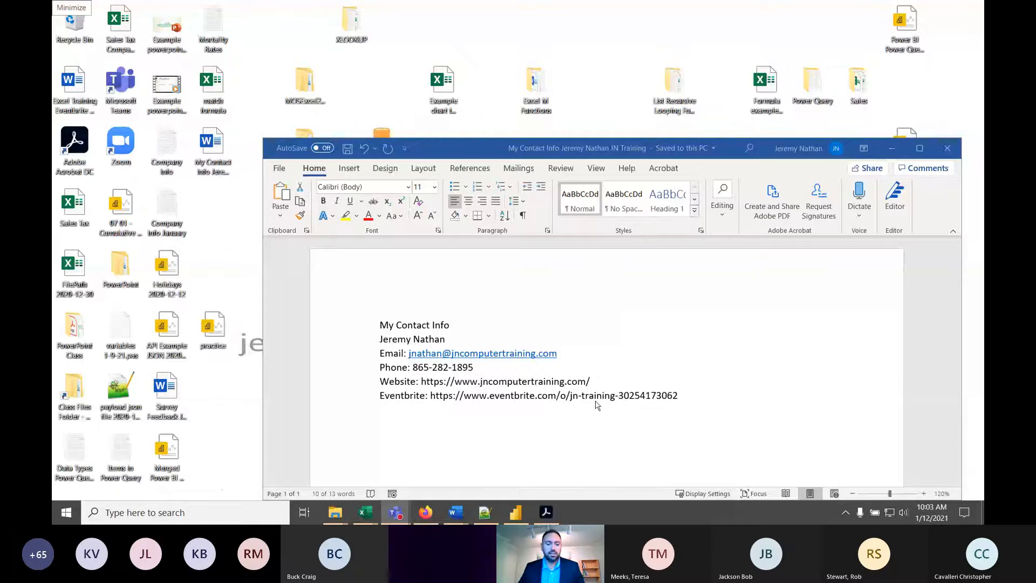
pyautogui.moveTo(395, 512)
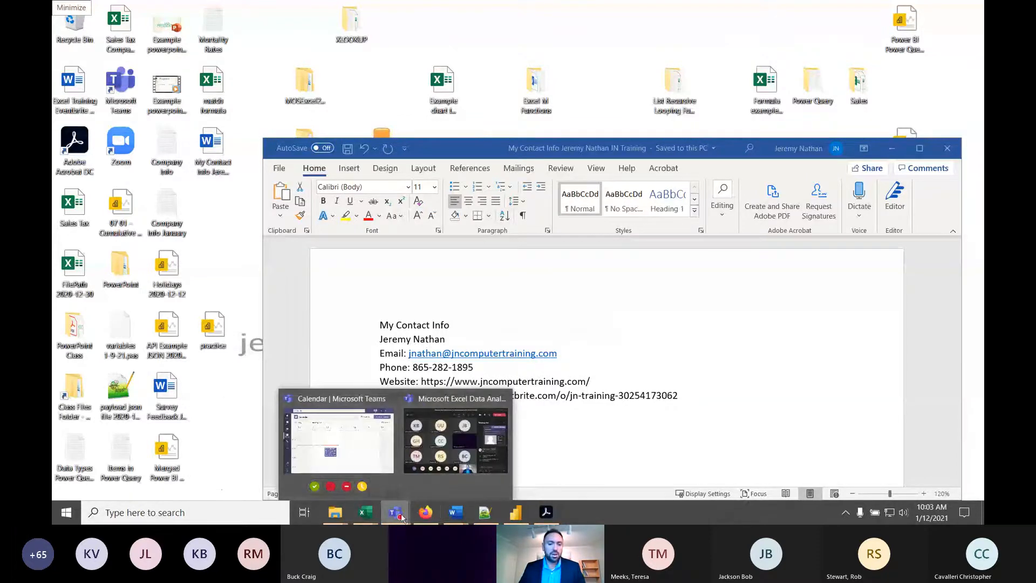
pyautogui.click(408, 483)
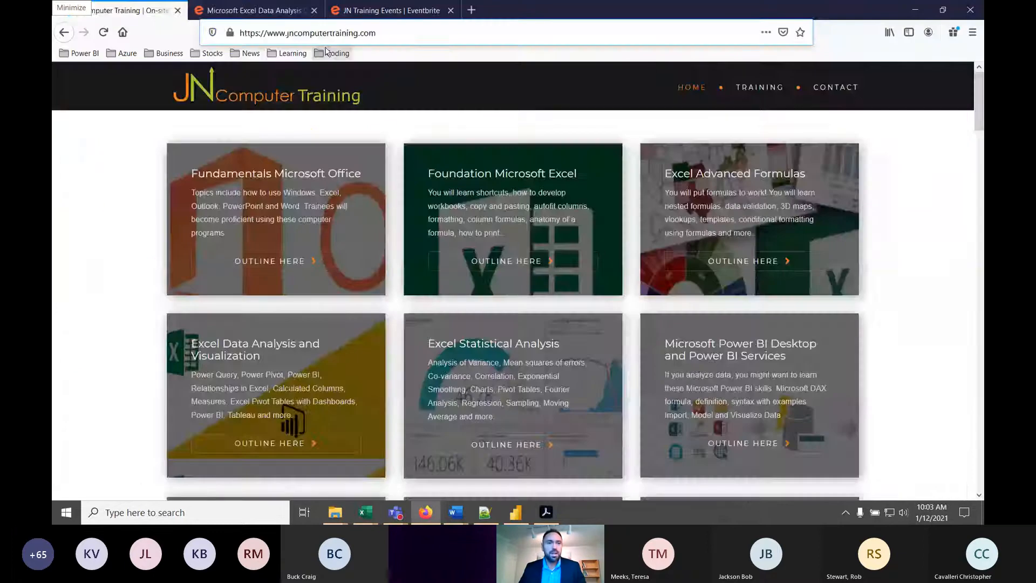
pyautogui.click(254, 10)
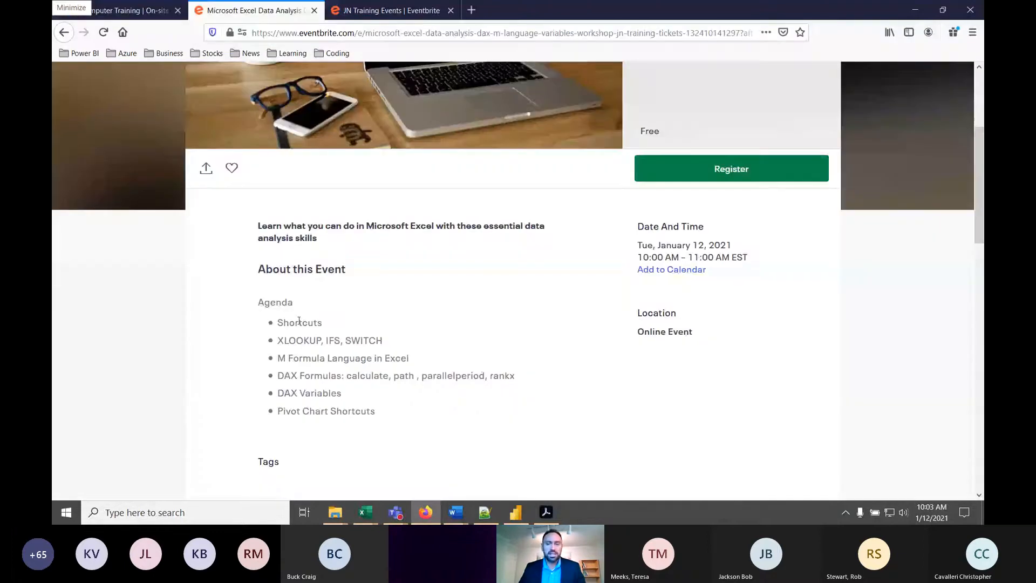
pyautogui.click(916, 9)
# - Switch to the Excel workbook "XLOOKUP example 2020-7-21" and show its Tax Rates 2020 sheet maximized and enlarged
pyautogui.moveTo(370, 519)
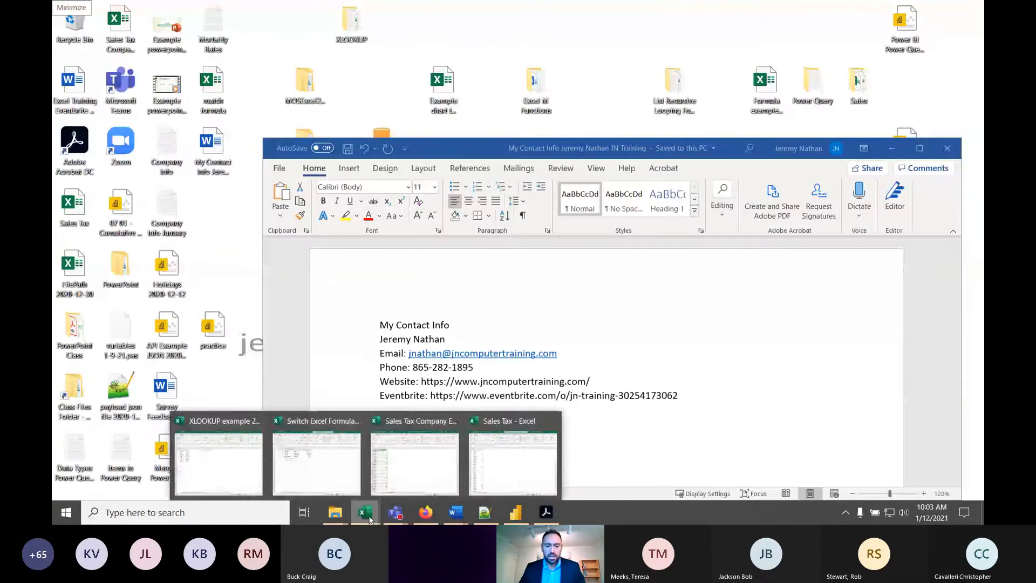
pyautogui.click(218, 464)
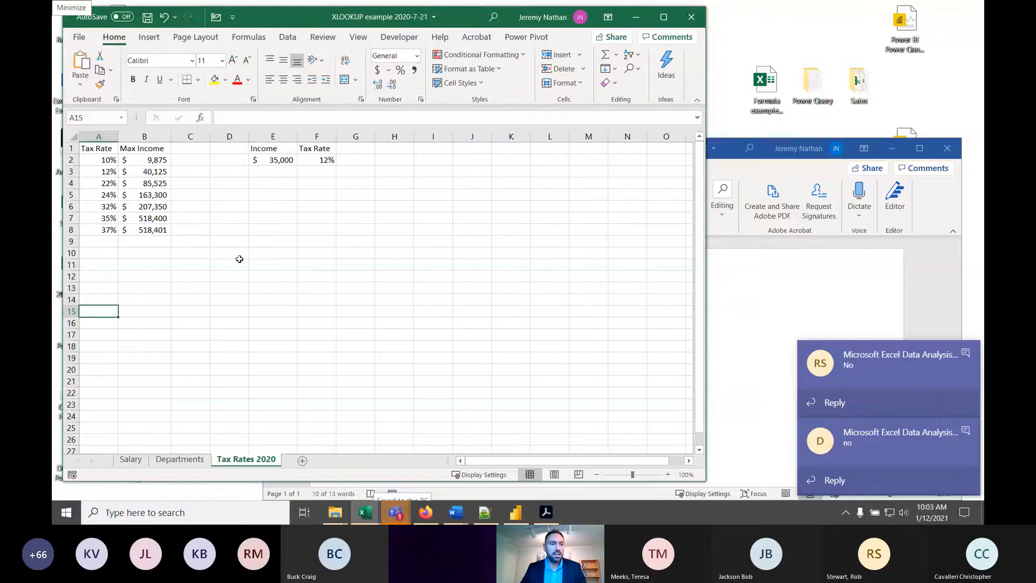
pyautogui.click(109, 193)
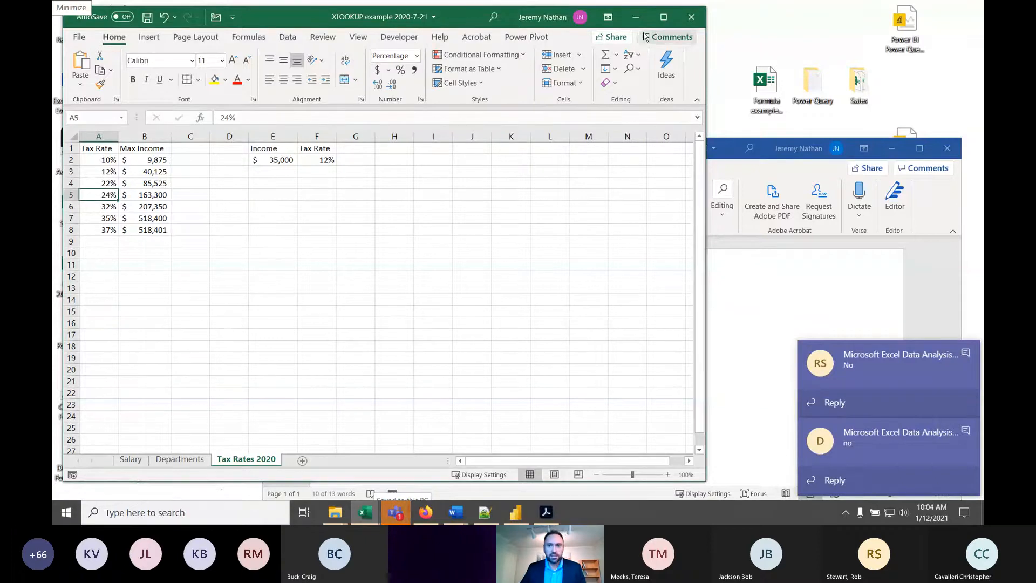
pyautogui.click(664, 17)
pyautogui.keyDown('ctrl'); pyautogui.scroll(7, 206, 215); pyautogui.keyUp('ctrl')
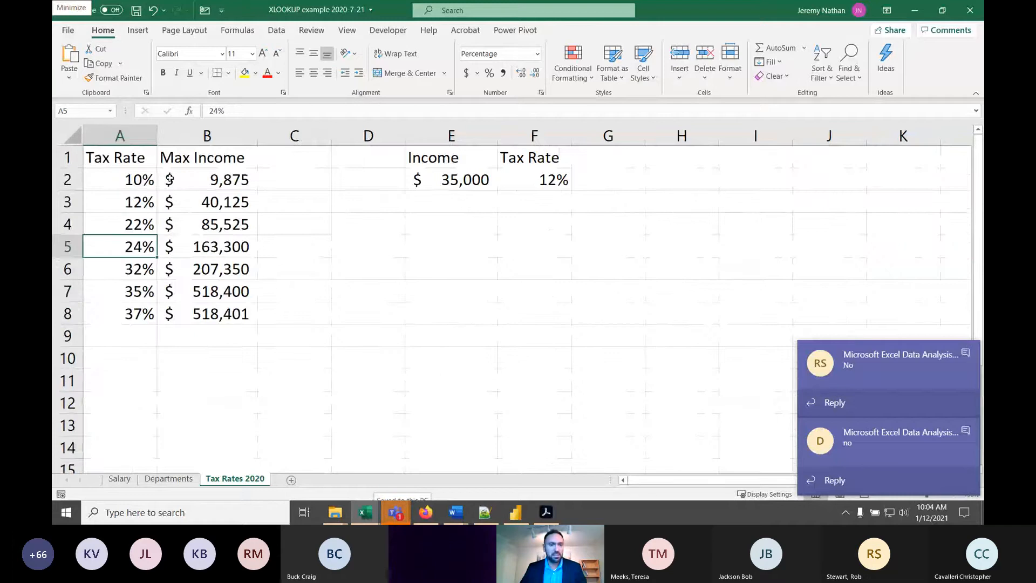
# - Examine the tax rates and maximum incomes in A2:B8 and the income lookup example on the Tax Rates 2020 sheet
pyautogui.click(300, 181)
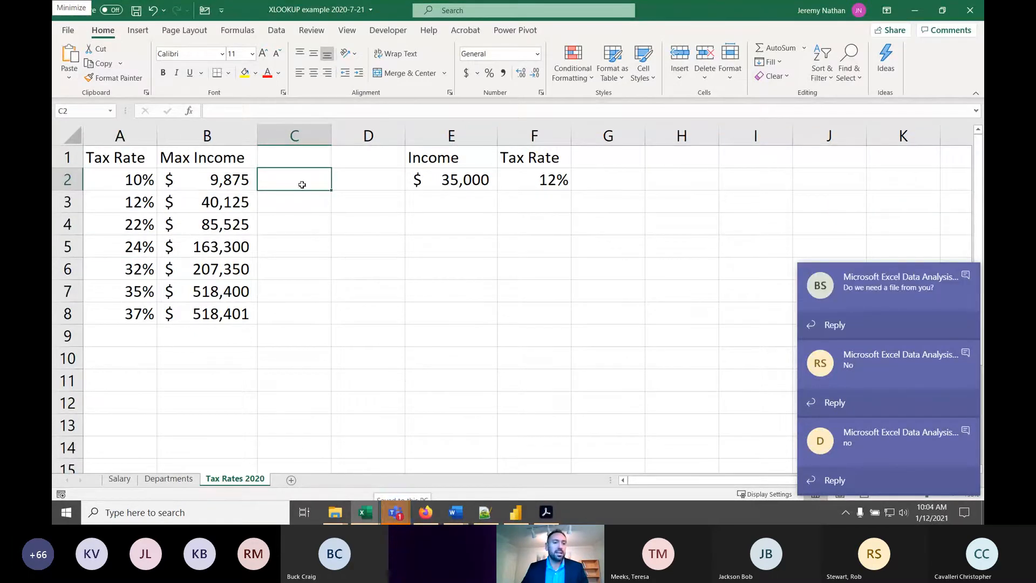
pyautogui.click(113, 182)
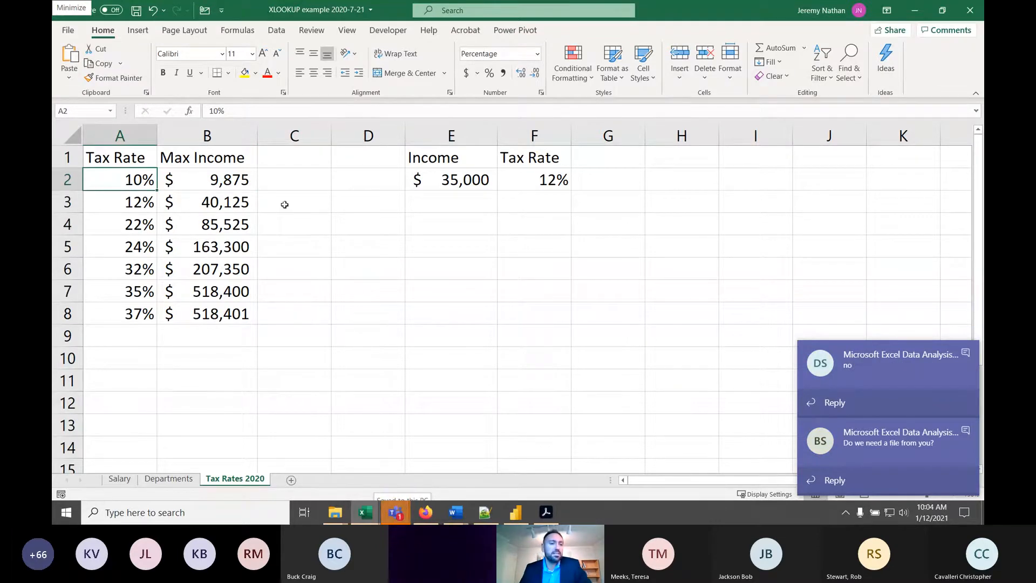
pyautogui.click(242, 188)
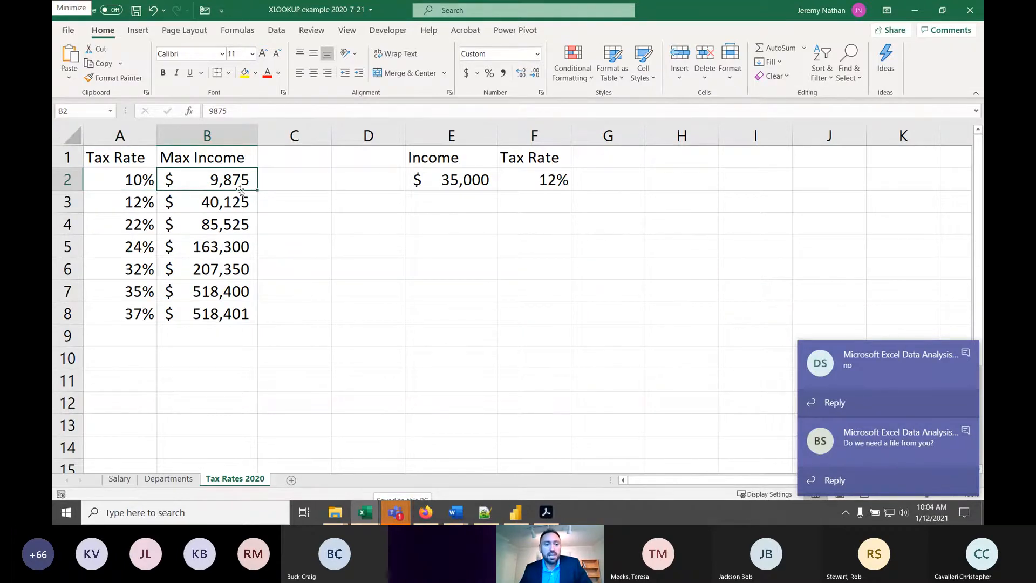
pyautogui.click(211, 317)
pyautogui.click(208, 297)
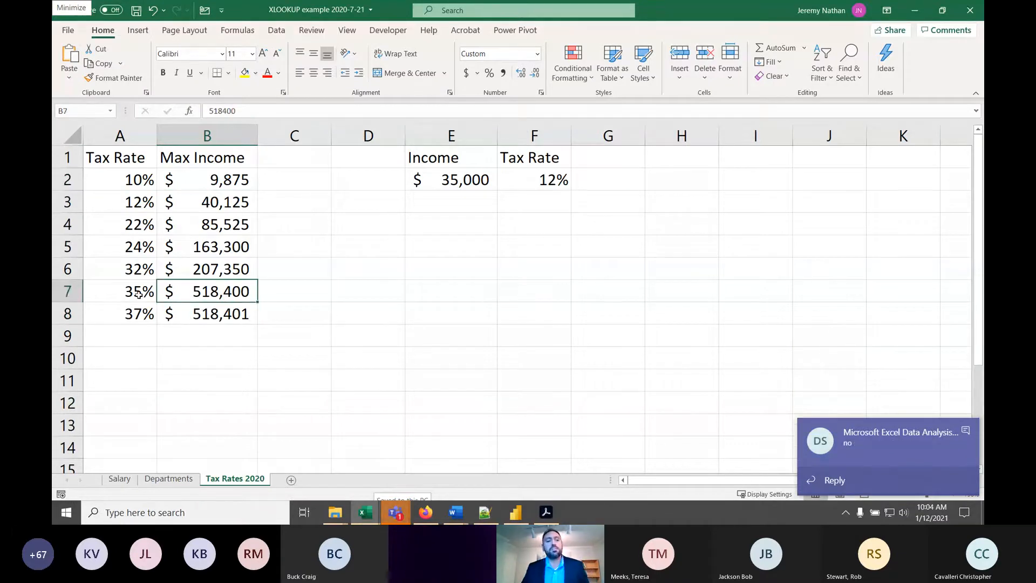
pyautogui.click(170, 317)
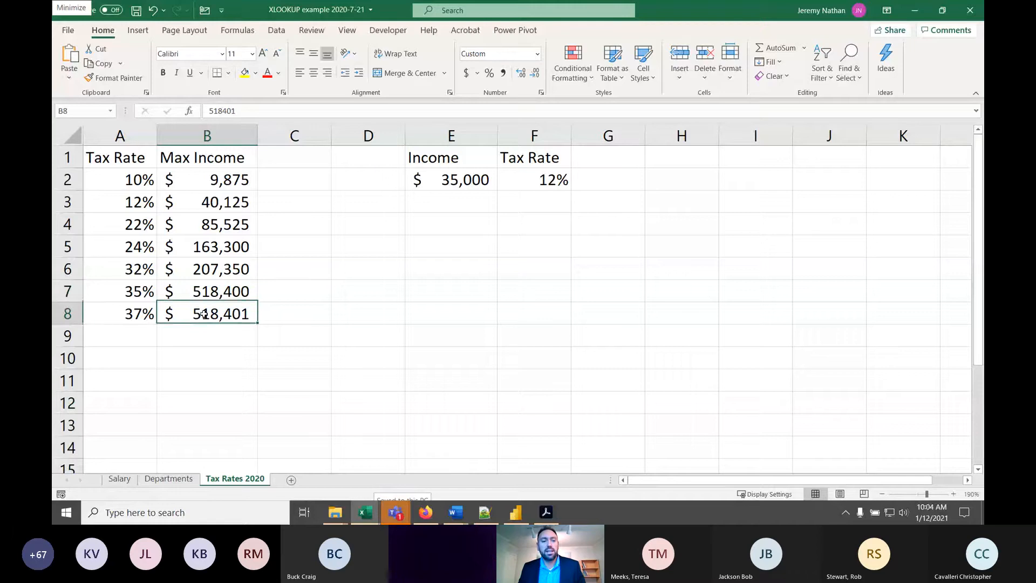
pyautogui.click(121, 312)
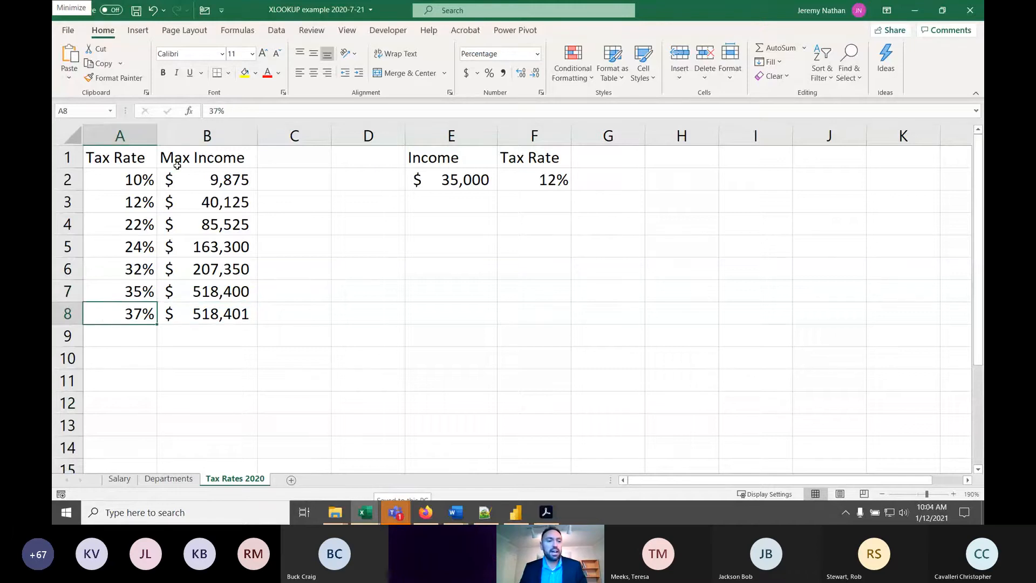
pyautogui.click(421, 187)
pyautogui.click(437, 217)
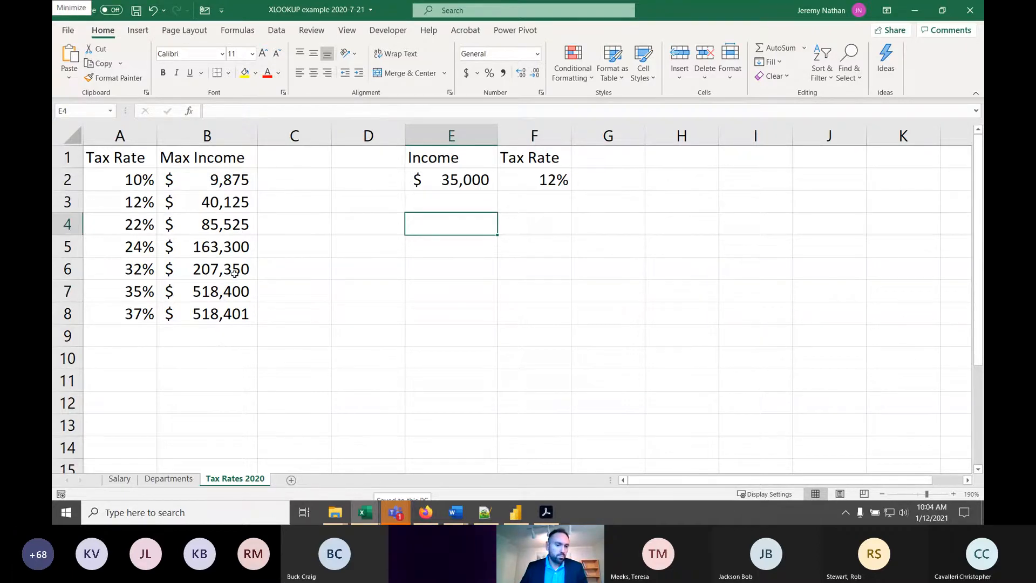
# - Compare the Departments, Salary and Tax Rates 2020 sheets, examining the employee names and the department table on the Salary sheet
pyautogui.click(166, 480)
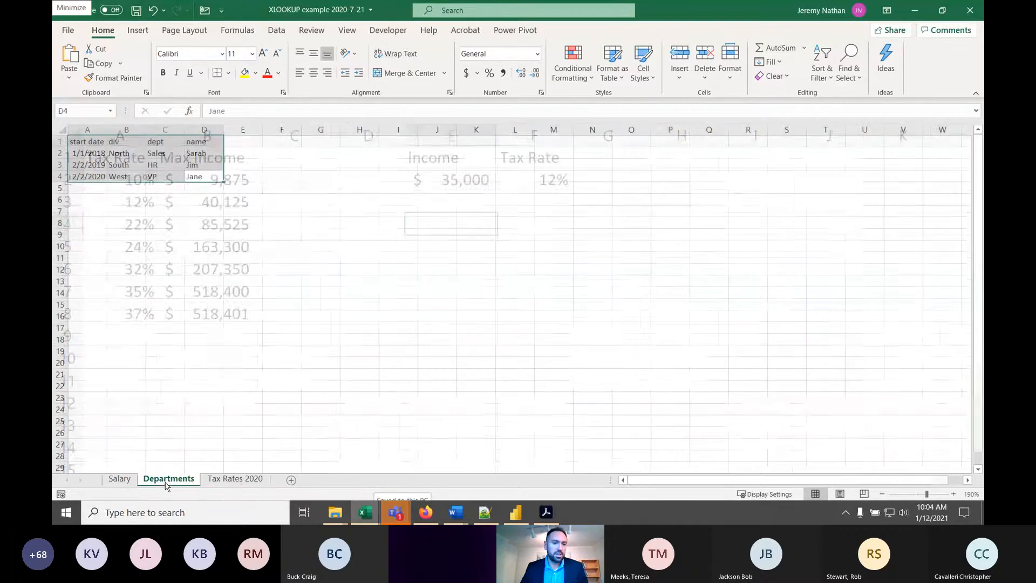
pyautogui.click(174, 339)
pyautogui.click(120, 480)
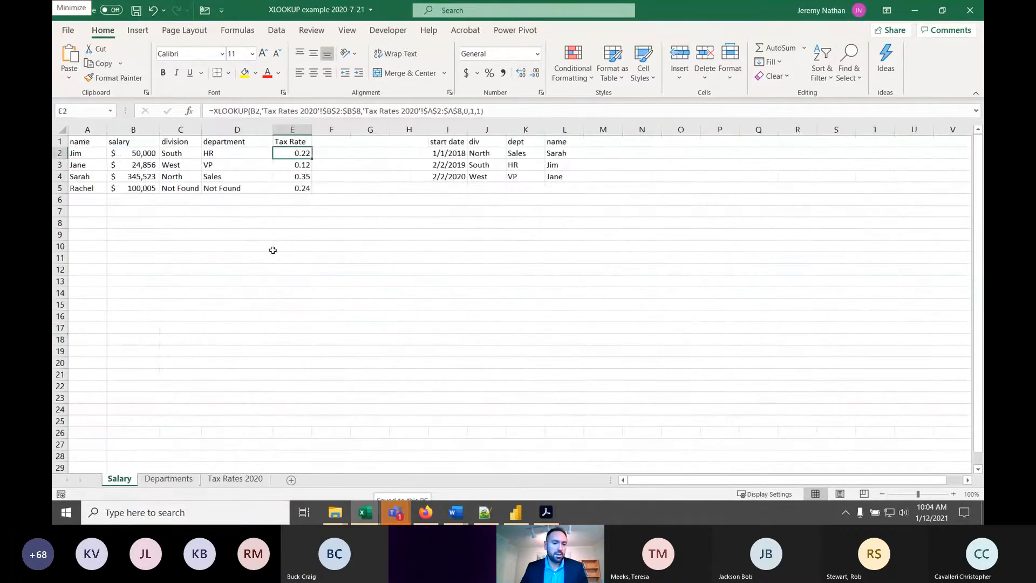
pyautogui.click(488, 161)
pyautogui.click(518, 152)
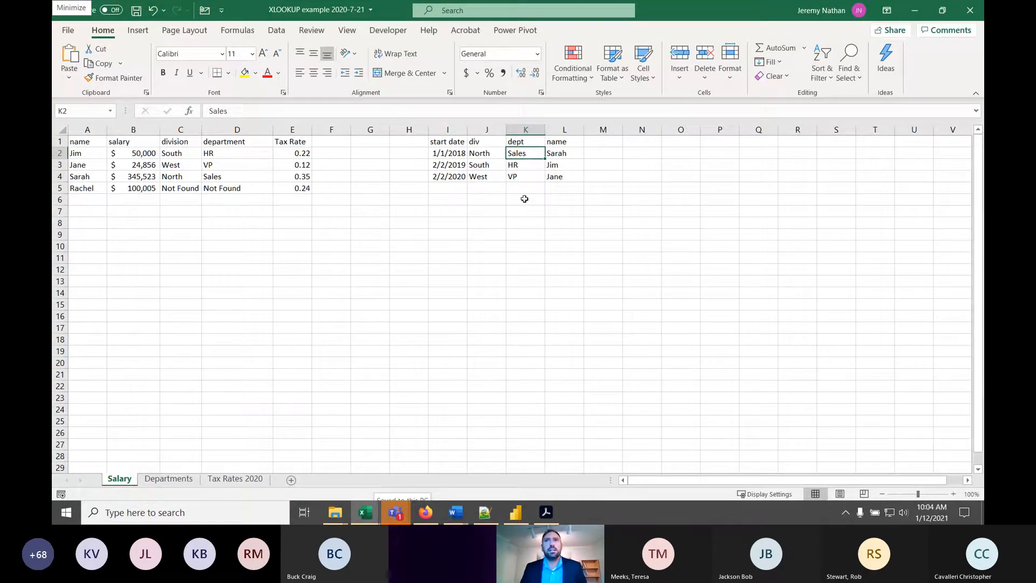
pyautogui.click(236, 478)
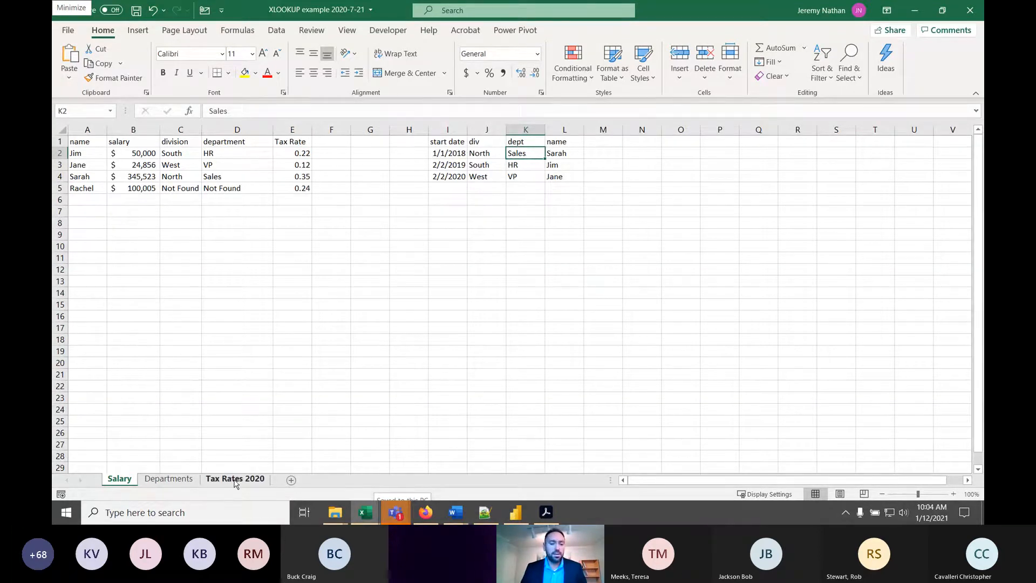
pyautogui.click(179, 225)
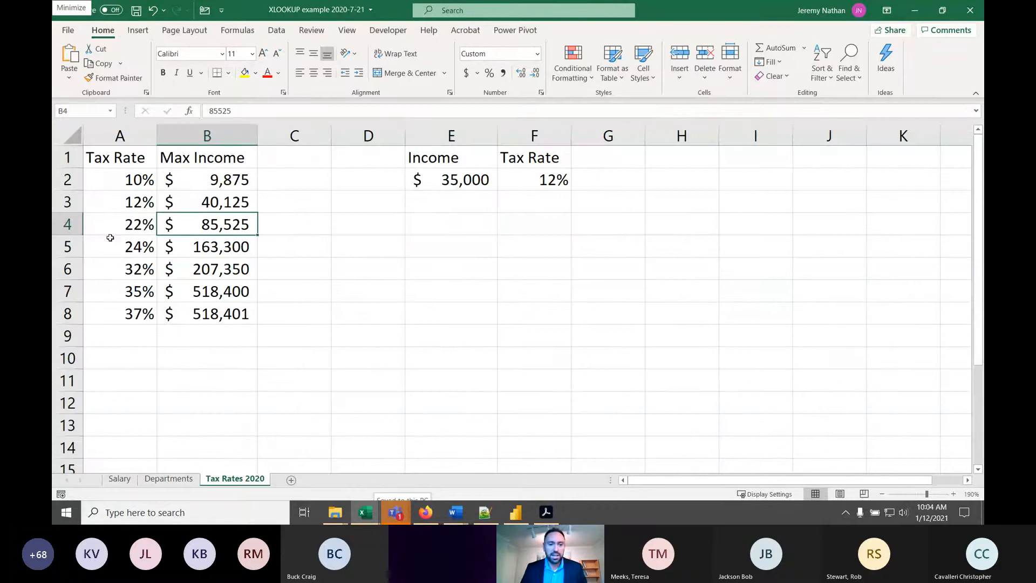
pyautogui.click(168, 479)
pyautogui.click(119, 479)
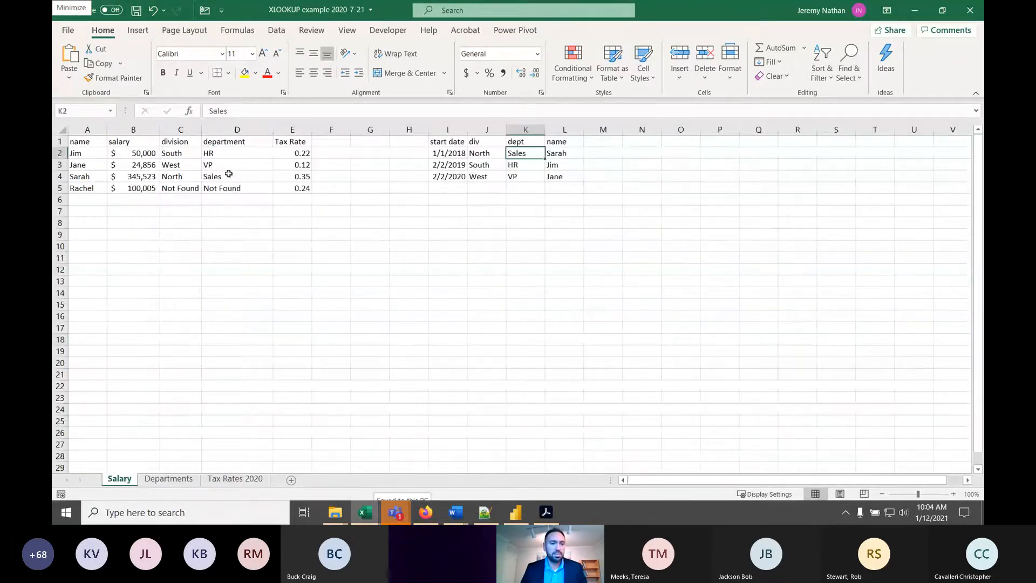
pyautogui.press('Left')
pyautogui.press('Left')
pyautogui.press('Left')
pyautogui.press('Left')
pyautogui.press('Left')
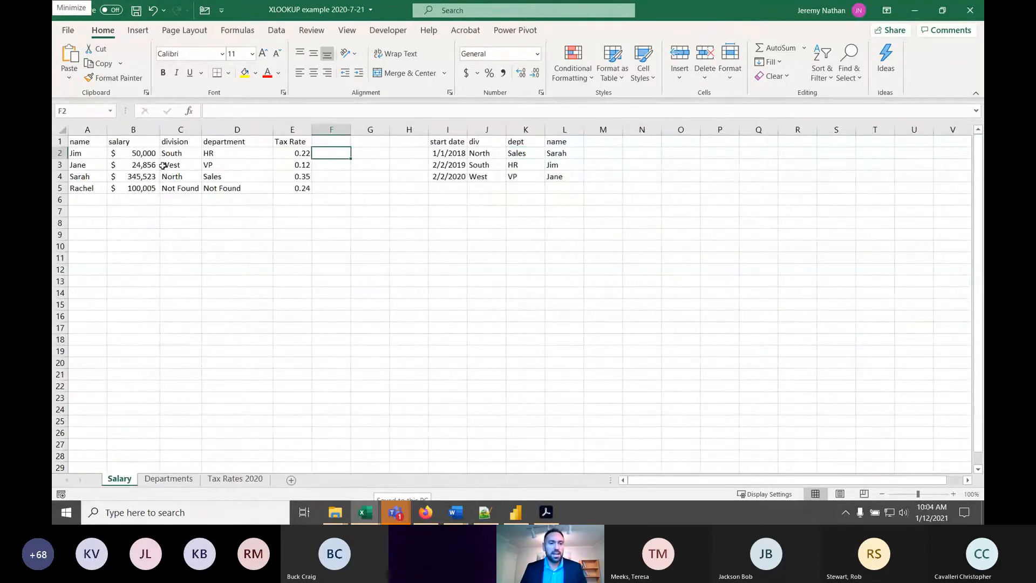
pyautogui.moveTo(81, 157); pyautogui.dragTo(81, 189)
pyautogui.click(384, 167)
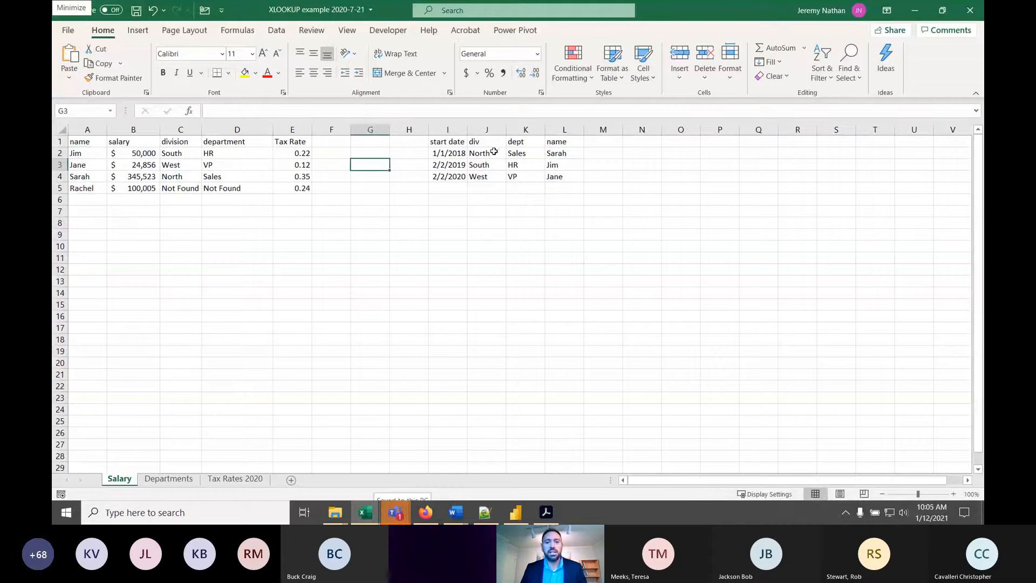
# - Start an XLOOKUP formula in cell F2 of the Salary sheet with A2 as the lookup value
pyautogui.click(333, 153)
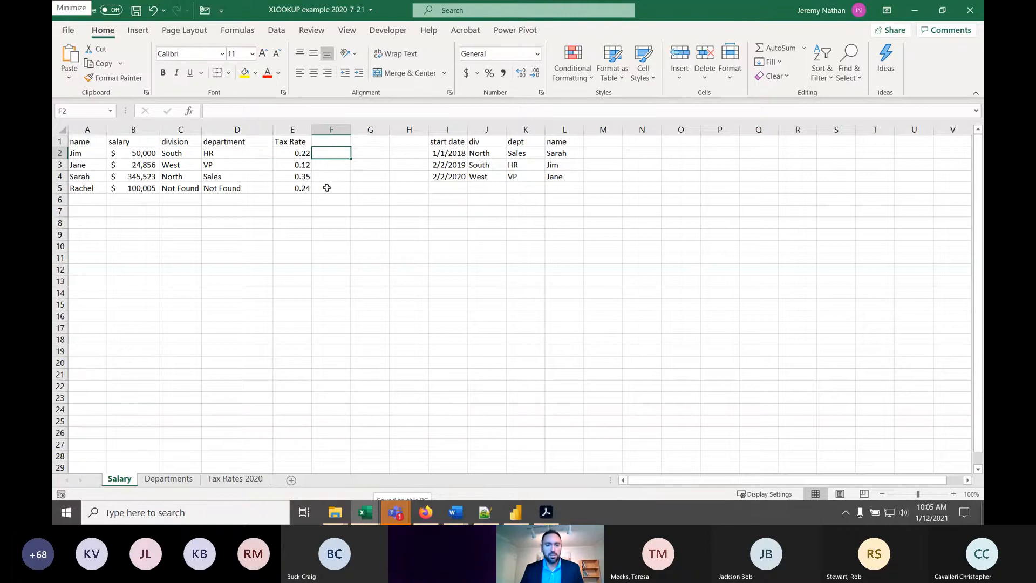
pyautogui.keyDown('ctrl'); pyautogui.scroll(4, 338, 185); pyautogui.keyUp('ctrl')
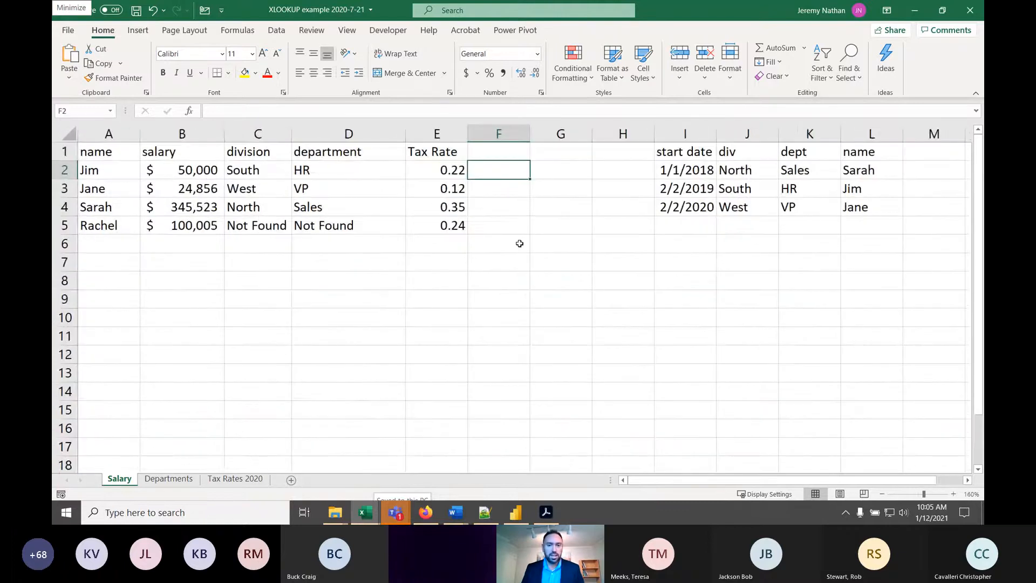
pyautogui.write('=xlook')
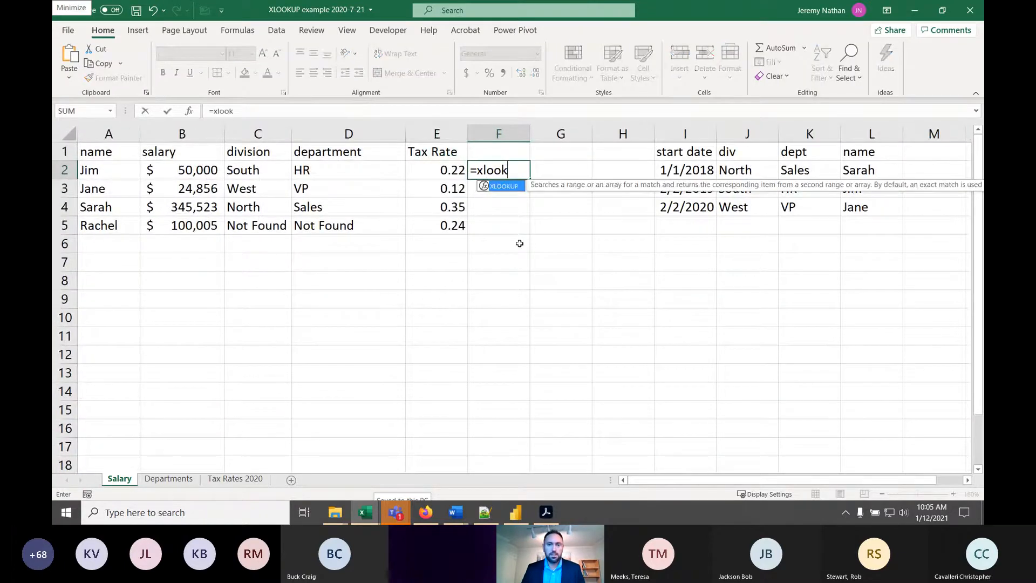
pyautogui.write('up(')
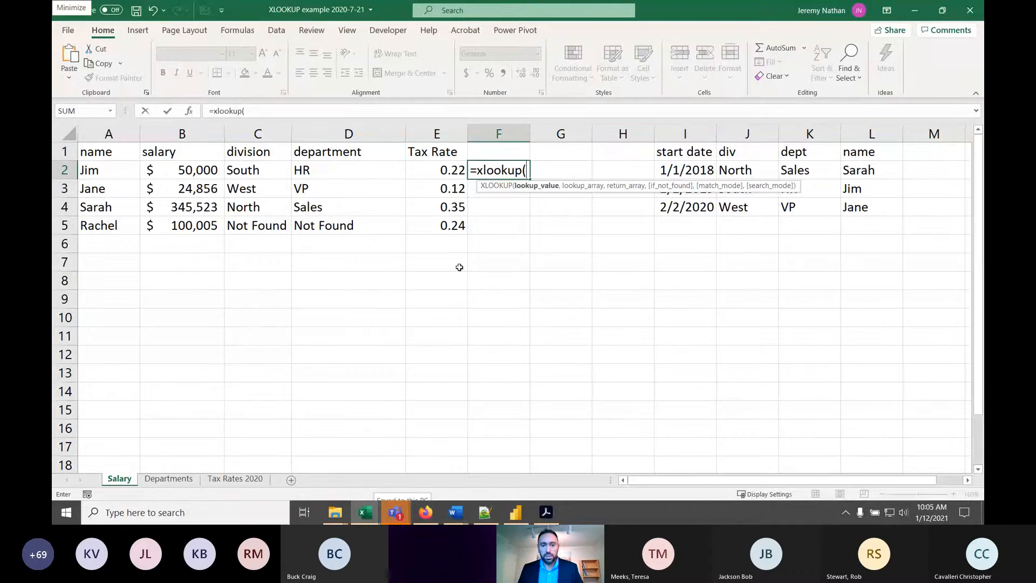
pyautogui.click(105, 173)
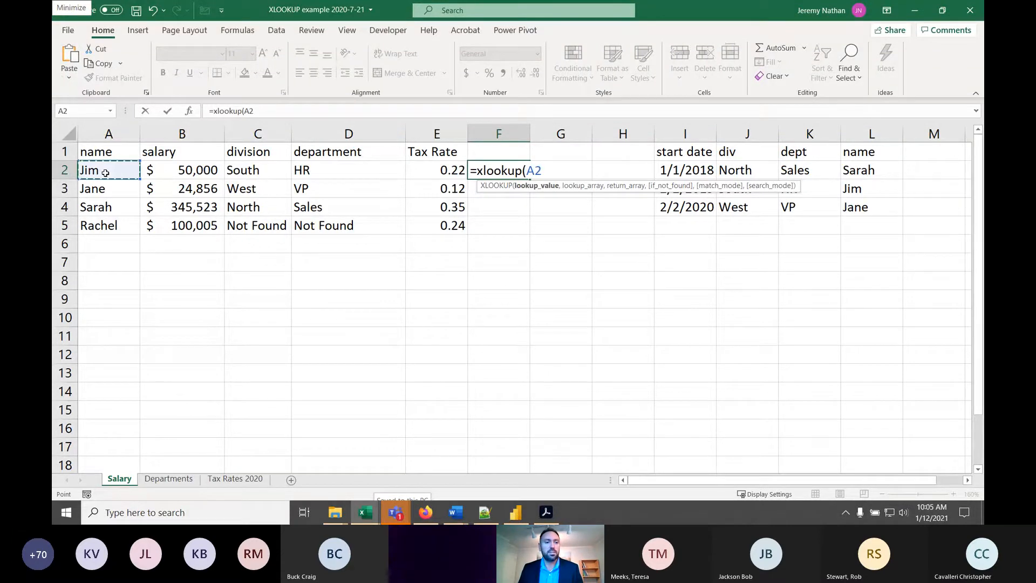
pyautogui.write(',')
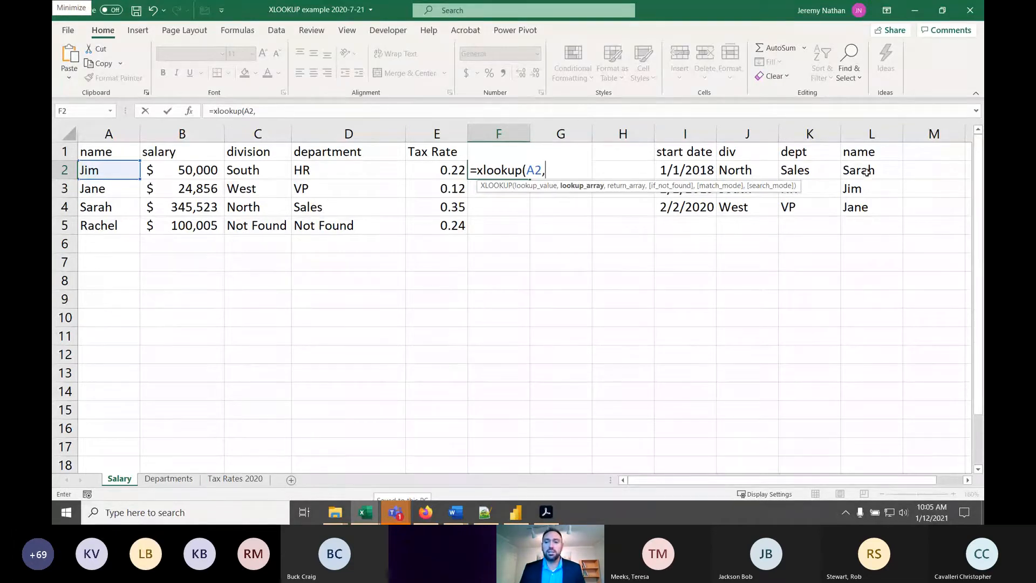
# - Set the formula's lookup array to the names in the absolute range $L$2:$L$4
pyautogui.moveTo(858, 172); pyautogui.dragTo(866, 206)
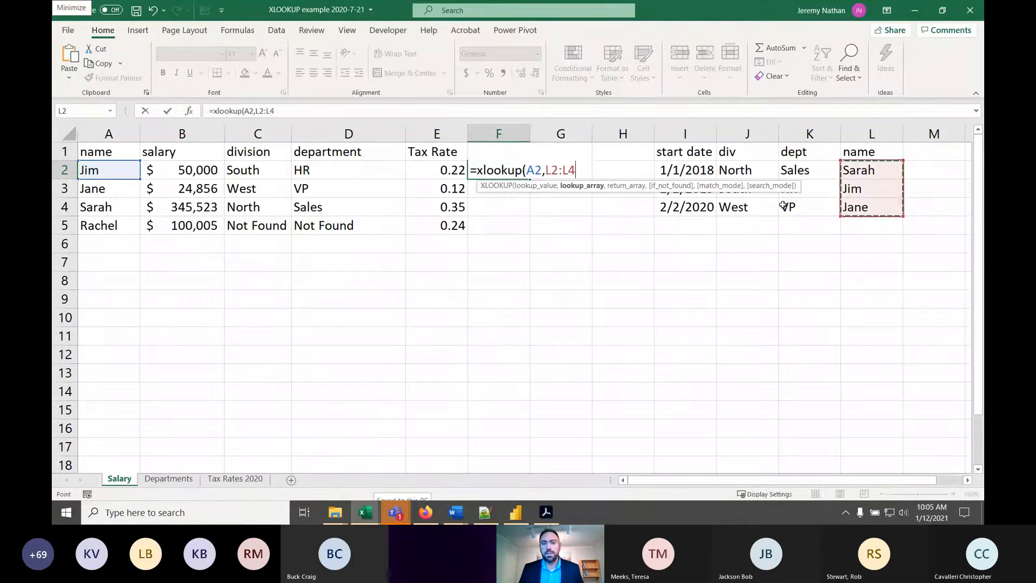
pyautogui.press('F4')
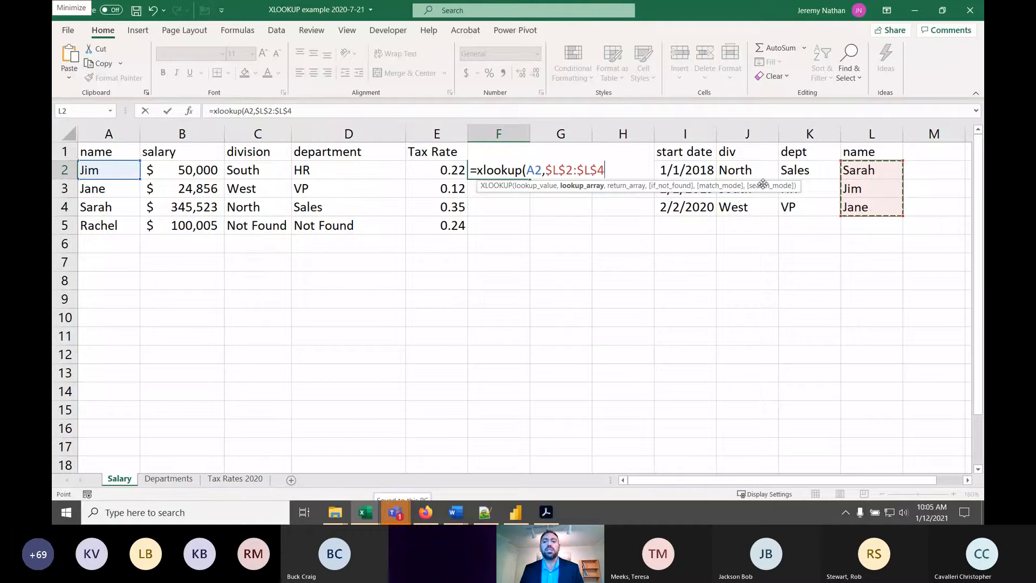
pyautogui.write(',')
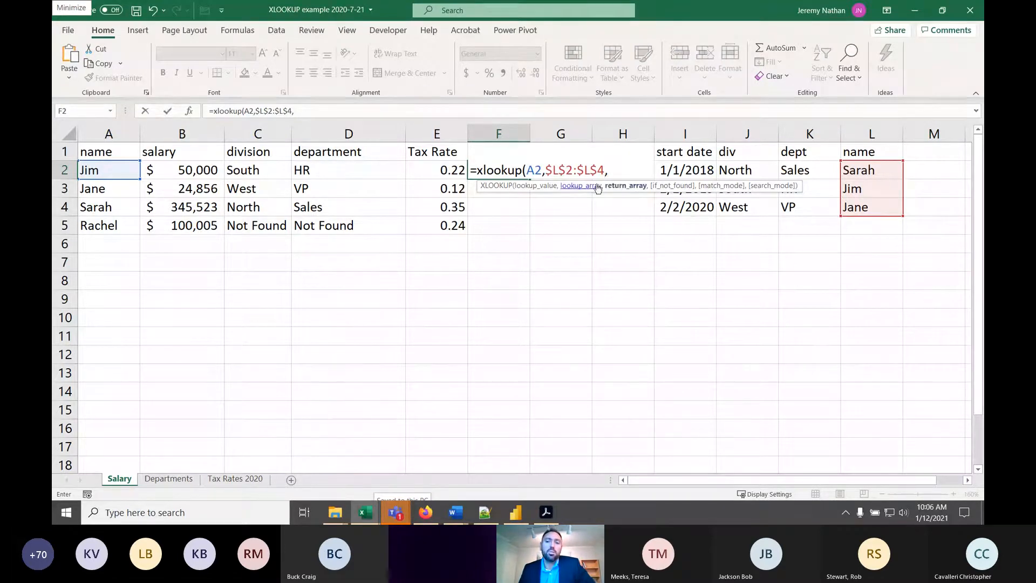
# - Set the formula's return array to the departments in the absolute range $K$2:$K$4 and complete the formula in F2
pyautogui.moveTo(812, 169); pyautogui.dragTo(792, 210)
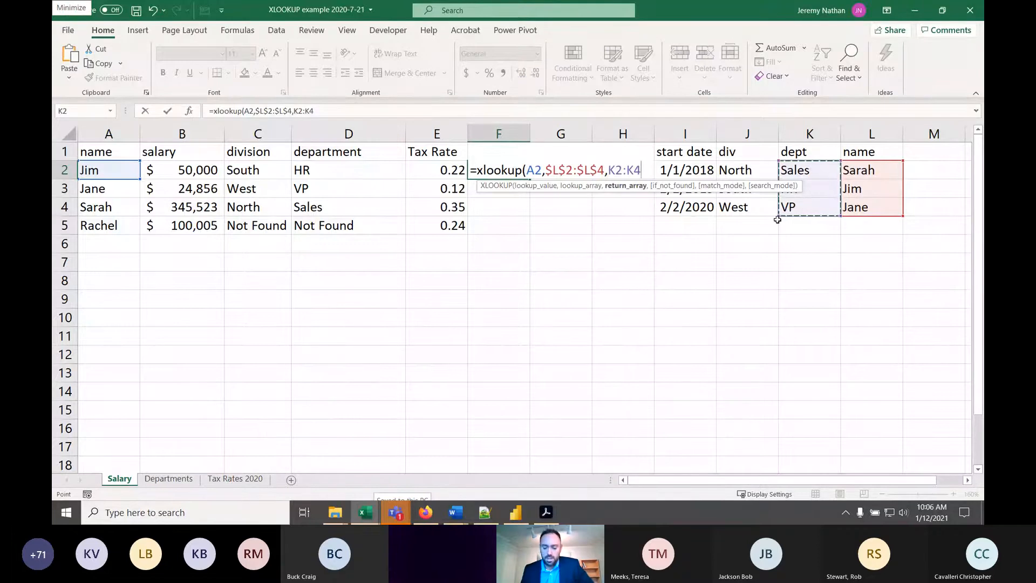
pyautogui.press('F4')
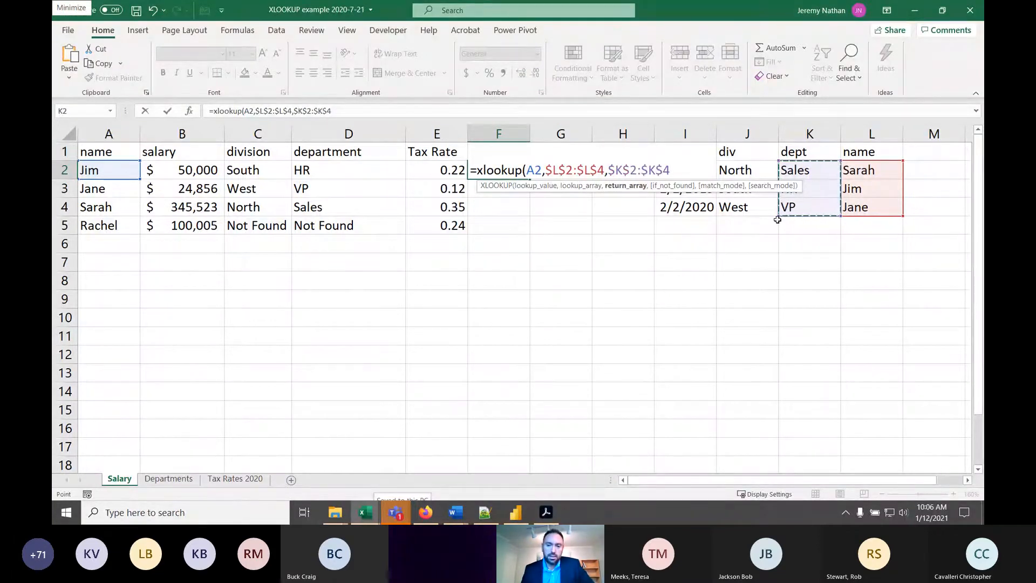
pyautogui.press('Return')
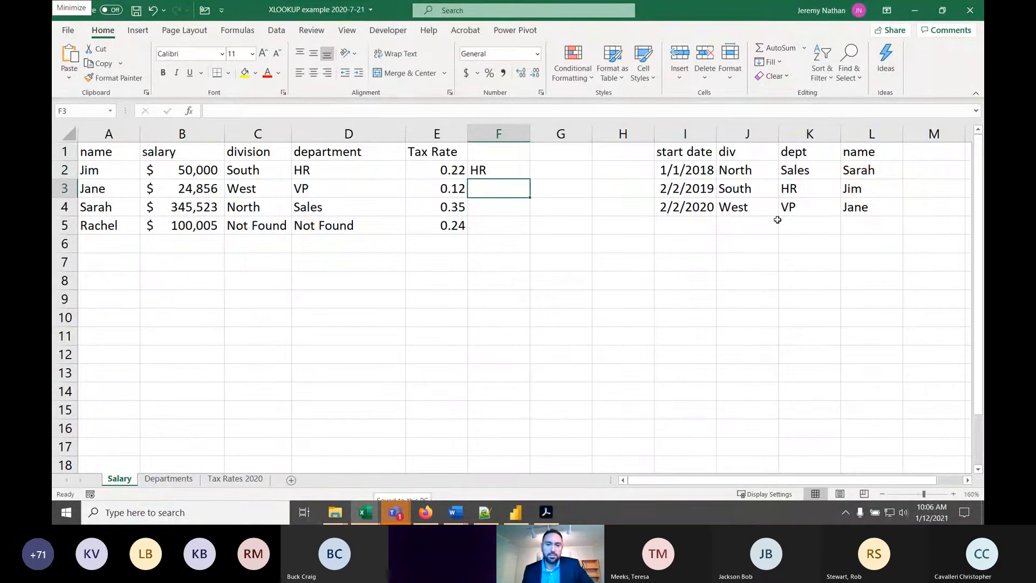
# - Fill the XLOOKUP formula from F2 down through F5
pyautogui.click(91, 175)
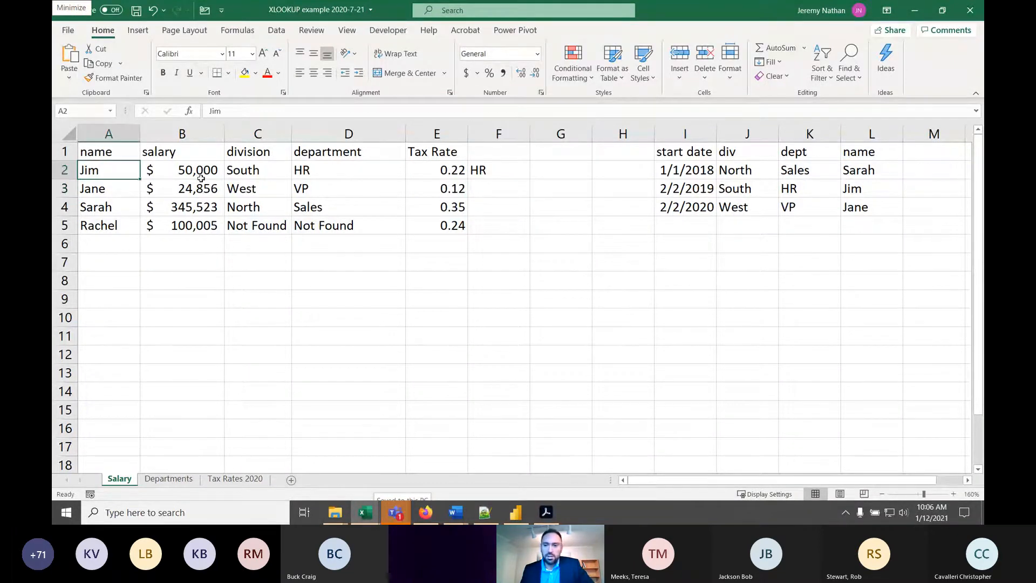
pyautogui.click(505, 173)
pyautogui.moveTo(530, 180); pyautogui.dragTo(528, 236)
# - Compare the lookup results in F3 and F5 with the names and departments in the department table
pyautogui.click(504, 187)
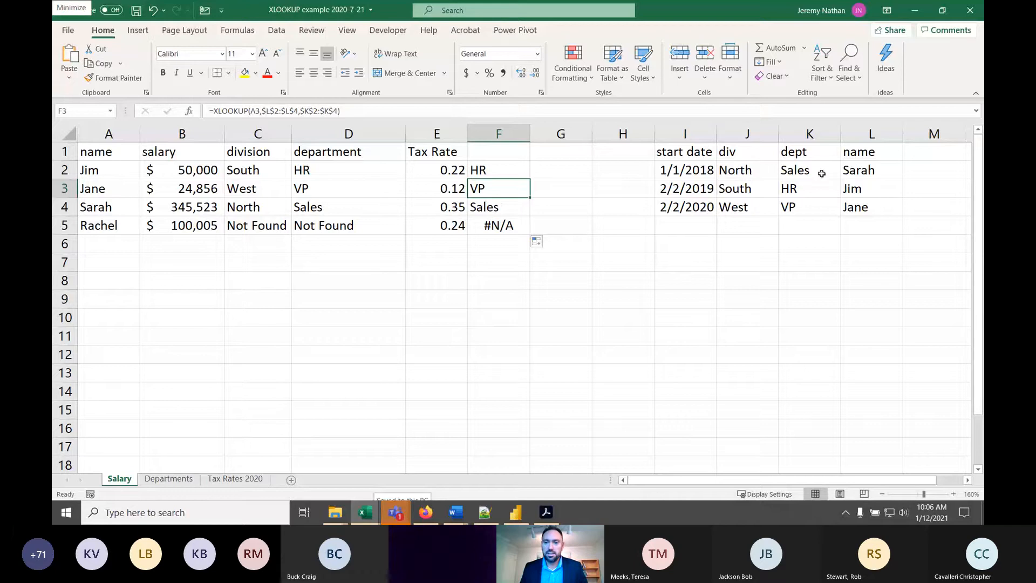
pyautogui.click(494, 221)
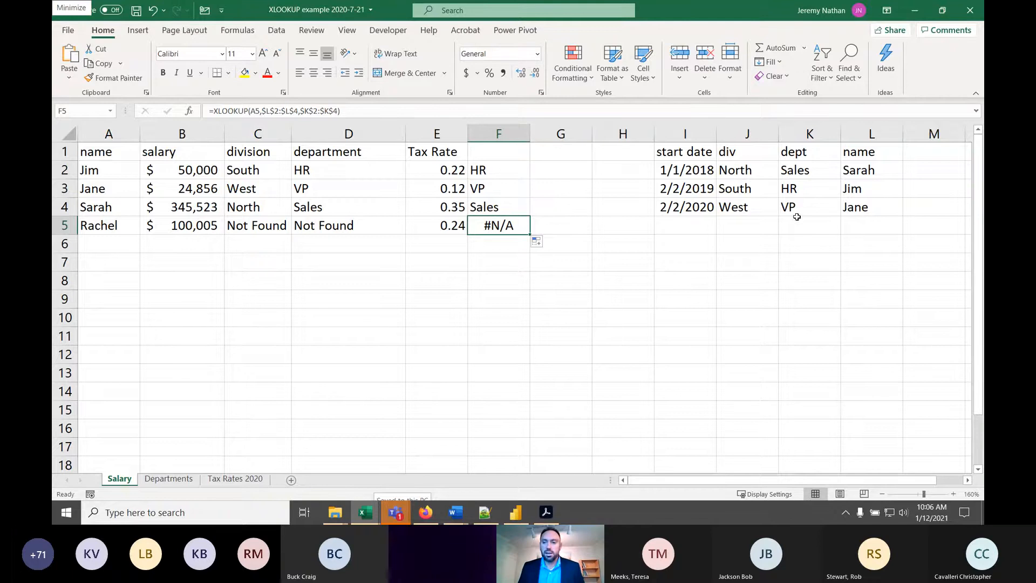
pyautogui.click(854, 223)
pyautogui.click(516, 169)
pyautogui.moveTo(375, 112); pyautogui.dragTo(137, 106)
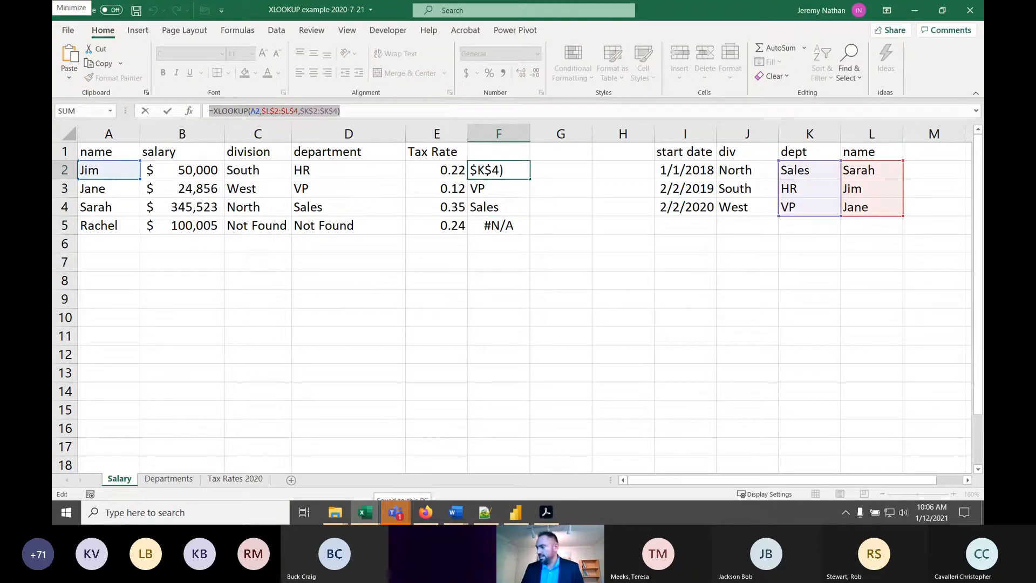
pyautogui.hotkey('alt', 'Tab')
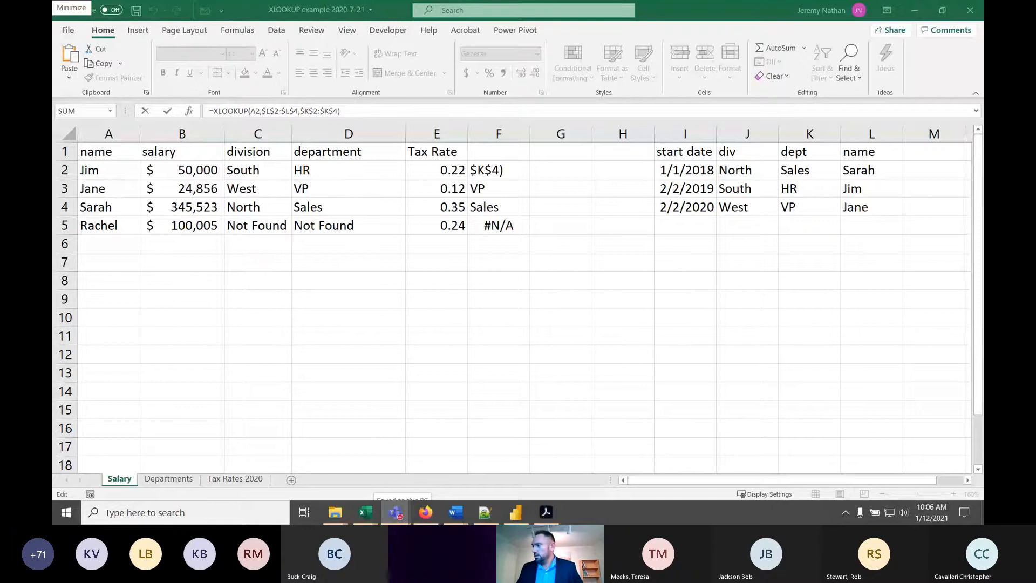
pyautogui.click(719, 239)
pyautogui.click(751, 195)
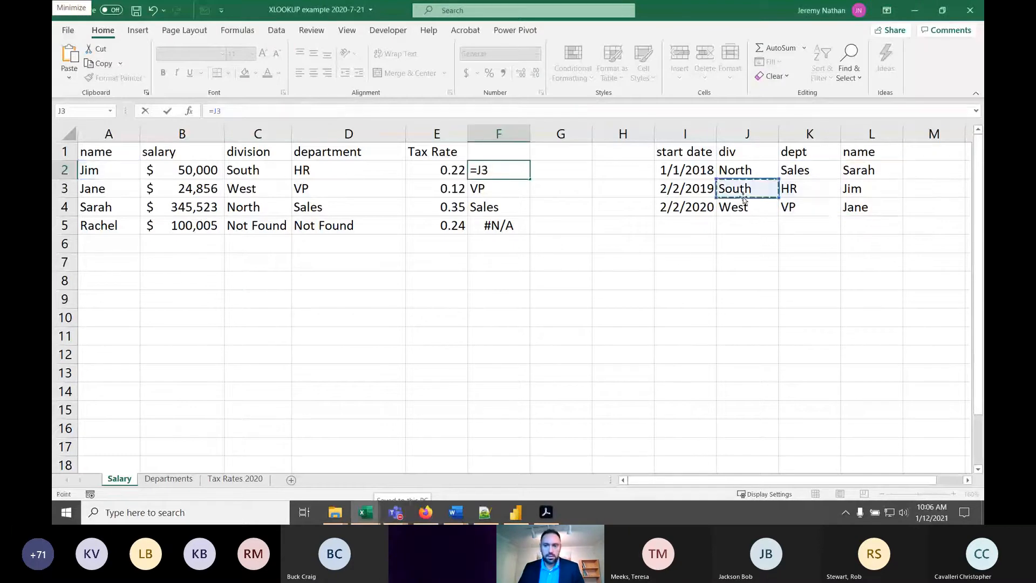
pyautogui.press('Escape')
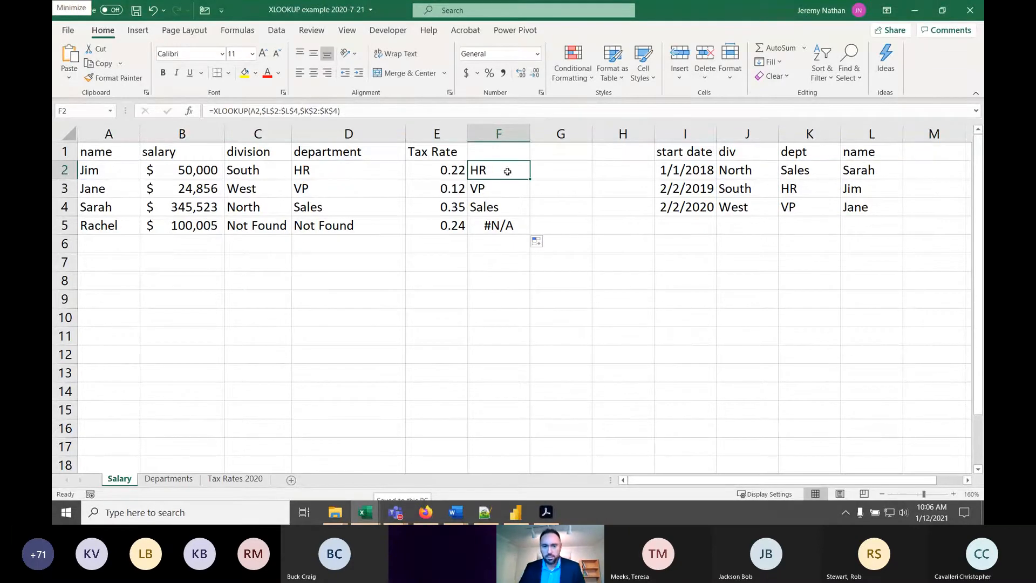
# - Add "Not Found" as the if_not_found argument of the XLOOKUP formula in F2
pyautogui.click(506, 218)
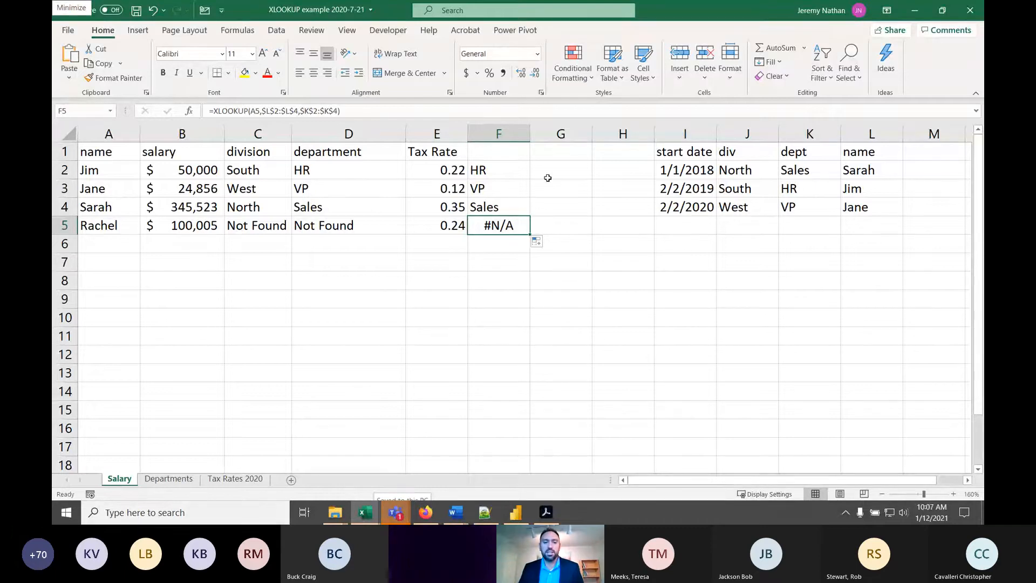
pyautogui.click(521, 172)
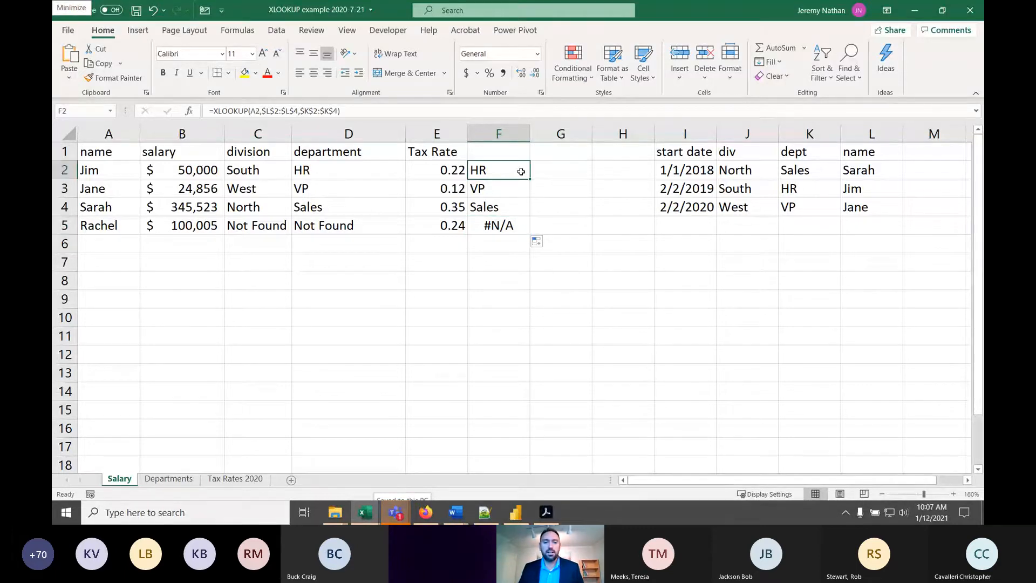
pyautogui.click(338, 110)
pyautogui.write(',')
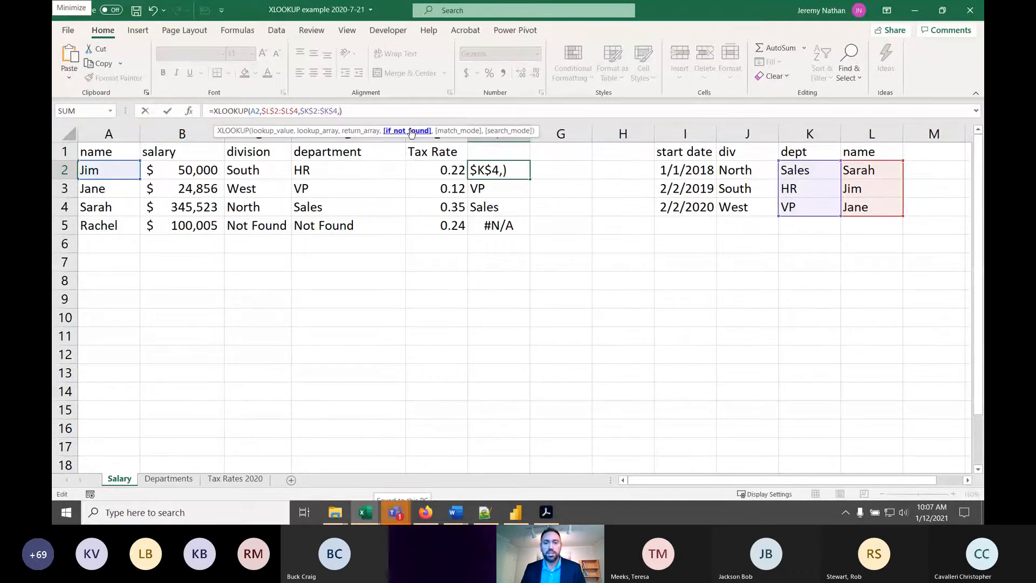
pyautogui.write('"')
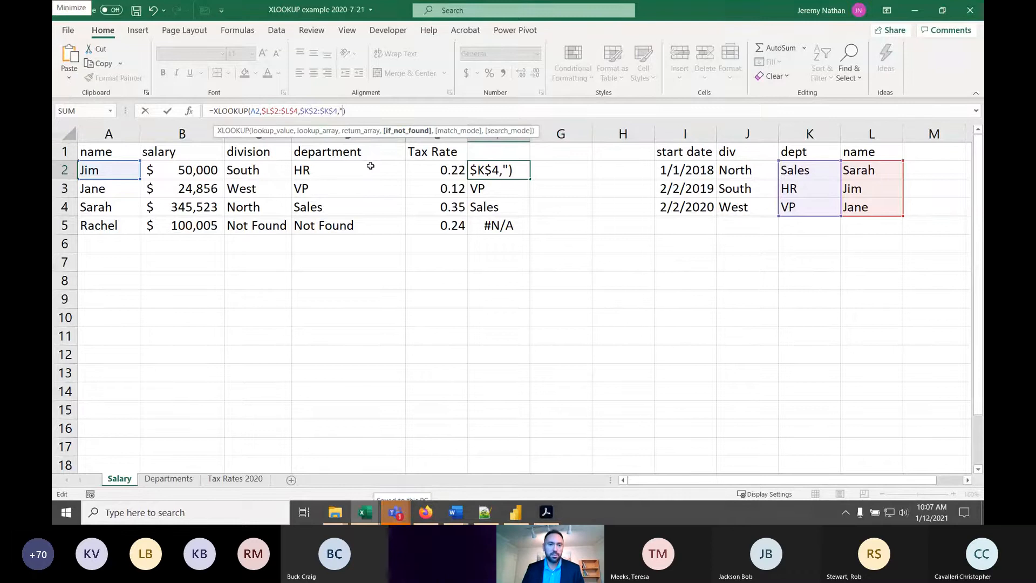
pyautogui.write('Not')
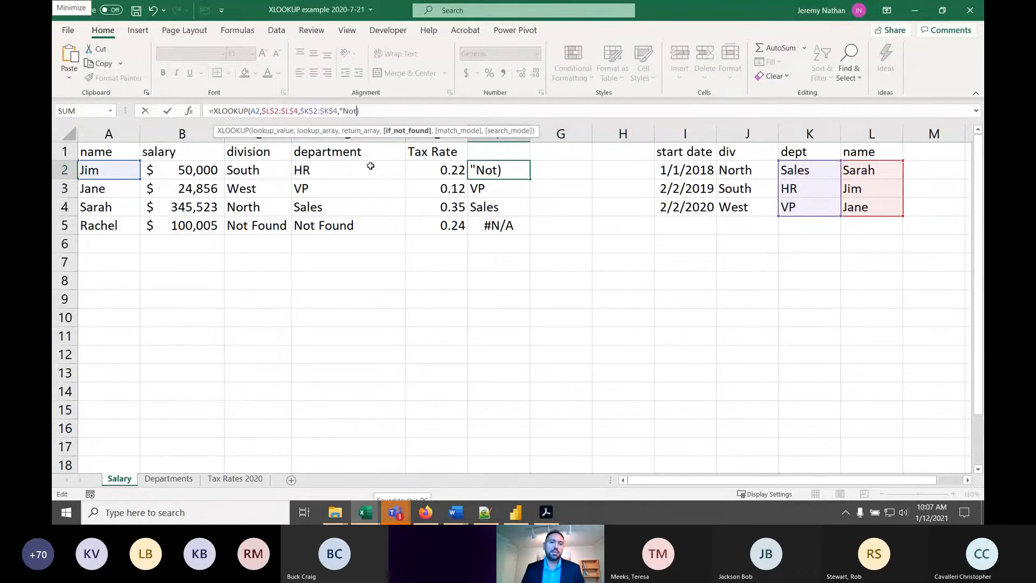
pyautogui.write(' Found"')
pyautogui.press('Return')
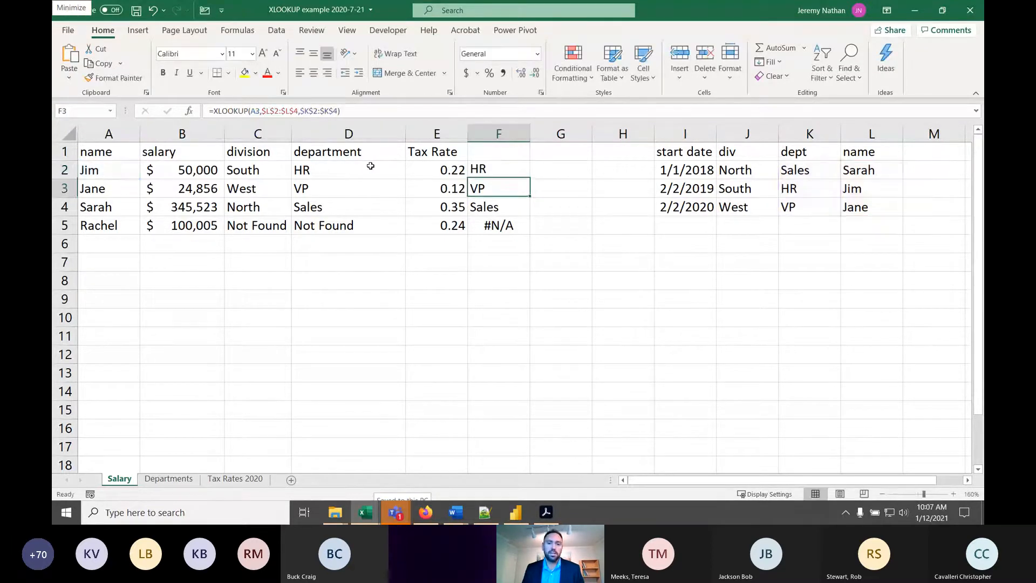
# - Copy the F2 formula with its "Not Found" argument down through F5 and check the last row
pyautogui.click(494, 164)
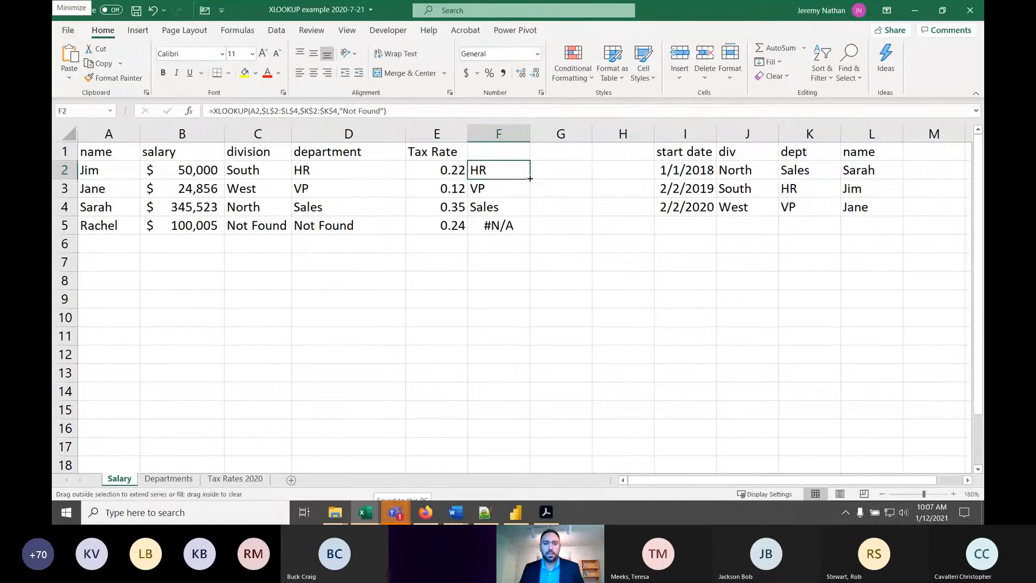
pyautogui.moveTo(530, 178); pyautogui.dragTo(532, 235)
pyautogui.click(507, 227)
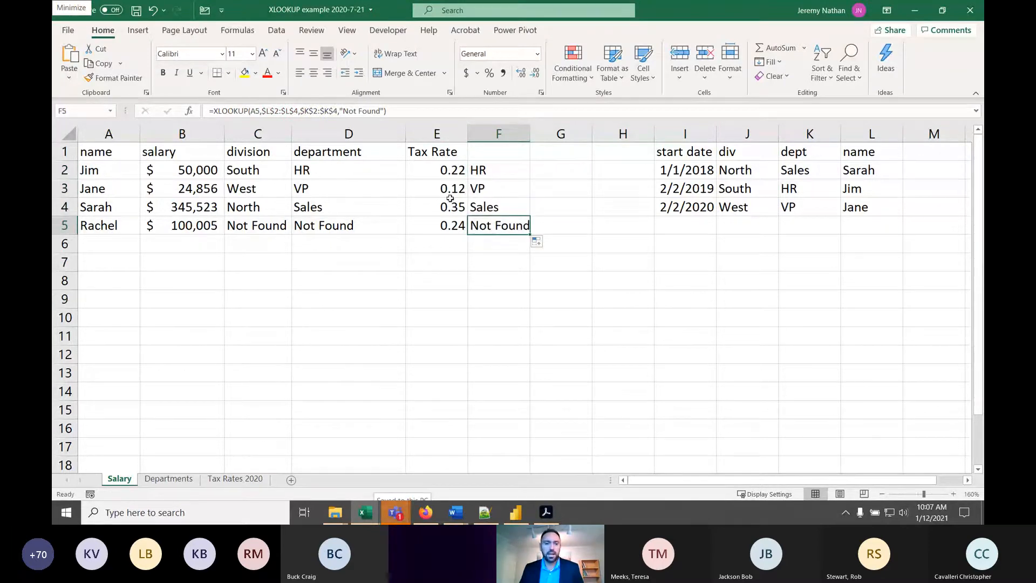
# - Switch to the XLOOKUP formula syntax.txt file in Notepad++ and maximize its window
pyautogui.click(492, 168)
pyautogui.click(384, 110)
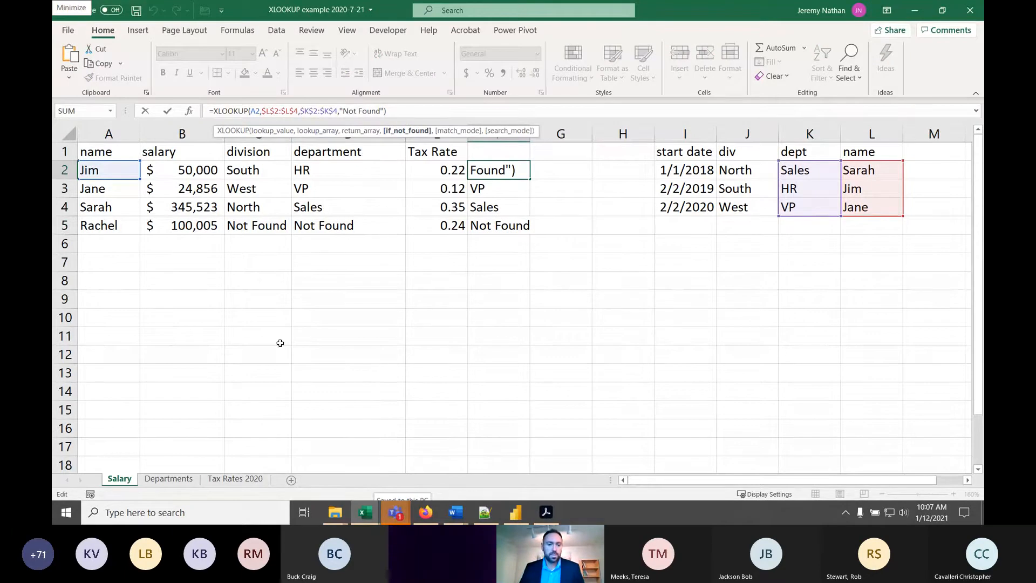
pyautogui.click(459, 519)
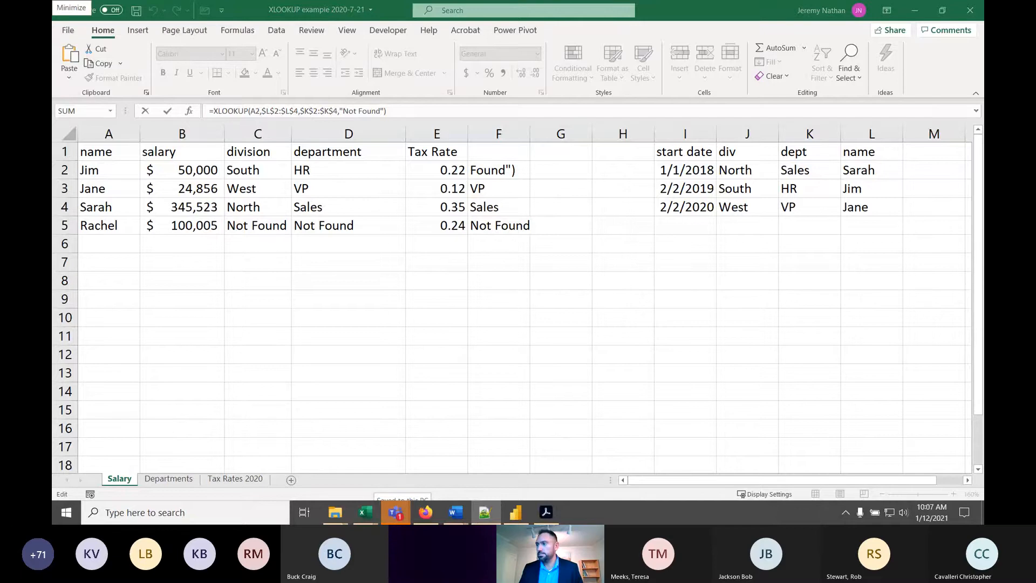
pyautogui.moveTo(983, 35); pyautogui.dragTo(341, 18)
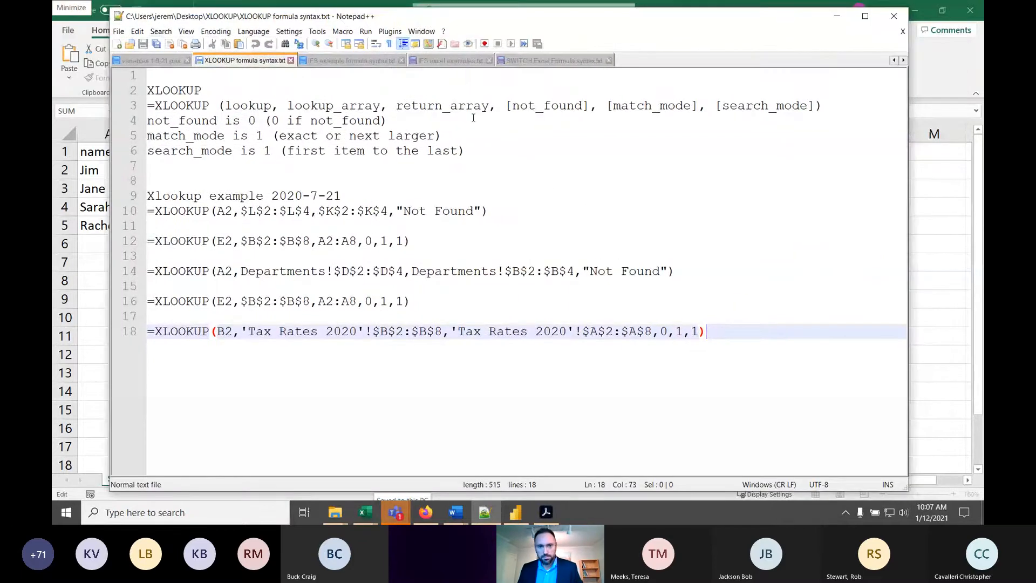
pyautogui.click(245, 113)
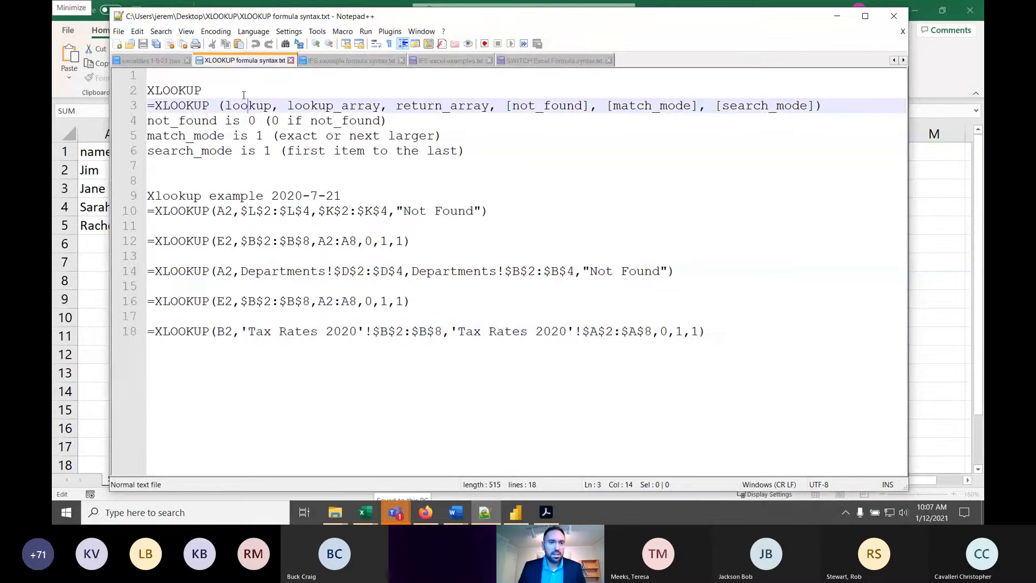
pyautogui.click(244, 95)
pyautogui.click(852, 20)
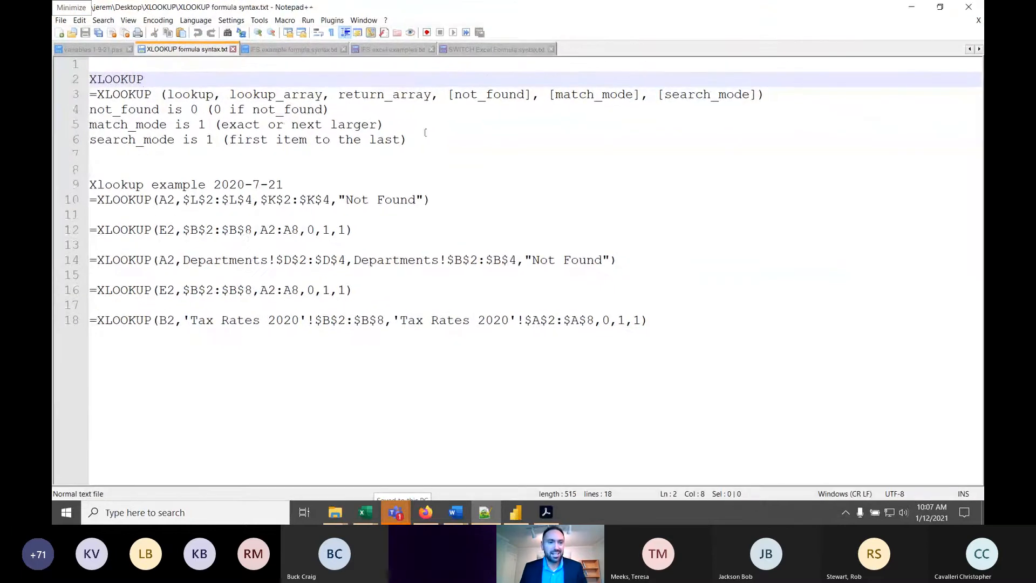
# - Remove the space between XLOOKUP and the opening parenthesis in the syntax on line 3
pyautogui.click(165, 94)
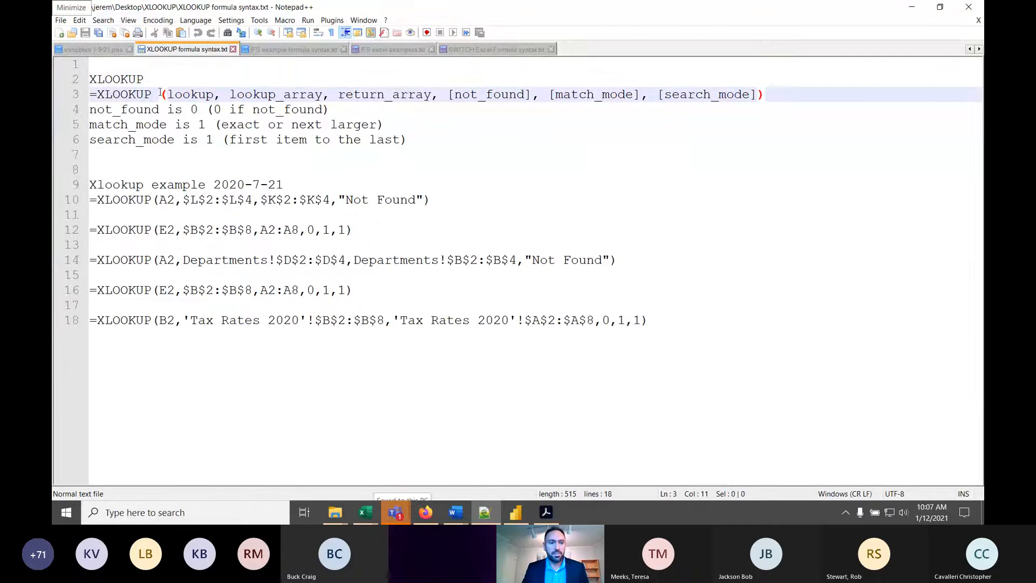
pyautogui.press('BackSpace')
pyautogui.click(208, 95)
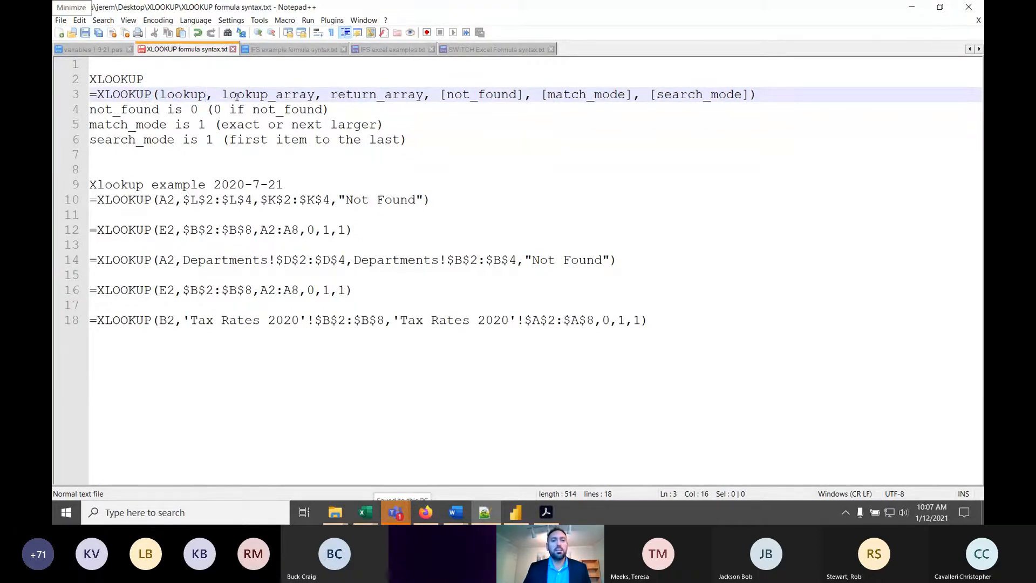
# - Examine the lookup_array, return_array, not_found, match_mode and search_mode arguments in the XLOOKUP syntax on line 3
pyautogui.moveTo(222, 95); pyautogui.dragTo(526, 95)
pyautogui.click(526, 95)
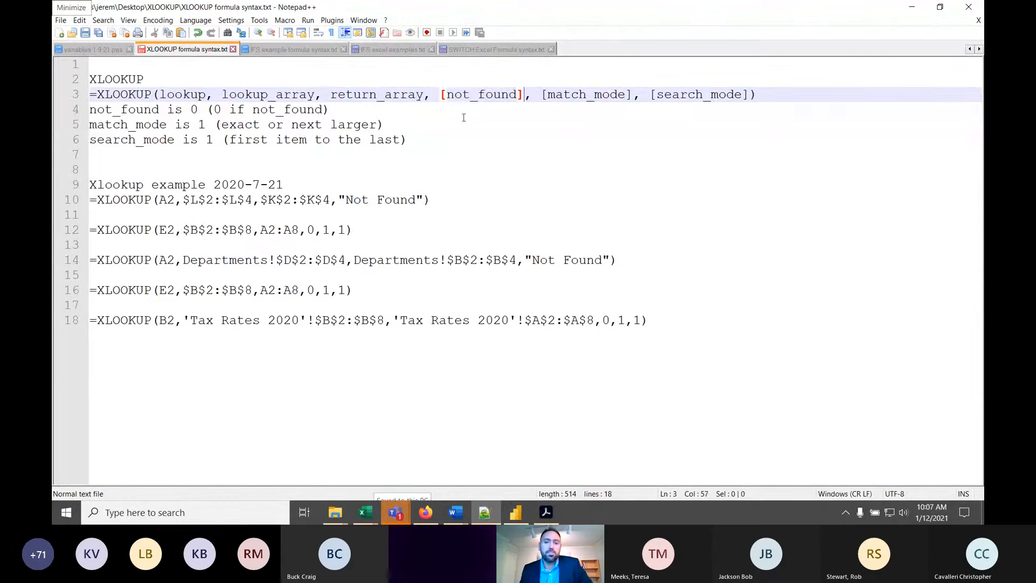
pyautogui.click(634, 95)
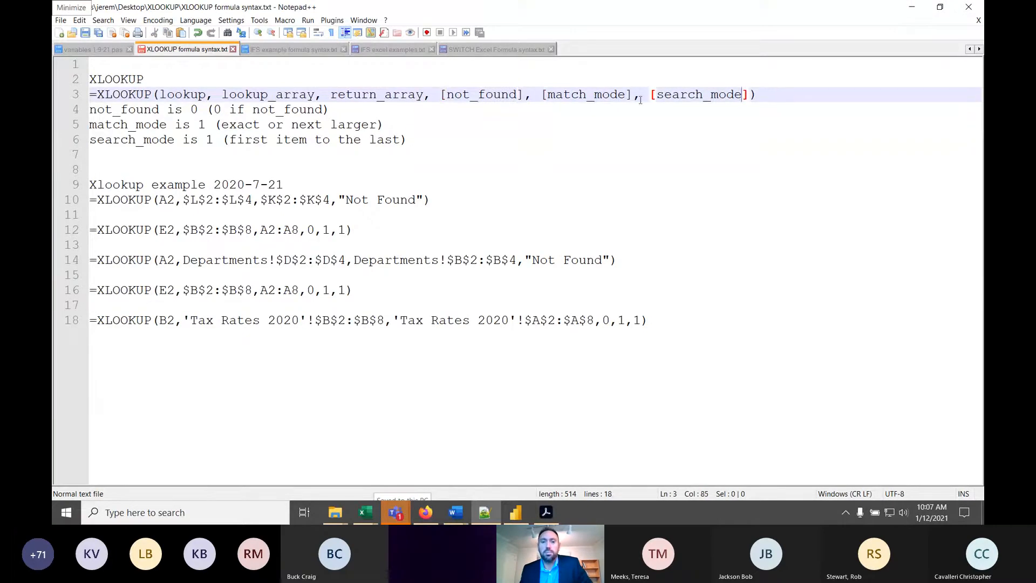
pyautogui.moveTo(633, 95); pyautogui.dragTo(544, 100)
pyautogui.click(544, 100)
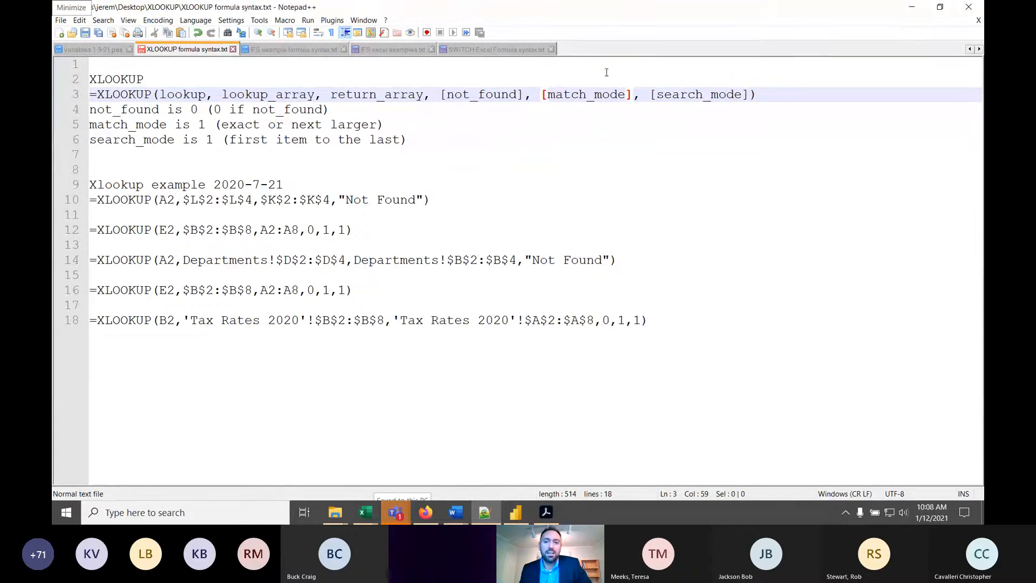
pyautogui.click(687, 95)
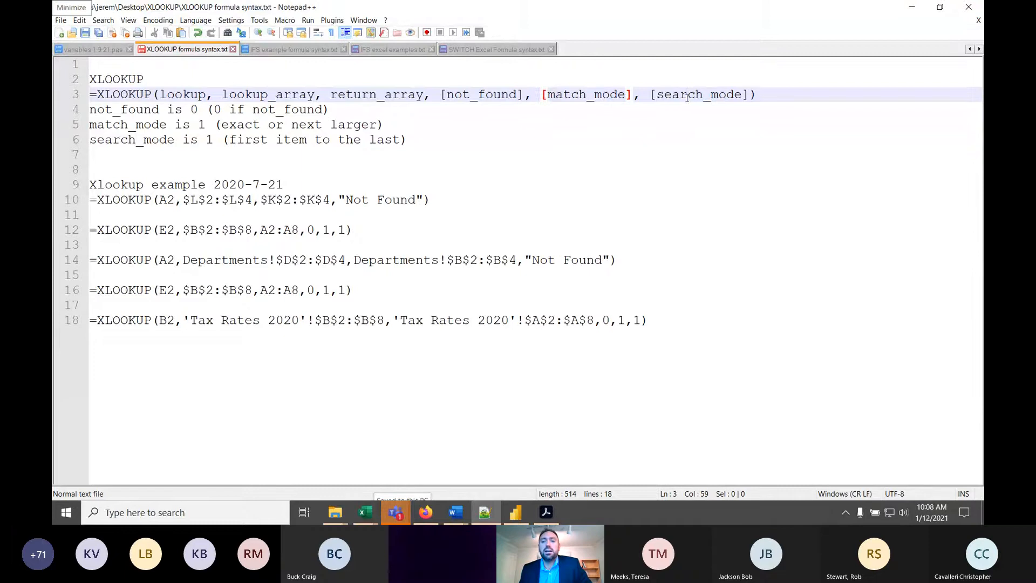
pyautogui.click(752, 95)
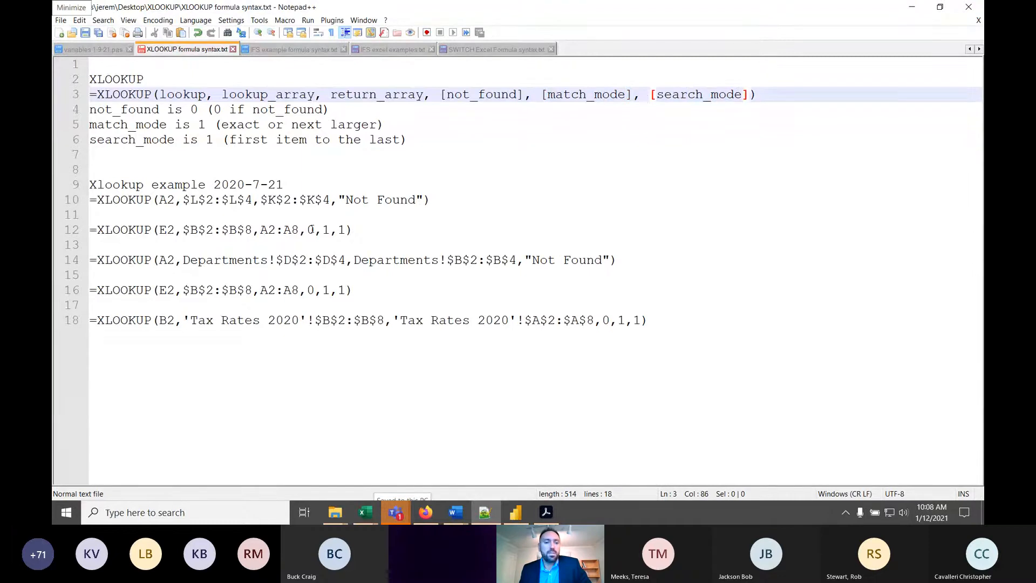
# - Examine the example XLOOKUP formulas on lines 10 and 12, comparing their not-found, match and search arguments
pyautogui.click(350, 230)
pyautogui.click(355, 230)
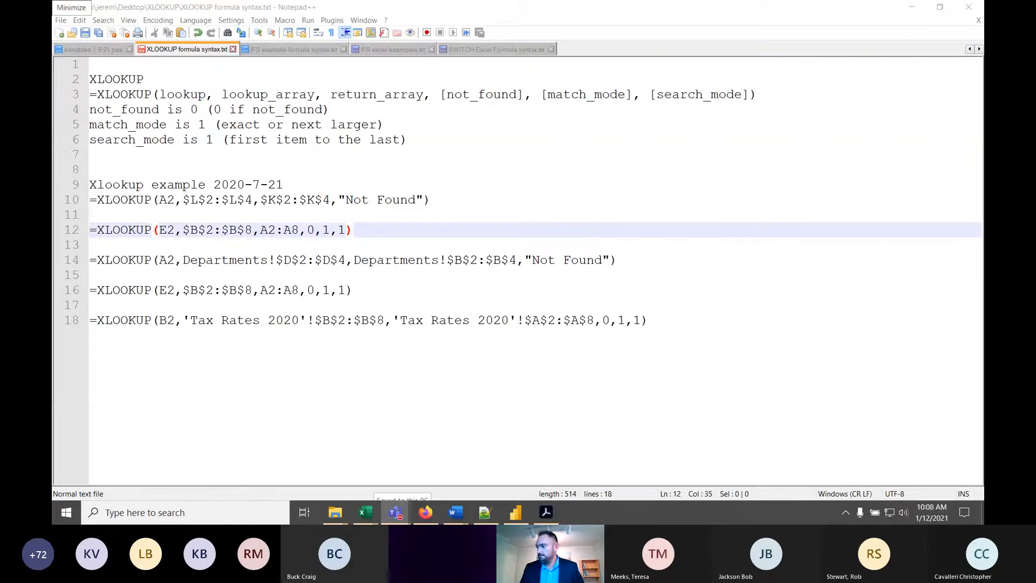
pyautogui.click(429, 207)
pyautogui.click(395, 229)
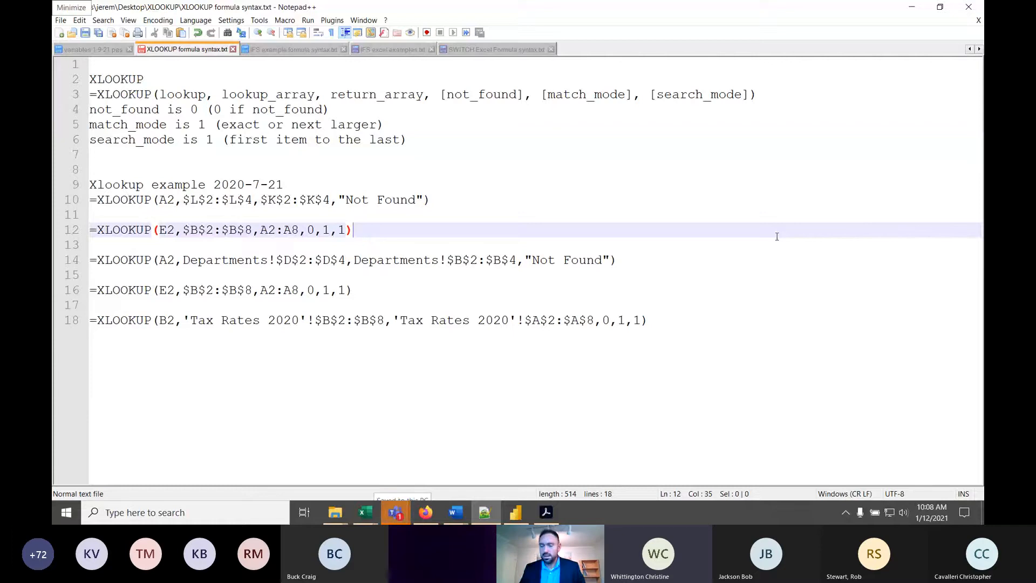
pyautogui.click(429, 201)
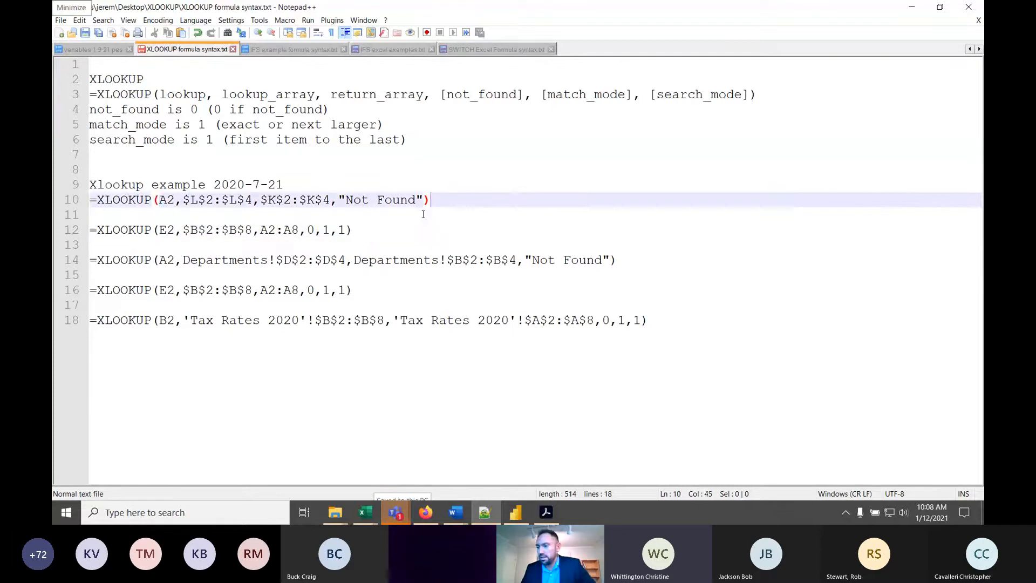
pyautogui.click(430, 216)
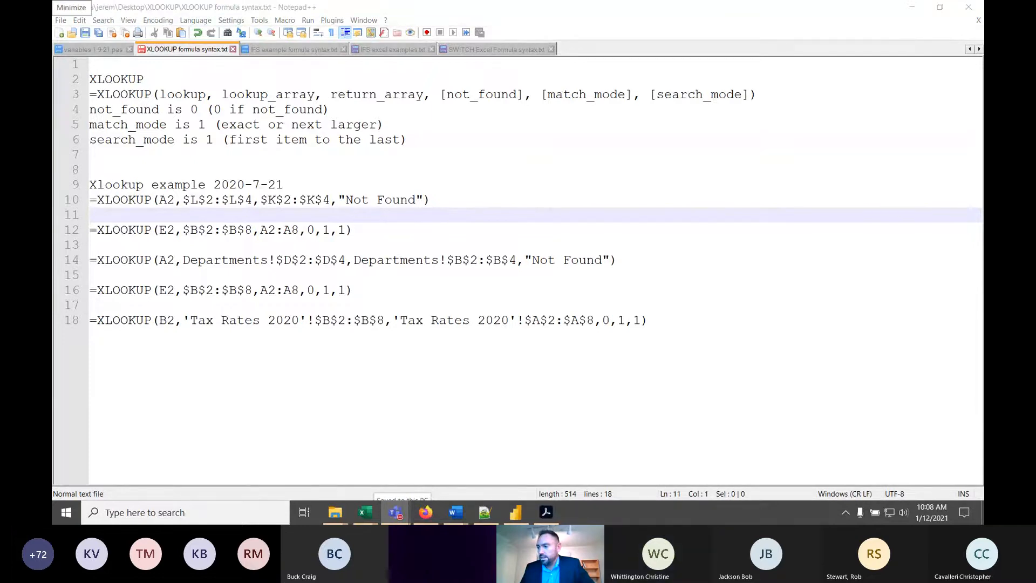
pyautogui.click(474, 185)
pyautogui.click(356, 156)
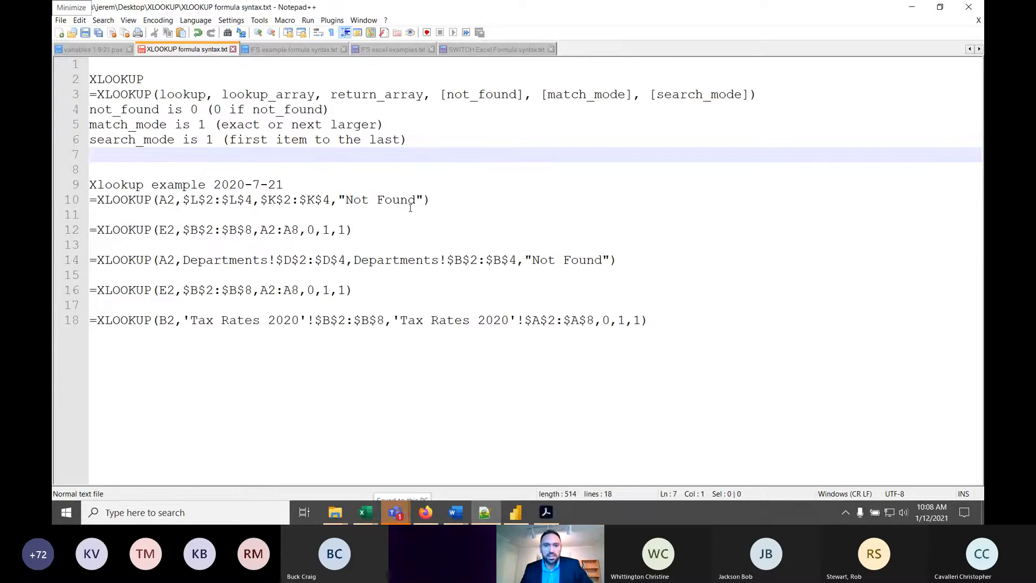
# - Examine the notes on lines 4 to 6 explaining the not_found, match_mode and search_mode values of XLOOKUP
pyautogui.click(433, 200)
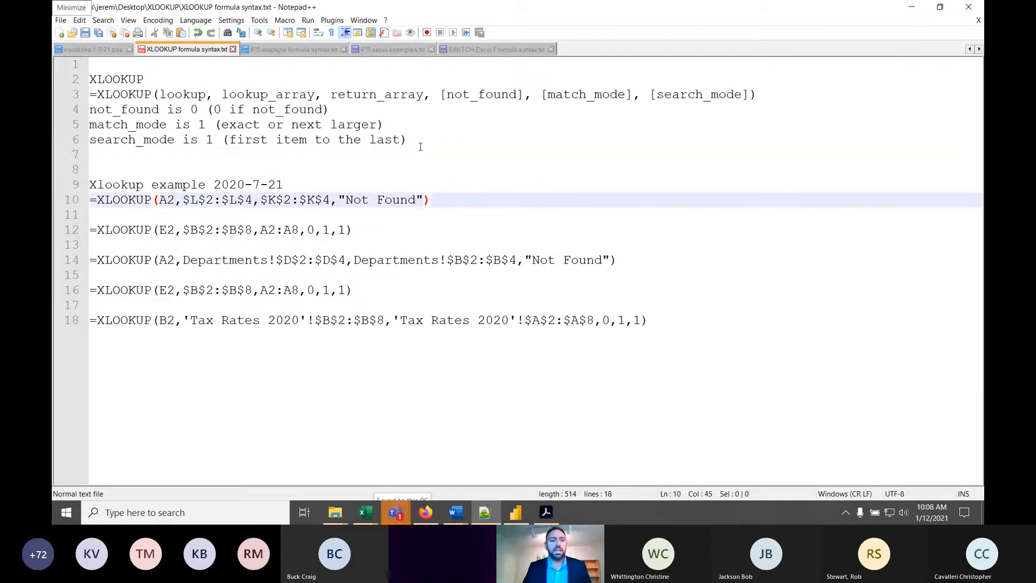
pyautogui.click(142, 174)
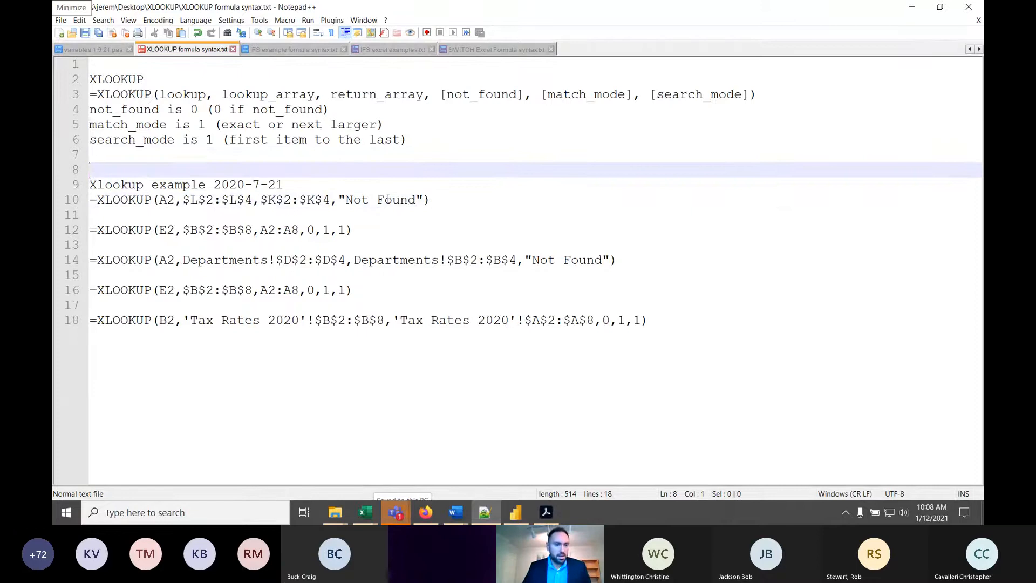
pyautogui.click(206, 186)
pyautogui.click(320, 171)
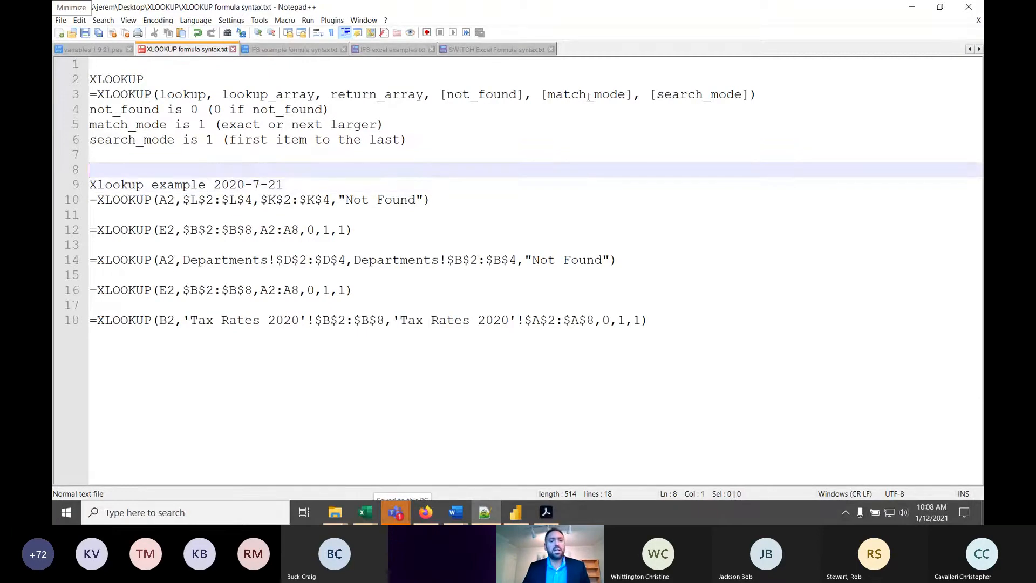
pyautogui.click(143, 110)
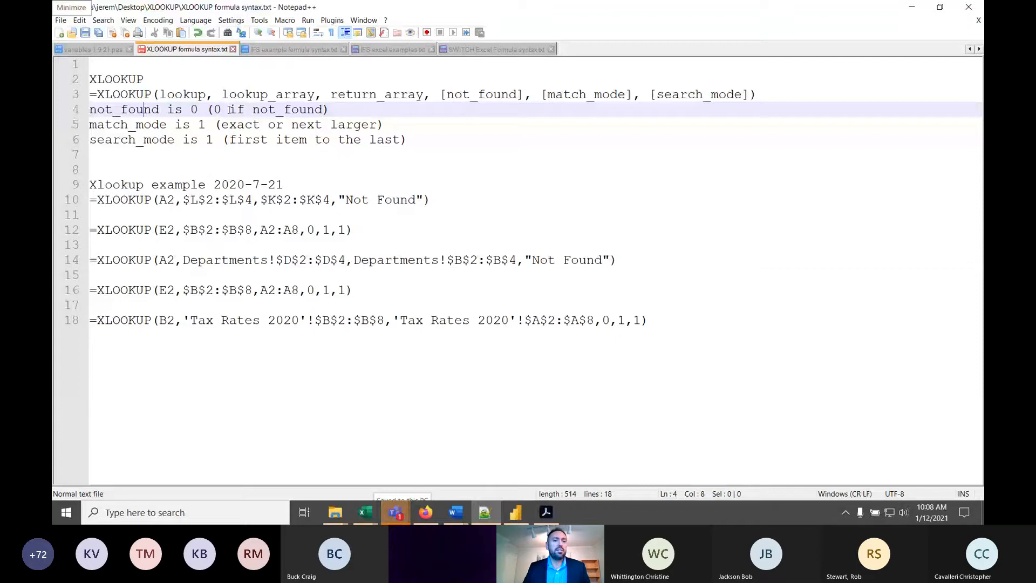
pyautogui.click(189, 108)
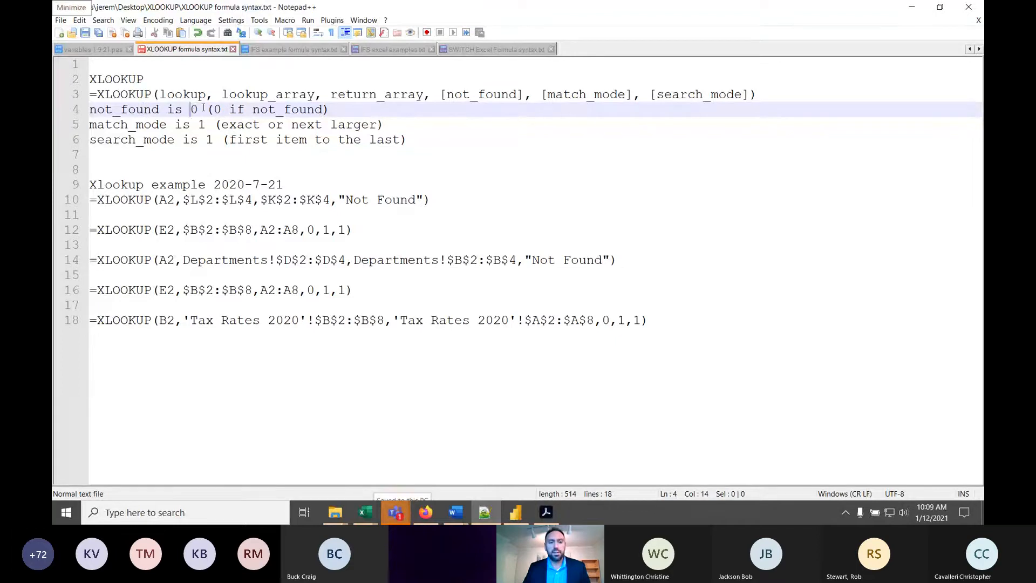
pyautogui.moveTo(204, 108); pyautogui.dragTo(185, 115)
pyautogui.click(276, 110)
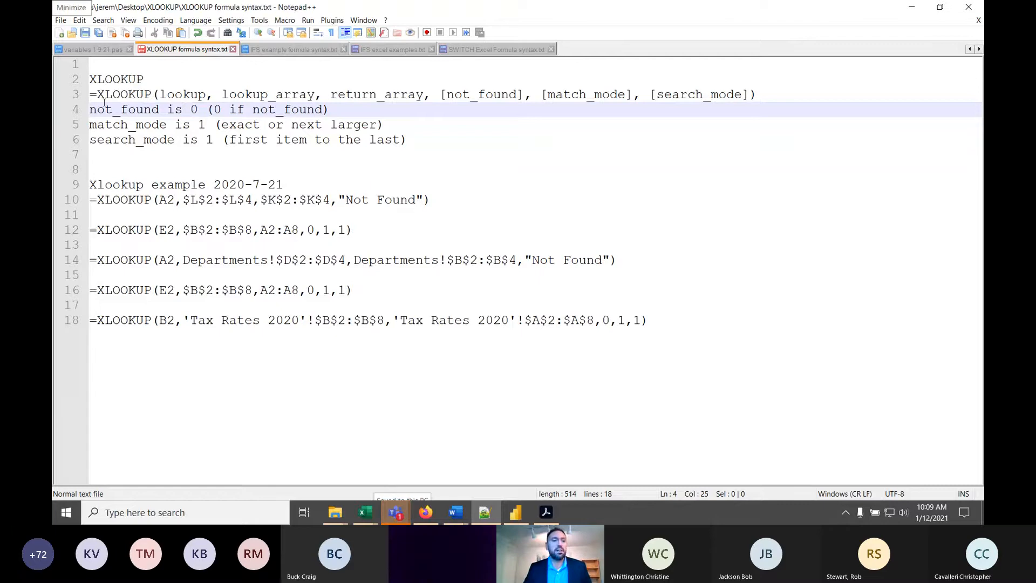
pyautogui.click(268, 124)
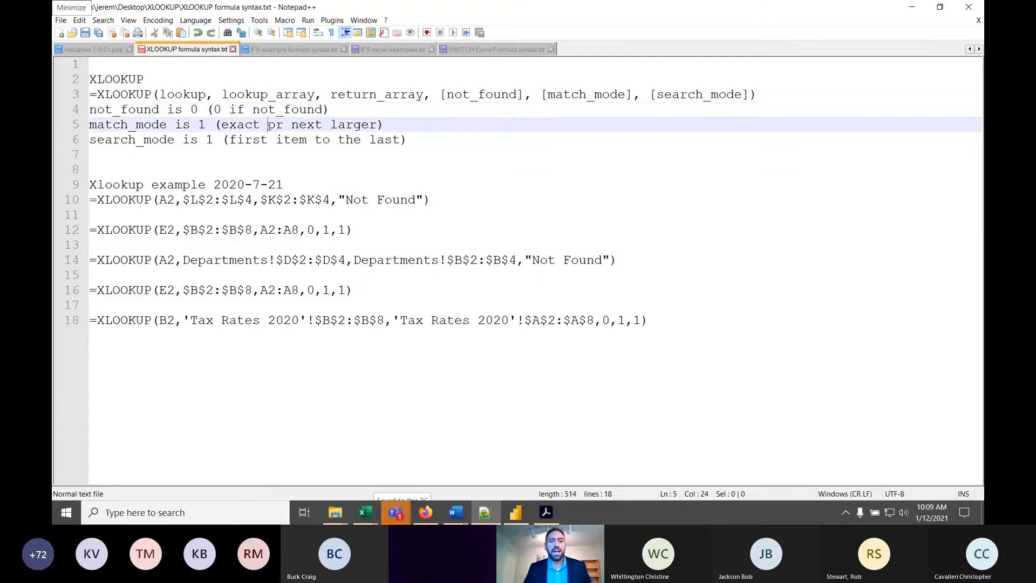
pyautogui.moveTo(146, 140); pyautogui.dragTo(152, 140)
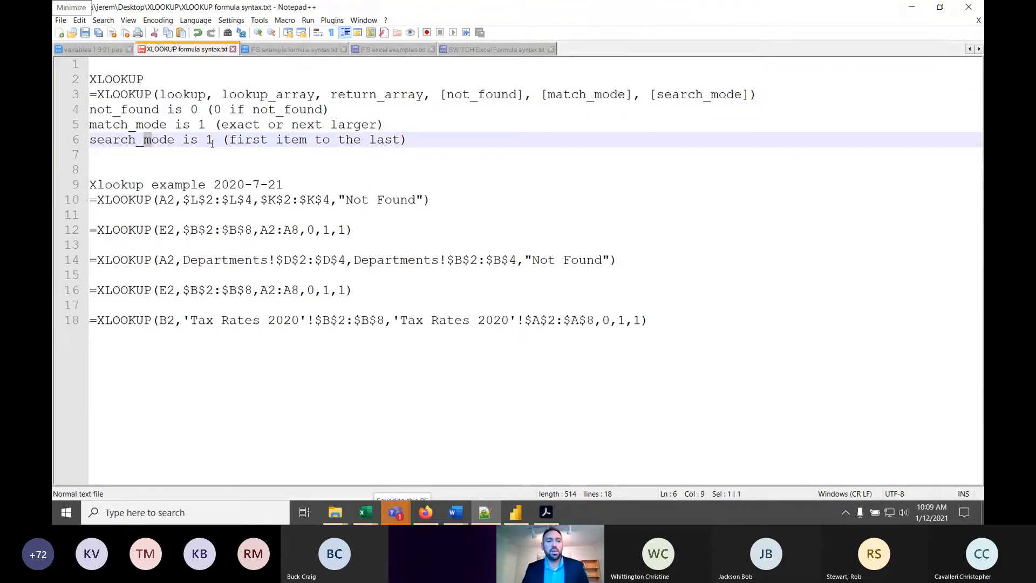
pyautogui.click(212, 142)
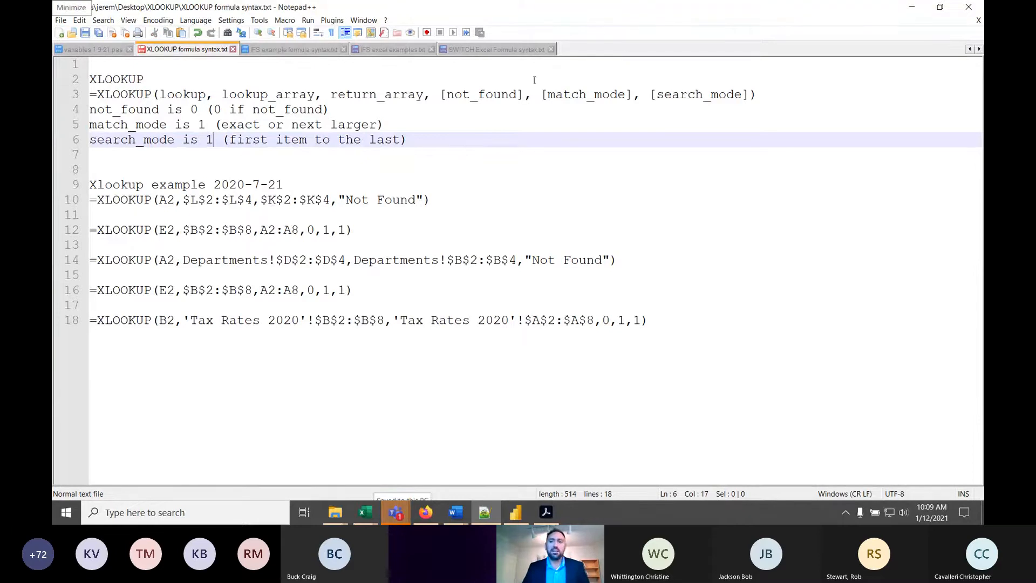
# - Switch back to the XLOOKUP example workbook in Excel and open the Tax Rates 2020 sheet
pyautogui.click(911, 10)
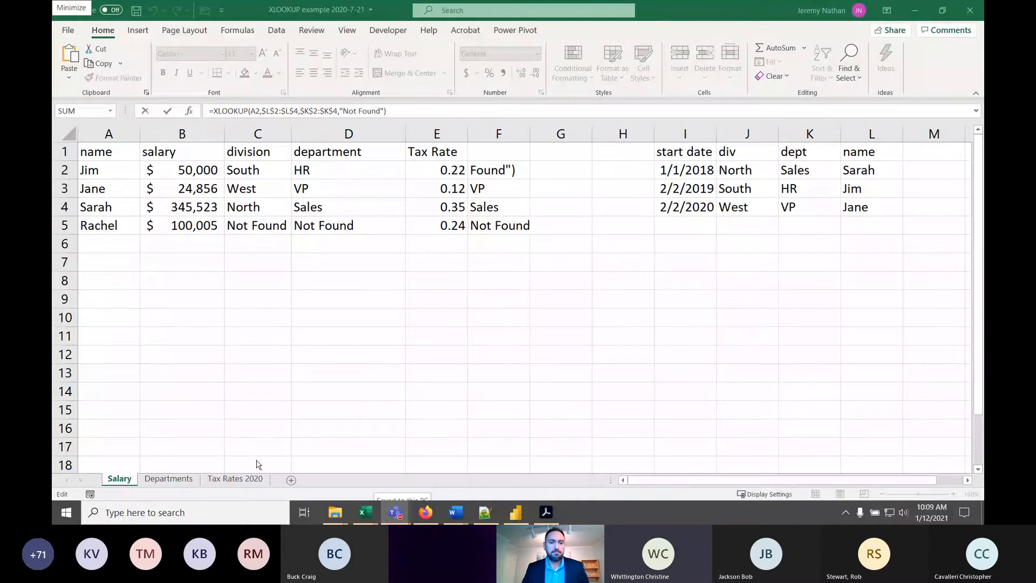
pyautogui.click(235, 478)
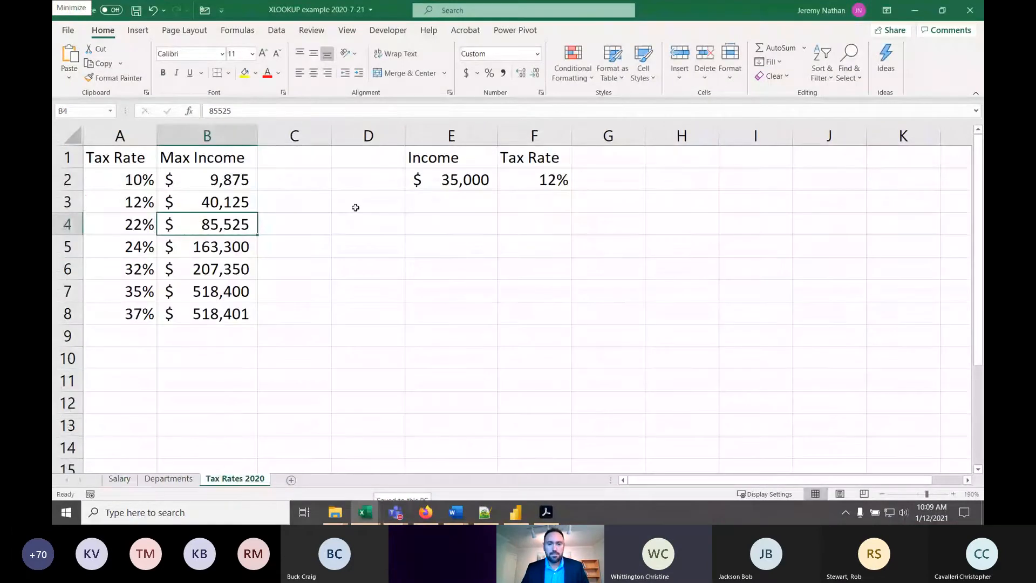
pyautogui.click(368, 201)
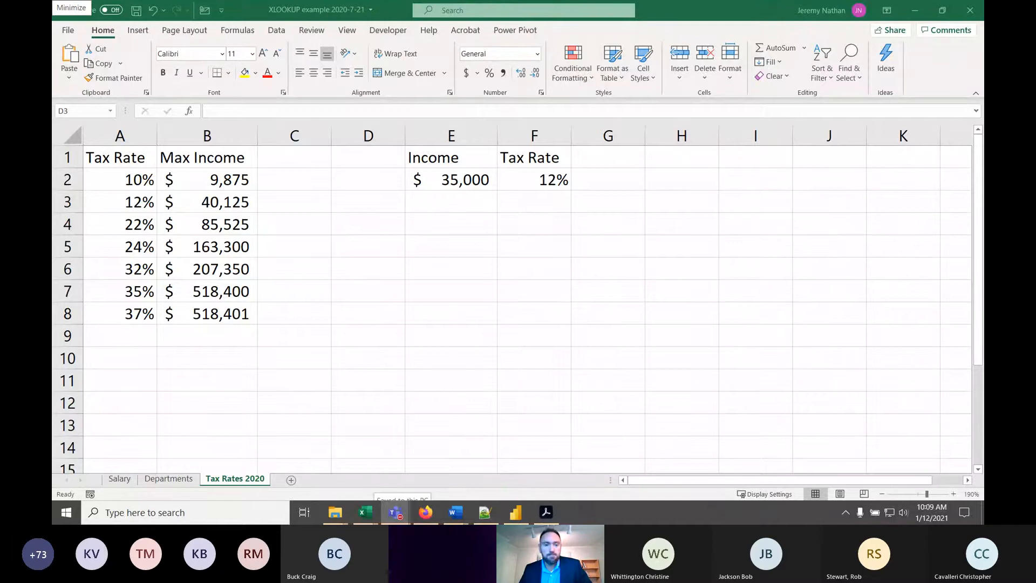
# - Examine the maximum income brackets in column B and their matching tax rates in column A
pyautogui.click(208, 183)
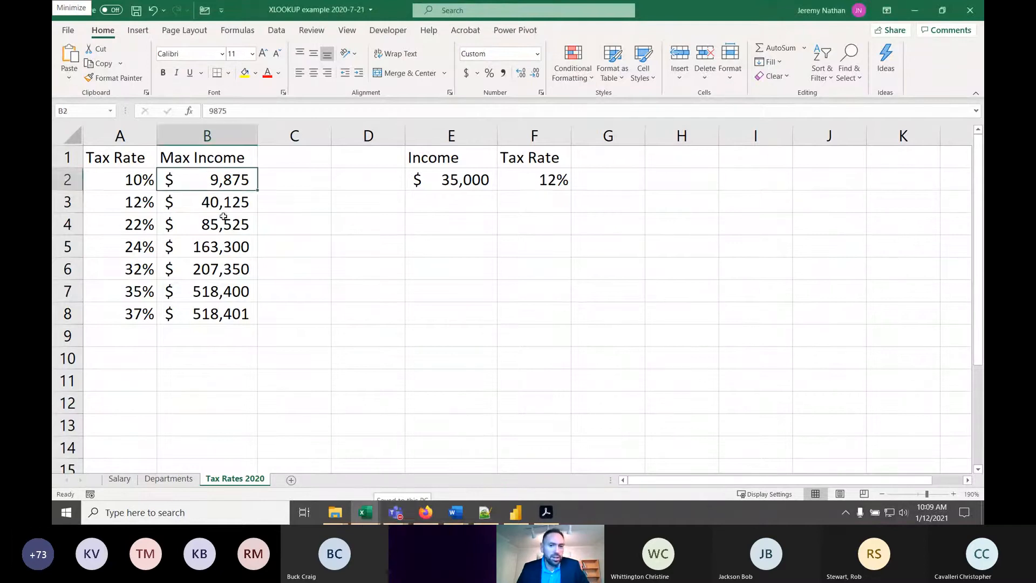
pyautogui.click(209, 220)
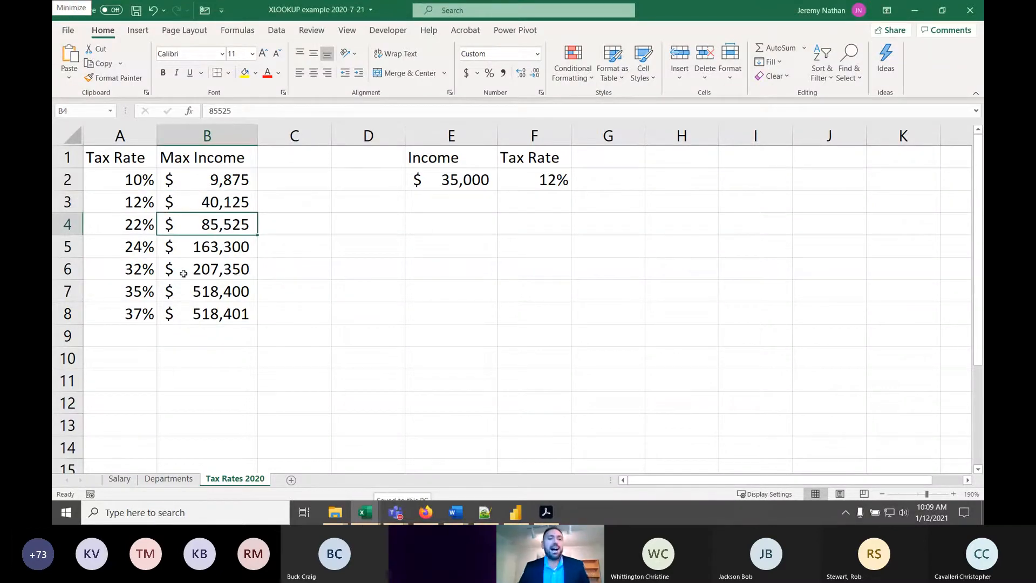
pyautogui.click(231, 175)
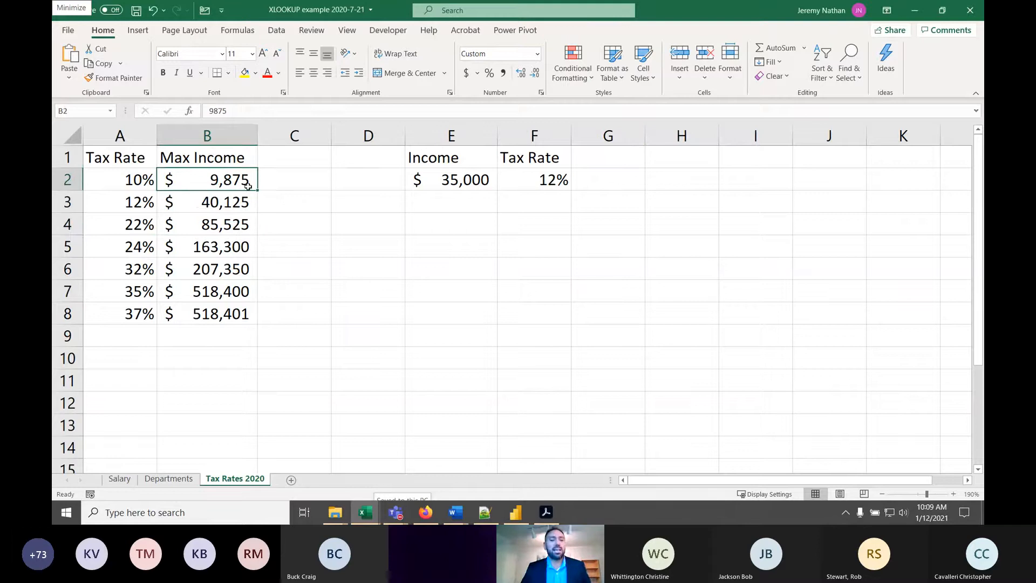
pyautogui.click(219, 212)
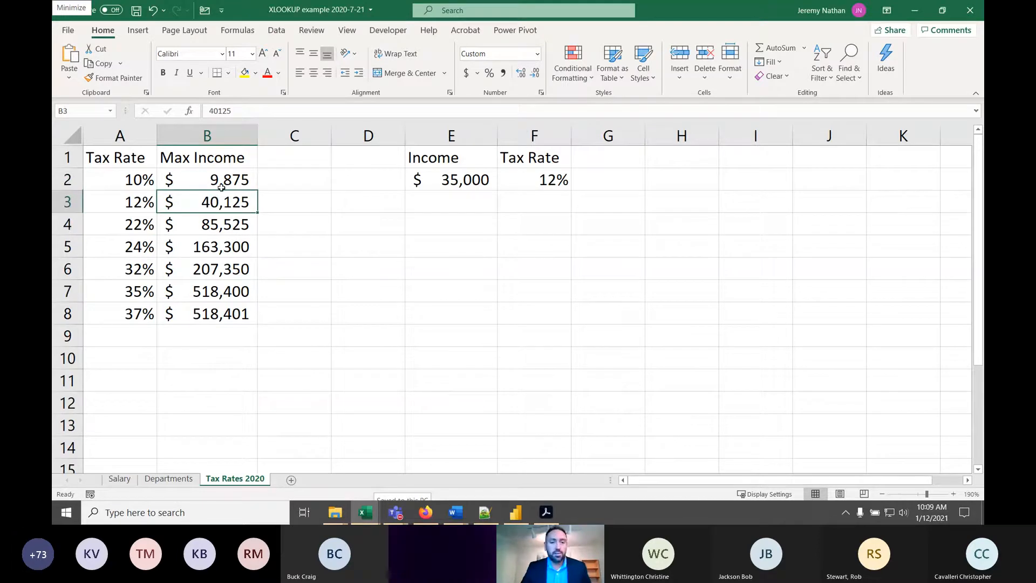
pyautogui.click(125, 228)
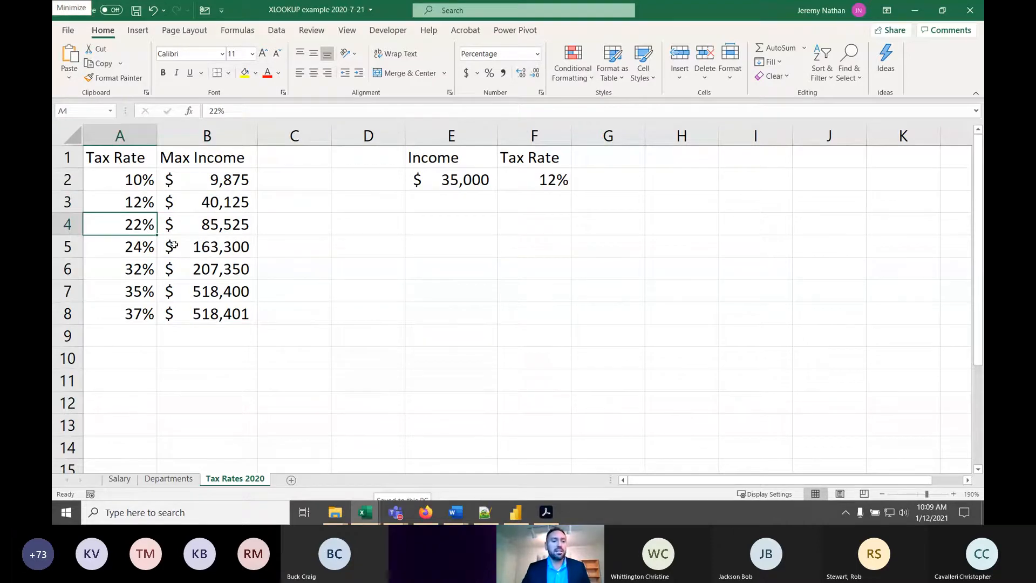
pyautogui.click(124, 246)
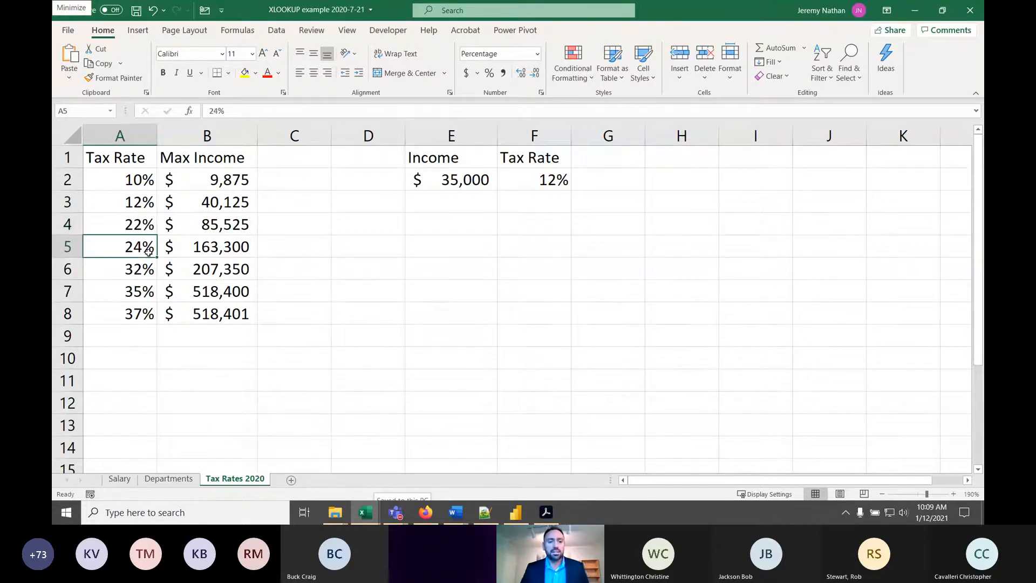
# - Remove the three optional arguments from the XLOOKUP formula in F2 and make its return array absolute as $A$2:$A$8
pyautogui.click(538, 182)
pyautogui.doubleClick(548, 179)
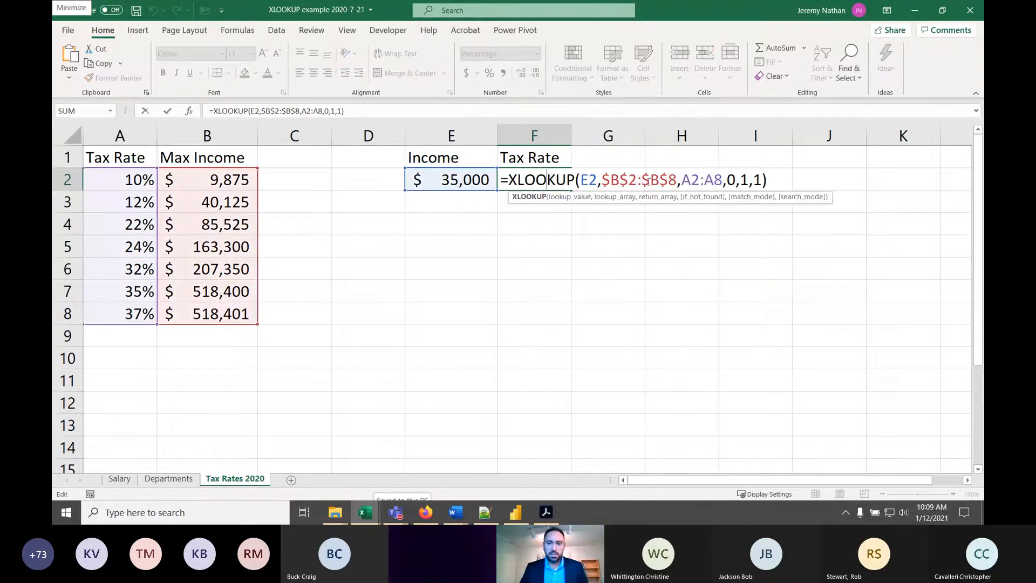
pyautogui.click(723, 179)
pyautogui.press('Delete')
pyautogui.press('Delete')
pyautogui.press('Delete')
pyautogui.press('Delete')
pyautogui.press('Delete')
pyautogui.press('Delete')
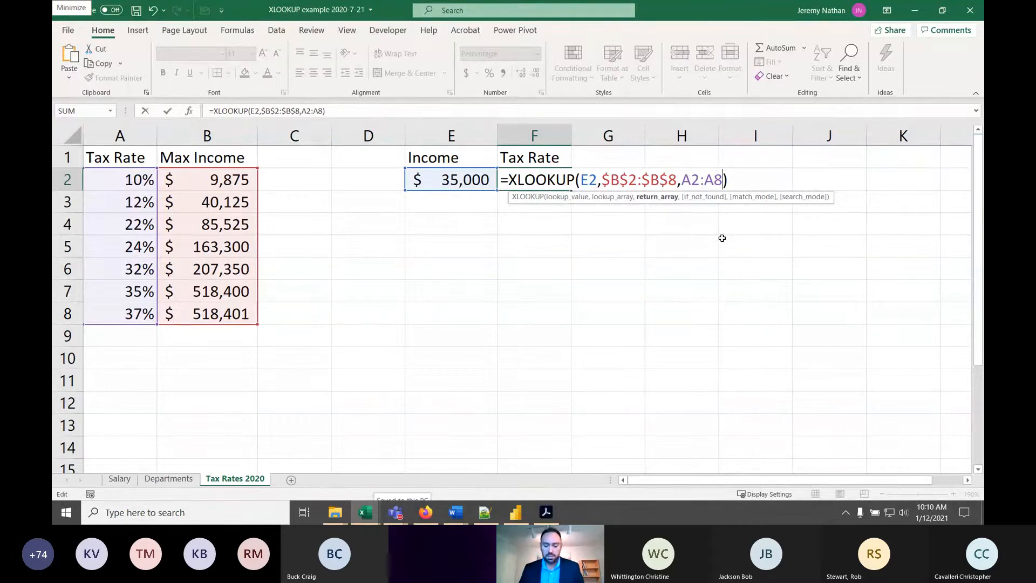
pyautogui.press('F4')
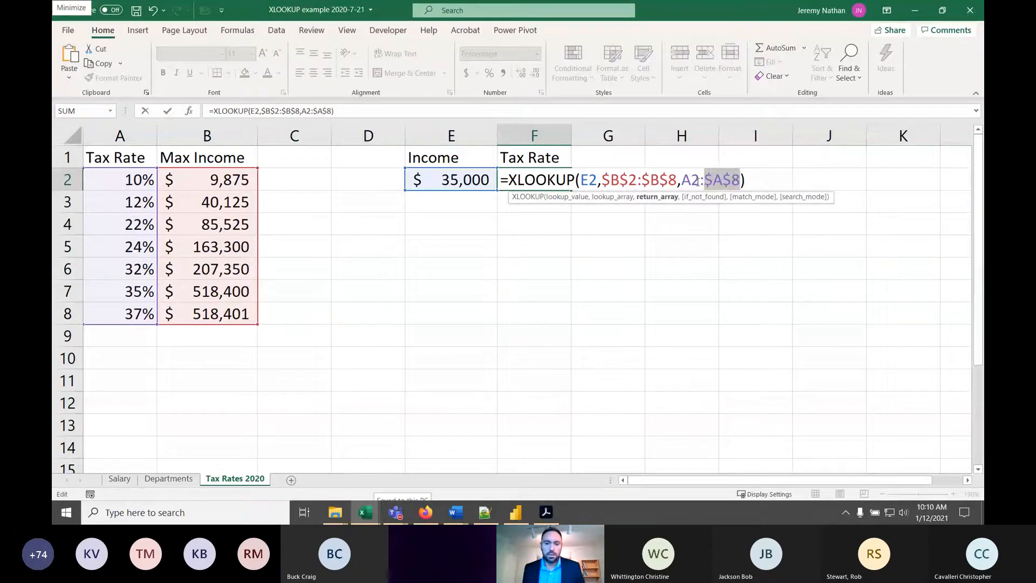
pyautogui.click(698, 182)
pyautogui.press('F4')
pyautogui.hotkey('ctrl', 'Return')
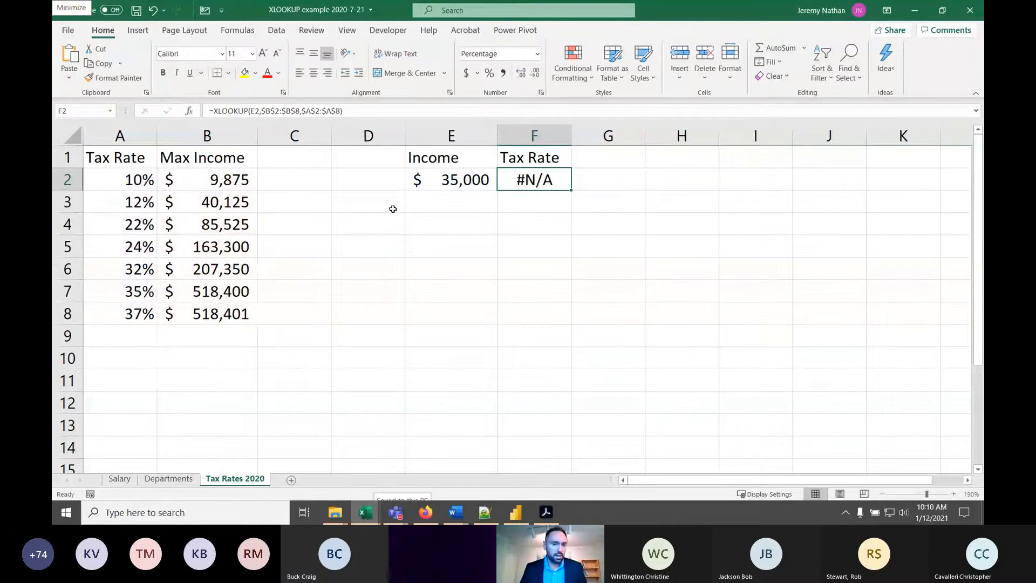
# - Compare the 12% bracket's maximum income with the shortened XLOOKUP formula in F2, leaving the formula as it is
pyautogui.click(206, 204)
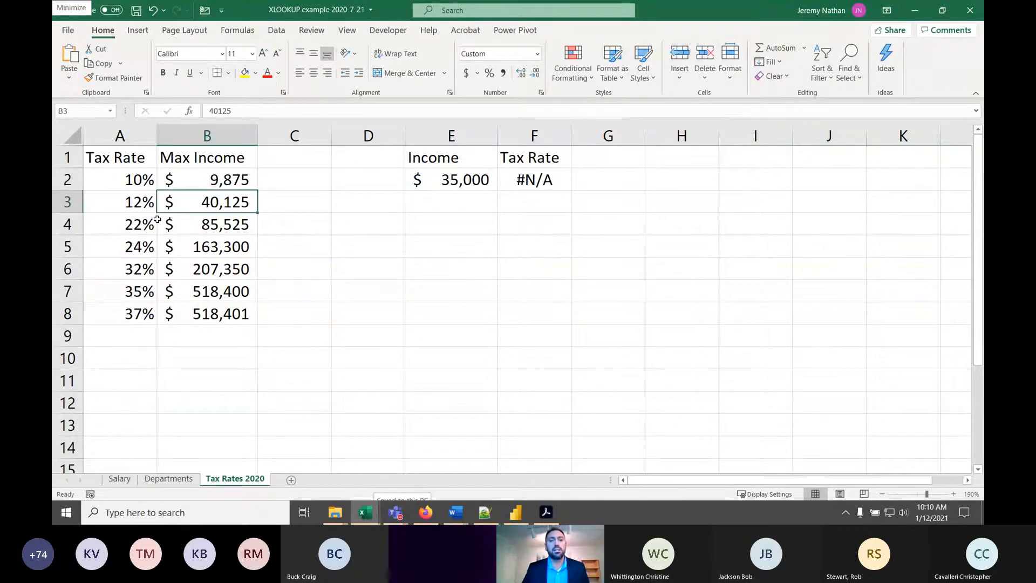
pyautogui.click(536, 180)
pyautogui.doubleClick(536, 180)
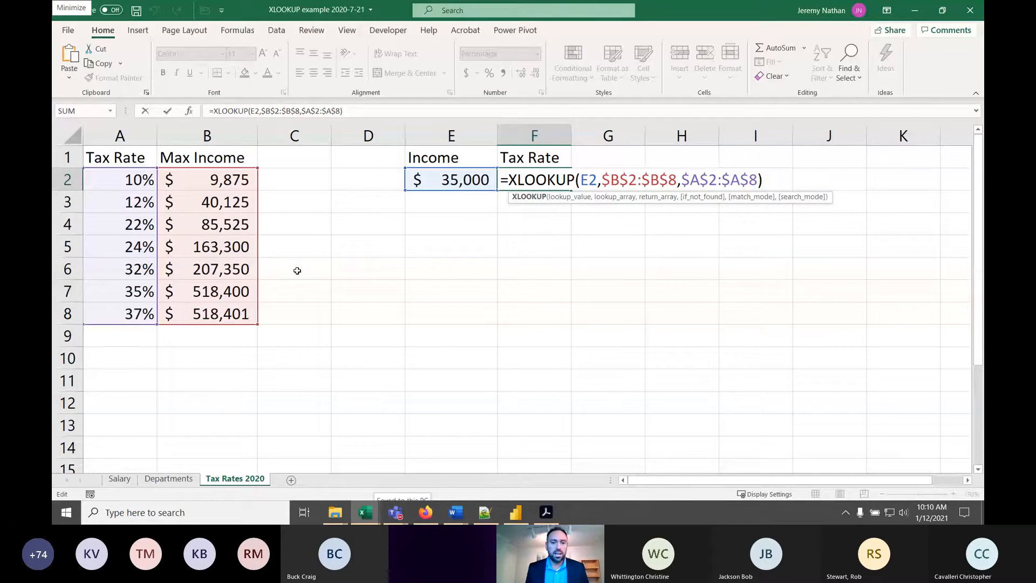
pyautogui.press('Return')
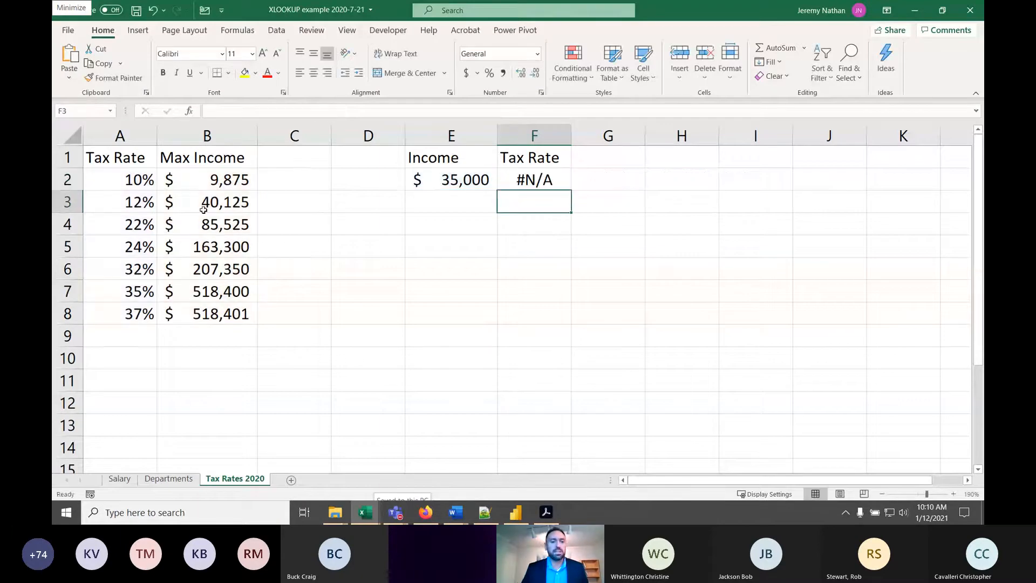
# - Add 0 for not found, match mode 1 and search mode 1 to the XLOOKUP formula in F2
pyautogui.doubleClick(554, 183)
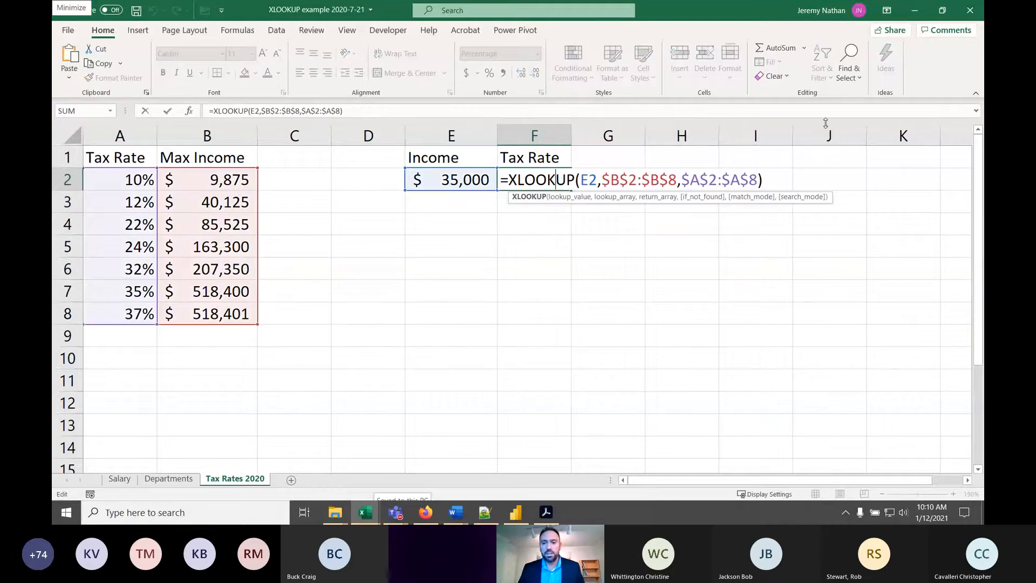
pyautogui.press('Left')
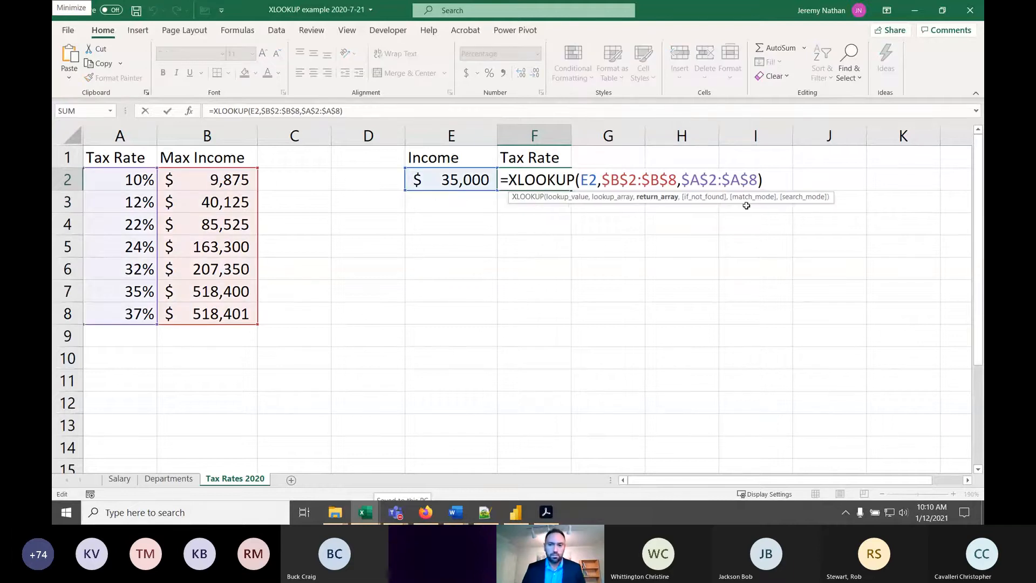
pyautogui.write(',')
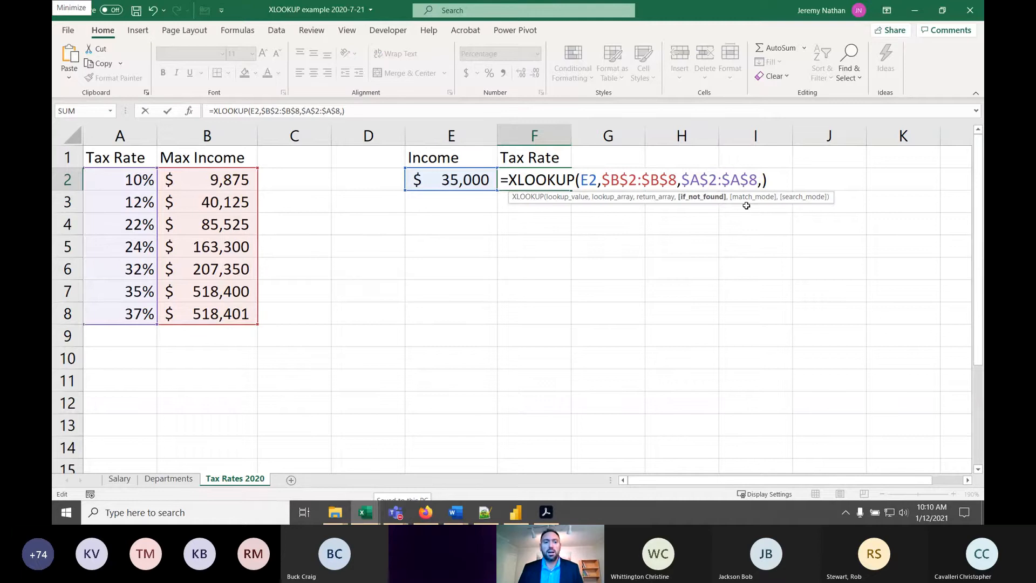
pyautogui.write('0')
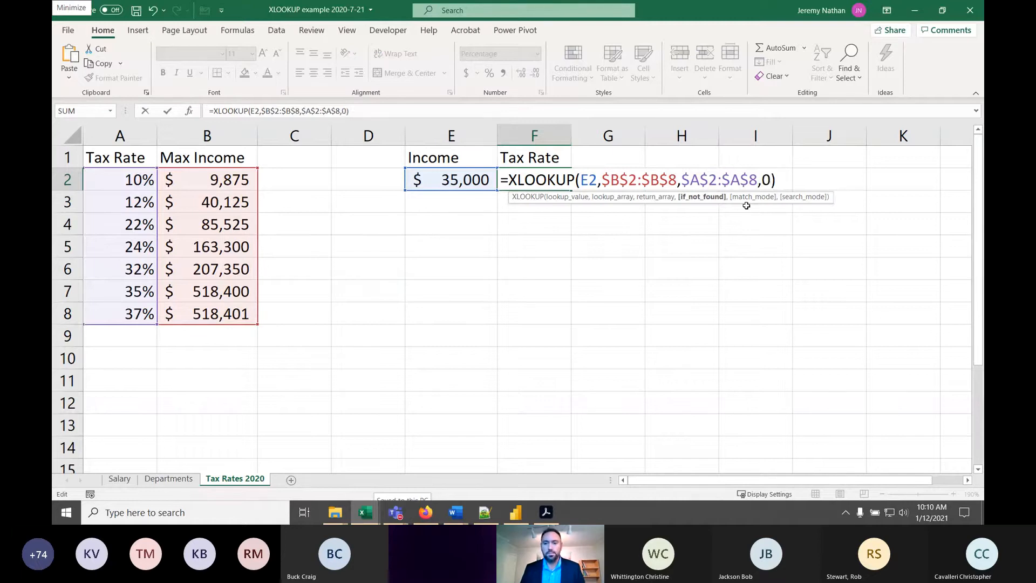
pyautogui.write(',1')
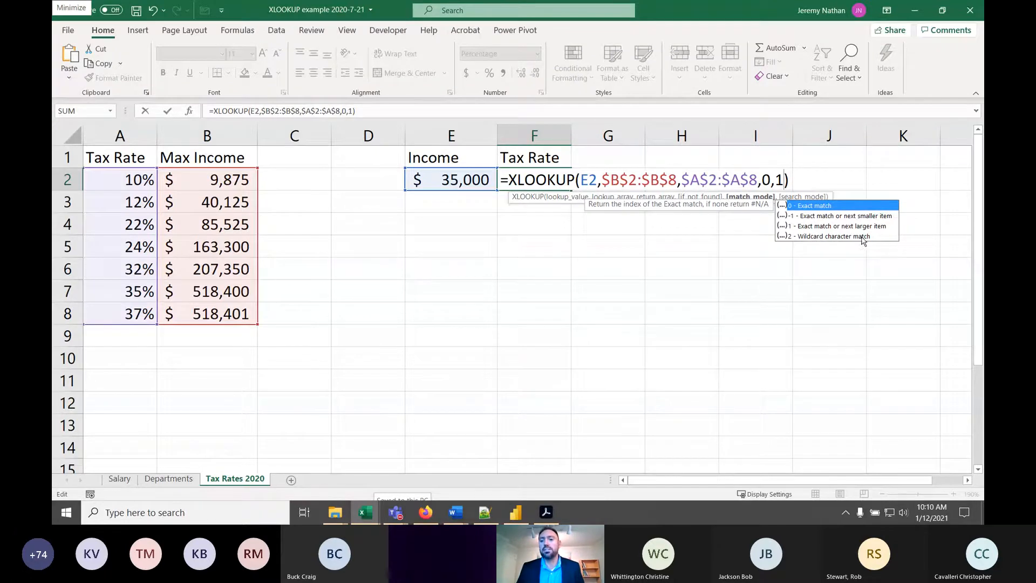
pyautogui.write(',')
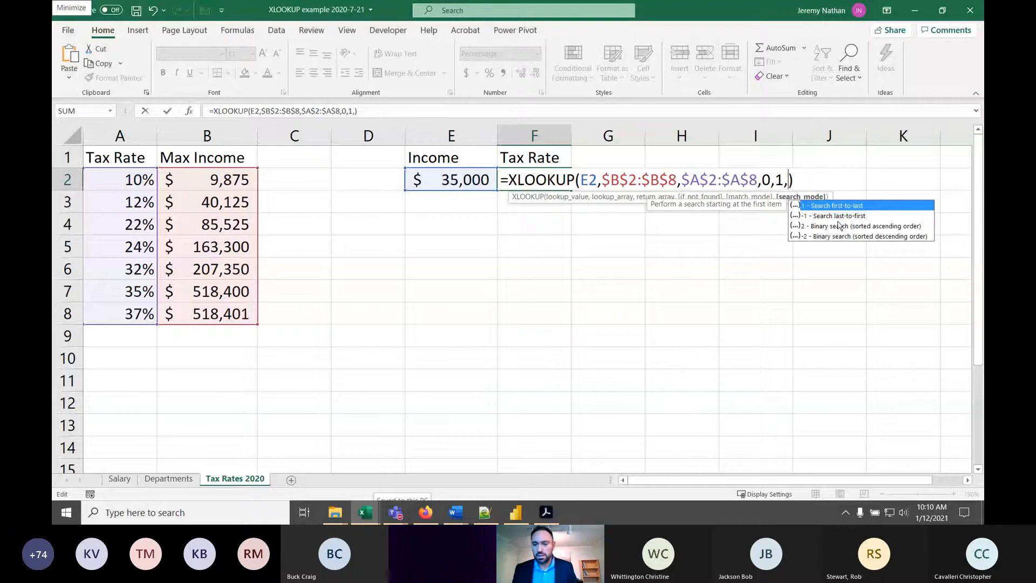
pyautogui.write('1')
pyautogui.press('Return')
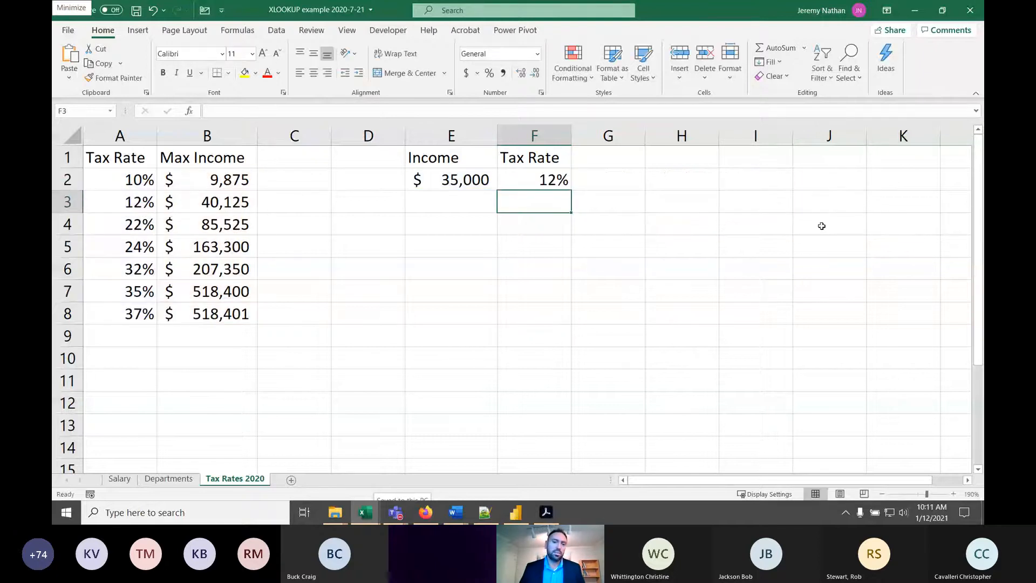
# - Convert the XLOOKUP formula in F2 to displayed text by putting an apostrophe in front of it
pyautogui.click(123, 201)
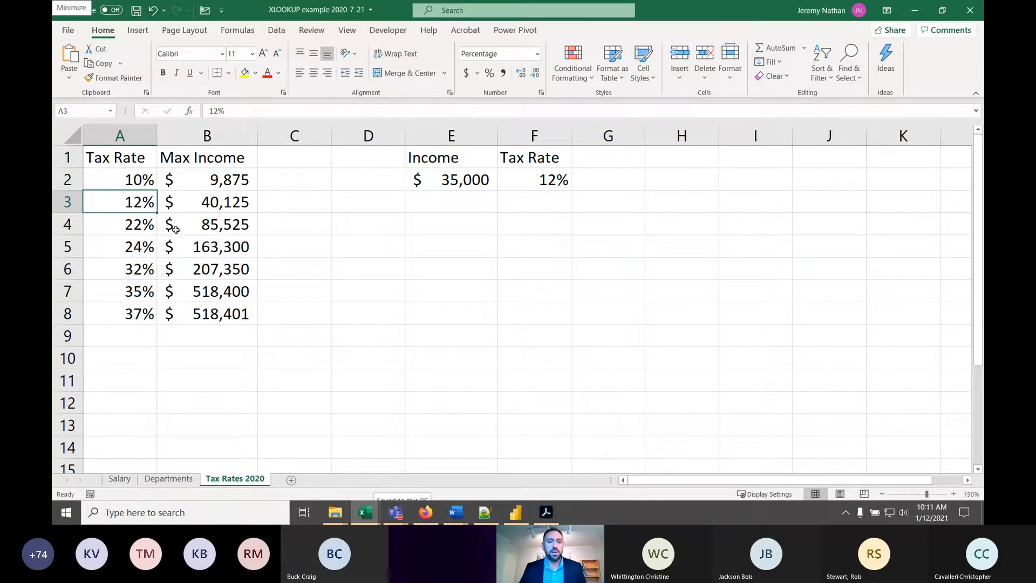
pyautogui.doubleClick(545, 183)
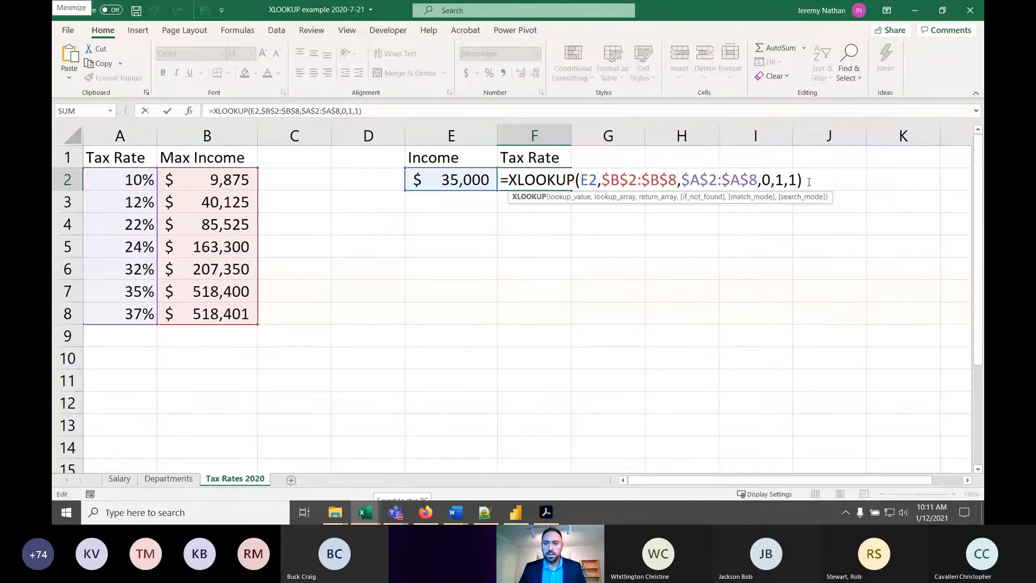
pyautogui.moveTo(809, 181); pyautogui.dragTo(486, 186)
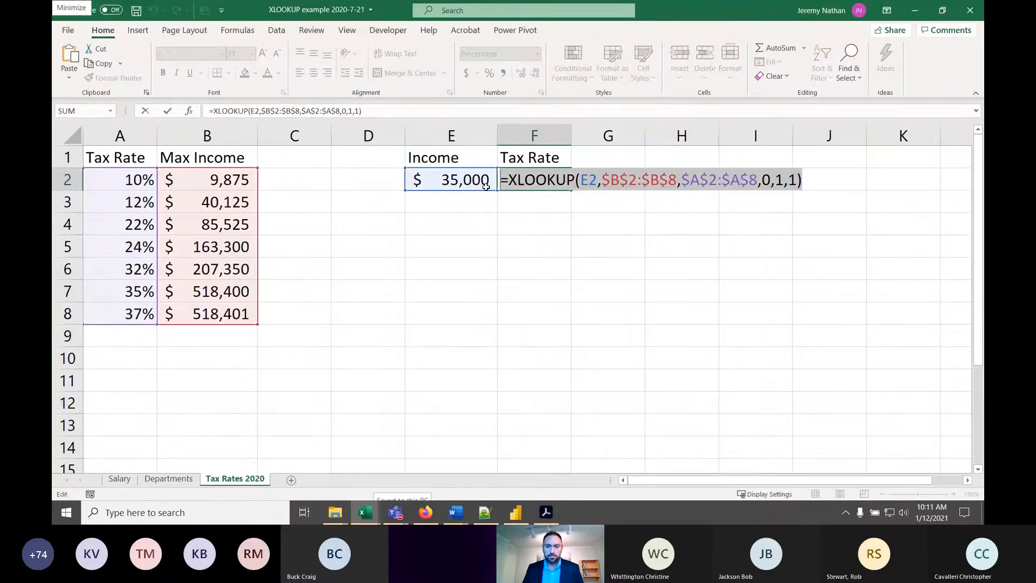
pyautogui.hotkey('alt', 'Tab')
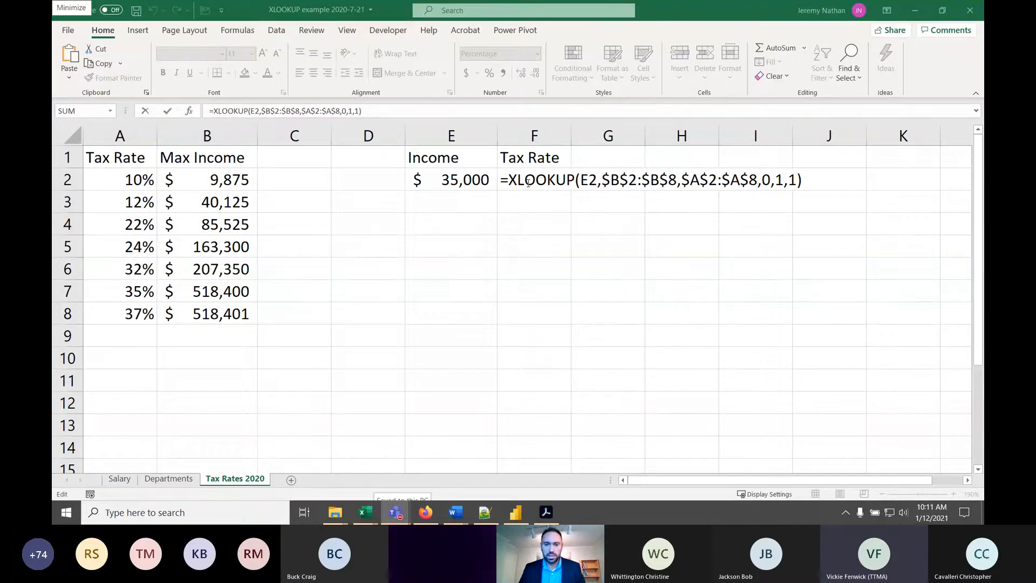
pyautogui.click(503, 184)
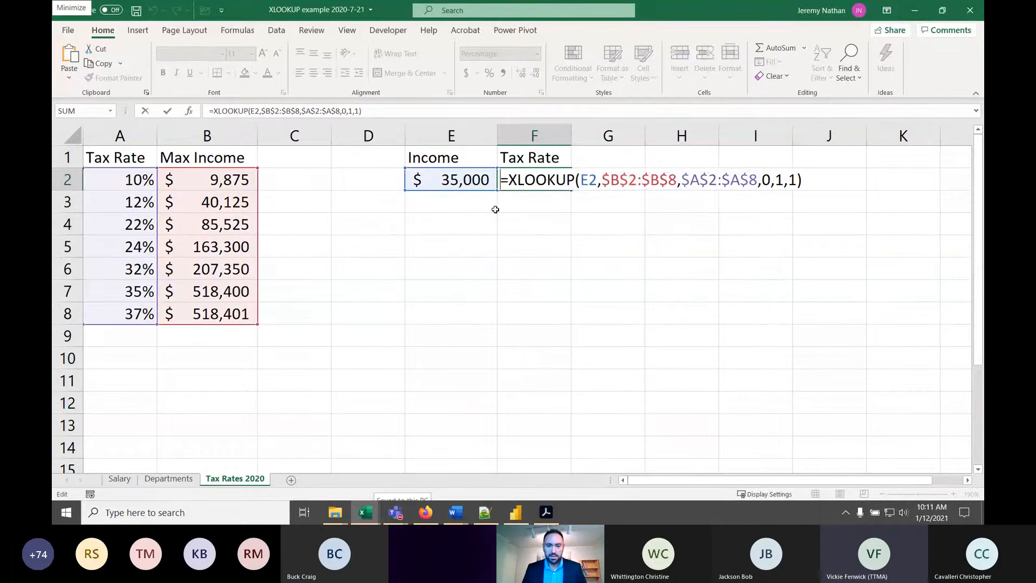
pyautogui.write("'")
pyautogui.press('Return')
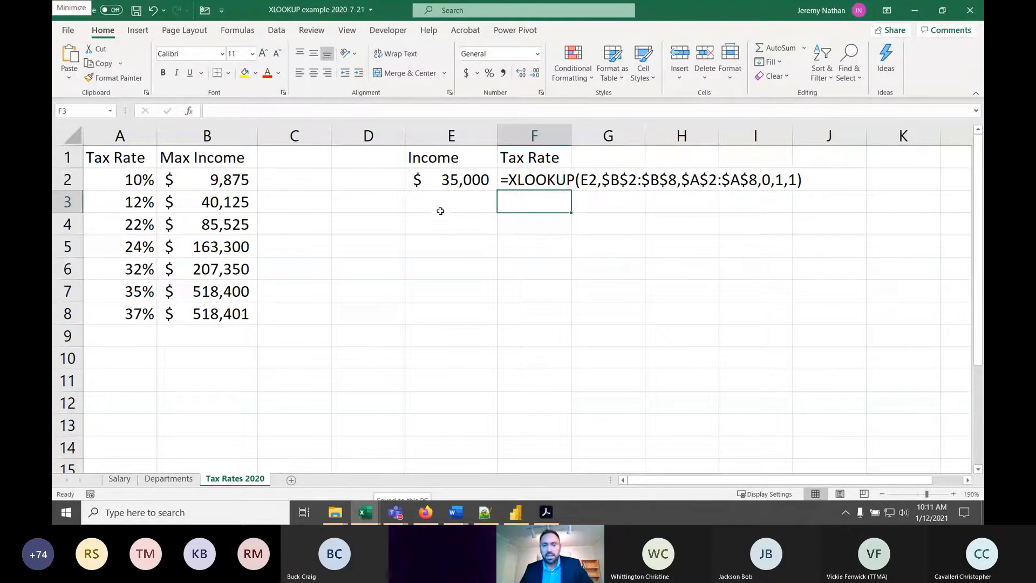
pyautogui.click(510, 180)
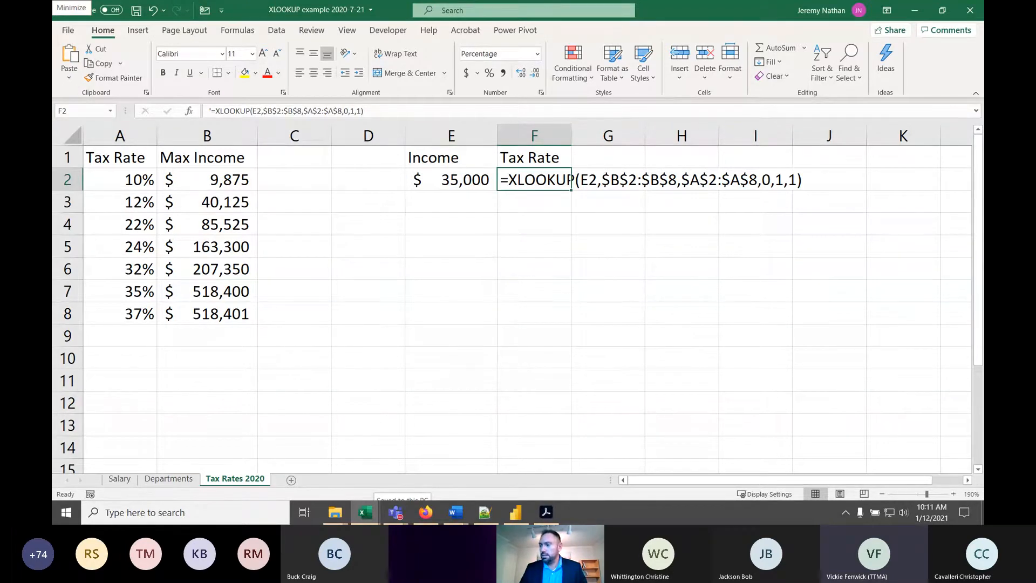
pyautogui.hotkey('alt', 'Tab')
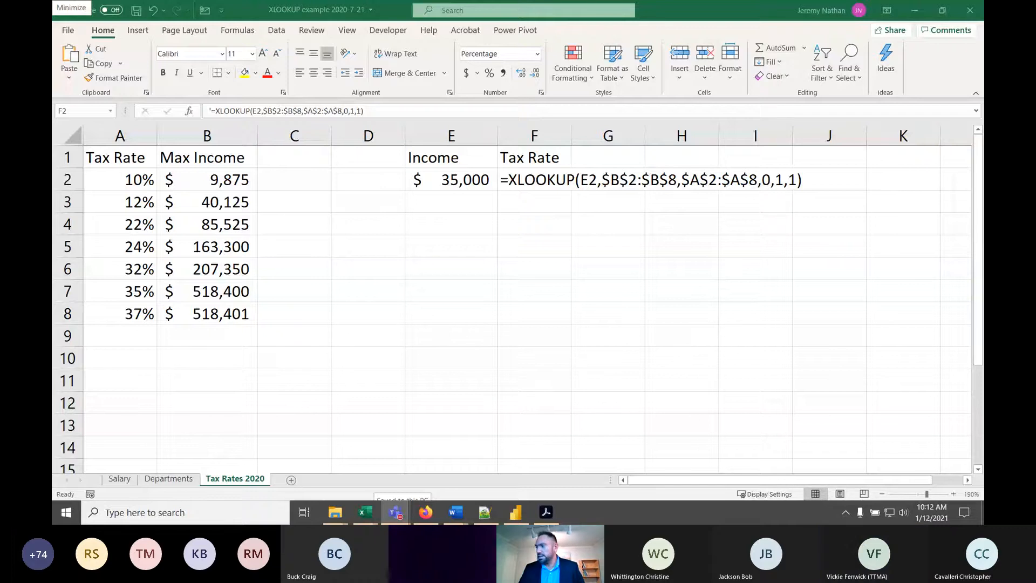
pyautogui.click(396, 203)
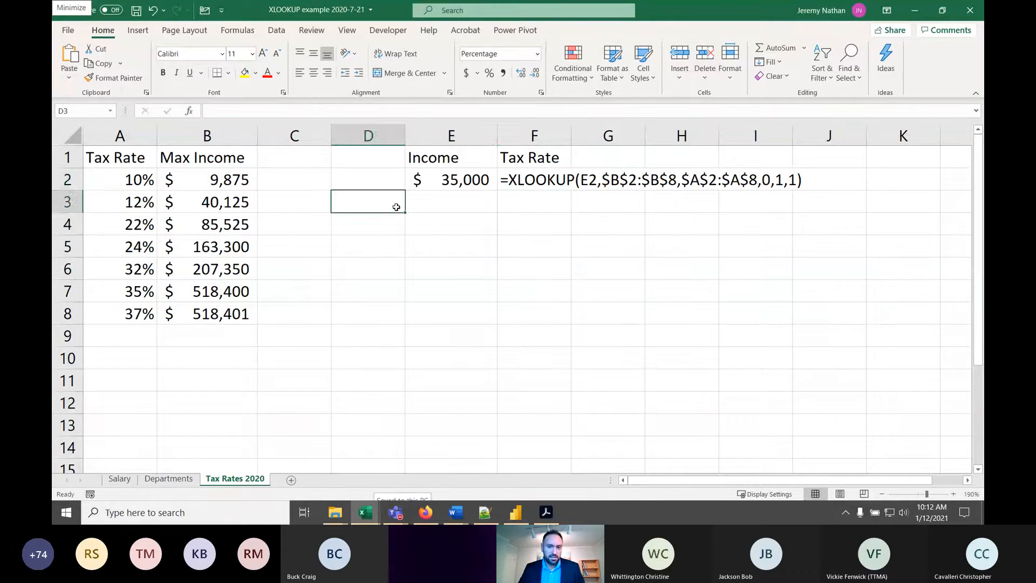
pyautogui.click(445, 186)
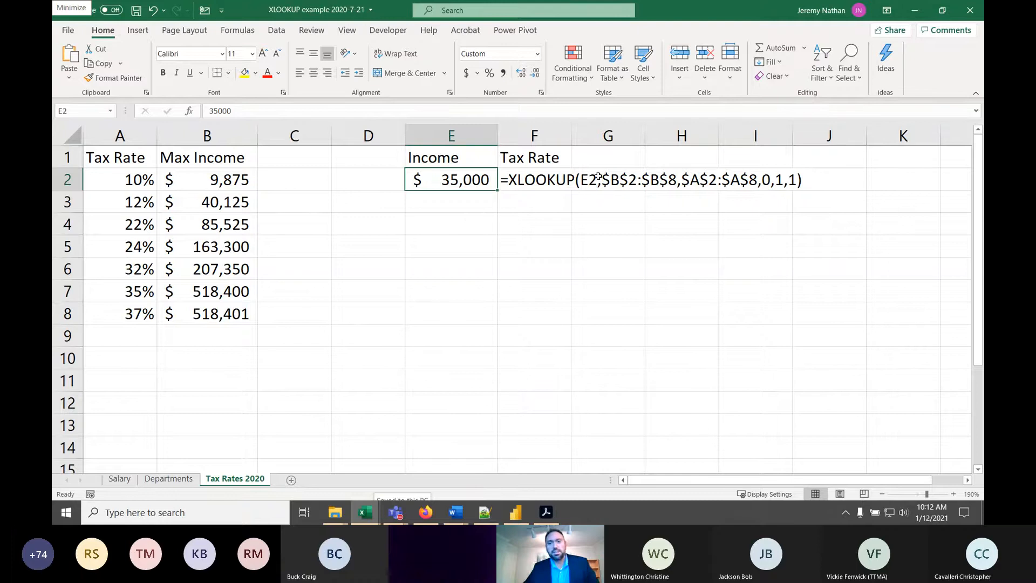
# - Check the Departments table and add the header "div" in G1 of the Salary sheet
pyautogui.click(119, 479)
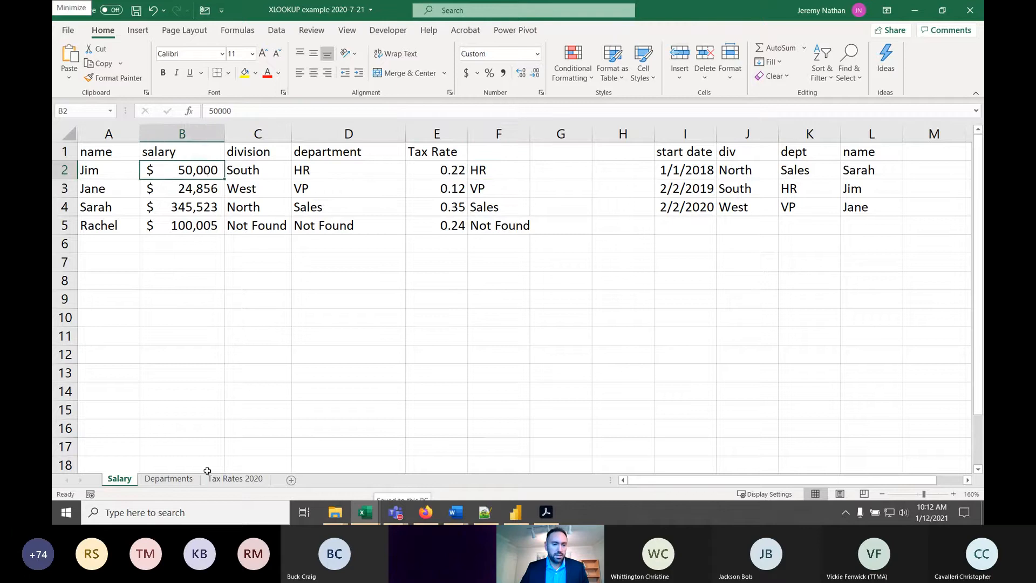
pyautogui.click(173, 481)
pyautogui.scroll(7, 198, 210)
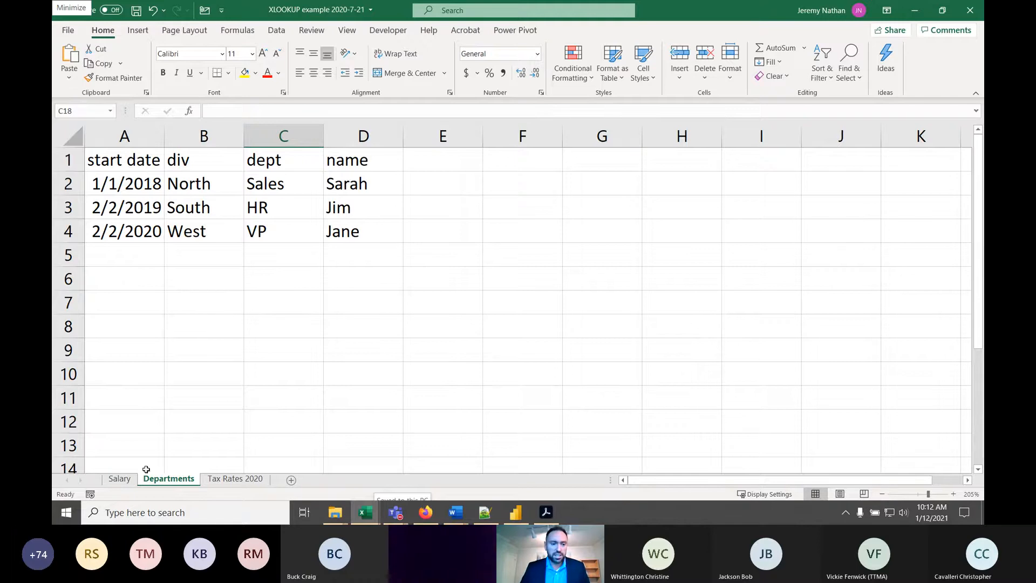
pyautogui.click(119, 478)
pyautogui.click(551, 155)
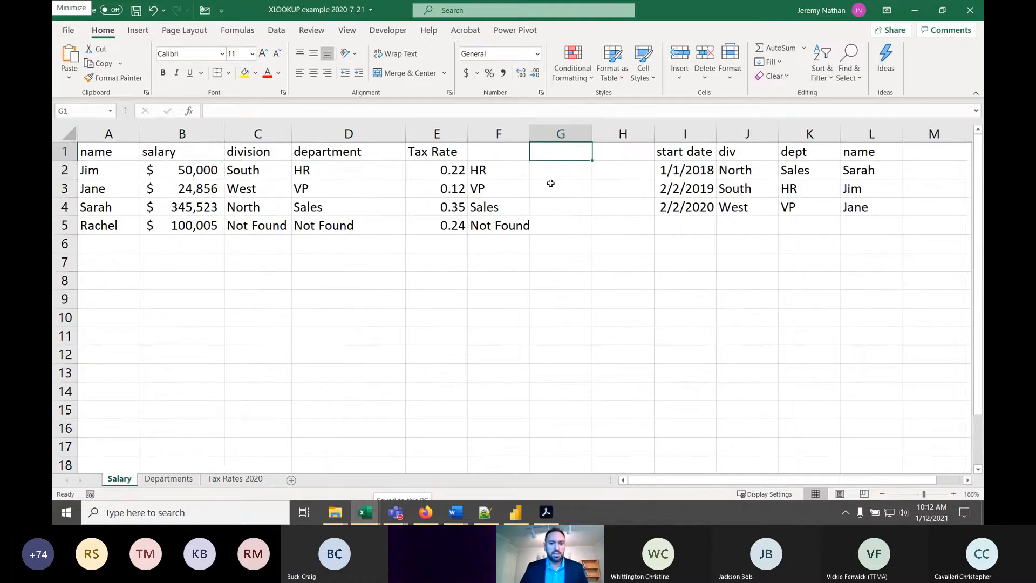
pyautogui.write('div')
pyautogui.press('Return')
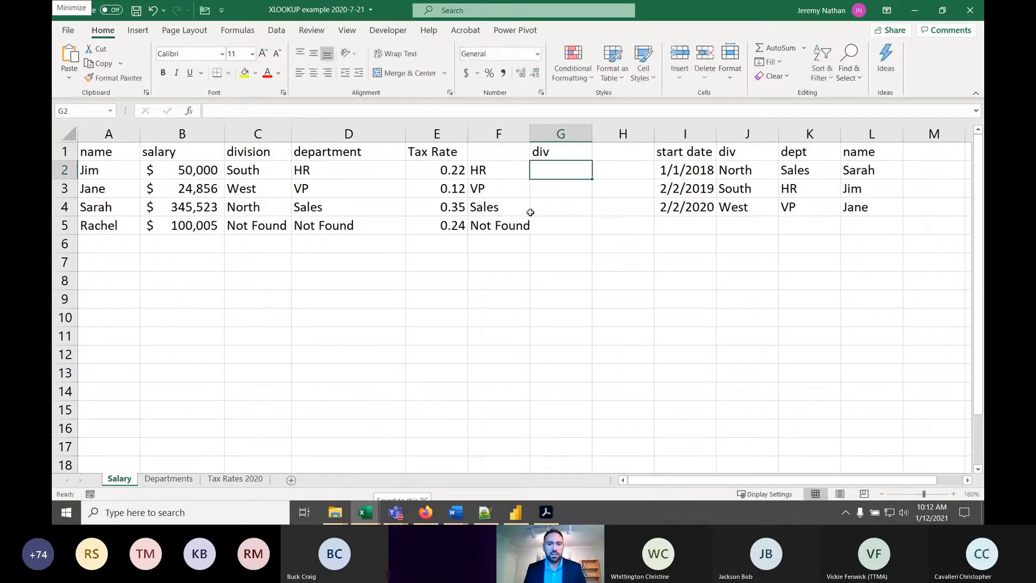
# - Start an XLOOKUP formula in G2 that looks up A2 in the absolute name range Departments!$D$2:$D$4
pyautogui.write('=xlo')
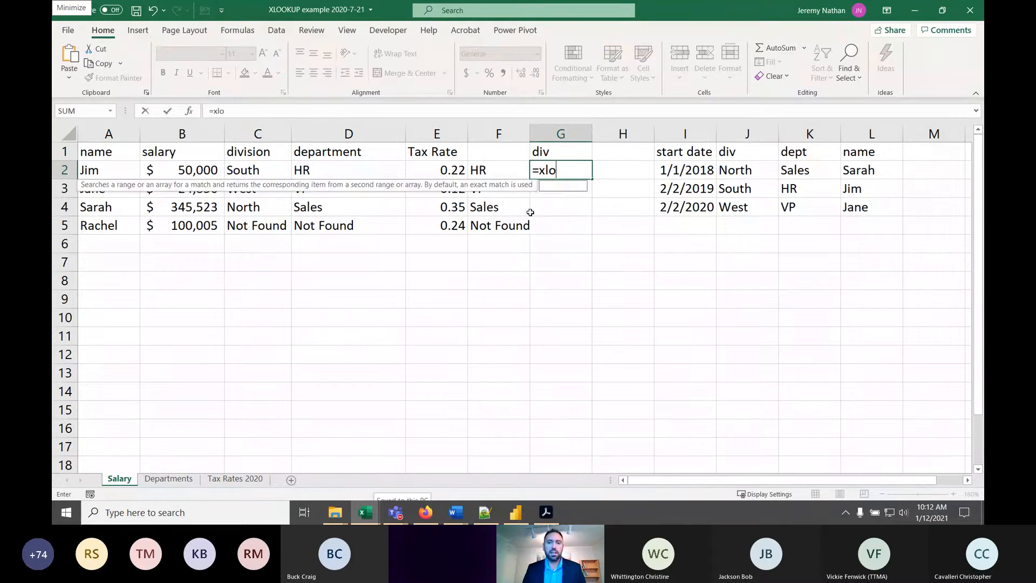
pyautogui.press('Tab')
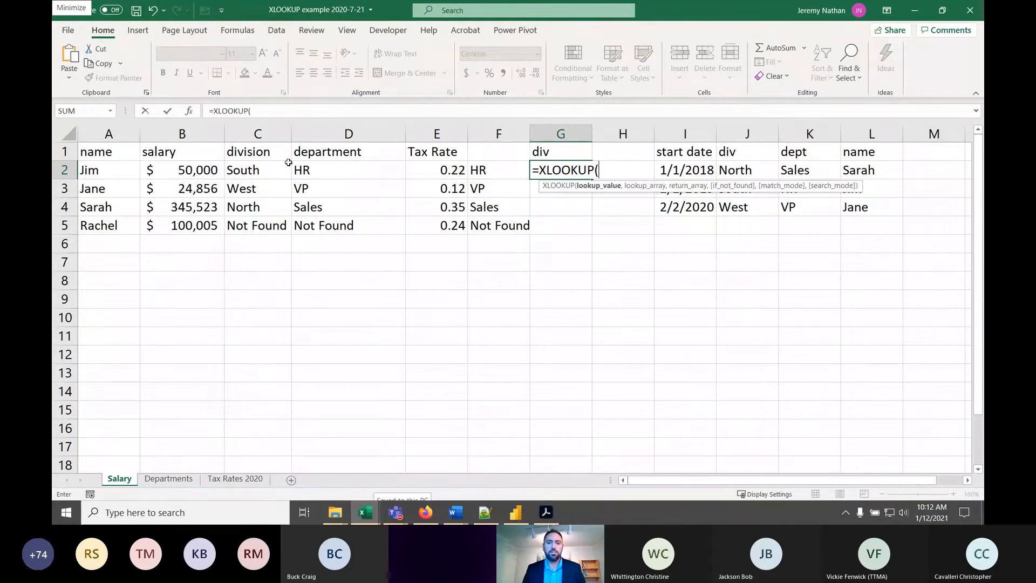
pyautogui.click(104, 170)
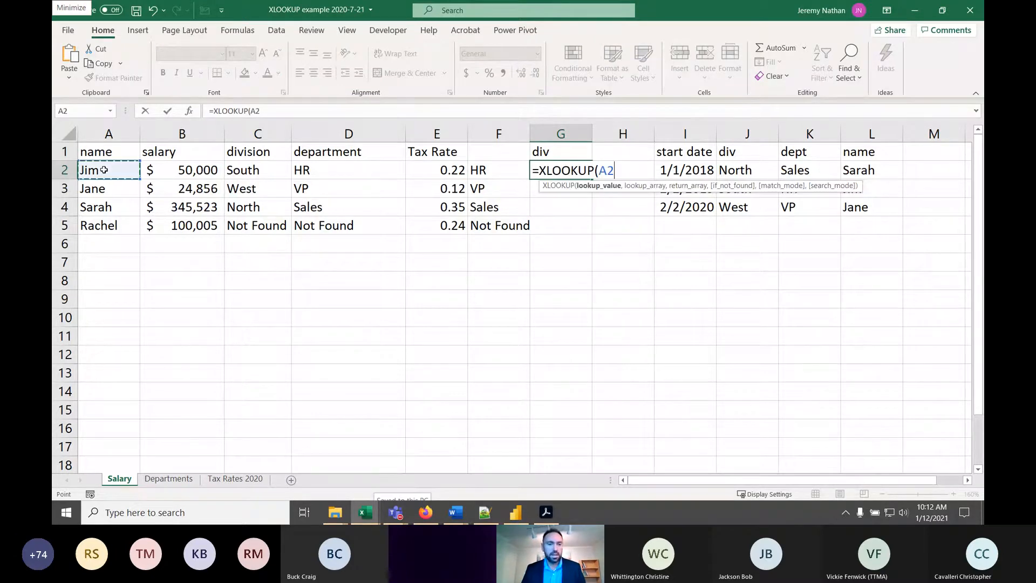
pyautogui.write(',')
pyautogui.click(180, 480)
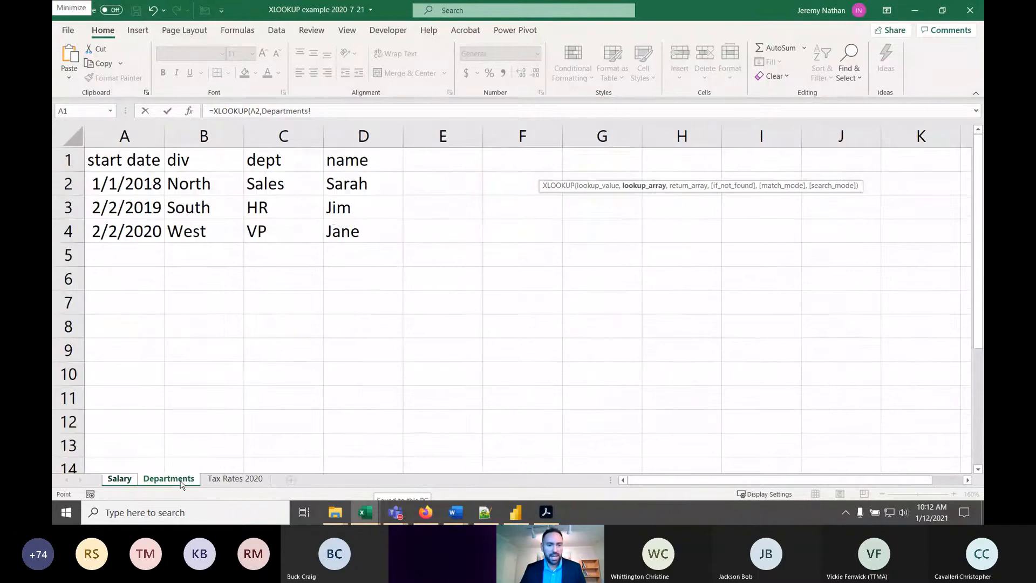
pyautogui.click(354, 185)
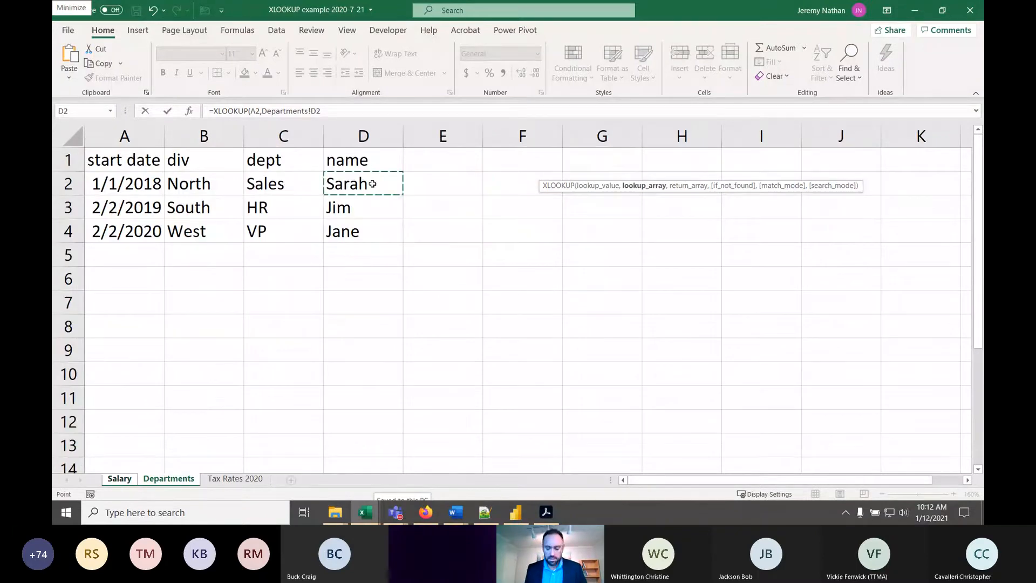
pyautogui.hotkey('ctrl', 'shift', 'Down')
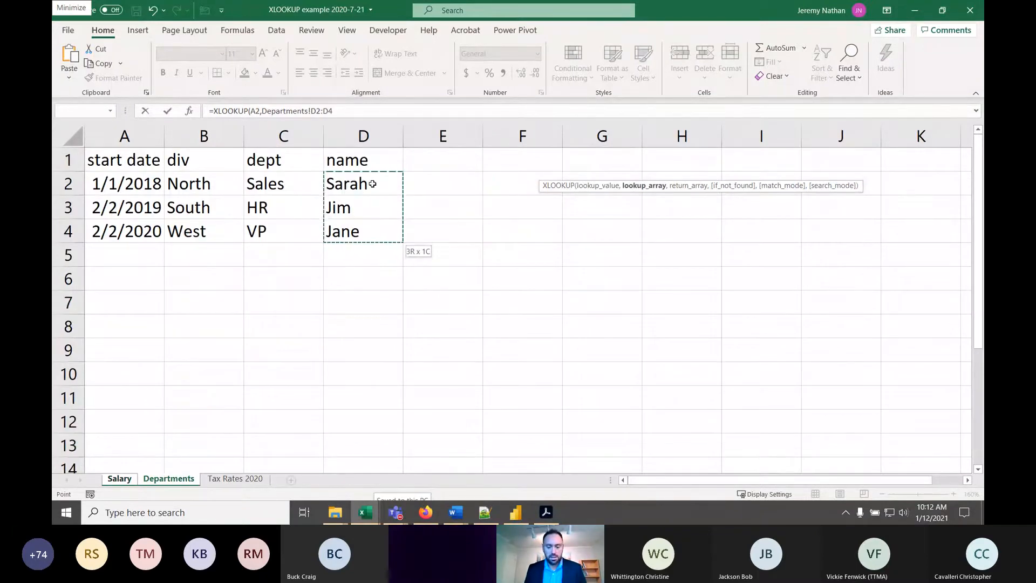
pyautogui.press('F4')
pyautogui.write(',')
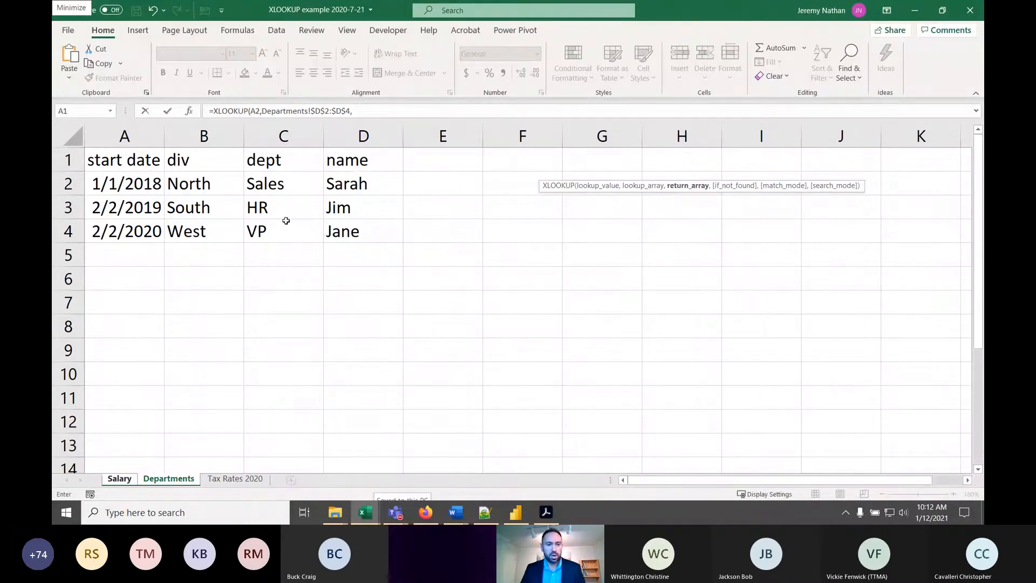
# - Complete the G2 formula with the absolute return array Departments!$B$2:$B$4, leaving out the optional arguments
pyautogui.click(204, 183)
pyautogui.moveTo(204, 184); pyautogui.dragTo(198, 226)
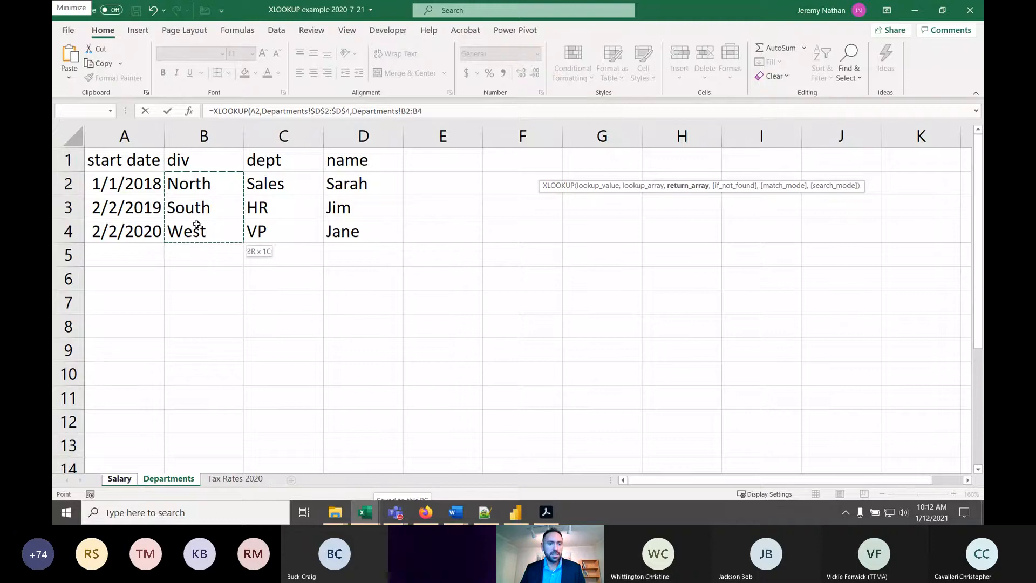
pyautogui.press('F4')
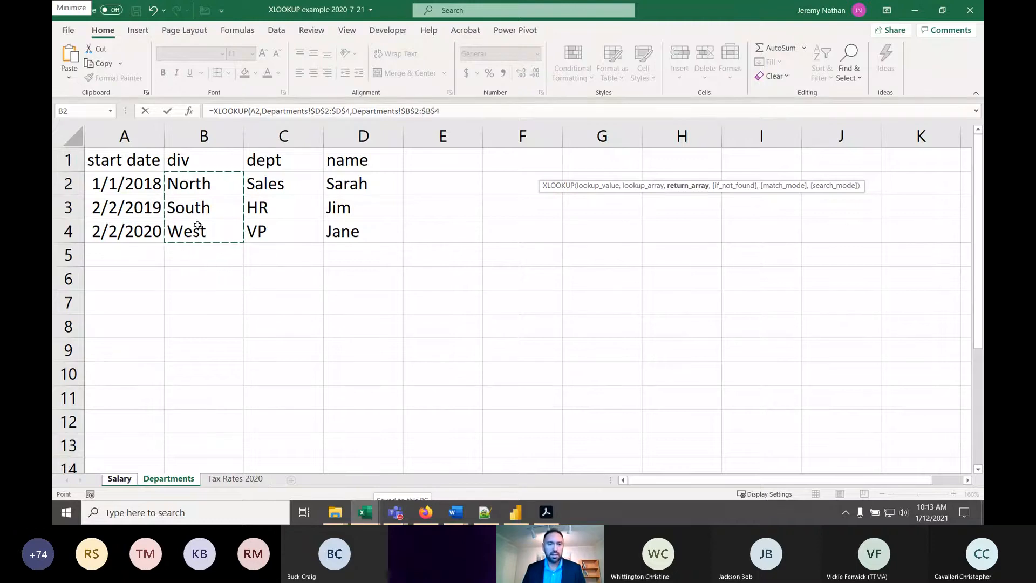
pyautogui.press('Return')
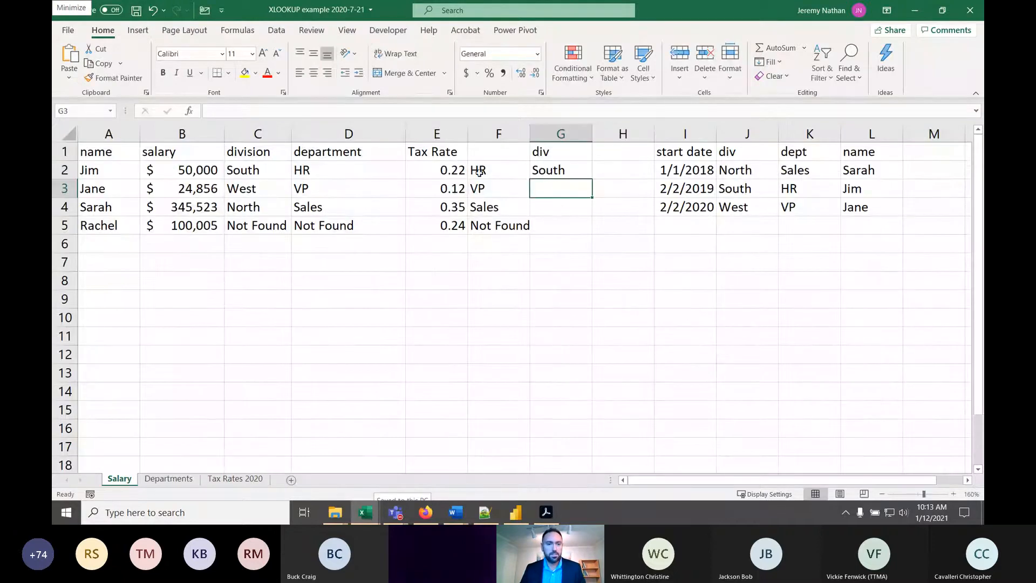
# - Fill the division XLOOKUP formula from G2 down to G5
pyautogui.click(541, 170)
pyautogui.moveTo(592, 178); pyautogui.dragTo(584, 238)
pyautogui.click(561, 227)
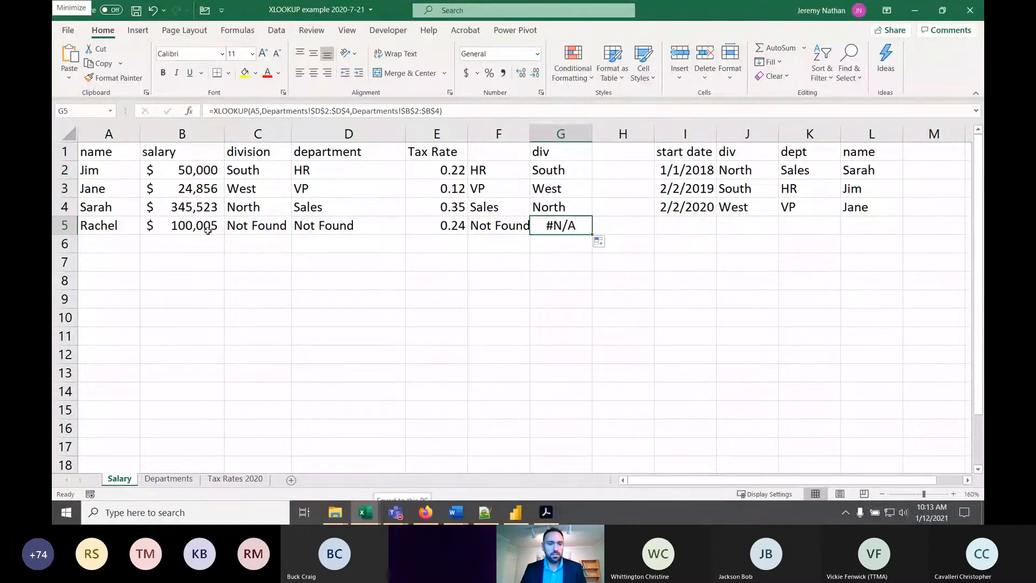
# - Compare the div results in column G with the Departments names and divisions, and review the arguments of the G2 formula
pyautogui.click(256, 209)
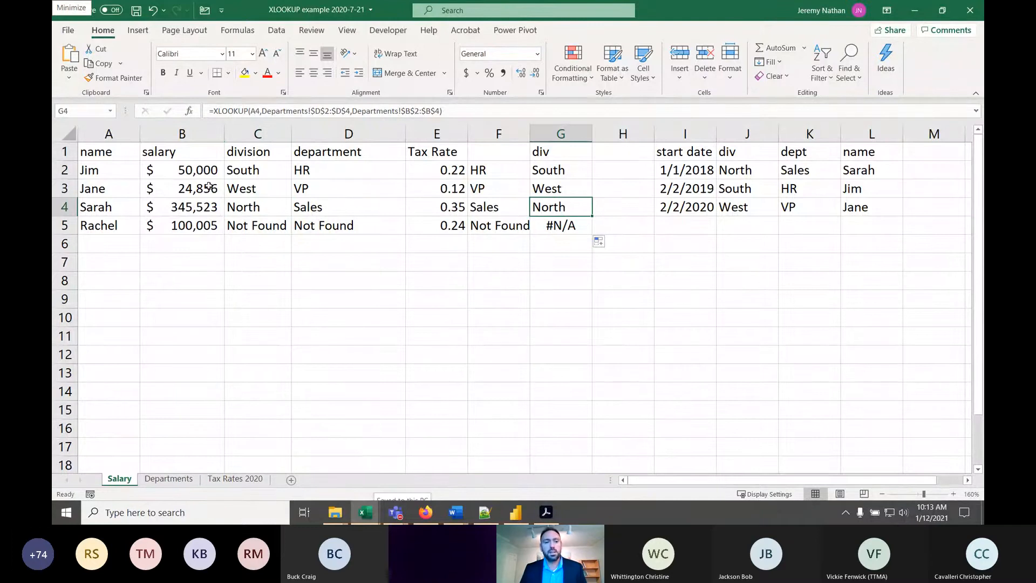
pyautogui.click(561, 171)
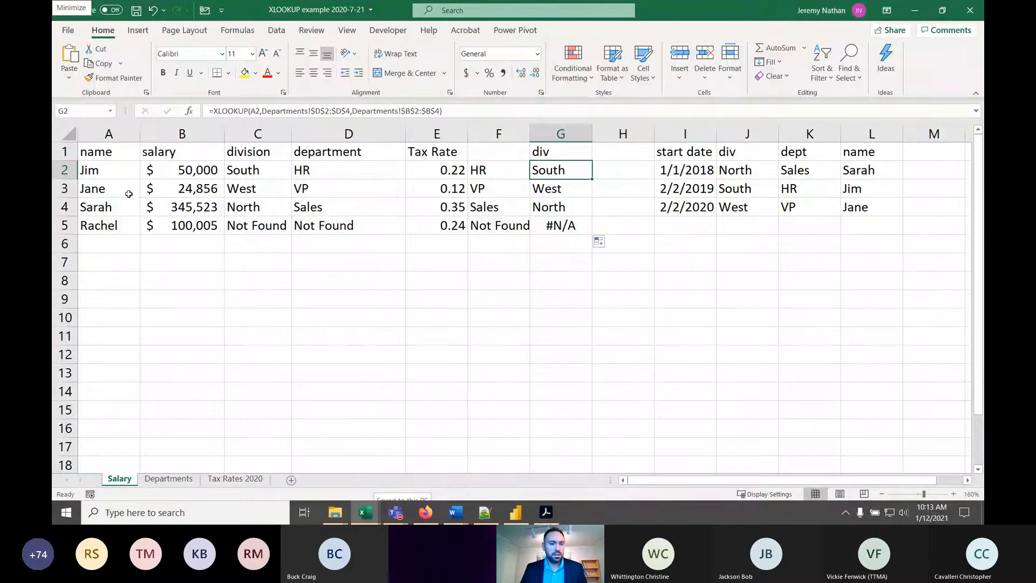
pyautogui.press('Down')
pyautogui.press('Down')
pyautogui.click(184, 481)
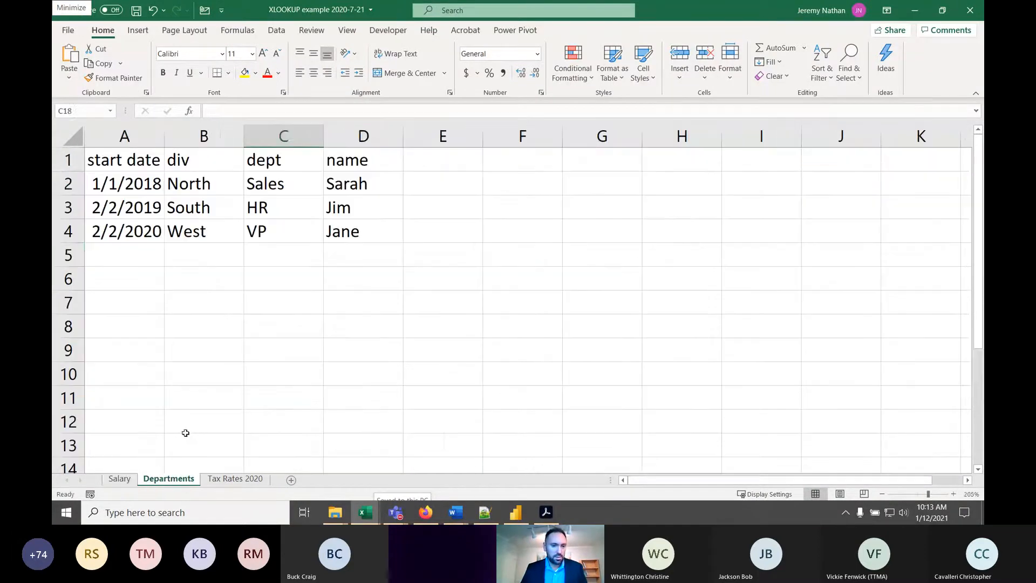
pyautogui.click(368, 187)
pyautogui.click(200, 187)
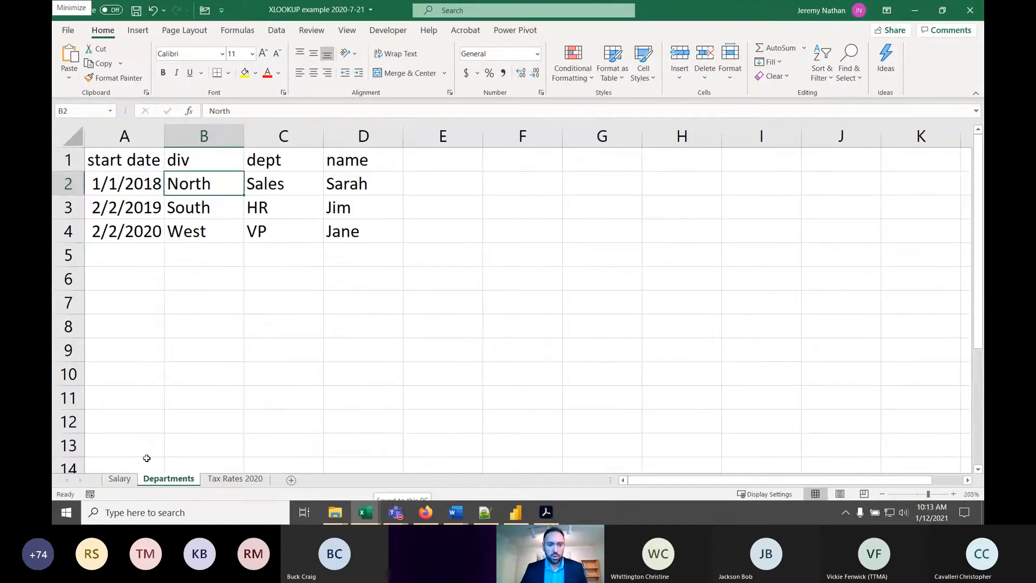
pyautogui.click(119, 479)
pyautogui.click(551, 169)
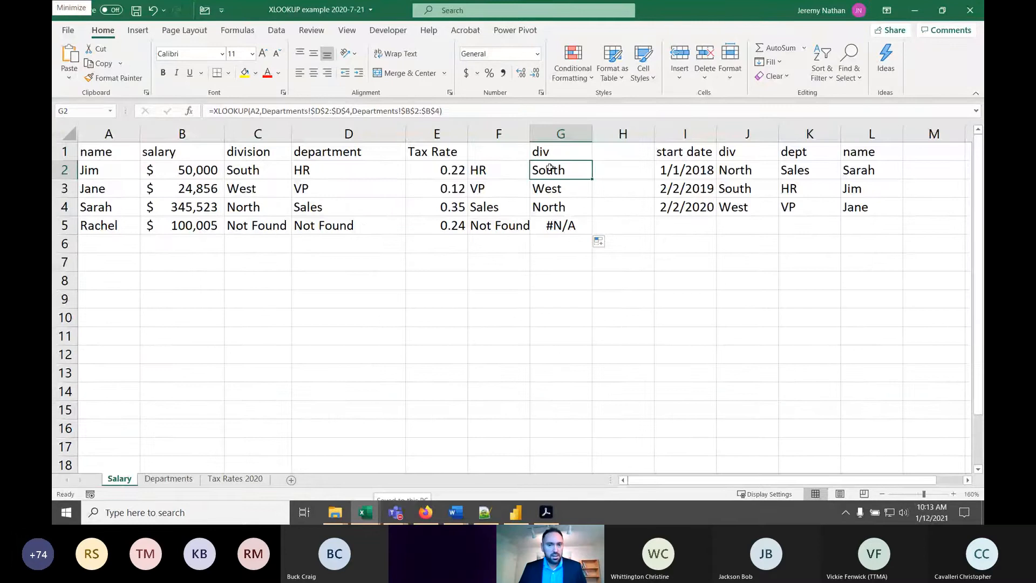
pyautogui.doubleClick(552, 169)
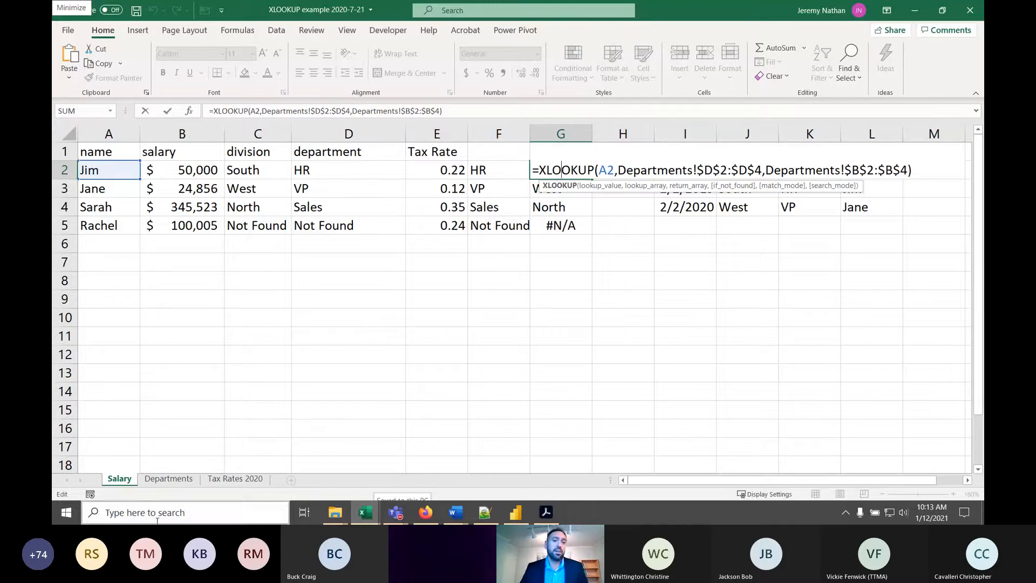
pyautogui.press('Escape')
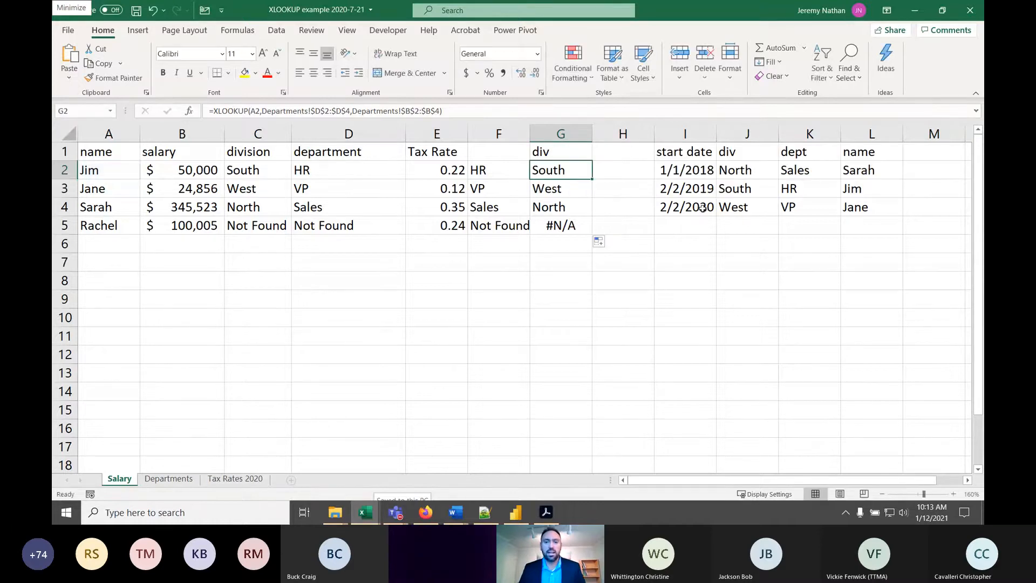
# - Minimize the XLOOKUP workbook and bring up the Switch Excel Formula workbook, selecting cell D10 on its switch sheet
pyautogui.click(914, 11)
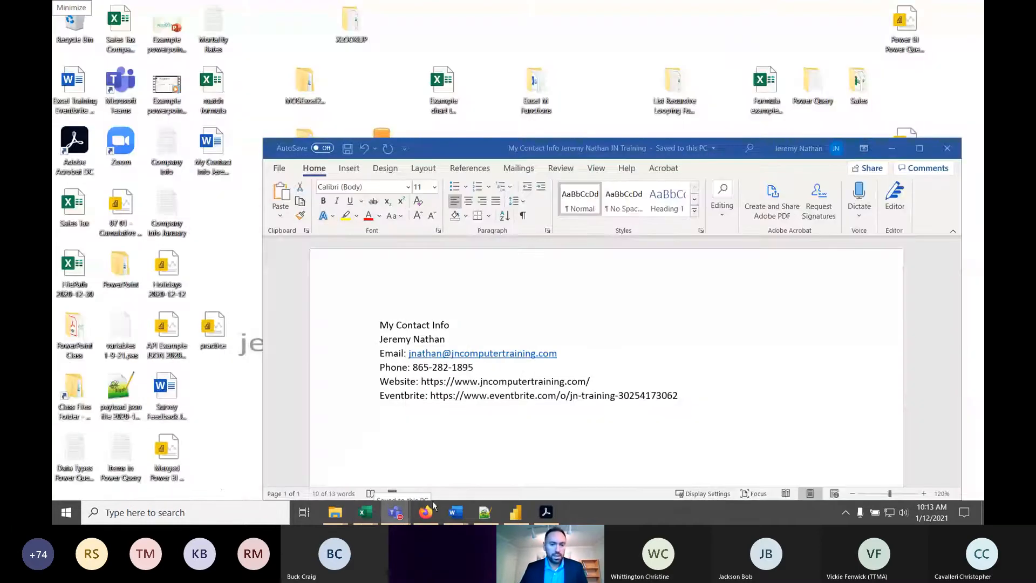
pyautogui.moveTo(370, 499)
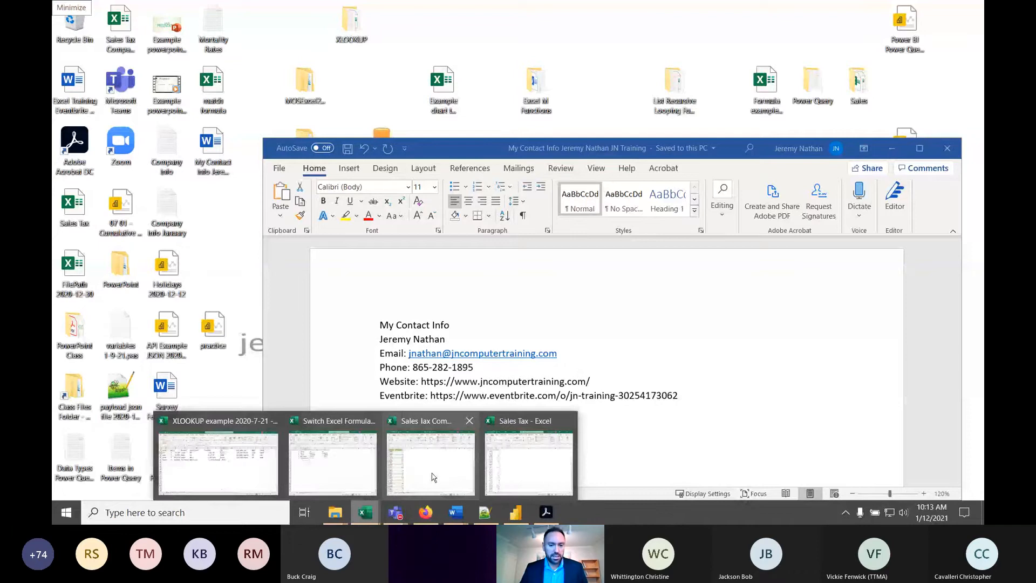
pyautogui.click(333, 467)
pyautogui.click(313, 262)
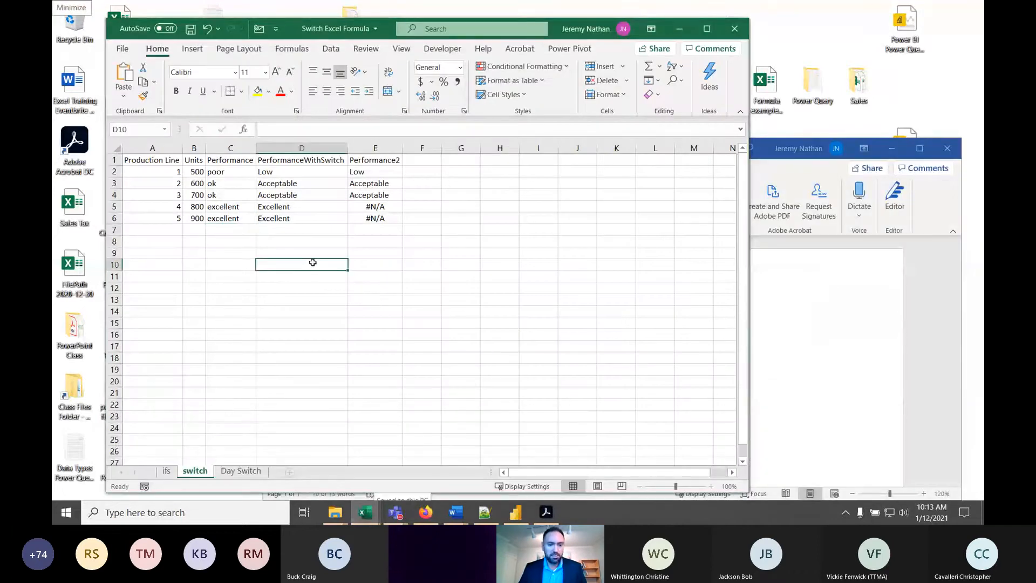
# - Maximize the workbook window and examine the Units value in B2 and the IFS formula's arguments in C2
pyautogui.click(707, 28)
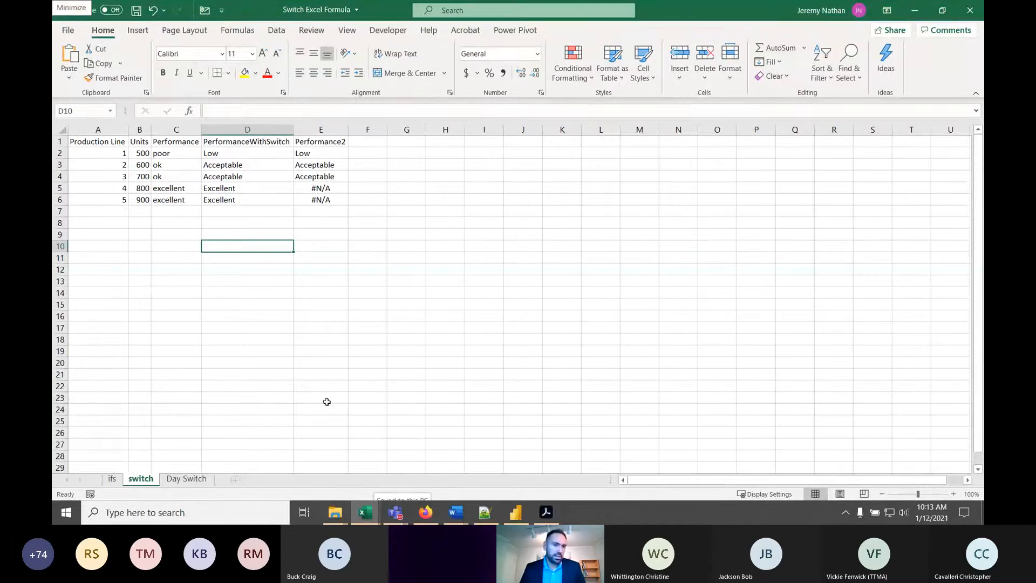
pyautogui.scroll(5, 152, 255)
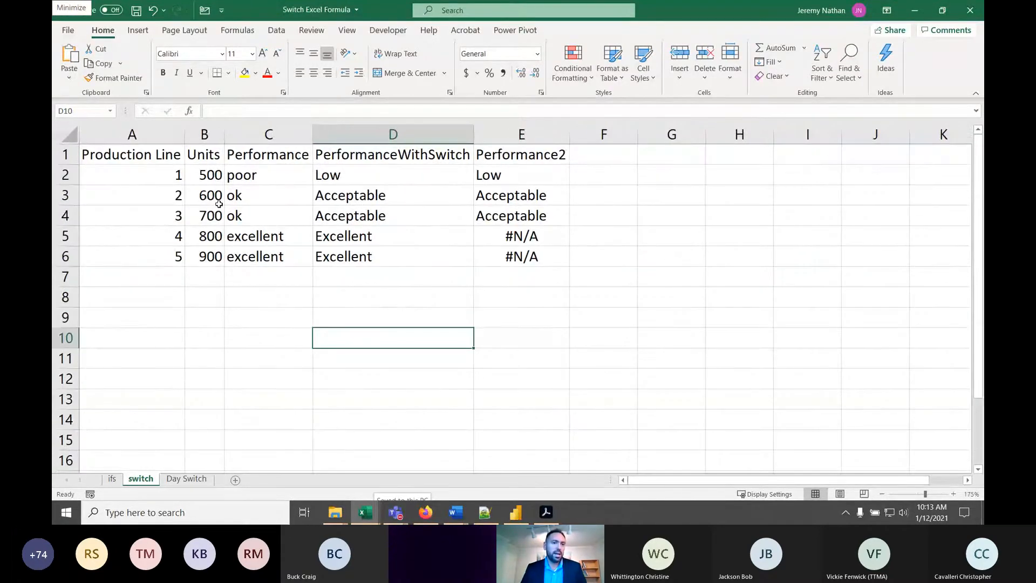
pyautogui.click(213, 179)
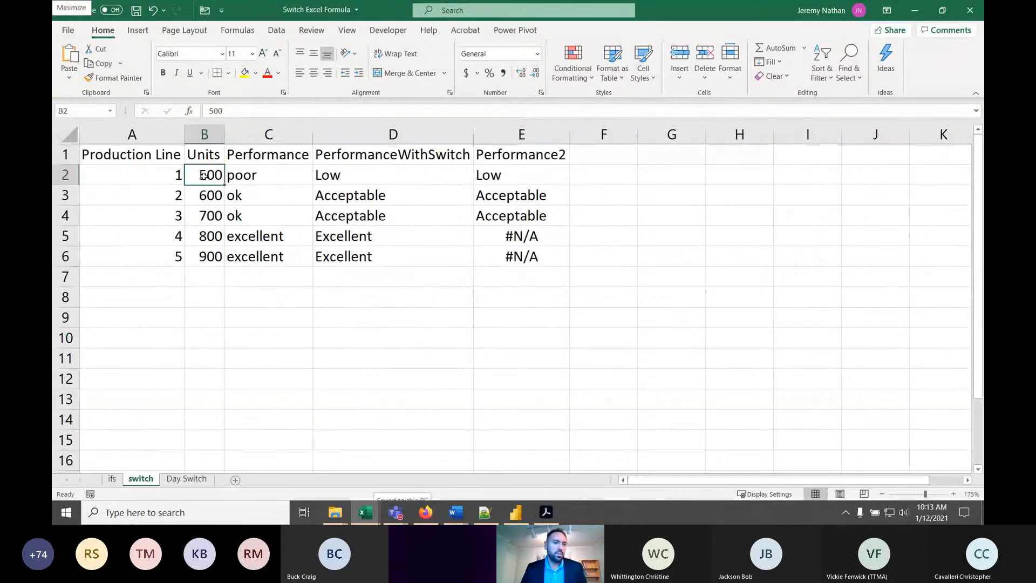
pyautogui.click(262, 175)
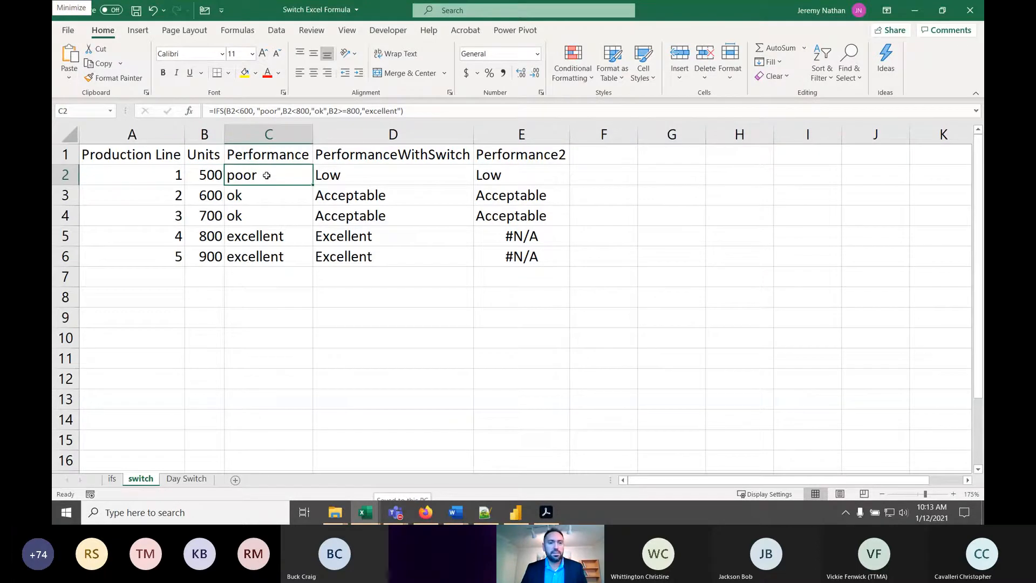
pyautogui.doubleClick(268, 174)
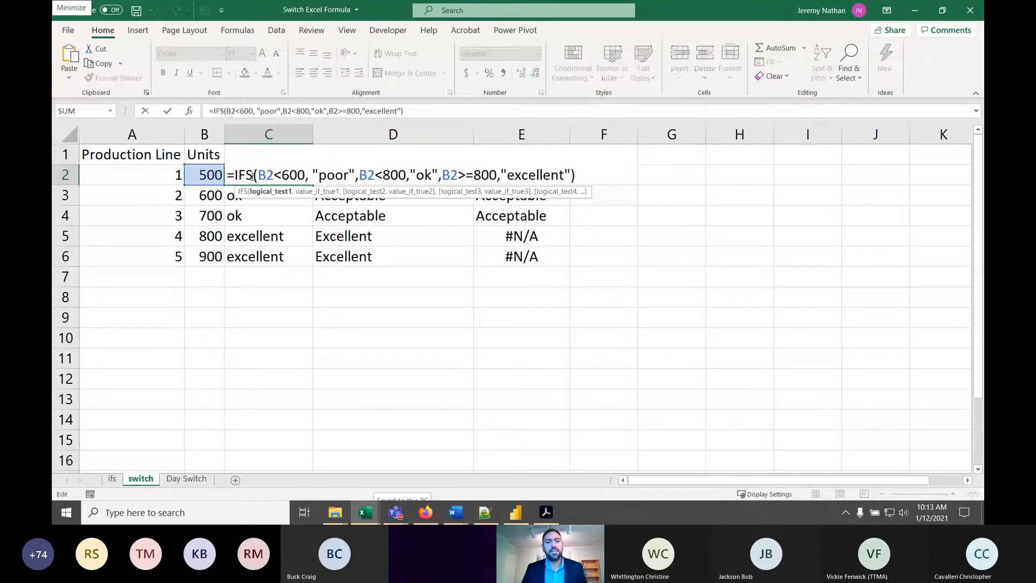
pyautogui.click(254, 176)
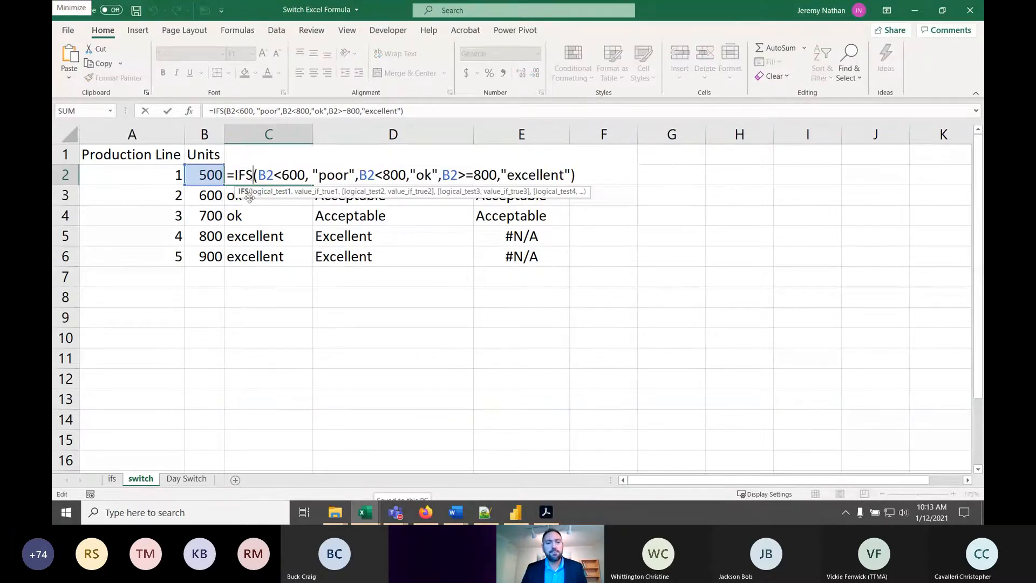
pyautogui.click(306, 173)
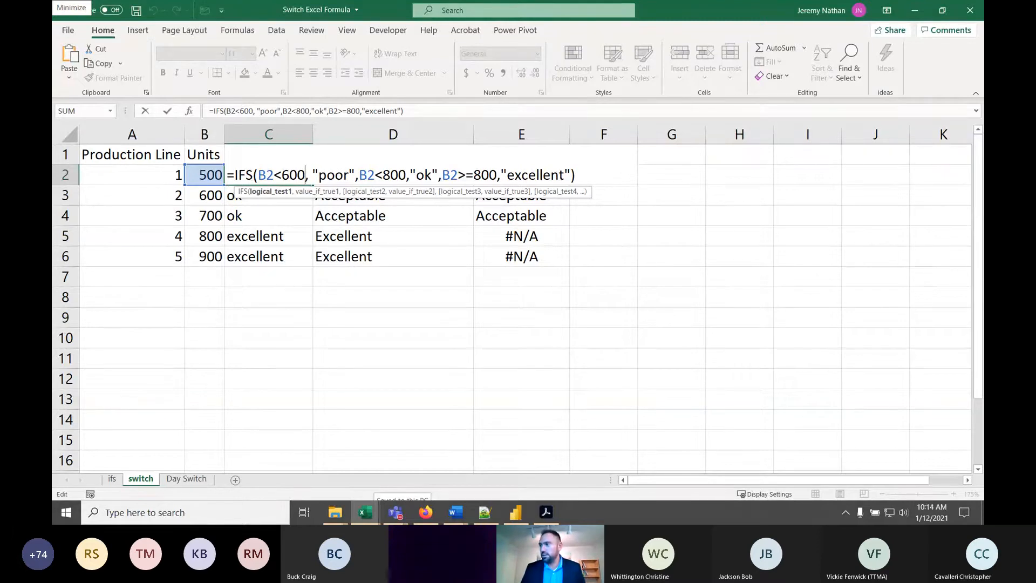
pyautogui.hotkey('alt', 'Tab')
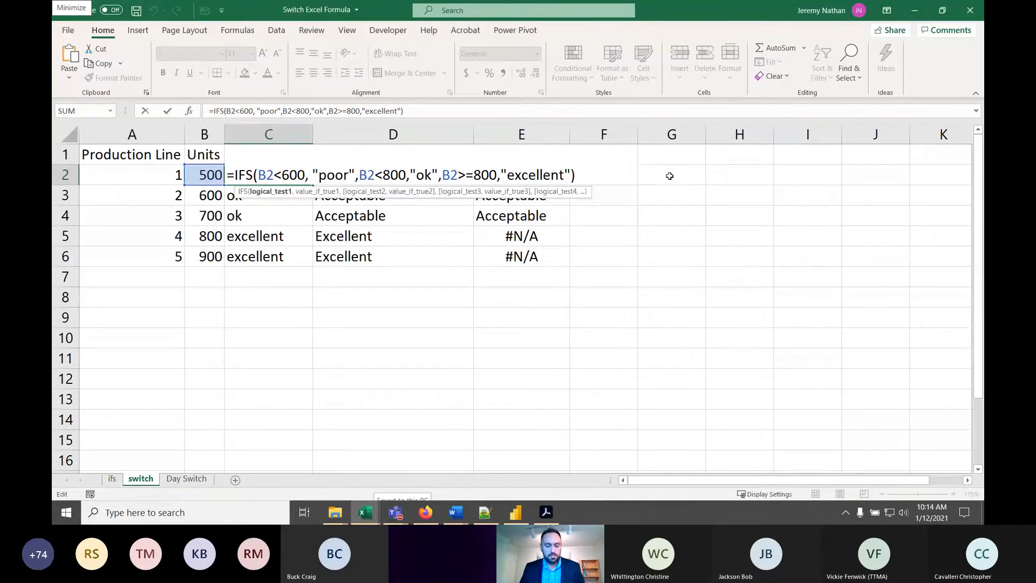
pyautogui.press('Escape')
# - Write an IF formula in F2 that returns "Low" when B2 is less than 500
pyautogui.click(606, 173)
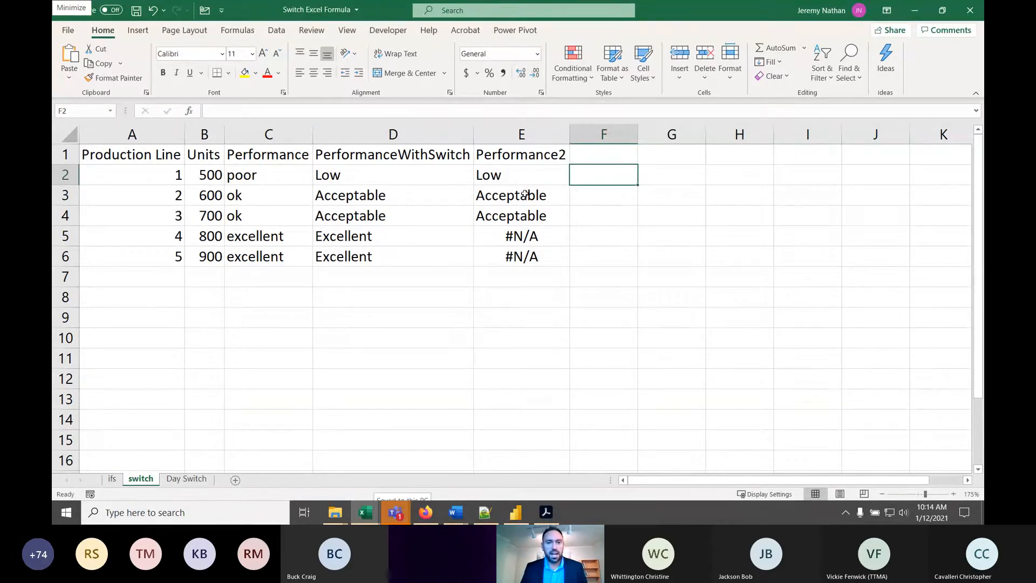
pyautogui.write('=')
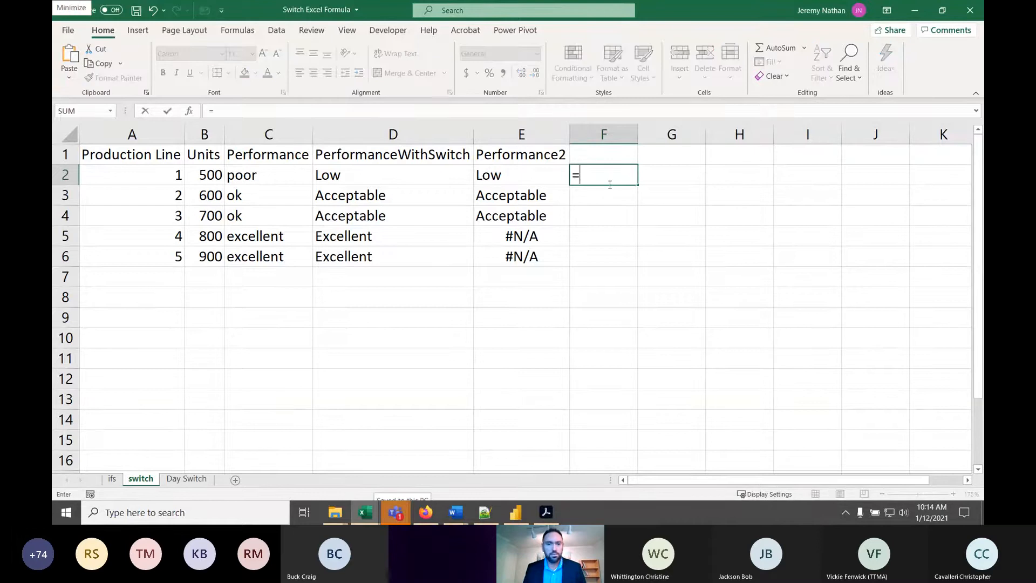
pyautogui.write('if')
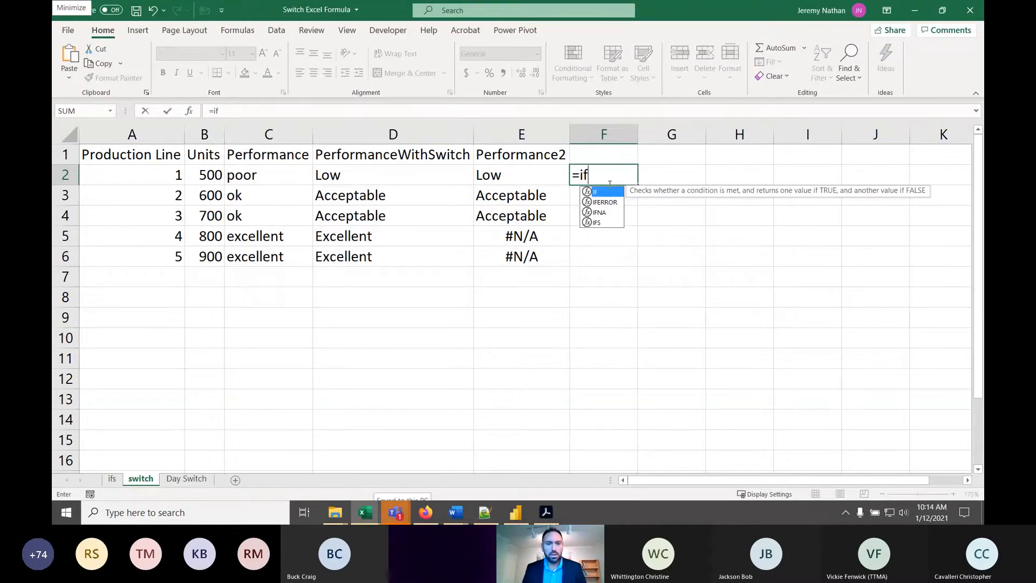
pyautogui.write('(')
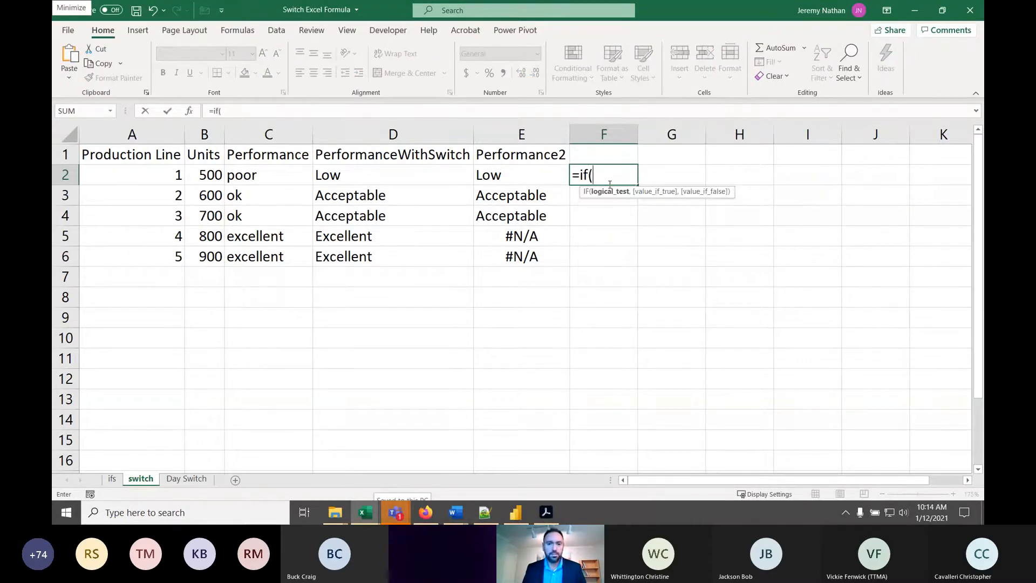
pyautogui.write('b2')
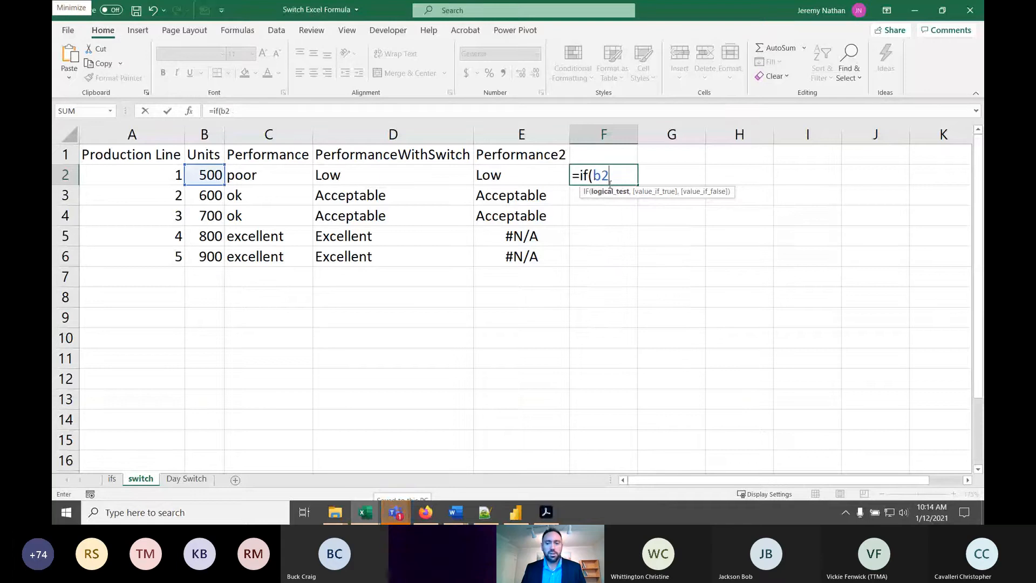
pyautogui.write('<50')
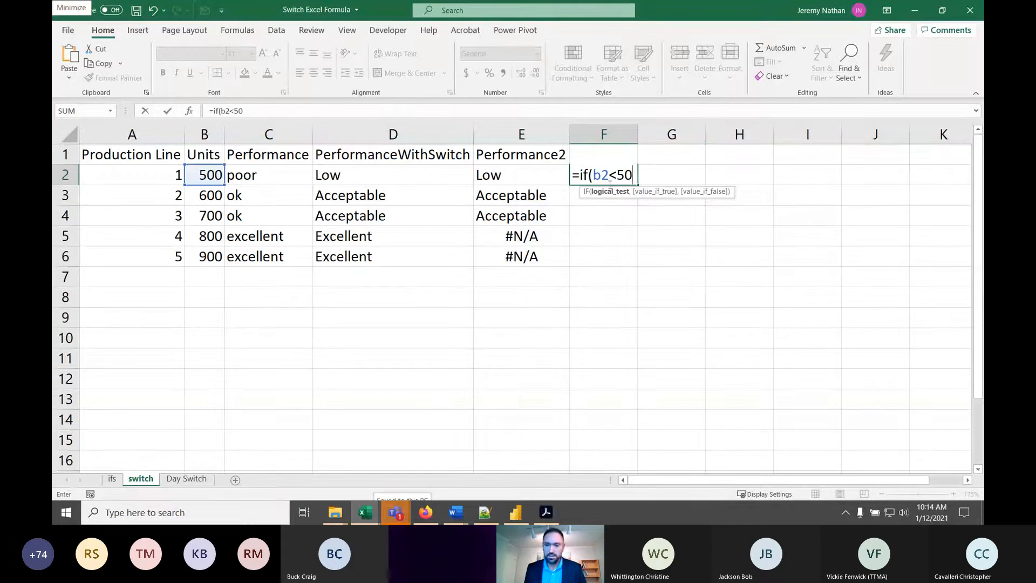
pyautogui.write('0,"Lo')
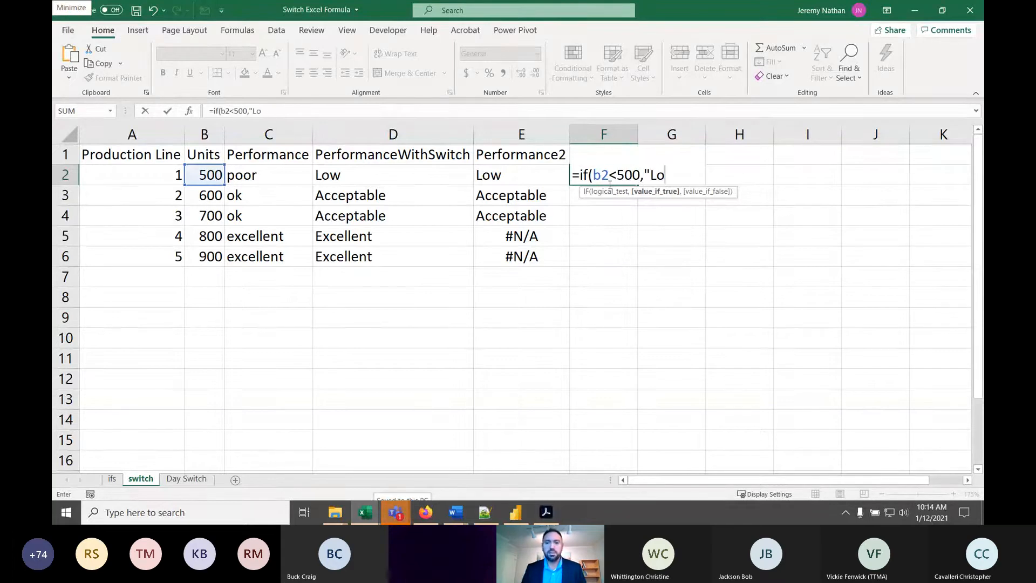
pyautogui.write('w"')
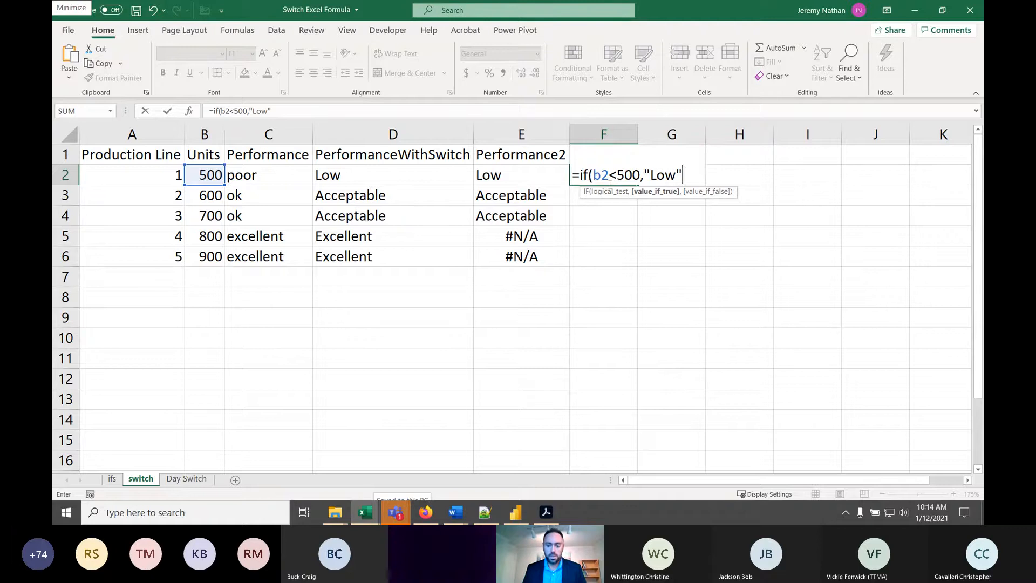
pyautogui.write(')')
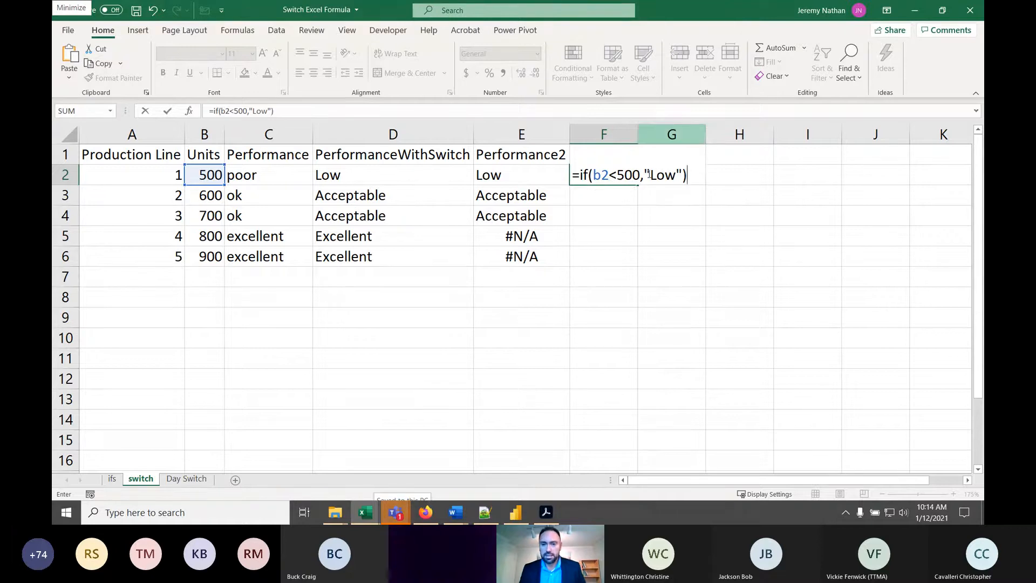
# - Add "Acceptable" as the value_if_false argument of the F2 IF formula
pyautogui.click(650, 174)
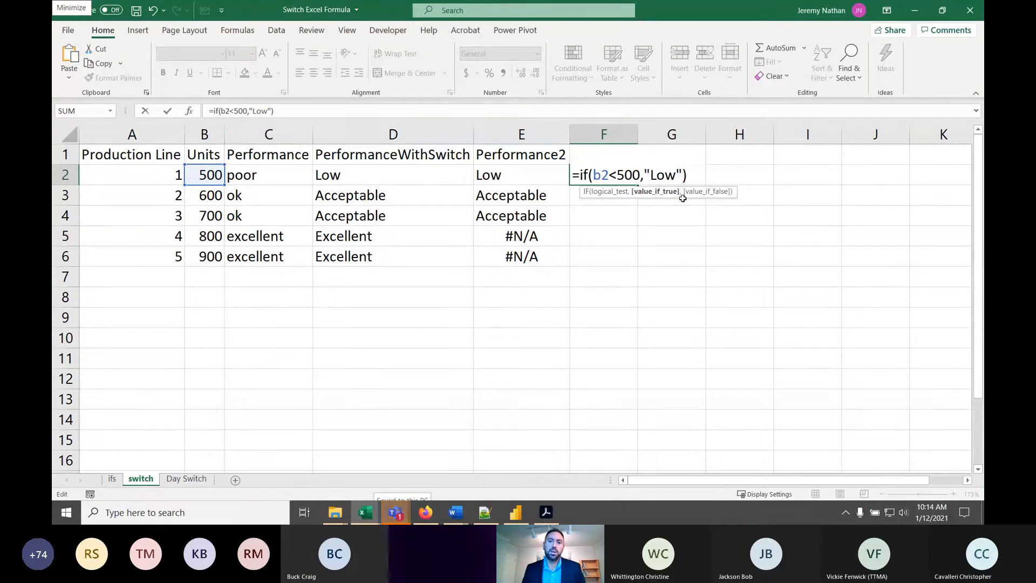
pyautogui.write(',"')
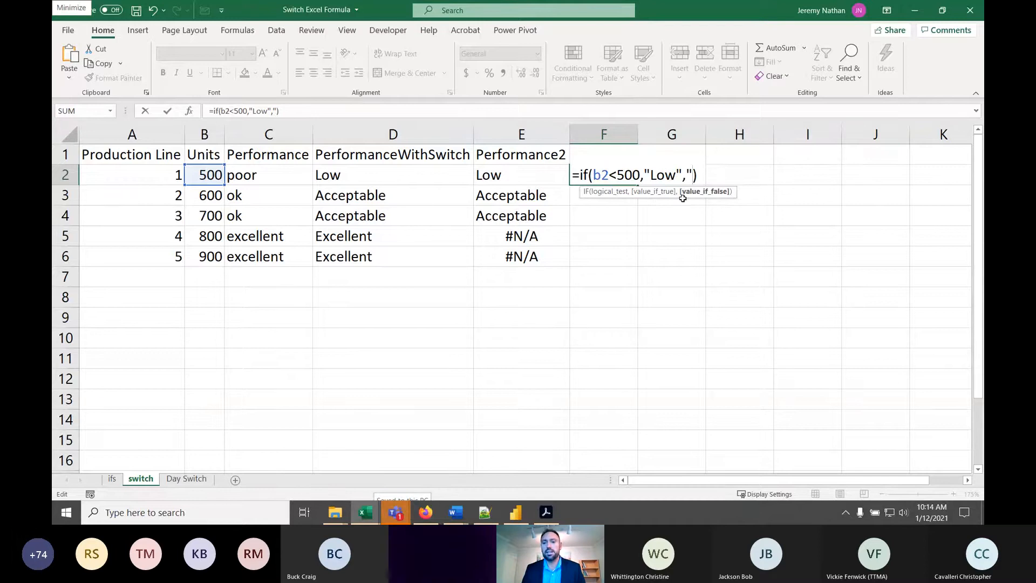
pyautogui.write('Acceptable')
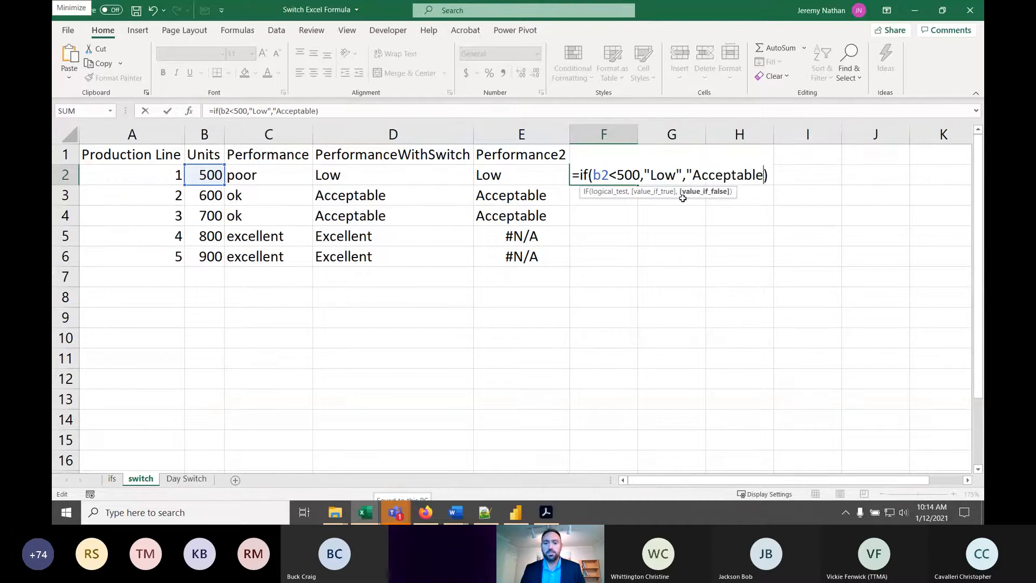
pyautogui.write('"')
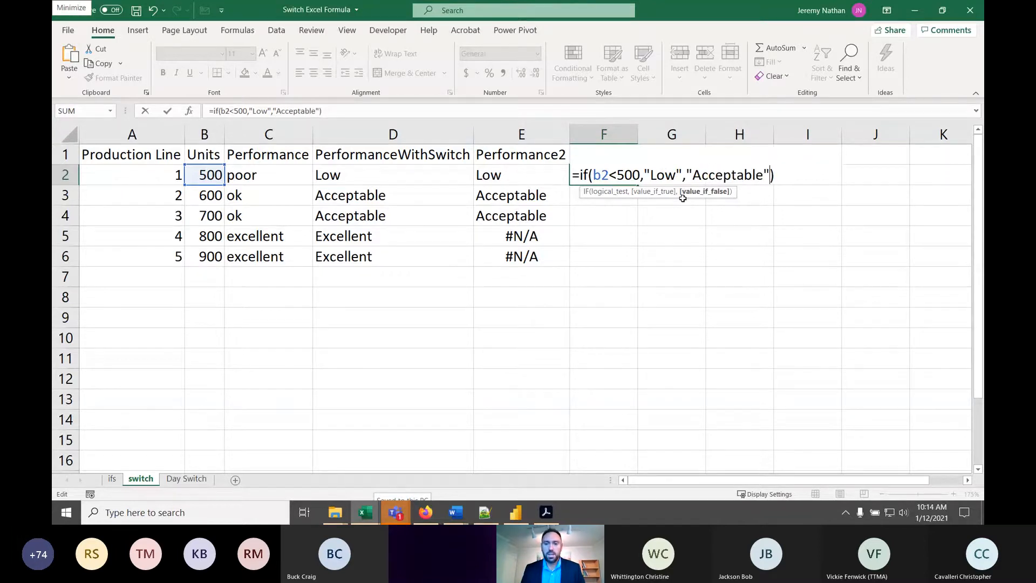
# - Review the three arguments of the F2 formula, change its logical test to B2<=500, and commit the formula
pyautogui.click(603, 193)
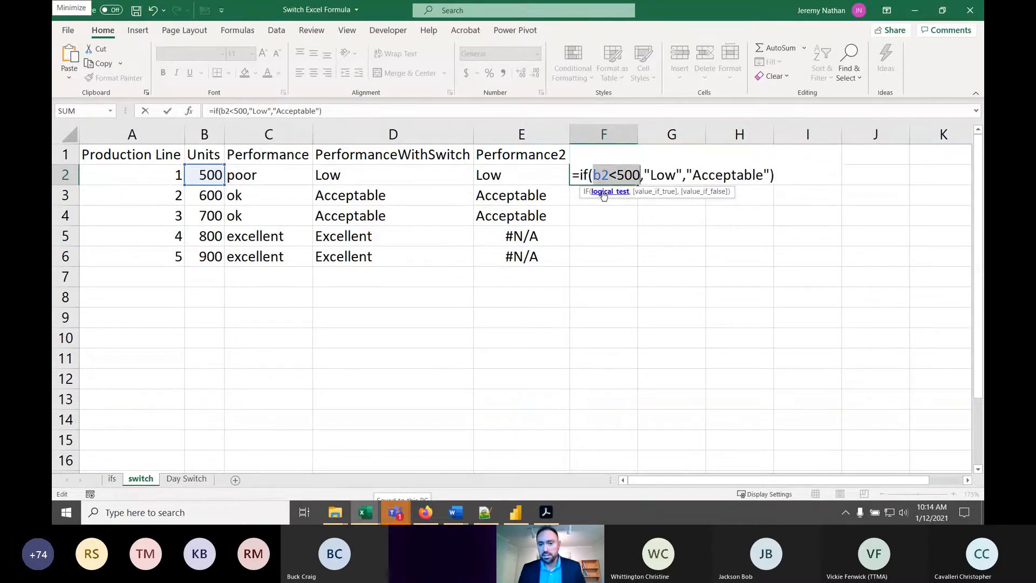
pyautogui.click(652, 192)
pyautogui.click(705, 192)
pyautogui.click(675, 176)
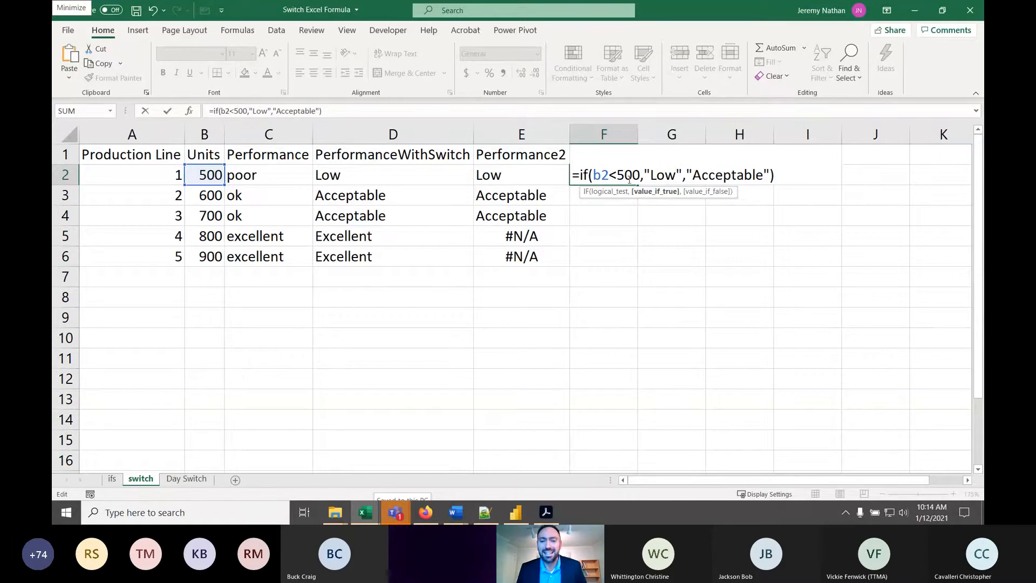
pyautogui.click(618, 176)
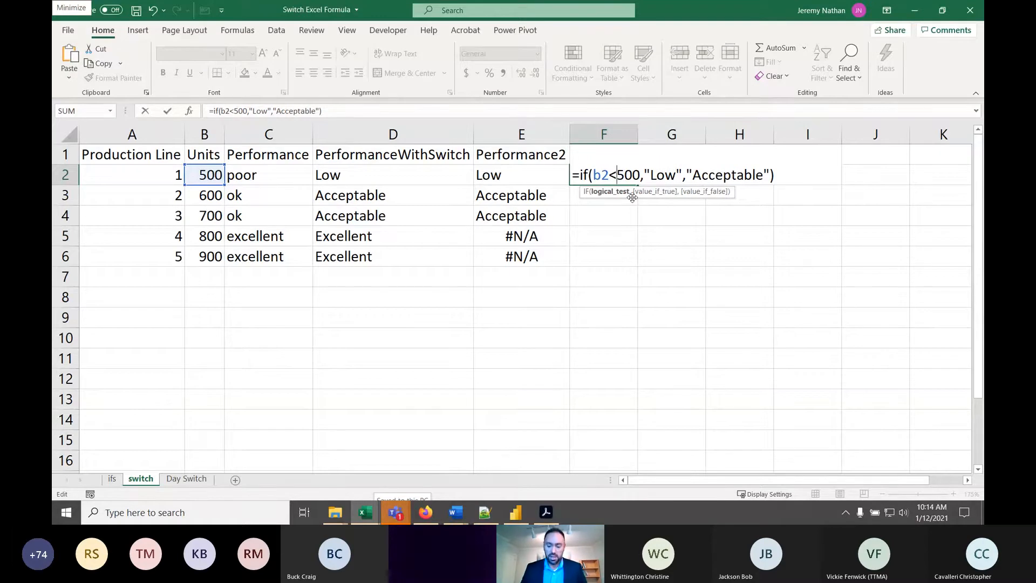
pyautogui.write('=')
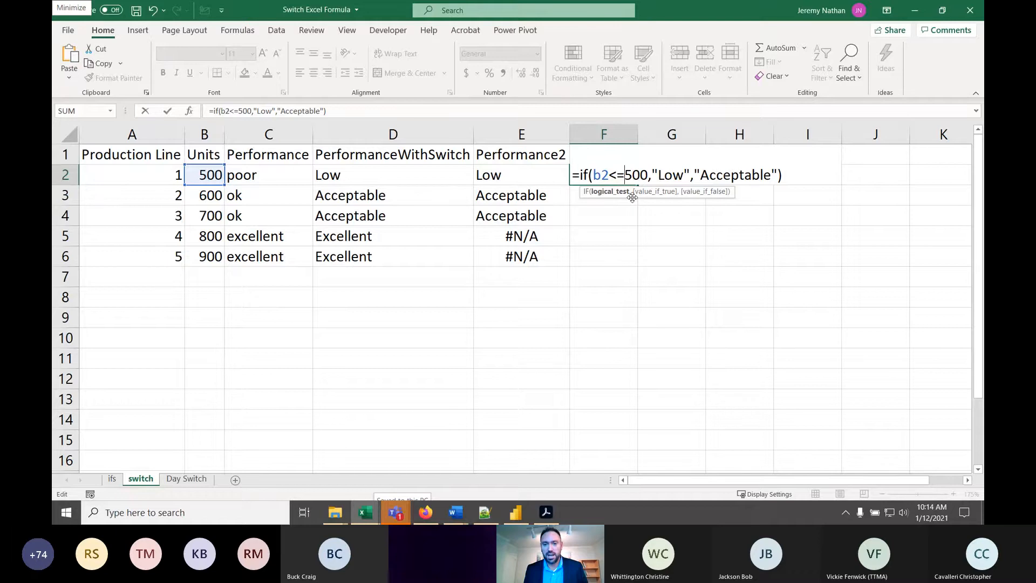
pyautogui.press('Return')
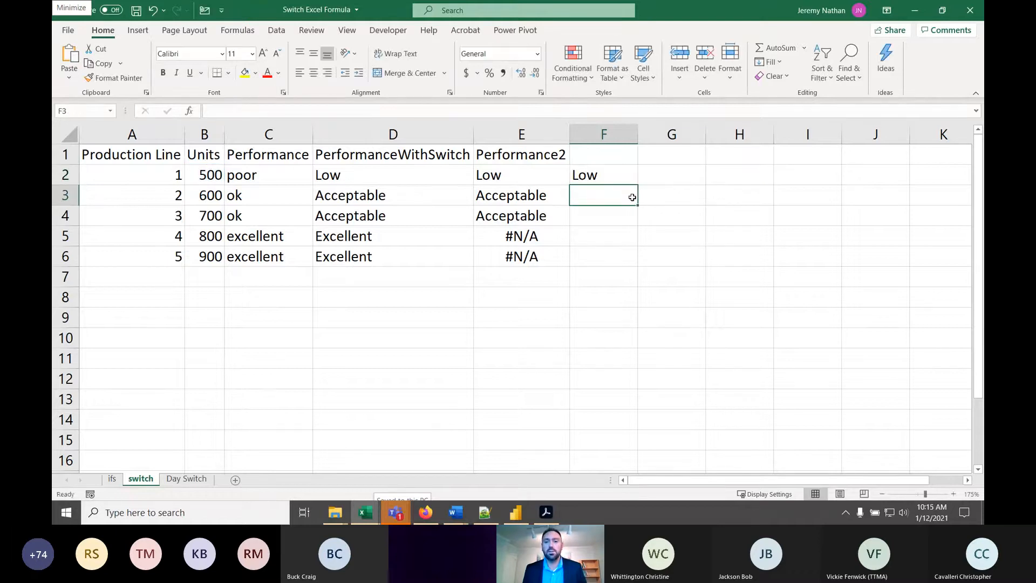
# - Fill the IF formula from F2 down to F6
pyautogui.click(610, 176)
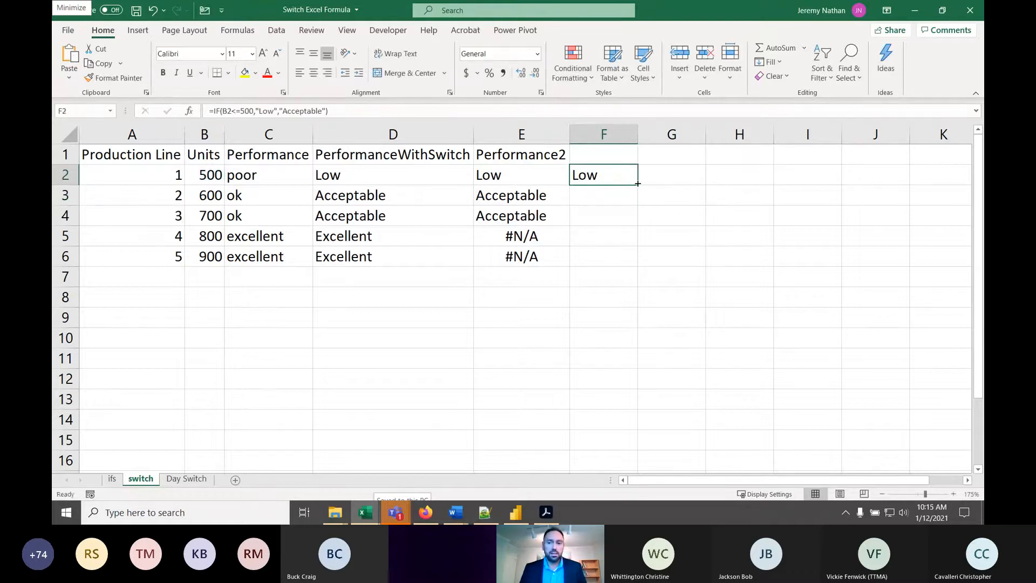
pyautogui.moveTo(637, 185); pyautogui.dragTo(638, 268)
pyautogui.click(616, 197)
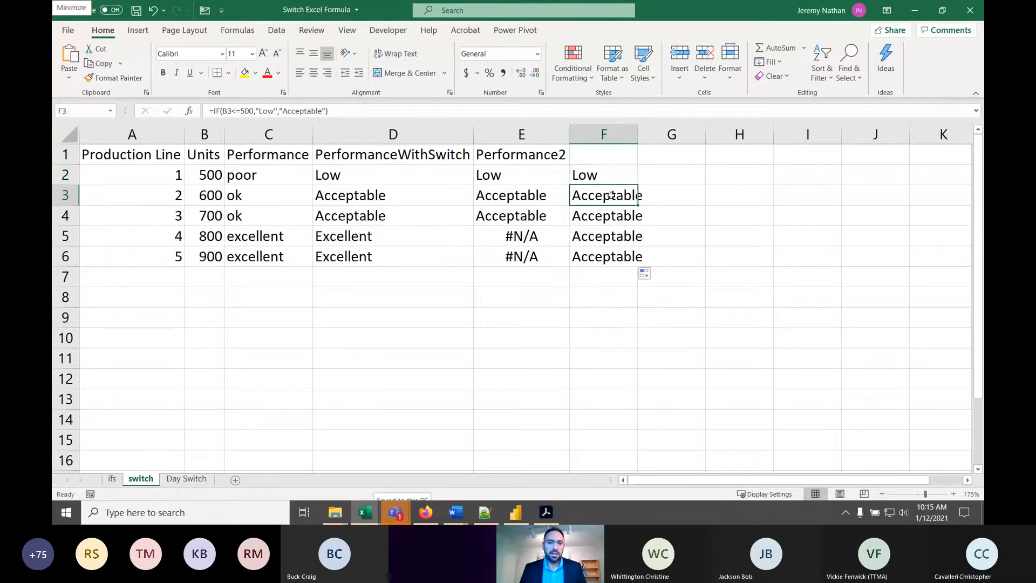
# - Review the value_if_true and value_if_false arguments of the F2 IF formula, leaving the formula as it is
pyautogui.click(616, 173)
pyautogui.doubleClick(616, 174)
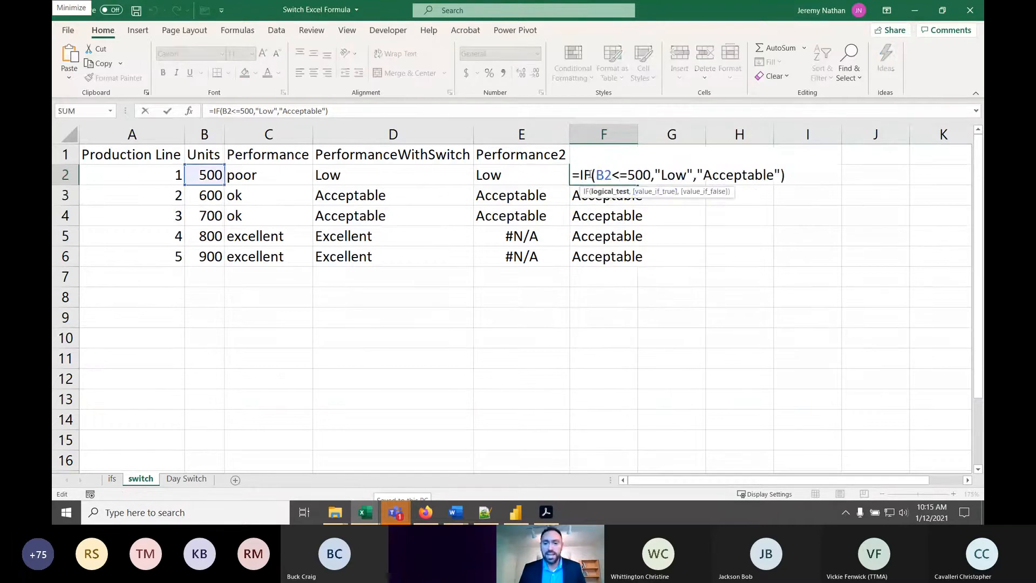
pyautogui.click(652, 191)
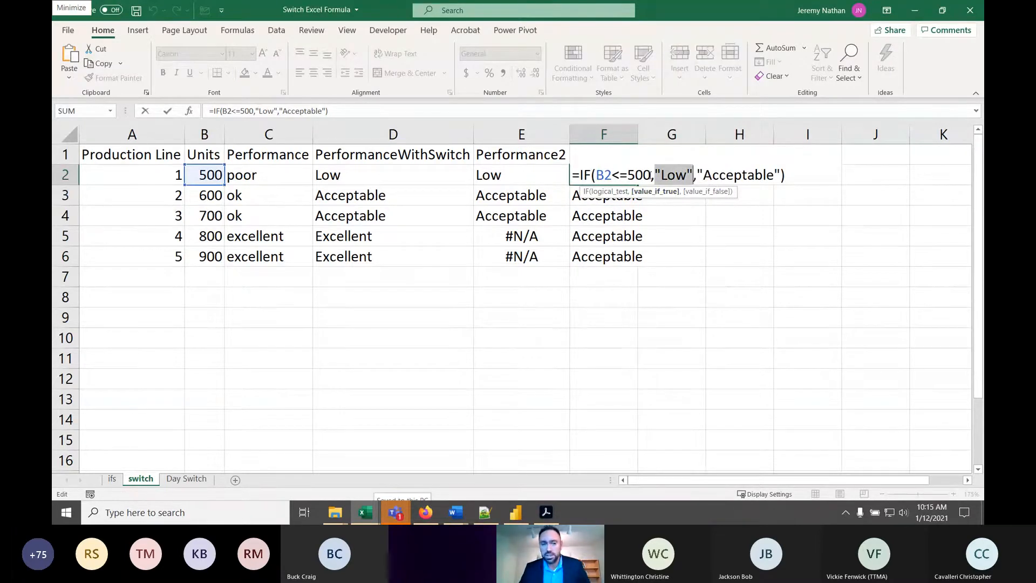
pyautogui.click(706, 192)
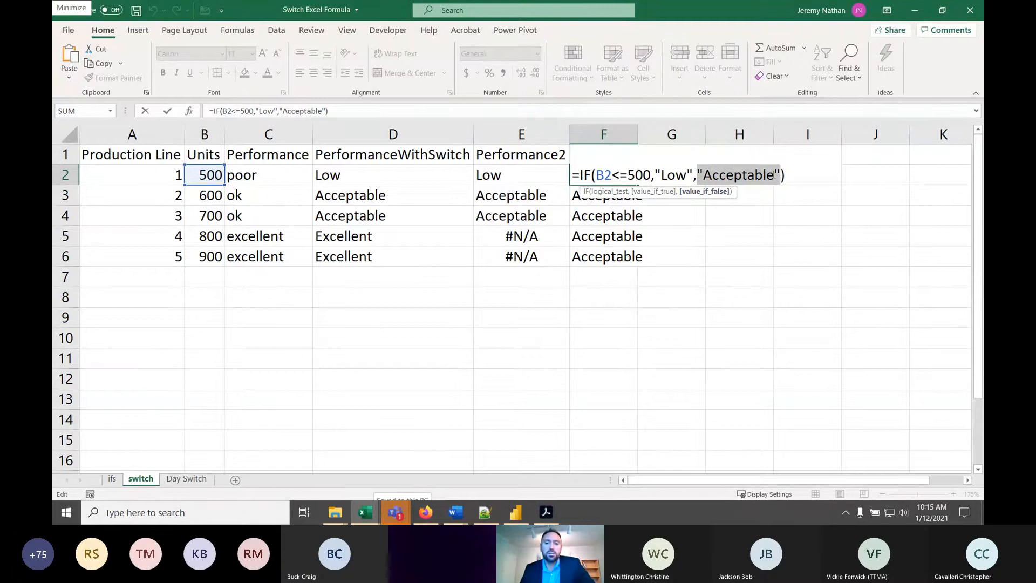
pyautogui.press('Return')
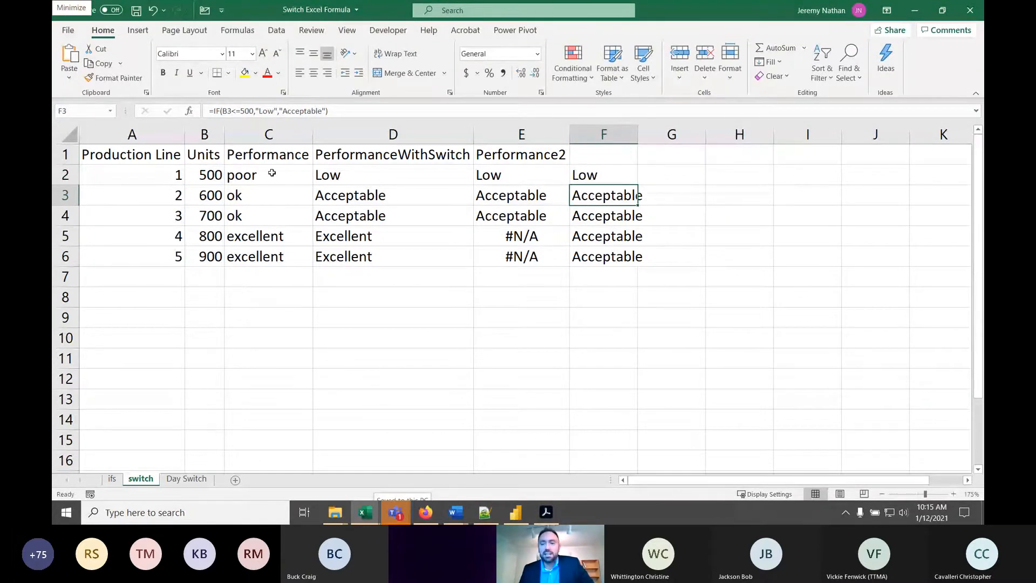
# - Switch to Notepad++ and examine the IFS syntax and its logical_test1 argument in the IFS example formula syntax.txt file
pyautogui.click(484, 512)
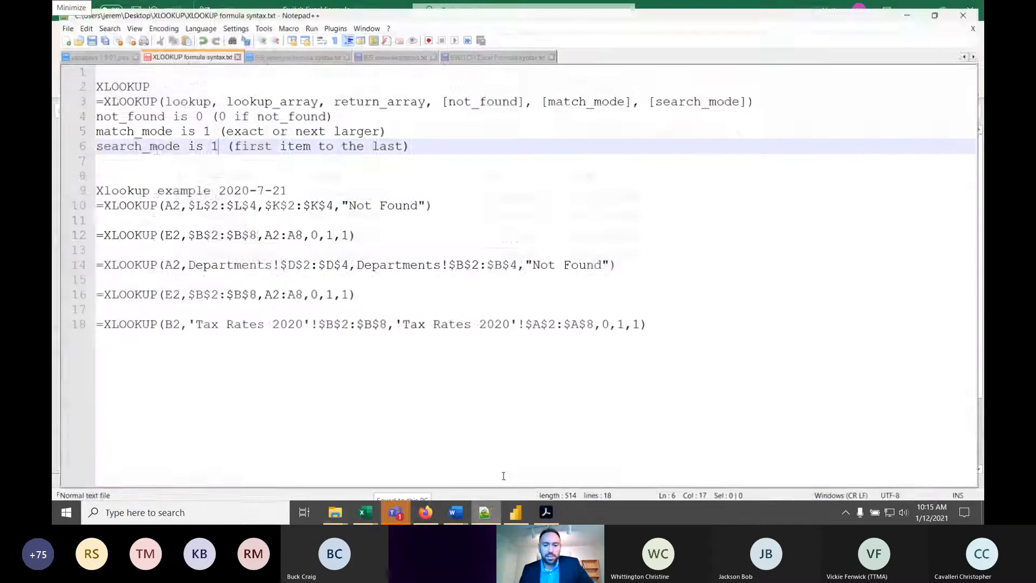
pyautogui.click(290, 50)
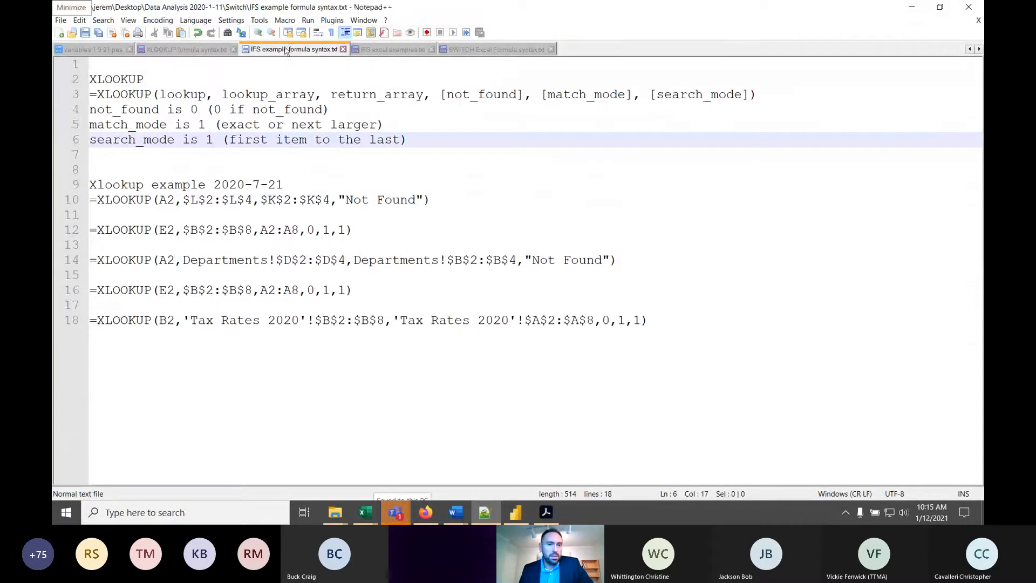
pyautogui.click(120, 80)
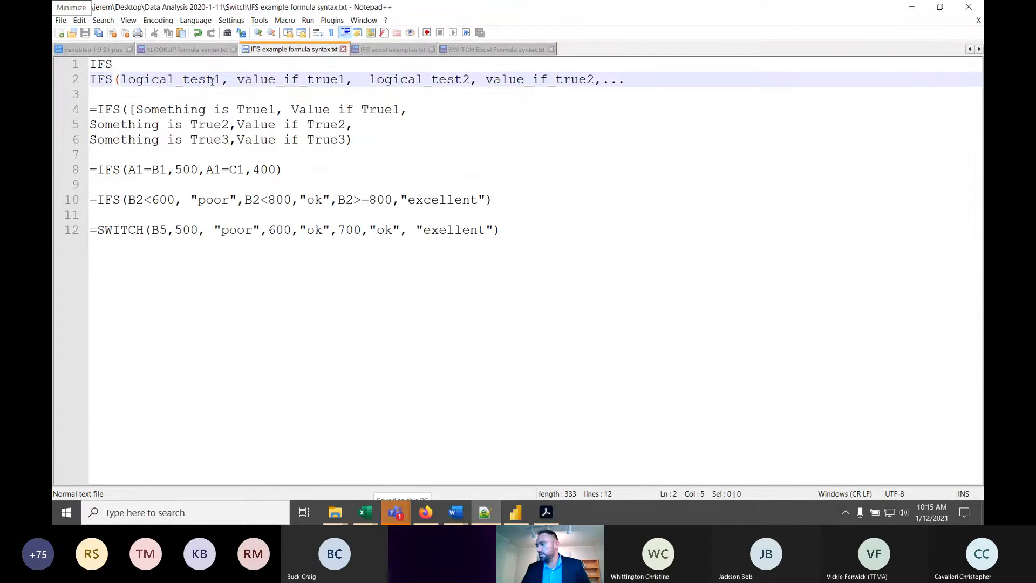
# - Examine the value_if_true1, logical_test2 and value_if_true2 arguments of the IFS syntax, and return to the Excel workbook
pyautogui.click(299, 79)
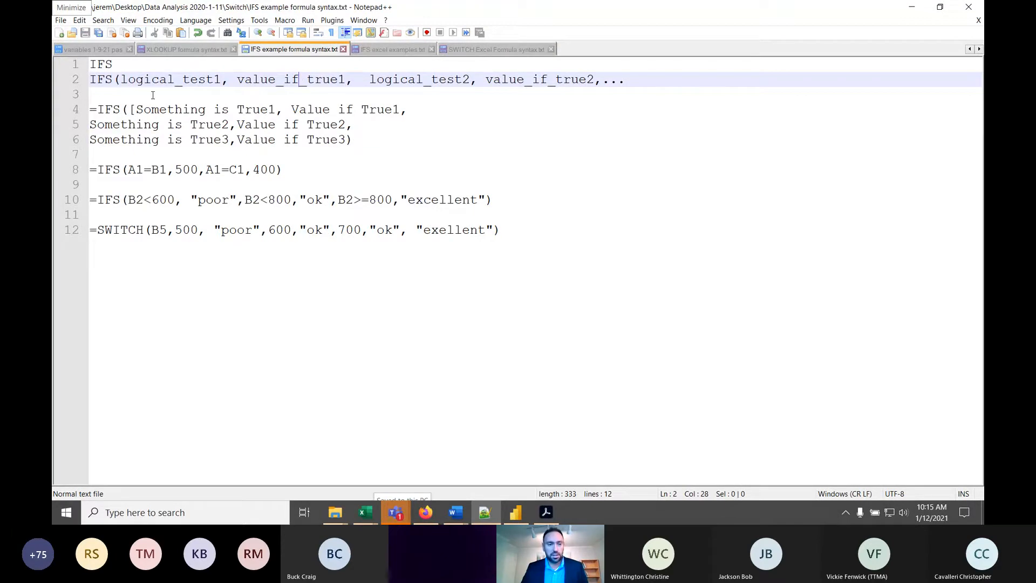
pyautogui.click(437, 80)
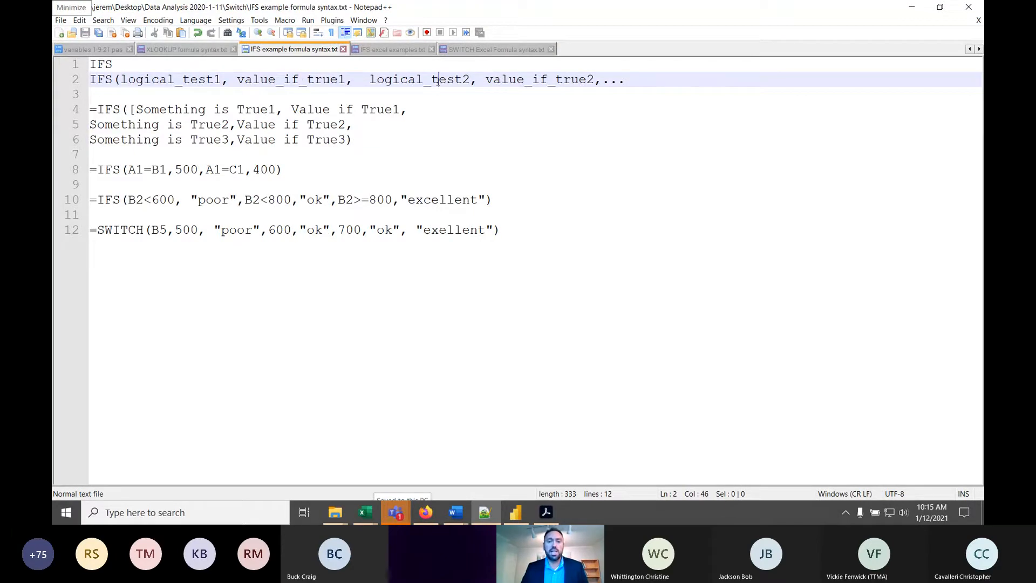
pyautogui.click(517, 79)
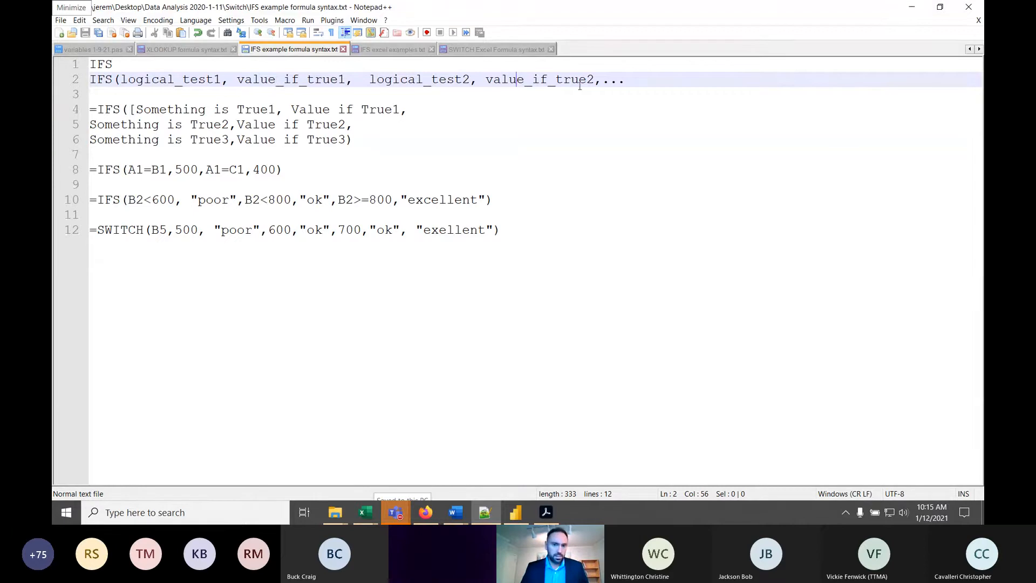
pyautogui.click(912, 6)
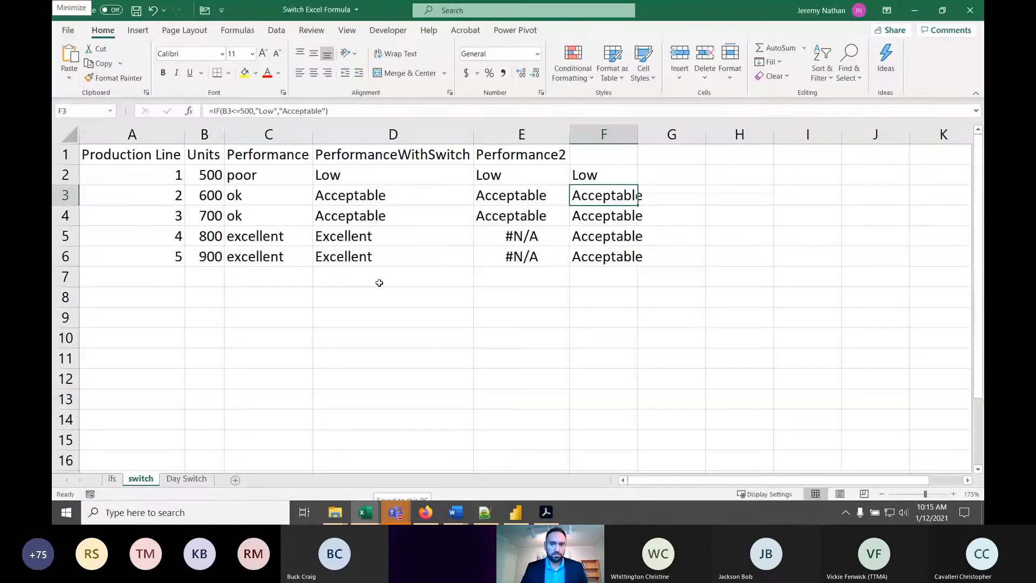
pyautogui.click(679, 173)
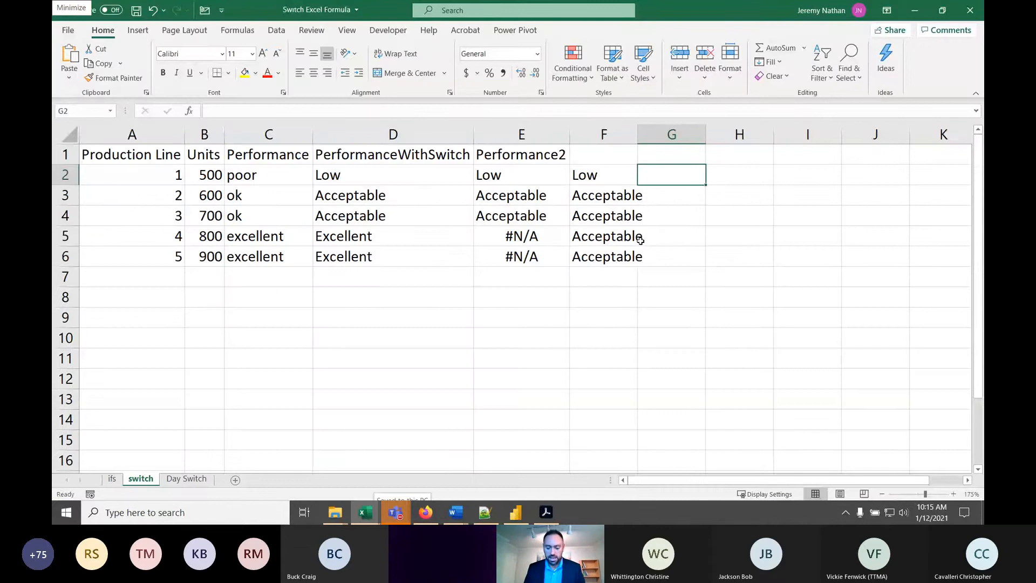
pyautogui.write('=ifs(')
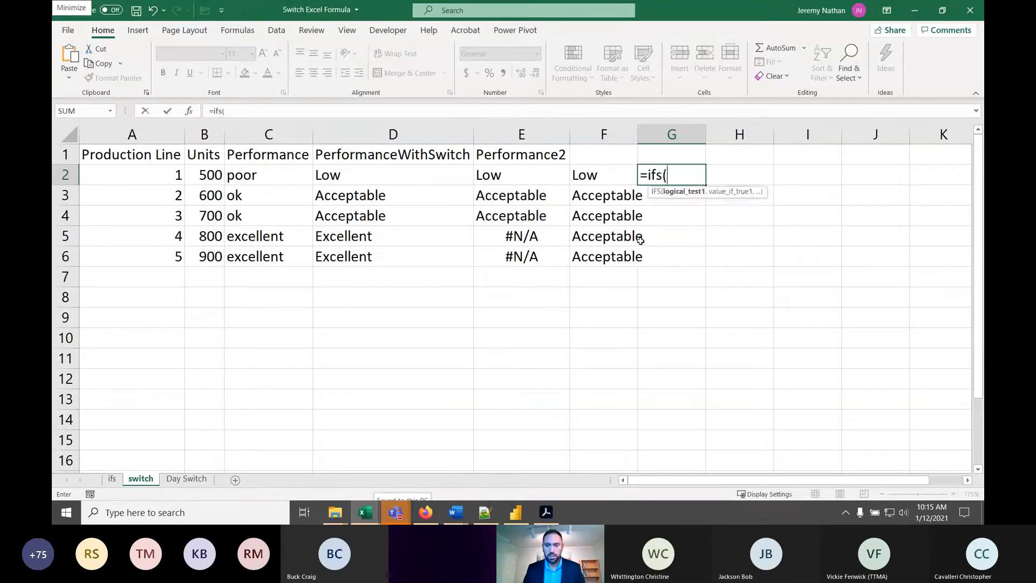
pyautogui.press('Escape')
# - Review the existing IFS formula in C2 and leave it without changing it
pyautogui.click(268, 173)
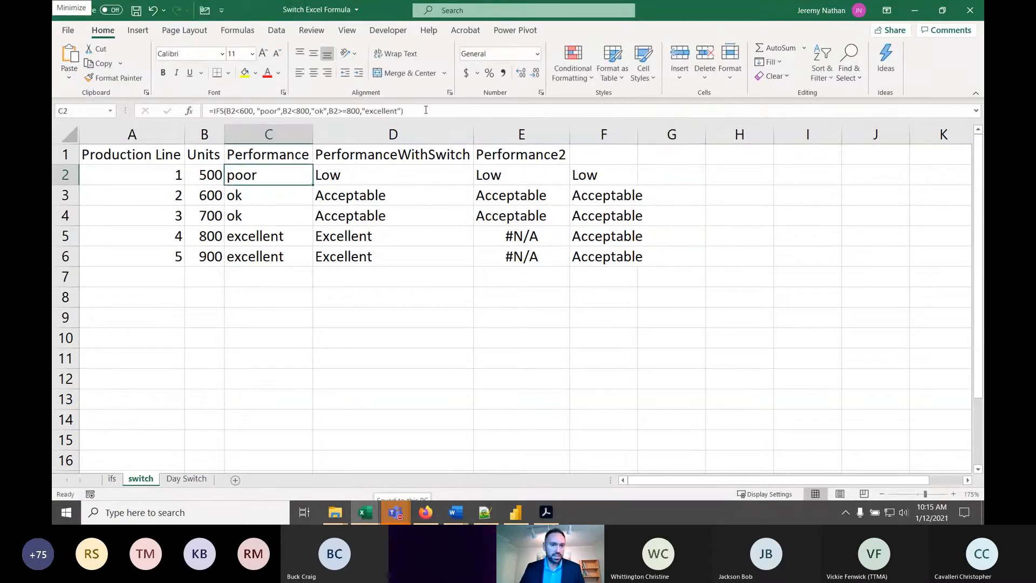
pyautogui.moveTo(423, 110); pyautogui.dragTo(100, 104)
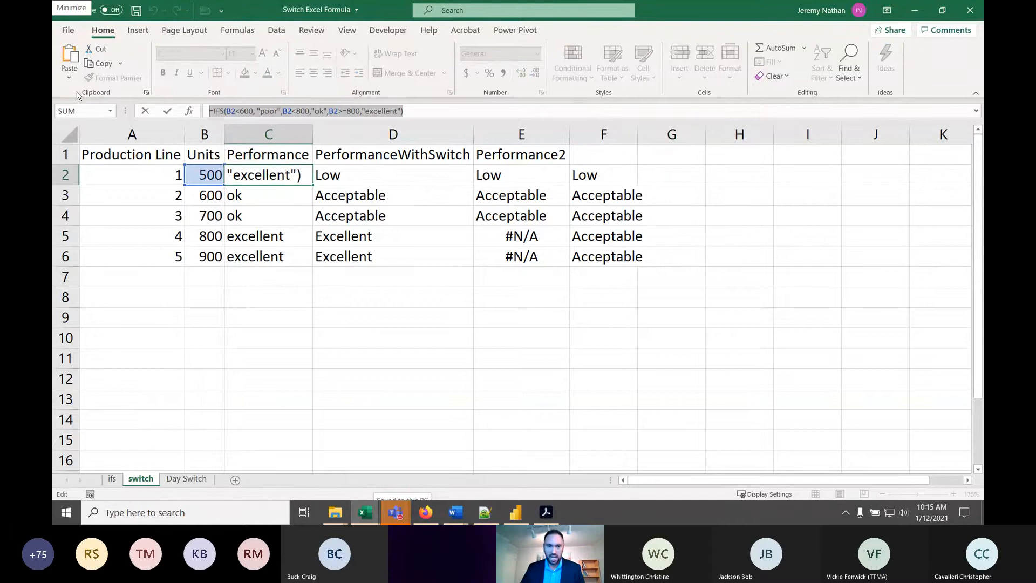
pyautogui.hotkey('alt', 'Tab')
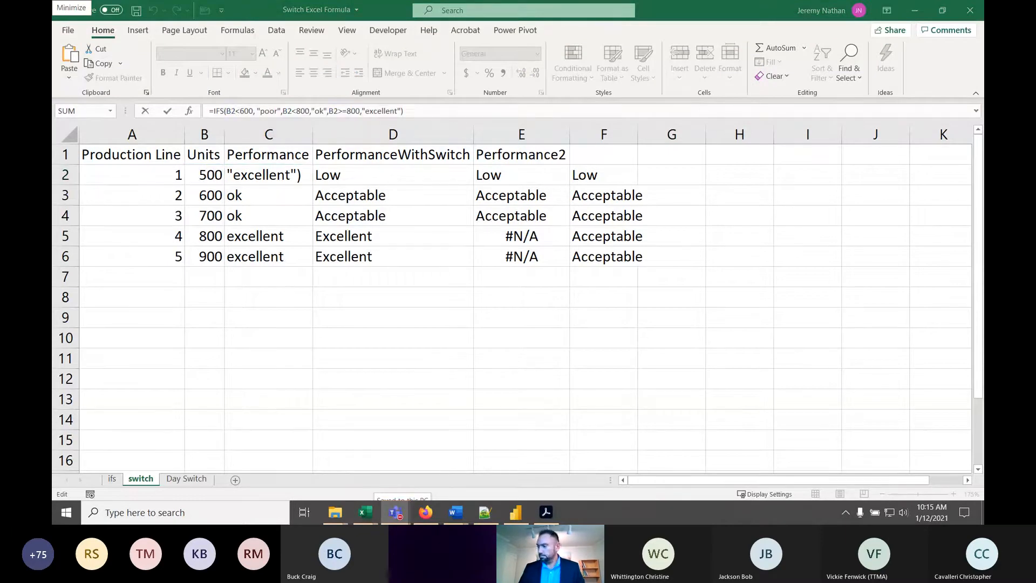
pyautogui.click(674, 175)
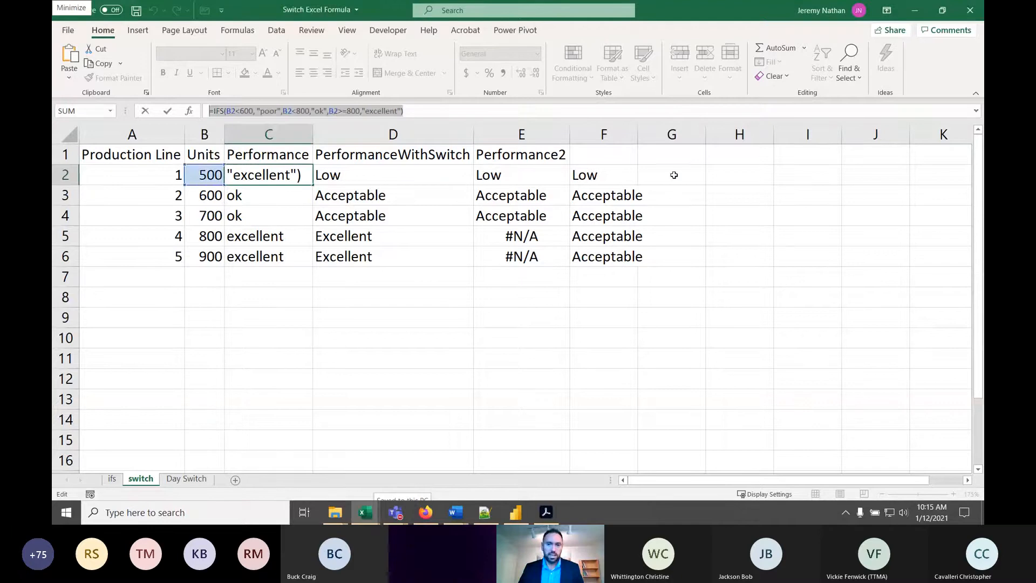
pyautogui.click(674, 175)
pyautogui.press('Escape')
# - Start an IFS formula in G2 whose first logical test is B2<500 with "poor" as its value_if_true
pyautogui.click(680, 179)
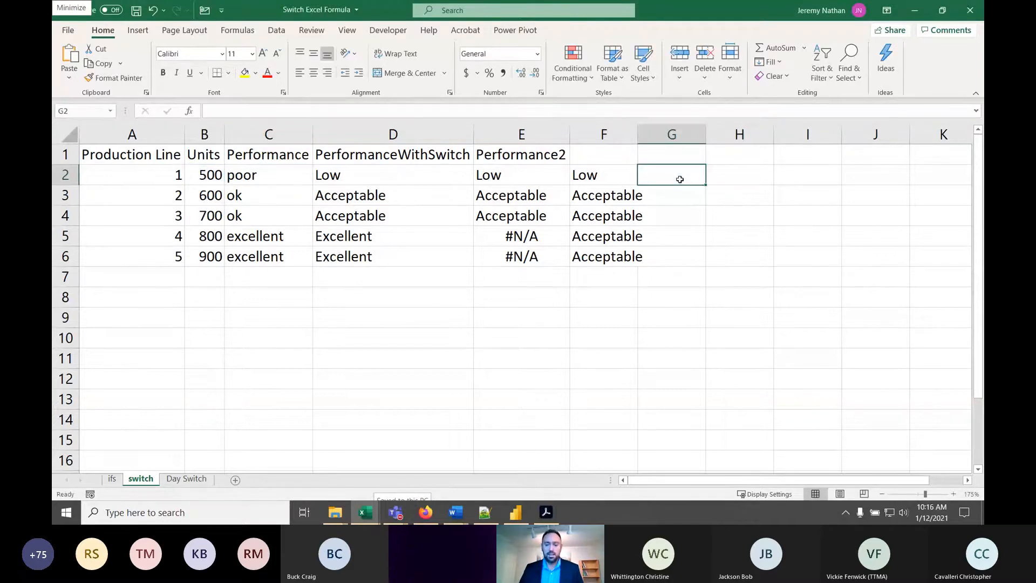
pyautogui.write('=ifs')
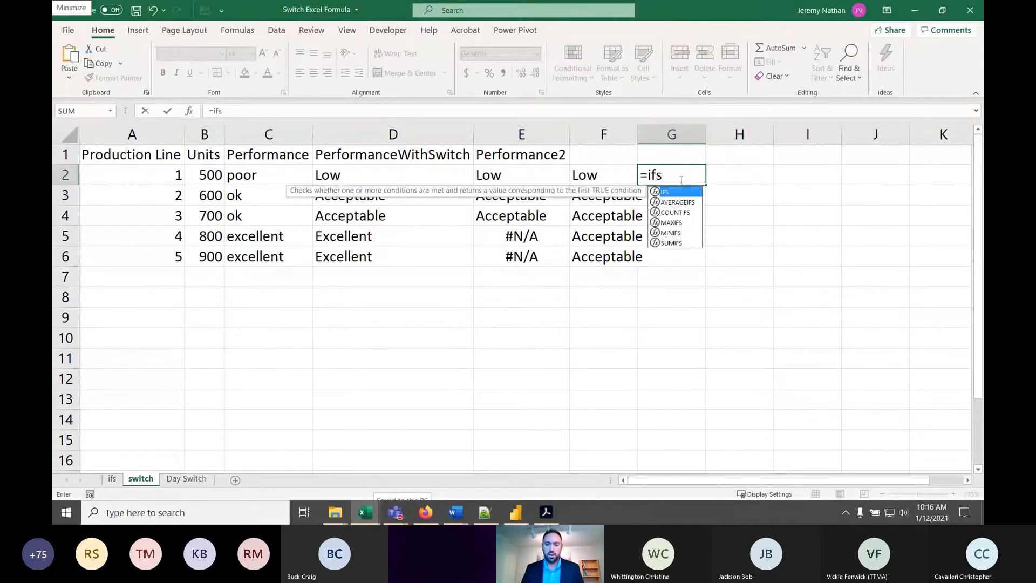
pyautogui.write('(')
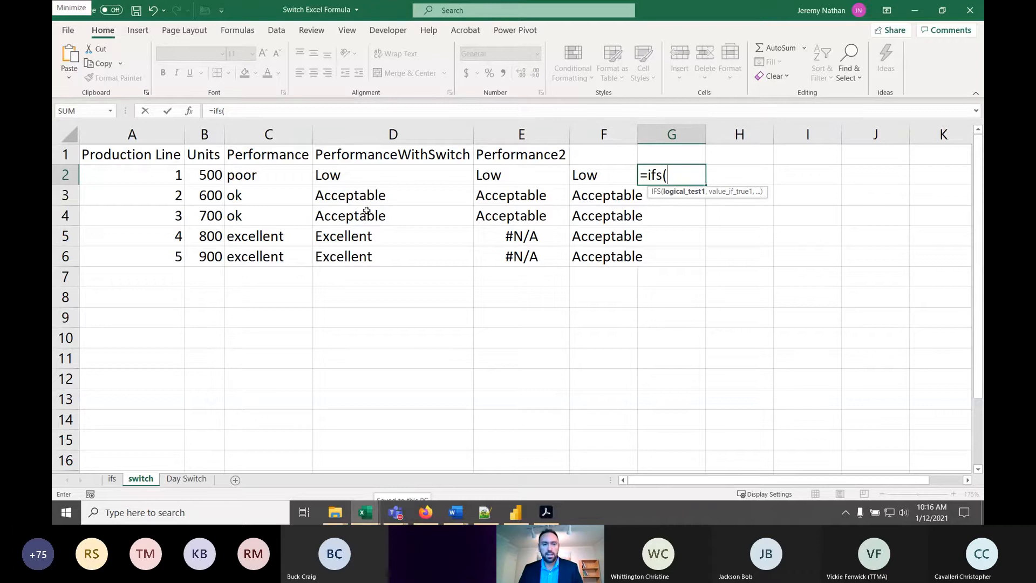
pyautogui.click(206, 176)
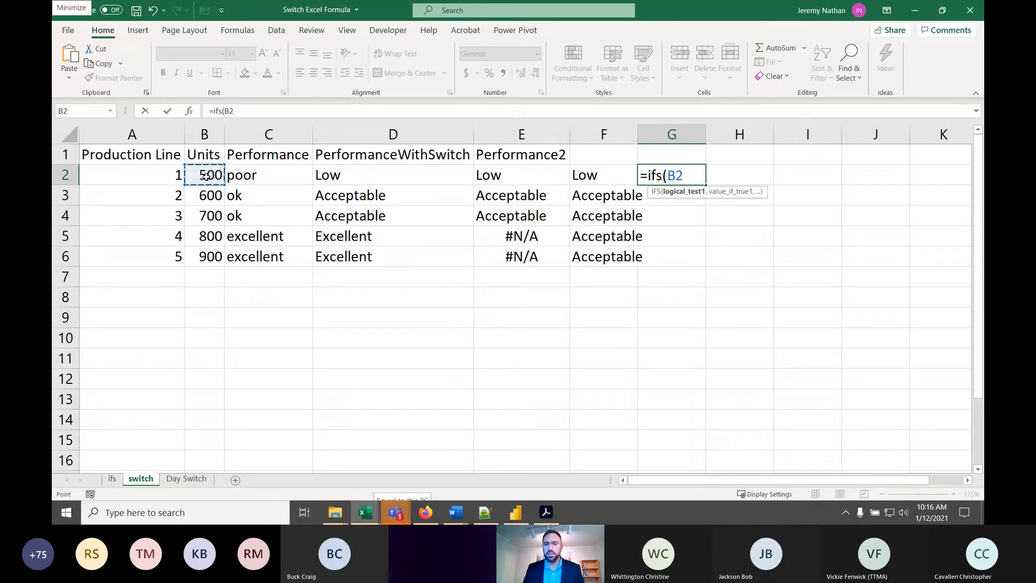
pyautogui.write('<')
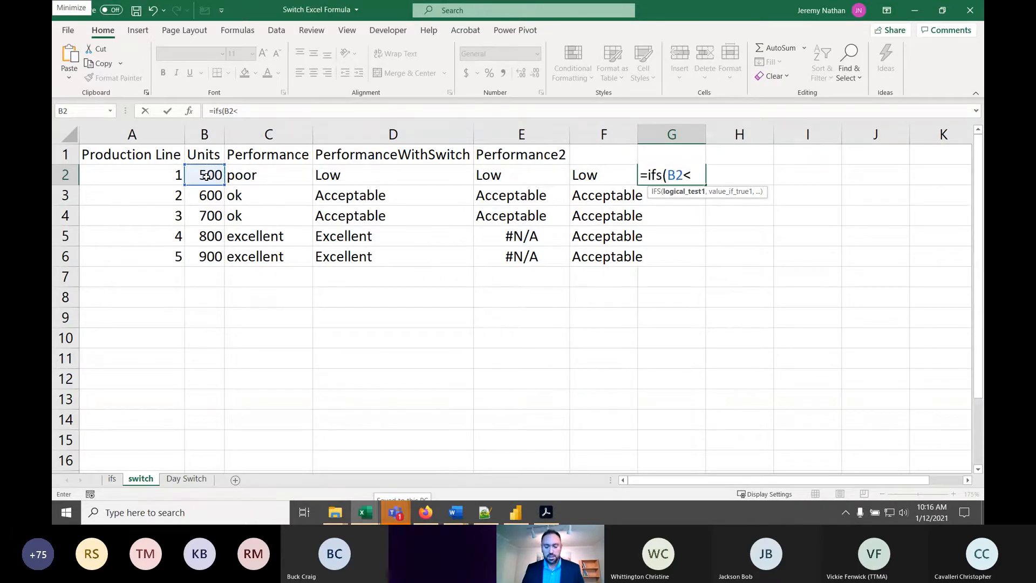
pyautogui.write('500,')
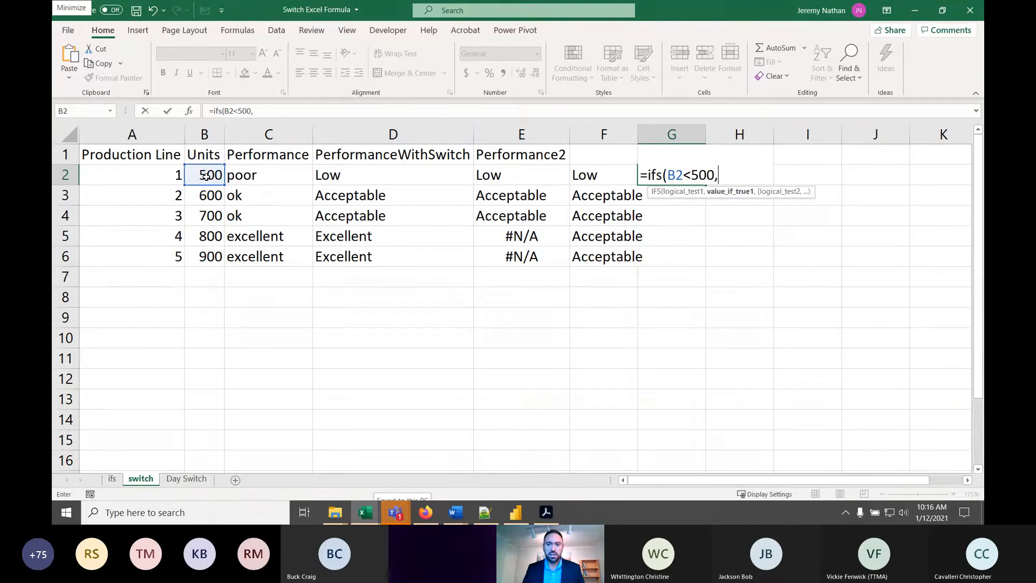
pyautogui.write('"Low')
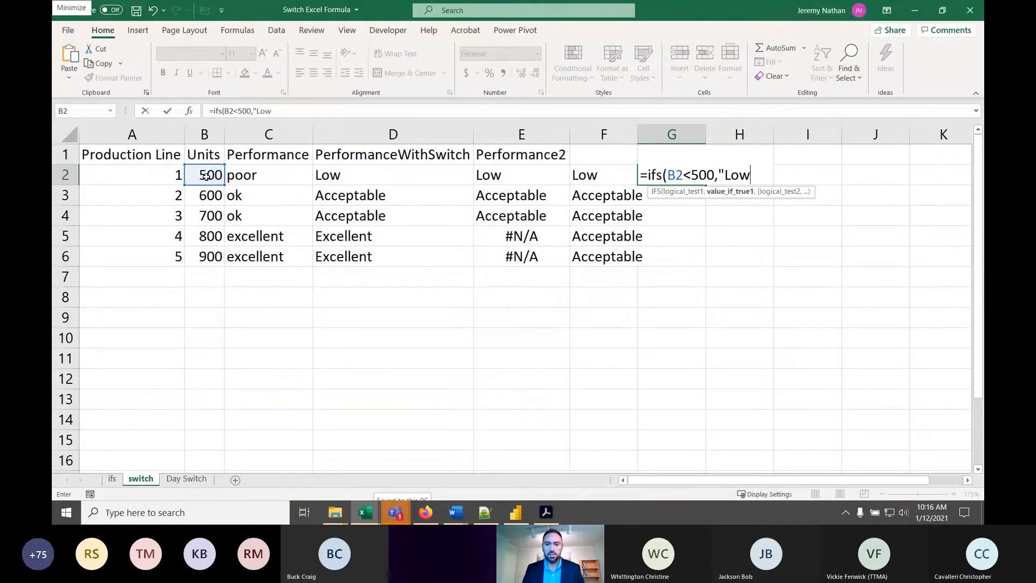
pyautogui.press('BackSpace')
pyautogui.press('BackSpace')
pyautogui.press('BackSpace')
pyautogui.write('poor"')
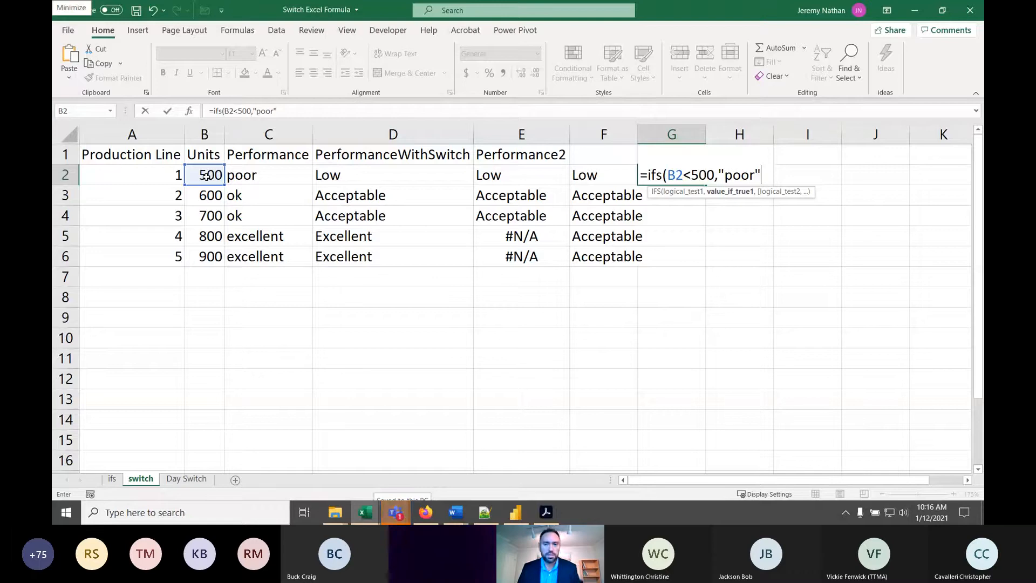
pyautogui.write(',')
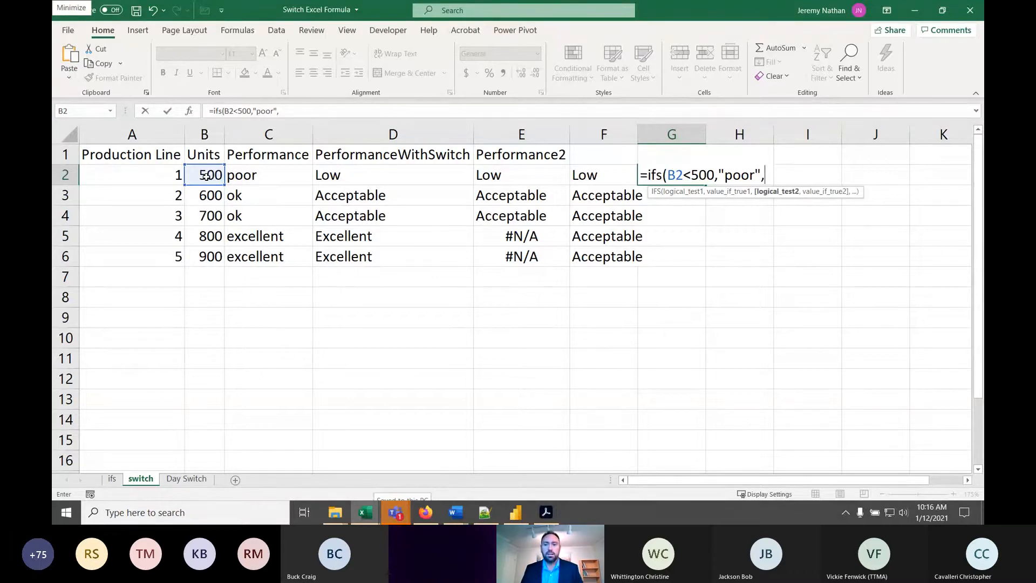
# - Add the second logical test b2<800 with "Acceptable" as its value_if_true to the G2 IFS formula
pyautogui.write('b2')
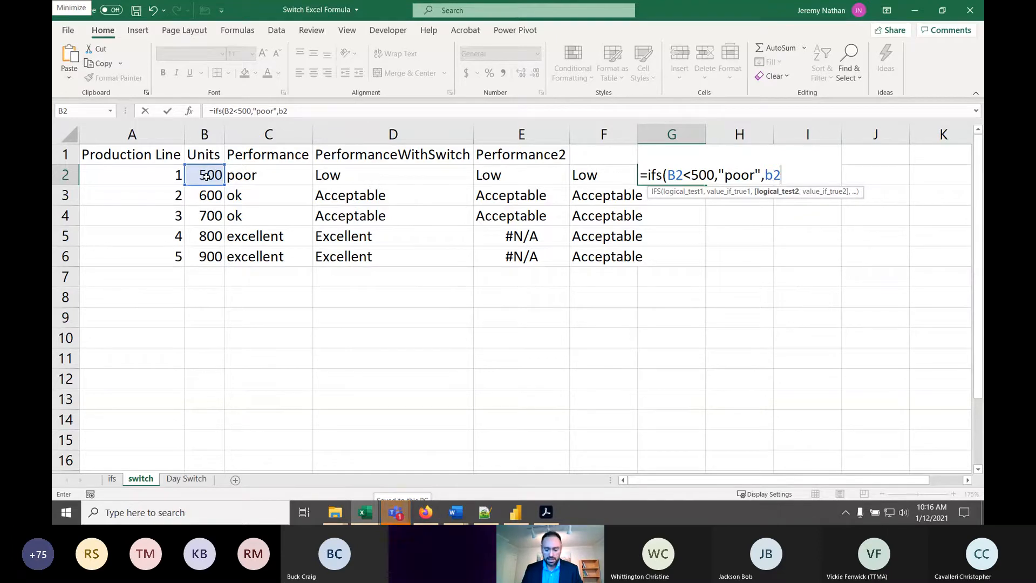
pyautogui.write('<')
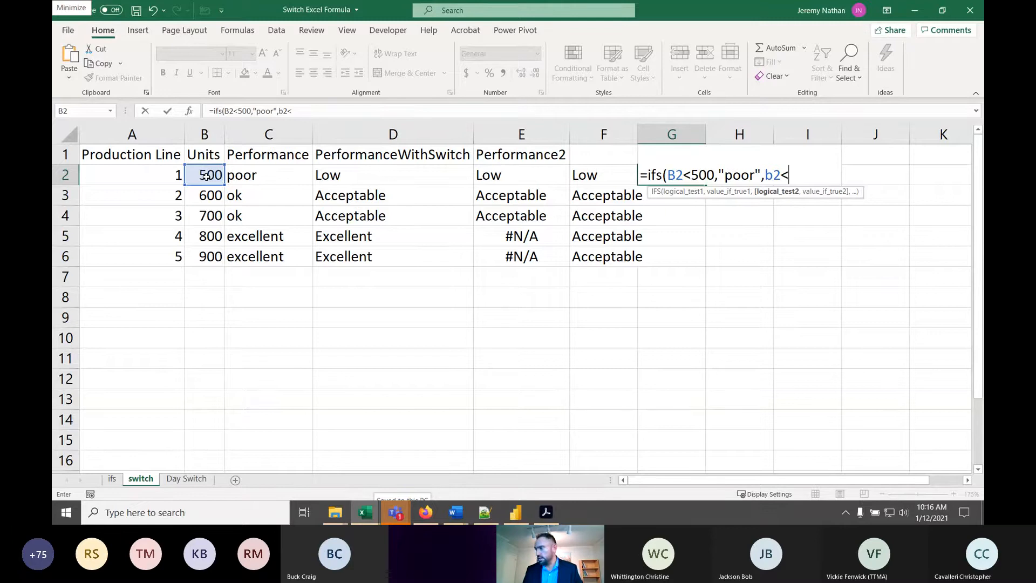
pyautogui.write('9')
pyautogui.press('BackSpace')
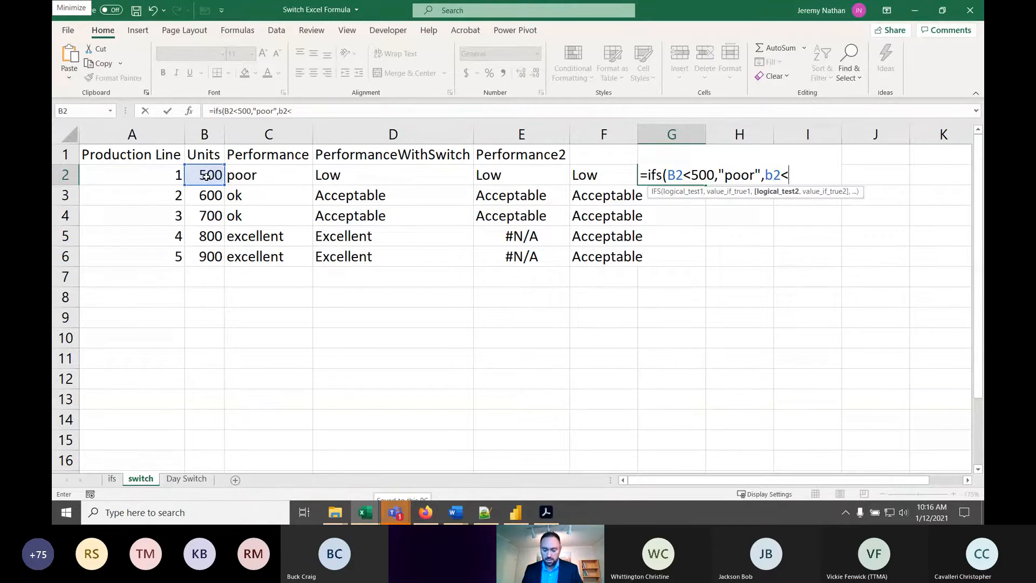
pyautogui.write('800,')
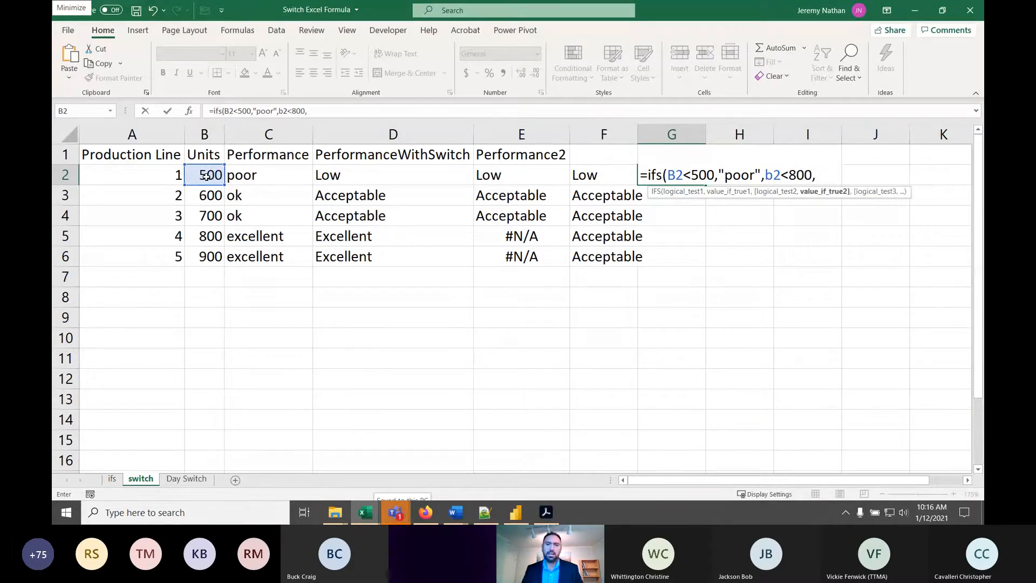
pyautogui.write('"Acce')
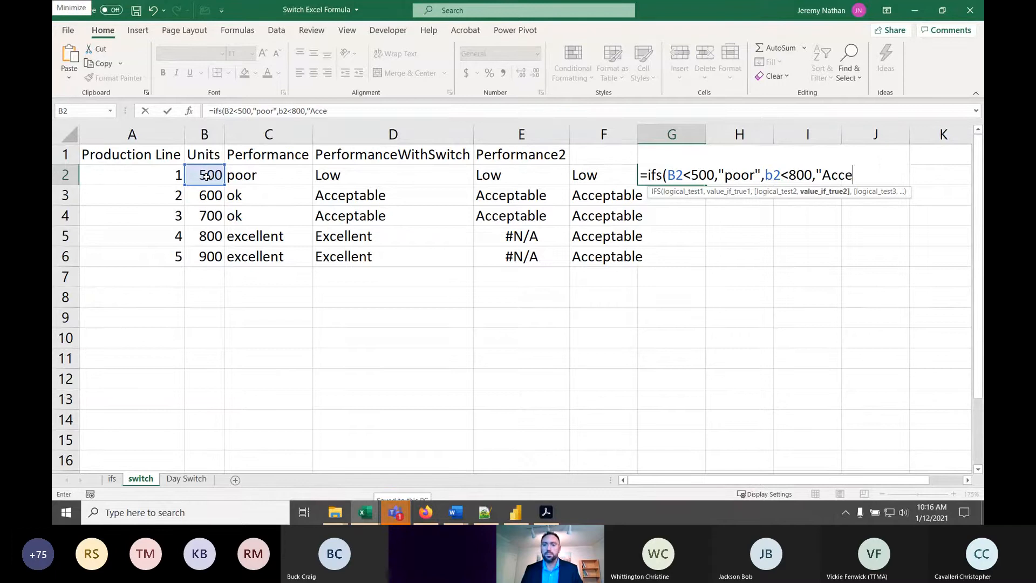
pyautogui.write('ptable"')
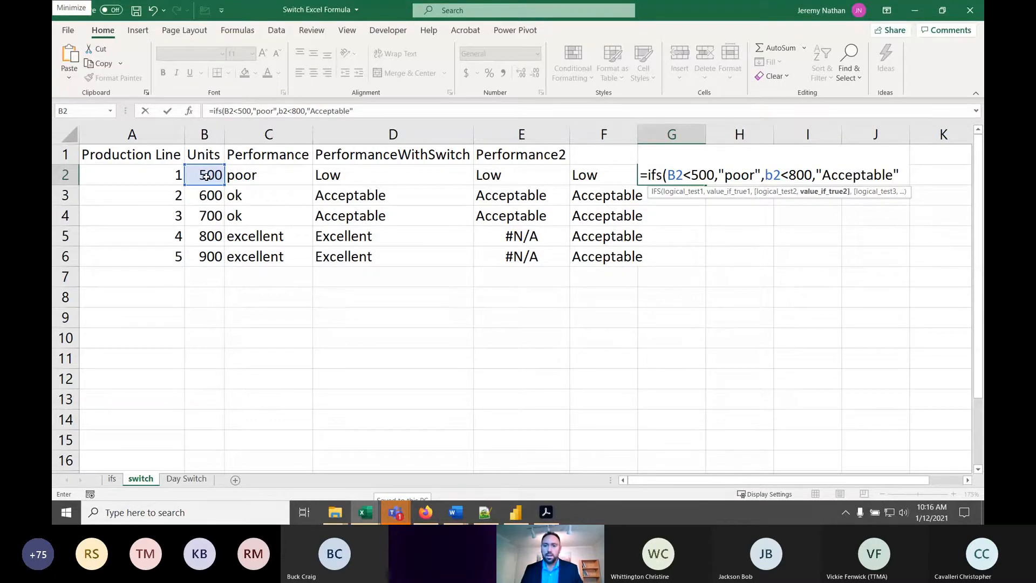
pyautogui.write(',"E')
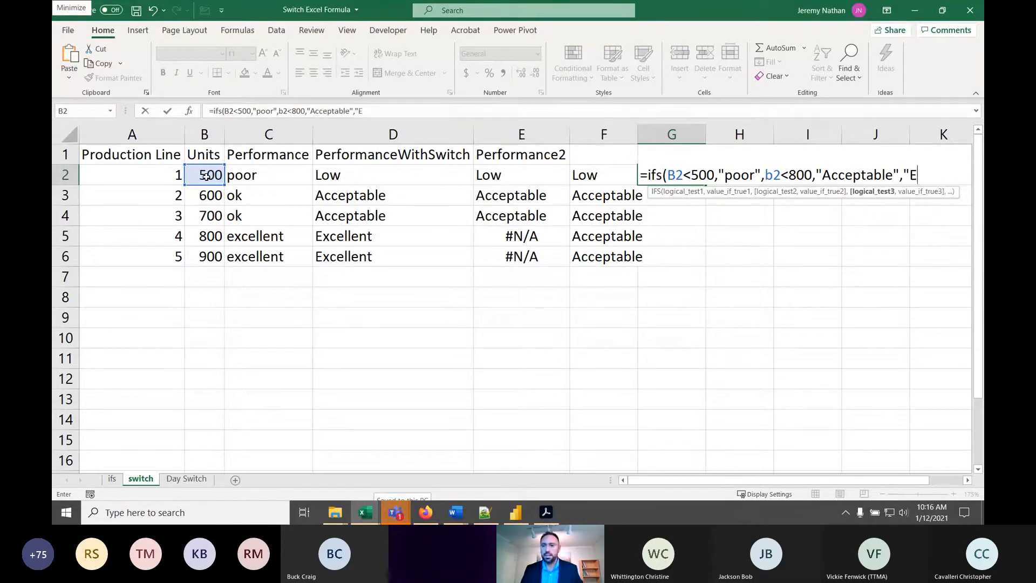
pyautogui.write('xcellent')
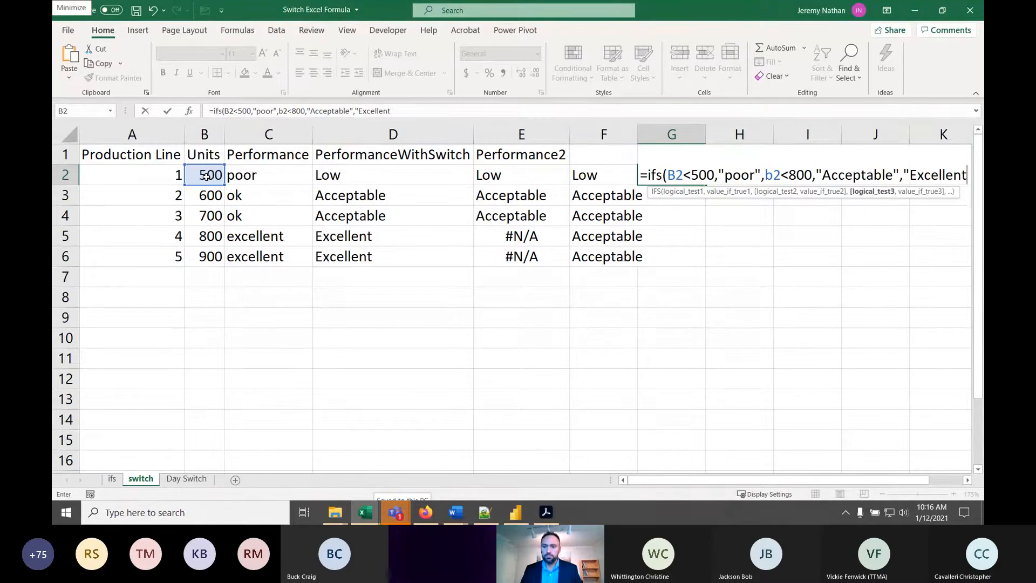
pyautogui.write('"')
# - Add "Excellent" as the last argument of the G2 IFS formula and try to commit it
pyautogui.press('Return')
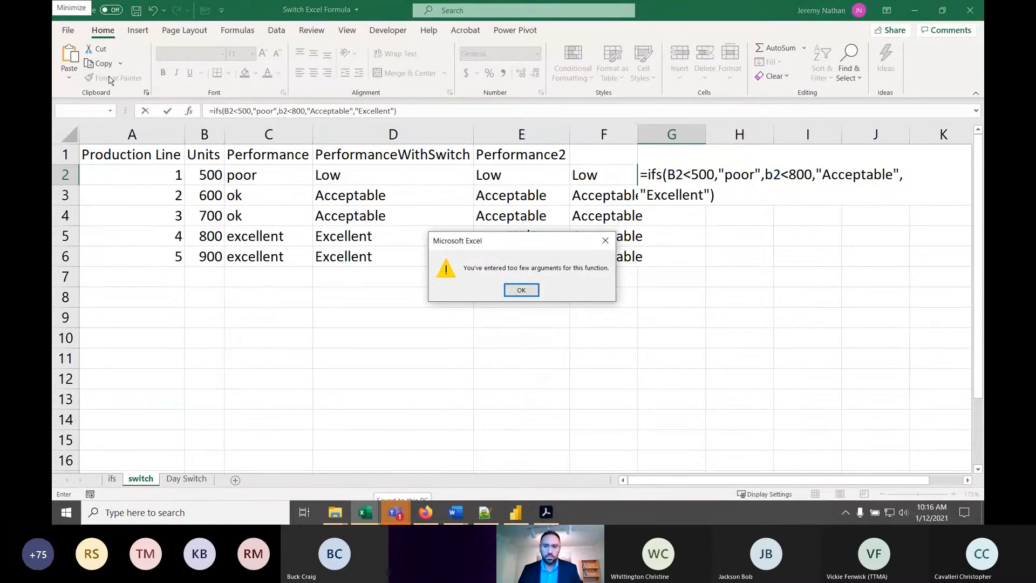
pyautogui.click(535, 290)
# - Insert b2>=800 as the third logical test before the Excellent argument in the G2 IFS formula
pyautogui.click(700, 178)
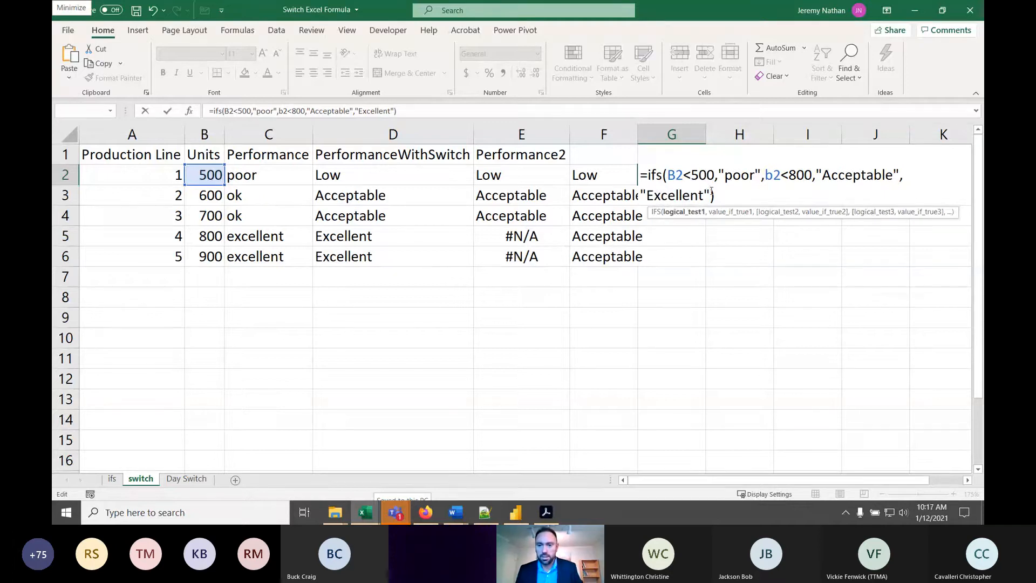
pyautogui.click(711, 196)
pyautogui.press('BackSpace')
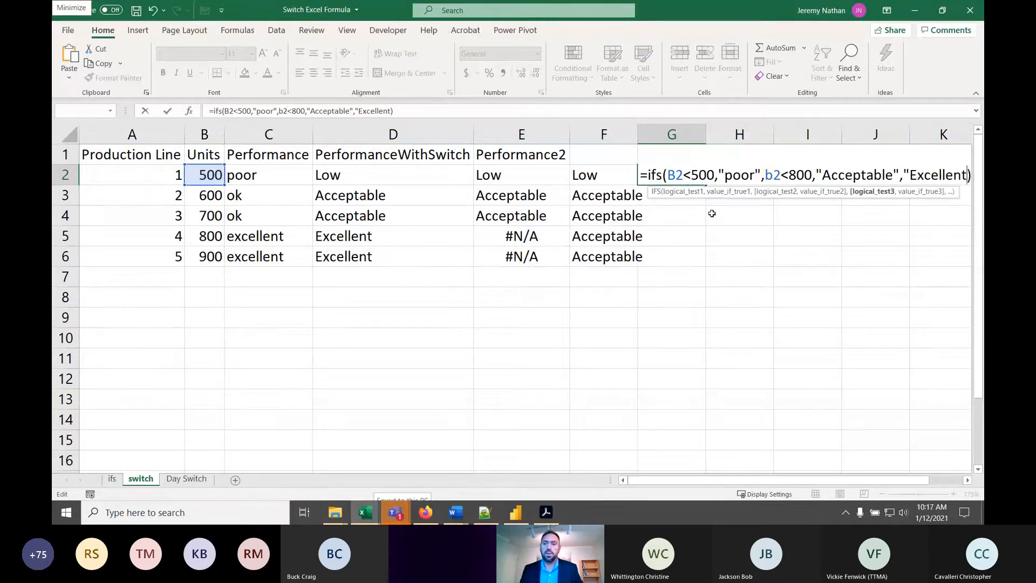
pyautogui.click(906, 176)
pyautogui.write('b')
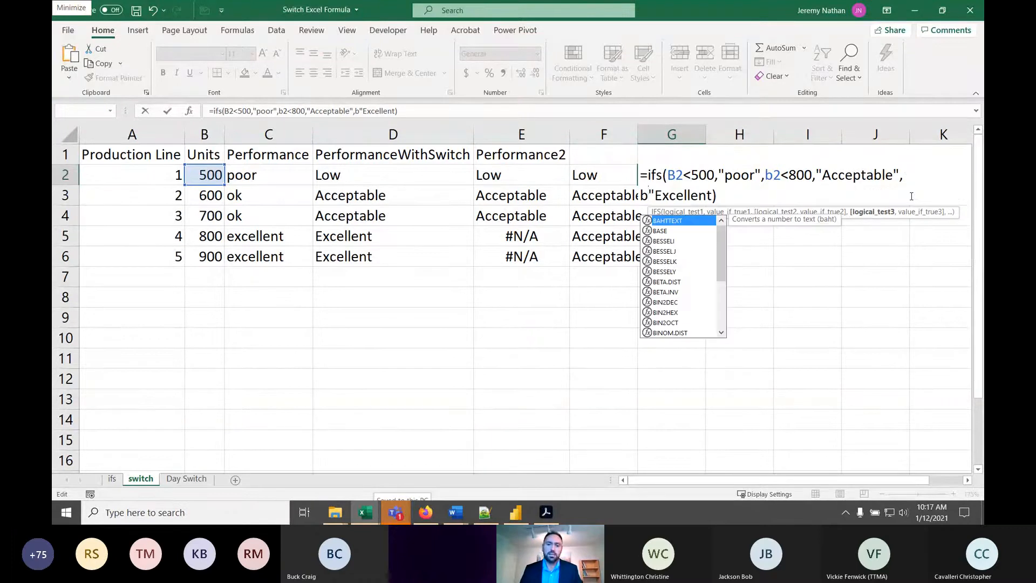
pyautogui.write('2>')
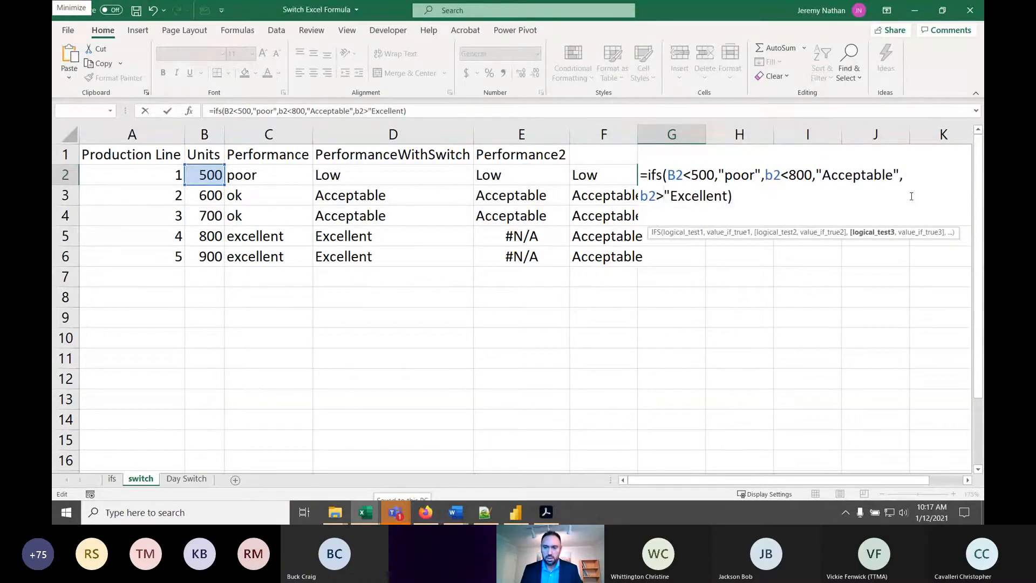
pyautogui.write('=800')
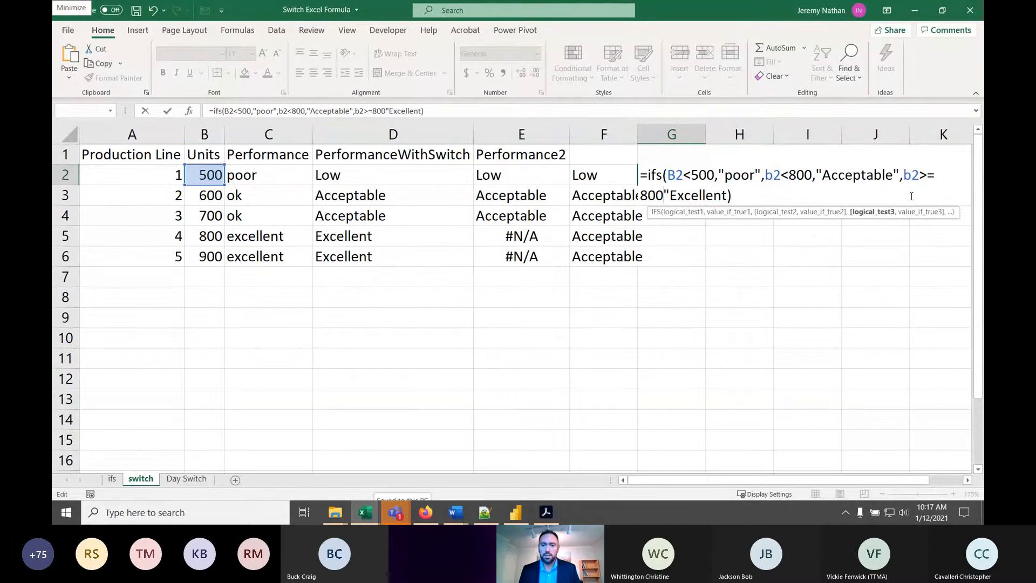
# - Add a comma between the third logical test and Excellent, and try to commit the G2 formula
pyautogui.press('Right')
pyautogui.write(',')
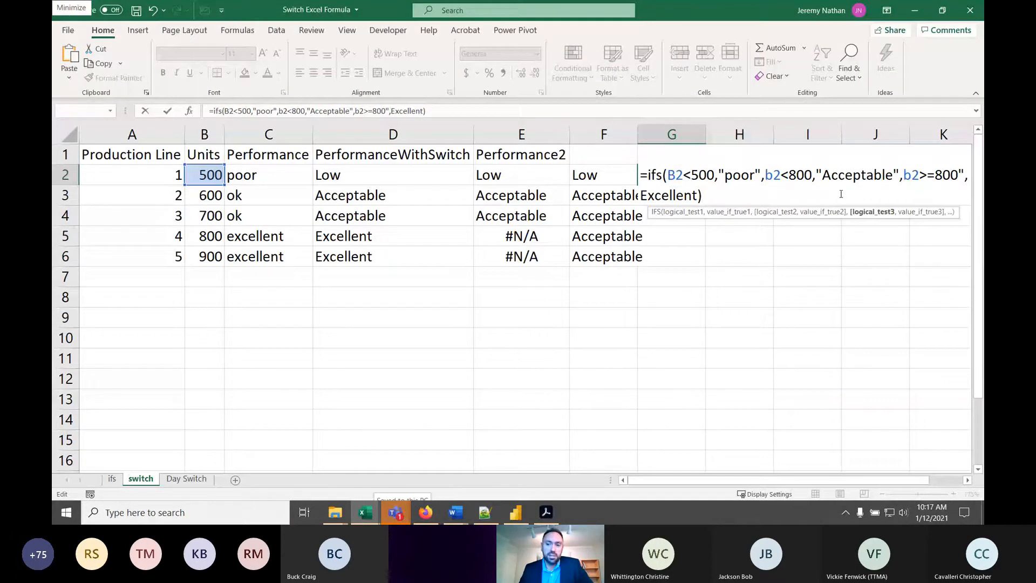
pyautogui.moveTo(965, 174); pyautogui.dragTo(906, 180)
pyautogui.click(738, 192)
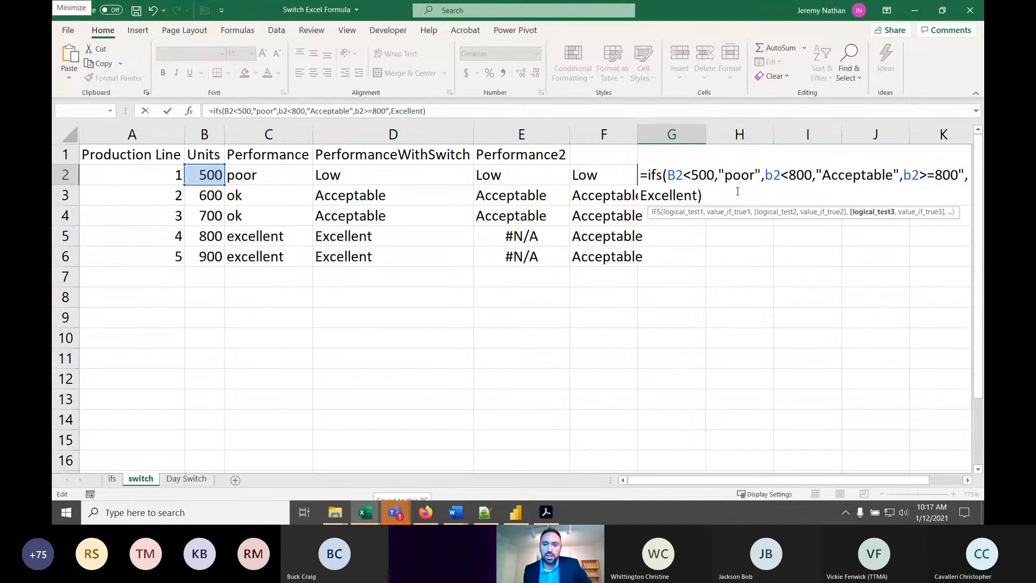
pyautogui.press('Return')
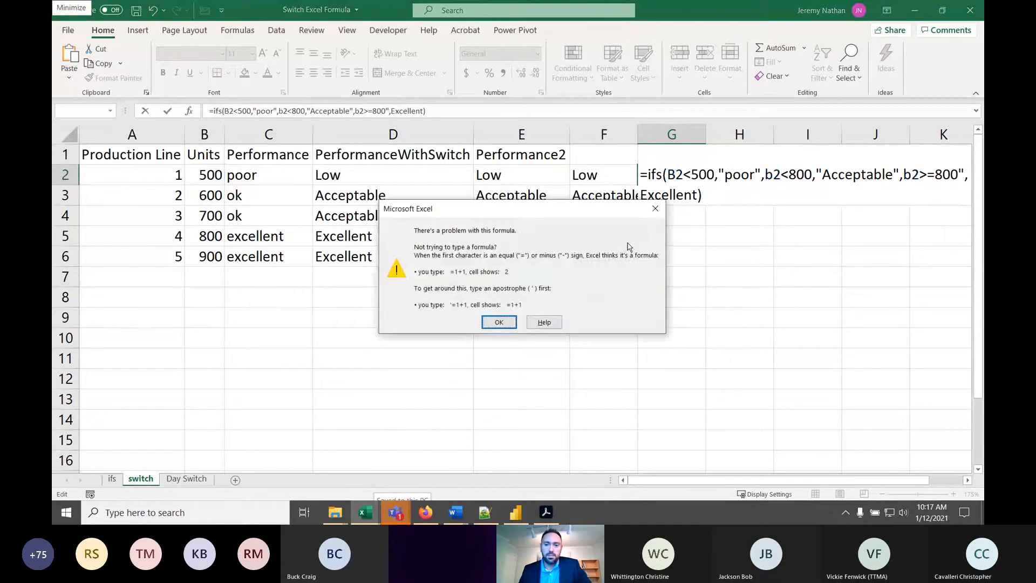
pyautogui.press('Return')
# - Correct the quotation marks so "Excellent" is the third value_if_true, commit the G2 formula and fill it down to G6
pyautogui.moveTo(767, 480); pyautogui.dragTo(796, 482)
pyautogui.click(858, 175)
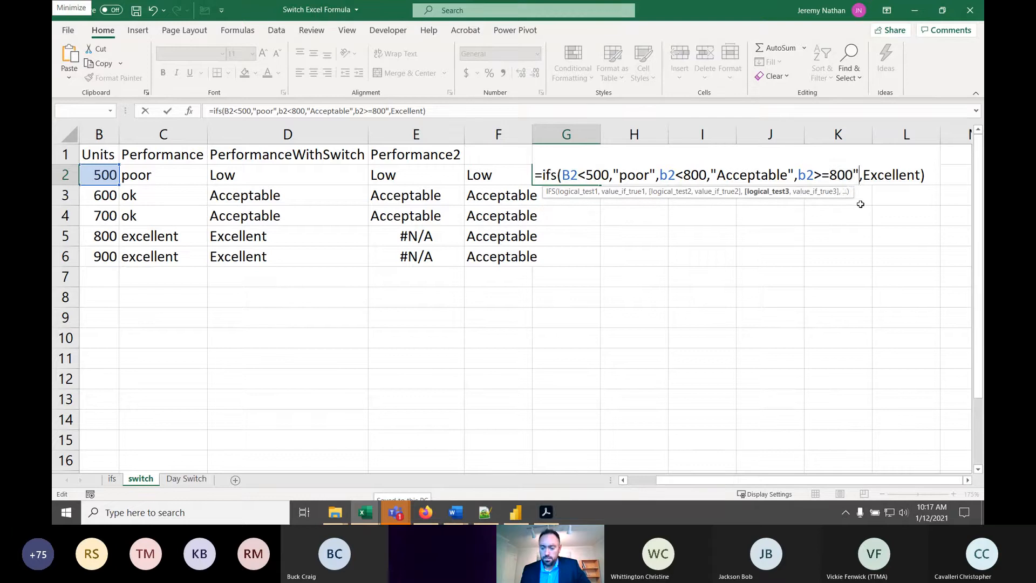
pyautogui.press('BackSpace')
pyautogui.write('"')
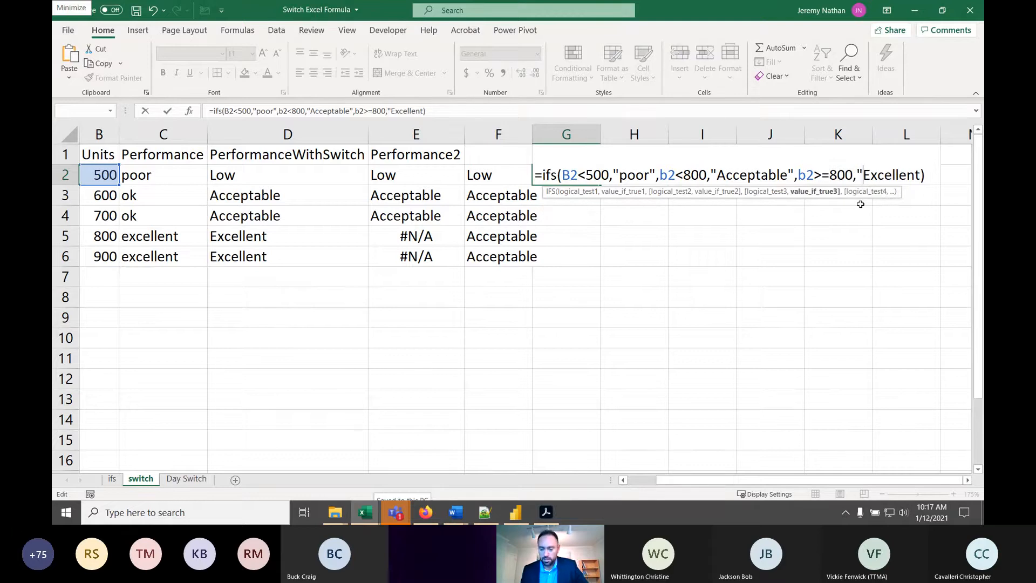
pyautogui.press('Right')
pyautogui.press('Right')
pyautogui.press('Right')
pyautogui.press('Right')
pyautogui.press('Right')
pyautogui.press('Right')
pyautogui.press('Right')
pyautogui.press('Right')
pyautogui.press('Right')
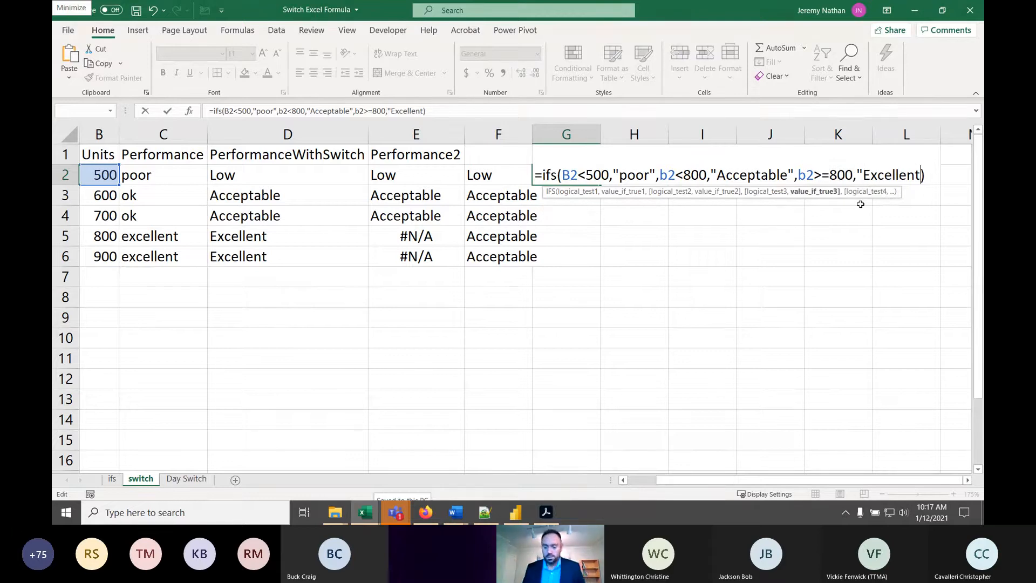
pyautogui.write('"')
pyautogui.press('Return')
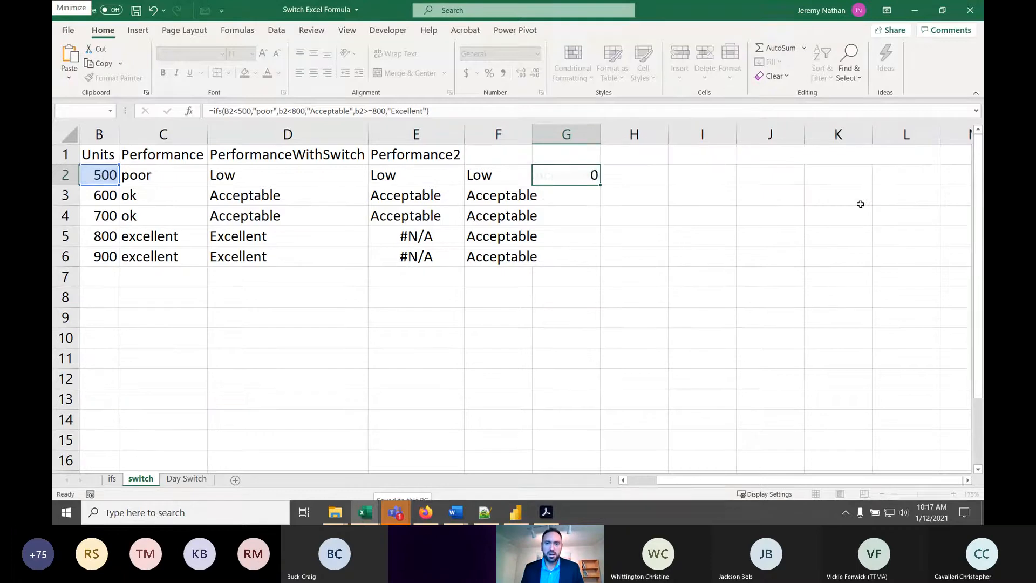
pyautogui.click(593, 180)
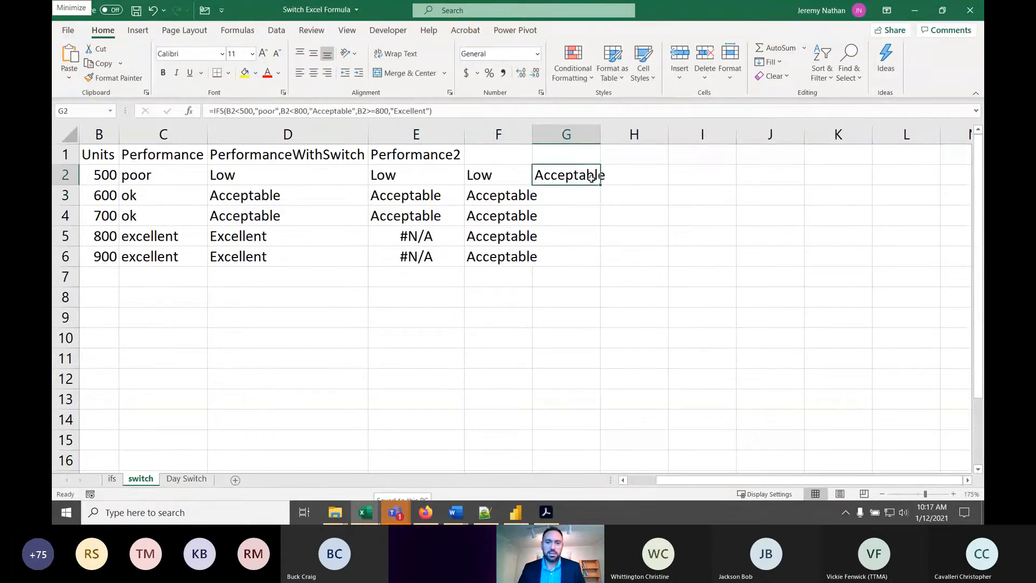
pyautogui.moveTo(600, 184); pyautogui.dragTo(606, 273)
# - Change the first logical test in the G2 IFS formula to B2<=500 and fill the formula down to G6 again
pyautogui.press('F2')
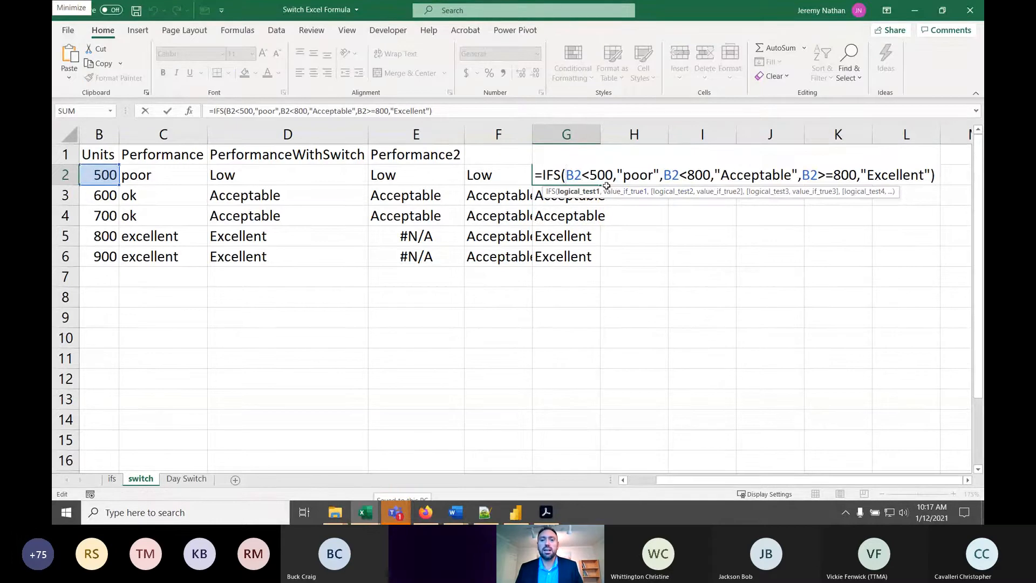
pyautogui.click(689, 174)
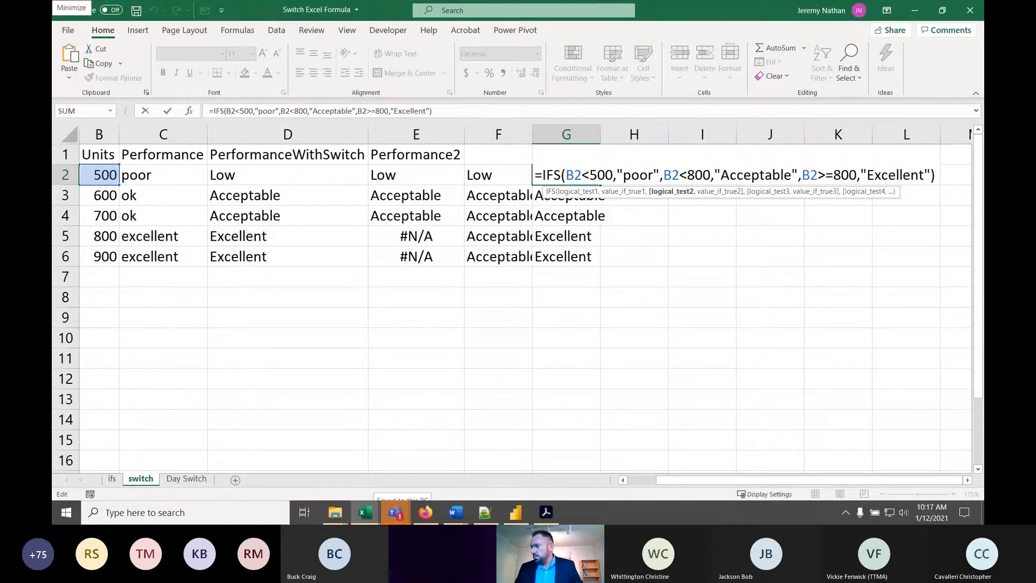
pyautogui.click(573, 174)
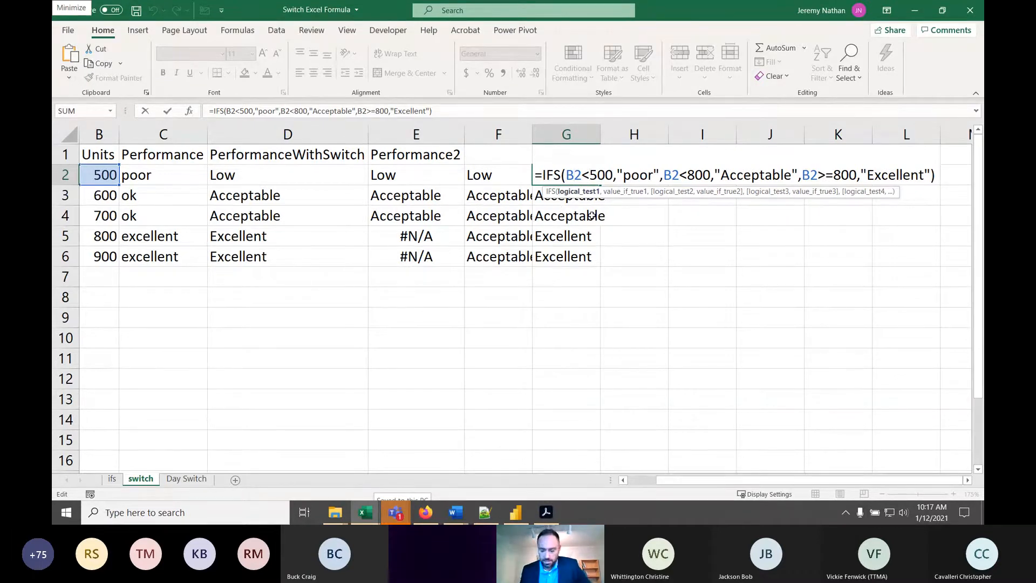
pyautogui.write('=')
pyautogui.press('Return')
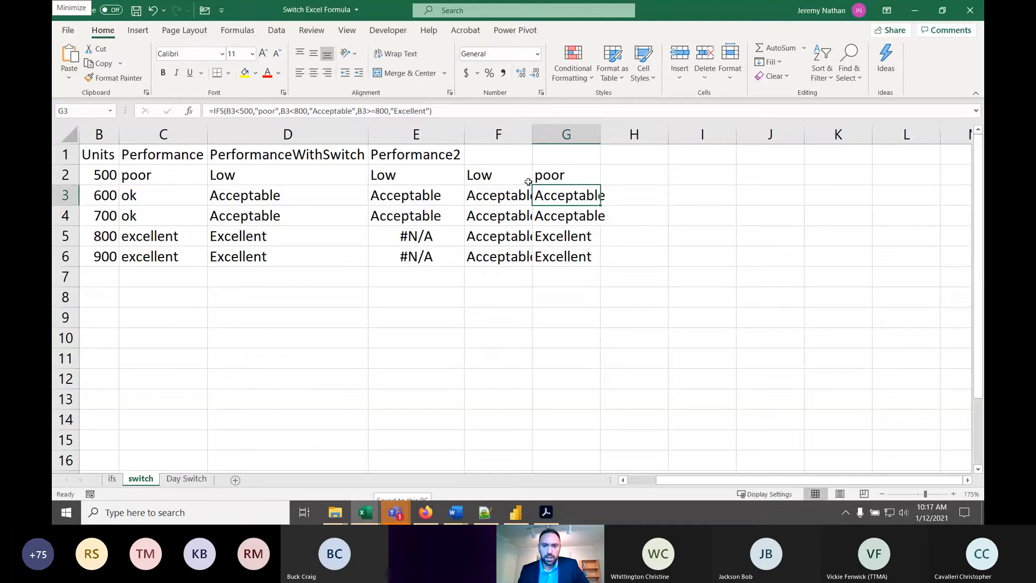
pyautogui.click(563, 177)
pyautogui.moveTo(600, 184); pyautogui.dragTo(601, 267)
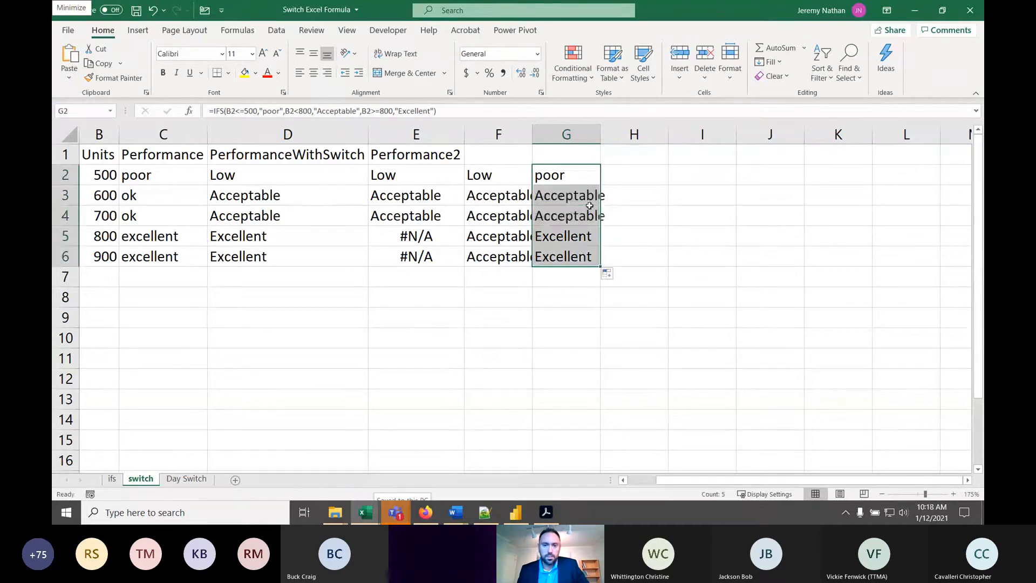
# - Check the filled column G results and examine each logical test and value pair of the G2 IFS formula without changing it
pyautogui.click(569, 237)
pyautogui.click(574, 198)
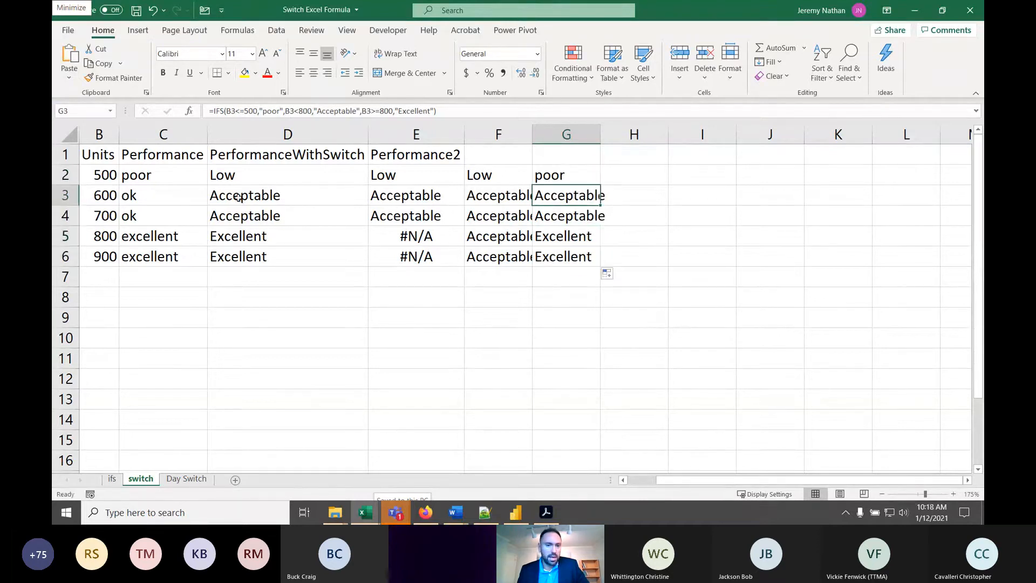
pyautogui.click(146, 191)
pyautogui.doubleClick(582, 178)
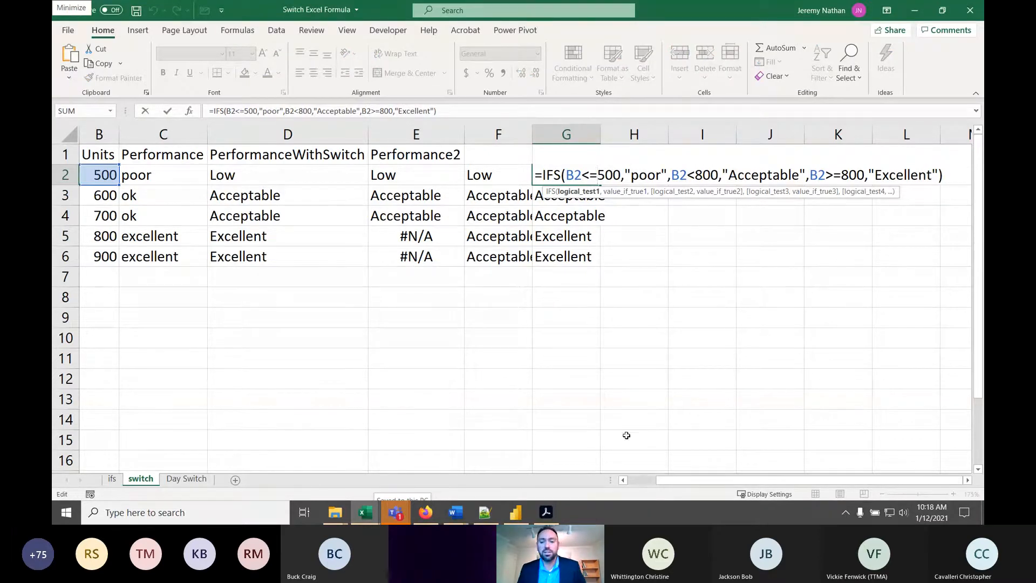
pyautogui.press('Escape')
pyautogui.click(649, 484)
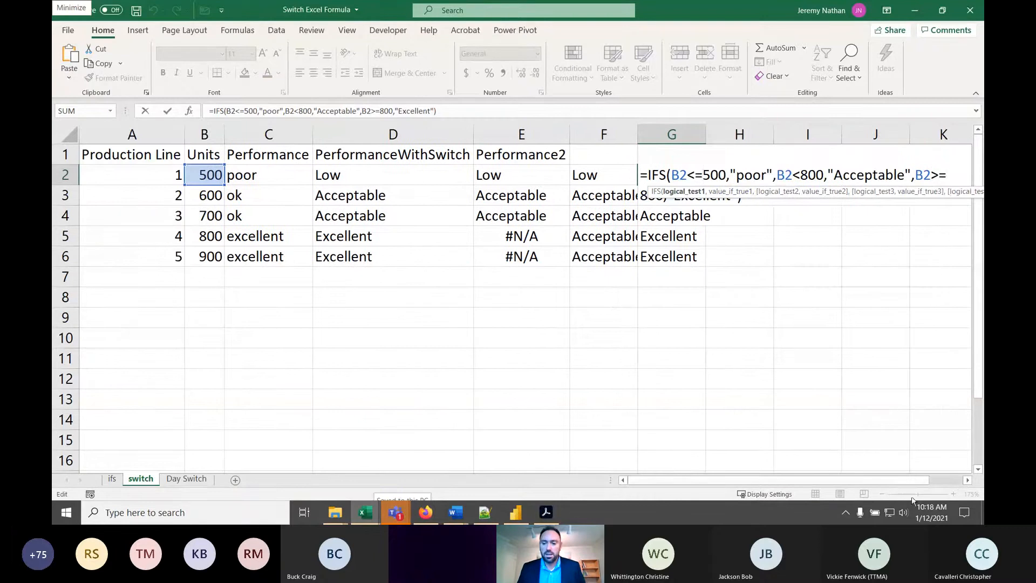
pyautogui.click(966, 481)
pyautogui.click(966, 482)
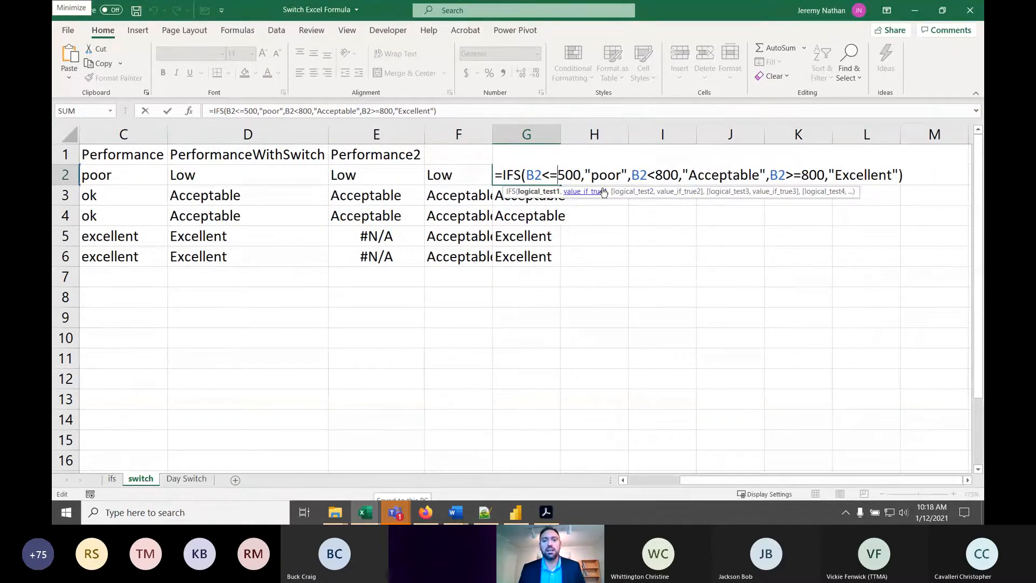
pyautogui.click(677, 172)
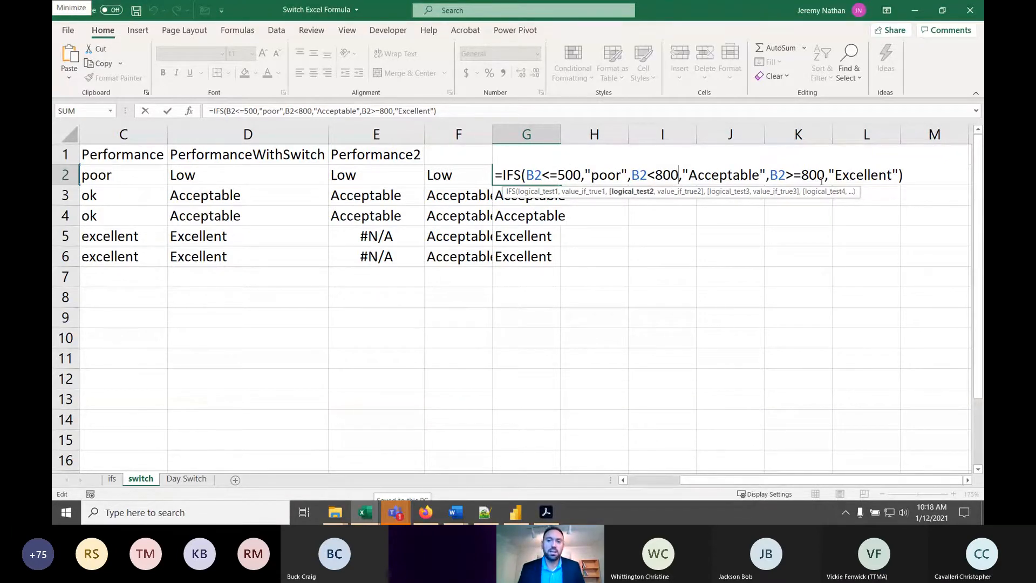
pyautogui.moveTo(835, 175); pyautogui.dragTo(815, 180)
pyautogui.click(761, 173)
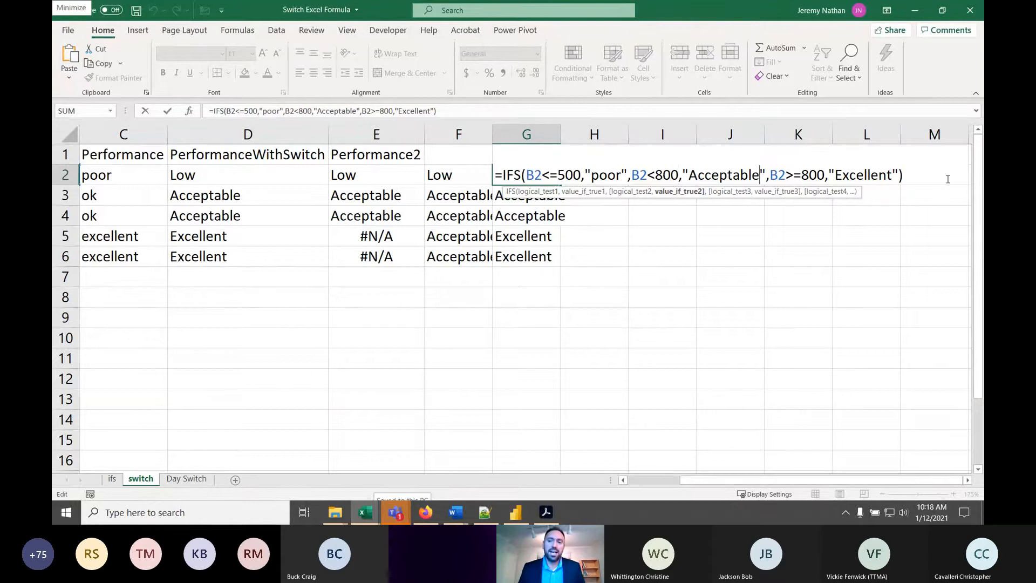
pyautogui.click(906, 175)
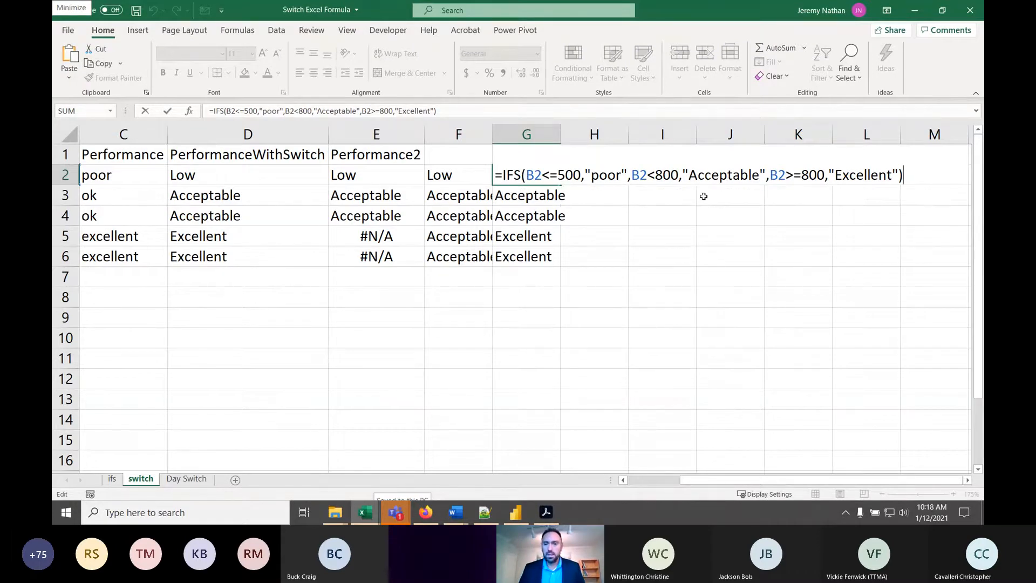
pyautogui.moveTo(903, 175); pyautogui.dragTo(435, 172)
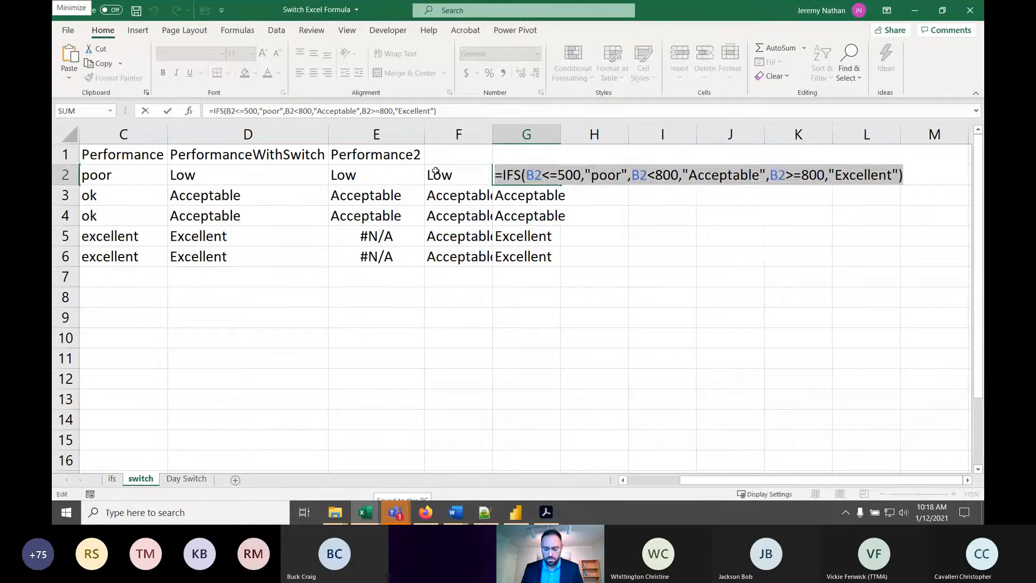
pyautogui.press('Return')
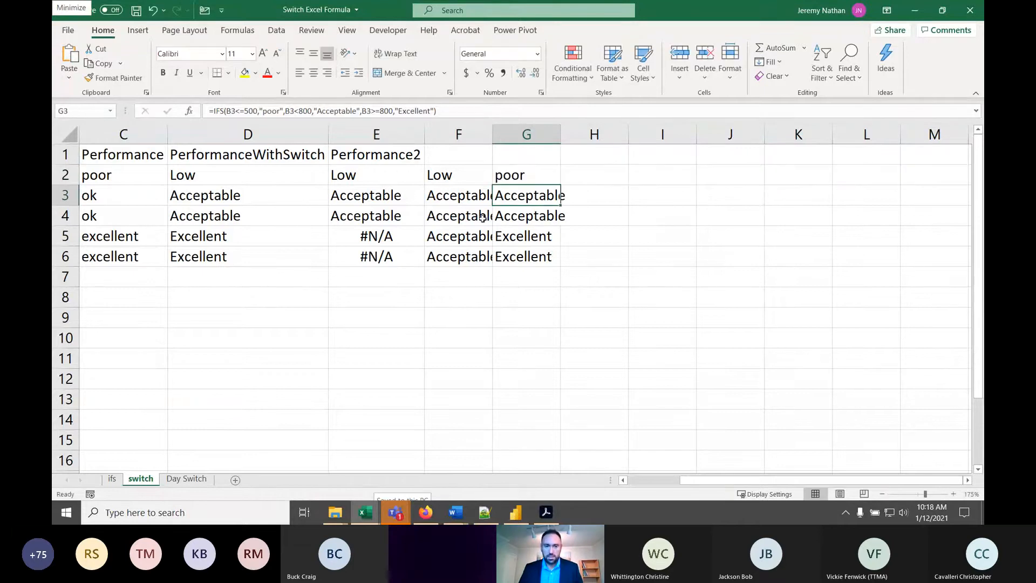
# - Compare the IFS formula in C2 with the one in G2
pyautogui.click(201, 201)
pyautogui.click(122, 179)
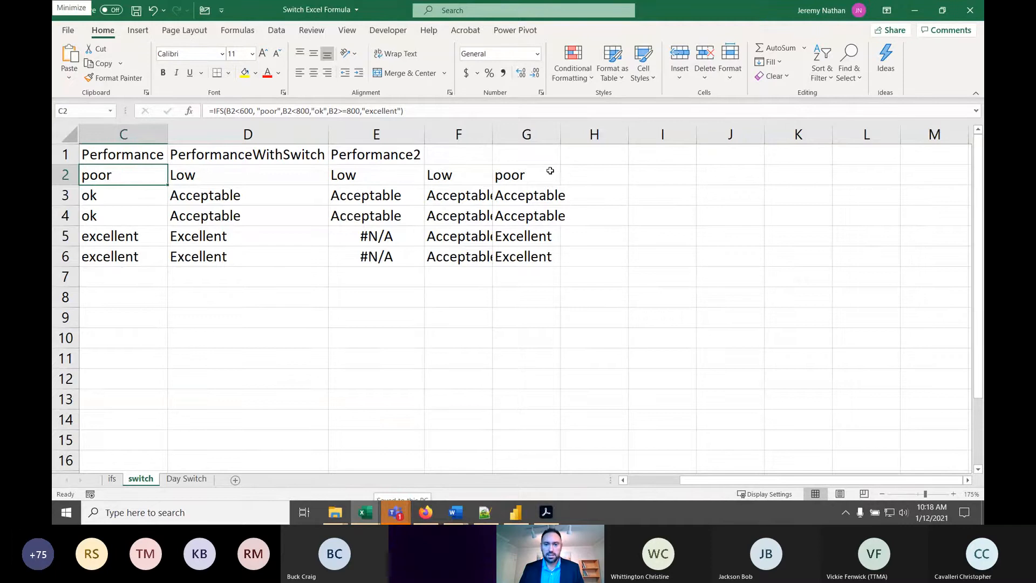
pyautogui.click(548, 170)
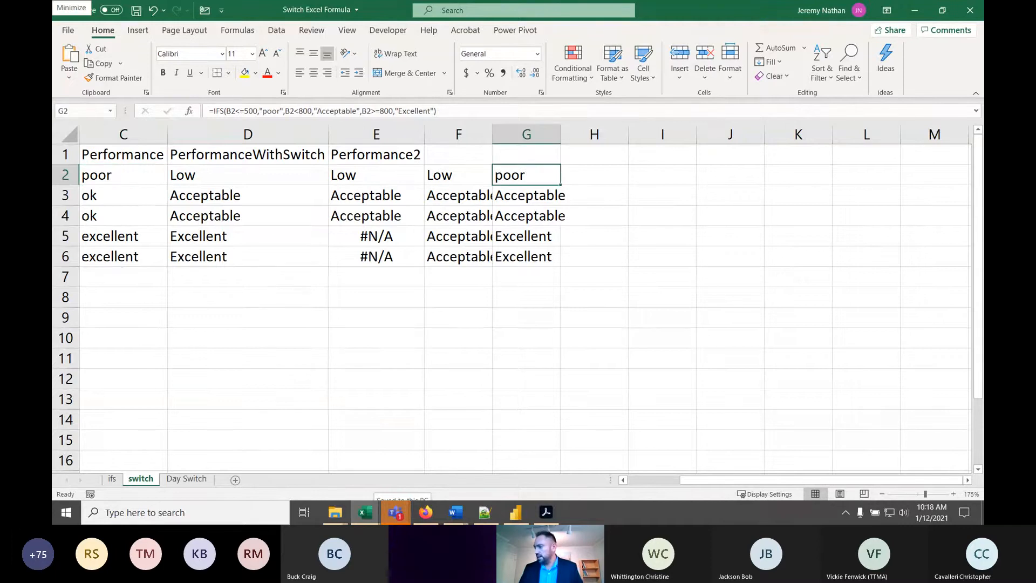
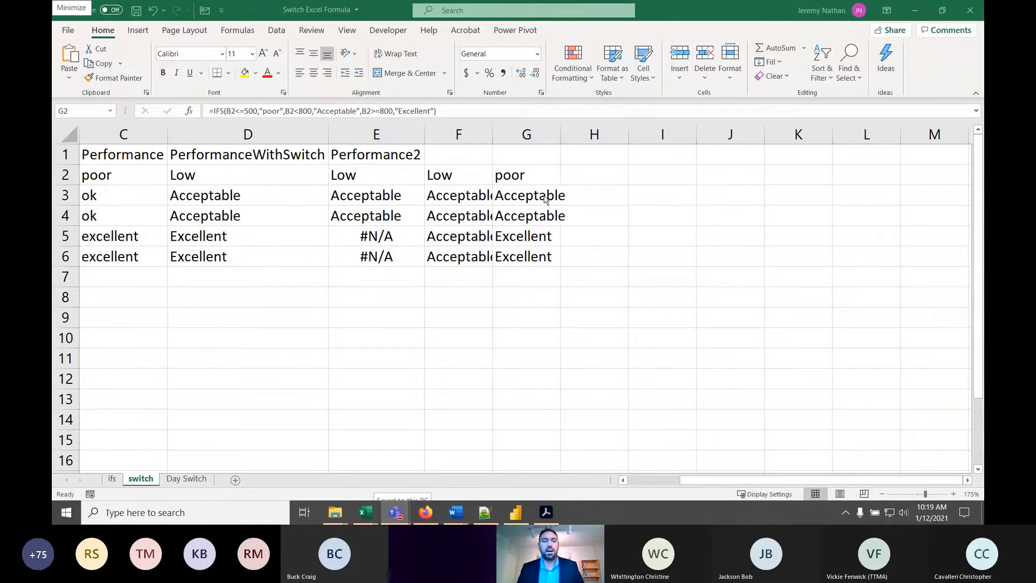
# - Start an IF formula in cell H2 with the logical test b2<=500
pyautogui.click(590, 179)
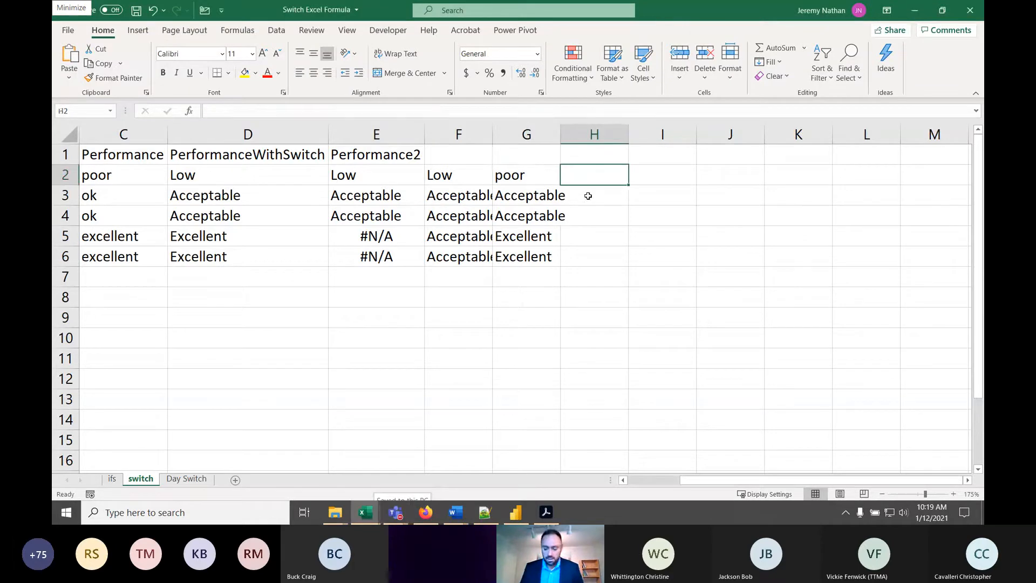
pyautogui.write('=if')
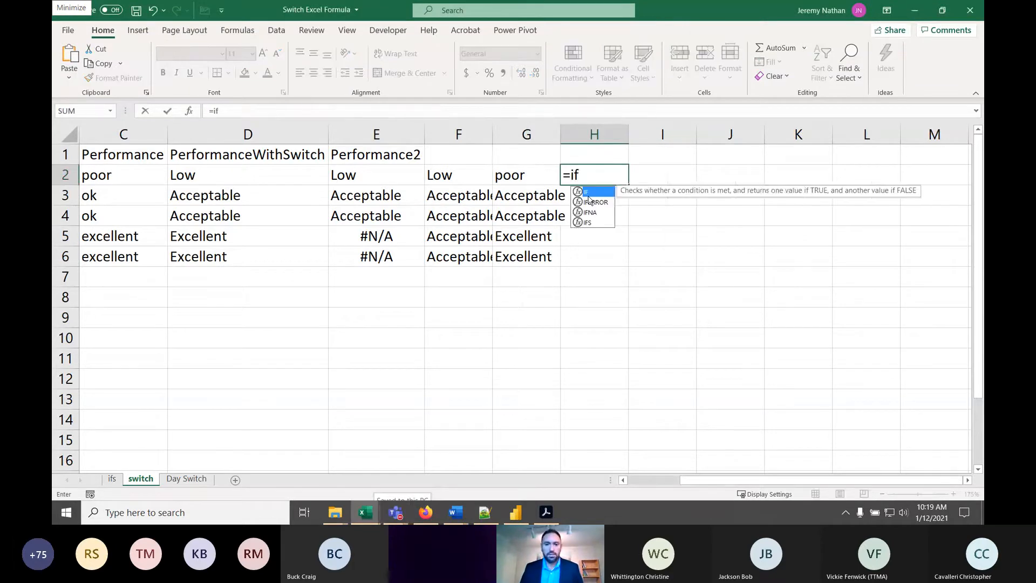
pyautogui.write('9*')
pyautogui.press('BackSpace')
pyautogui.press('BackSpace')
pyautogui.write('(')
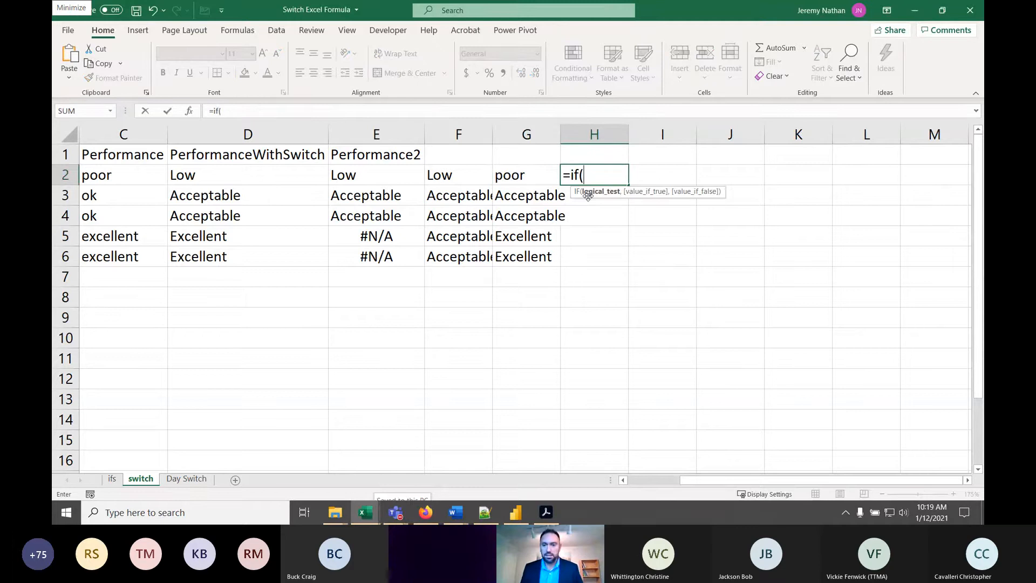
pyautogui.write('b')
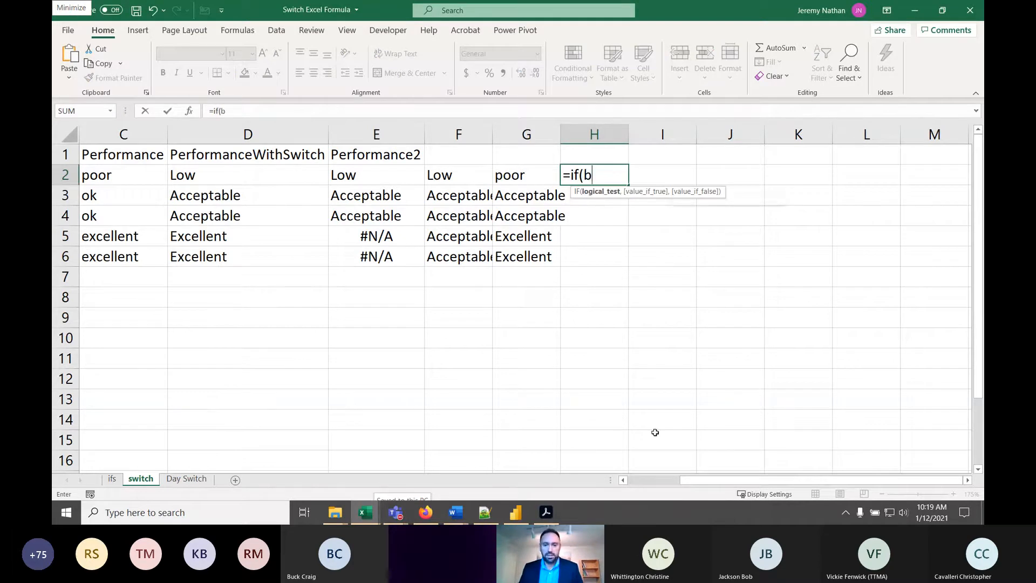
pyautogui.write('2>')
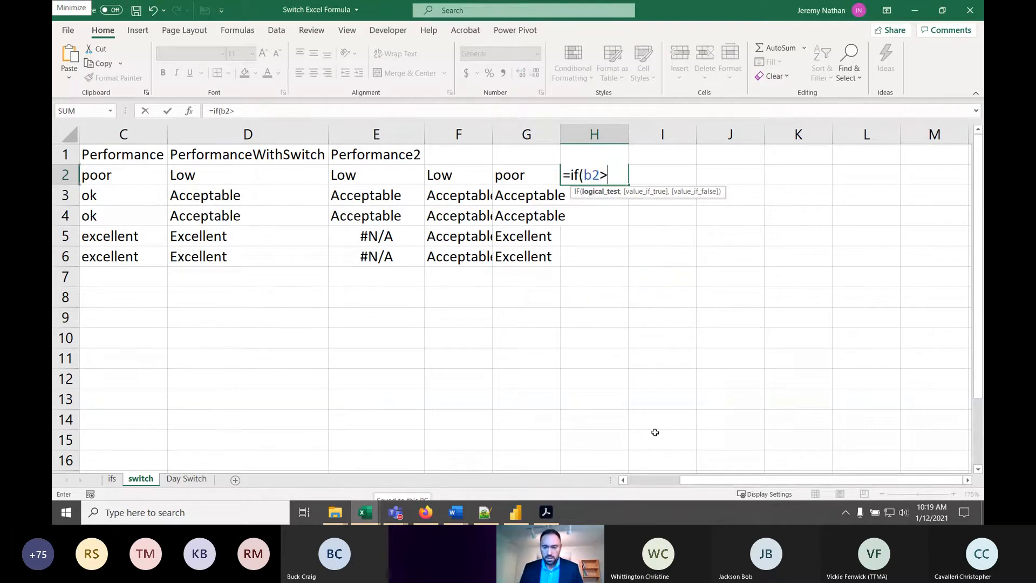
pyautogui.press('BackSpace')
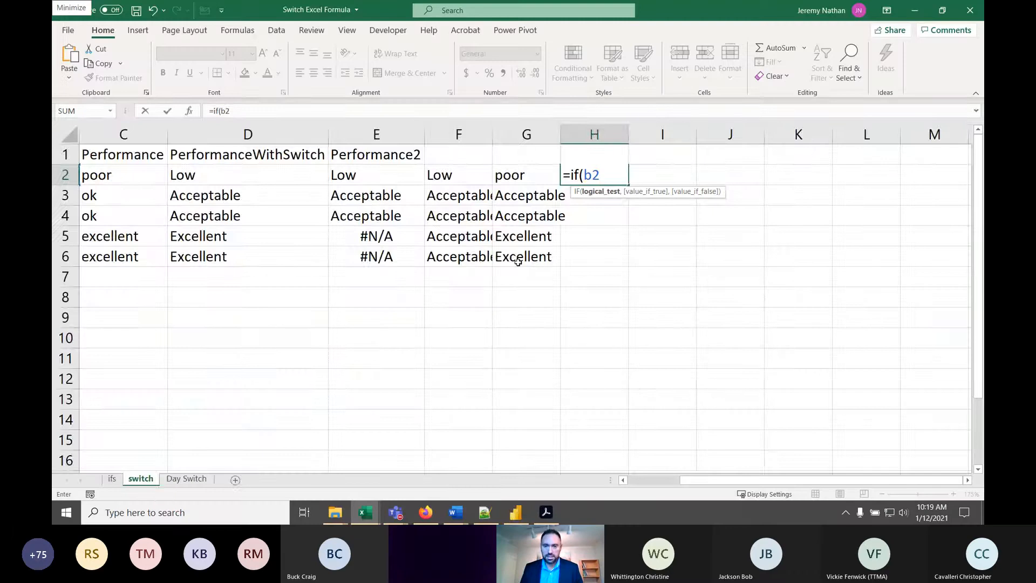
pyautogui.write('<=50909')
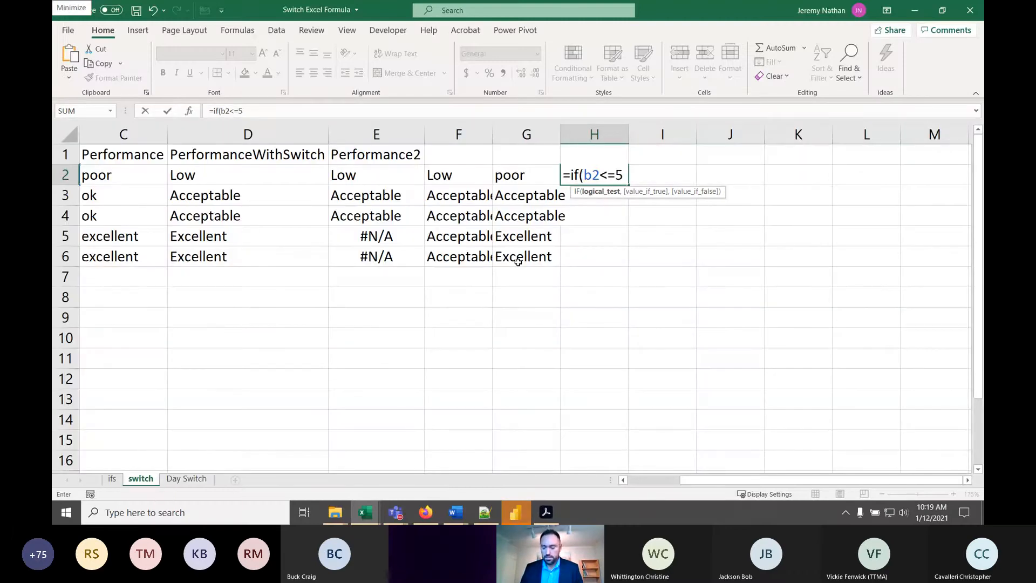
pyautogui.press('BackSpace')
pyautogui.press('BackSpace')
pyautogui.press('BackSpace')
pyautogui.write('0,')
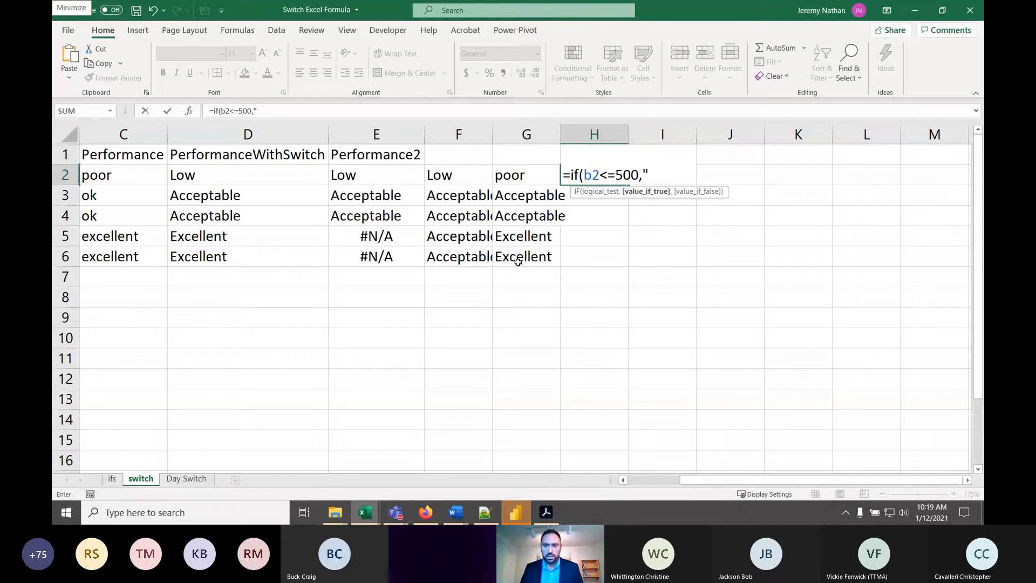
pyautogui.write('"poor')
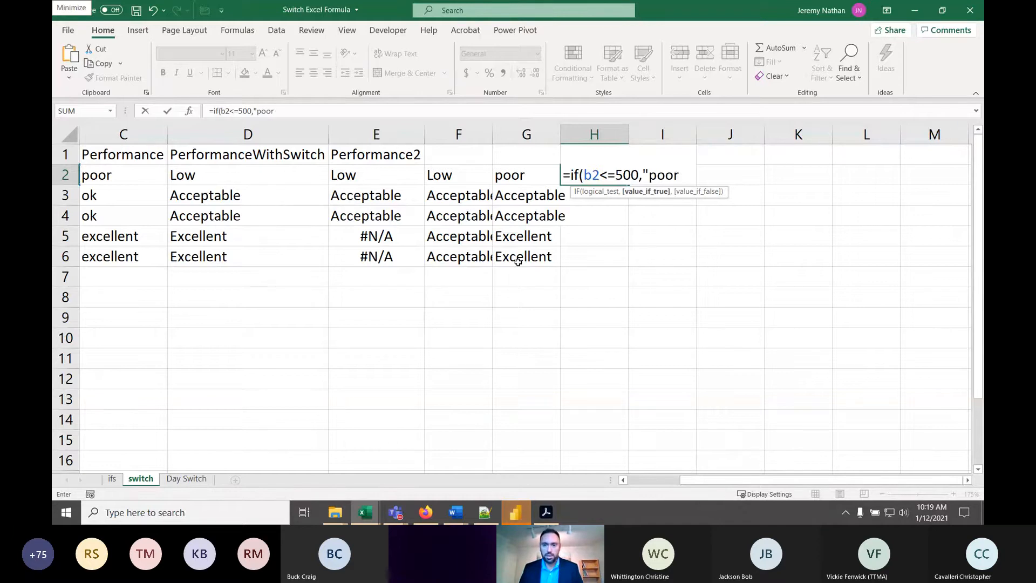
pyautogui.write('",if(')
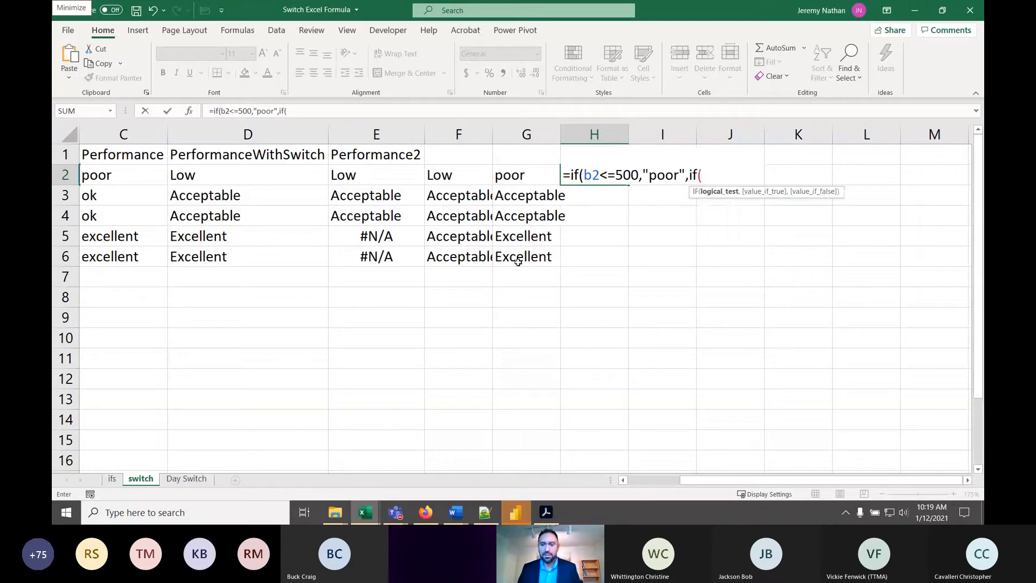
pyautogui.write('b2<=')
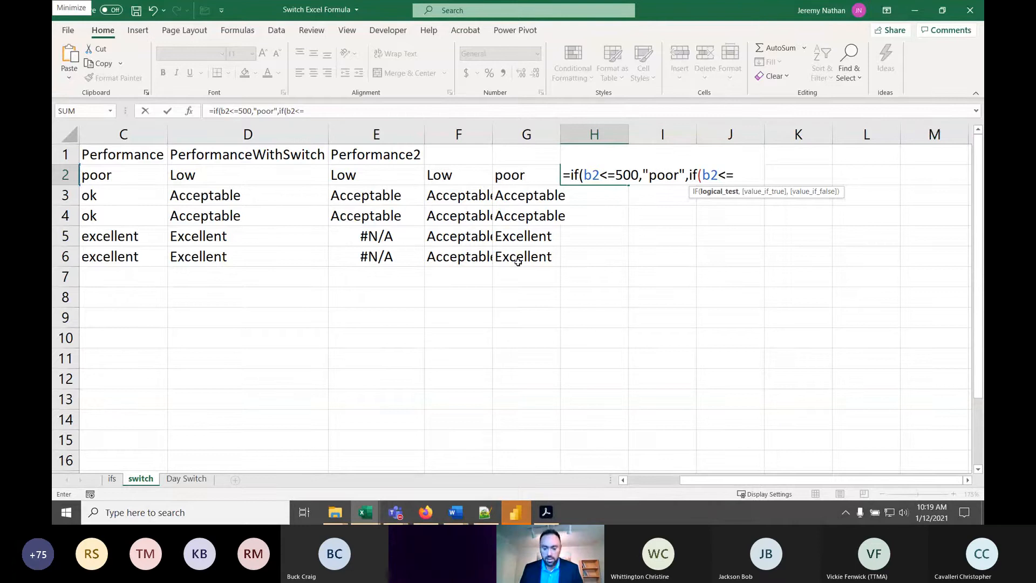
# - Add "poor" as the value_if_true and nest a second IF testing b2<=800 as the value_if_false
pyautogui.write('800,"')
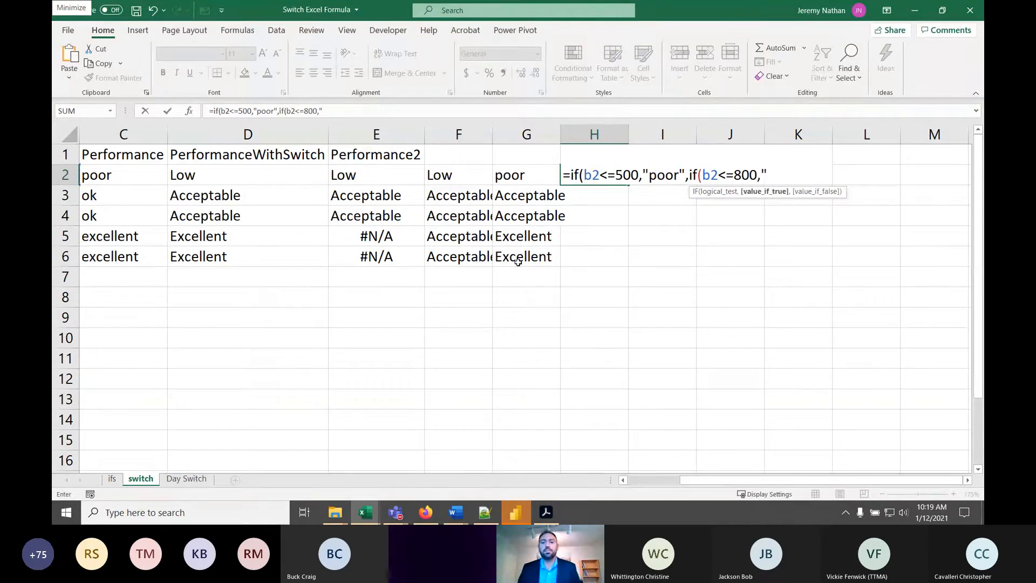
# - Give the nested IF "Ok" as value_if_true and "Excellent" as value_if_false, and commit the H2 formula
pyautogui.write('A')
pyautogui.press('BackSpace')
pyautogui.write('K')
pyautogui.press('BackSpace')
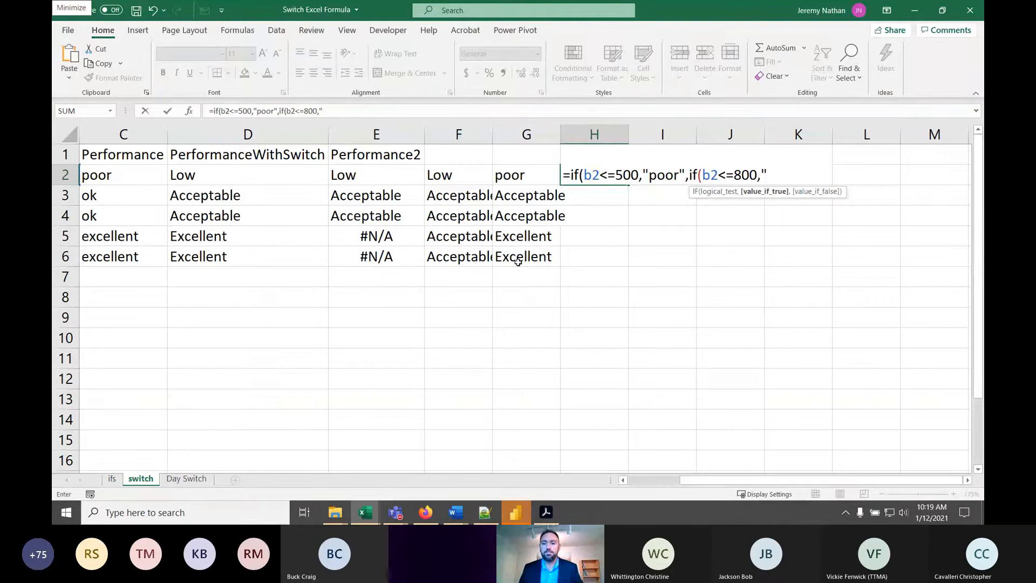
pyautogui.write('Ok",if')
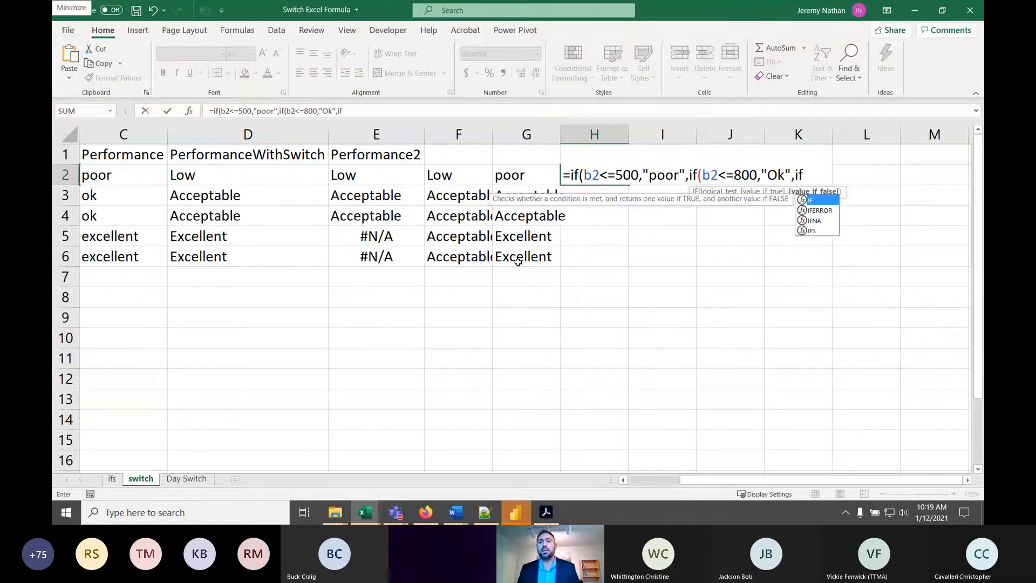
pyautogui.press('BackSpace')
pyautogui.press('BackSpace')
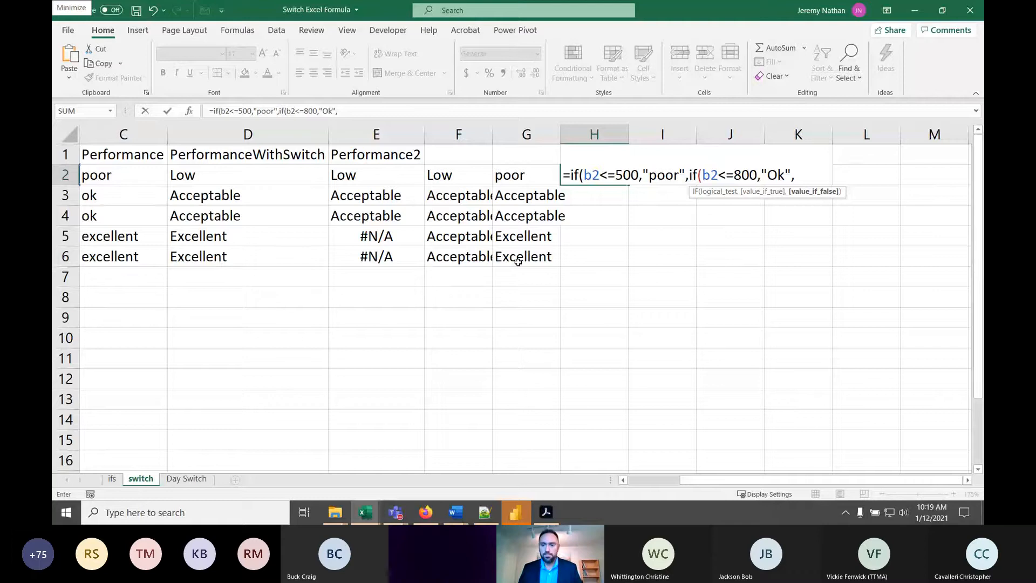
pyautogui.write('"Excellent')
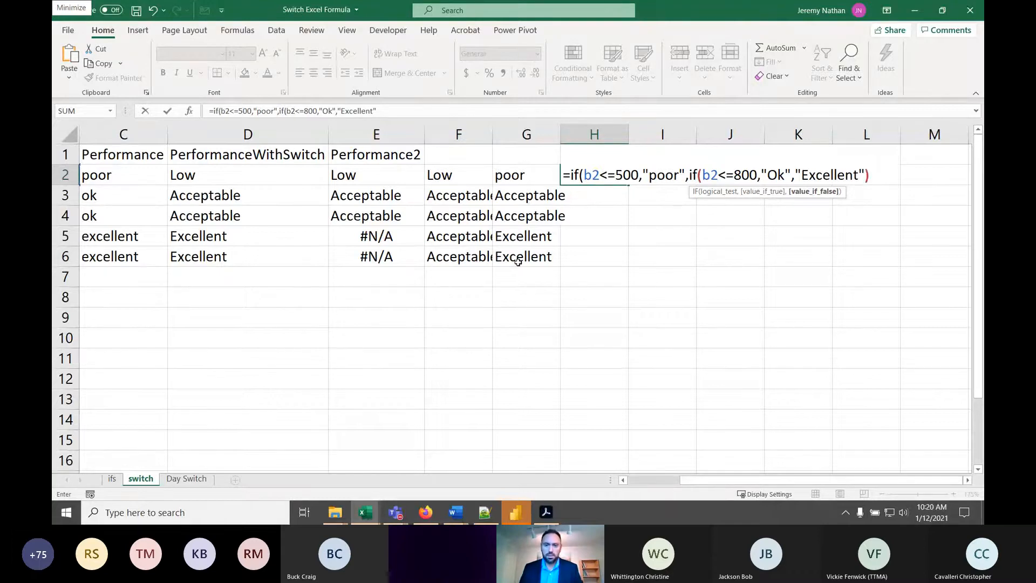
pyautogui.write('")')
pyautogui.press('Return')
pyautogui.press('Return')
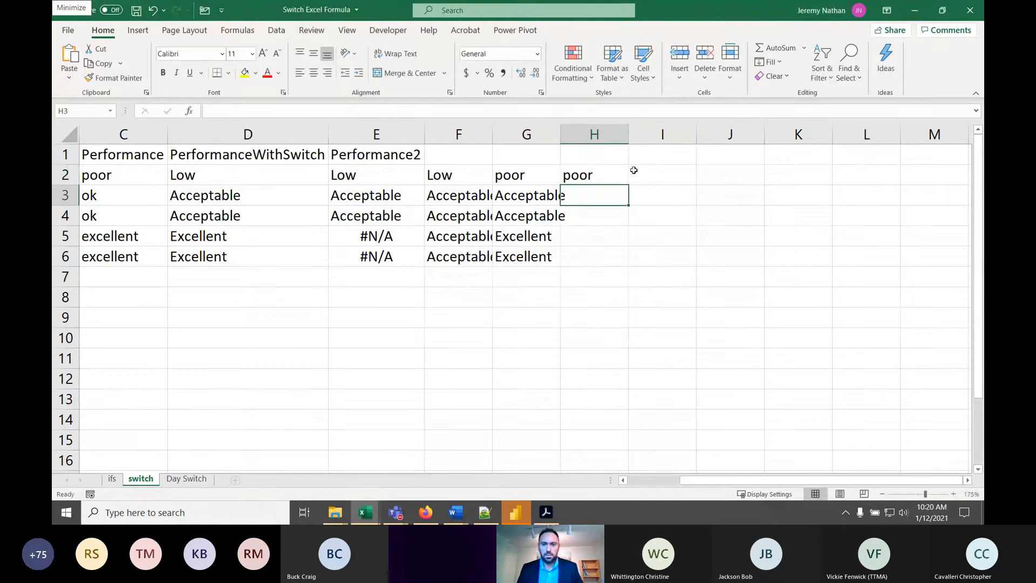
# - Fill the nested IF formula from H2 down to H6 and check the copies in H4 and H5
pyautogui.click(616, 174)
pyautogui.moveTo(629, 185); pyautogui.dragTo(621, 267)
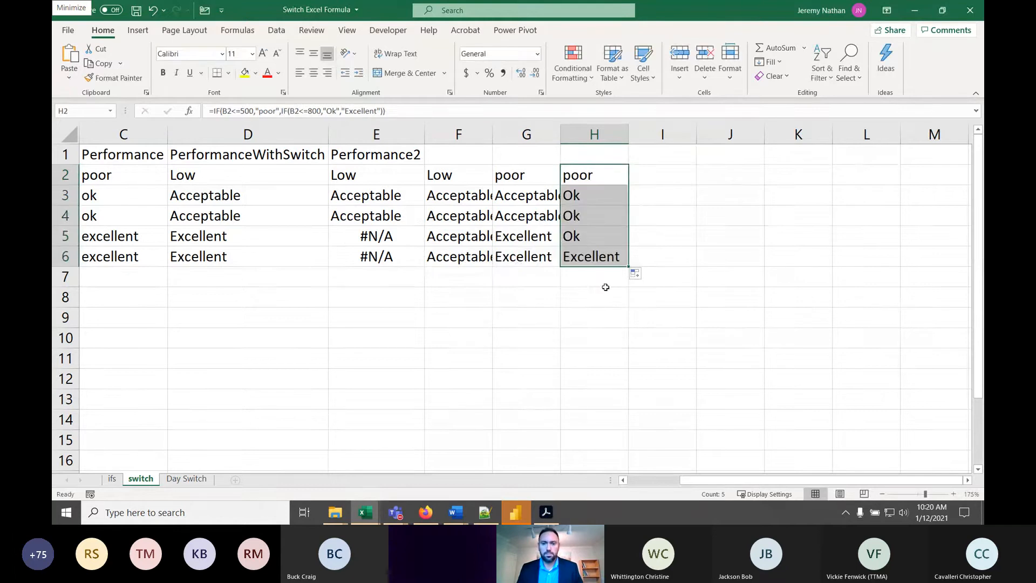
pyautogui.click(583, 237)
pyautogui.click(583, 215)
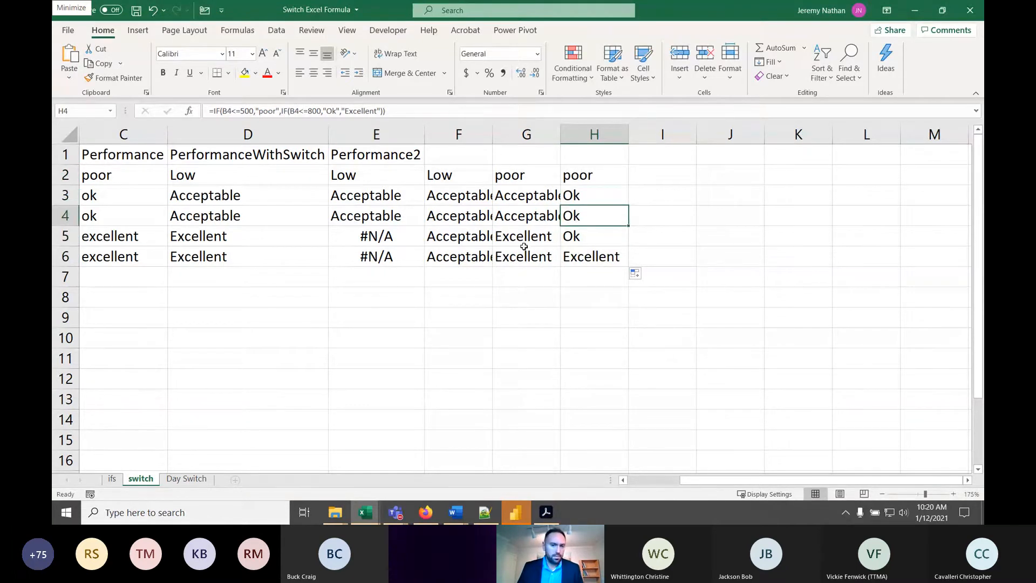
pyautogui.click(591, 244)
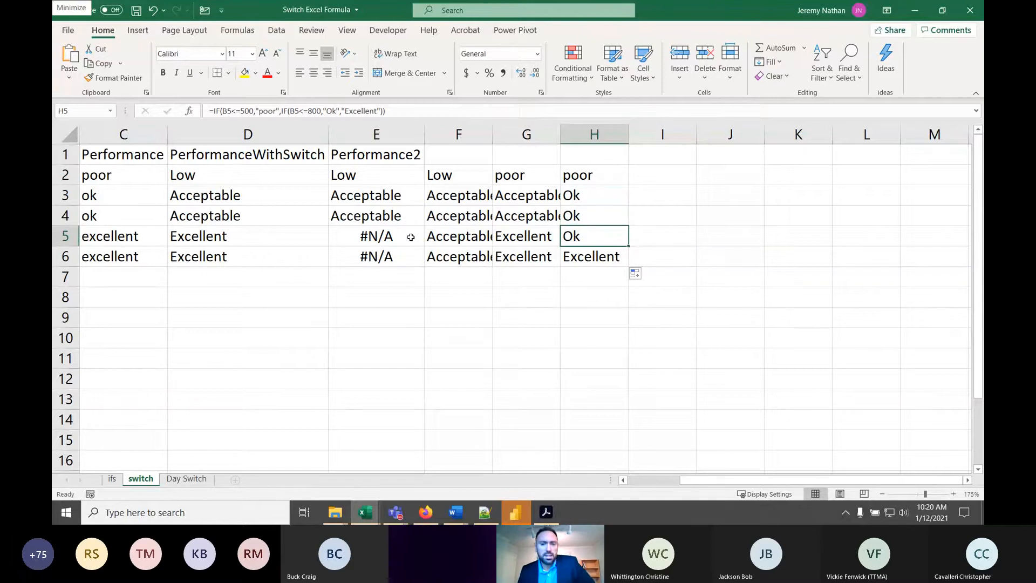
# - Change the nested logical test in H2 to B2<800 and fill the formula down to H6 again
pyautogui.doubleClick(593, 176)
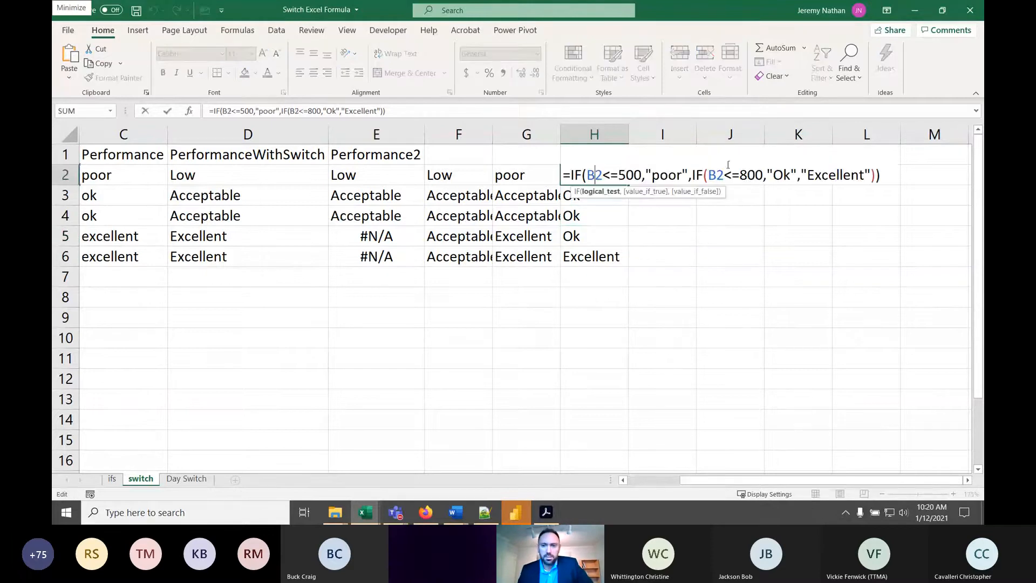
pyautogui.click(739, 174)
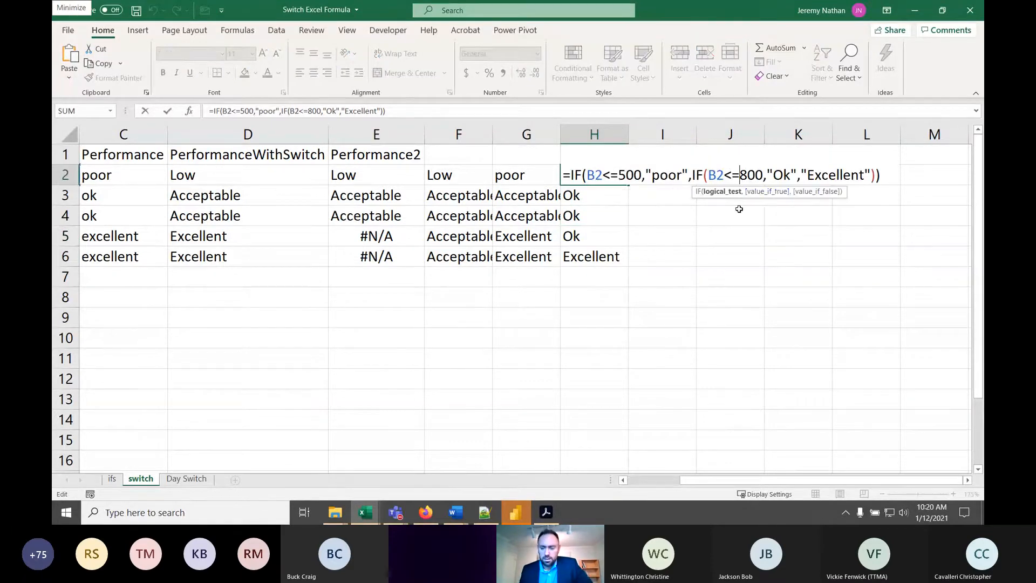
pyautogui.press('Return')
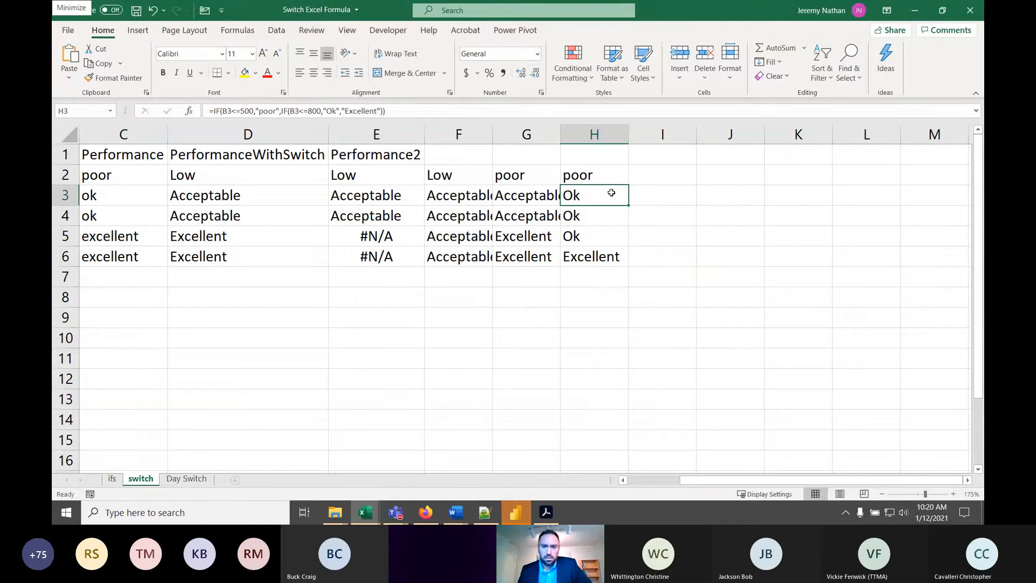
pyautogui.click(609, 176)
pyautogui.moveTo(629, 185); pyautogui.dragTo(629, 269)
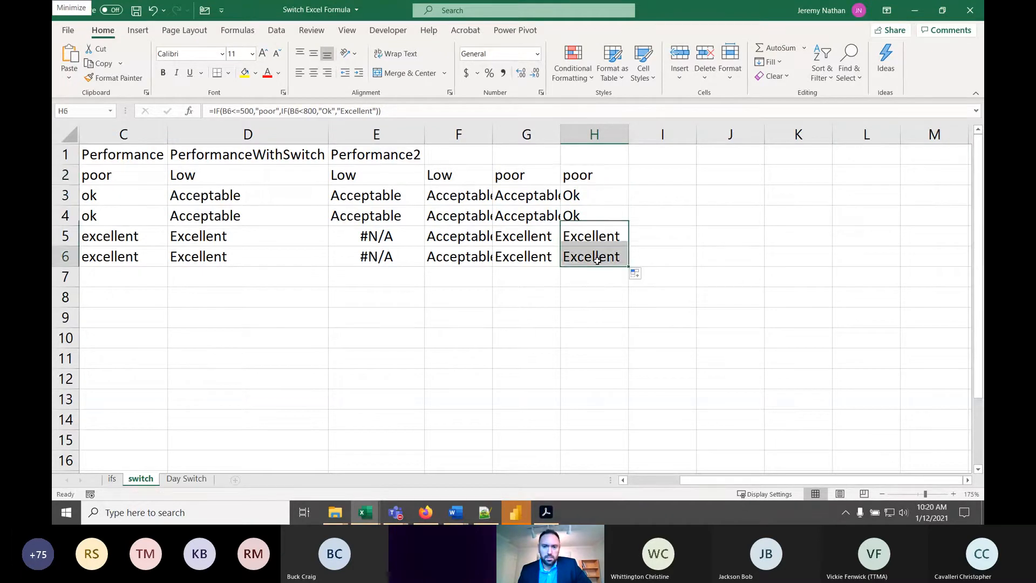
# - Examine the nested IF in H2 without changing it and compare it with the formulas in E2 and F2
pyautogui.doubleClick(598, 175)
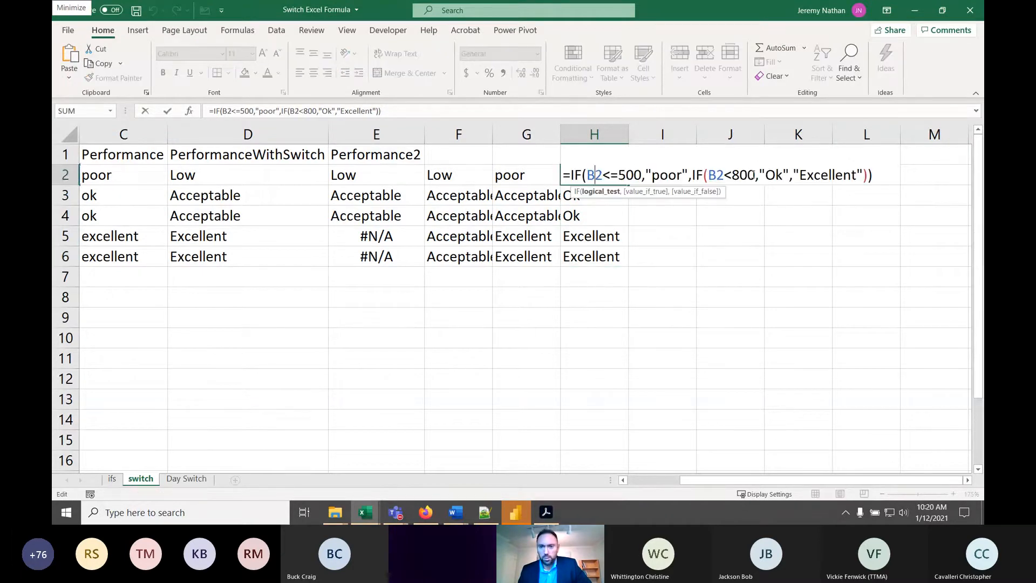
pyautogui.click(701, 179)
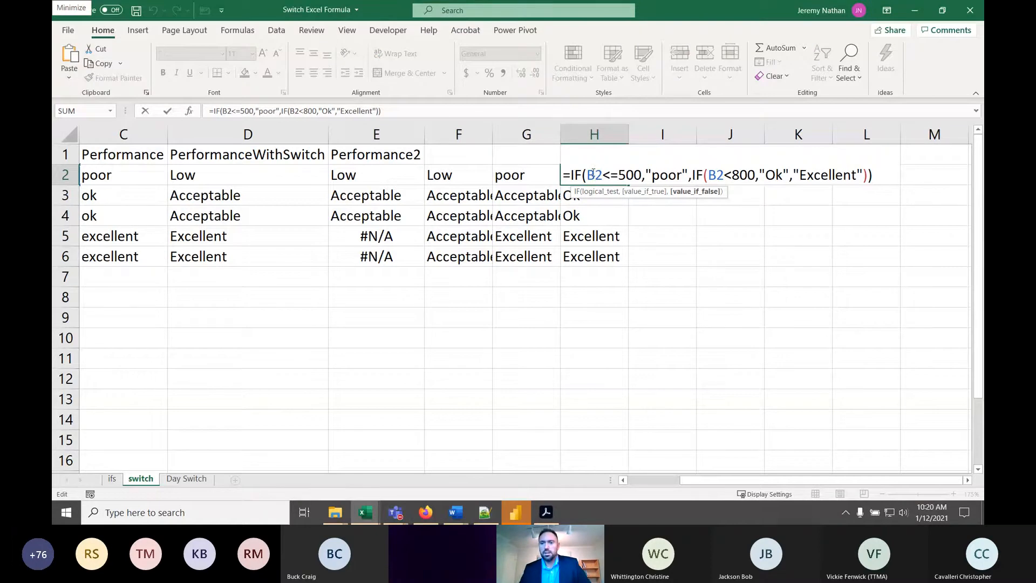
pyautogui.hotkey('ctrl', 'Return')
pyautogui.click(380, 172)
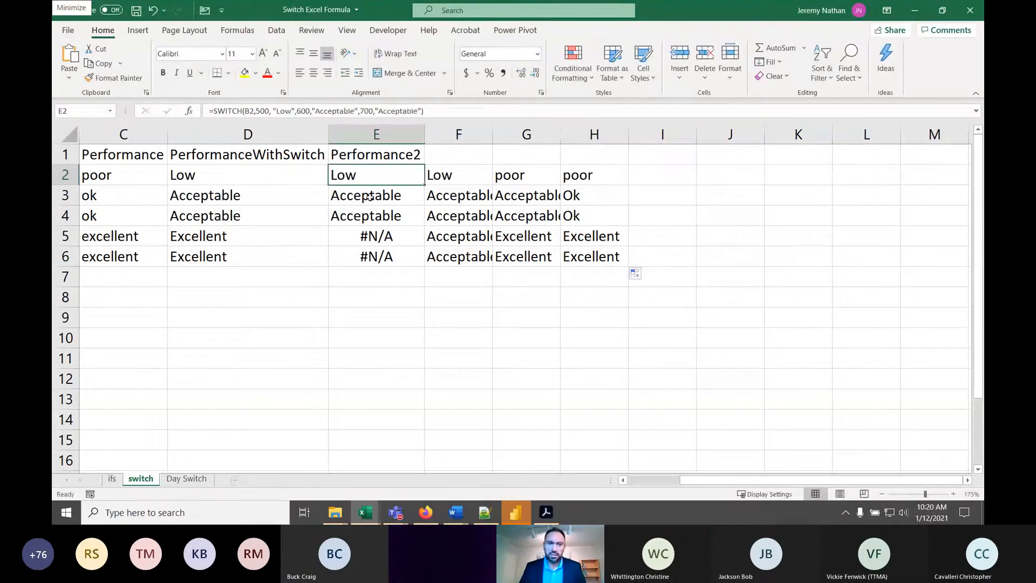
pyautogui.click(469, 175)
# - Examine the IFS formula in G2 argument by argument, covering all three logical tests and their value_if_true results, without changing it
pyautogui.click(525, 174)
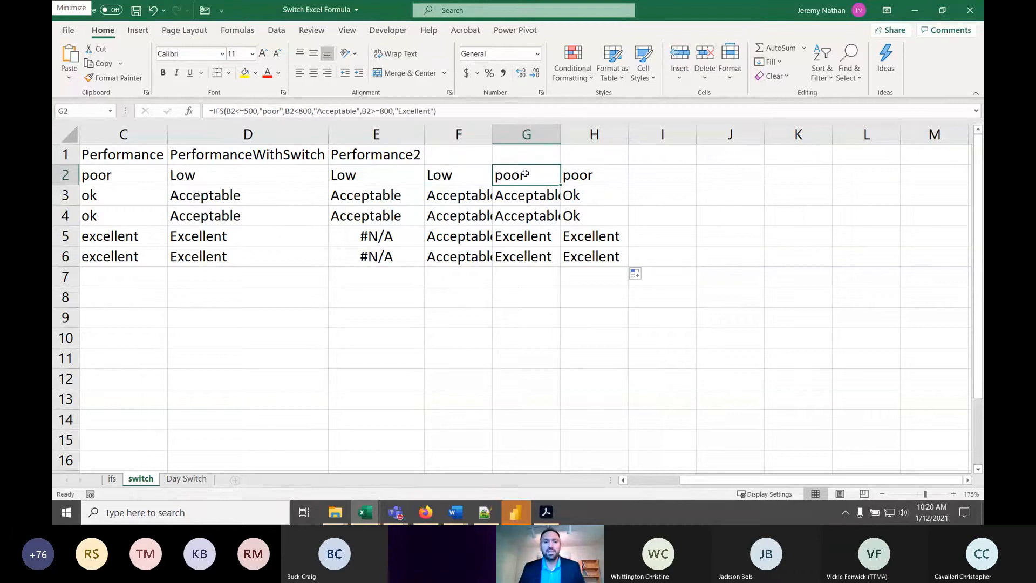
pyautogui.doubleClick(526, 175)
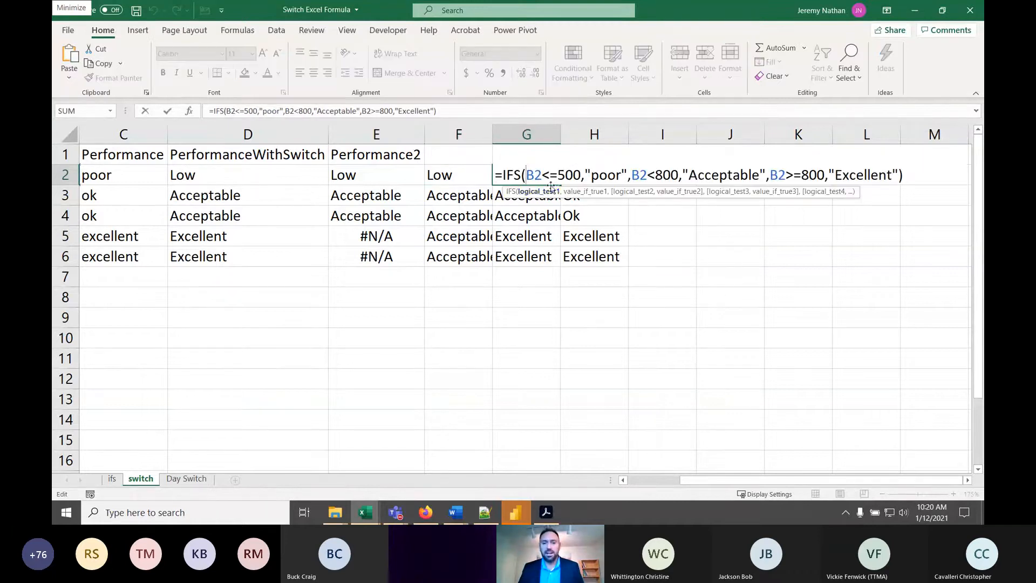
pyautogui.click(583, 191)
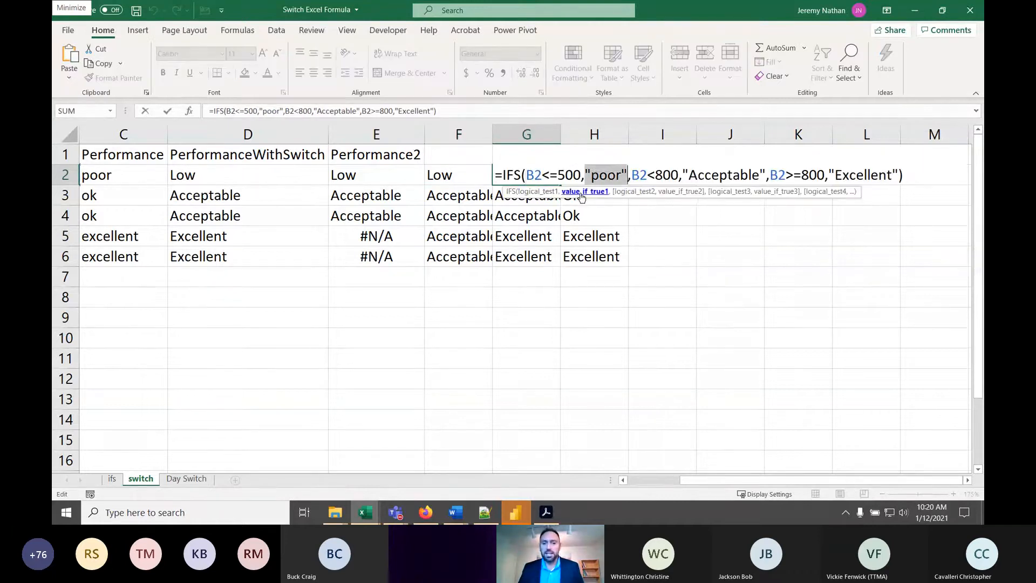
pyautogui.click(622, 193)
pyautogui.click(670, 192)
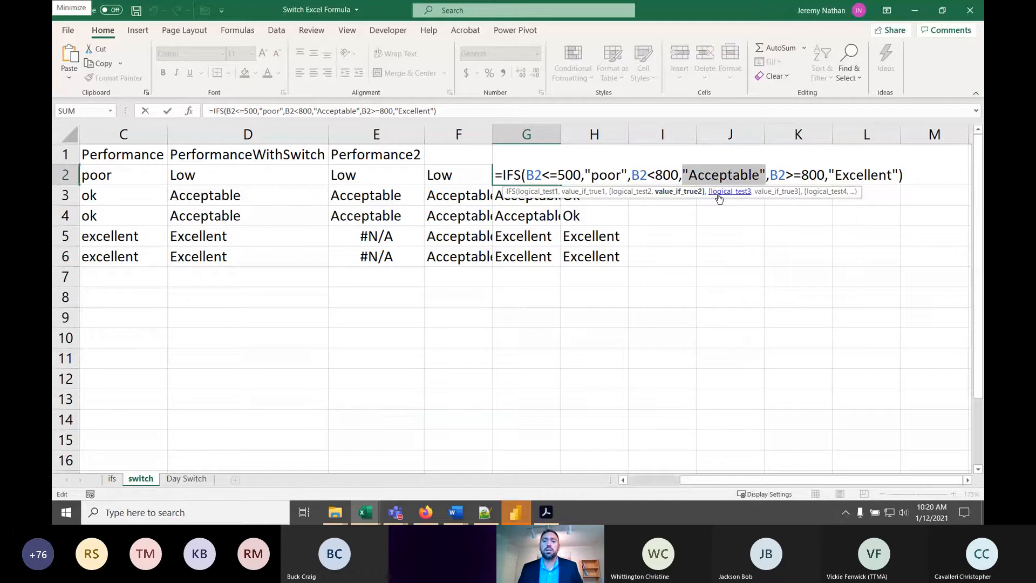
pyautogui.click(719, 193)
pyautogui.click(776, 193)
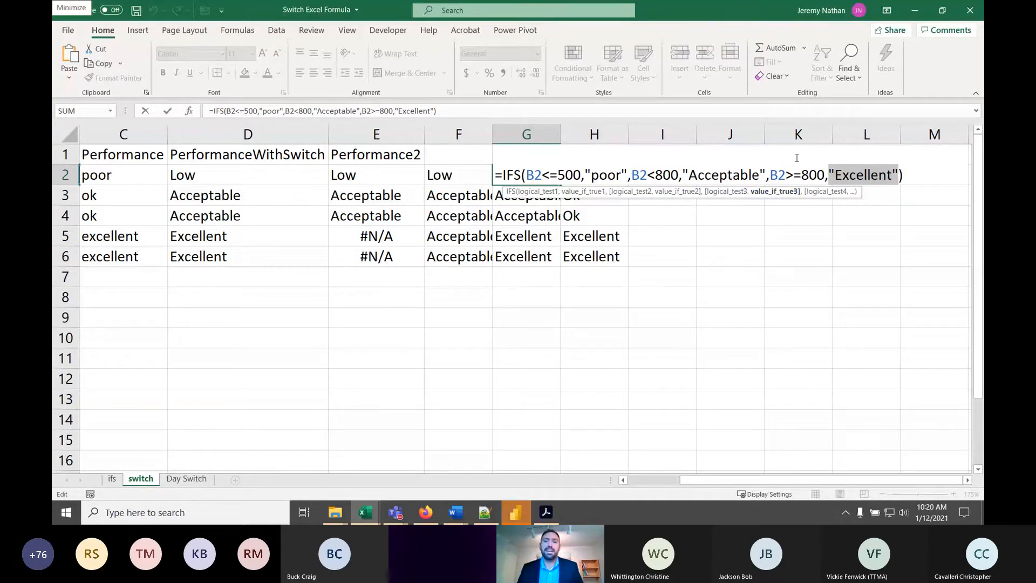
pyautogui.click(899, 176)
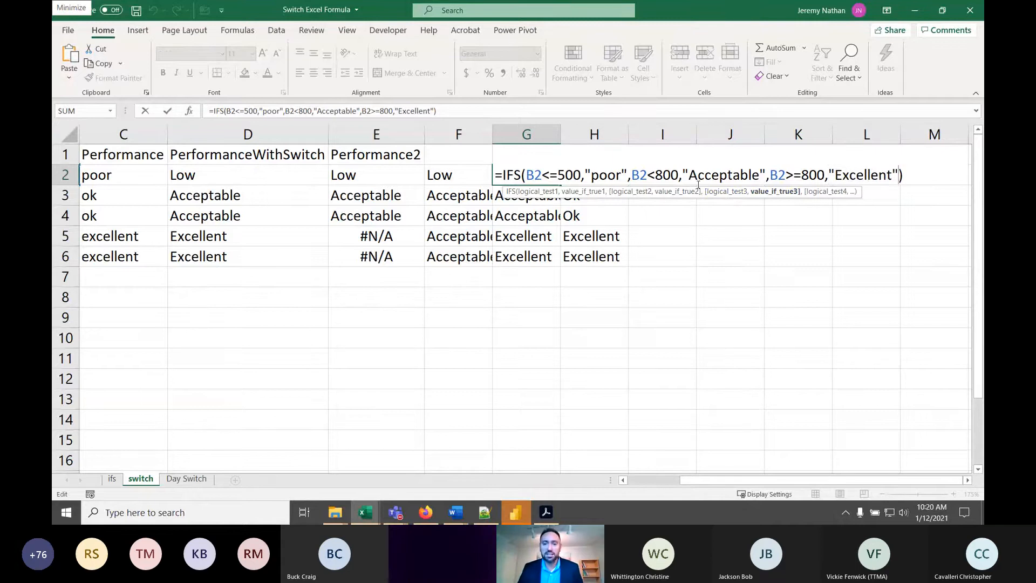
pyautogui.moveTo(825, 175); pyautogui.dragTo(802, 176)
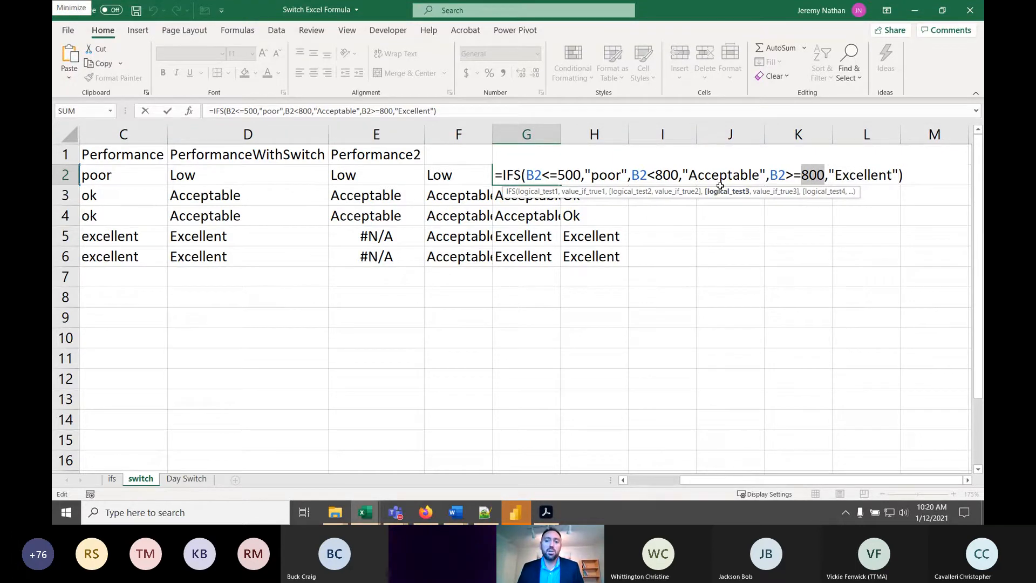
pyautogui.press('Left')
pyautogui.press('Left')
pyautogui.press('Left')
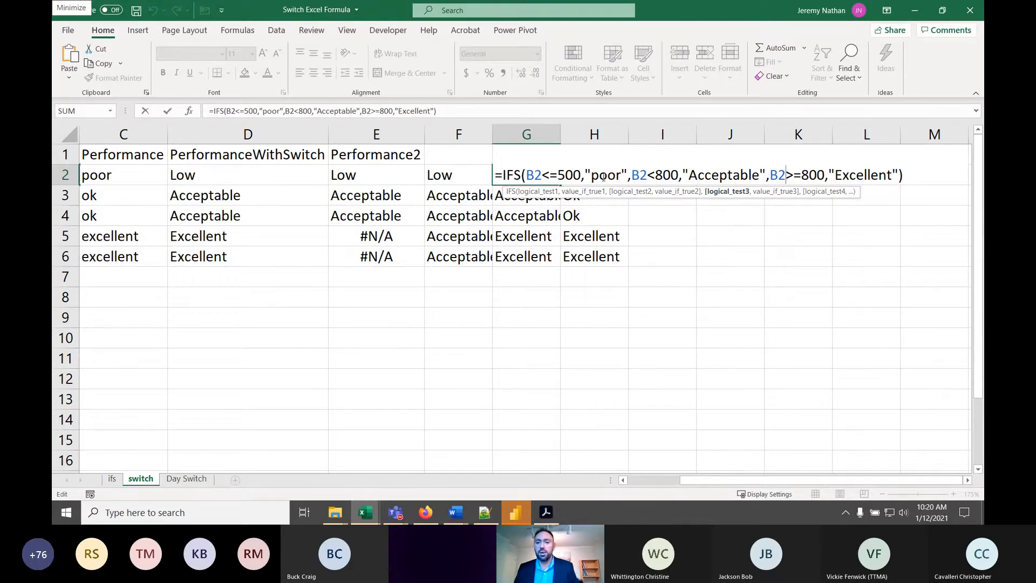
pyautogui.press('Return')
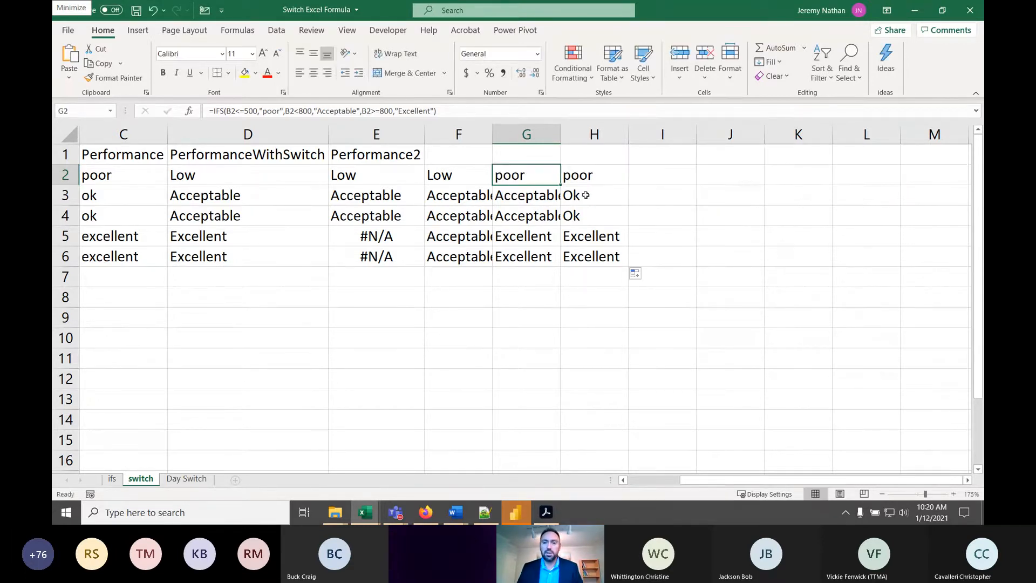
# - Enter the <> operator in I2 and label it "Not equal to" in I1
pyautogui.click(652, 182)
pyautogui.write('<>')
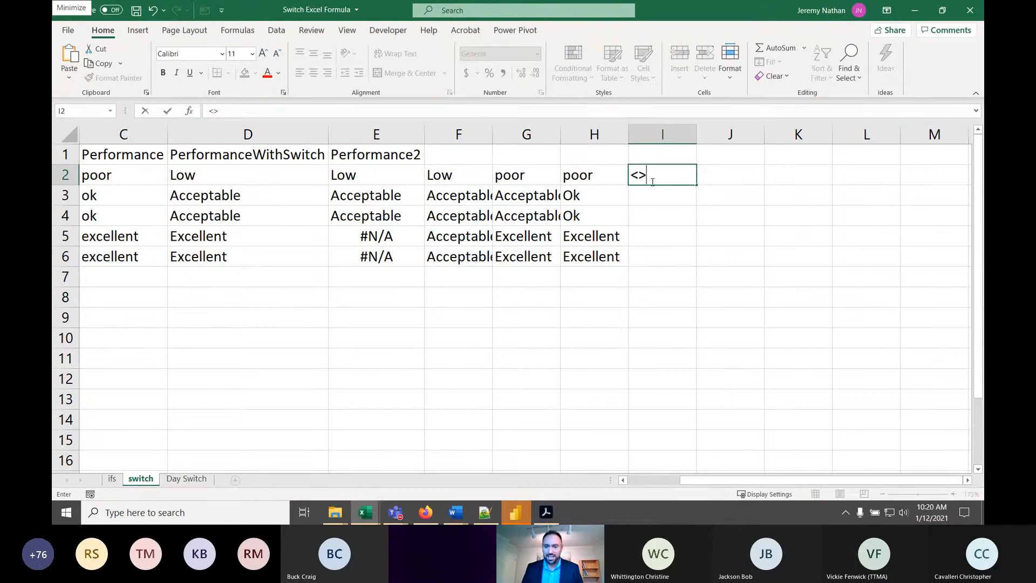
pyautogui.press('Return')
pyautogui.press('Up')
pyautogui.press('Up')
pyautogui.write('Not equal')
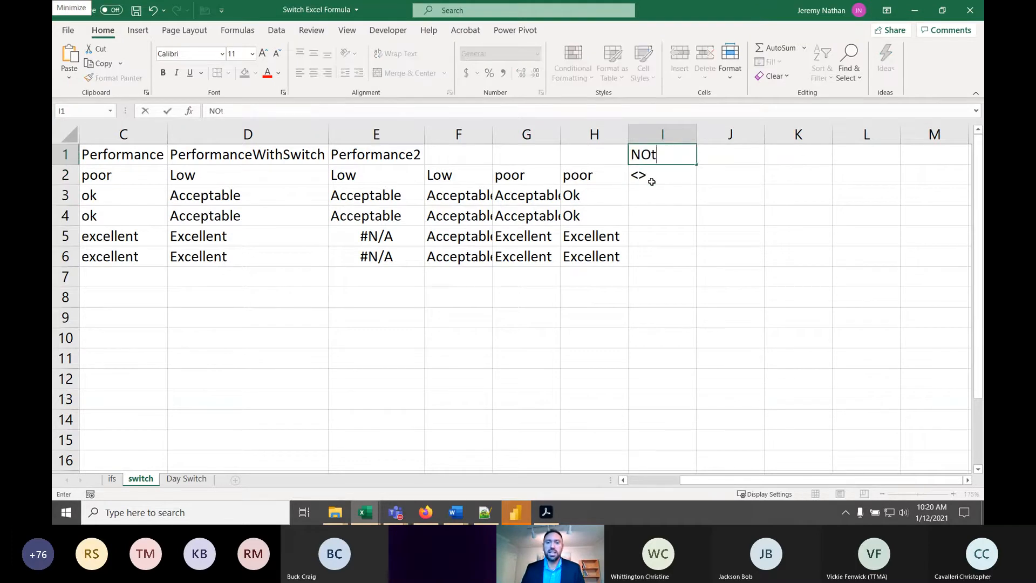
pyautogui.write(' to')
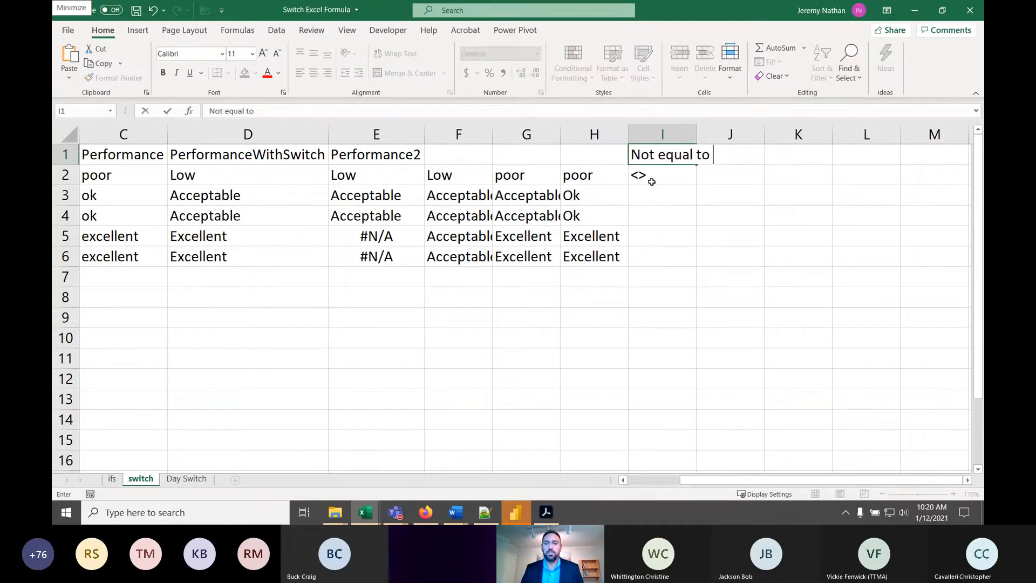
pyautogui.hotkey('shift', 'Home')
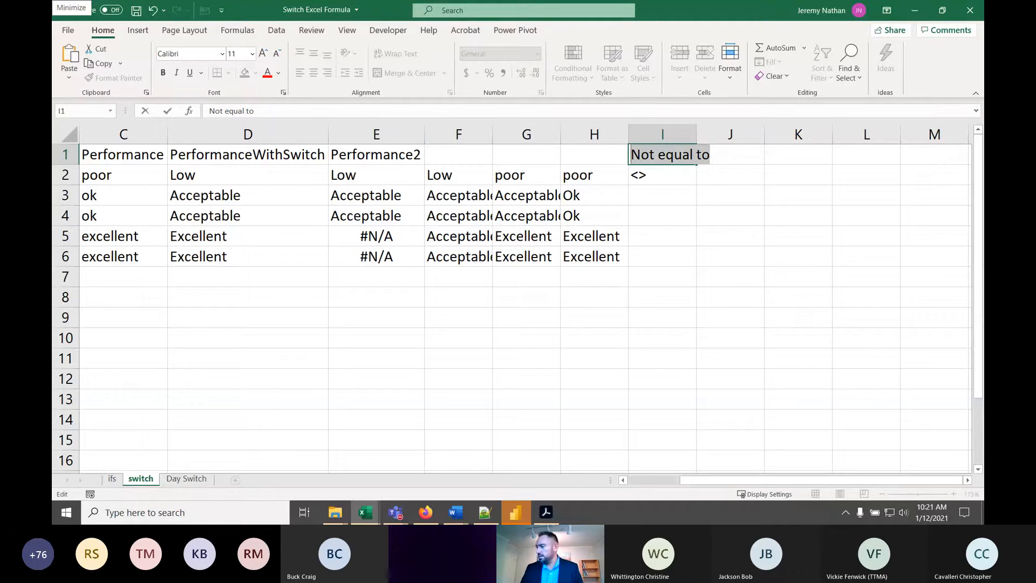
pyautogui.hotkey('alt', 'Tab')
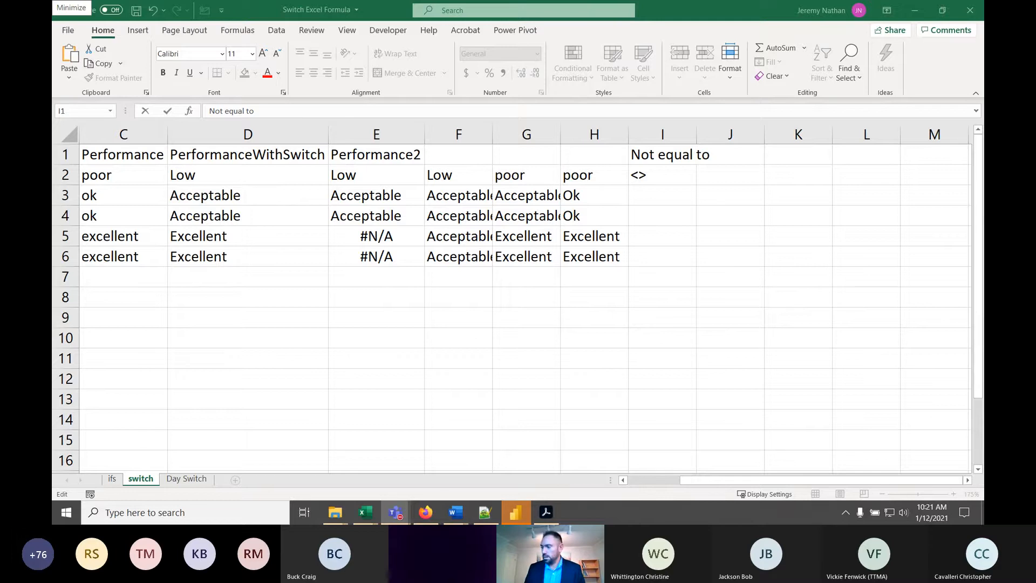
# - Change the first logical test of the IFS formula in G2 to B2<=-500
pyautogui.click(517, 174)
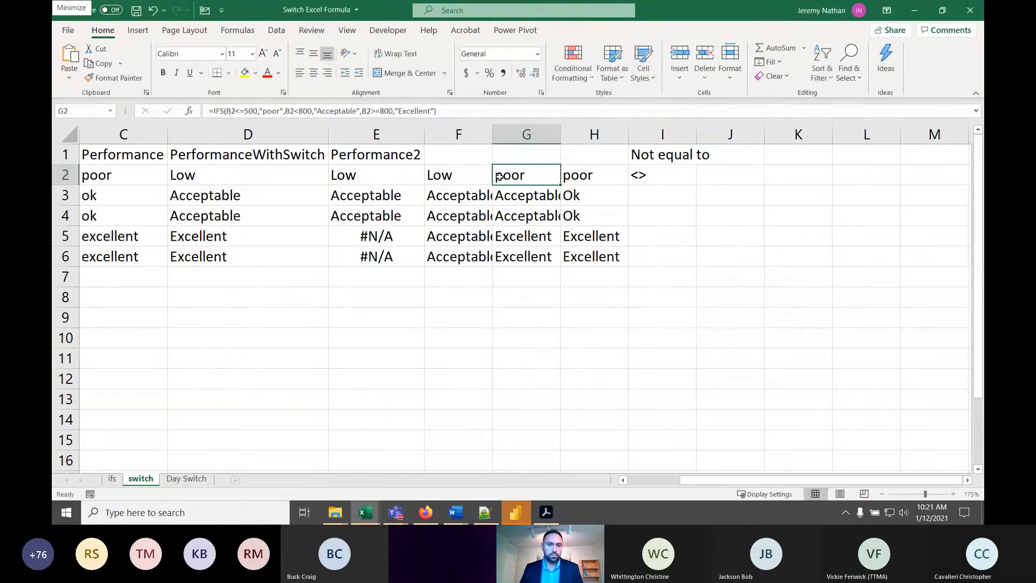
pyautogui.click(246, 107)
pyautogui.write('-')
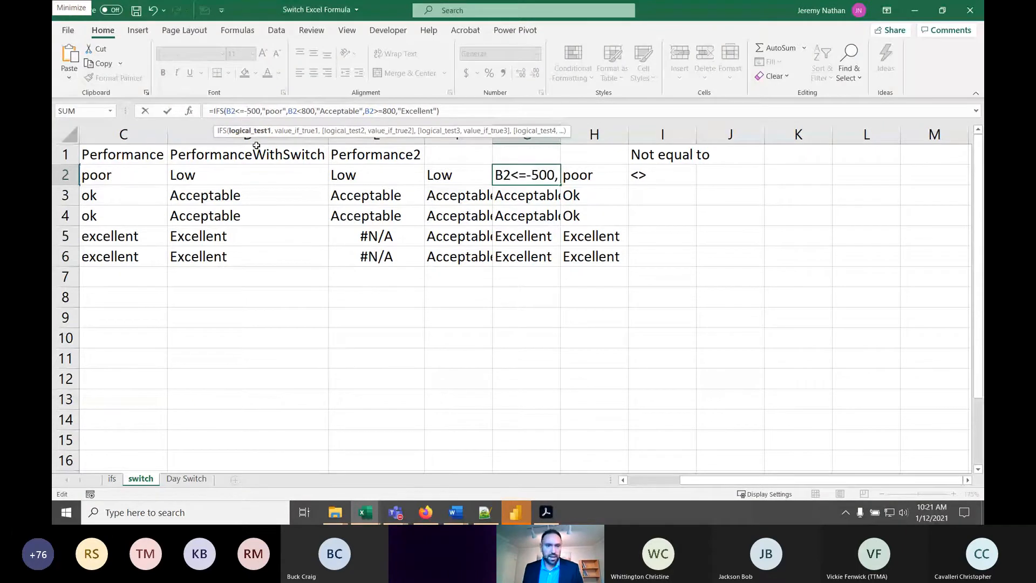
pyautogui.press('Return')
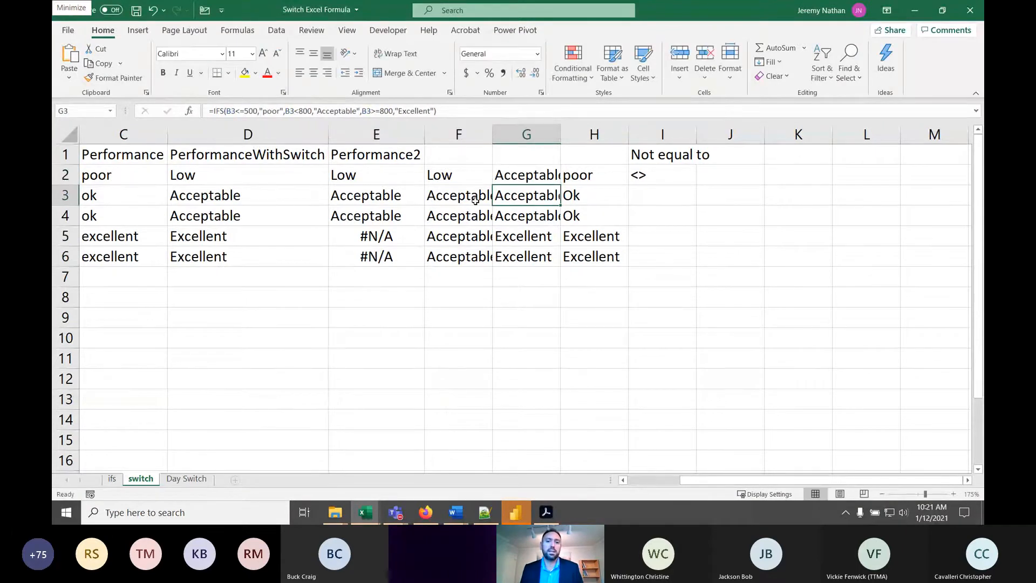
# - Set the units in B2 to -1000 and check the IFS formula in G2 against that value
pyautogui.press('Up')
pyautogui.press('Left')
pyautogui.press('Left')
pyautogui.press('Left')
pyautogui.press('Left')
pyautogui.press('Left')
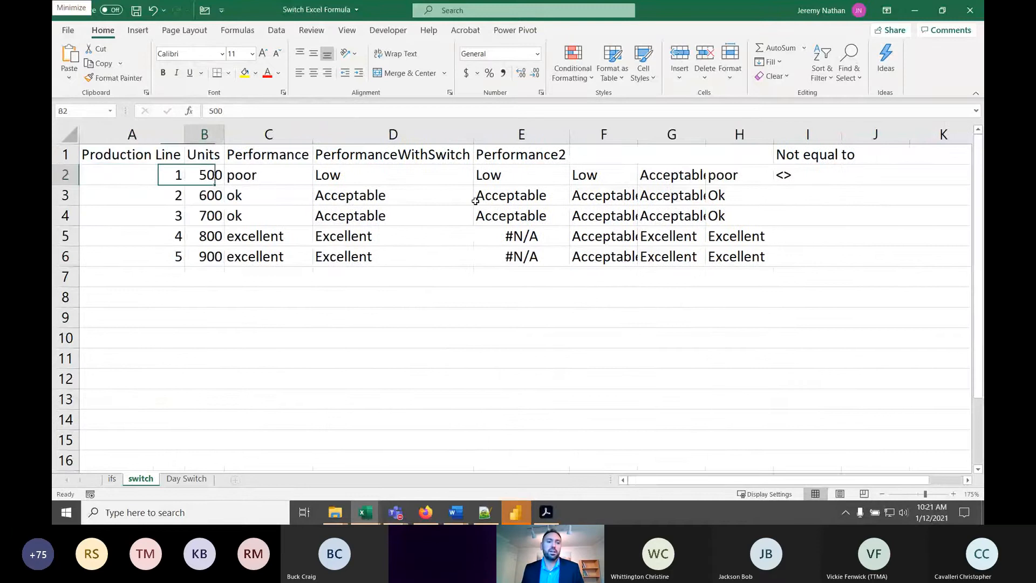
pyautogui.write('-1000')
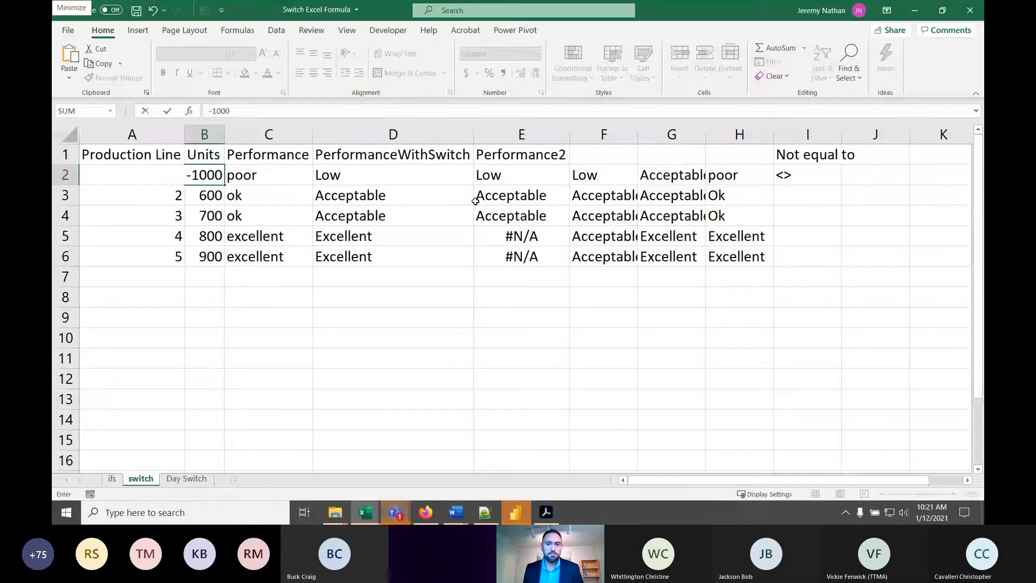
pyautogui.press('Return')
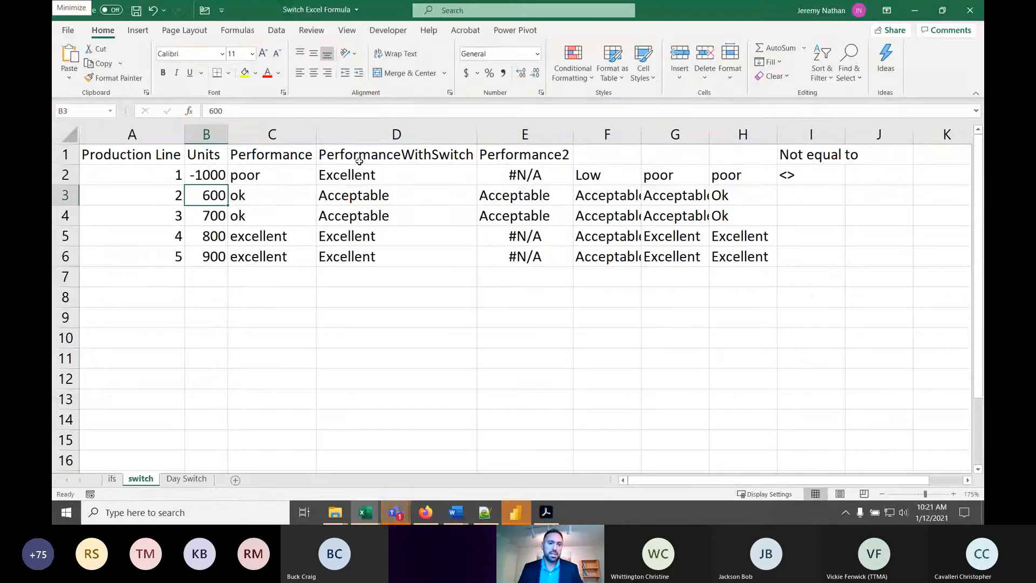
pyautogui.click(674, 175)
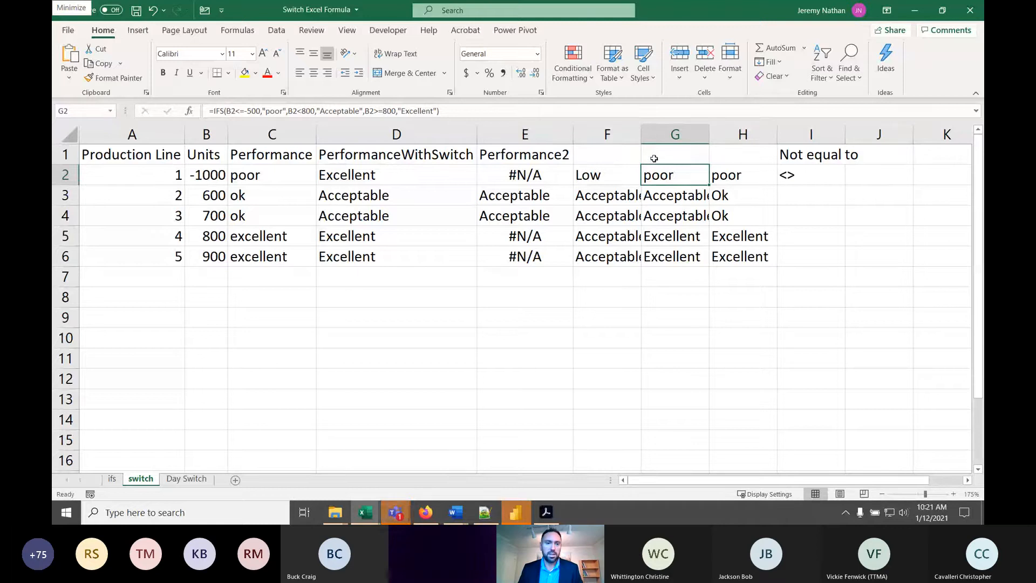
pyautogui.doubleClick(692, 172)
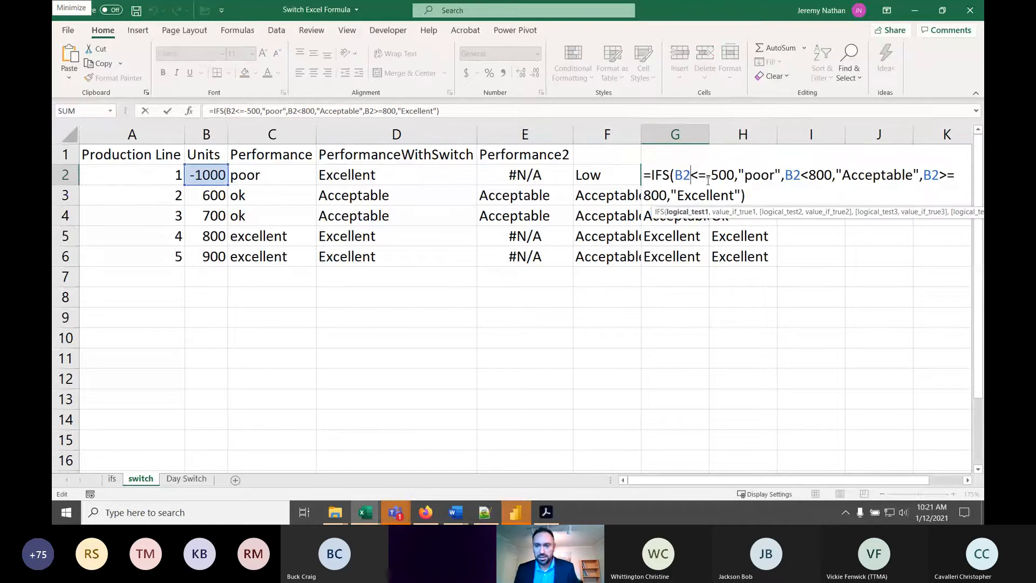
pyautogui.click(735, 176)
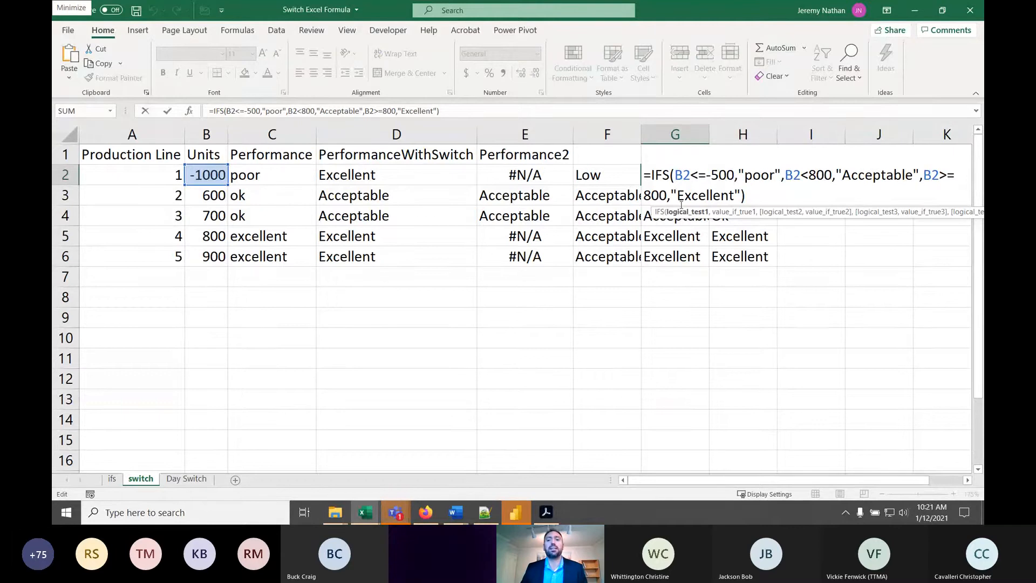
pyautogui.press('Escape')
# - Set the units in B2 to 1 and check the IFS formula in G2 against that value
pyautogui.click(210, 174)
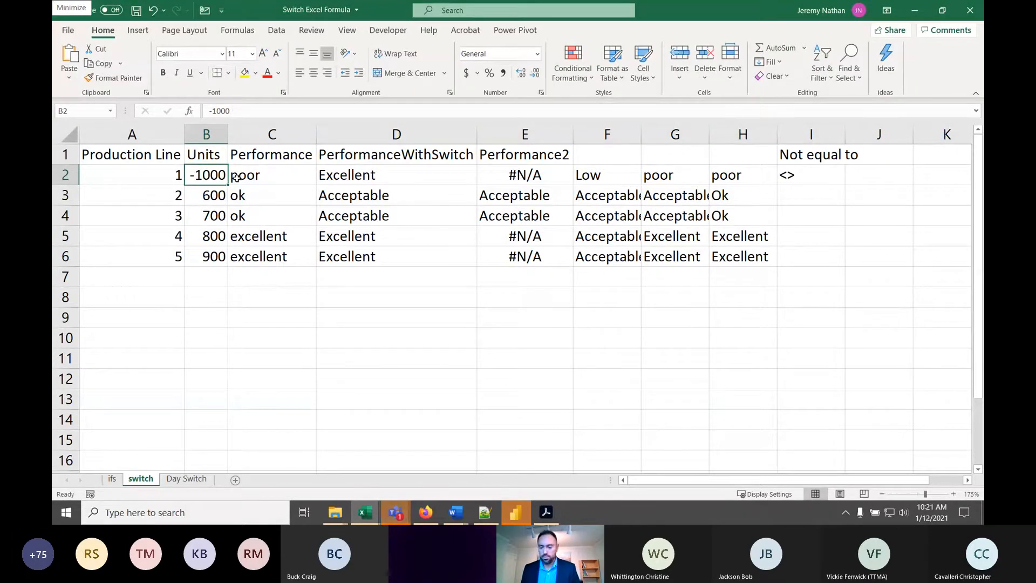
pyautogui.write('1')
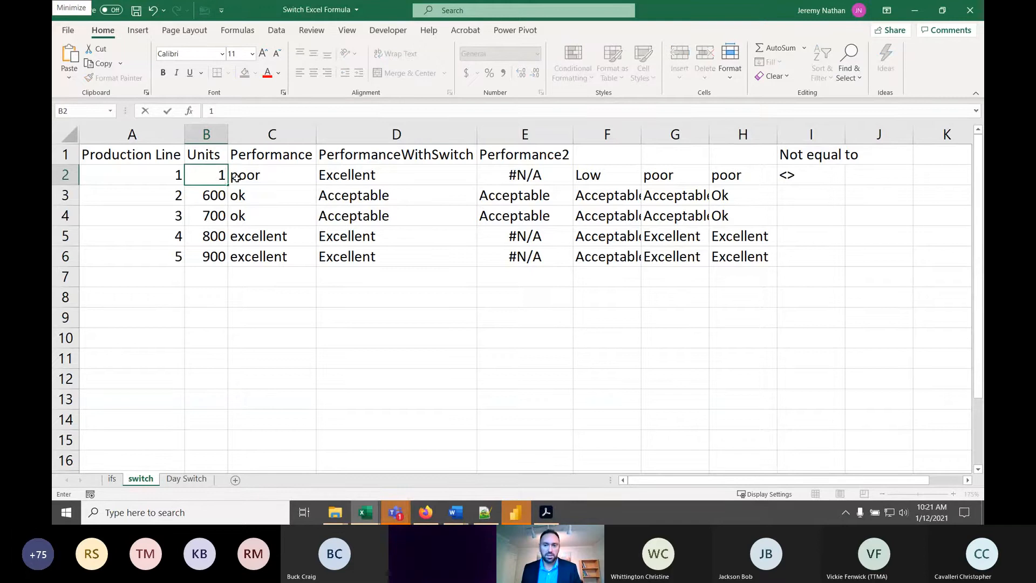
pyautogui.press('Return')
pyautogui.click(687, 173)
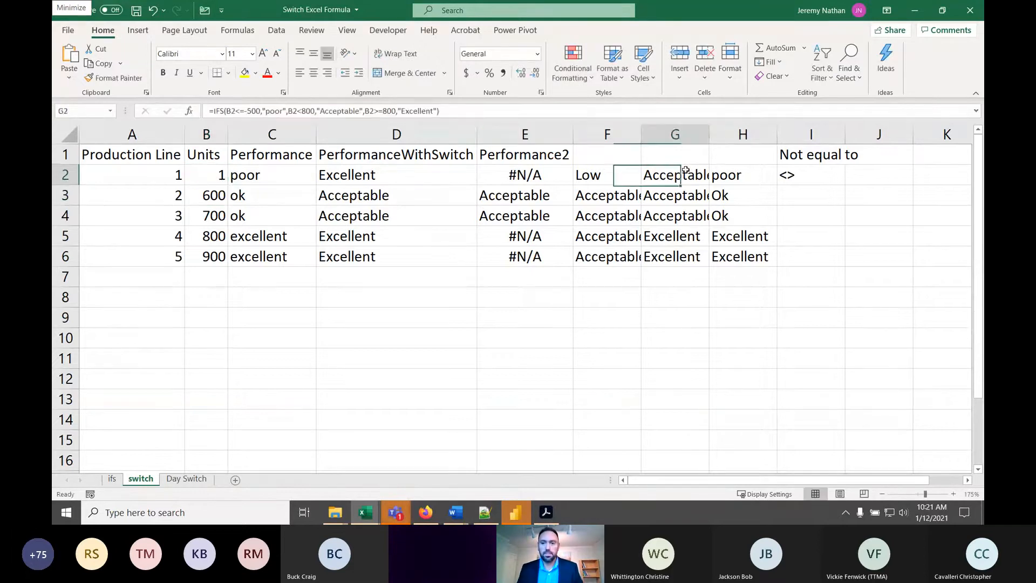
pyautogui.doubleClick(683, 174)
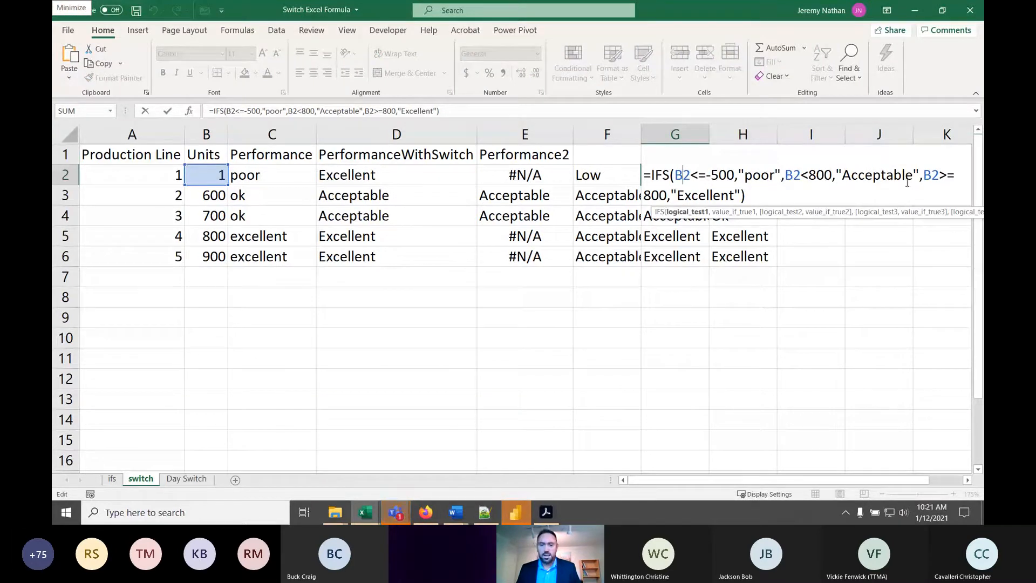
pyautogui.press('Escape')
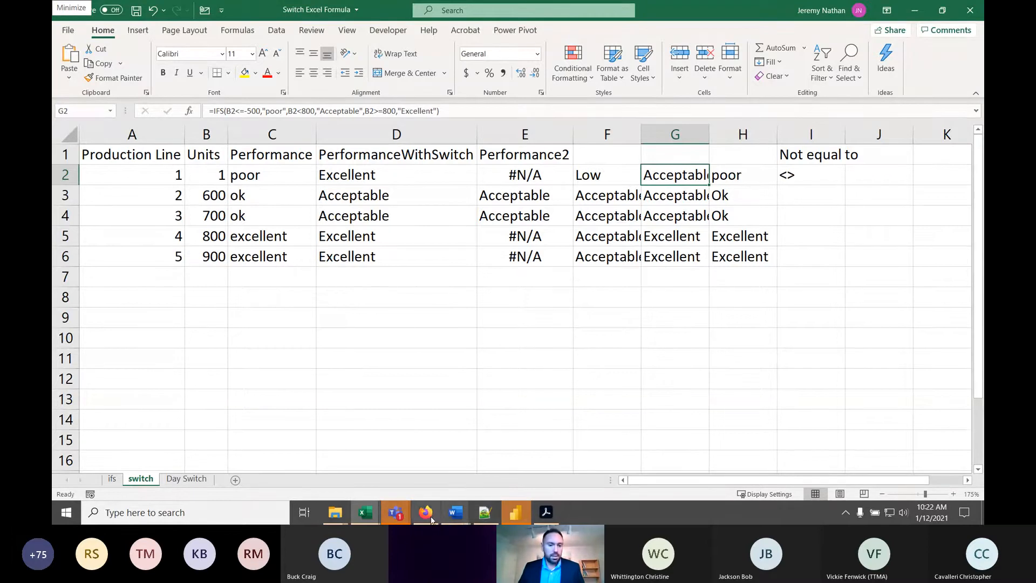
# - Switch to the SWITCH syntax notes in Notepad++ and review the expression, value1 and result1 arguments
pyautogui.click(485, 512)
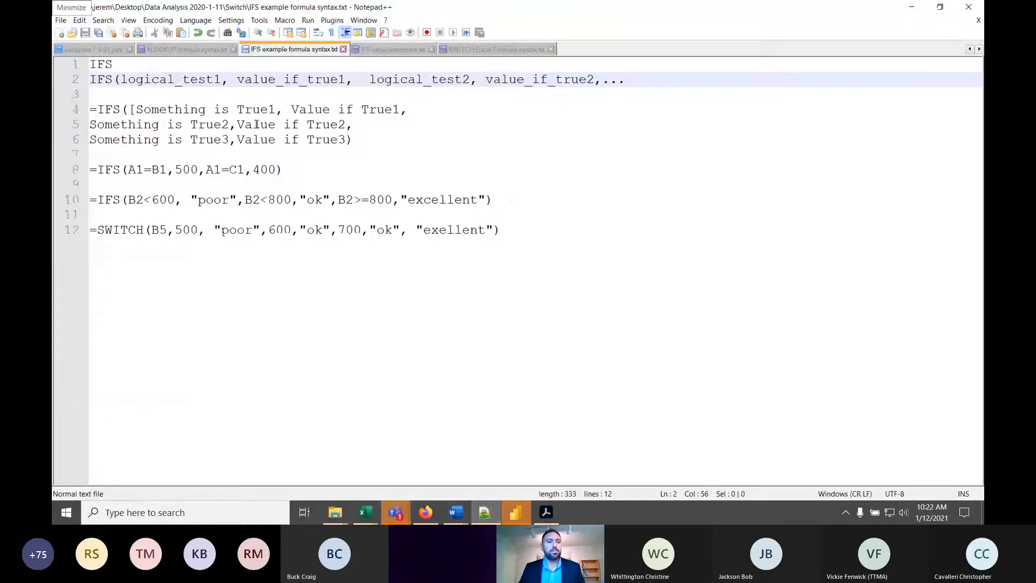
pyautogui.click(496, 49)
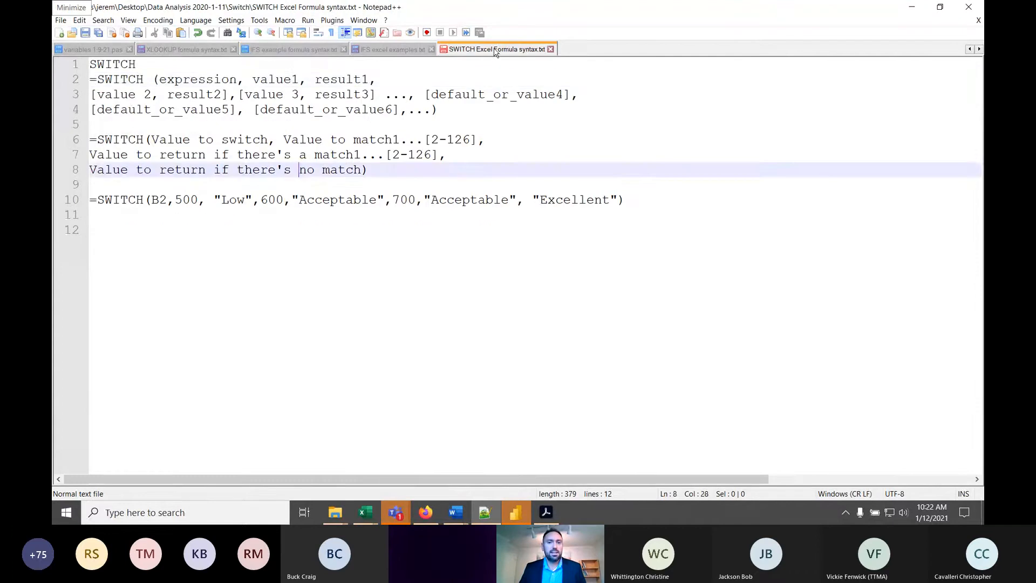
pyautogui.click(230, 81)
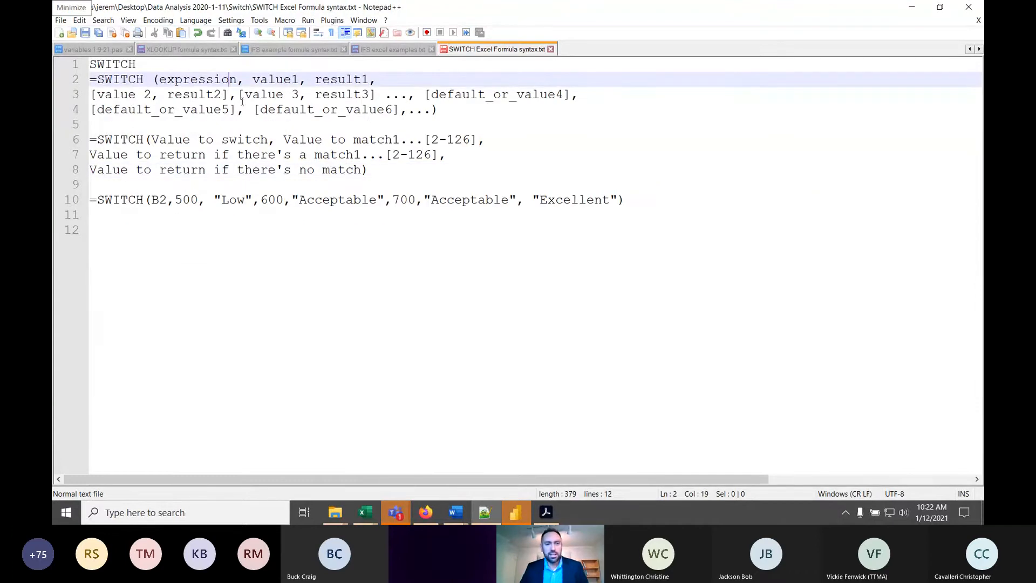
pyautogui.moveTo(237, 80); pyautogui.dragTo(176, 79)
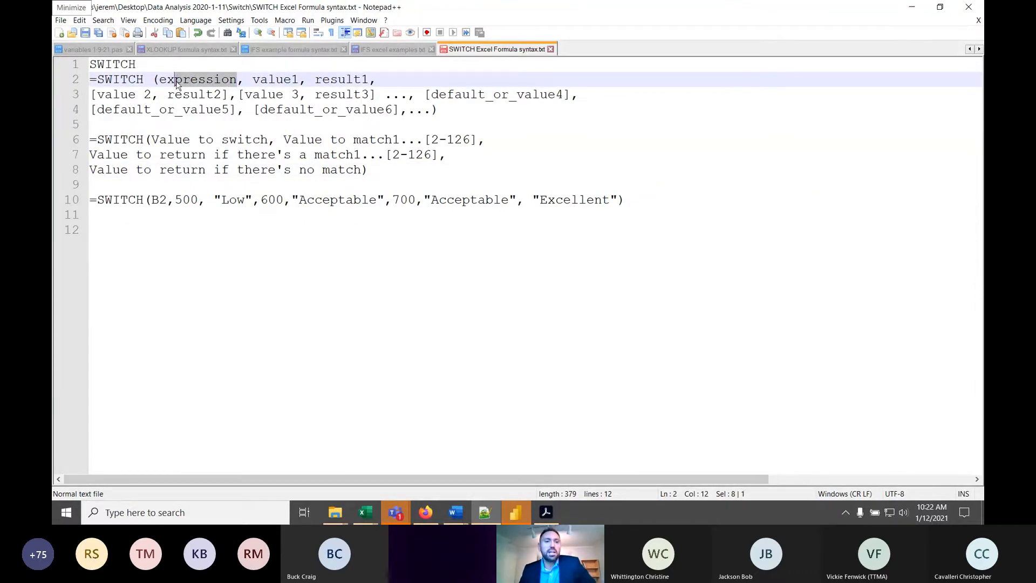
pyautogui.click(270, 79)
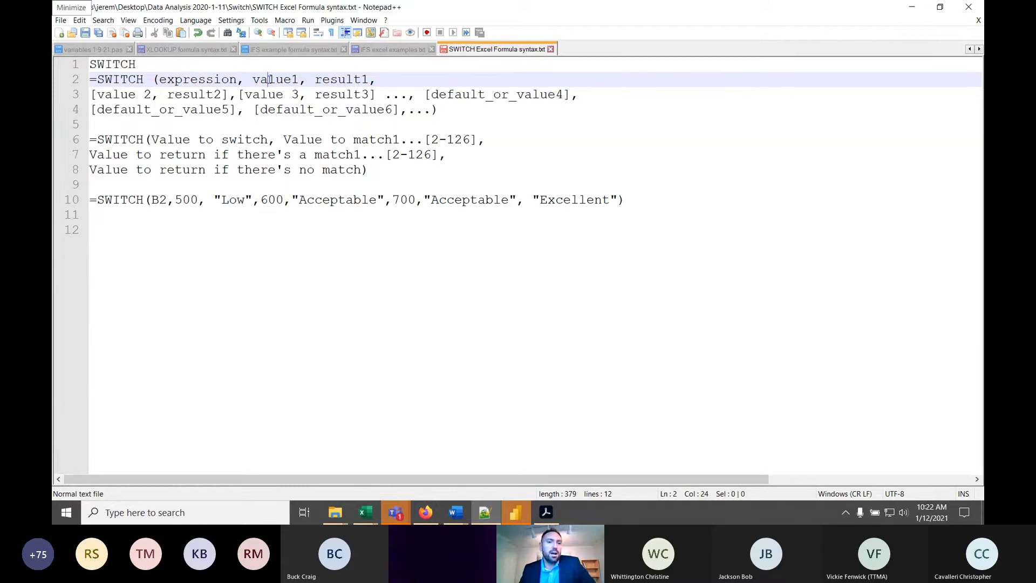
pyautogui.click(370, 79)
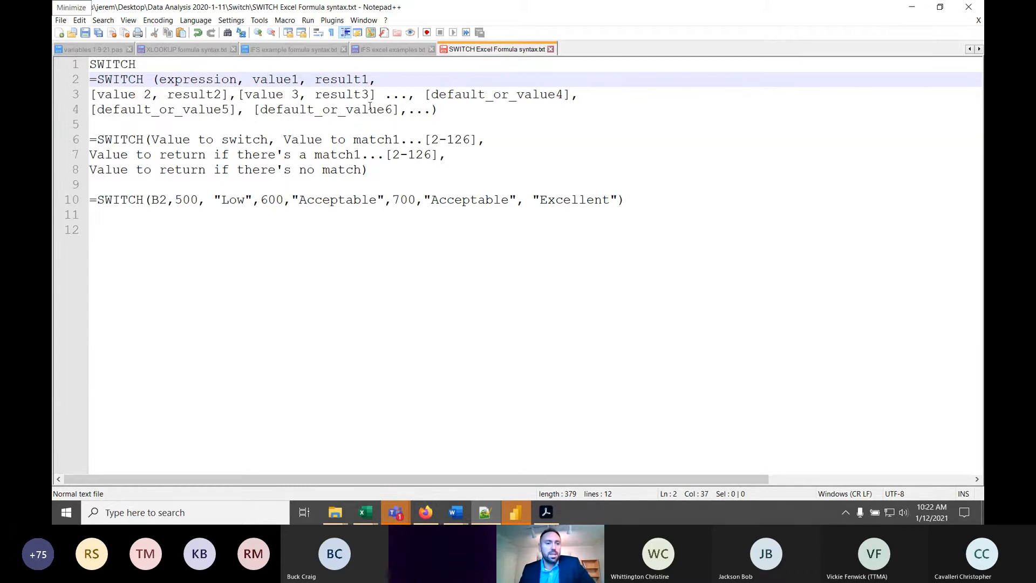
# - Review the start of the example SWITCH formula on line 10 and remove the space before "Low"
pyautogui.click(127, 199)
pyautogui.click(164, 200)
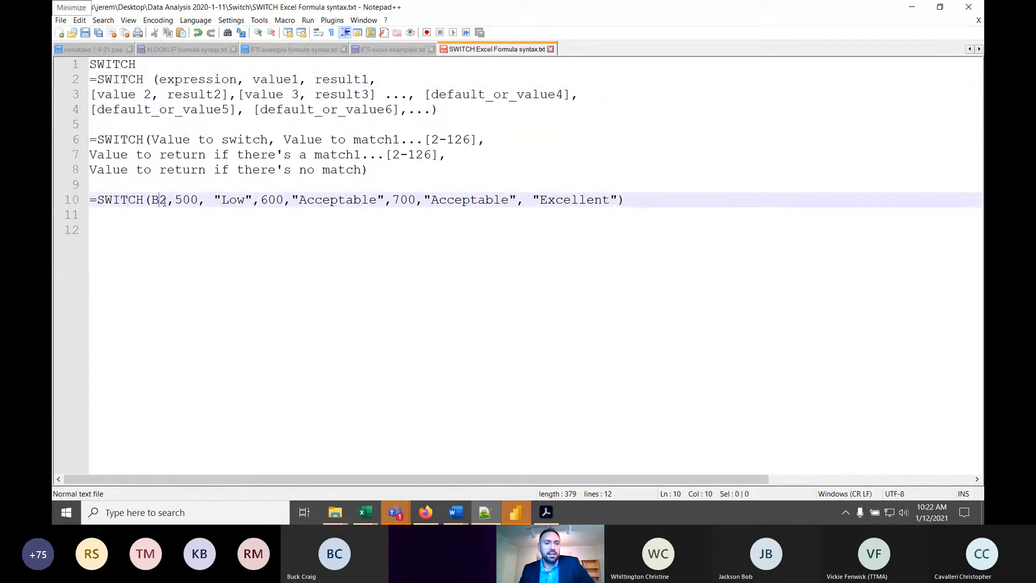
pyautogui.doubleClick(160, 200)
pyautogui.click(189, 200)
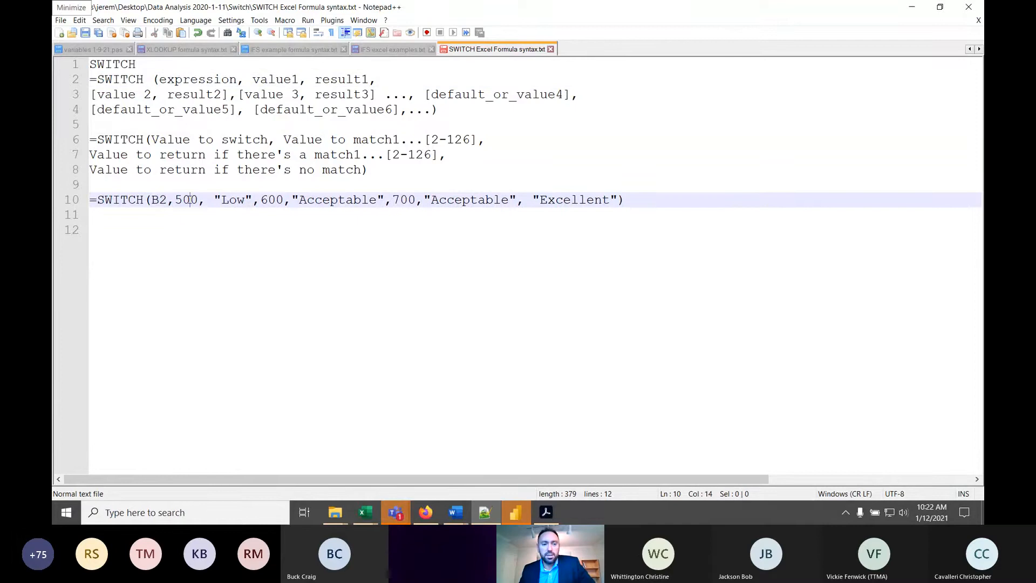
pyautogui.click(208, 201)
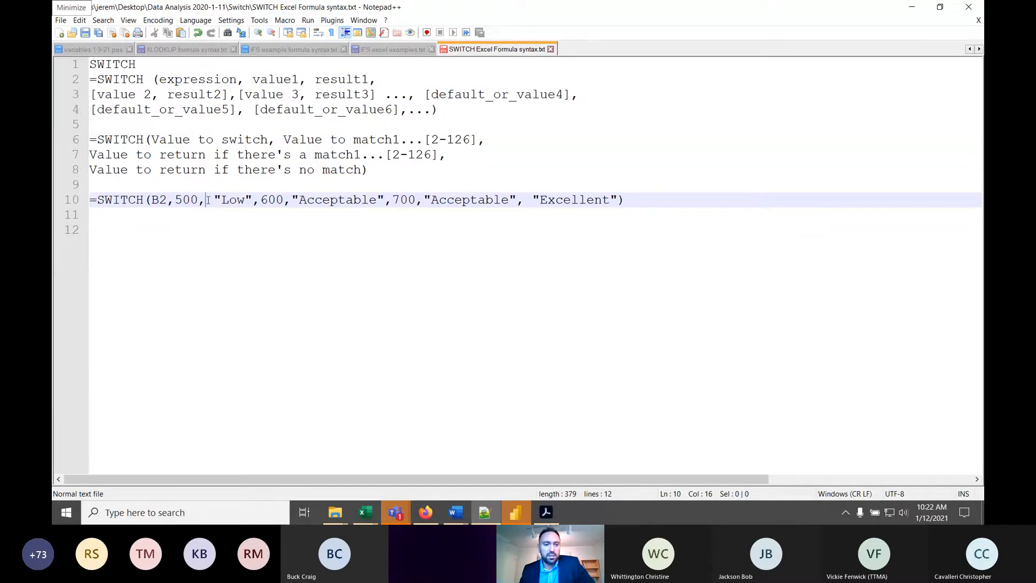
pyautogui.press('Delete')
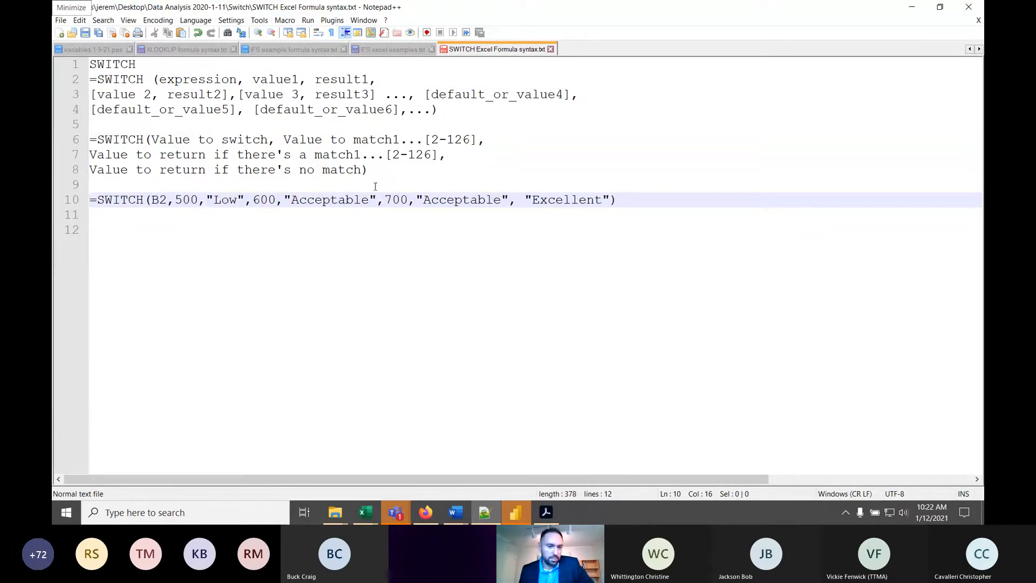
# - Examine the example formula's value and result pairs and its "Excellent" default, comparing them with the optional default arguments in the syntax
pyautogui.click(309, 195)
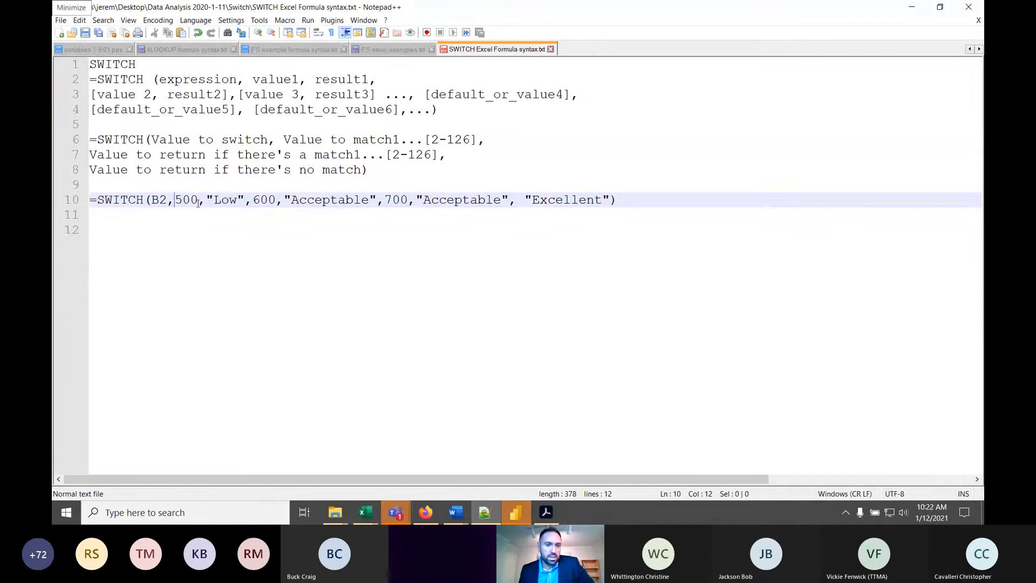
pyautogui.click(162, 200)
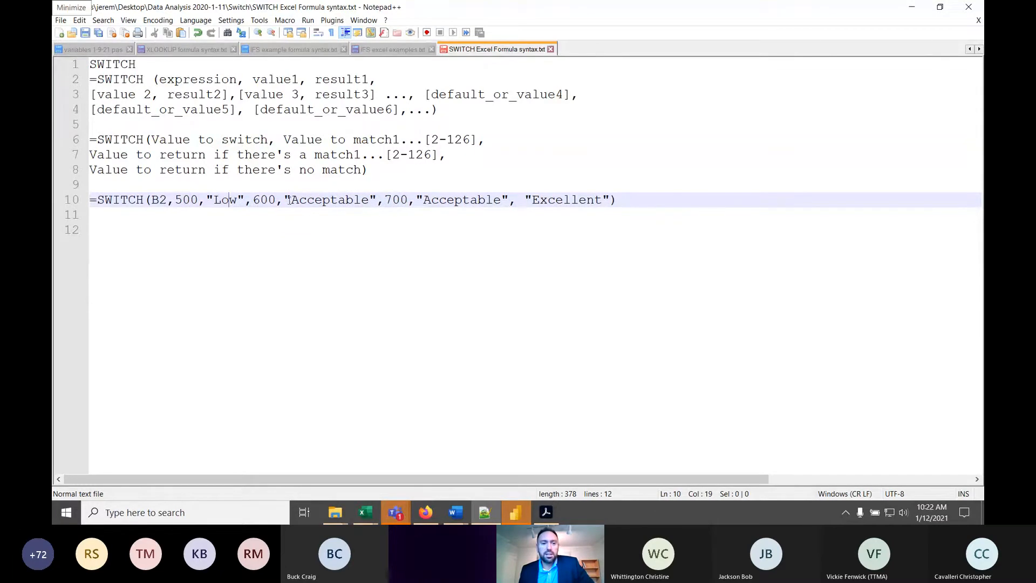
pyautogui.moveTo(270, 200); pyautogui.dragTo(277, 200)
pyautogui.click(320, 198)
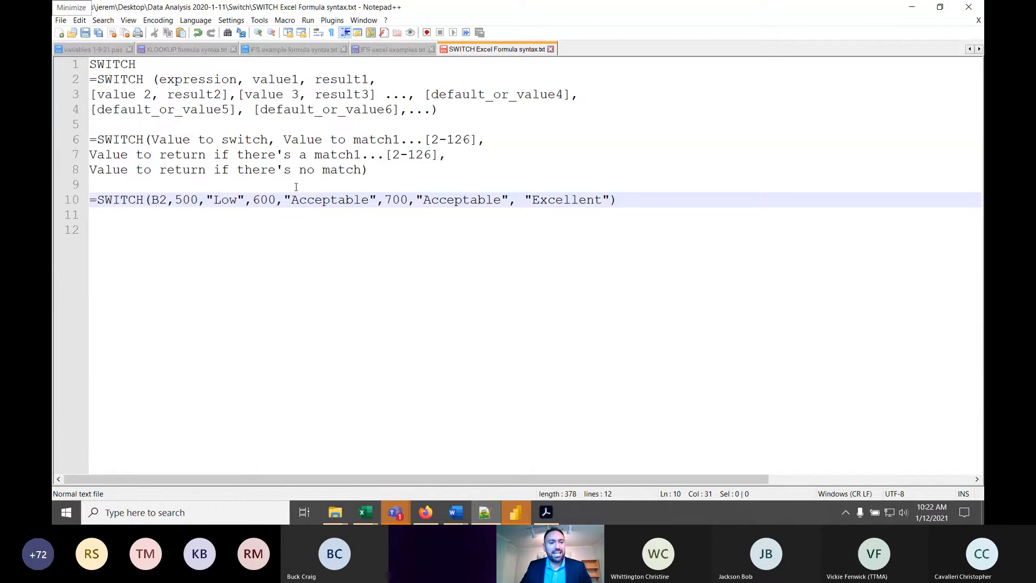
pyautogui.click(547, 201)
pyautogui.moveTo(610, 201); pyautogui.dragTo(516, 201)
pyautogui.moveTo(534, 96); pyautogui.dragTo(442, 86)
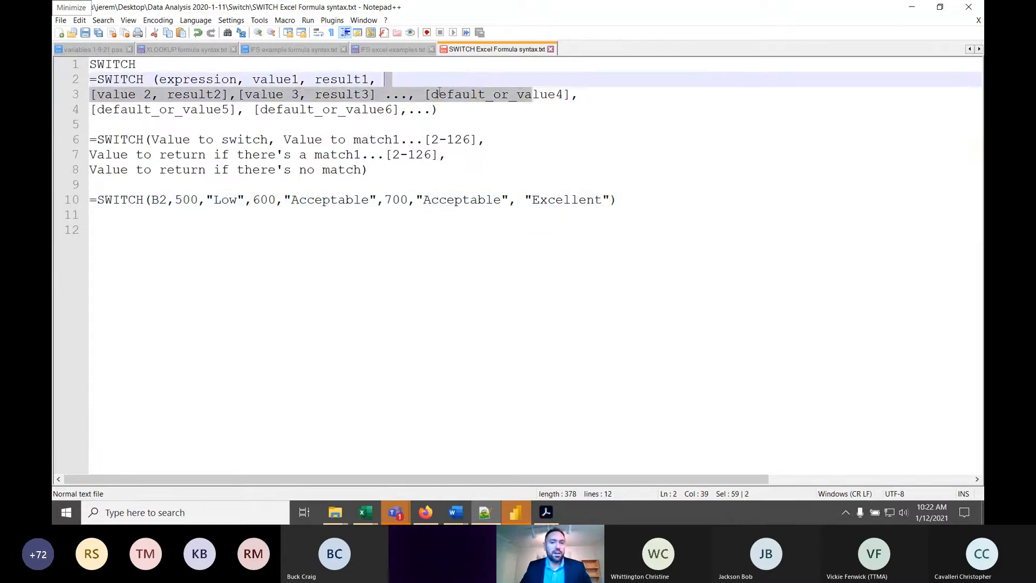
pyautogui.click(440, 93)
pyautogui.click(416, 112)
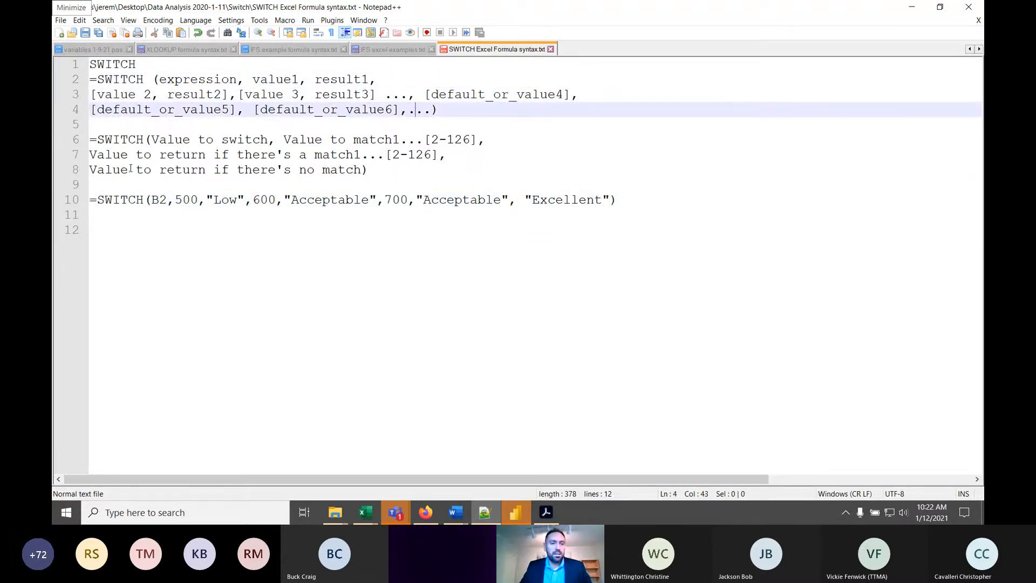
pyautogui.moveTo(167, 199); pyautogui.dragTo(152, 199)
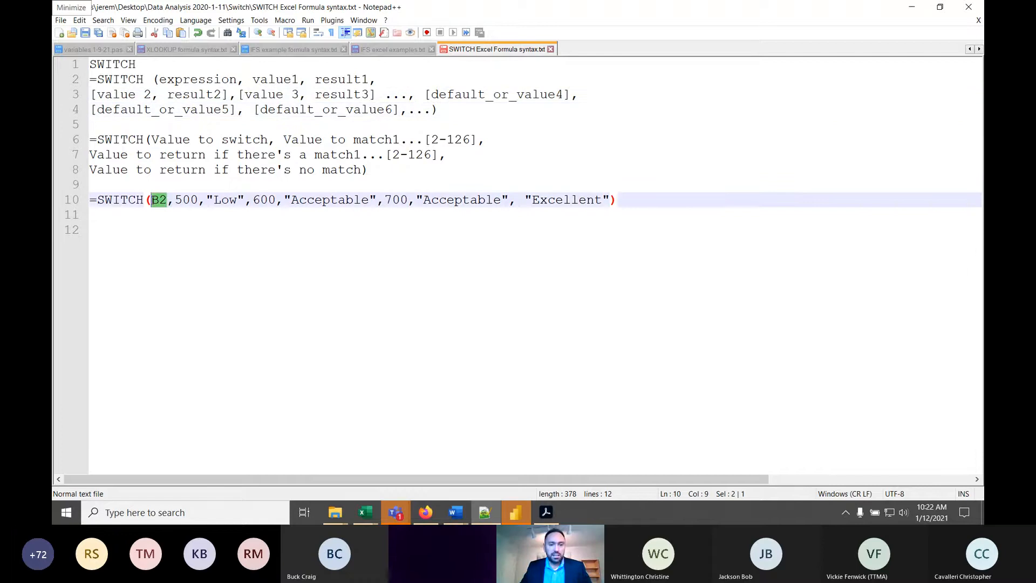
pyautogui.click(190, 200)
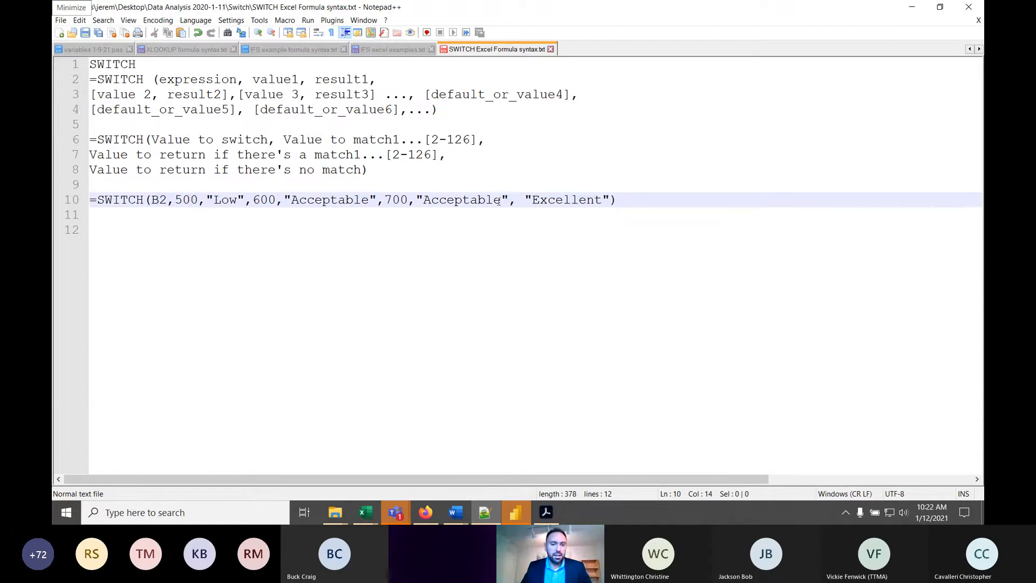
# - Change the result for 700 in the example SWITCH formula to "Better"
pyautogui.moveTo(501, 201); pyautogui.dragTo(423, 201)
pyautogui.write('Better')
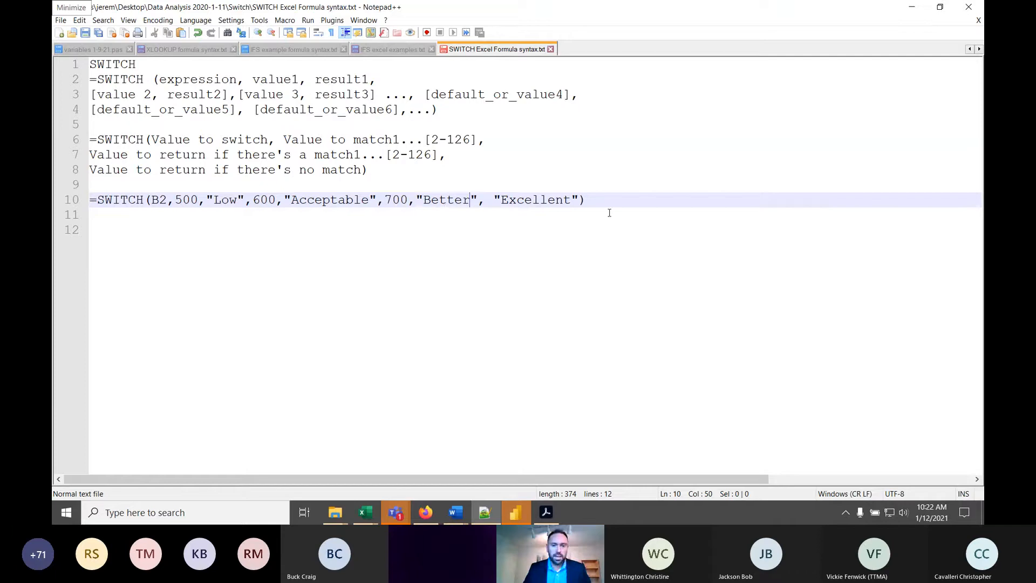
pyautogui.click(587, 201)
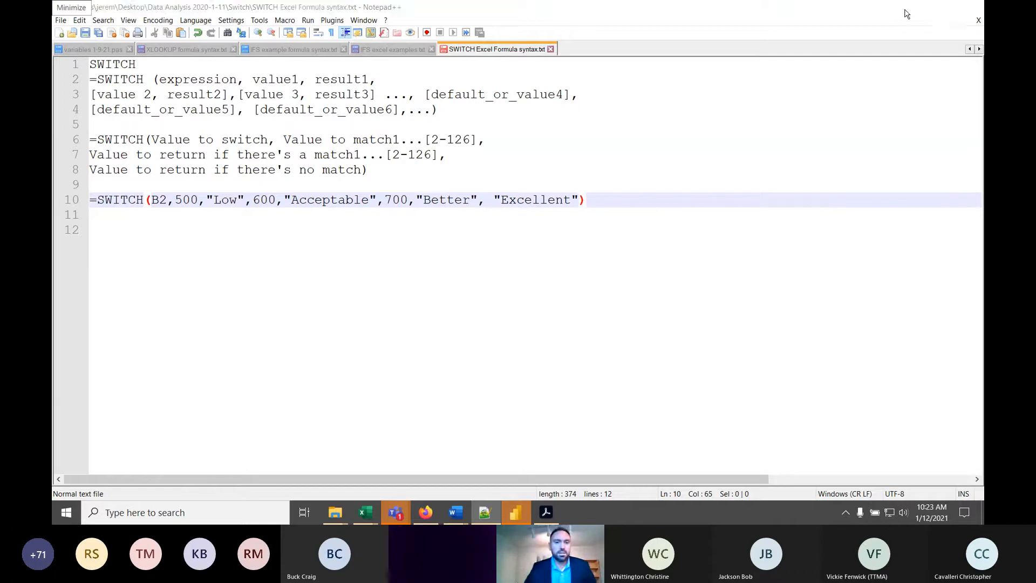
# - Return to the Excel workbook, set the units in B2 to 500 and check the SWITCH formula in D2
pyautogui.click(912, 7)
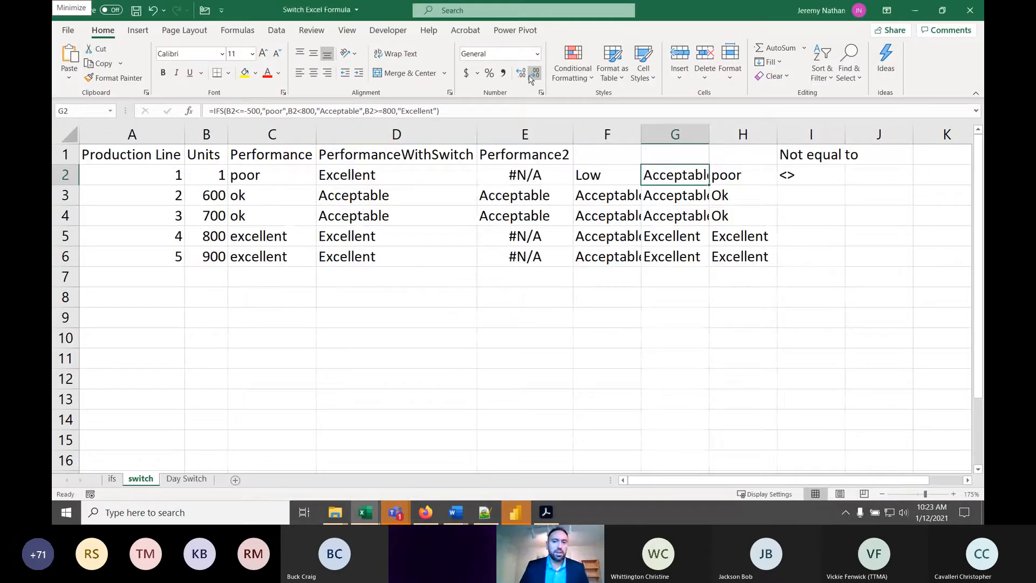
pyautogui.click(862, 177)
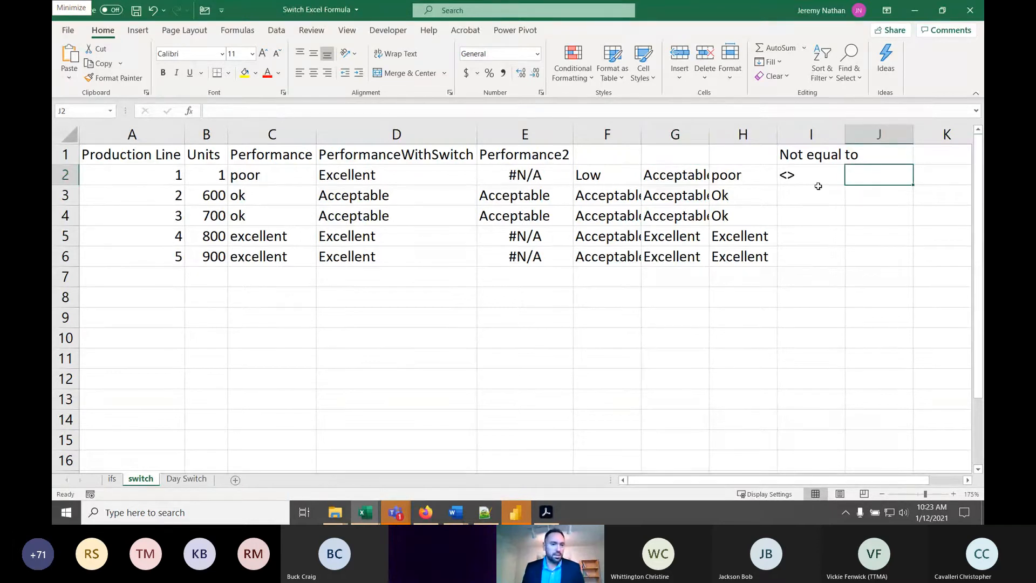
pyautogui.click(215, 174)
pyautogui.write('50')
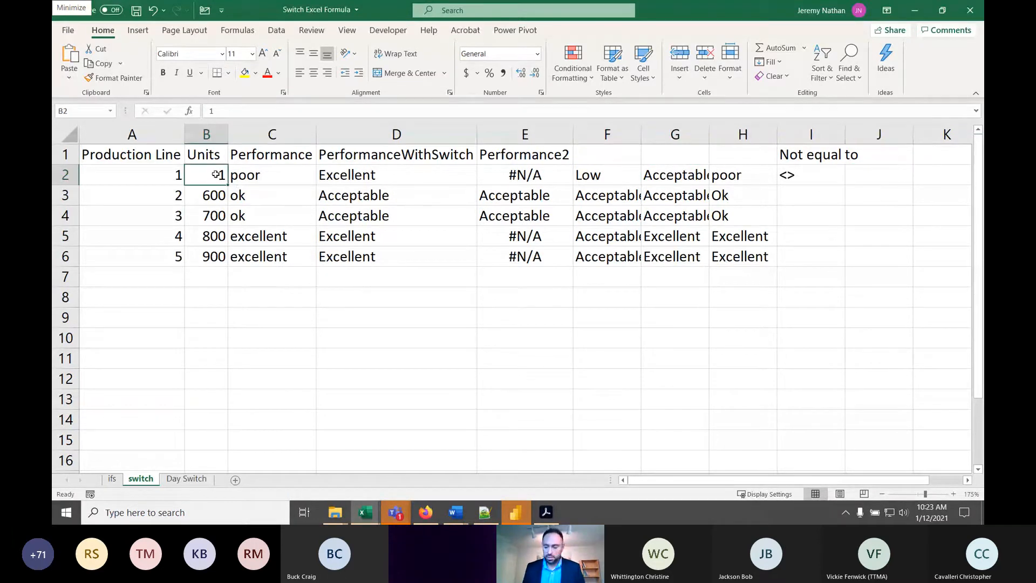
pyautogui.write('0')
pyautogui.click(215, 174)
pyautogui.press('Right')
pyautogui.press('Right')
pyautogui.press('Right')
pyautogui.press('Right')
pyautogui.press('Right')
pyautogui.press('Right')
pyautogui.press('Right')
pyautogui.press('Right')
pyautogui.press('Right')
pyautogui.press('Right')
pyautogui.press('Right')
pyautogui.press('Right')
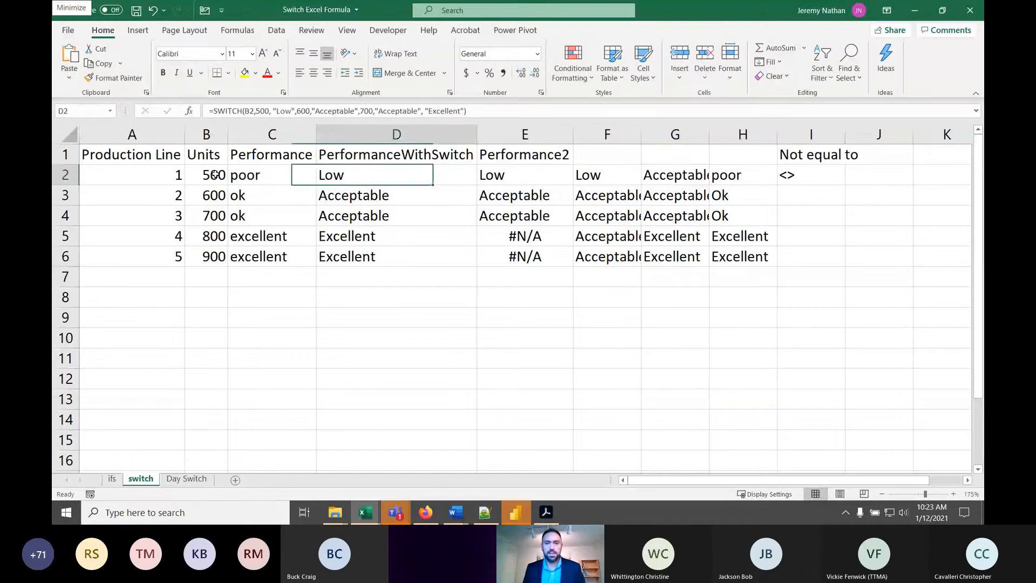
# - Begin a SWITCH formula in J2 that evaluates B2 and returns "Low" for 500
pyautogui.press('Left')
pyautogui.press('Left')
pyautogui.press('Left')
pyautogui.press('Left')
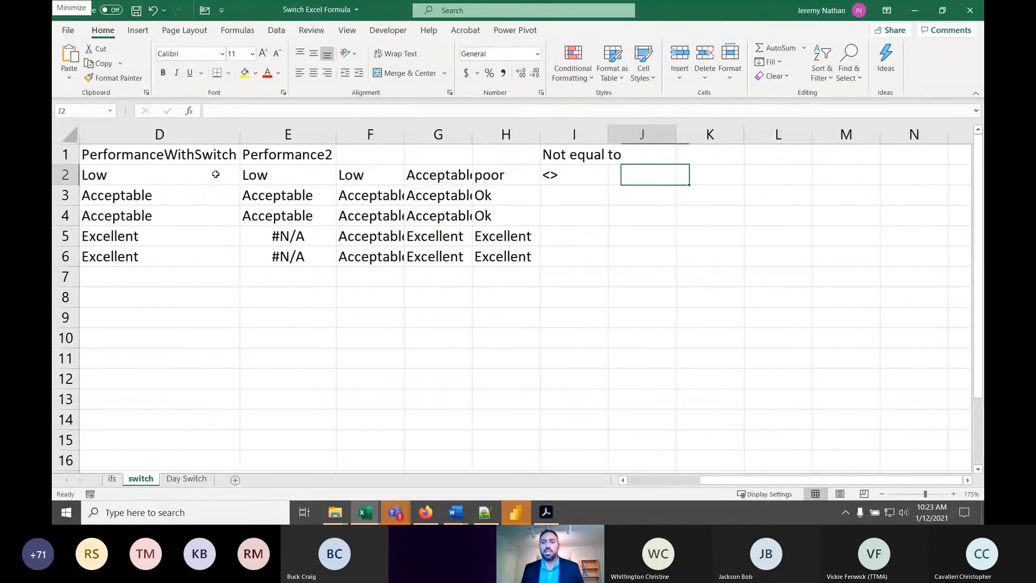
pyautogui.write('=sw')
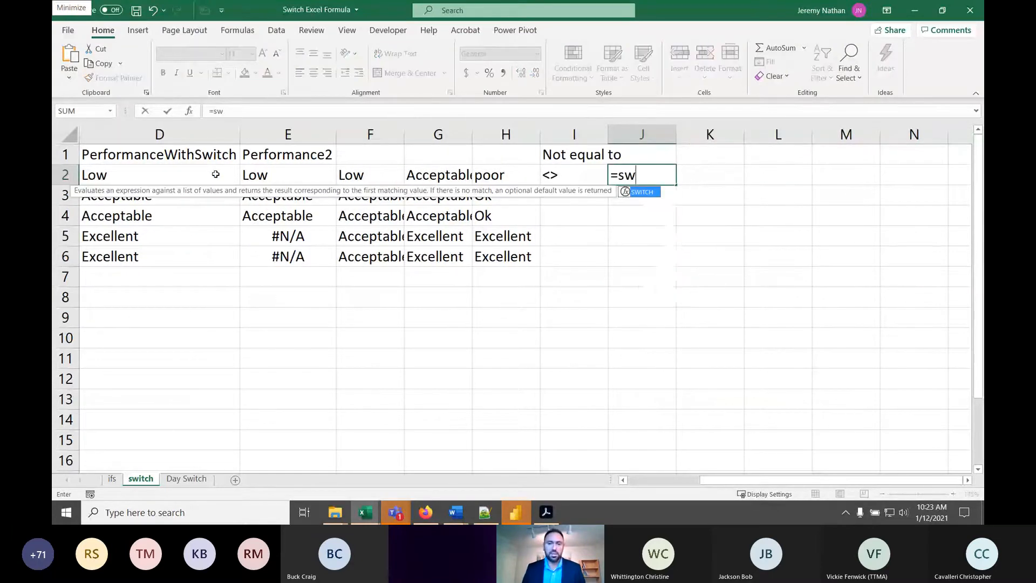
pyautogui.write('itch')
pyautogui.press('Tab')
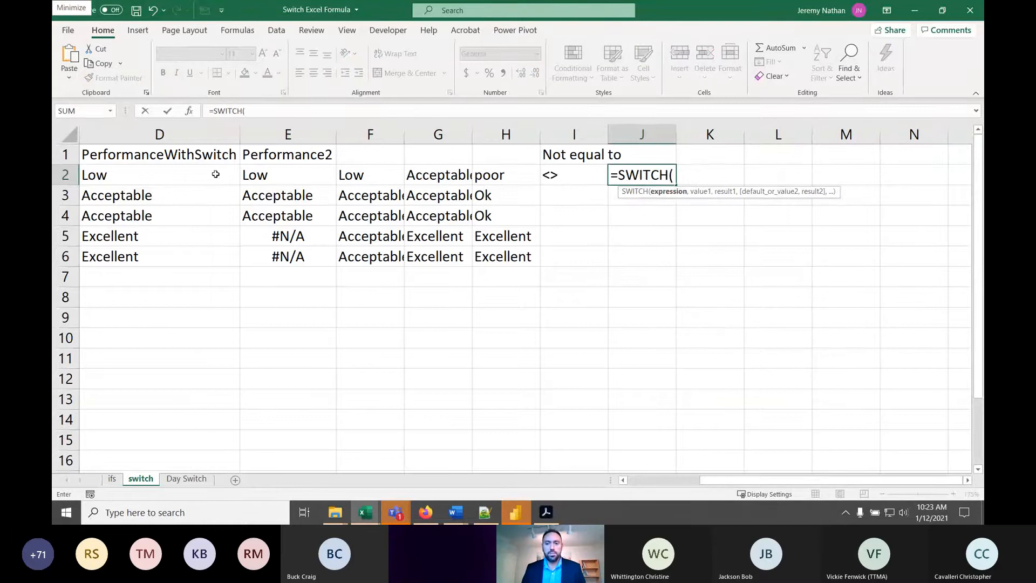
pyautogui.write('b2,')
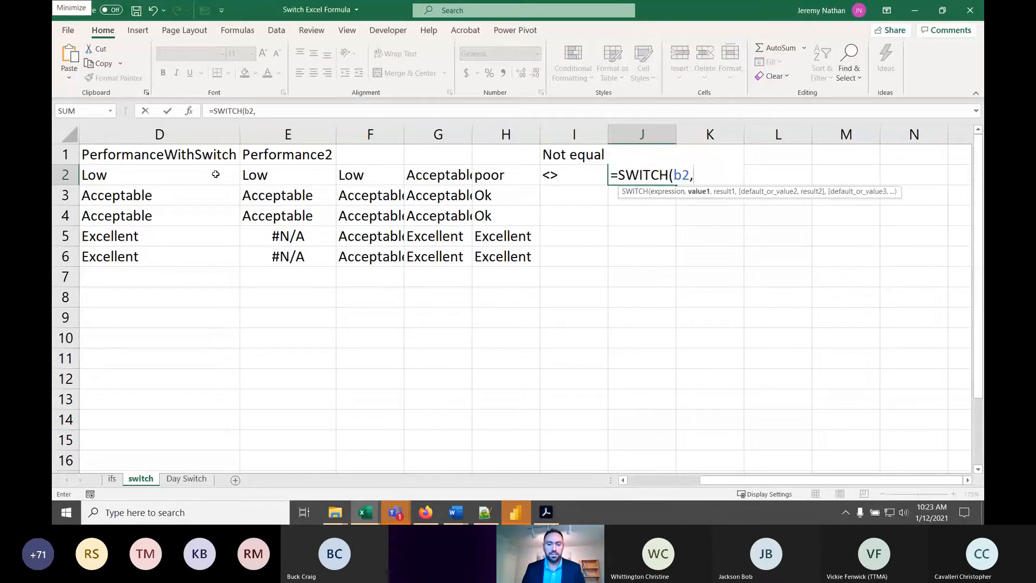
pyautogui.write('500')
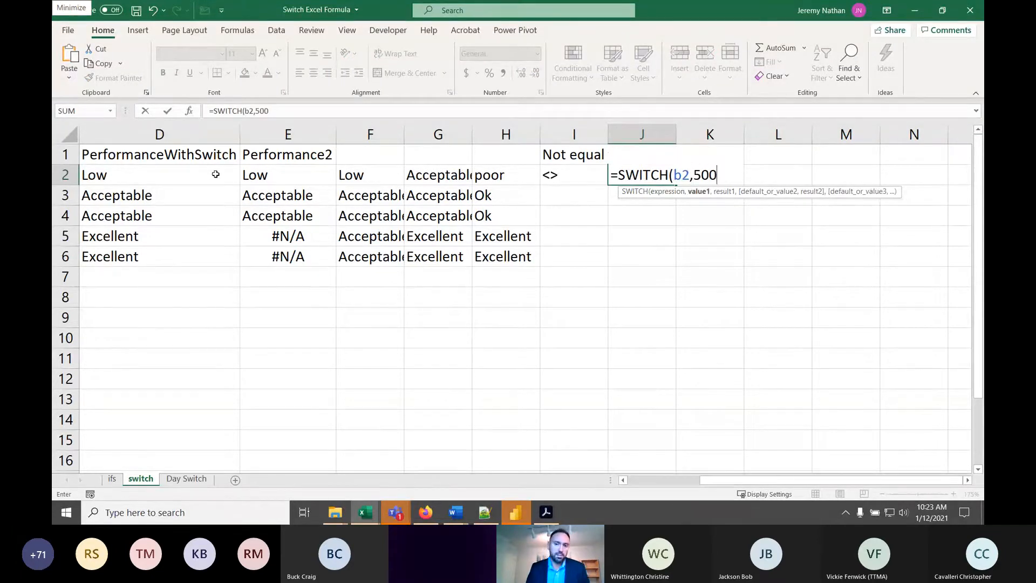
pyautogui.write(',"lo')
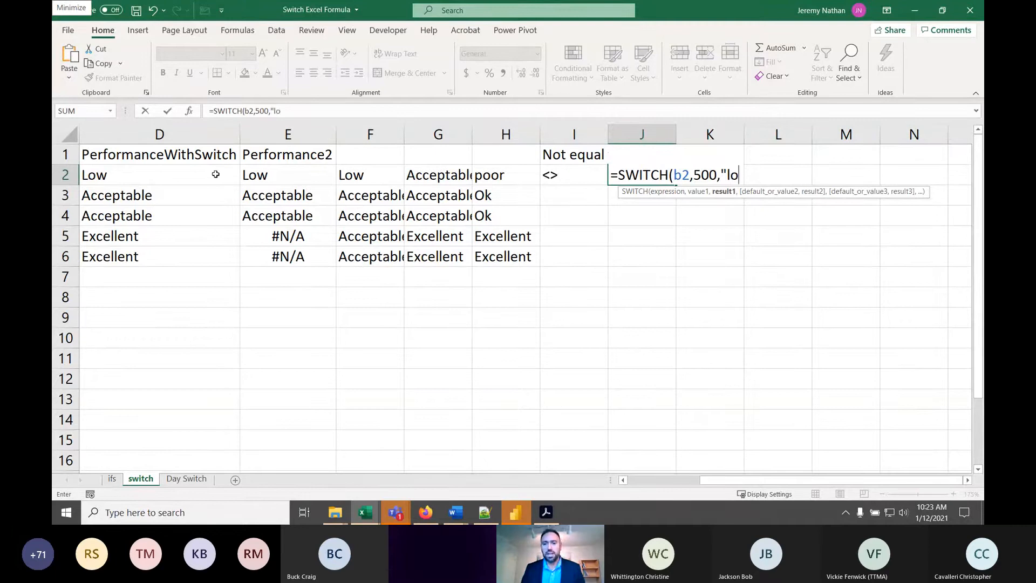
pyautogui.press('BackSpace')
pyautogui.press('BackSpace')
pyautogui.write('Low",')
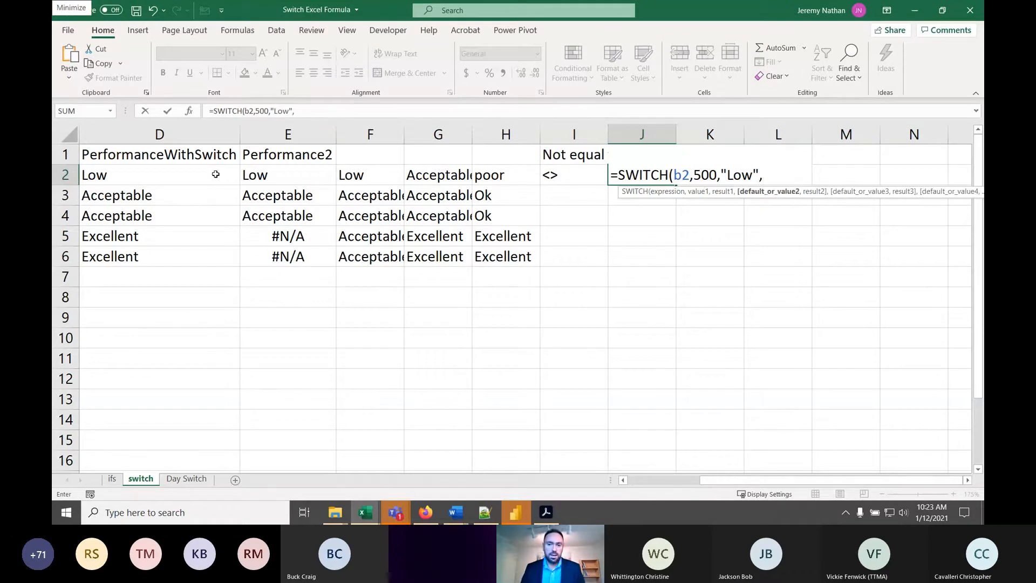
pyautogui.write('600')
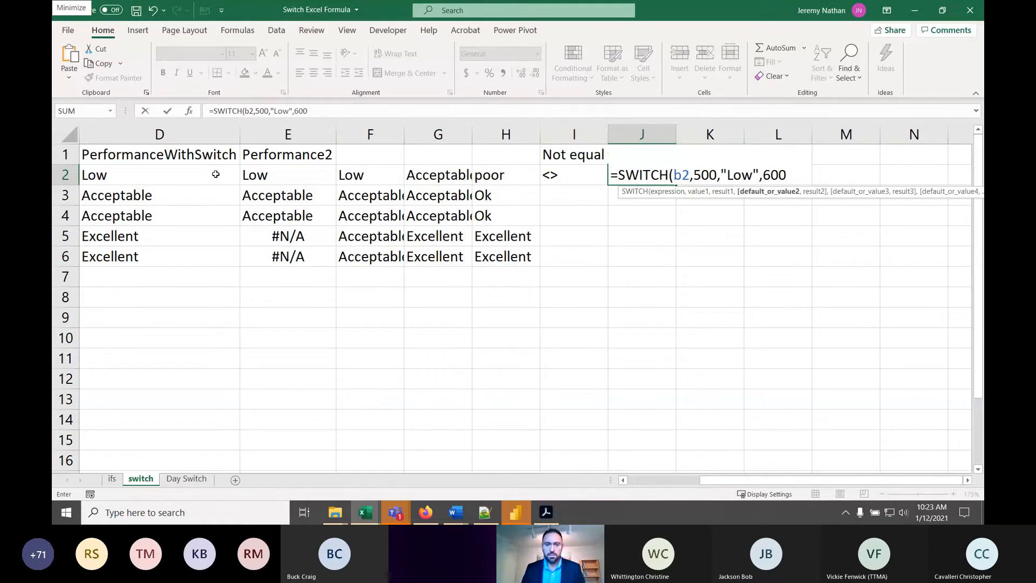
pyautogui.write(',')
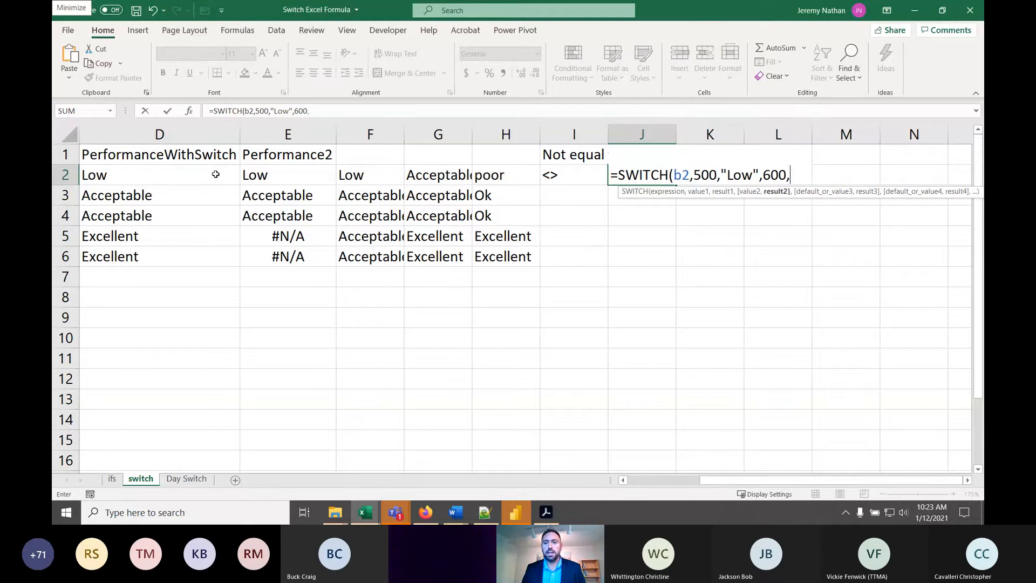
pyautogui.write('"')
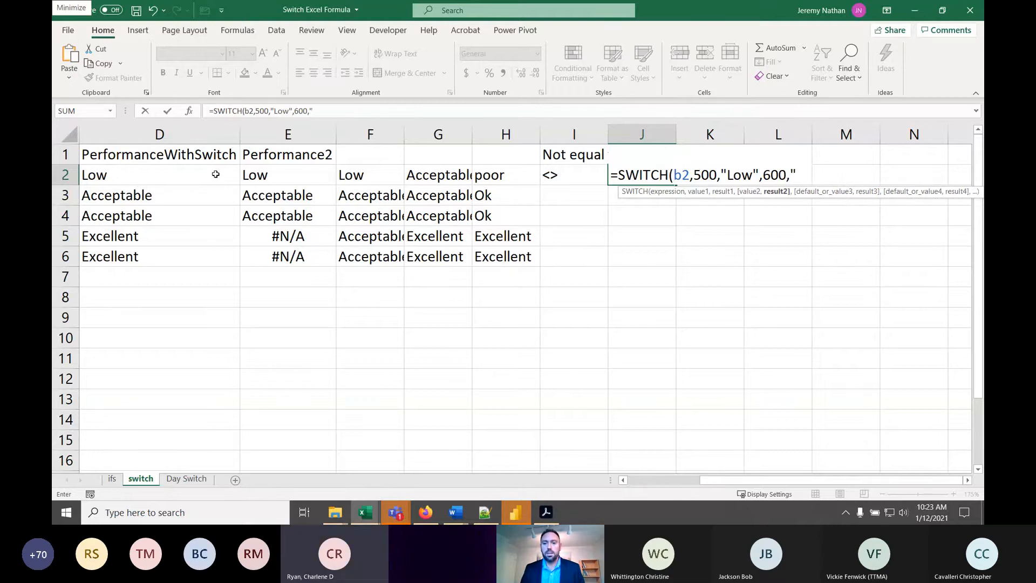
pyautogui.write('Acc')
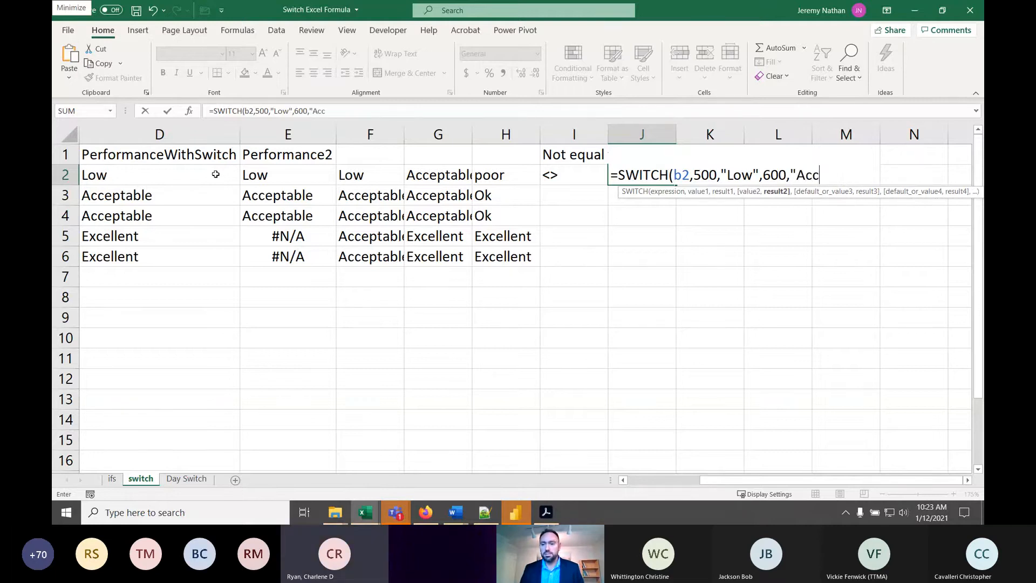
pyautogui.write('eptable')
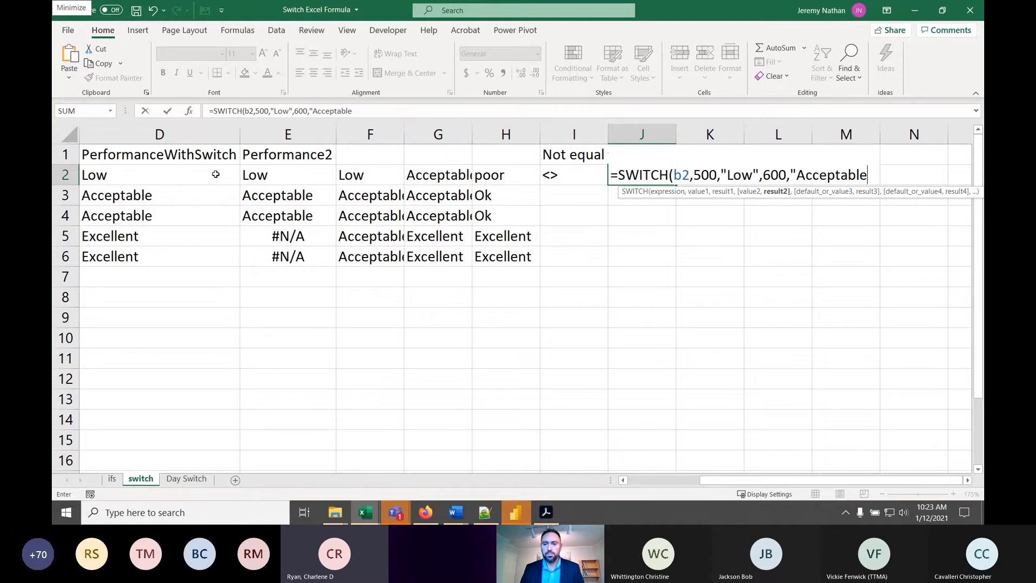
pyautogui.write('",')
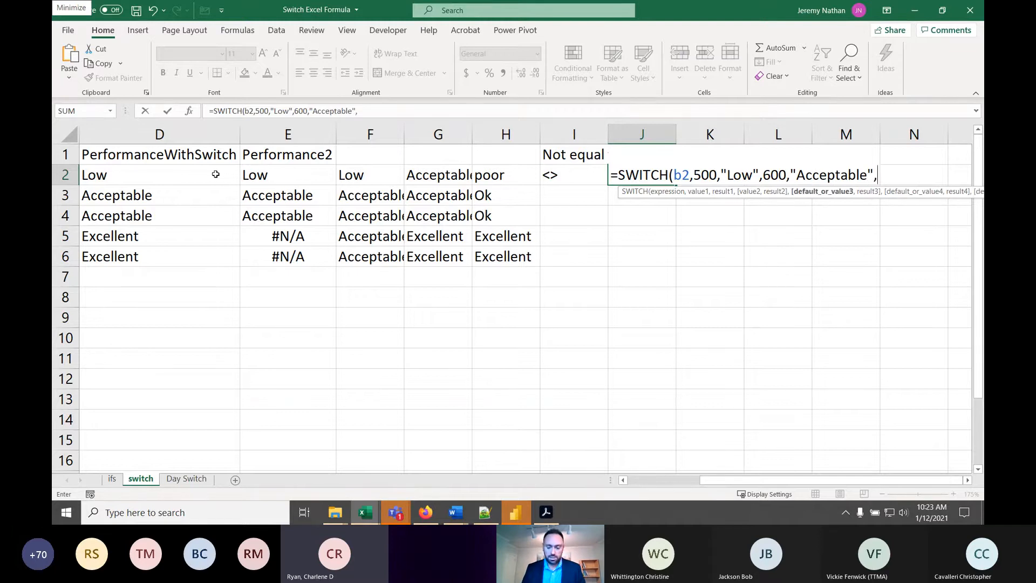
pyautogui.write('700,')
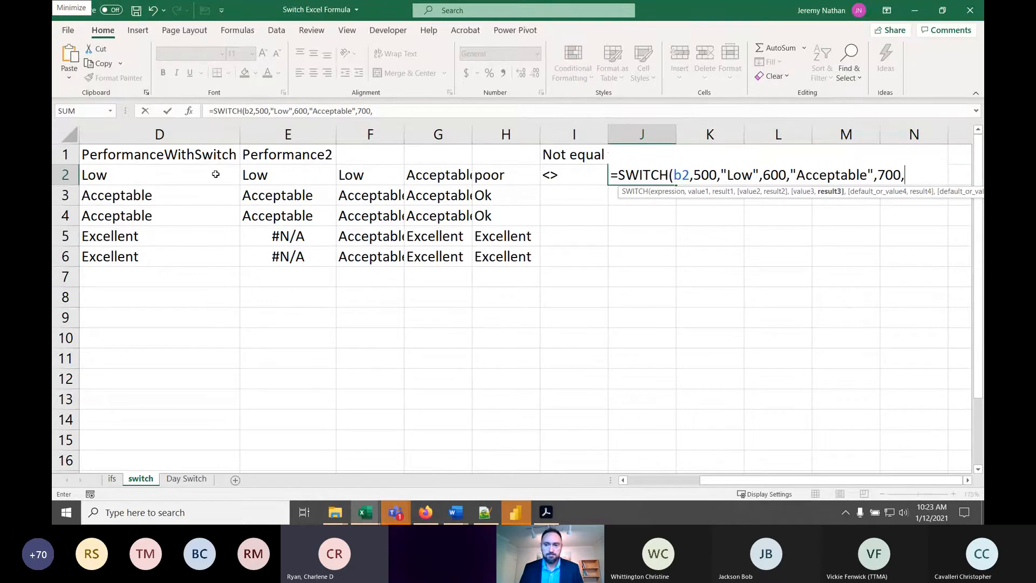
# - Add 700 with the result "Better" as the third value pair of the SWITCH formula
pyautogui.write('"')
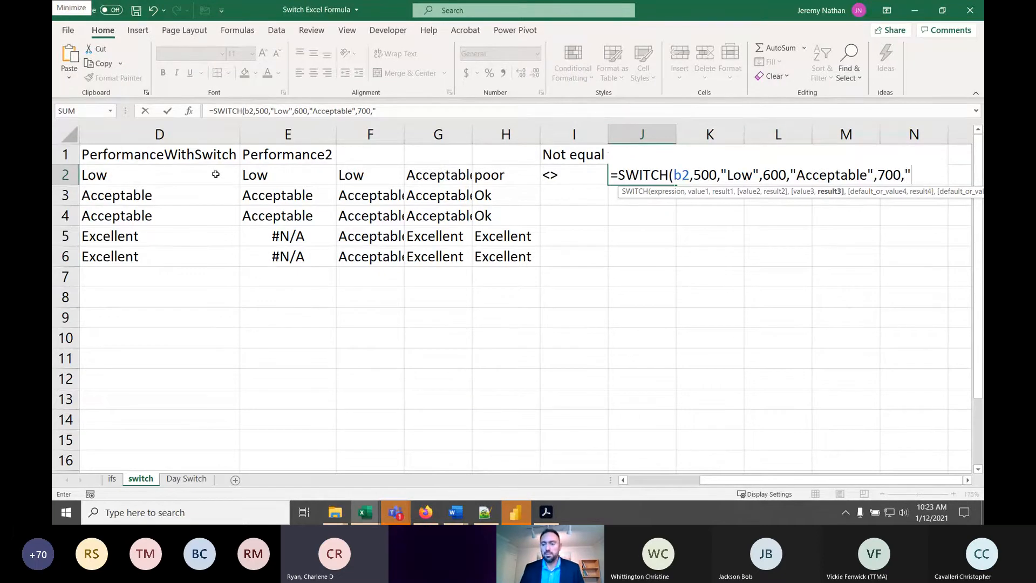
pyautogui.write('Better')
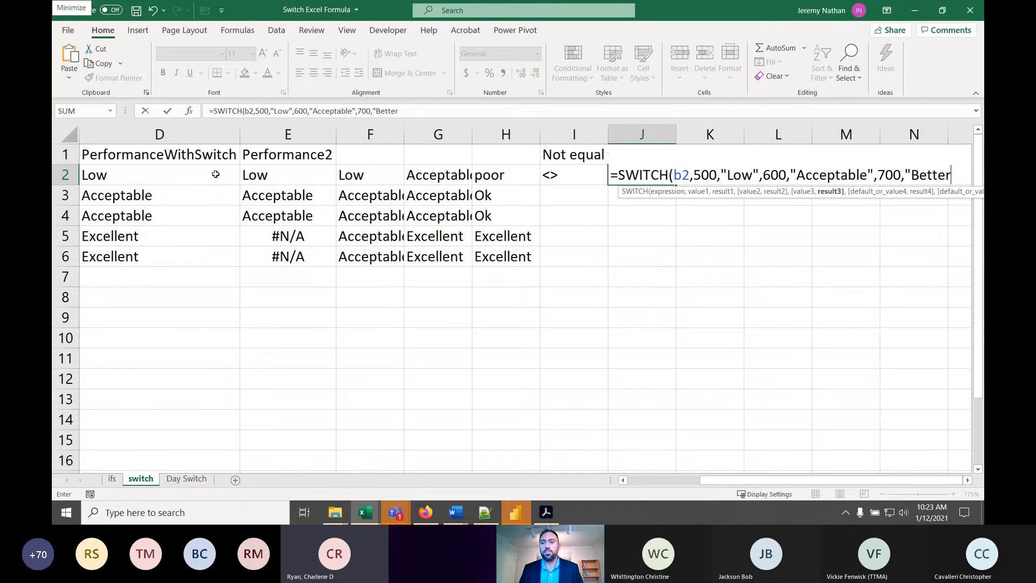
pyautogui.write('","')
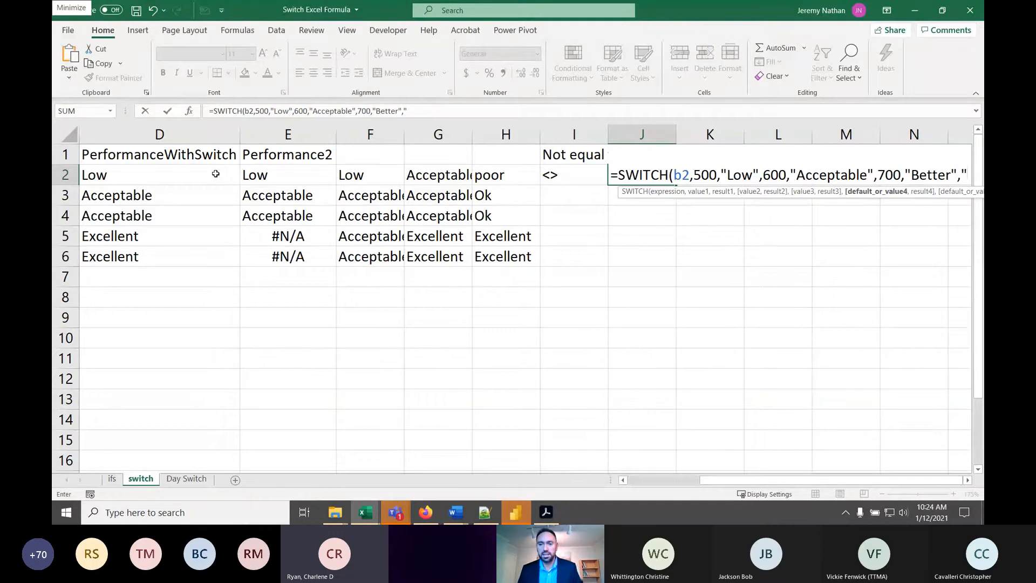
# - Finish the SWITCH formula in J2 with "Excellent" as the default result
pyautogui.write('Excell')
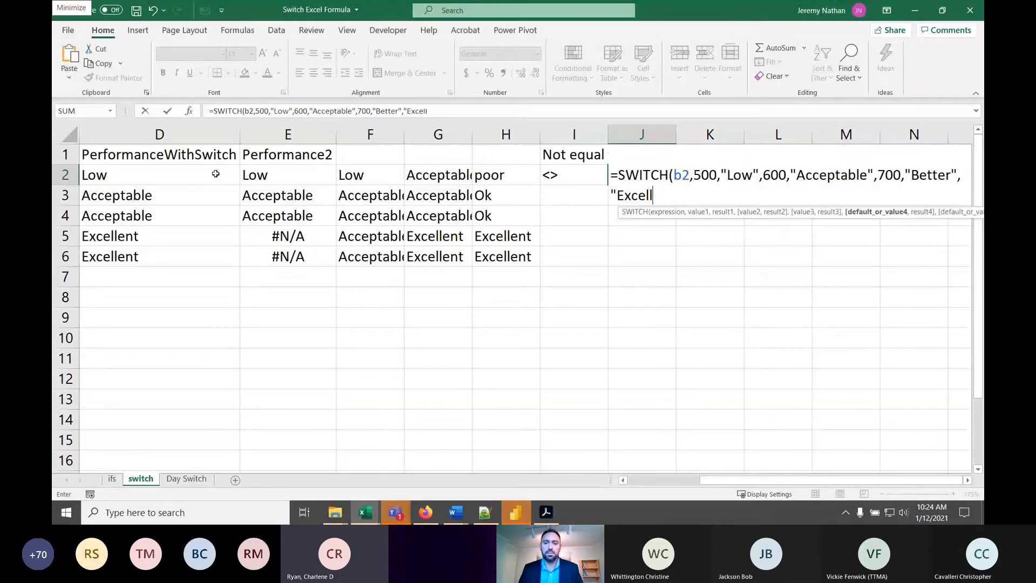
pyautogui.write('ent"')
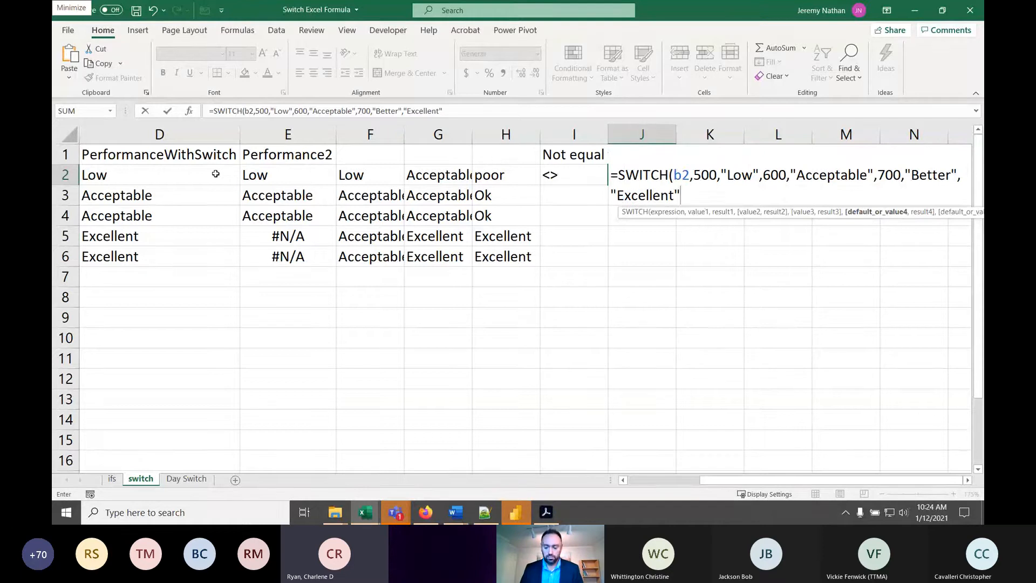
pyautogui.write(')')
pyautogui.press('Return')
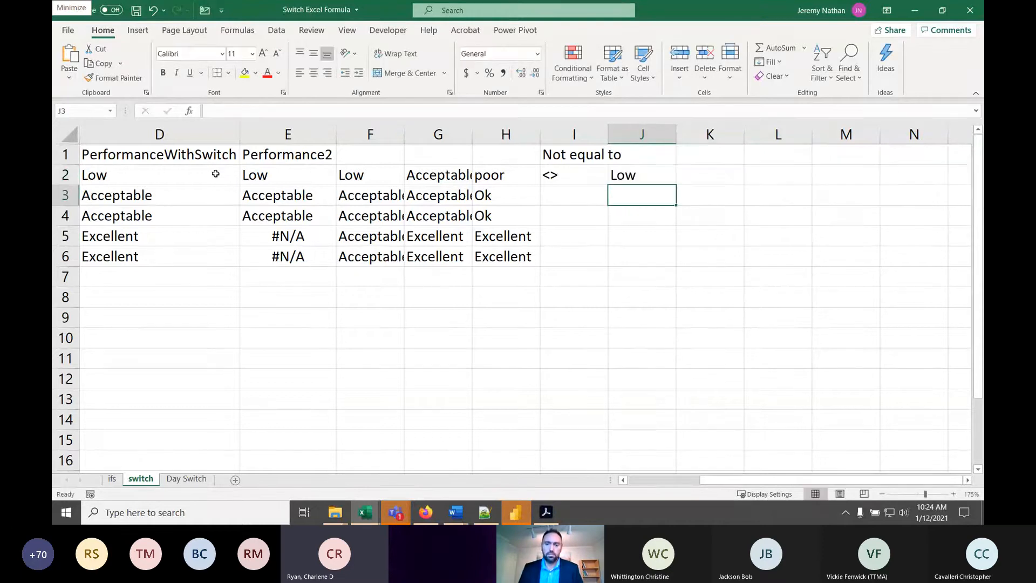
# - Fill the SWITCH formula from J2 down to J6 and check the formulas in J4 and J2
pyautogui.click(638, 178)
pyautogui.moveTo(676, 185); pyautogui.dragTo(677, 265)
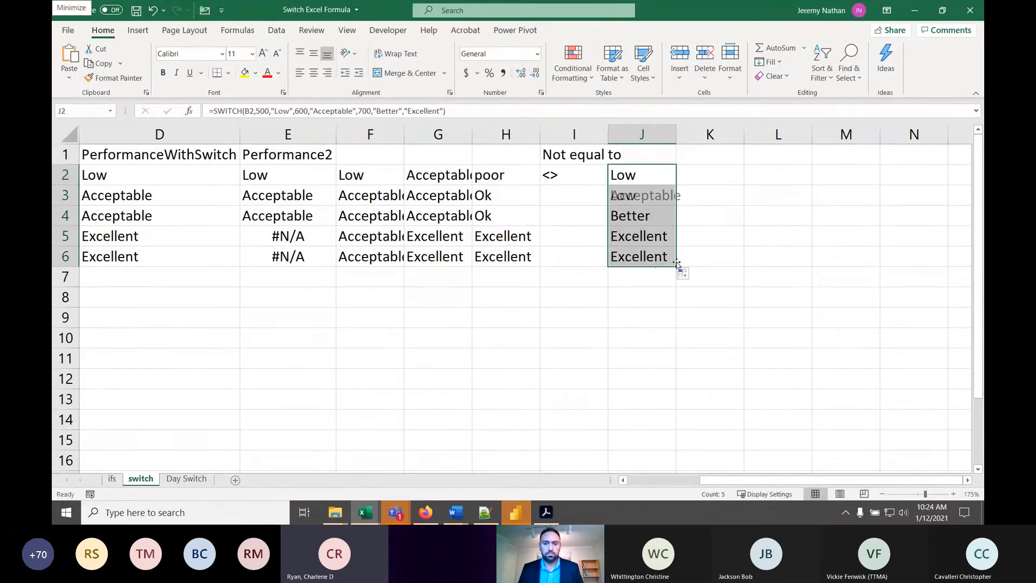
pyautogui.click(623, 181)
pyautogui.click(637, 212)
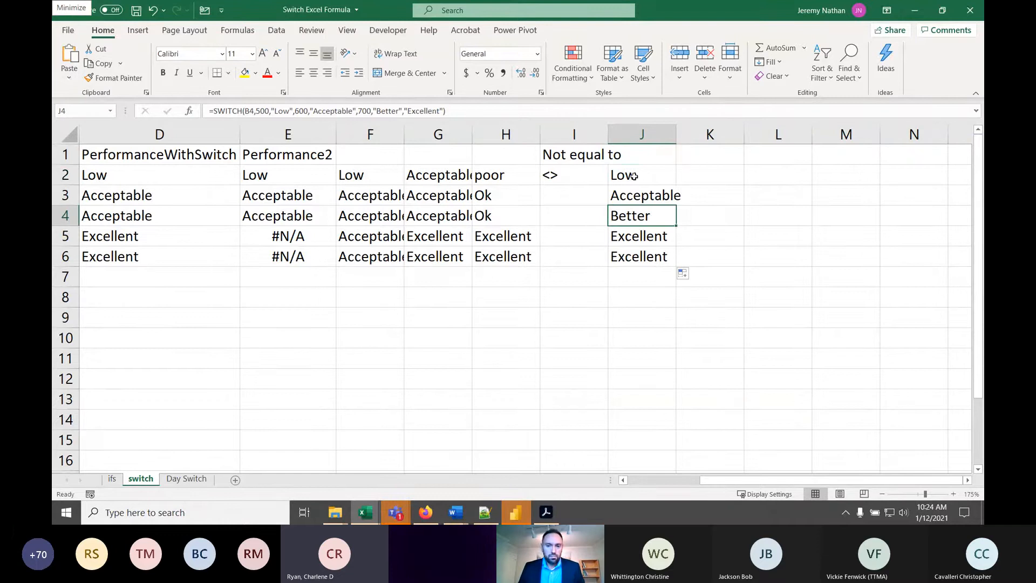
pyautogui.click(634, 177)
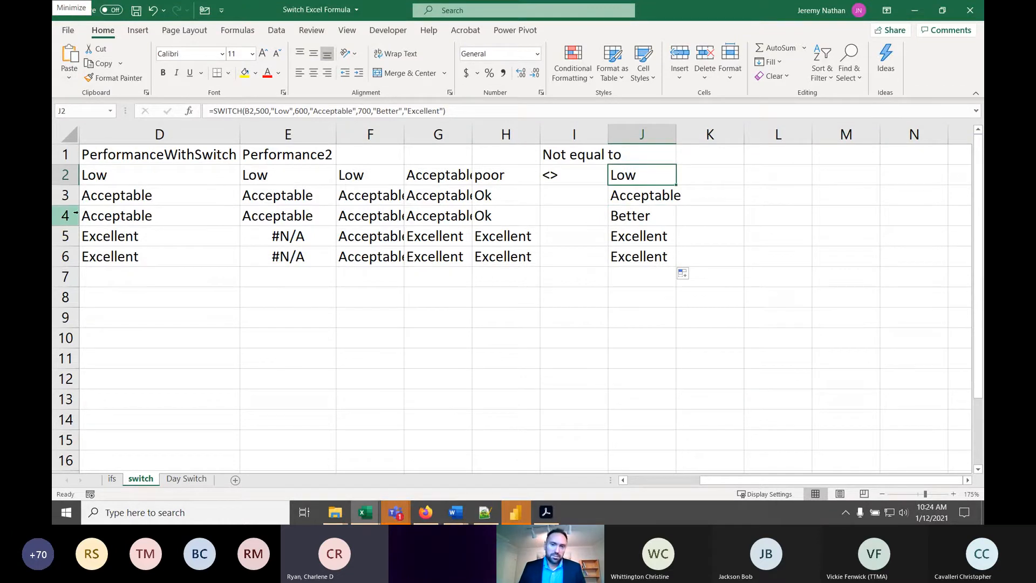
# - Highlight the entire SWITCH formula text in J2, and close the cell without changing it
pyautogui.doubleClick(667, 174)
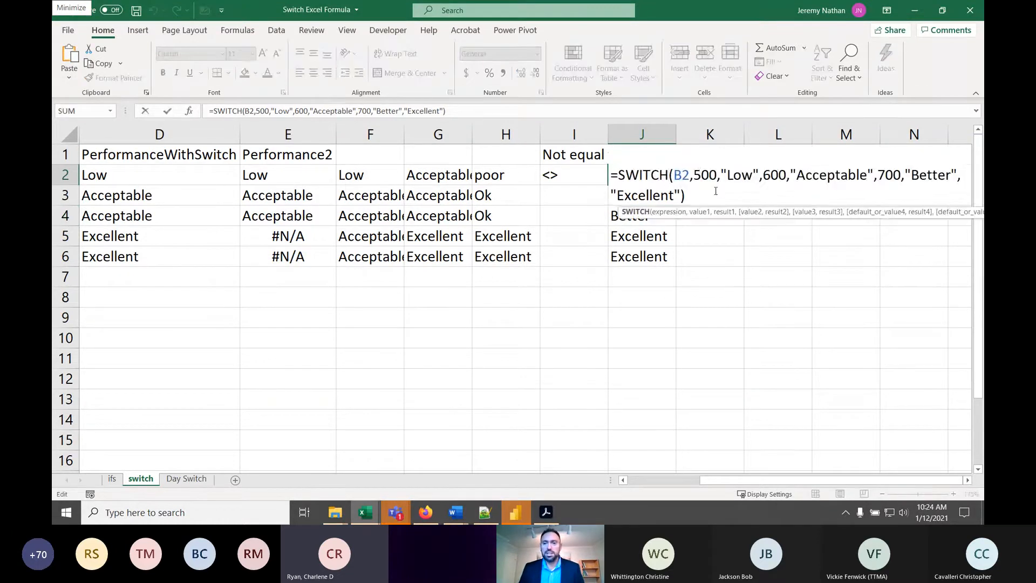
pyautogui.moveTo(716, 191); pyautogui.dragTo(511, 163)
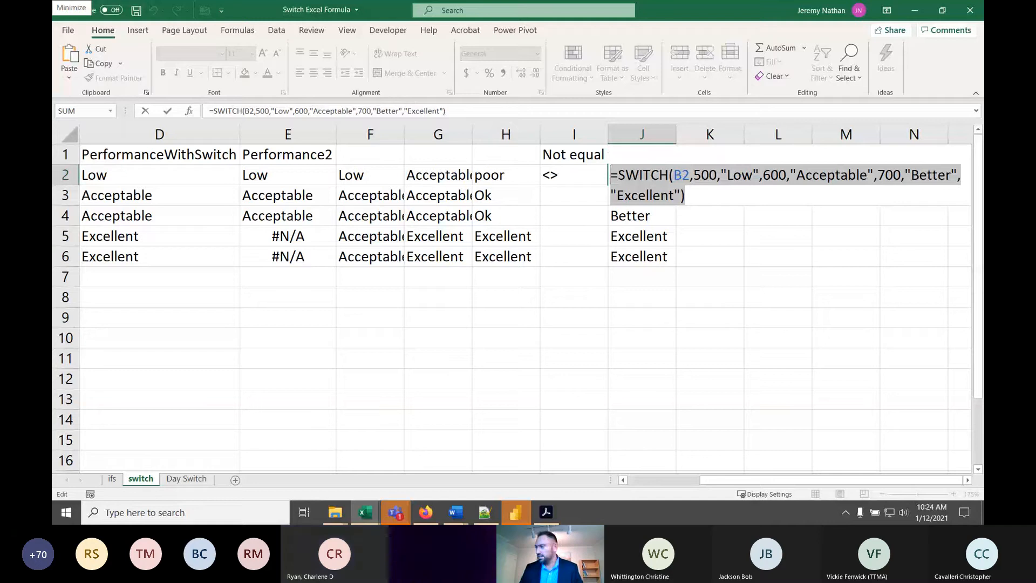
pyautogui.hotkey('alt', 'Tab')
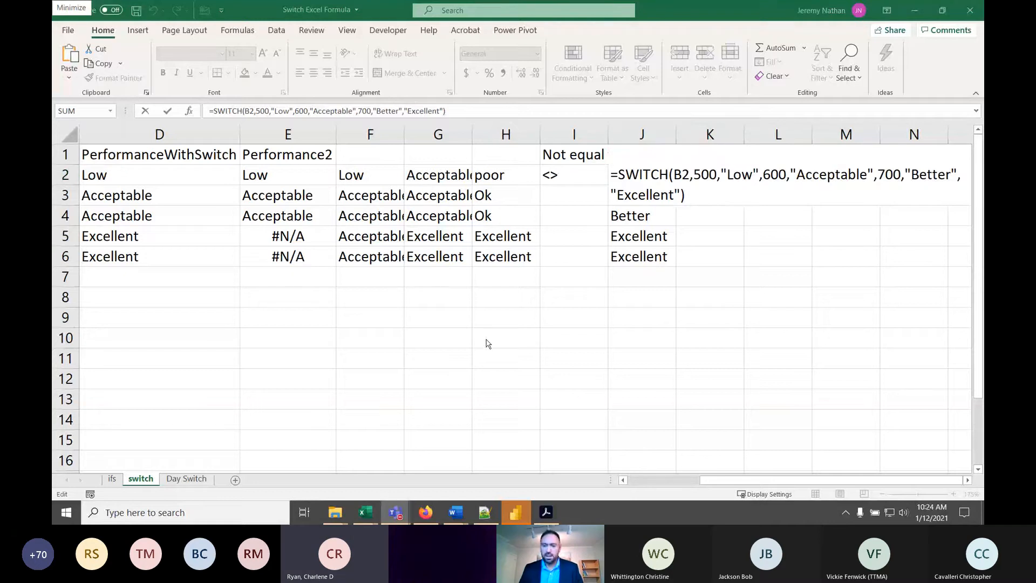
pyautogui.click(708, 195)
pyautogui.press('Return')
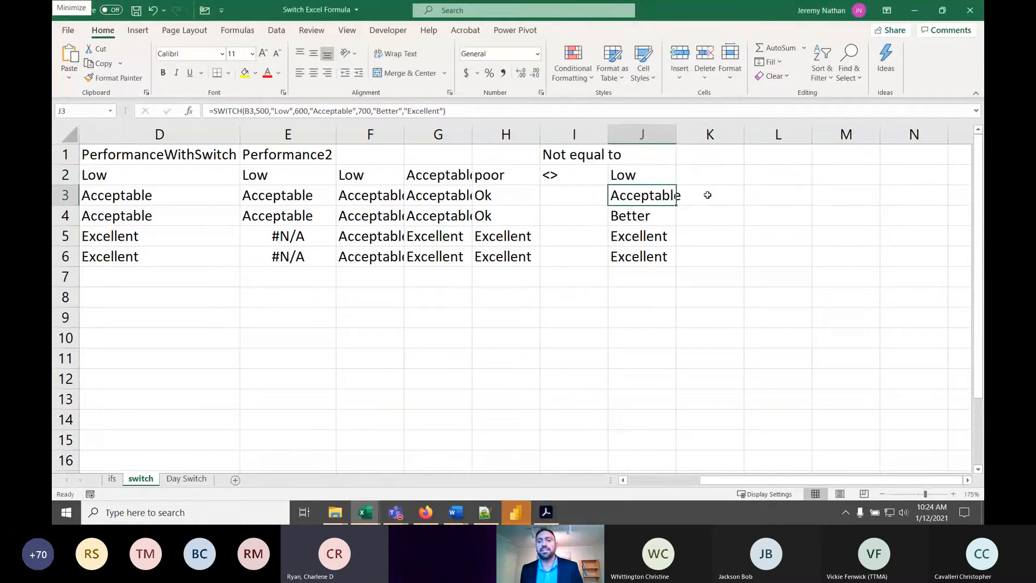
# - Compare the SWITCH formulas in D4 and J4 against the units in B4 to see which result each gives for 700
pyautogui.click(634, 176)
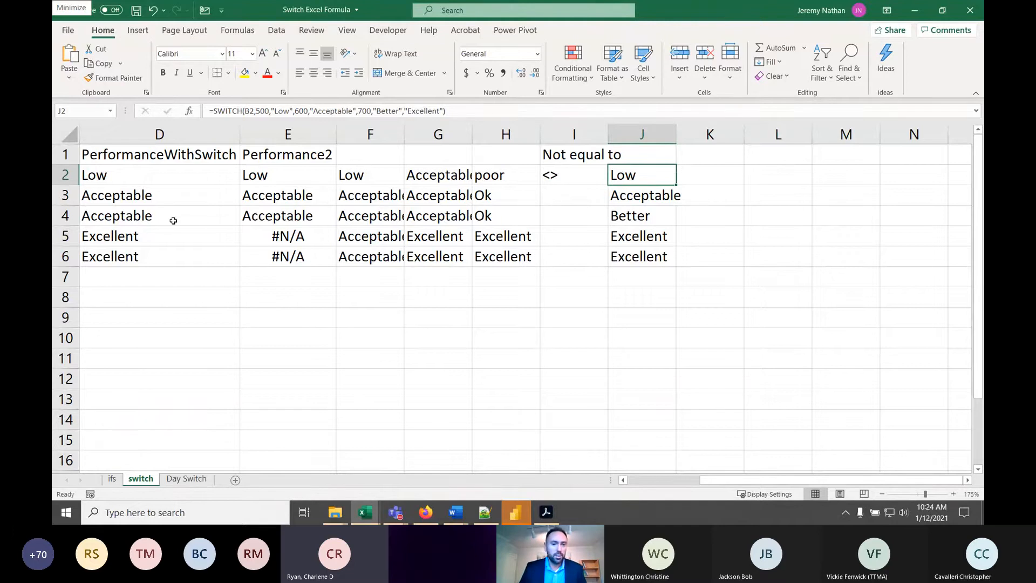
pyautogui.click(176, 211)
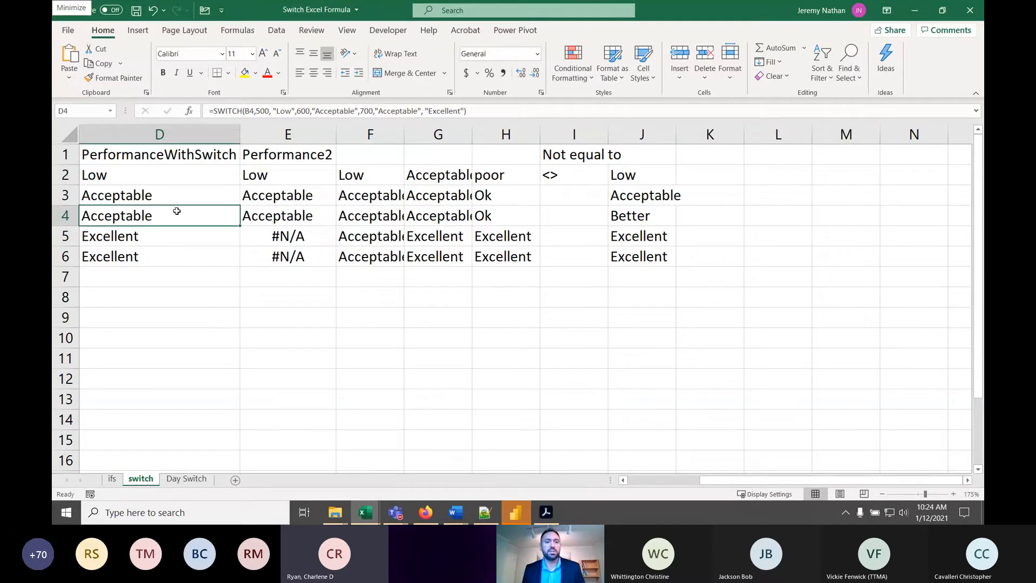
pyautogui.hscroll(-3, 177, 211)
pyautogui.click(218, 216)
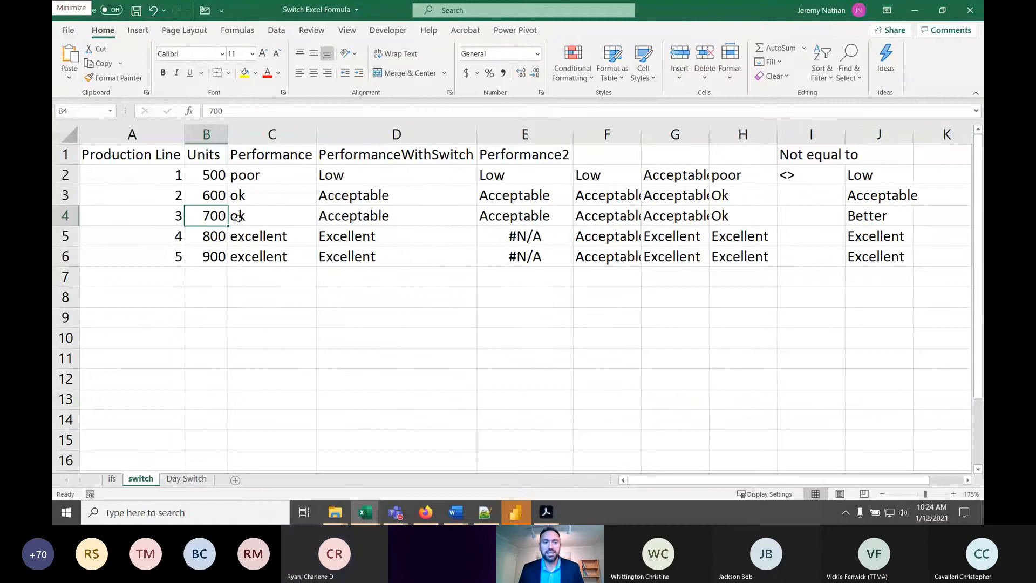
pyautogui.doubleClick(877, 216)
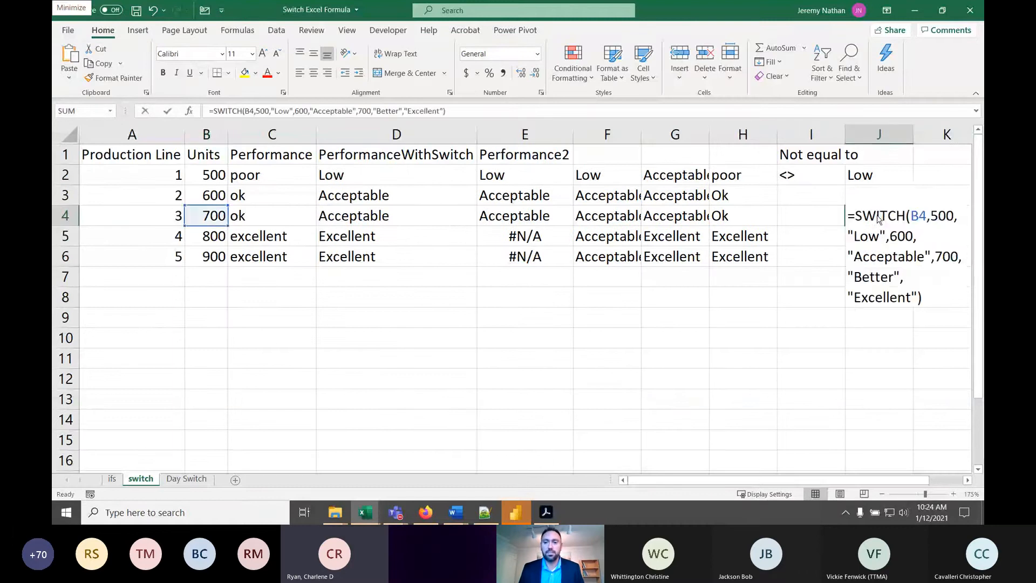
pyautogui.click(967, 480)
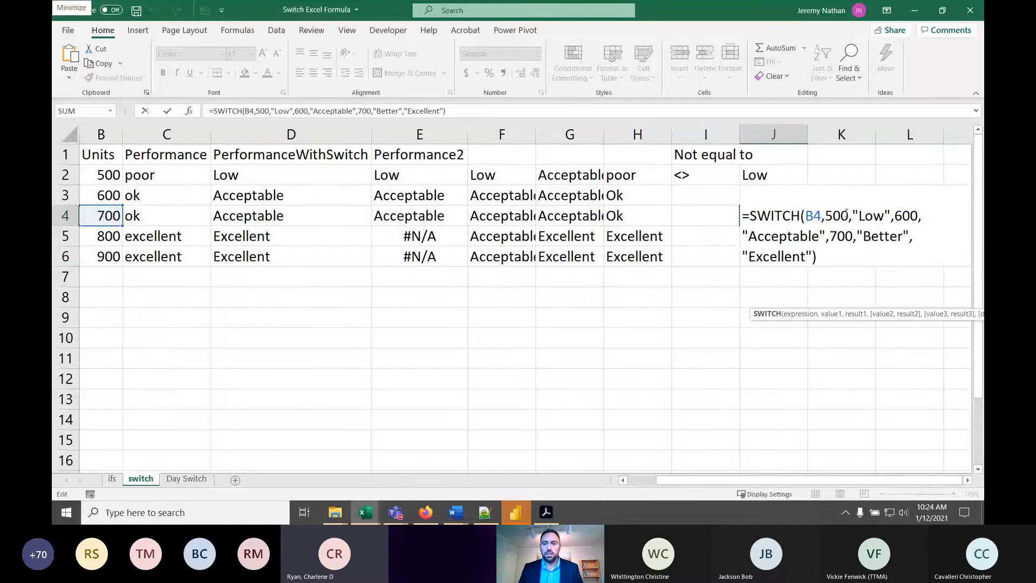
pyautogui.press('Escape')
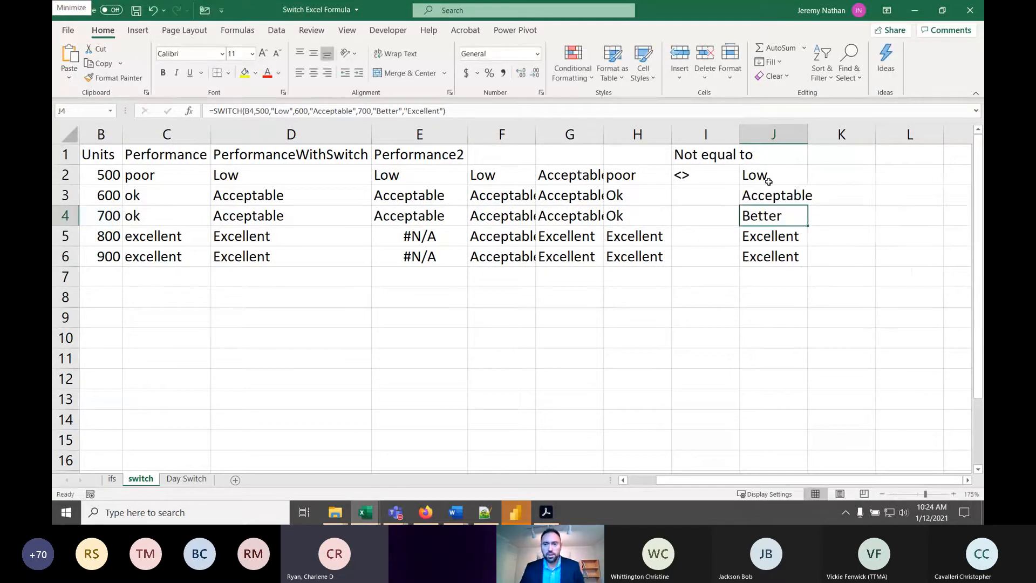
# - Review the arguments of the SWITCH formula in J2, including its "Excellent" default
pyautogui.doubleClick(772, 178)
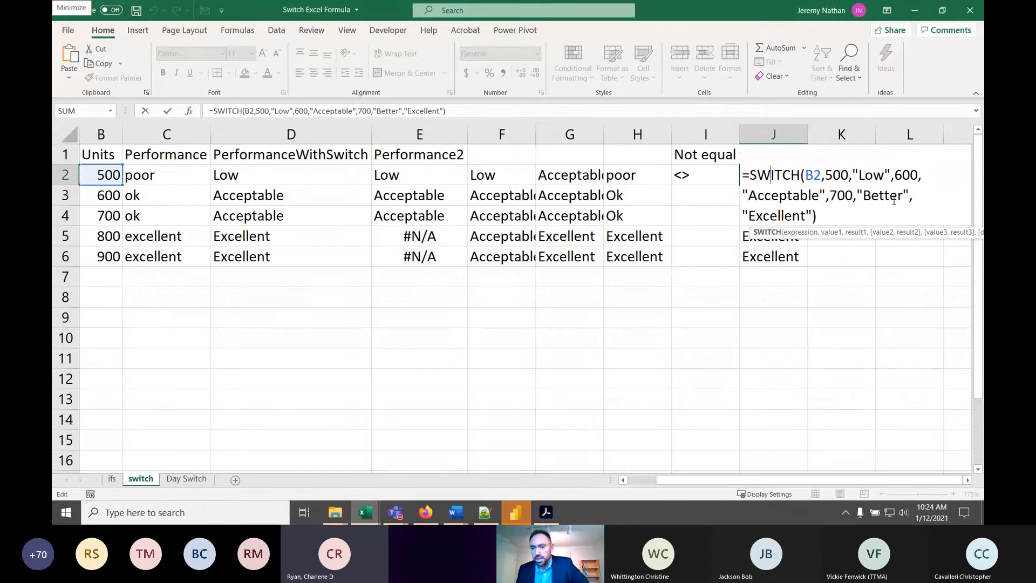
pyautogui.click(784, 216)
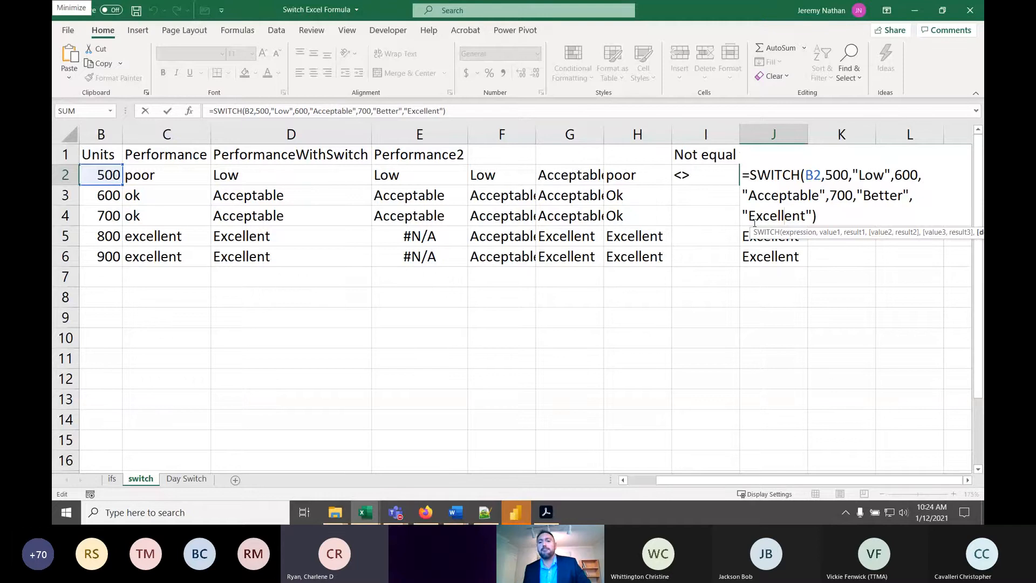
pyautogui.press('Return')
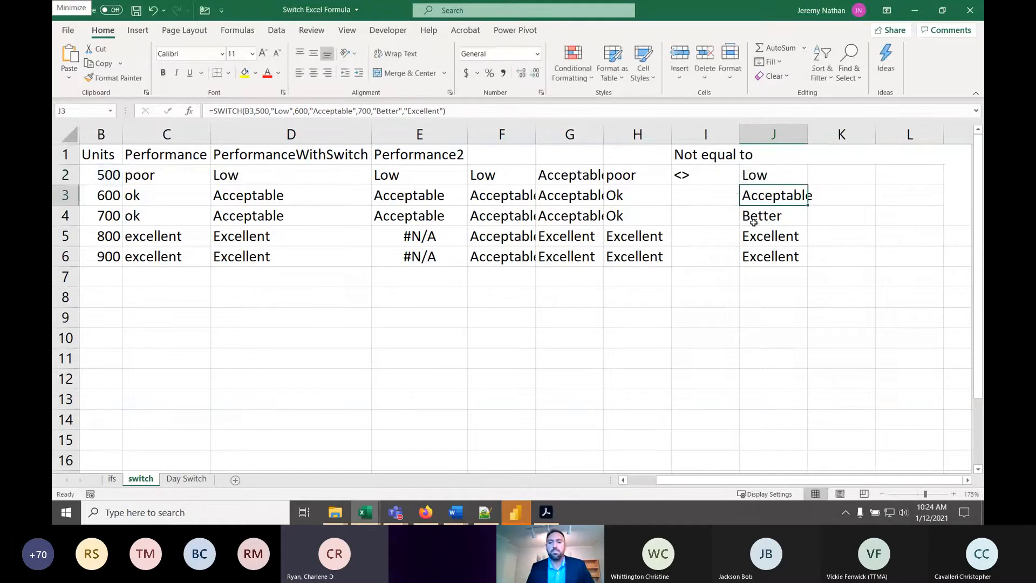
# - Open the Day Switch sheet and examine the SWITCH formulas in the Day column and the formula in B2
pyautogui.click(183, 479)
pyautogui.click(164, 176)
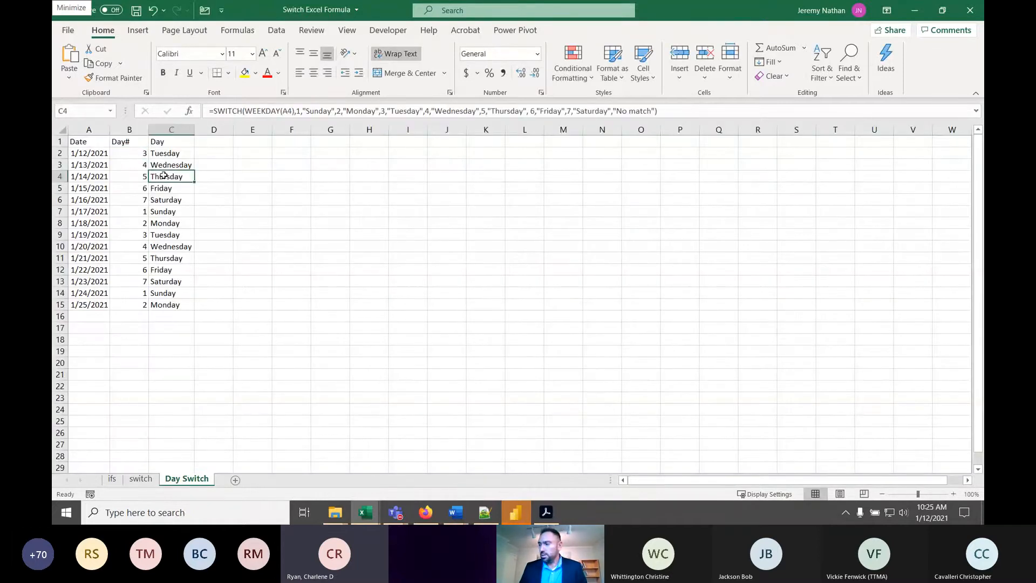
pyautogui.click(169, 155)
pyautogui.click(130, 155)
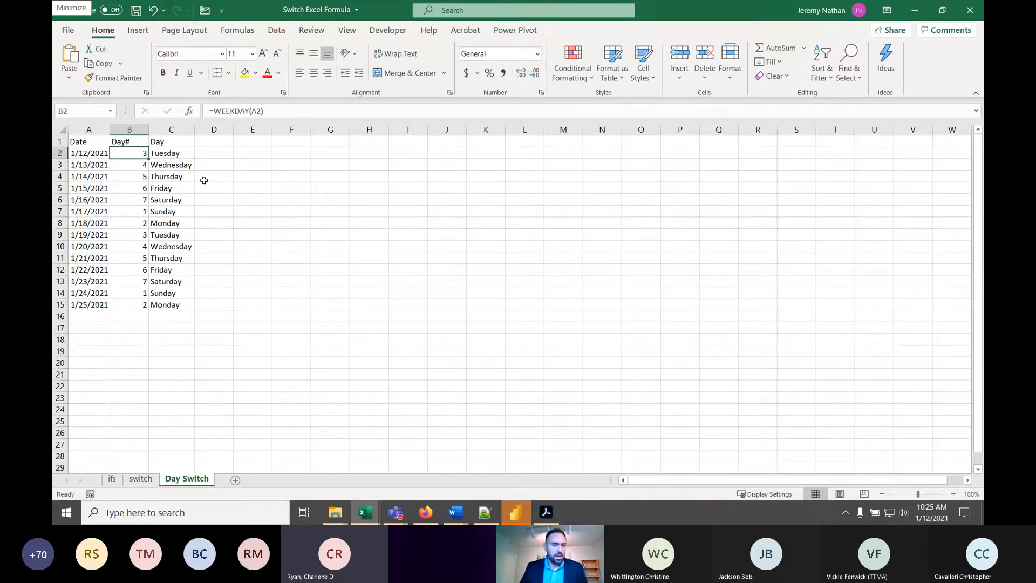
pyautogui.click(280, 215)
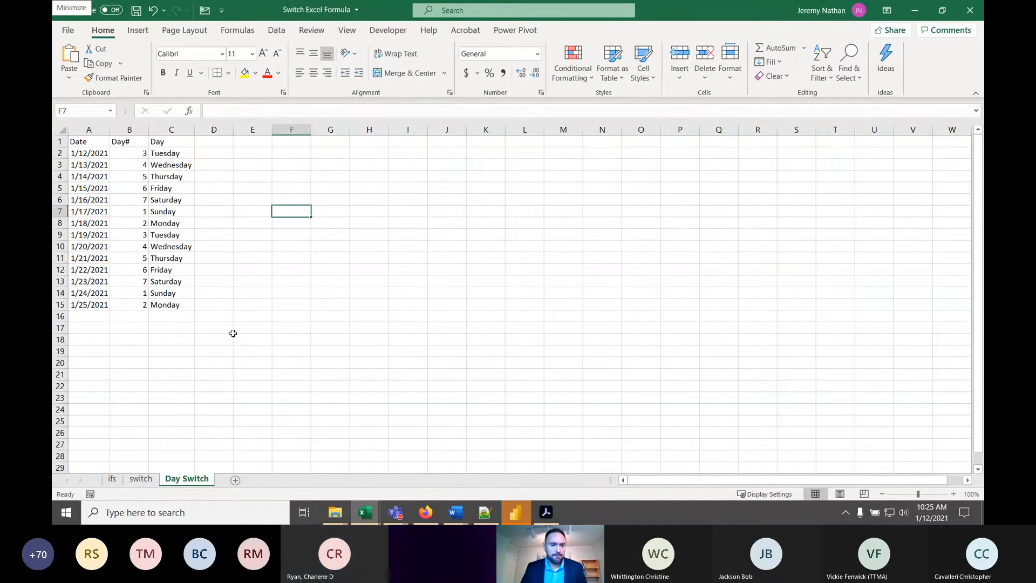
# - Enter =WEEKDAY(A2) in D2 and fill it down through D15 for all the dates
pyautogui.click(85, 153)
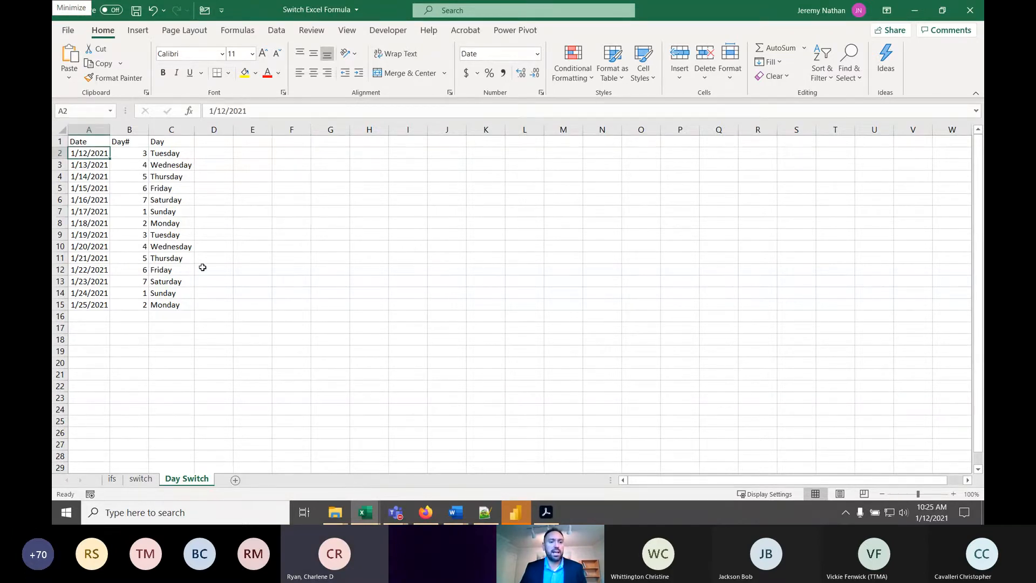
pyautogui.scroll(5, 203, 264)
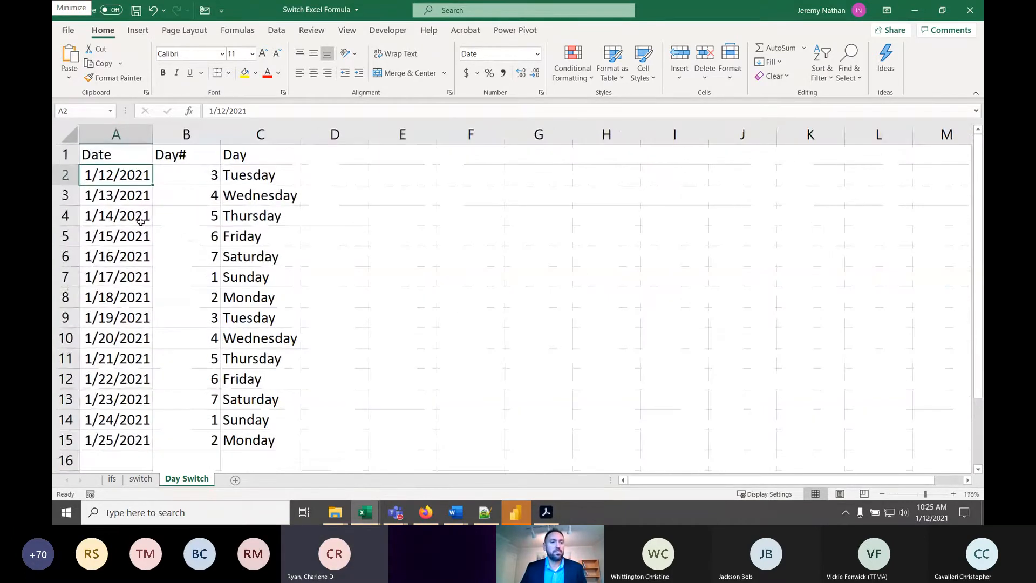
pyautogui.click(181, 179)
pyautogui.click(326, 178)
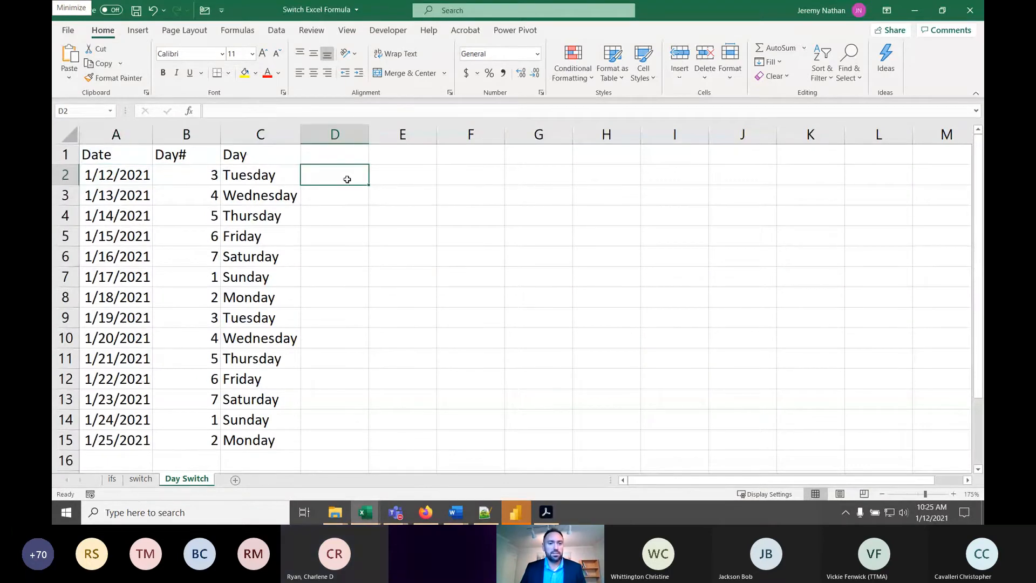
pyautogui.write('=we')
pyautogui.press('Tab')
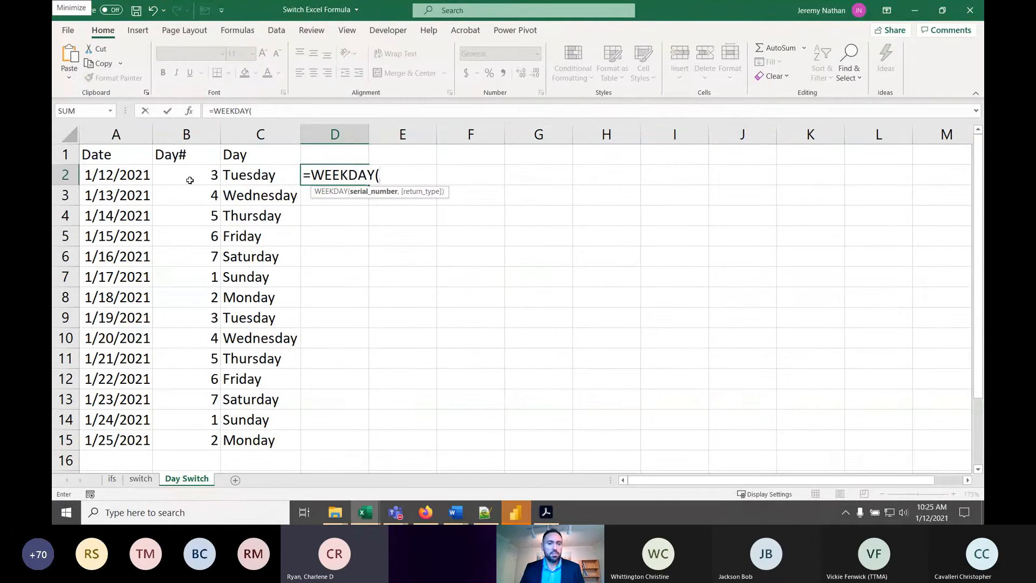
pyautogui.click(134, 175)
pyautogui.press('Return')
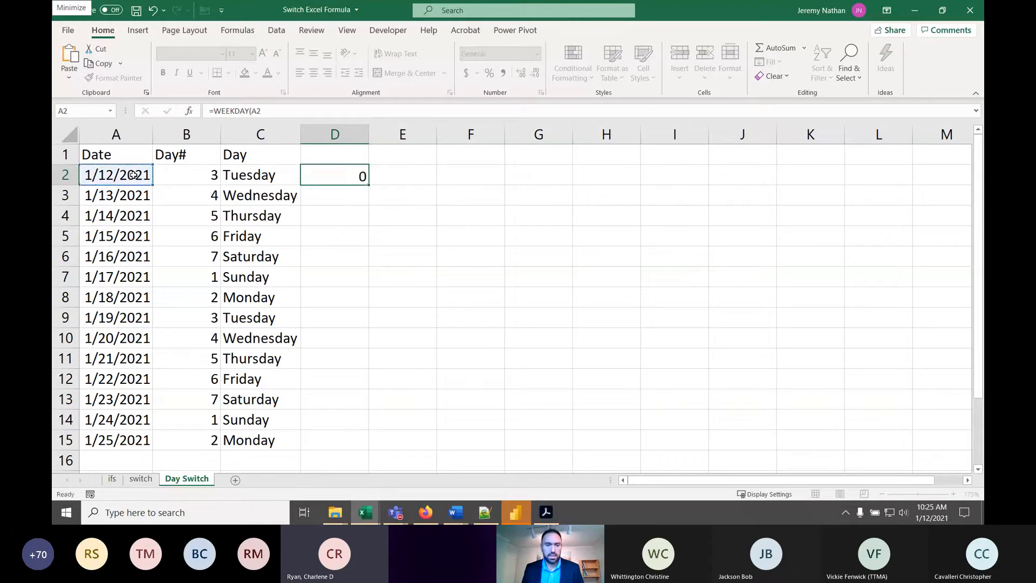
pyautogui.click(362, 175)
pyautogui.doubleClick(369, 186)
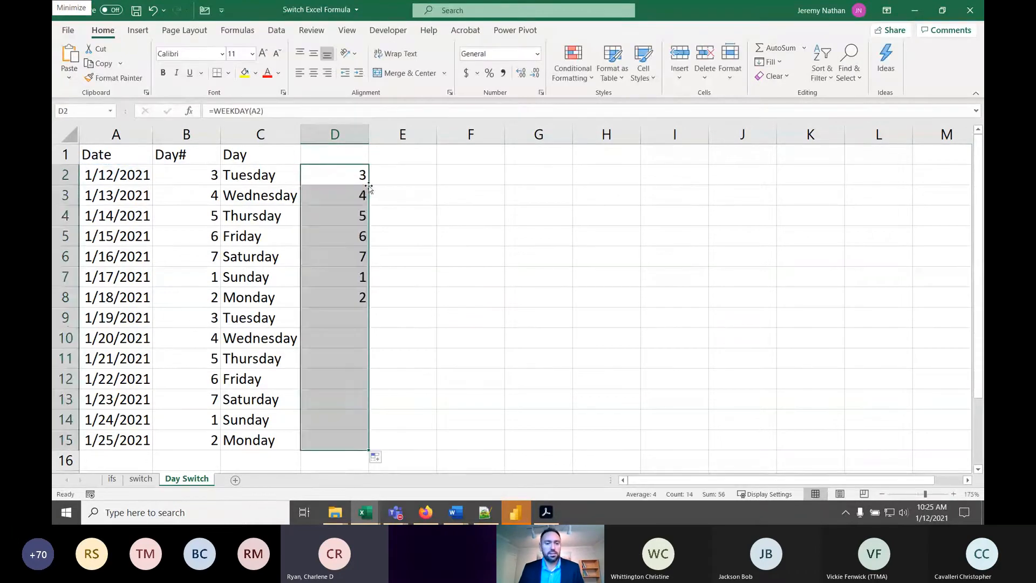
# - Check the WEEKDAY formulas in D2, D7 and D6 against the day names beside them
pyautogui.click(354, 182)
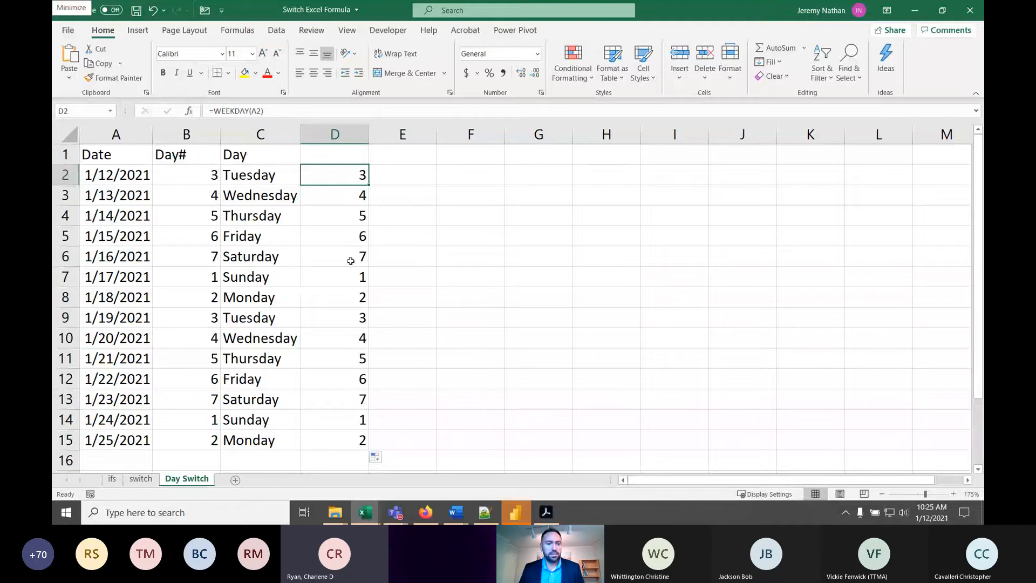
pyautogui.click(357, 279)
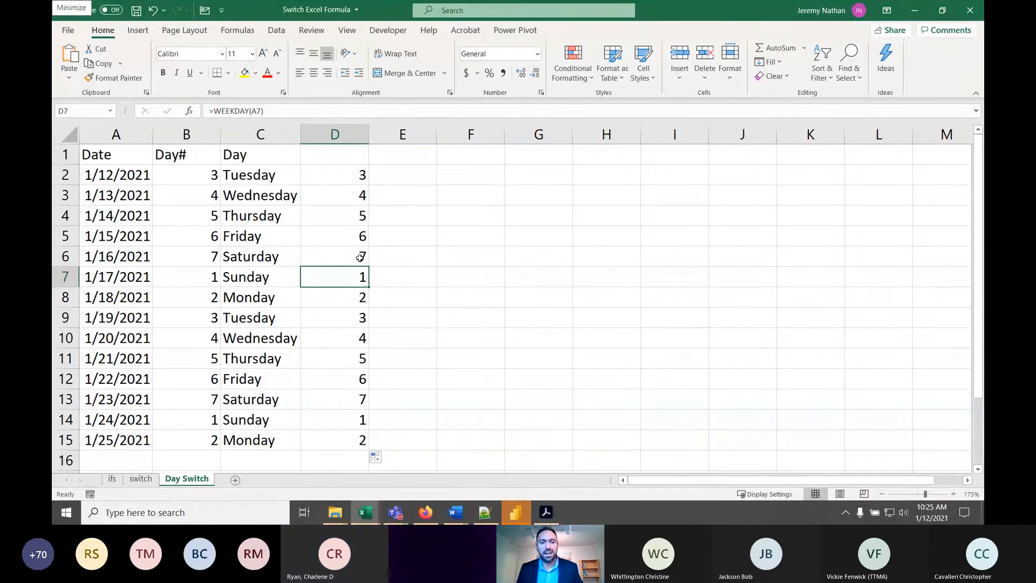
pyautogui.click(359, 257)
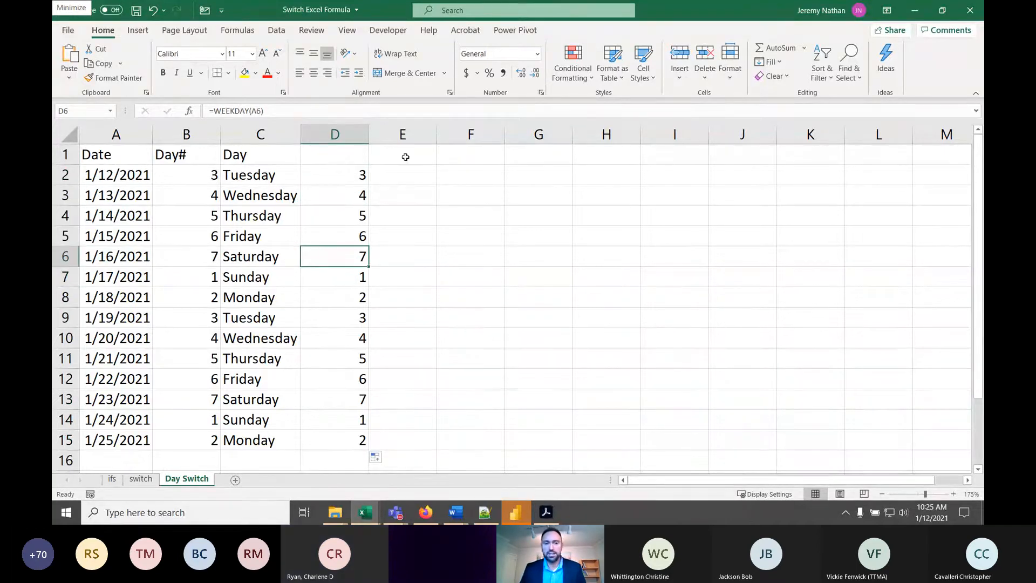
# - Copy the full SWITCH formula text from C2 into E2 and fill it down through E15
pyautogui.click(399, 173)
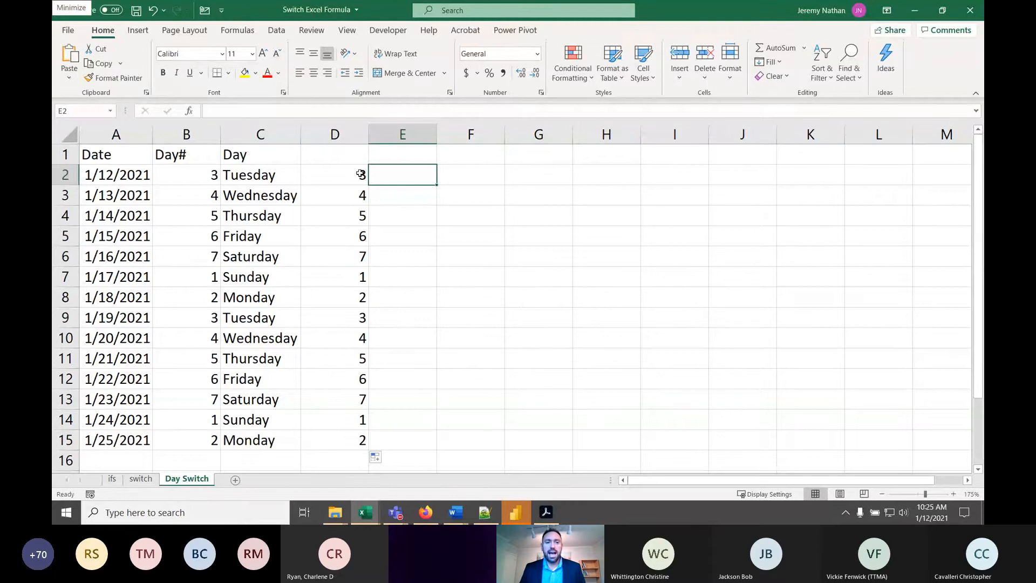
pyautogui.click(268, 175)
pyautogui.moveTo(659, 111); pyautogui.dragTo(106, 101)
pyautogui.hotkey('ctrl', 'c')
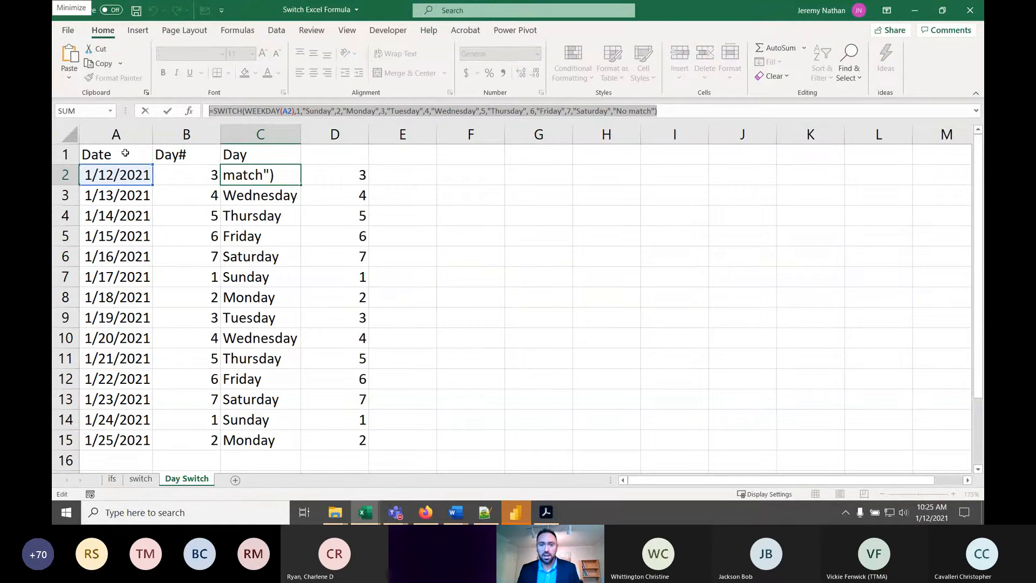
pyautogui.hotkey('alt', 'Tab')
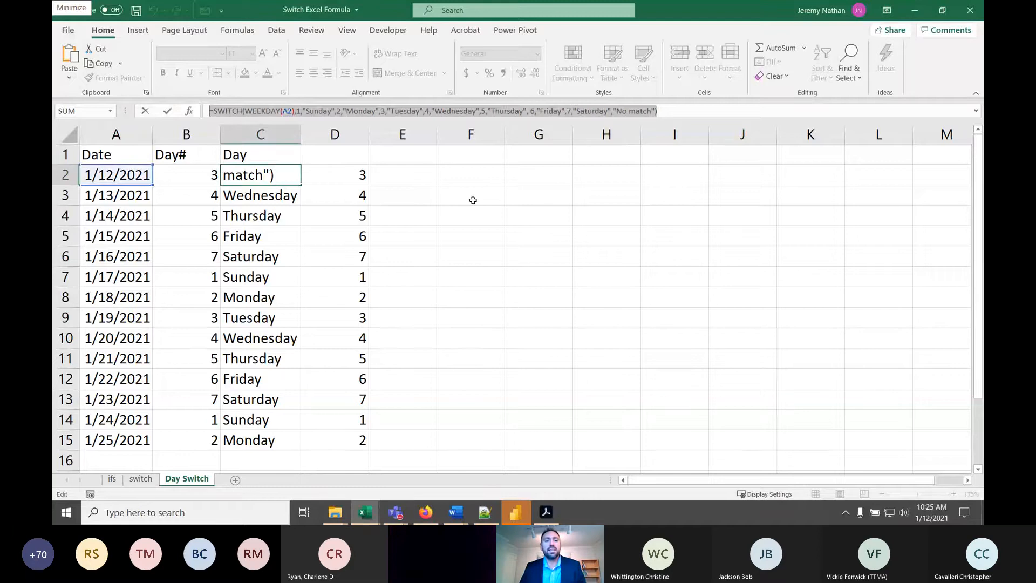
pyautogui.hotkey('ctrl', 'Return')
pyautogui.click(408, 178)
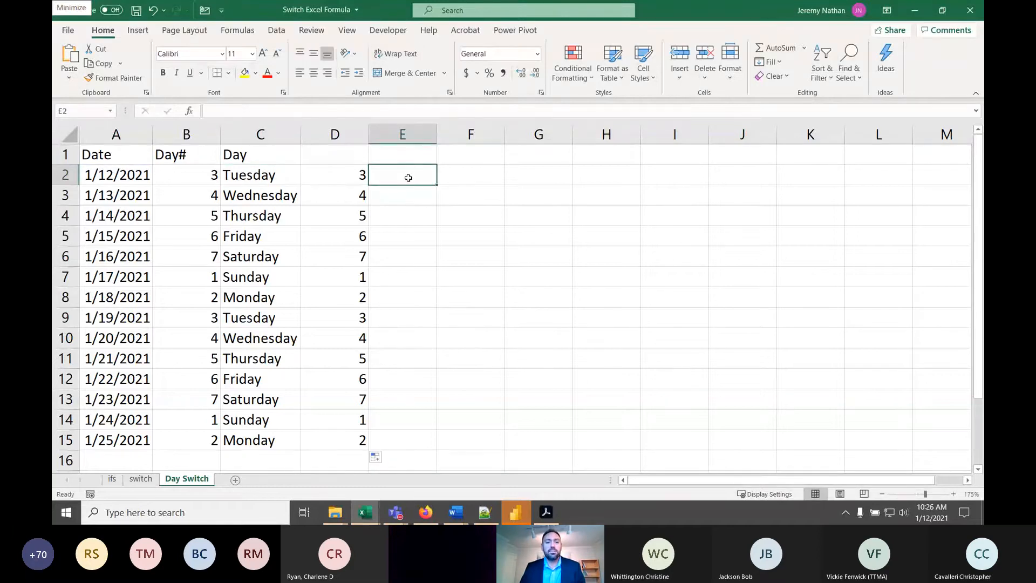
pyautogui.hotkey('ctrl', 'v')
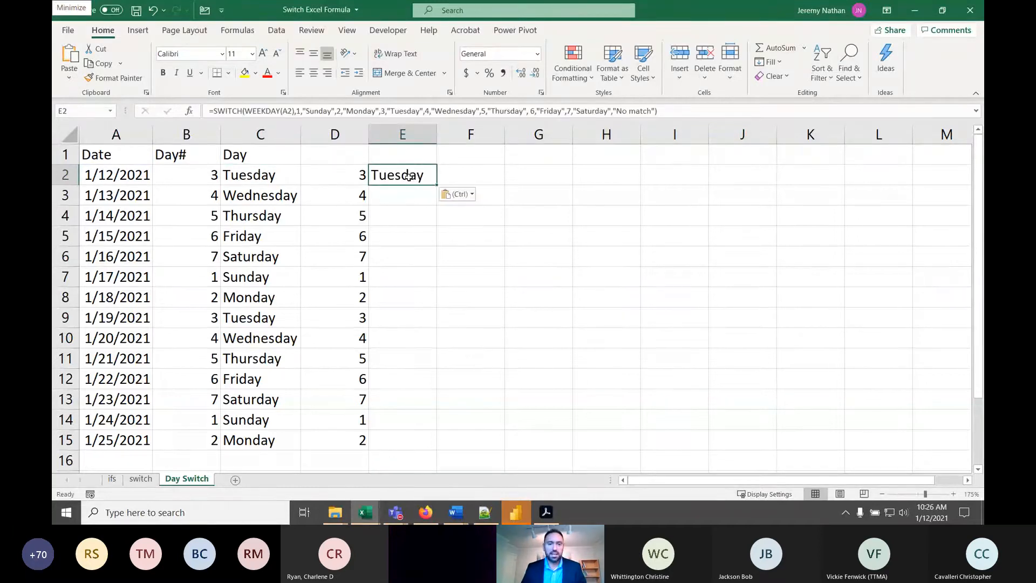
pyautogui.doubleClick(436, 185)
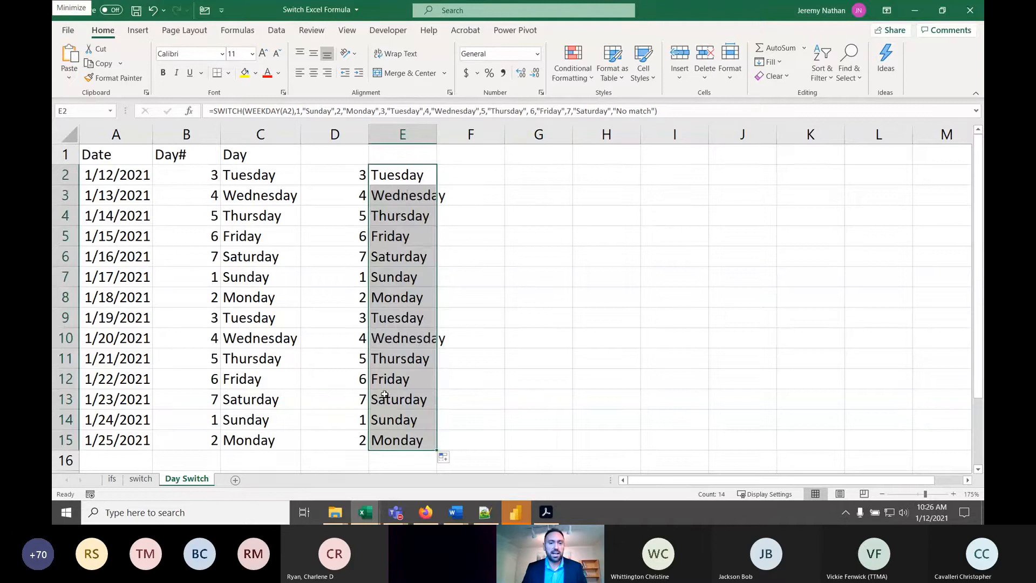
# - Open the SWITCH formula in E2 for viewing and highlight its WEEKDAY(A2) expression
pyautogui.doubleClick(411, 175)
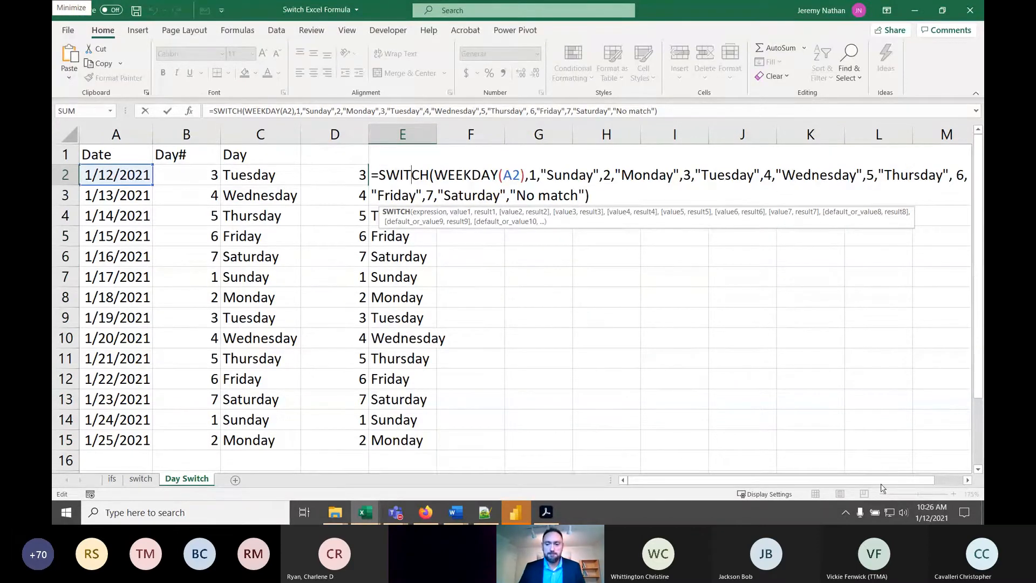
pyautogui.click(968, 480)
pyautogui.click(967, 480)
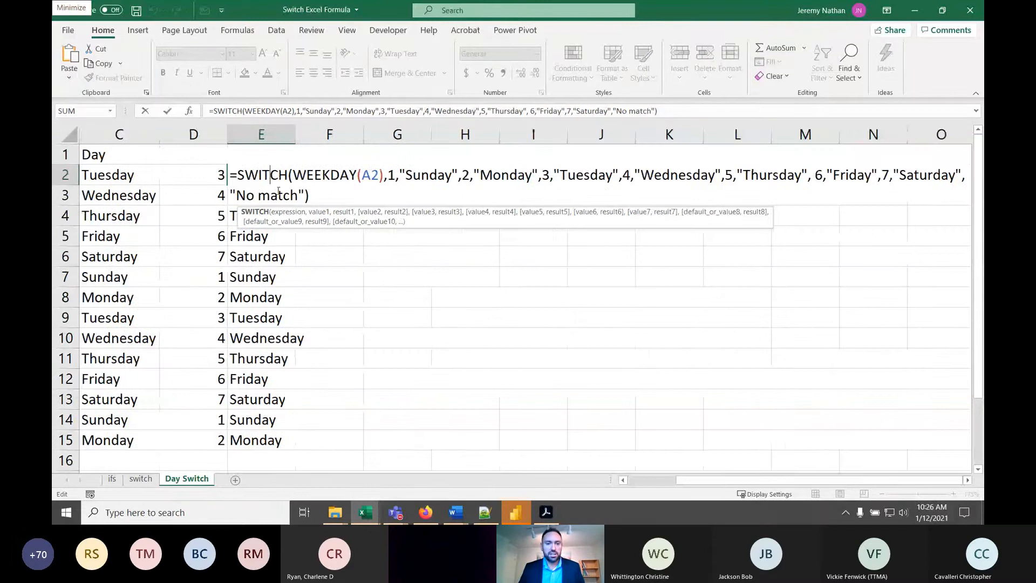
pyautogui.click(623, 480)
pyautogui.click(622, 480)
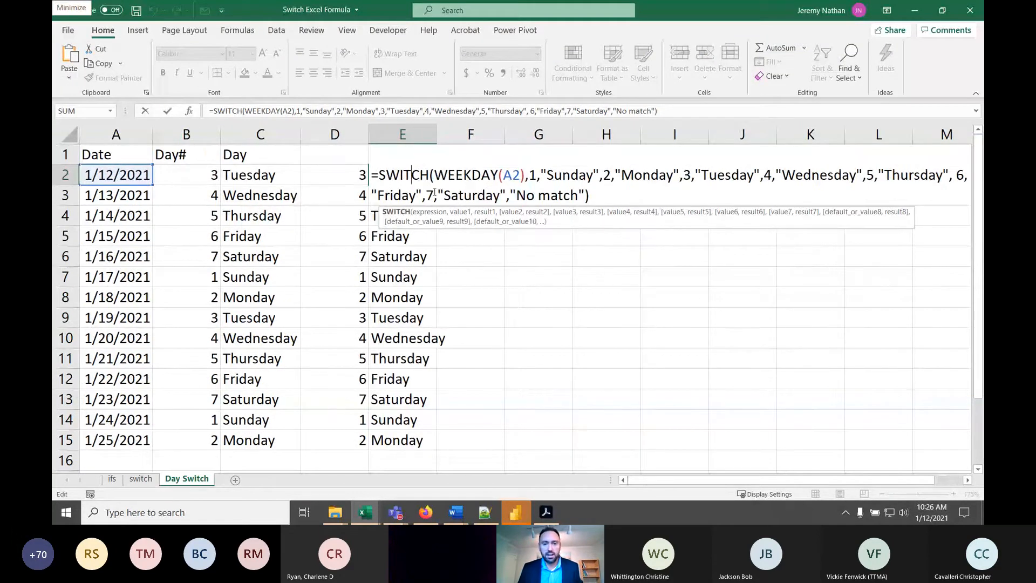
pyautogui.moveTo(523, 183); pyautogui.dragTo(449, 190)
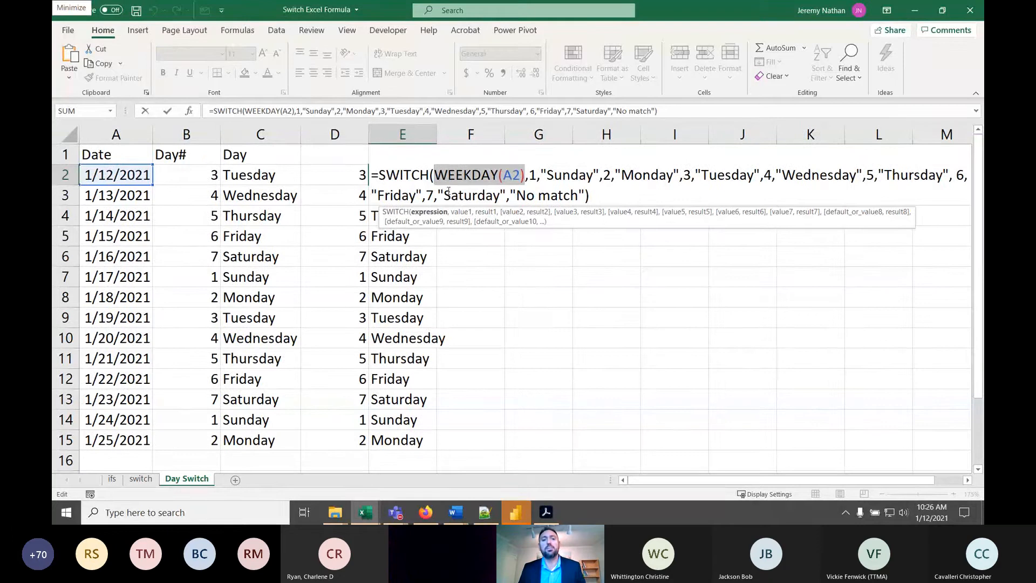
# - Try to replace the WEEKDAY(A2) expression in E2's SWITCH formula with a reference to b2
pyautogui.press('Right')
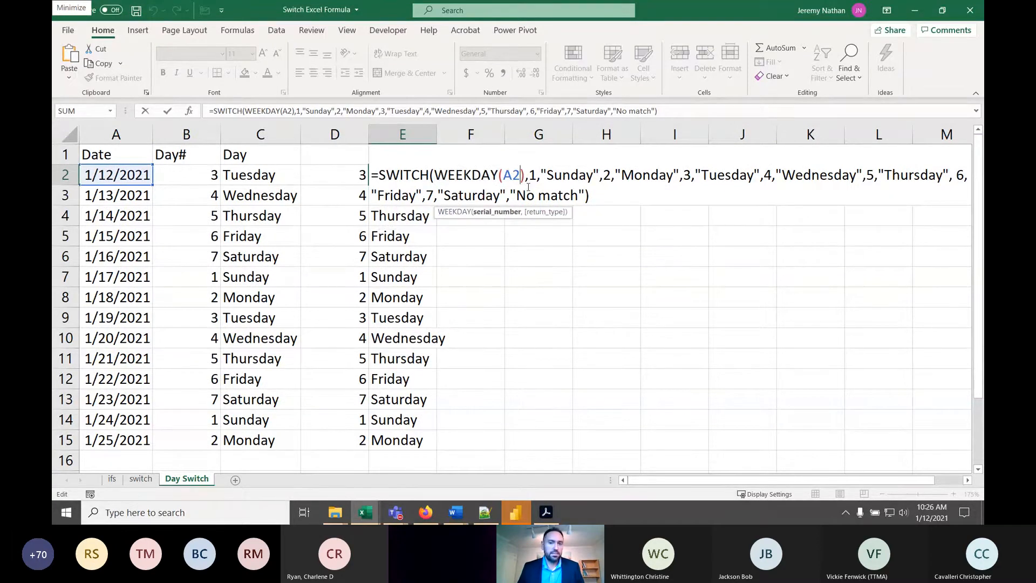
pyautogui.press('BackSpace')
pyautogui.press('BackSpace')
pyautogui.press('BackSpace')
pyautogui.press('BackSpace')
pyautogui.press('BackSpace')
pyautogui.press('BackSpace')
pyautogui.press('BackSpace')
pyautogui.press('BackSpace')
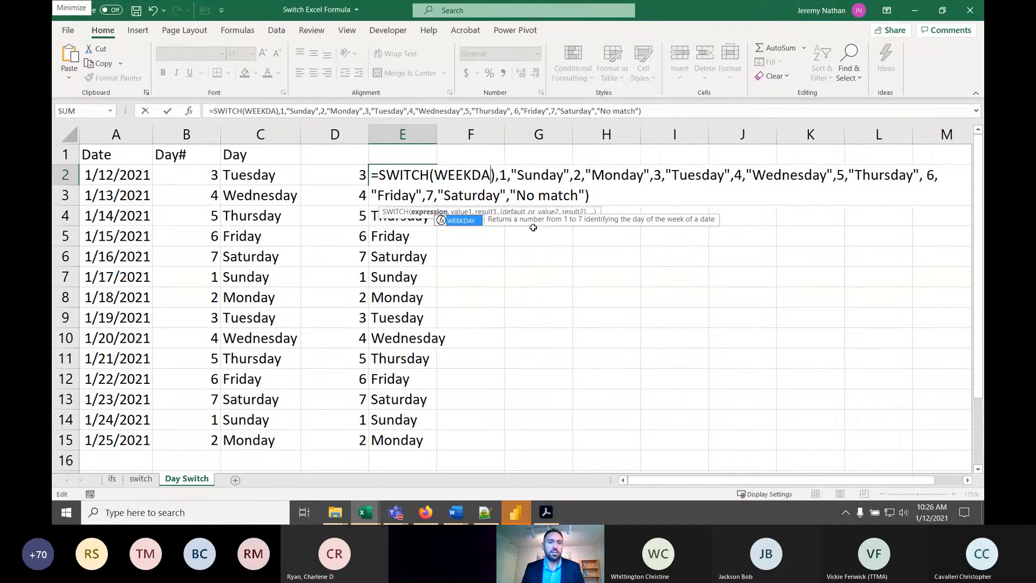
pyautogui.press('BackSpace')
pyautogui.press('BackSpace')
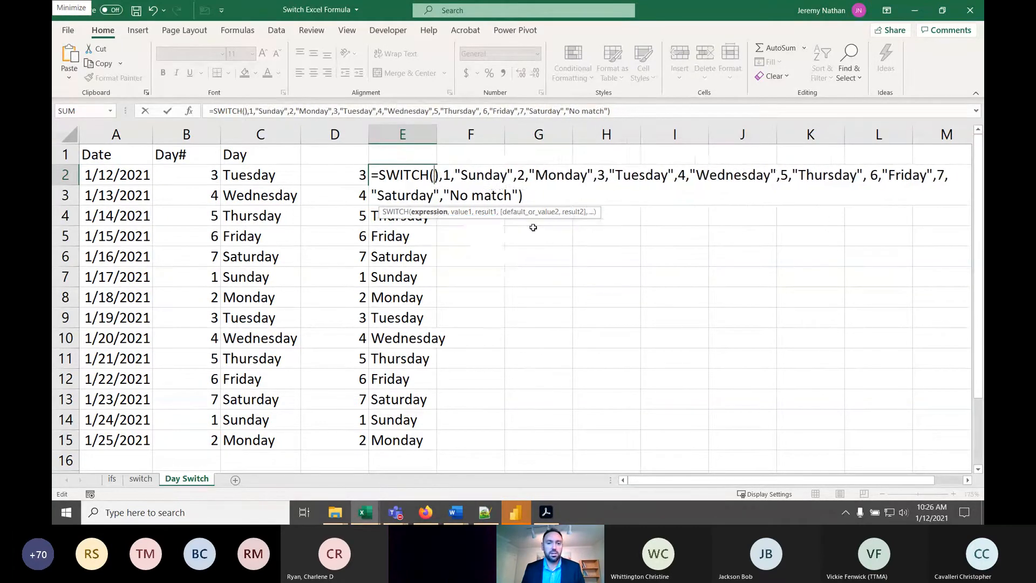
pyautogui.write('b2')
pyautogui.press('Return')
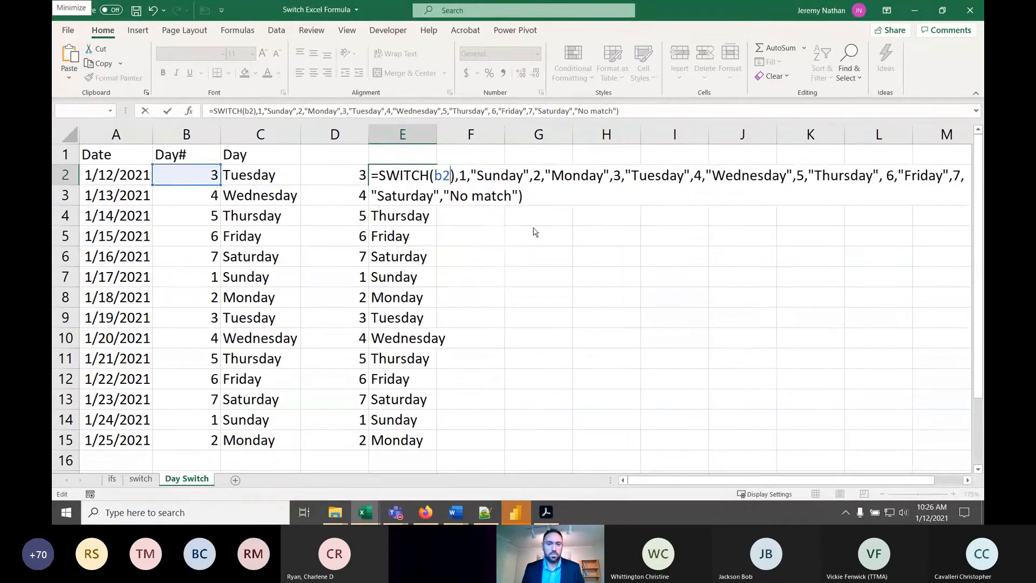
pyautogui.click(520, 291)
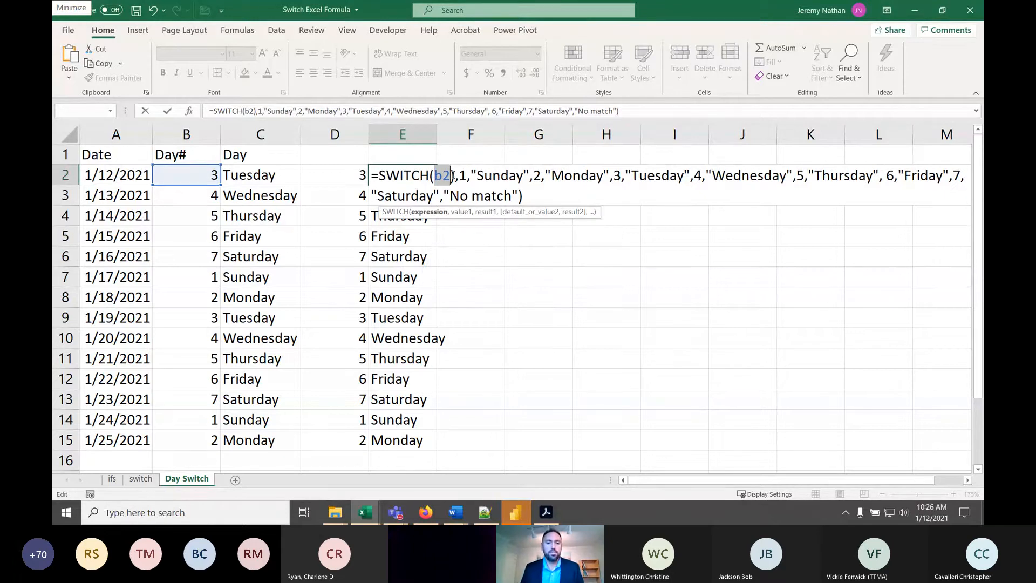
pyautogui.press('BackSpace')
pyautogui.press('Escape')
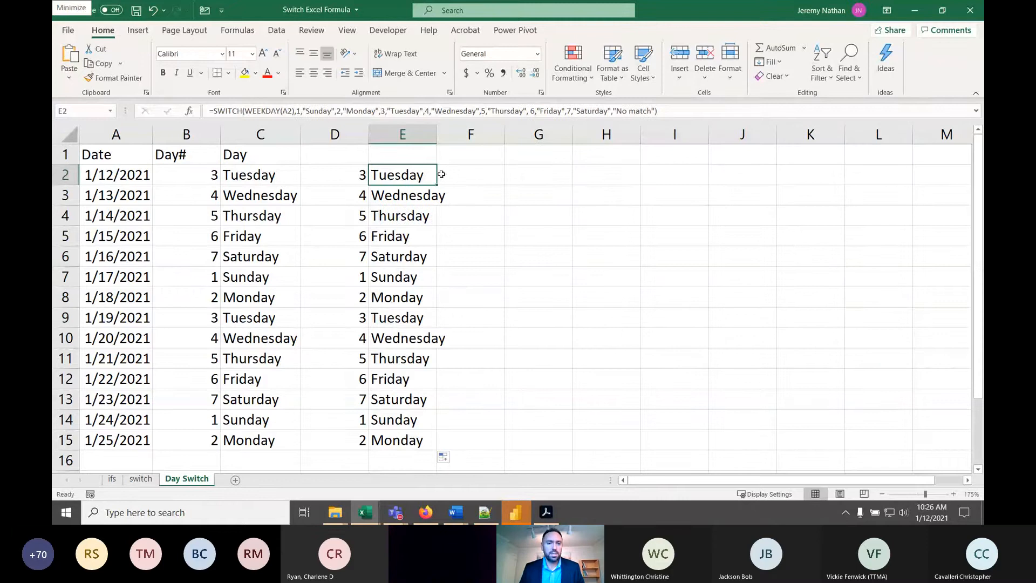
# - Review E2's SWITCH arguments from WEEKDAY(A2) through the "Sunday" result to the "No match" default, leaving the formula unchanged
pyautogui.doubleClick(425, 176)
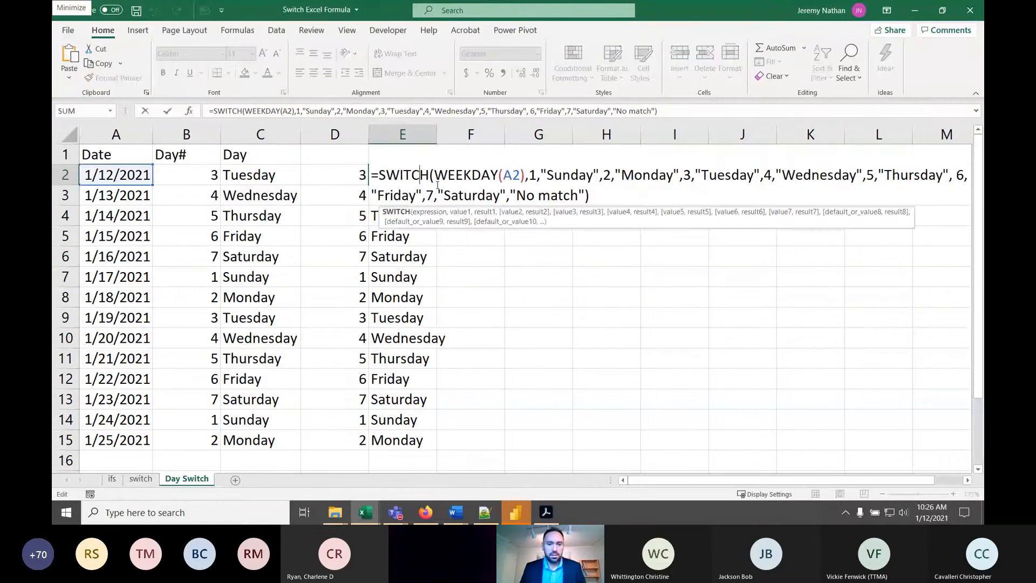
pyautogui.click(531, 175)
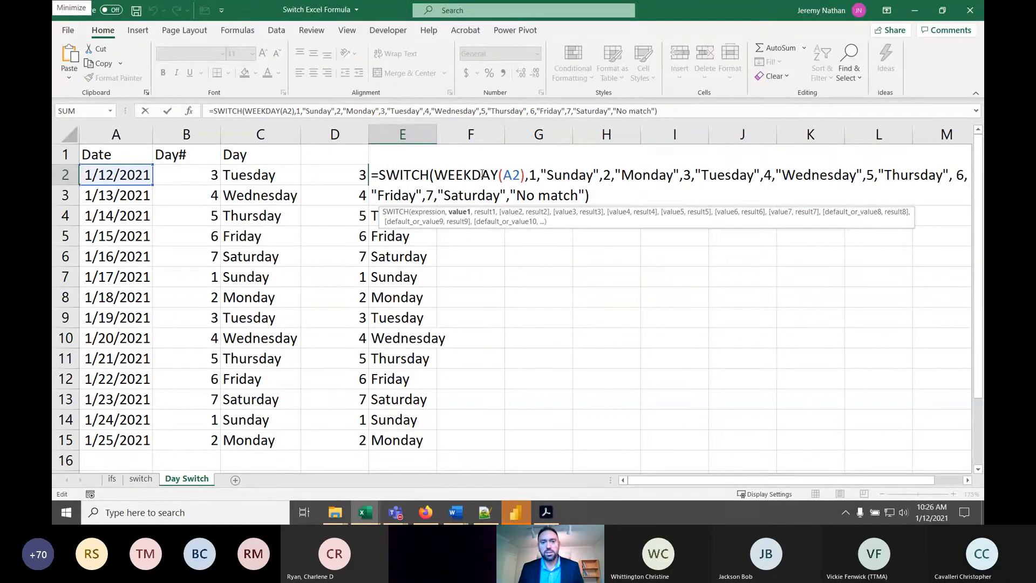
pyautogui.press('Left')
pyautogui.press('Left')
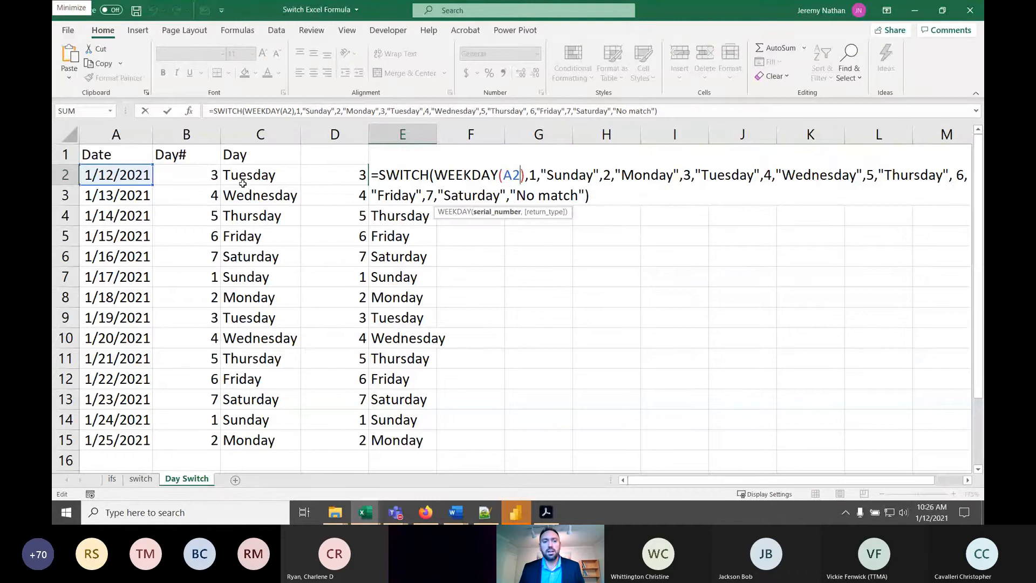
pyautogui.click(578, 176)
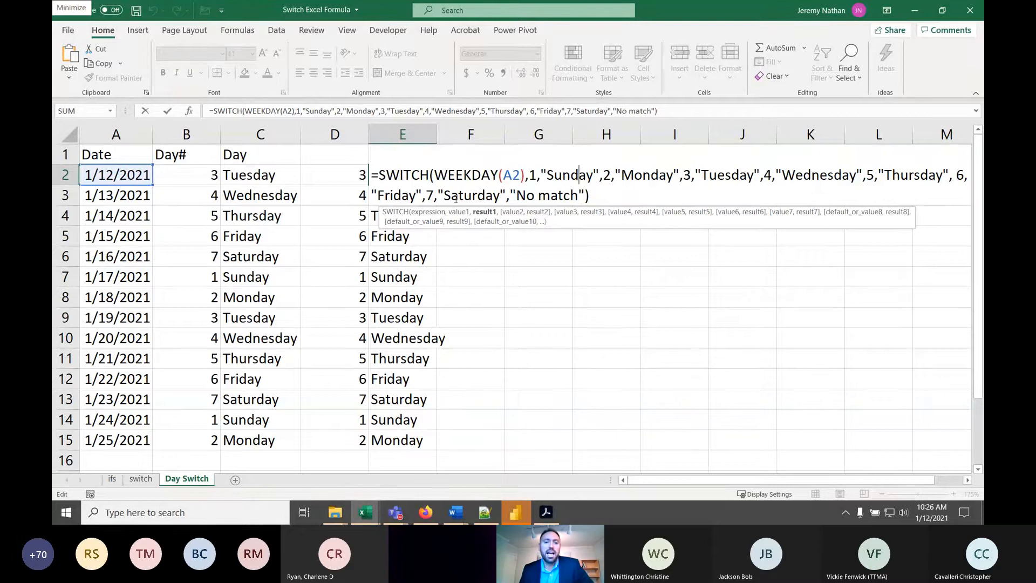
pyautogui.click(592, 193)
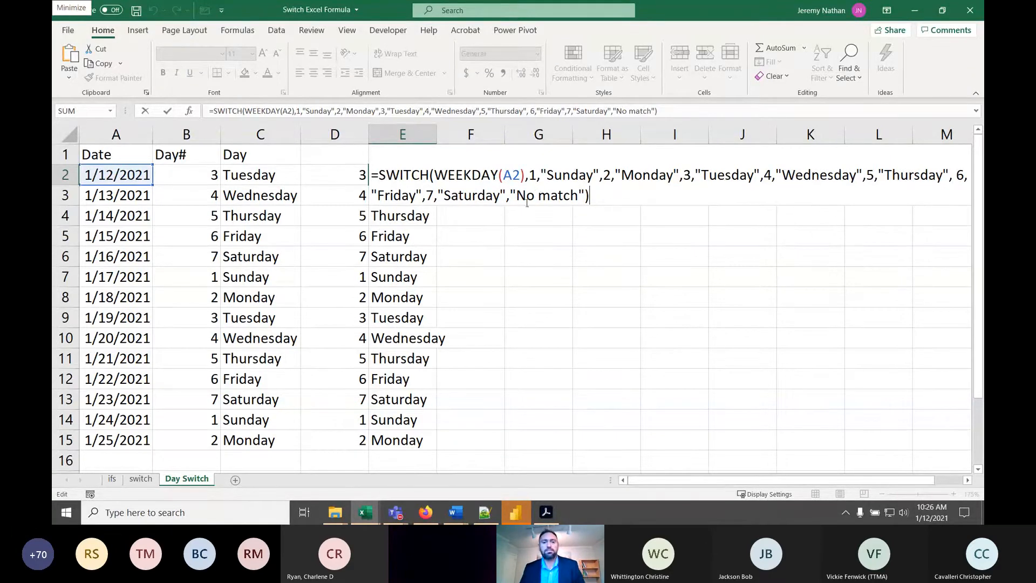
pyautogui.hotkey('ctrl', 'Return')
# - Replace the date in A6 with "Part number" and check the SWITCH formula in E6
pyautogui.click(118, 258)
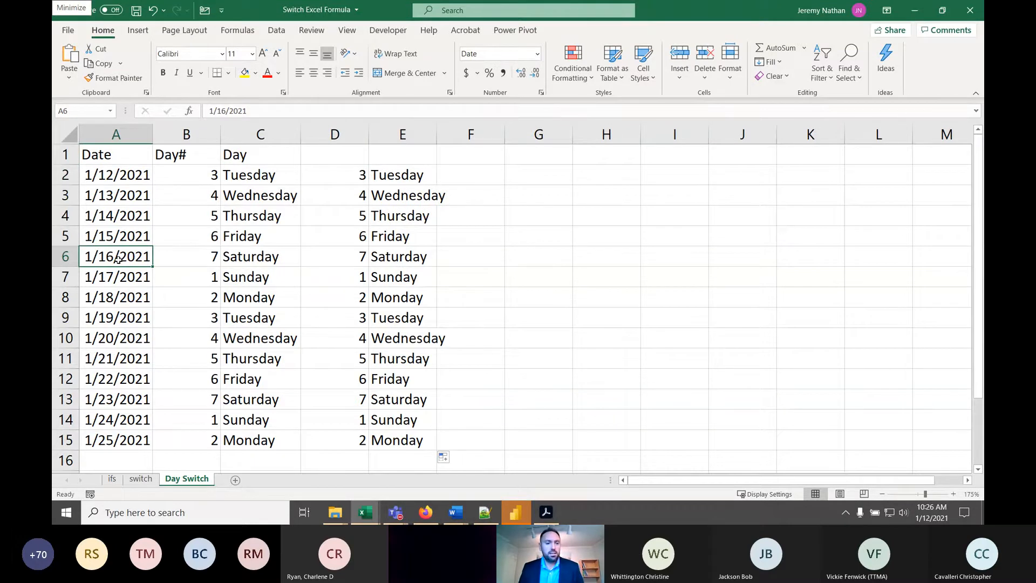
pyautogui.write('P')
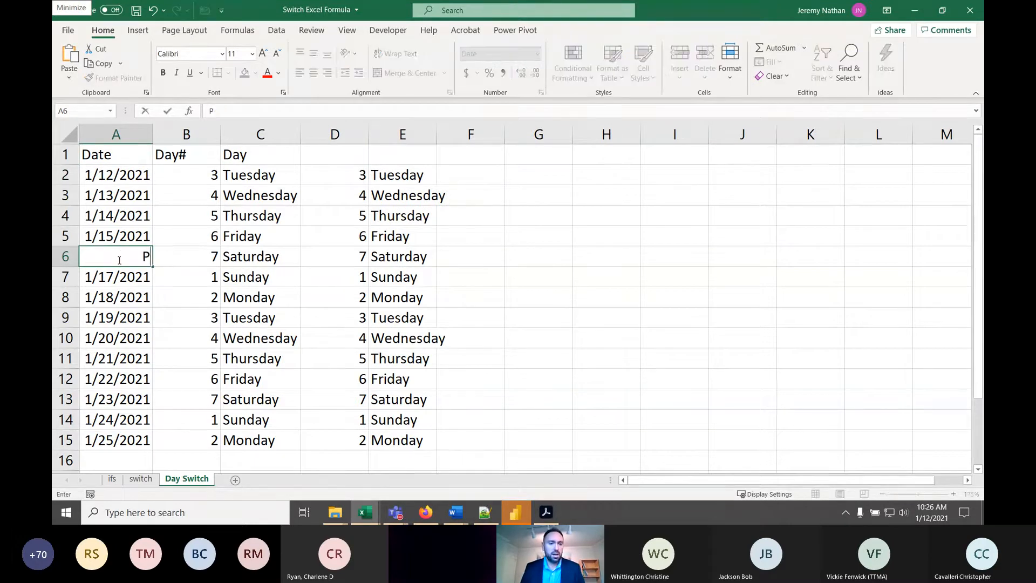
pyautogui.write('art number')
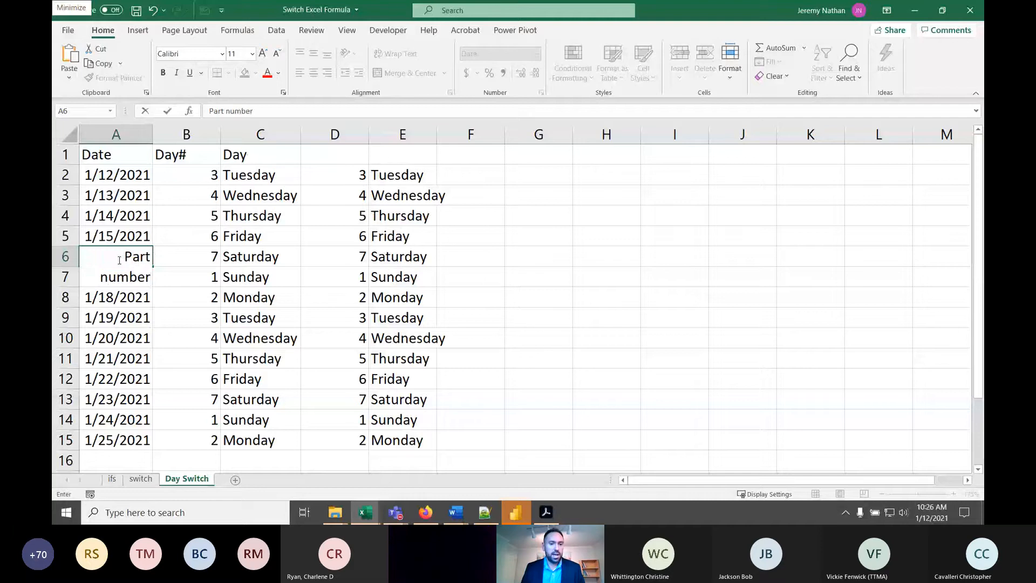
pyautogui.press('Return')
pyautogui.click(372, 258)
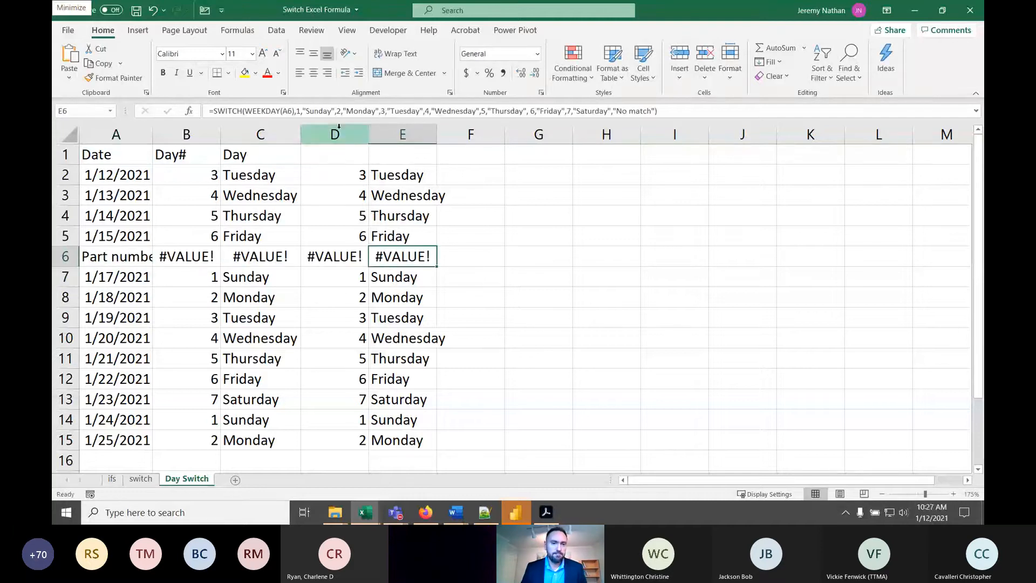
pyautogui.click(132, 257)
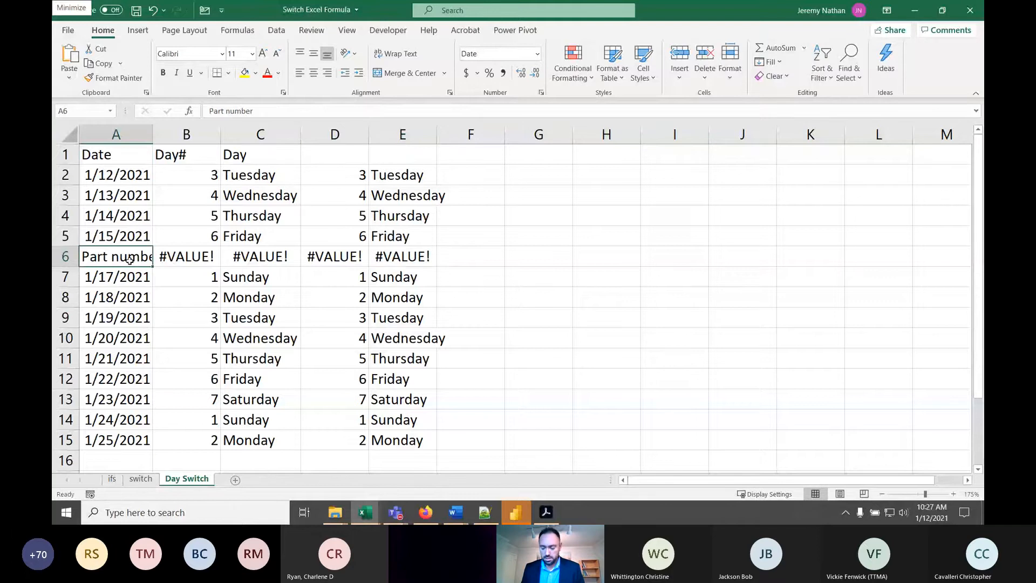
# - Undo the text replacement in A6 and view the SWITCH formula in E2 without changing it
pyautogui.hotkey('ctrl', 'z')
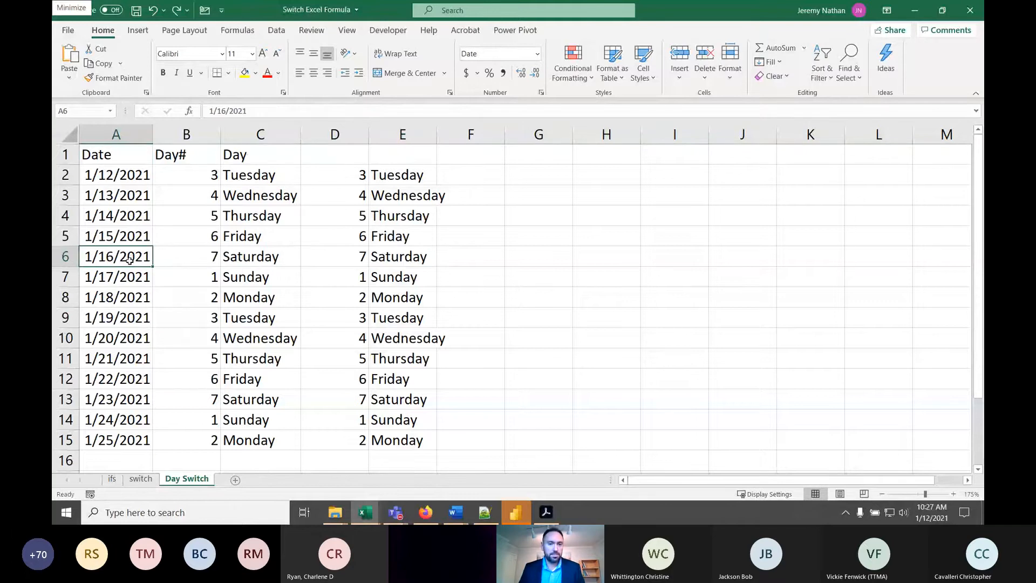
pyautogui.doubleClick(421, 174)
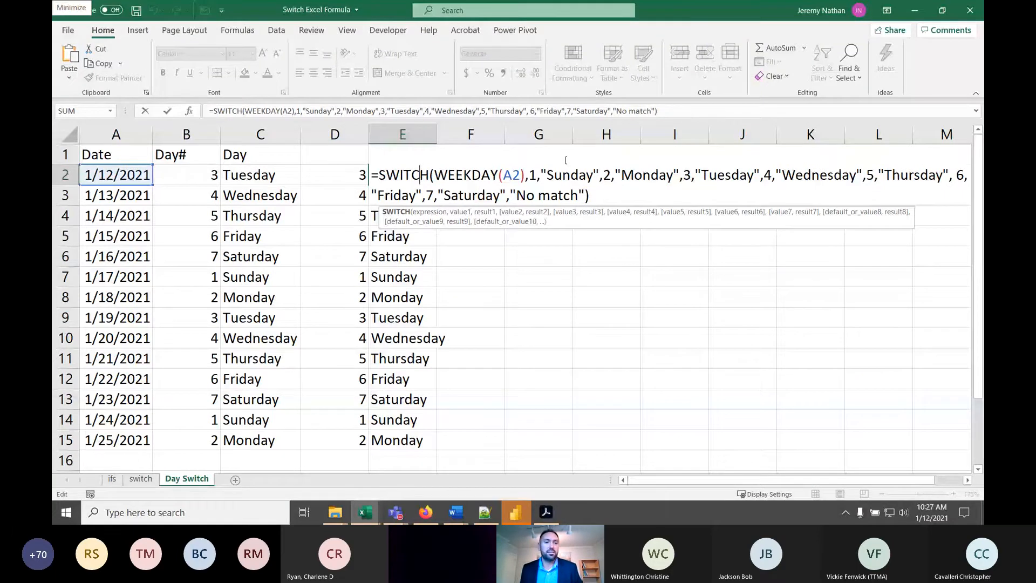
pyautogui.press('Return')
pyautogui.click(391, 178)
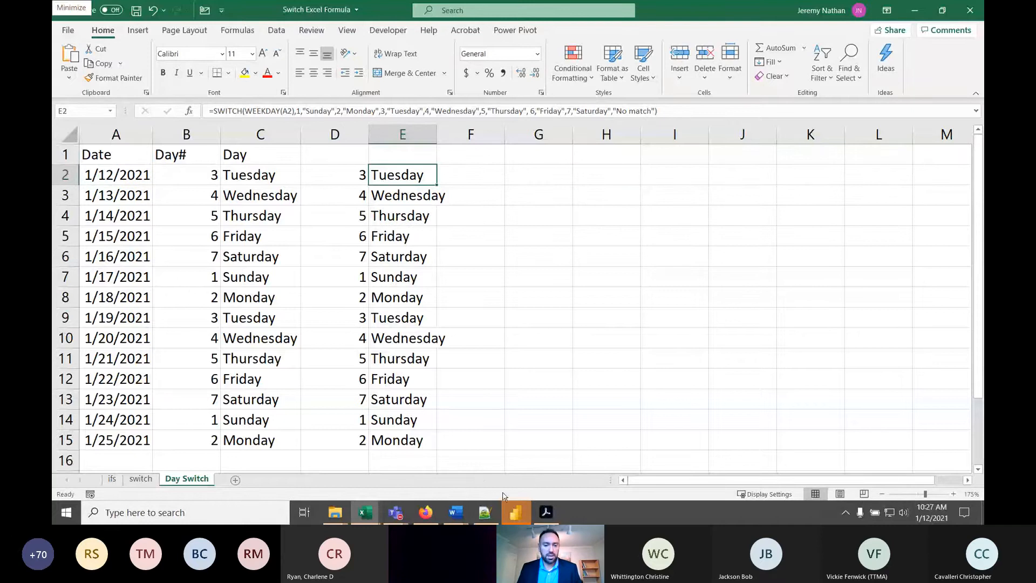
# - Switch to Firefox and review the Eventbrite agenda items on DAX variables, DAX formulas and M Formula Language in Excel
pyautogui.click(426, 512)
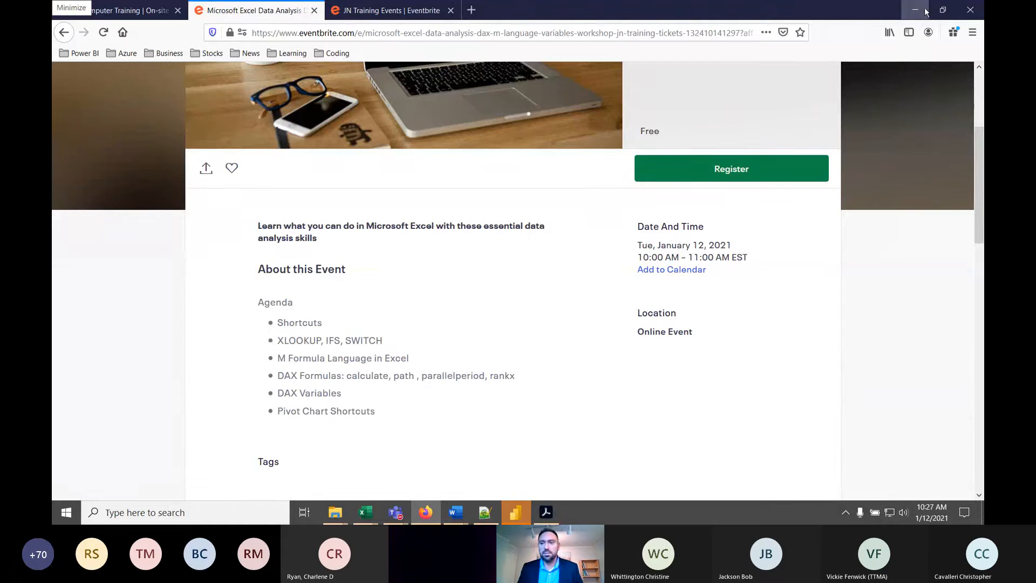
pyautogui.moveTo(291, 392); pyautogui.dragTo(316, 393)
pyautogui.click(346, 392)
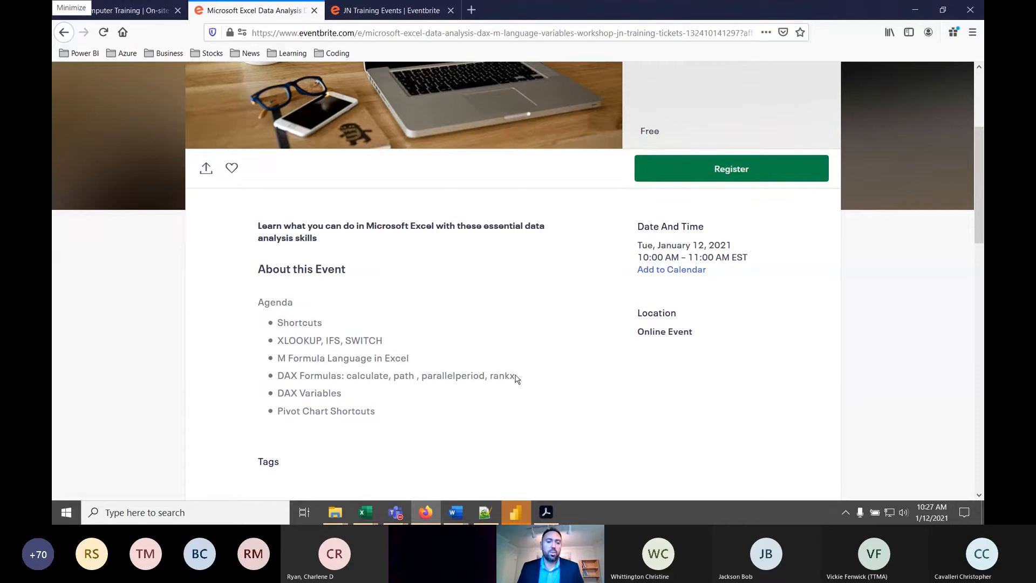
pyautogui.moveTo(331, 374); pyautogui.dragTo(486, 375)
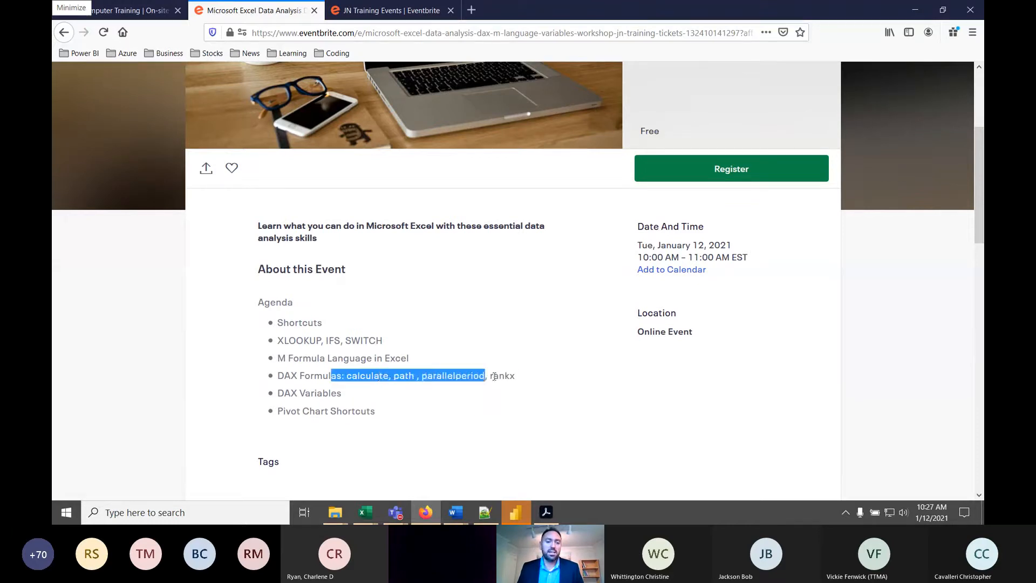
pyautogui.click(514, 374)
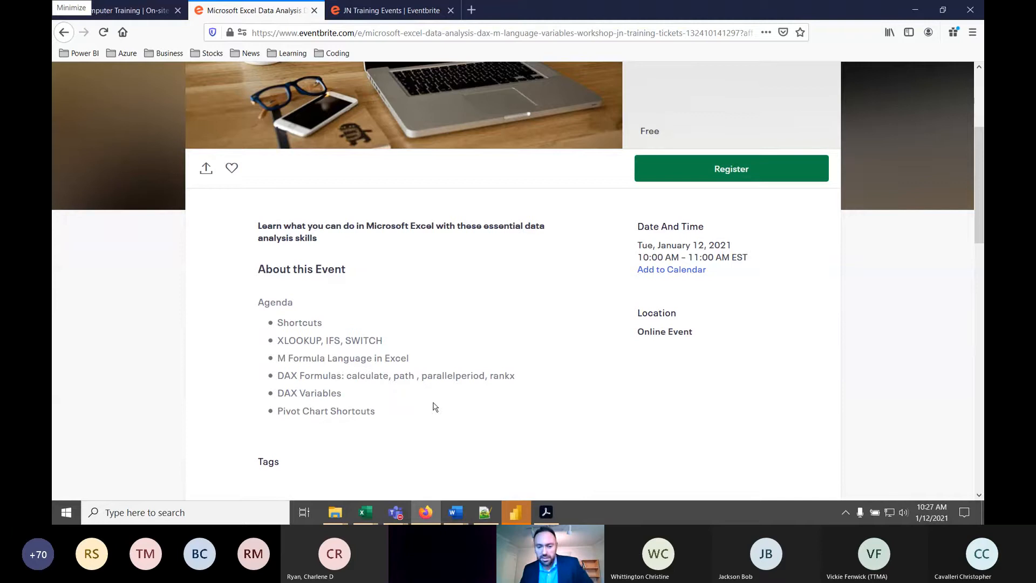
pyautogui.moveTo(293, 359); pyautogui.dragTo(340, 356)
pyautogui.click(376, 356)
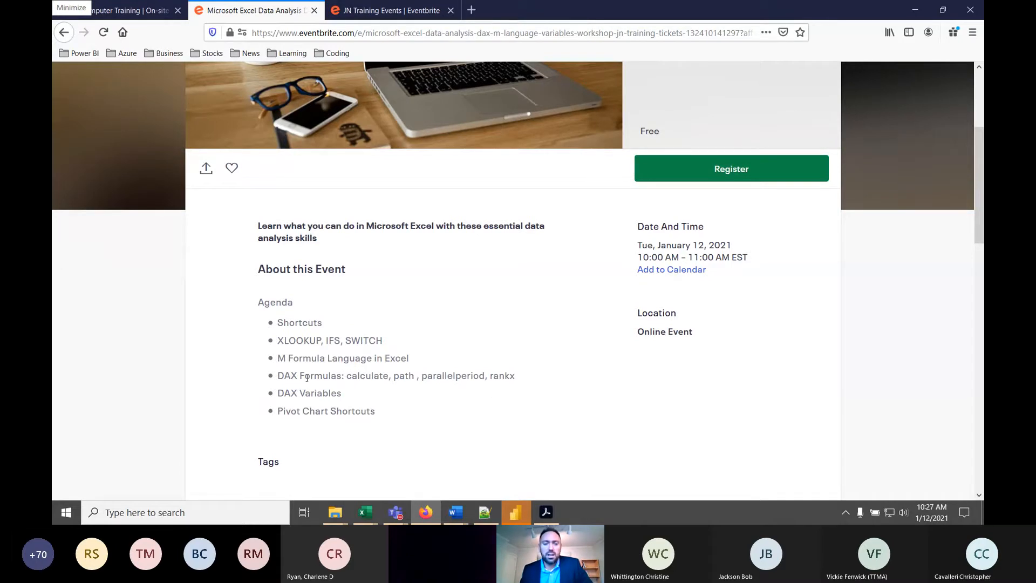
pyautogui.moveTo(528, 376); pyautogui.dragTo(455, 375)
pyautogui.click(437, 377)
pyautogui.click(915, 12)
# - Create a new blank workbook and bring up its data import commands
pyautogui.click(472, 210)
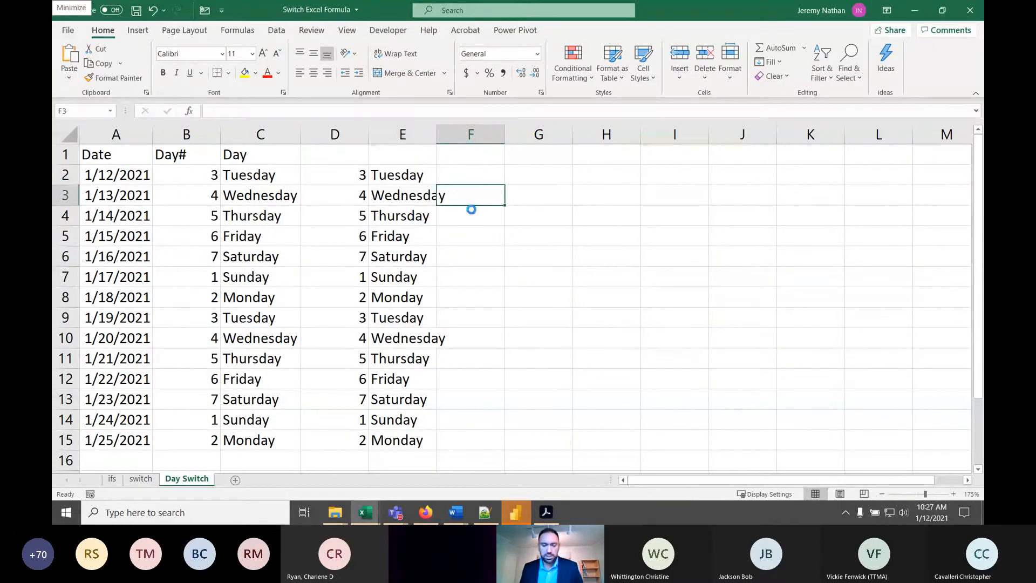
pyautogui.hotkey('ctrl', 'n')
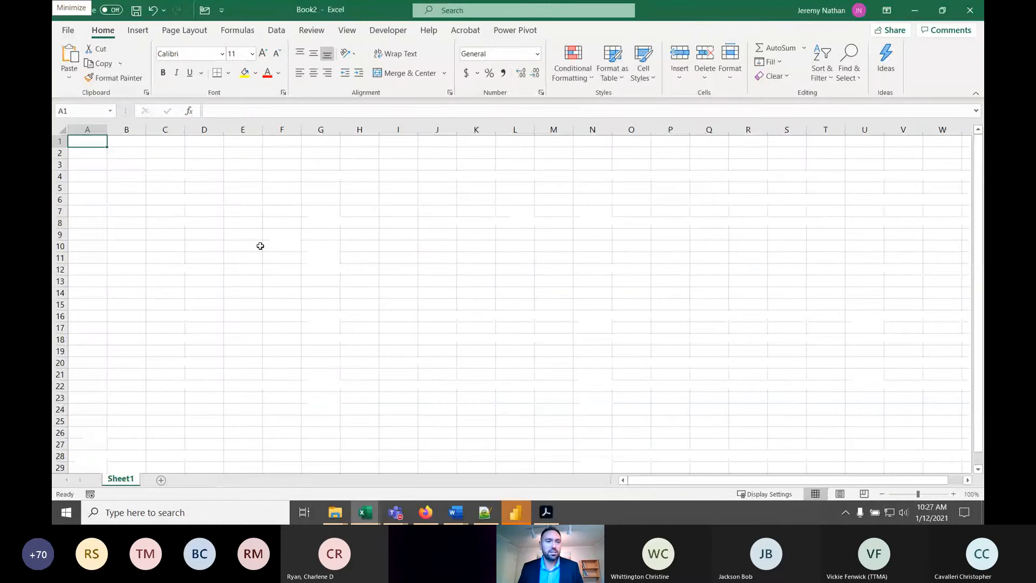
pyautogui.keyDown('ctrl'); pyautogui.scroll(9, 260, 246); pyautogui.keyUp('ctrl')
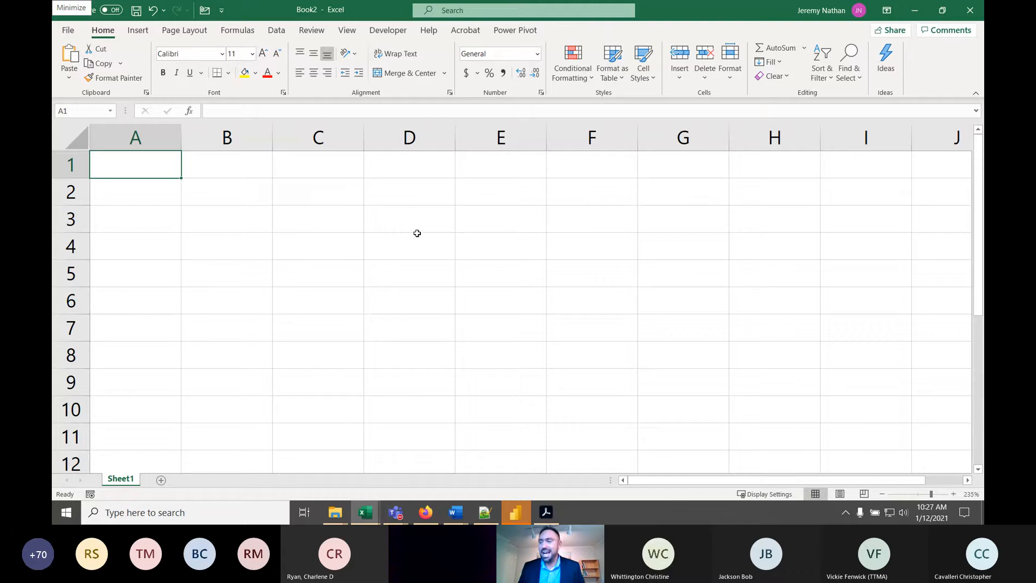
pyautogui.click(276, 30)
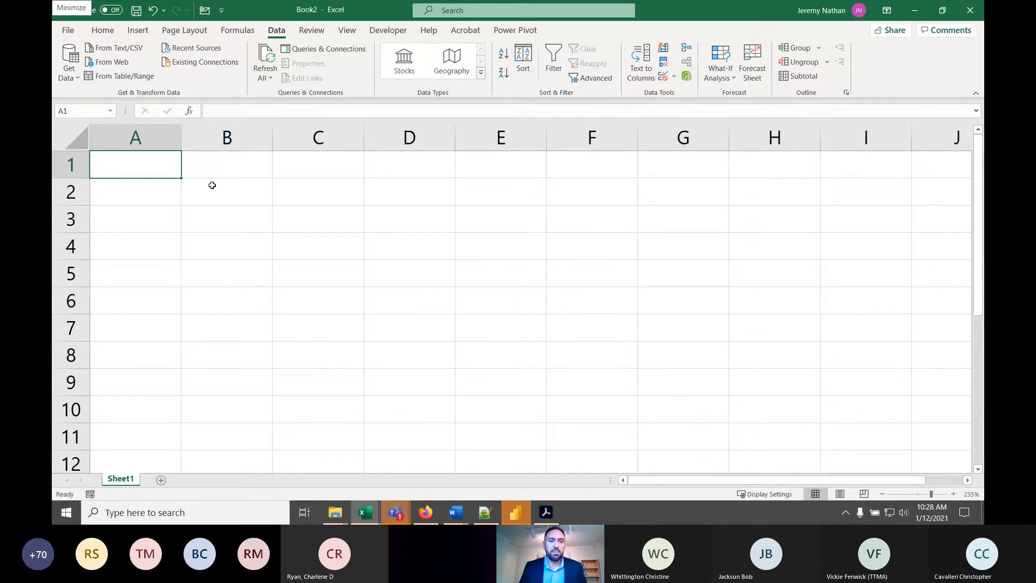
pyautogui.click(65, 80)
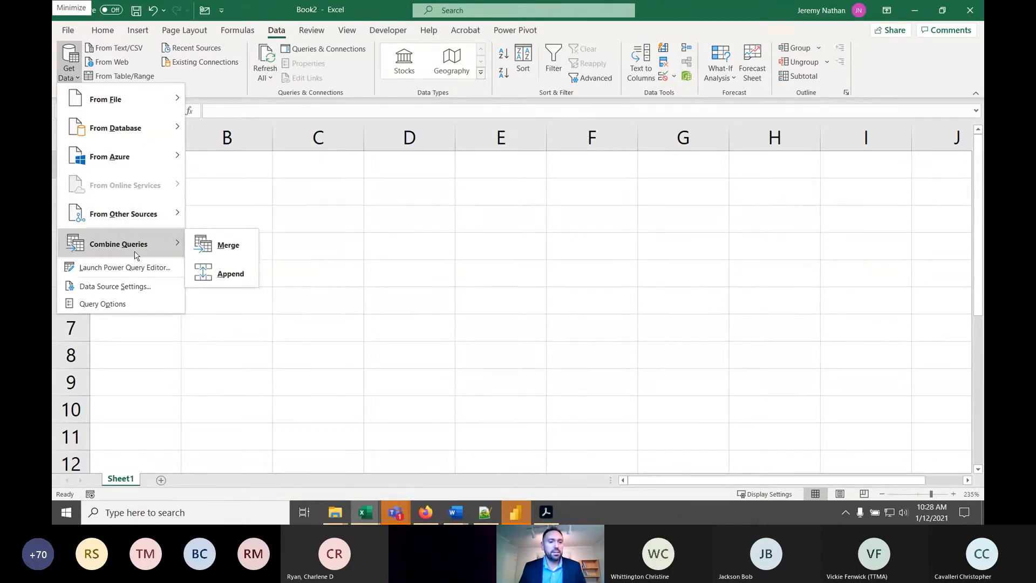
pyautogui.moveTo(132, 216)
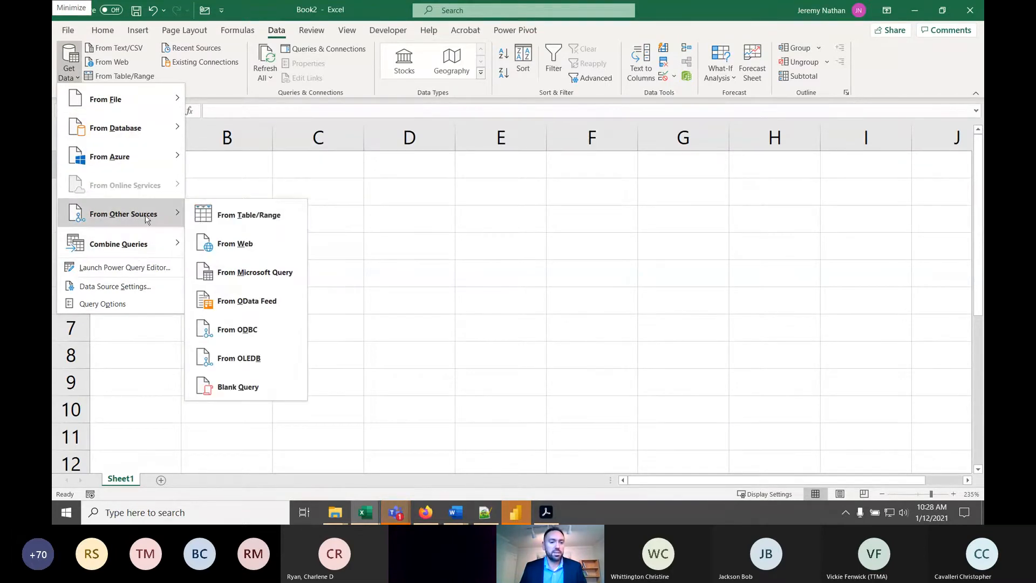
pyautogui.click(260, 392)
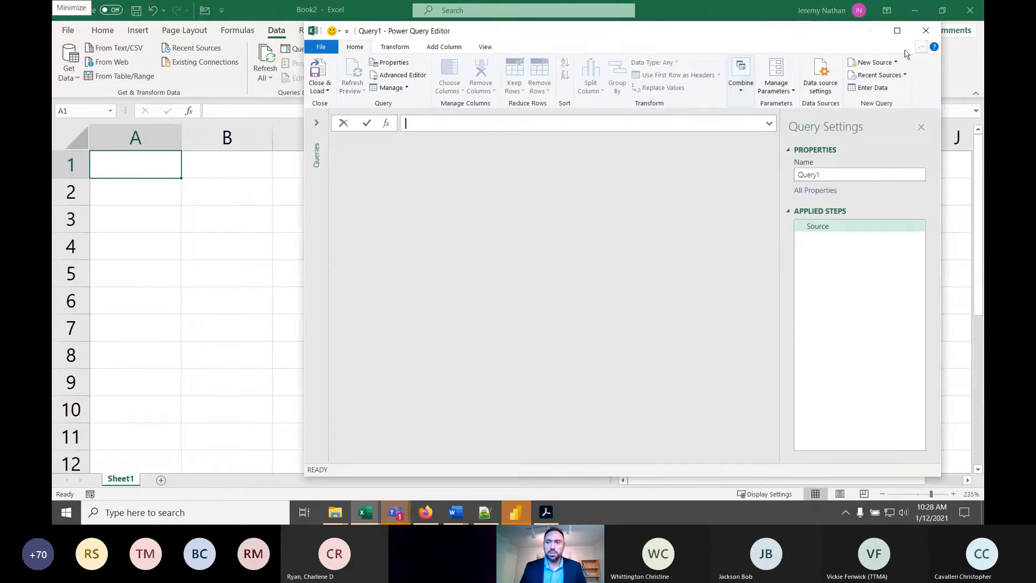
pyautogui.click(926, 31)
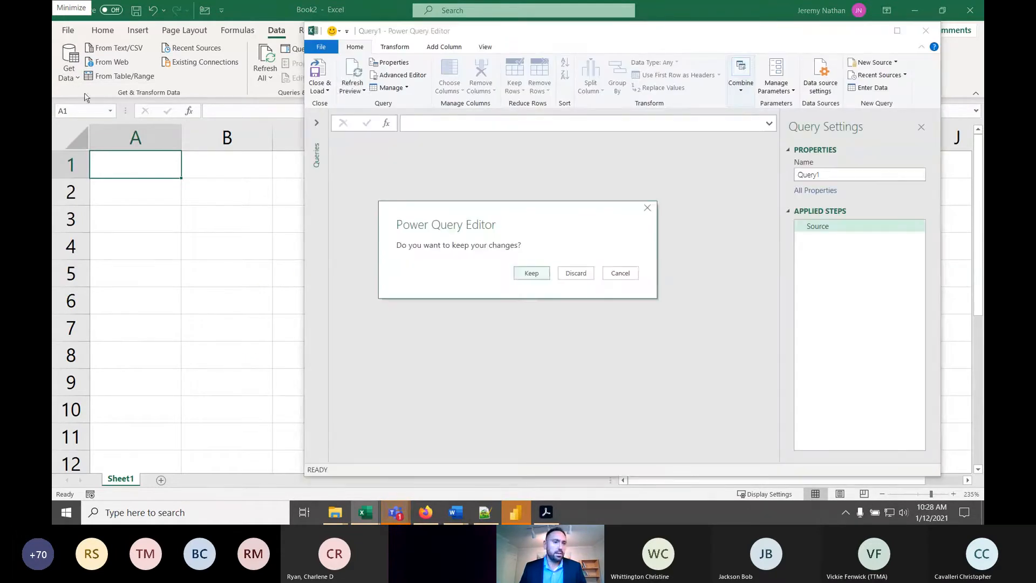
pyautogui.click(574, 273)
# - Create a blank query from the other data sources in the Power Query Editor
pyautogui.click(71, 79)
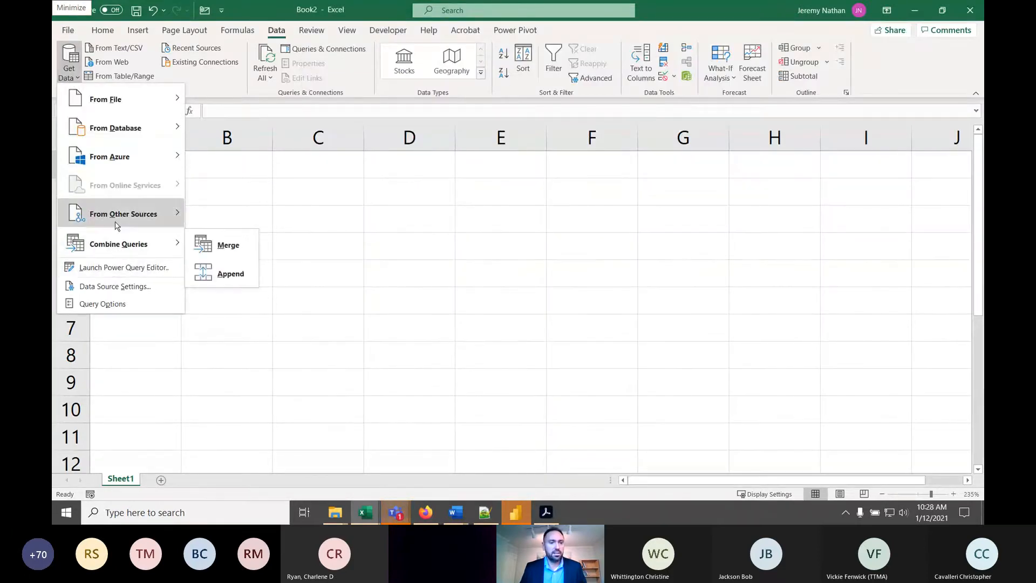
pyautogui.moveTo(124, 223)
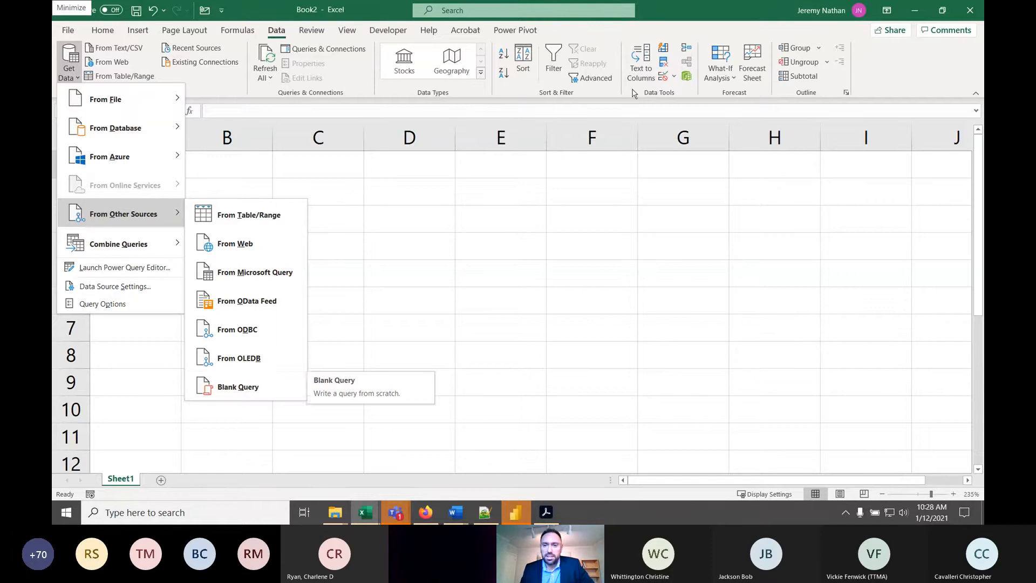
pyautogui.click(255, 396)
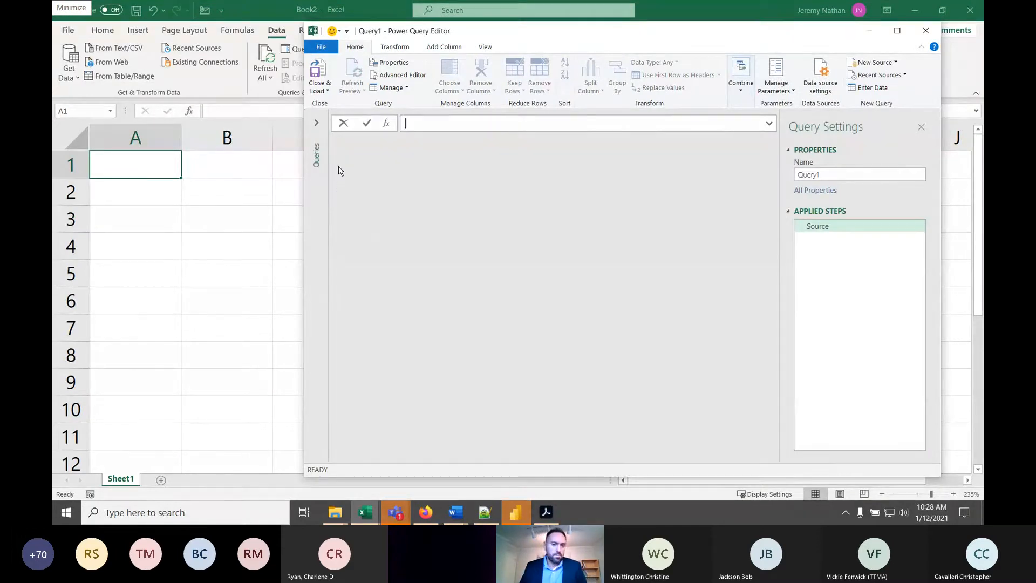
pyautogui.click(366, 520)
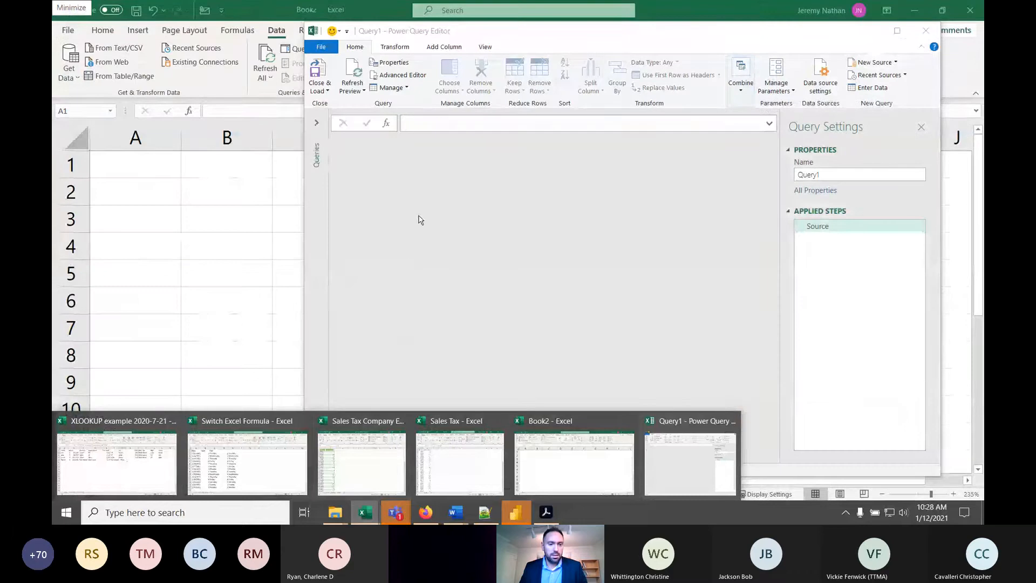
pyautogui.click(394, 195)
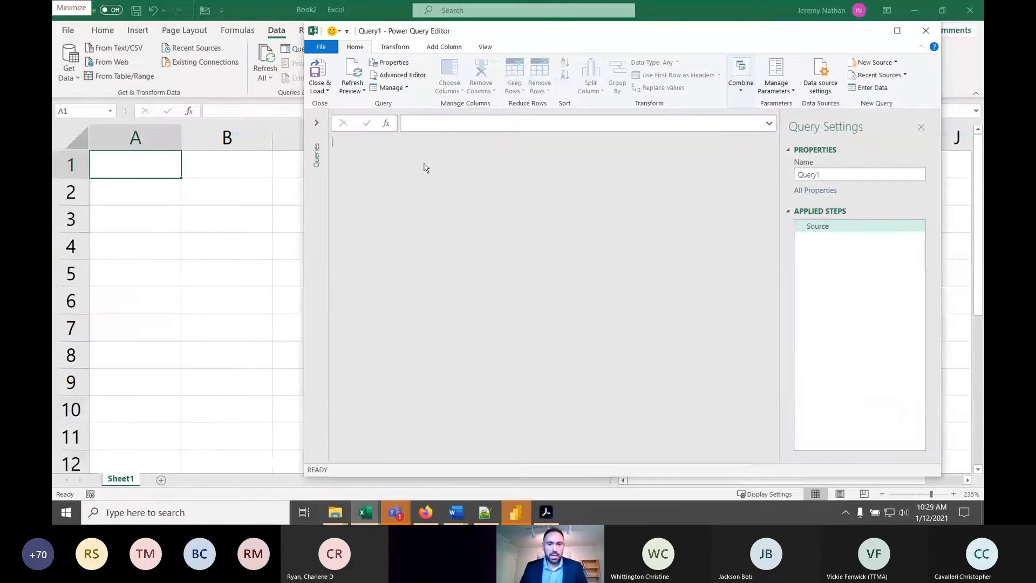
# - Examine the blank query's let and in statements in the Advanced Editor, leaving the code as it is
pyautogui.click(407, 79)
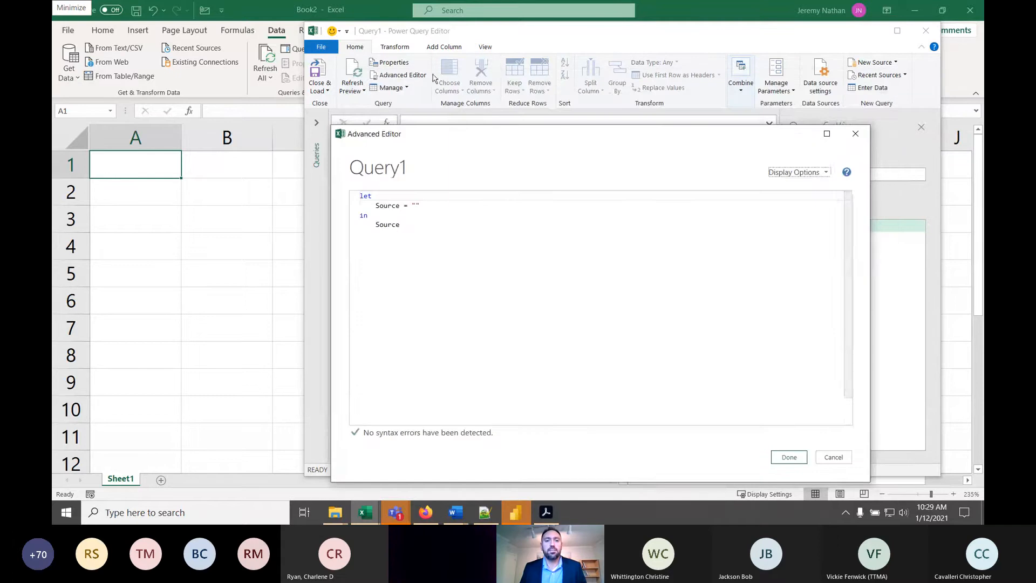
pyautogui.click(402, 224)
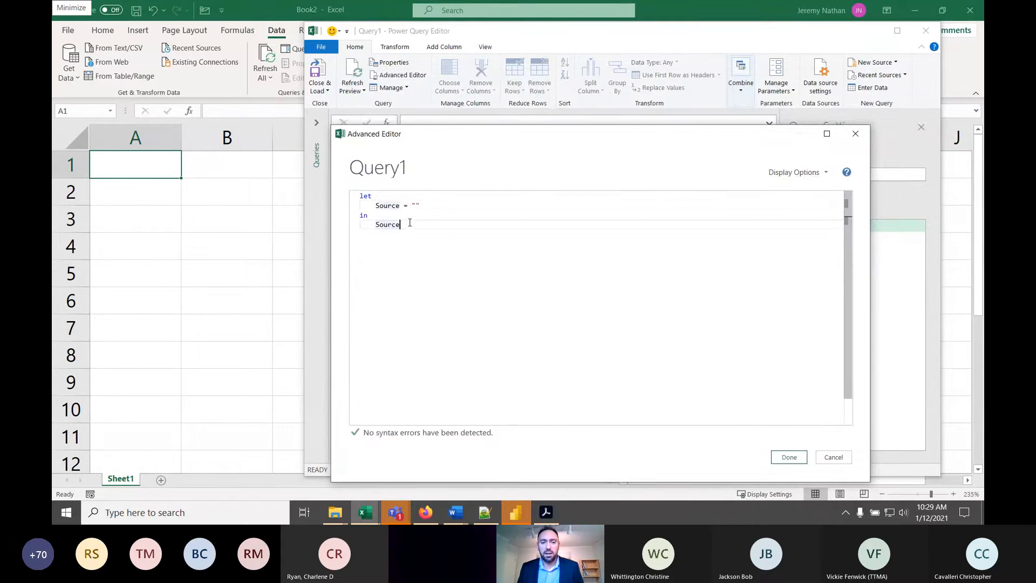
pyautogui.click(374, 195)
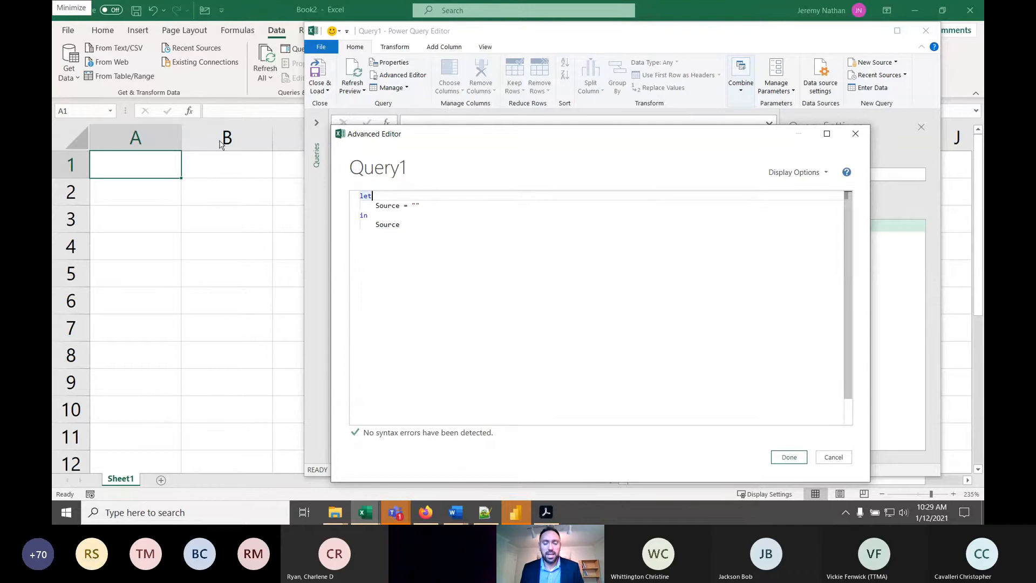
pyautogui.moveTo(416, 201)
pyautogui.mouseDown()
pyautogui.moveTo(367, 206)
pyautogui.moveTo(395, 205)
pyautogui.mouseUp()
pyautogui.click(393, 206)
pyautogui.click(409, 231)
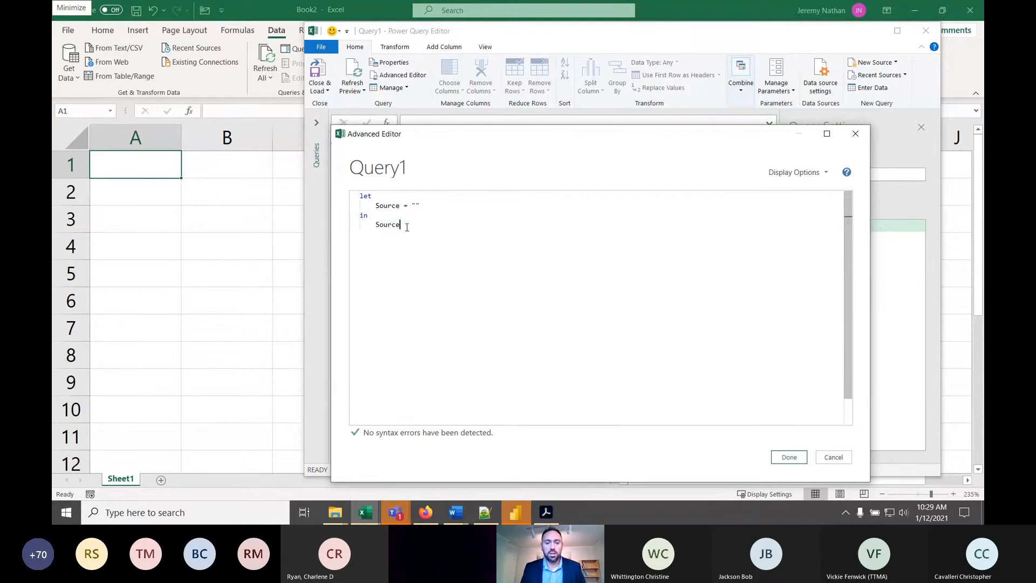
pyautogui.click(789, 457)
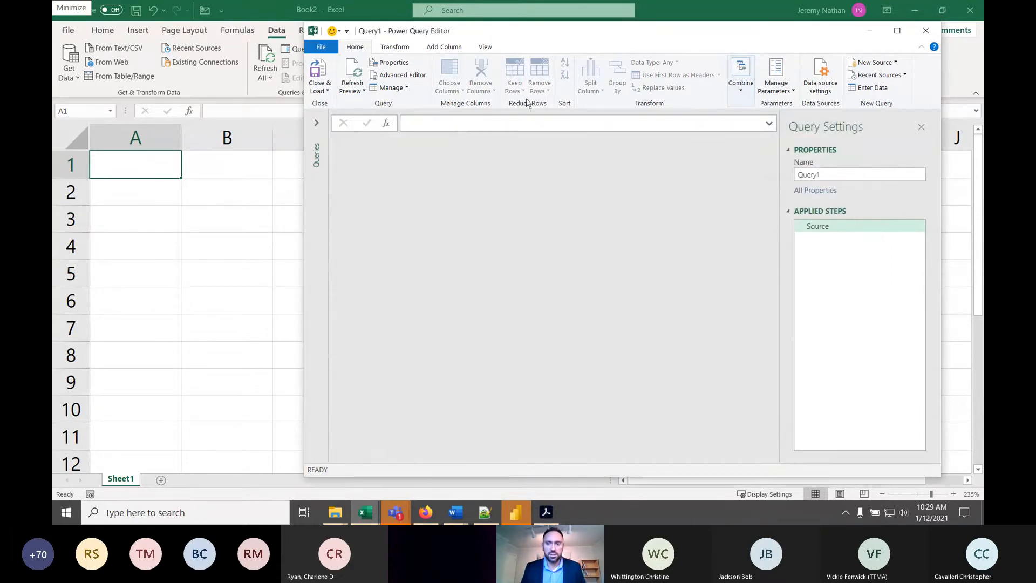
# - Maximize the Power Query Editor and set Source = 5 in the blank query's Advanced Editor code
pyautogui.doubleClick(549, 33)
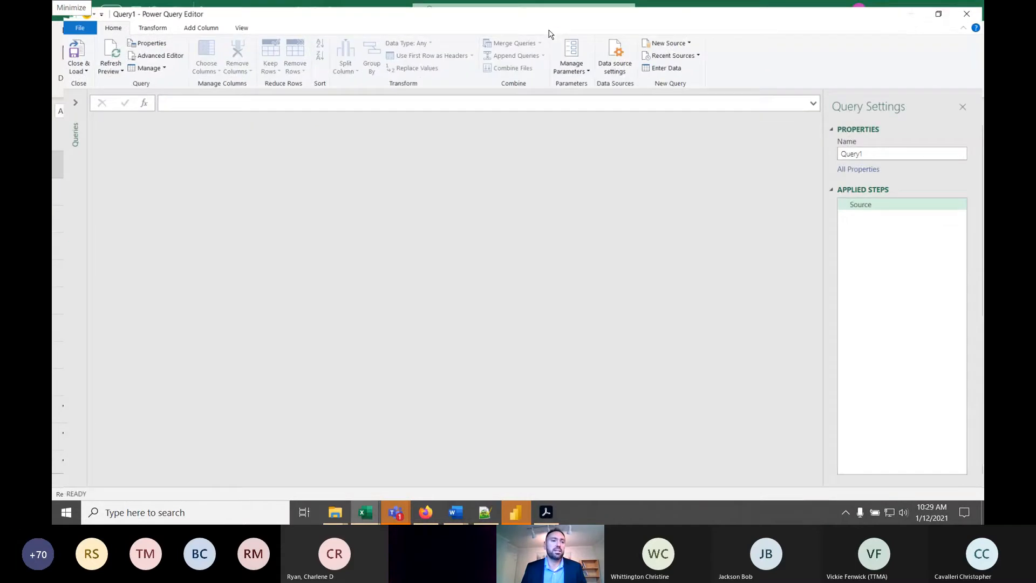
pyautogui.click(146, 51)
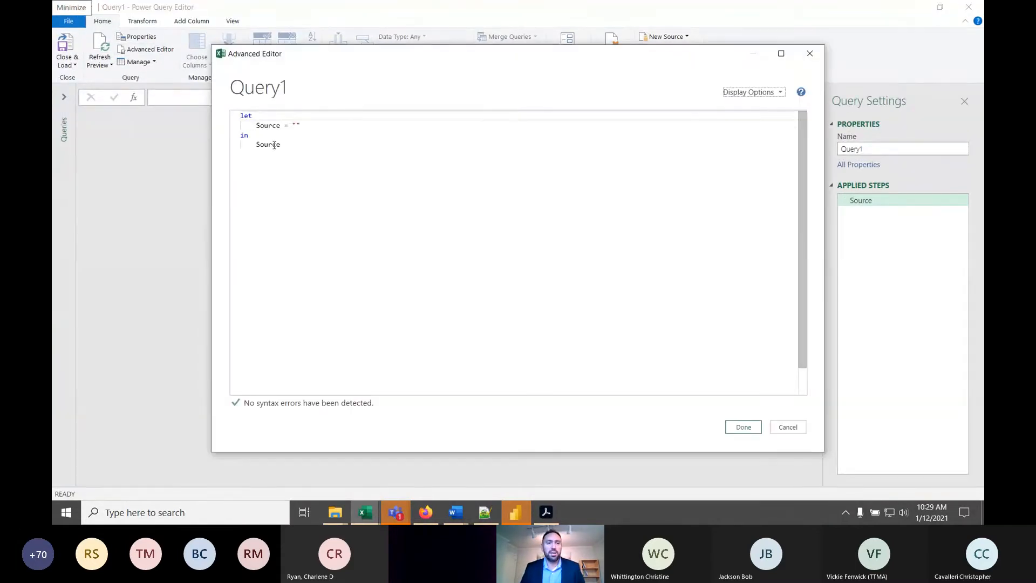
pyautogui.click(315, 128)
pyautogui.press('BackSpace')
pyautogui.press('BackSpace')
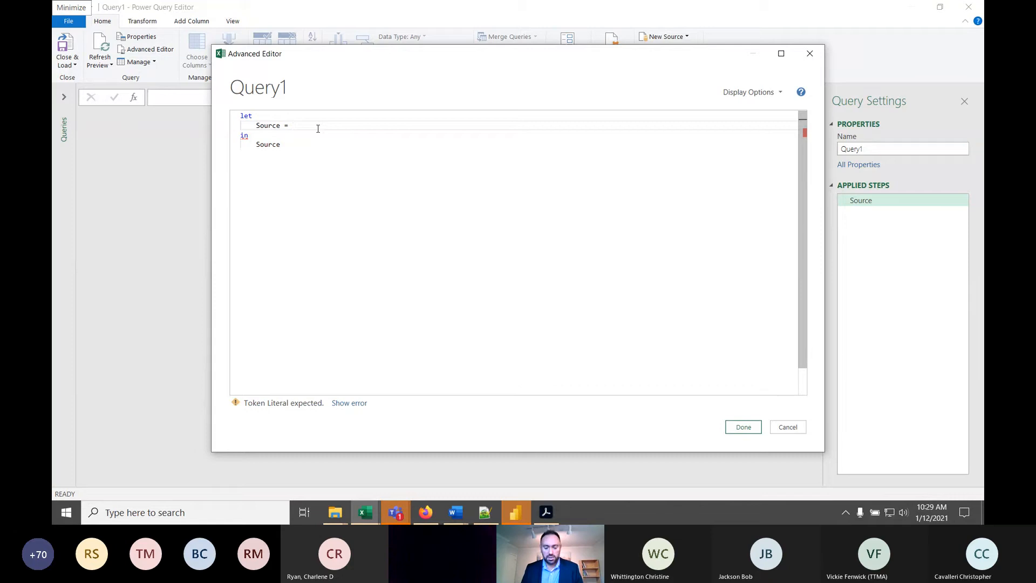
pyautogui.write('5')
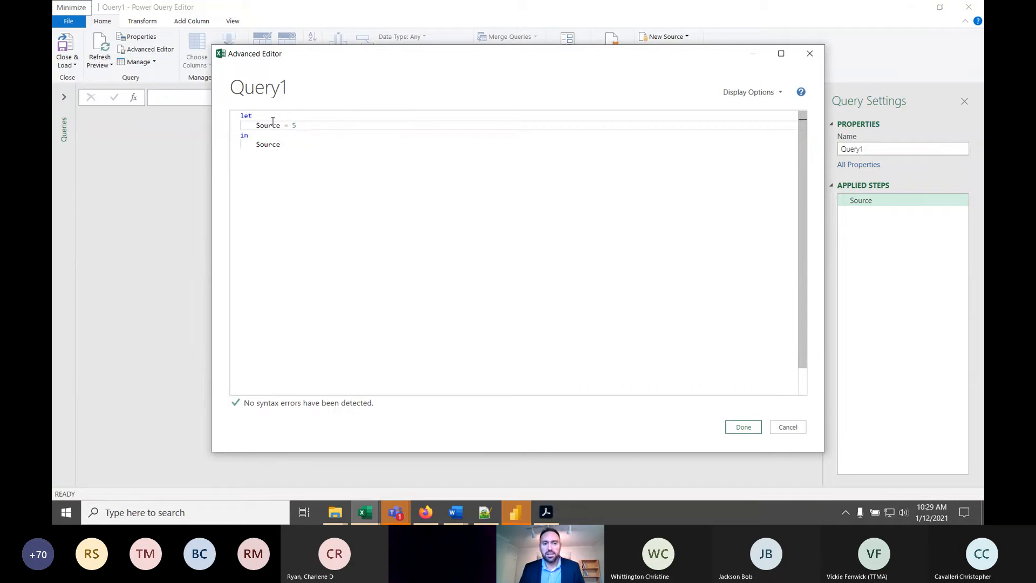
# - Review the Source references in the let and in sections, and apply the edited query code
pyautogui.click(304, 148)
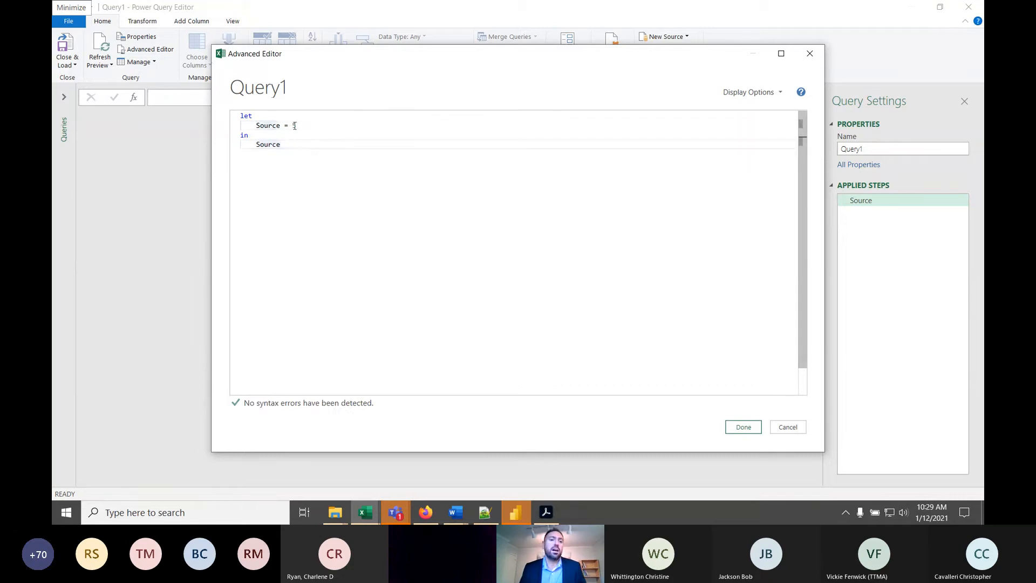
pyautogui.click(265, 125)
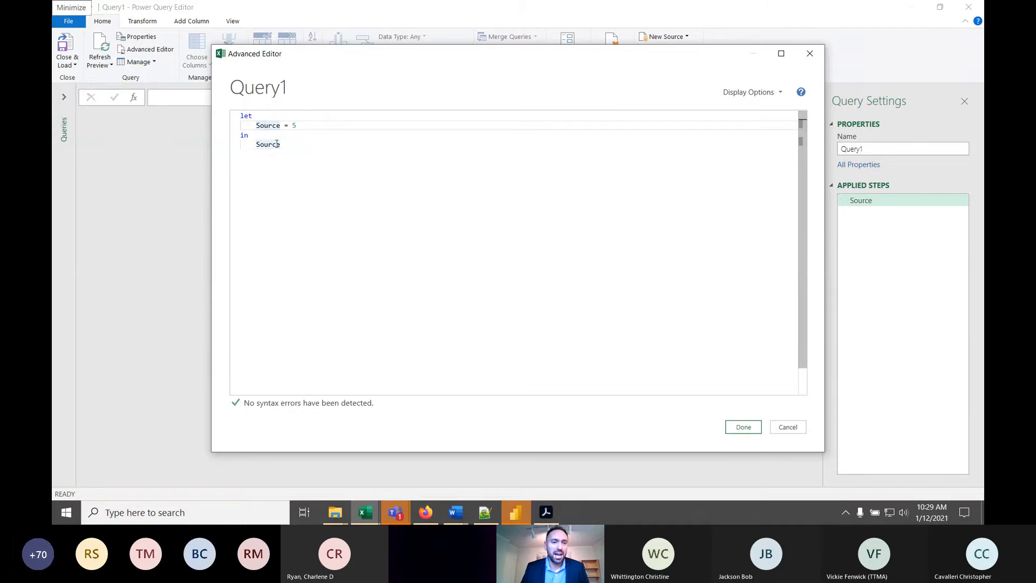
pyautogui.hotkey('ctrl', 'End')
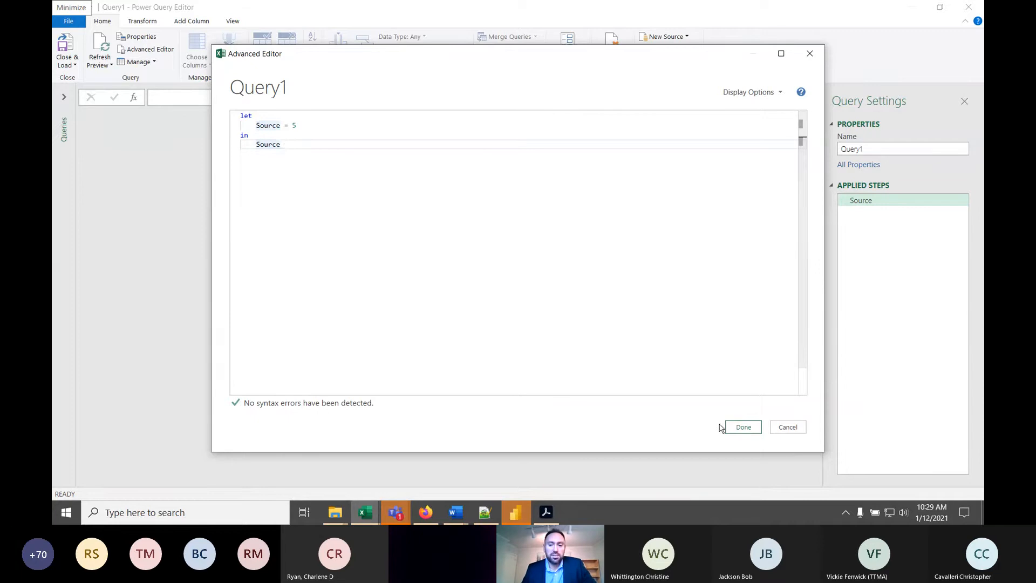
pyautogui.click(745, 428)
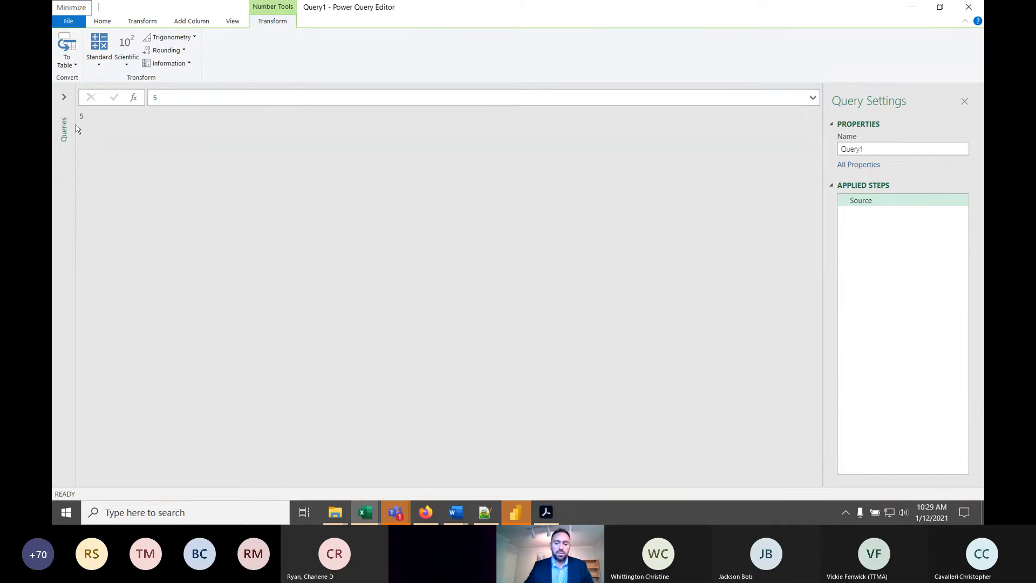
pyautogui.press('super')
pyautogui.click(383, 65)
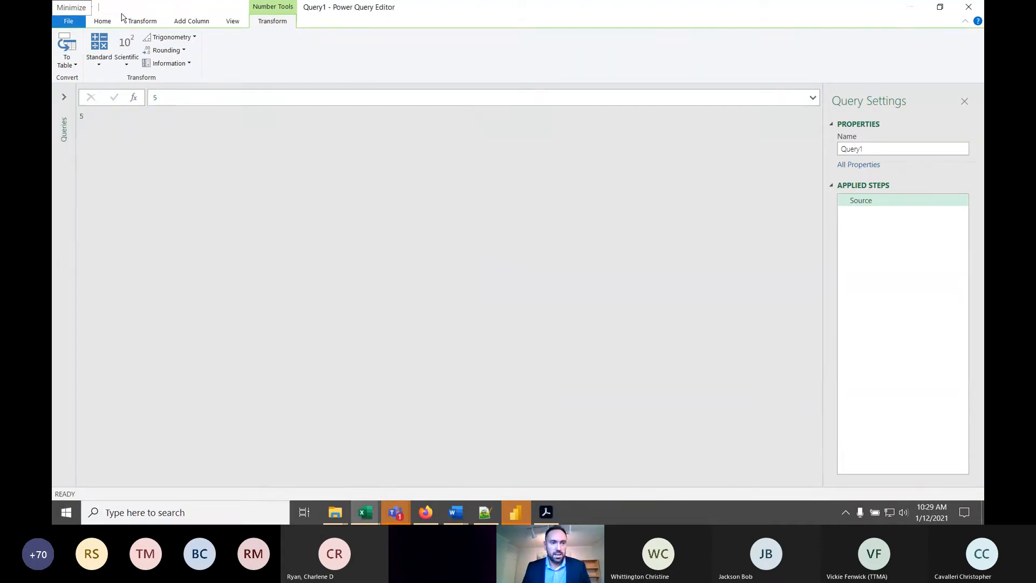
# - Replace the Source = 5 line in the query's Advanced Editor code with a = 5
pyautogui.click(102, 21)
pyautogui.click(156, 50)
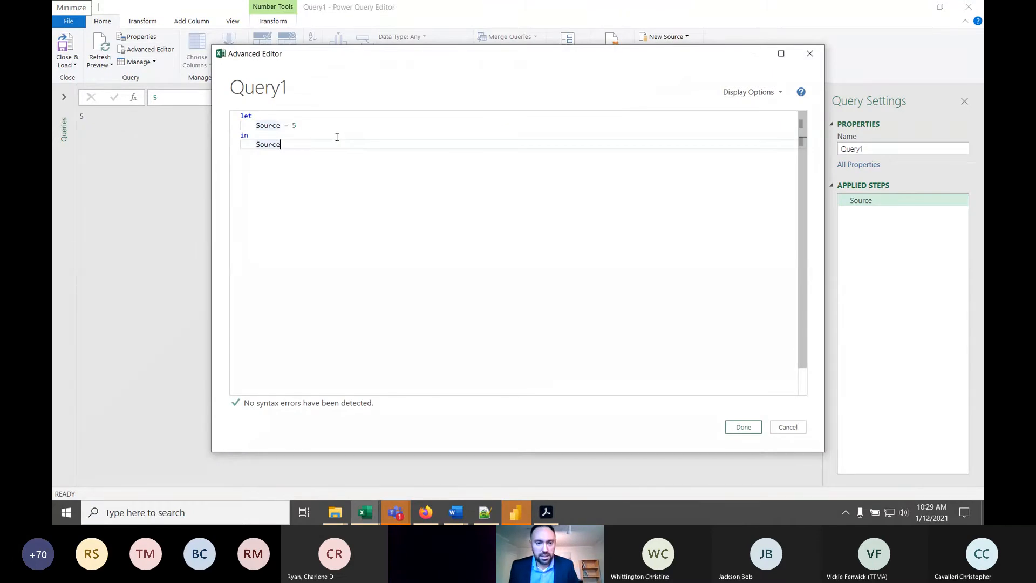
pyautogui.click(330, 125)
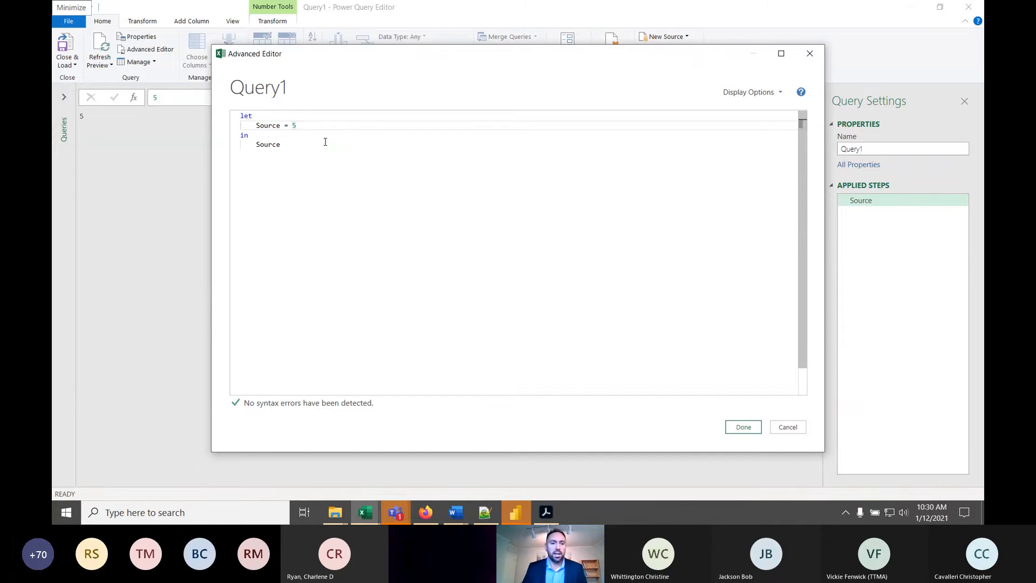
pyautogui.press('BackSpace')
pyautogui.press('BackSpace')
pyautogui.press('BackSpace')
pyautogui.press('BackSpace')
pyautogui.press('BackSpace')
pyautogui.press('BackSpace')
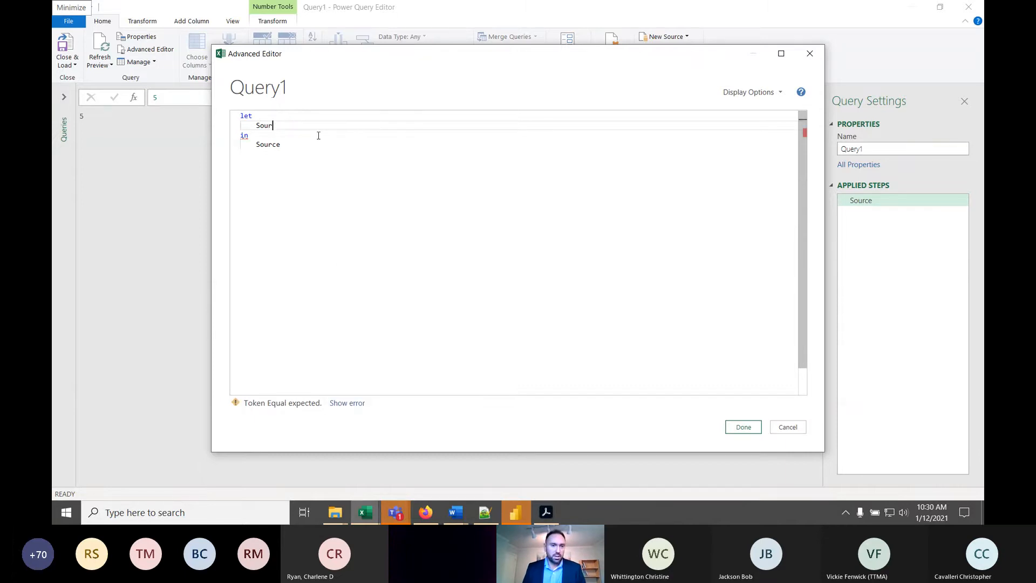
pyautogui.press('BackSpace')
pyautogui.write('a =')
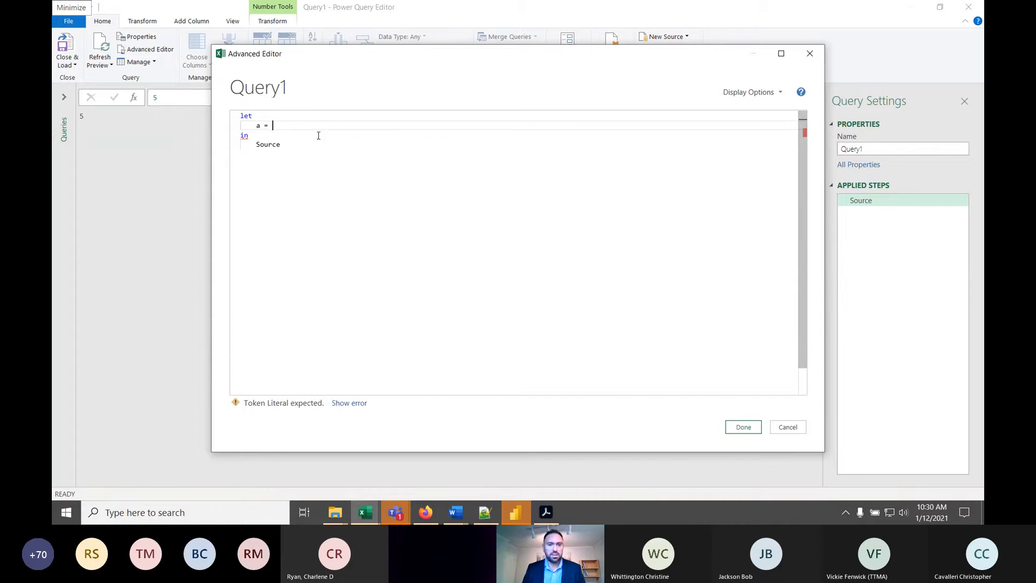
pyautogui.write(' 5,')
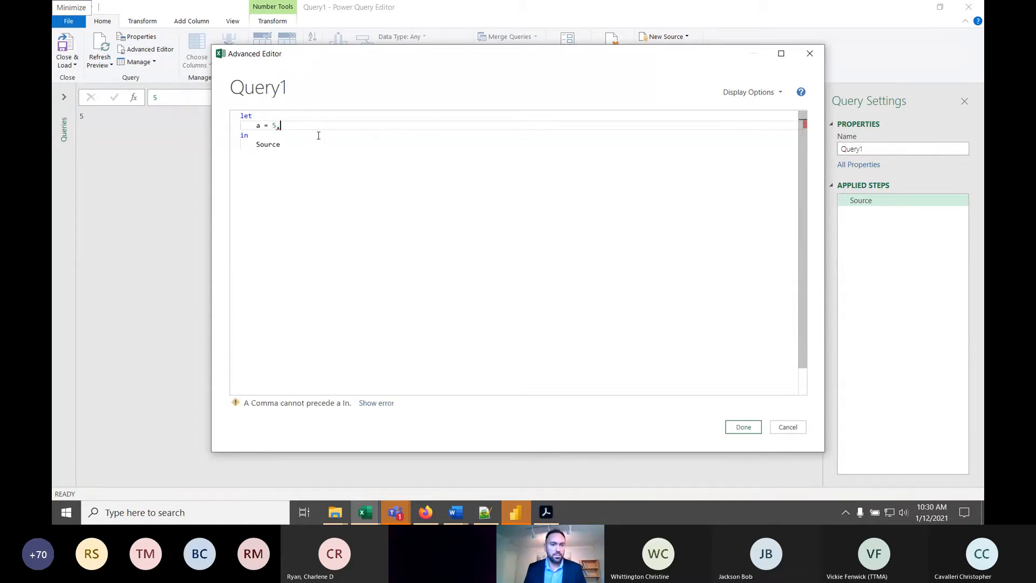
pyautogui.press('BackSpace')
# - Add the lines b = 7 and c = a + b to the let section
pyautogui.press('Return')
pyautogui.write('b = 7')
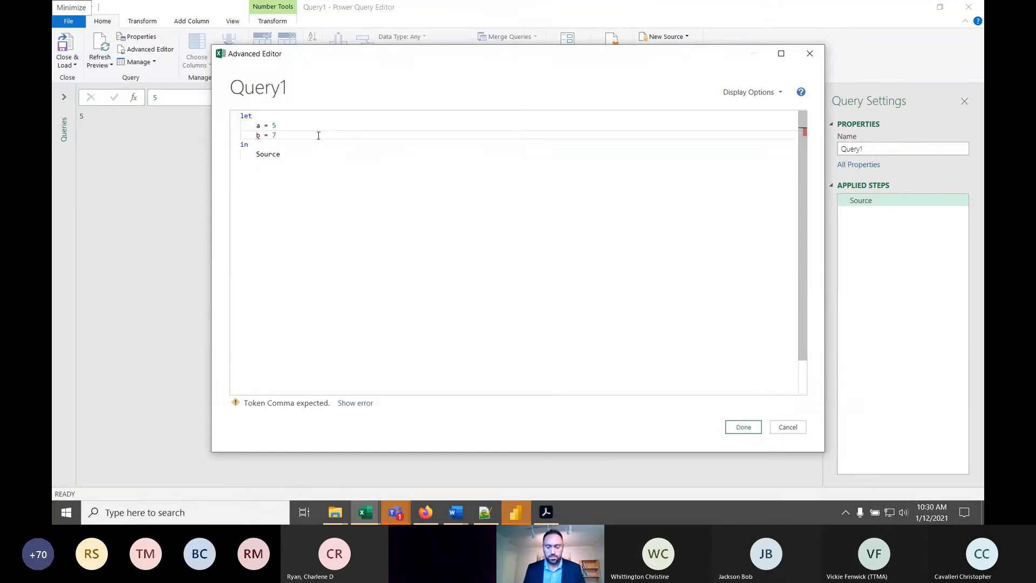
pyautogui.press('Return')
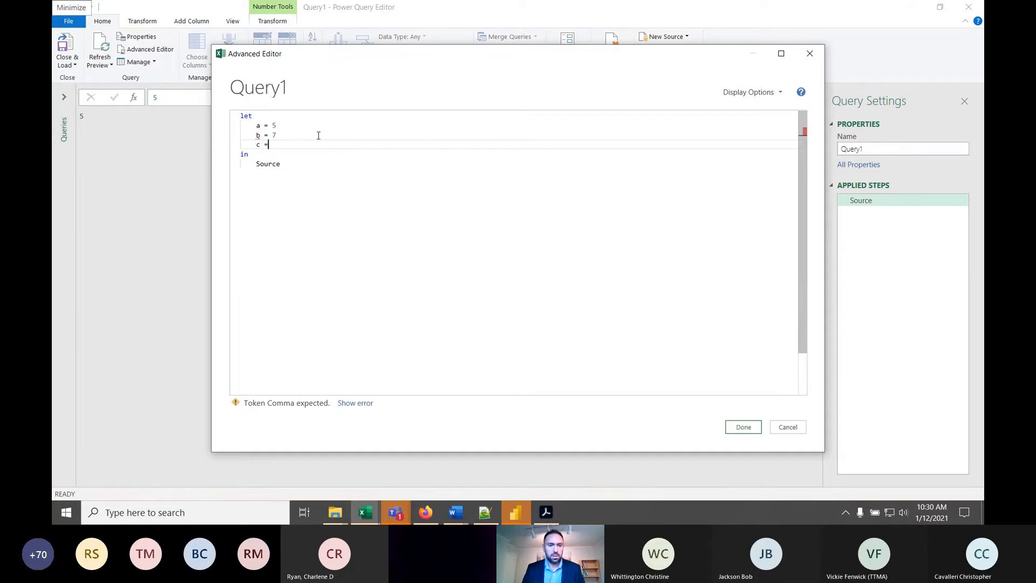
pyautogui.write('c = a+ B')
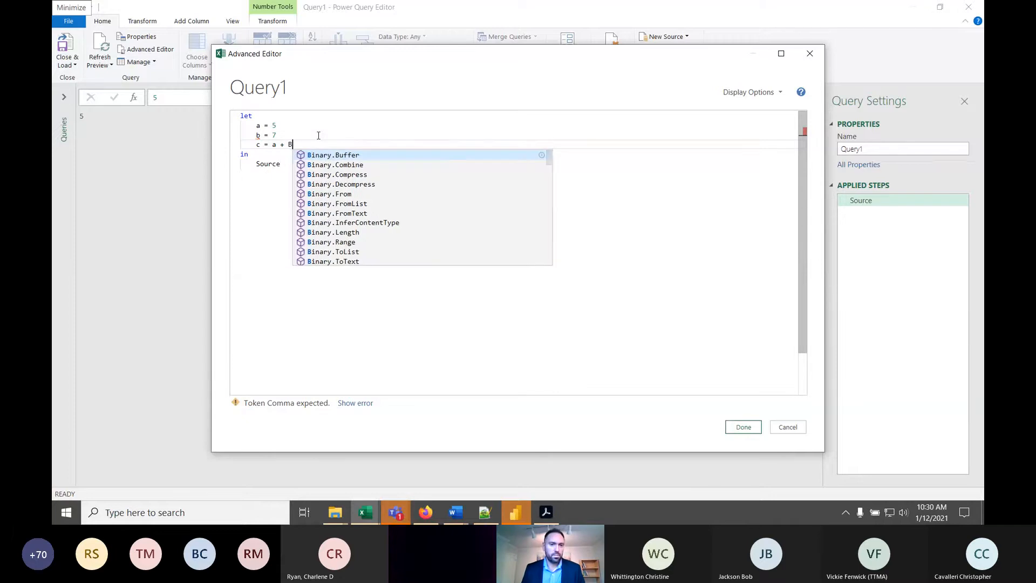
pyautogui.press('BackSpace')
pyautogui.write('b')
# - Make the in section return c, and end the a and b lines with commas
pyautogui.click(270, 165)
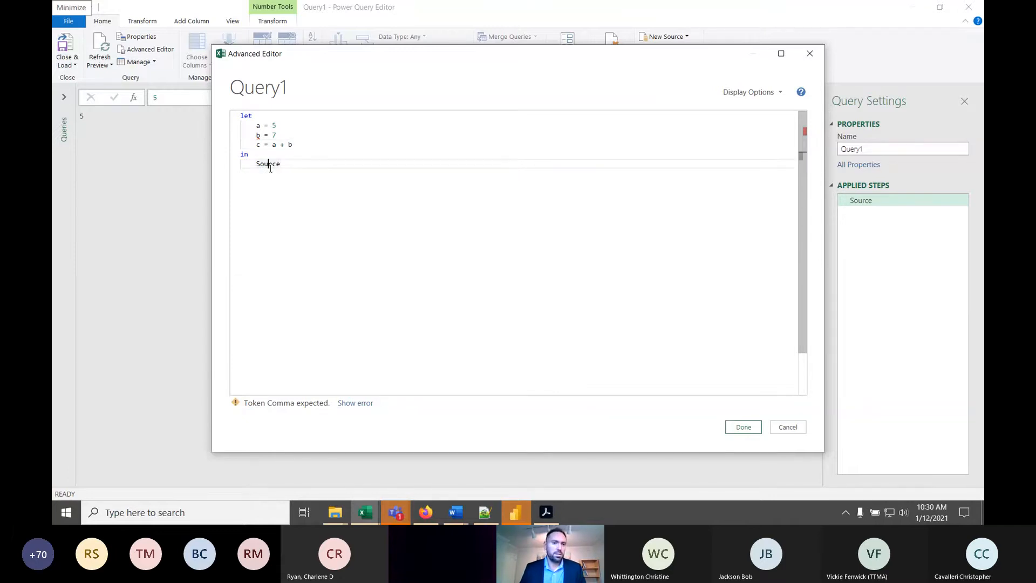
pyautogui.doubleClick(269, 164)
pyautogui.write('c')
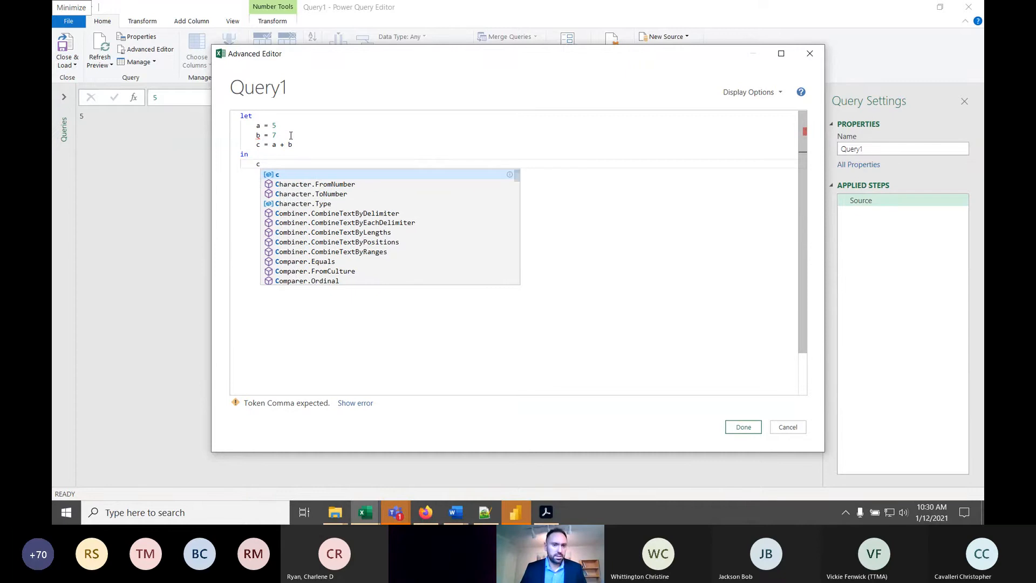
pyautogui.click(297, 134)
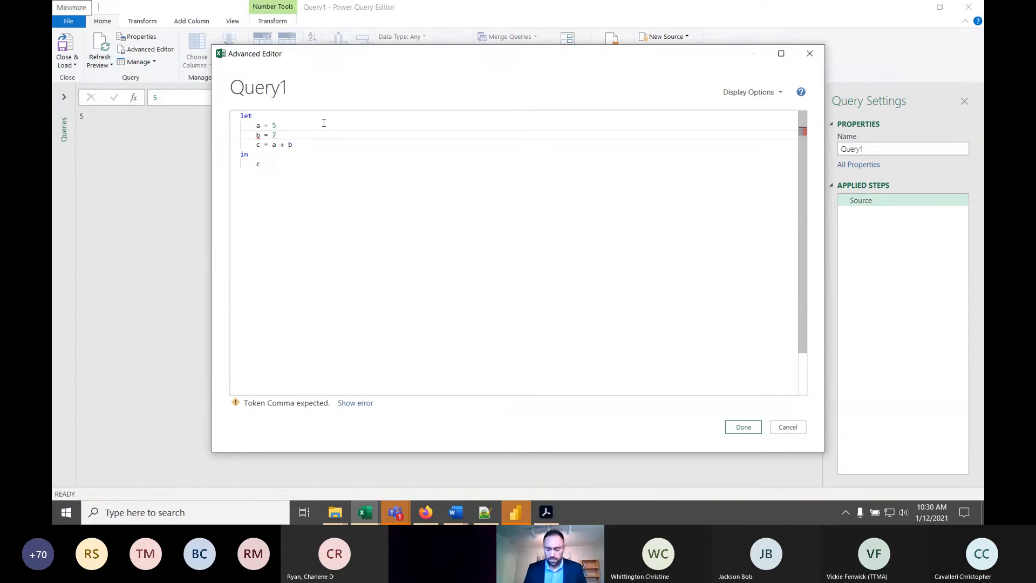
pyautogui.click(317, 123)
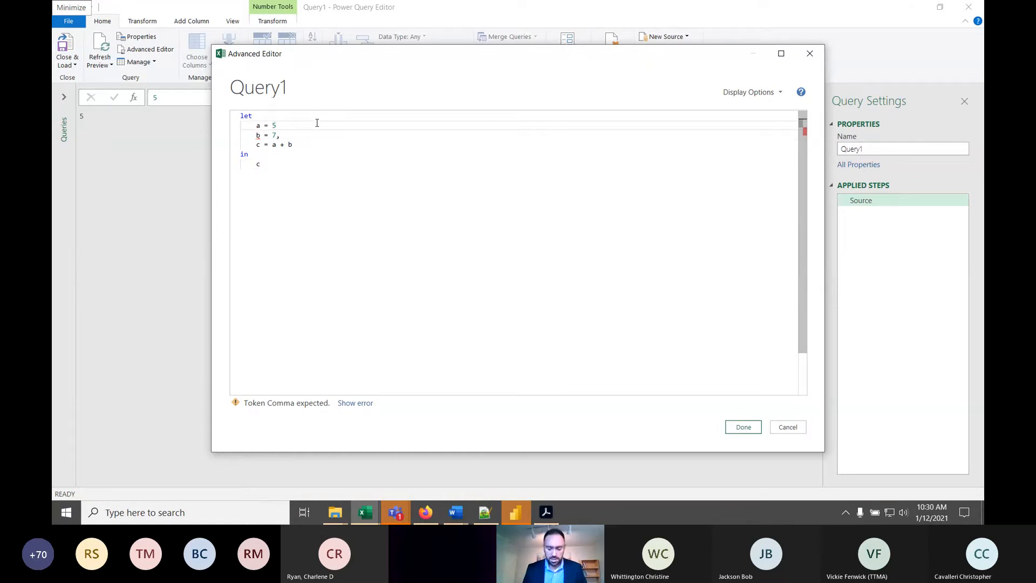
pyautogui.write(',')
pyautogui.click(315, 178)
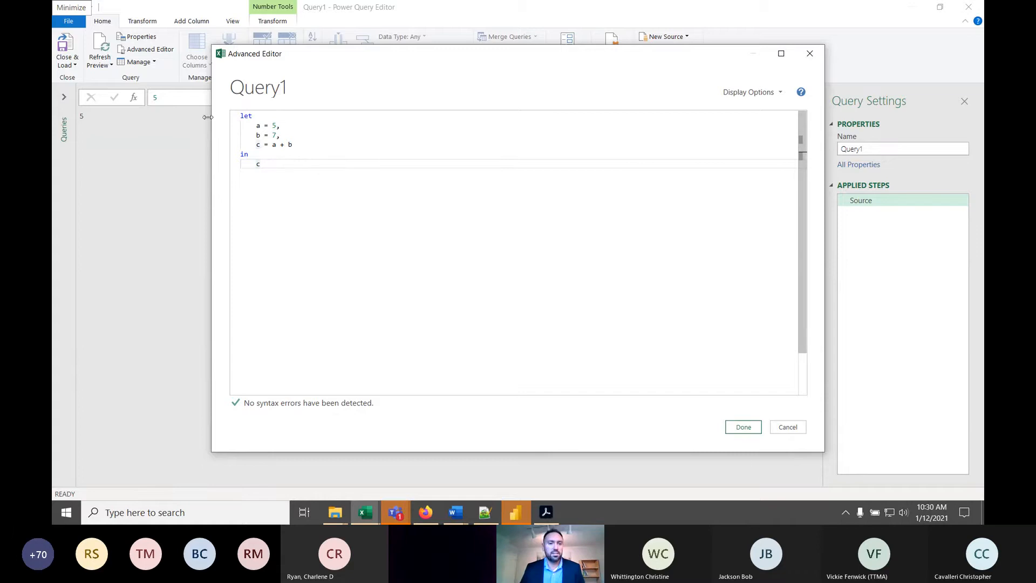
pyautogui.hotkey('ctrl', 'a')
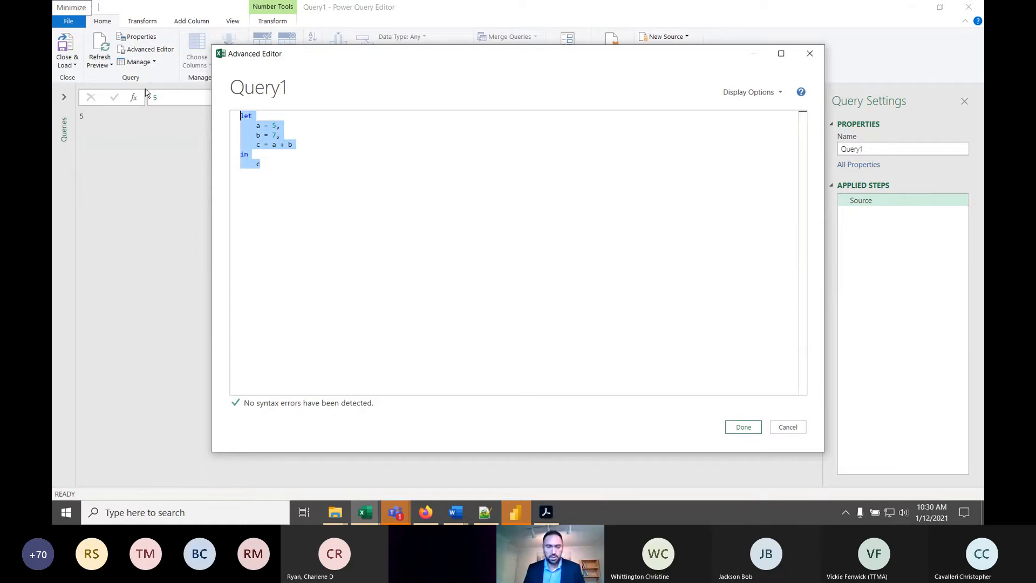
pyautogui.hotkey('alt', 'Tab')
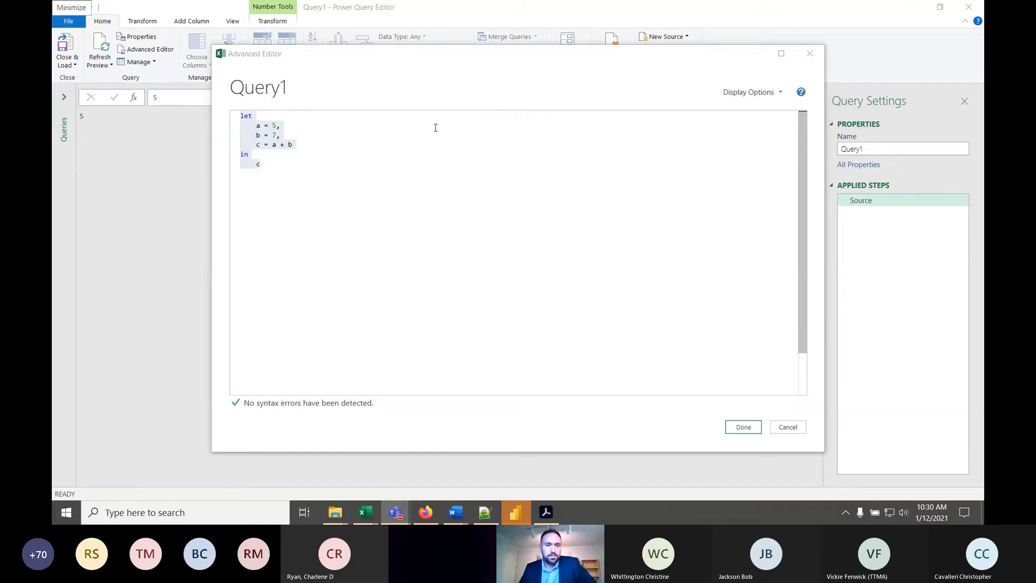
pyautogui.hotkey('alt', 'Tab')
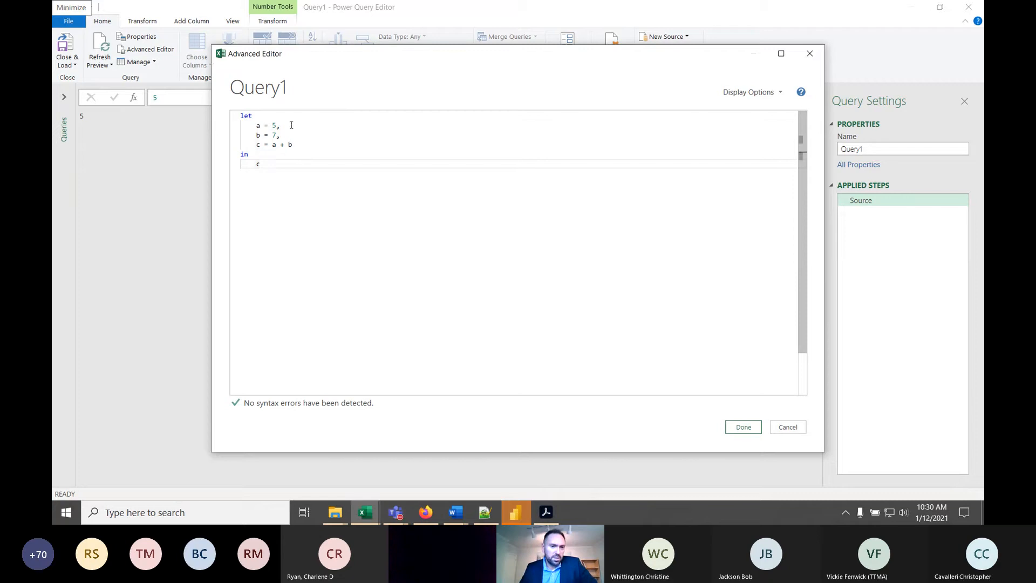
# - Examine how the a, b and c definitions in the let section relate to the value returned by the in section
pyautogui.click(291, 125)
pyautogui.click(302, 174)
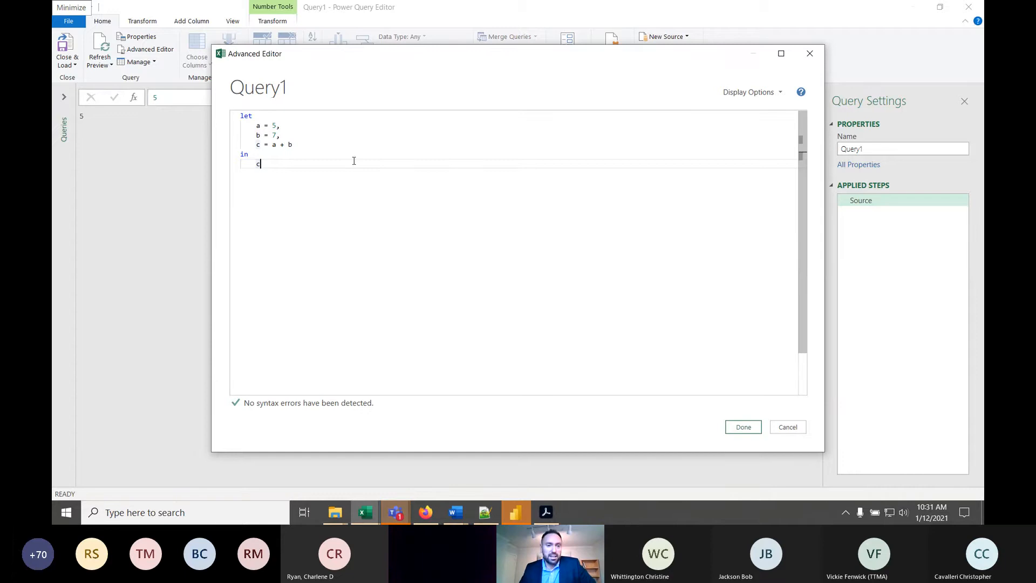
pyautogui.click(305, 144)
pyautogui.click(263, 164)
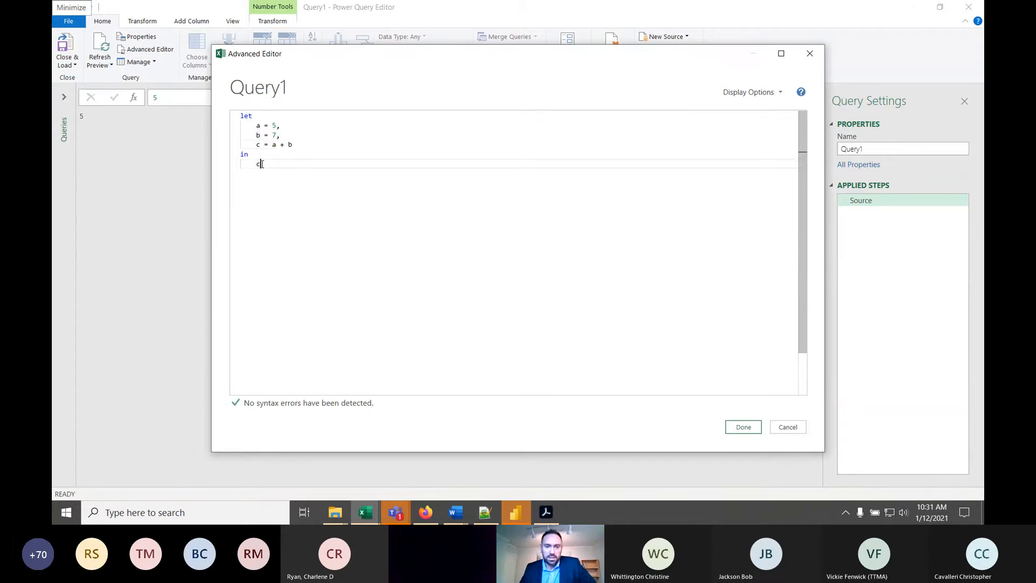
pyautogui.click(244, 116)
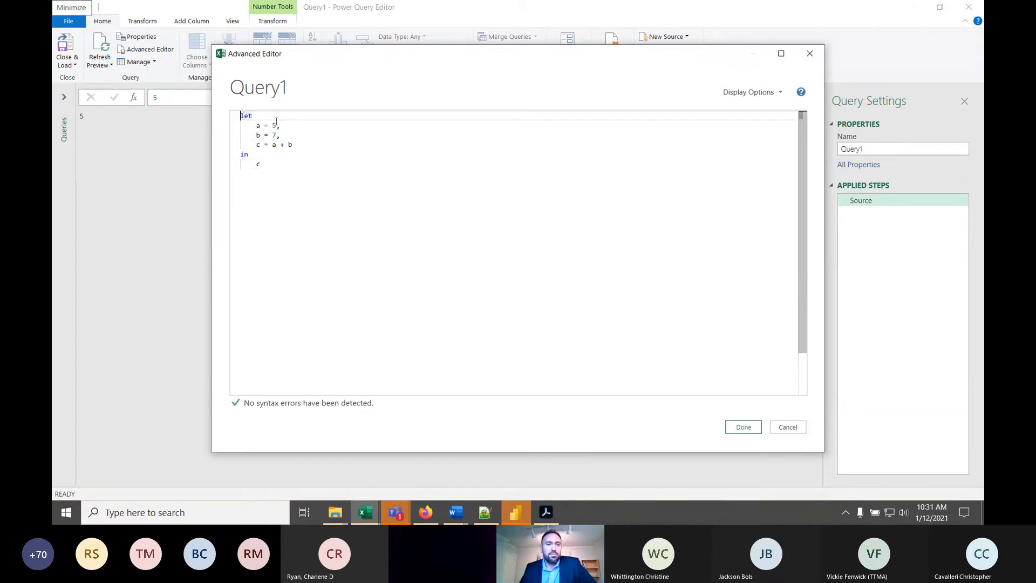
pyautogui.click(283, 164)
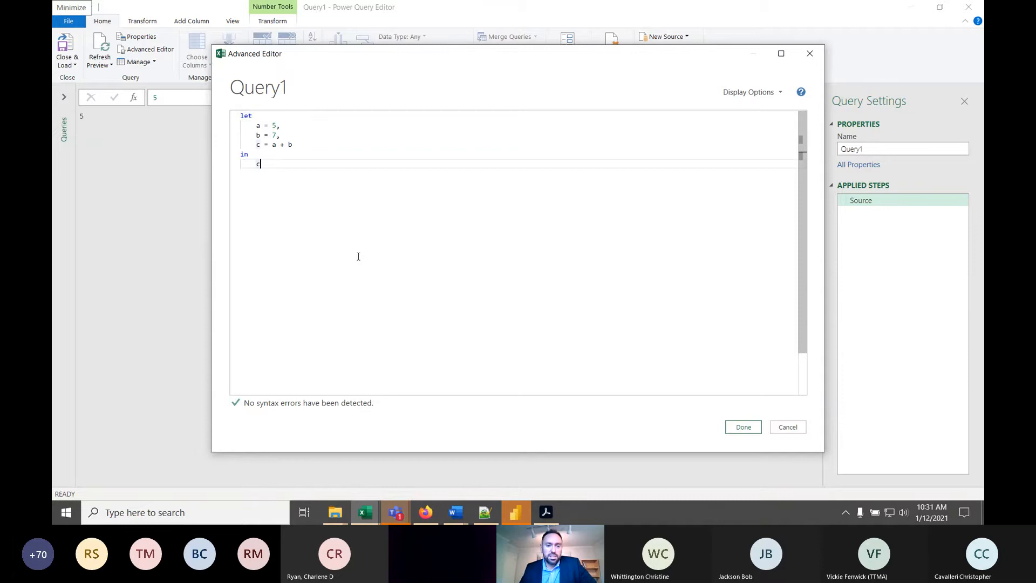
pyautogui.click(253, 145)
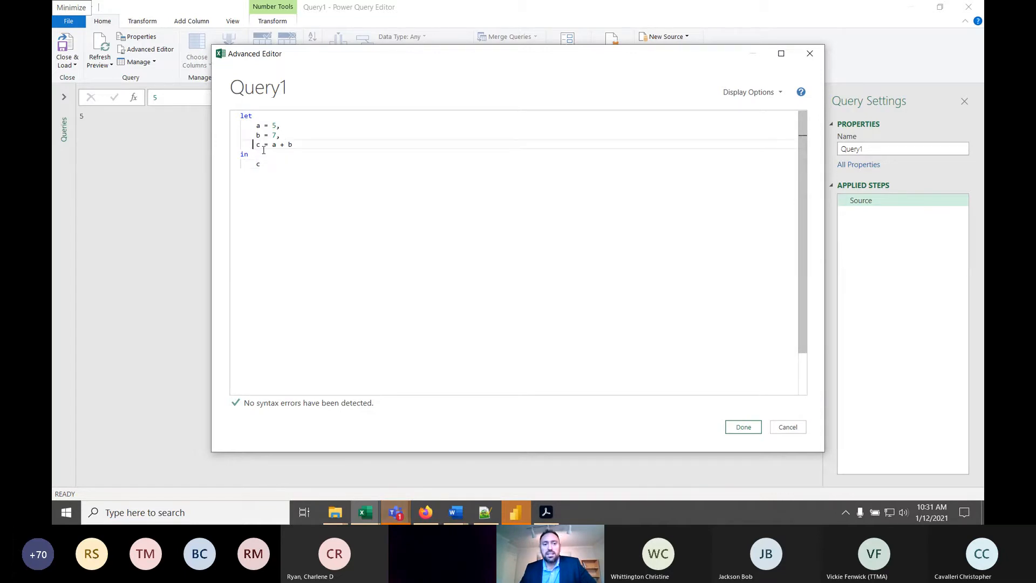
pyautogui.click(260, 163)
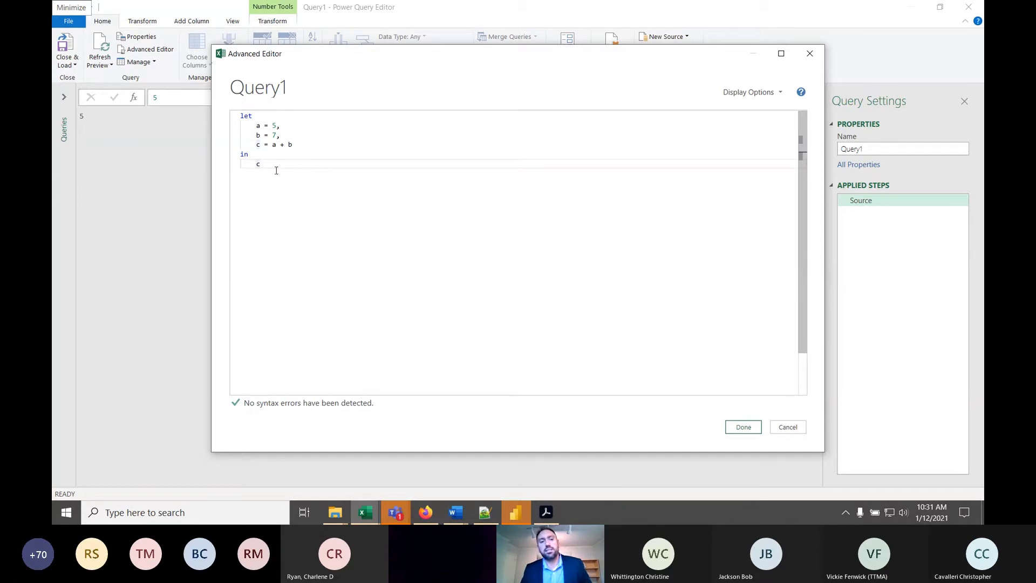
pyautogui.click(259, 144)
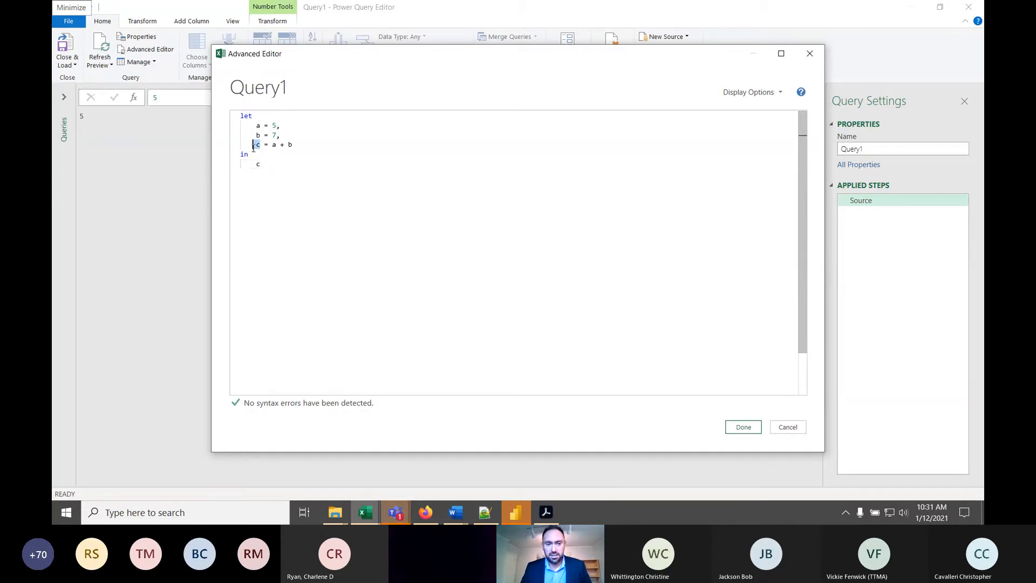
# - Apply the edited query code, and inspect its magnified result and the code behind it
pyautogui.click(745, 428)
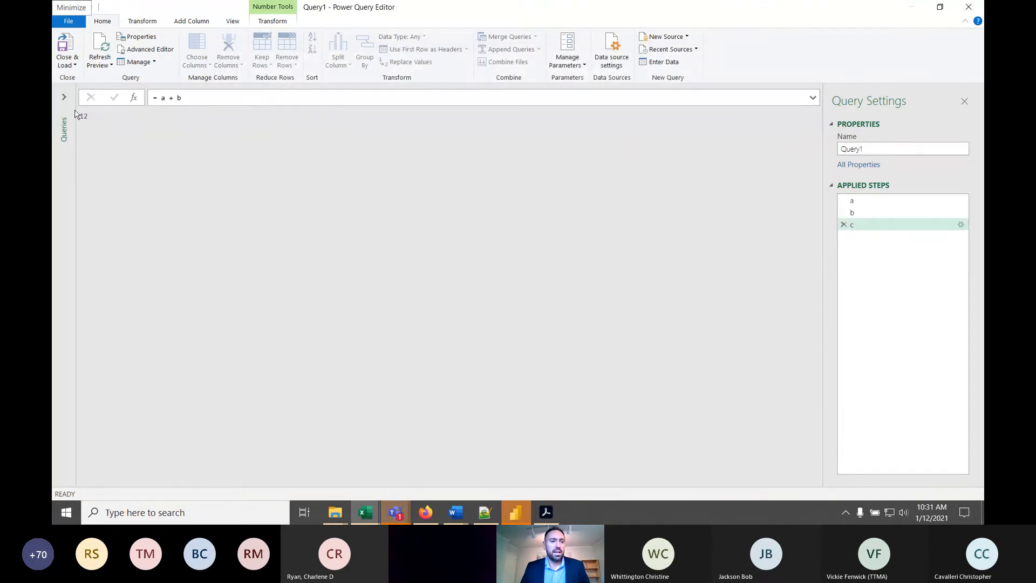
pyautogui.press('super+plus')
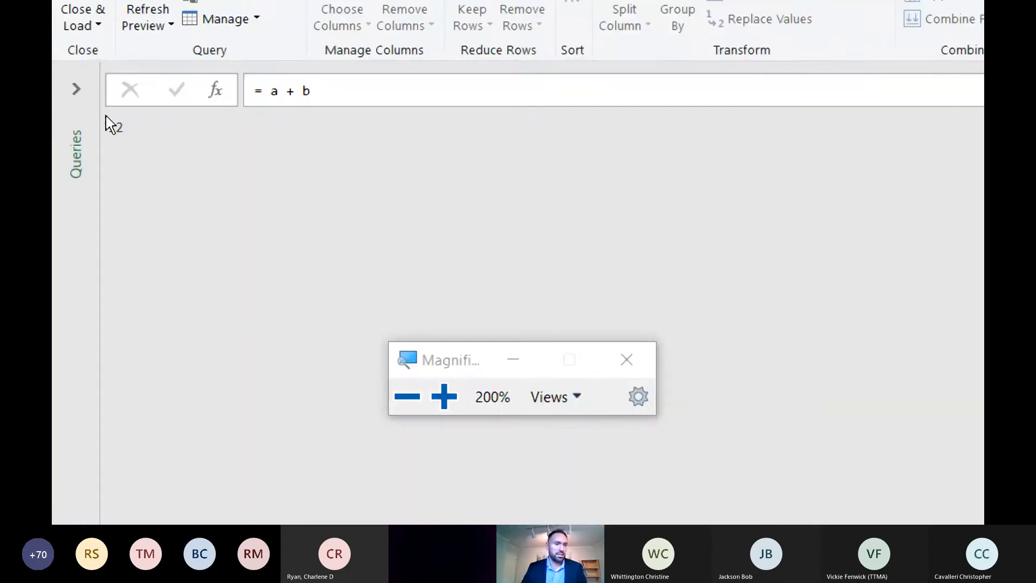
pyautogui.click(636, 365)
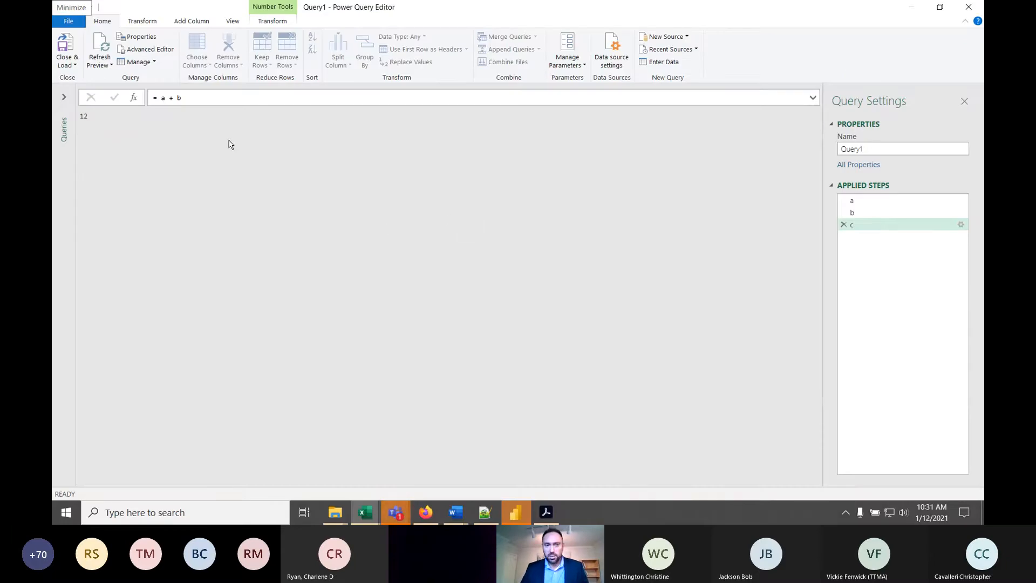
pyautogui.click(147, 50)
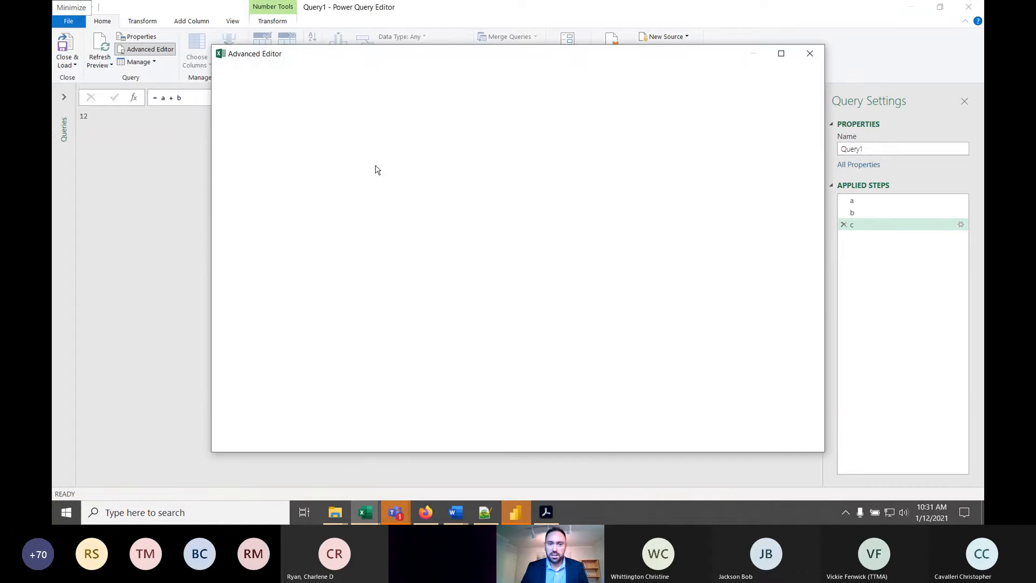
pyautogui.click(810, 53)
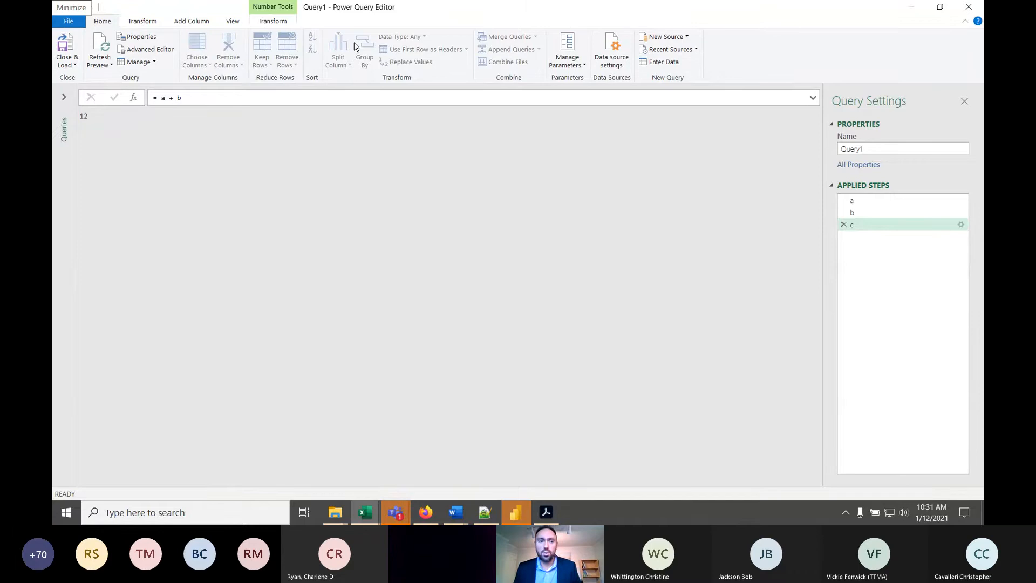
# - Close the query and load it as a connection only, adding its data to the Data Model
pyautogui.doubleClick(584, 13)
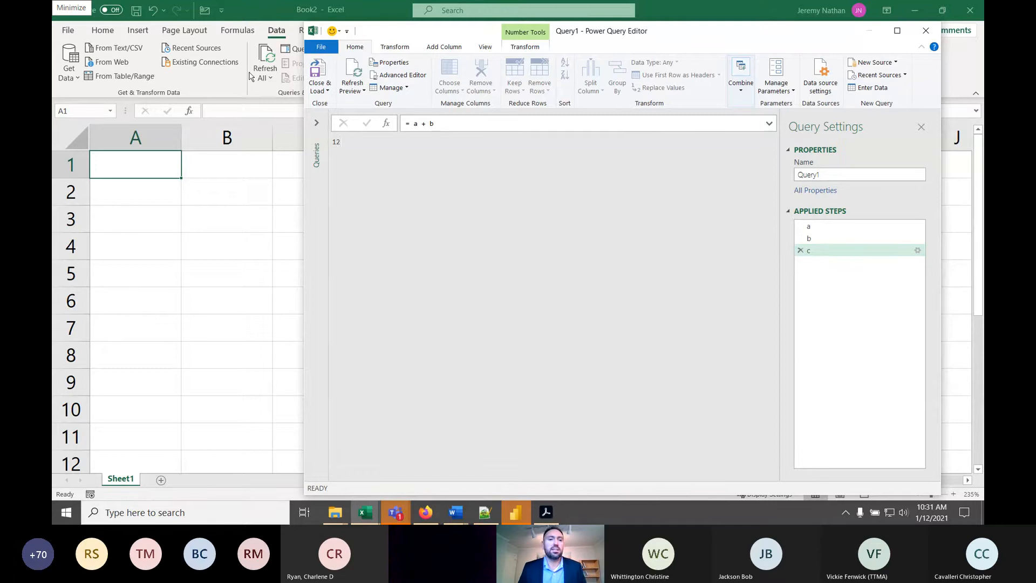
pyautogui.click(322, 90)
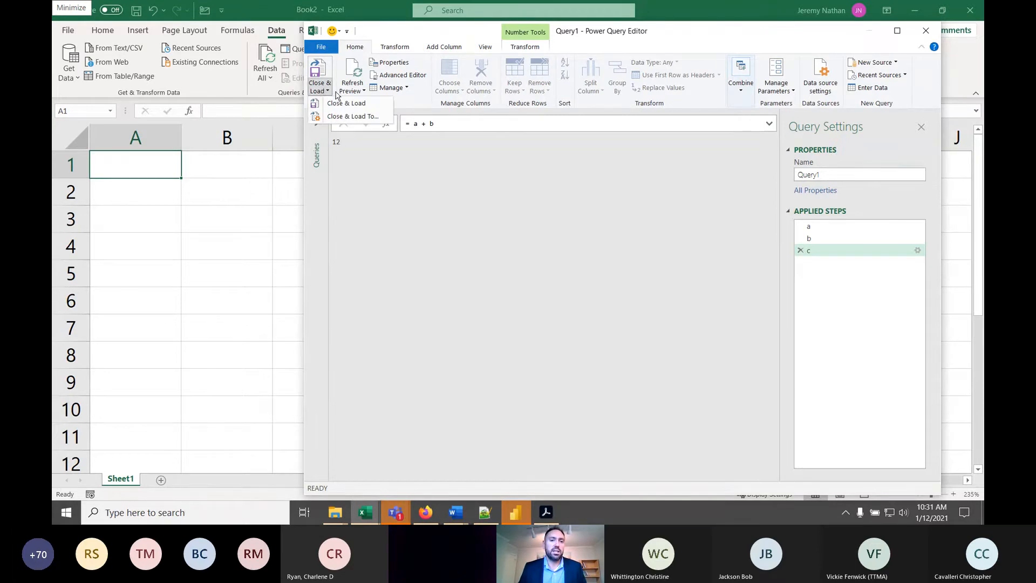
pyautogui.click(364, 118)
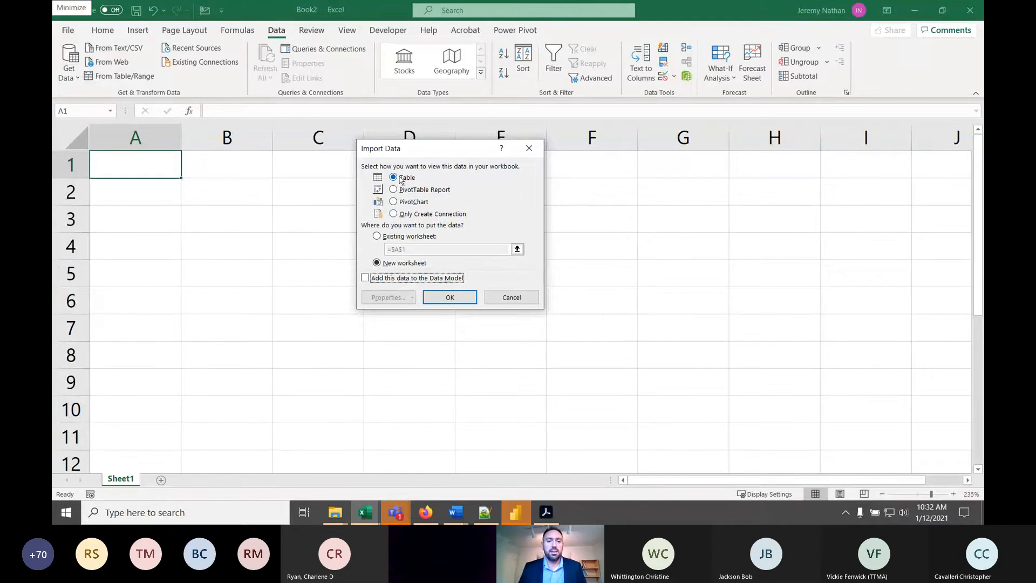
pyautogui.click(366, 278)
pyautogui.click(412, 214)
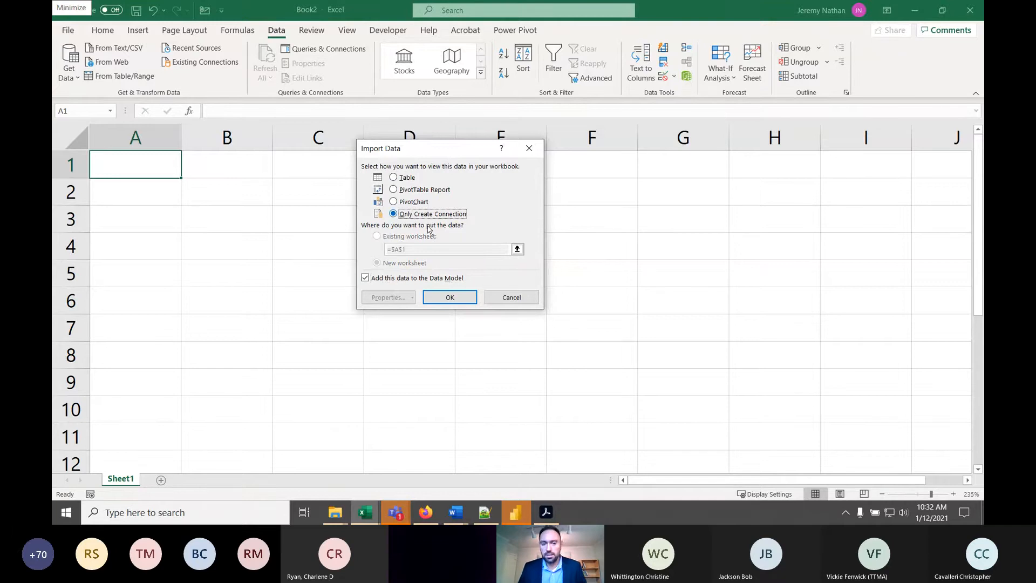
pyautogui.click(450, 297)
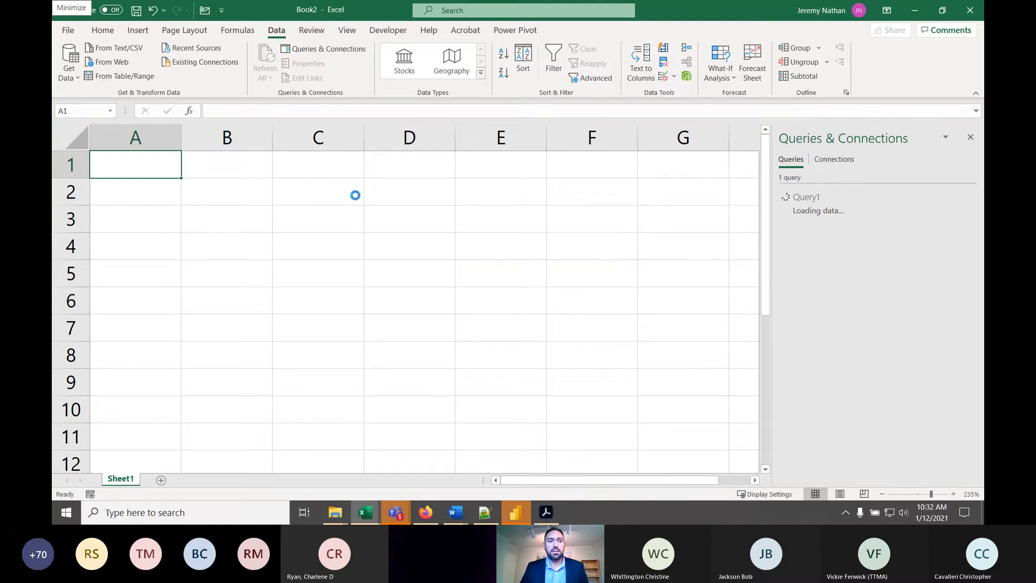
# - Import Sheet1 from the Sales 2018 workbook for transformation, and bring its Power Query Editor window to the front
pyautogui.click(71, 74)
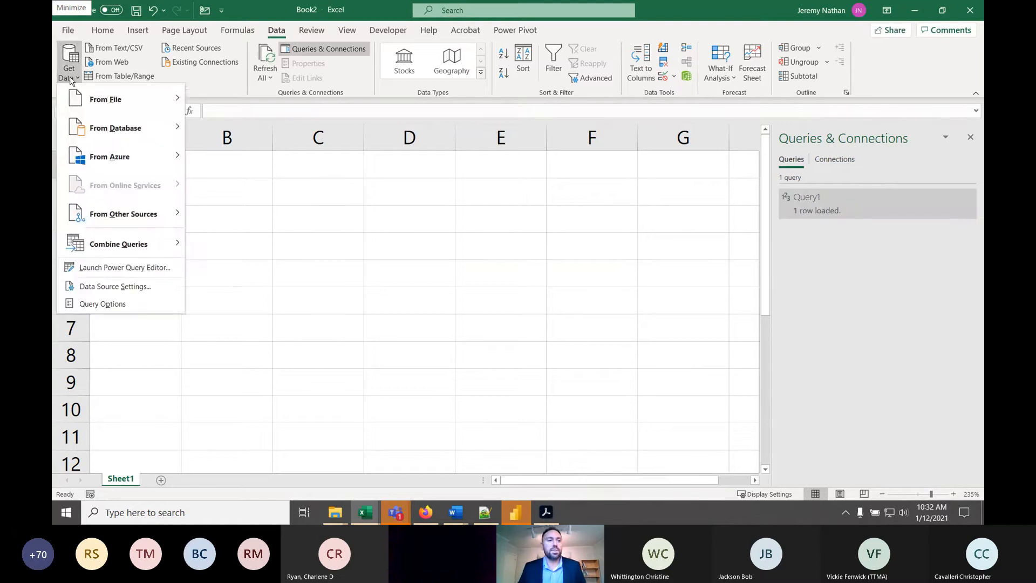
pyautogui.moveTo(145, 105)
pyautogui.click(238, 103)
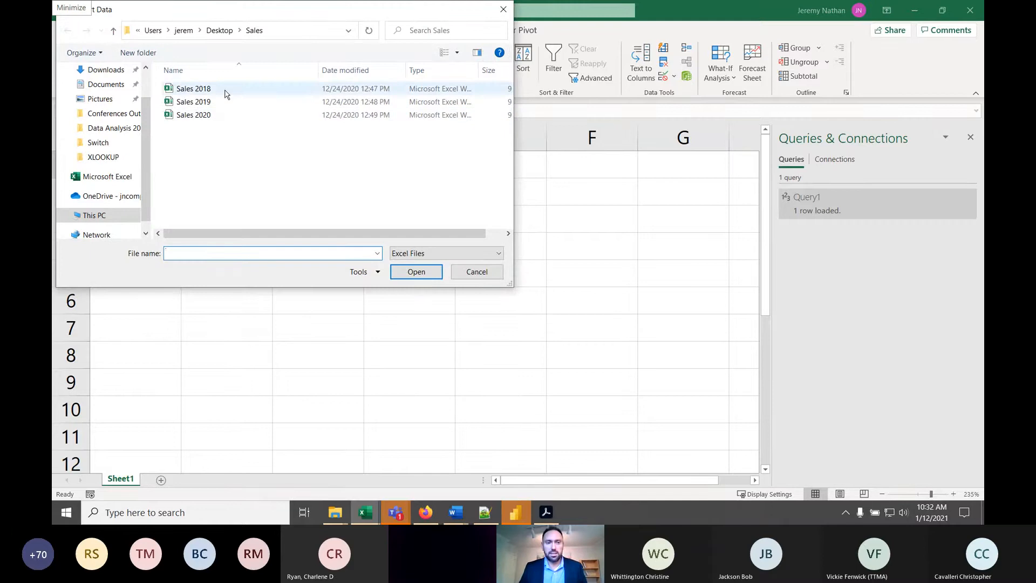
pyautogui.moveTo(259, 12); pyautogui.dragTo(416, 80)
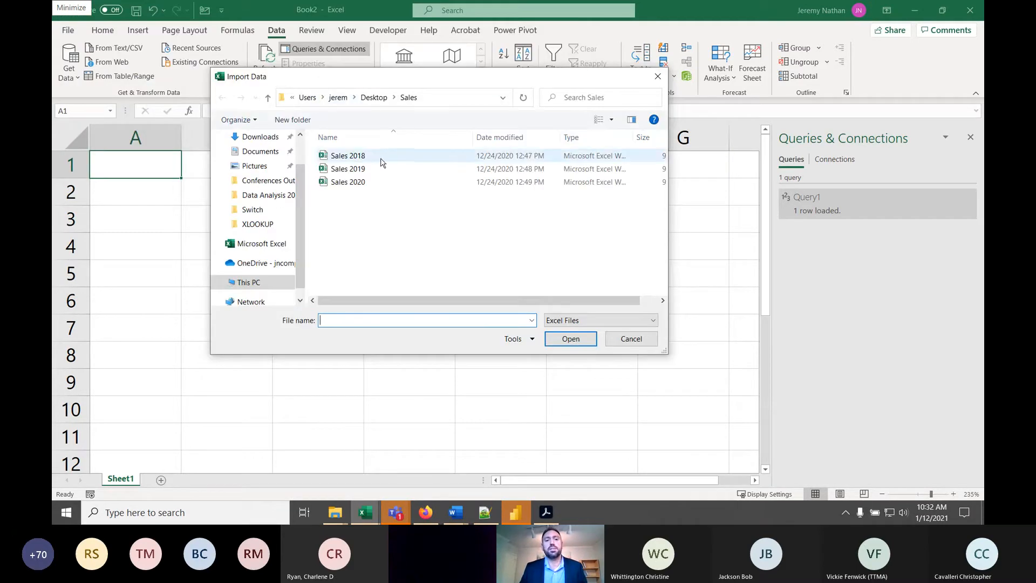
pyautogui.doubleClick(364, 158)
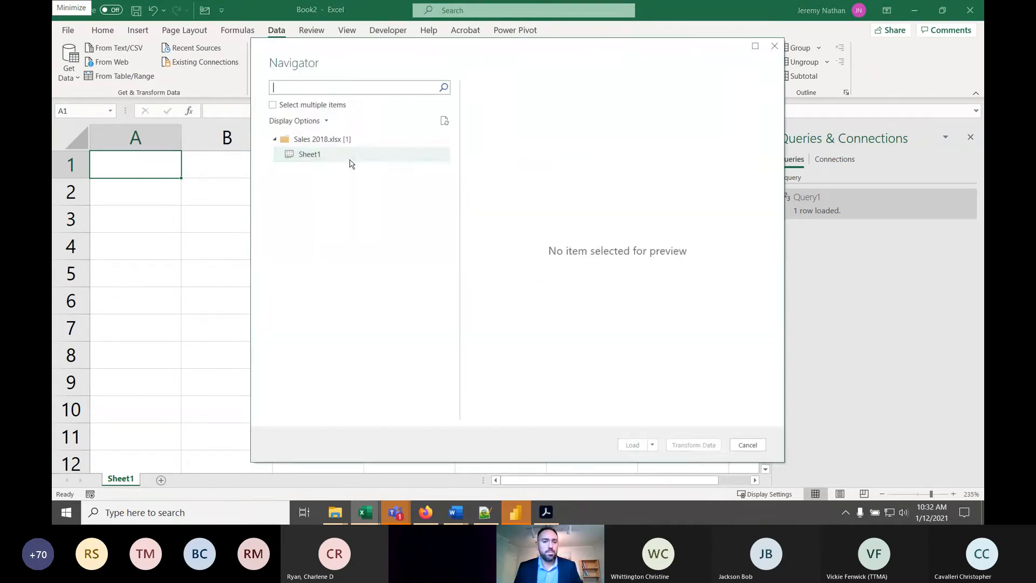
pyautogui.click(312, 155)
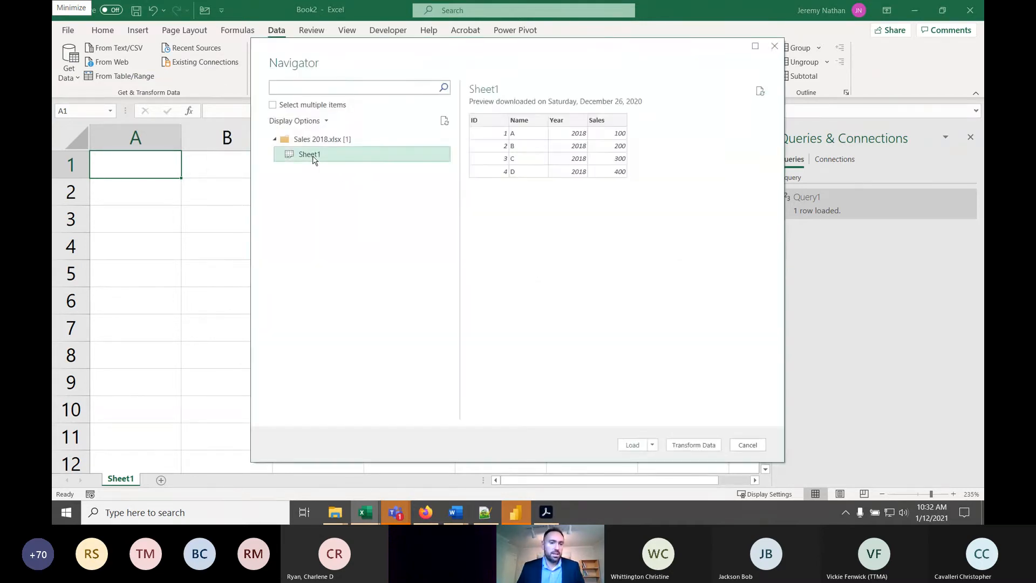
pyautogui.click(697, 446)
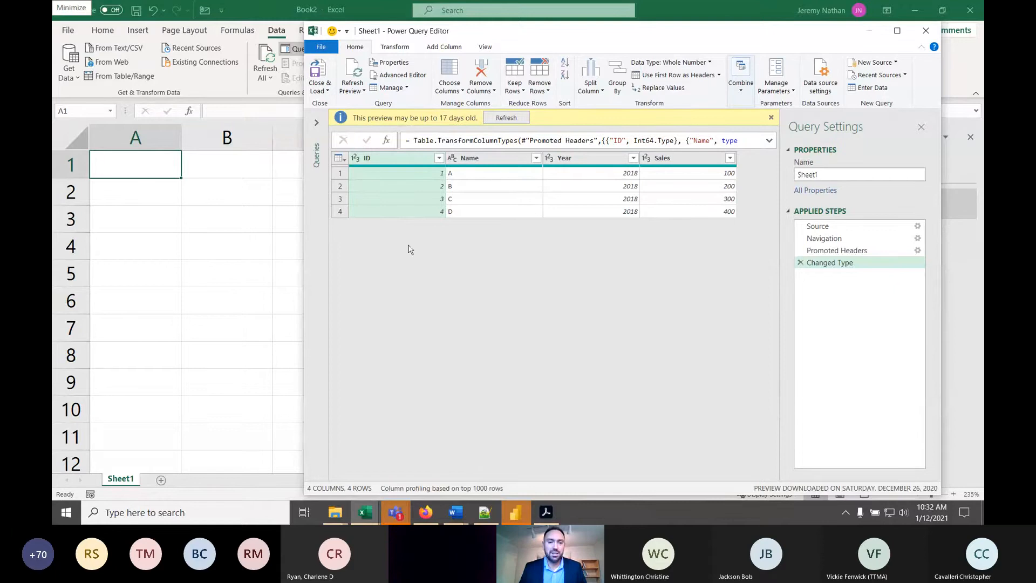
pyautogui.click(366, 522)
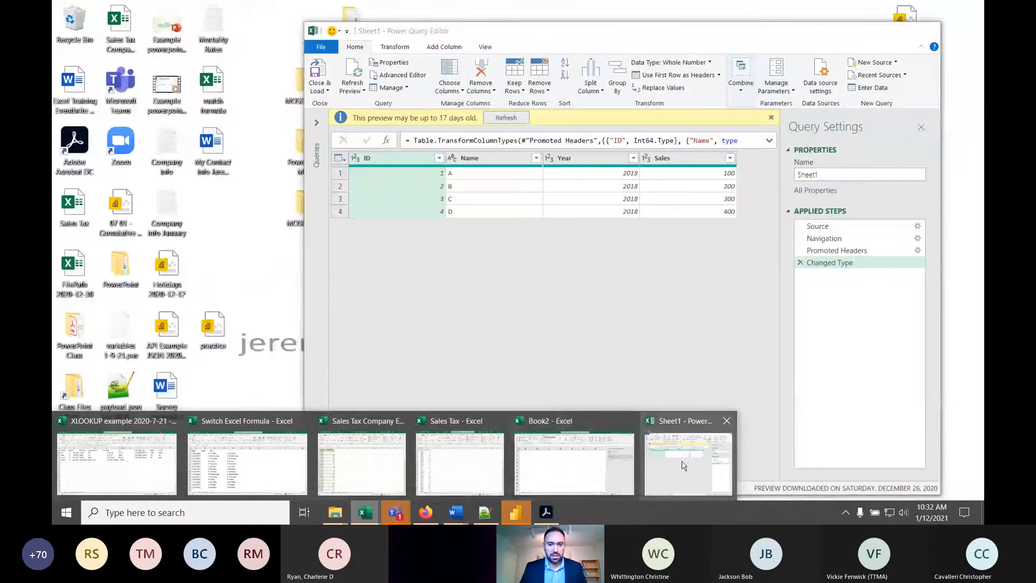
pyautogui.click(649, 444)
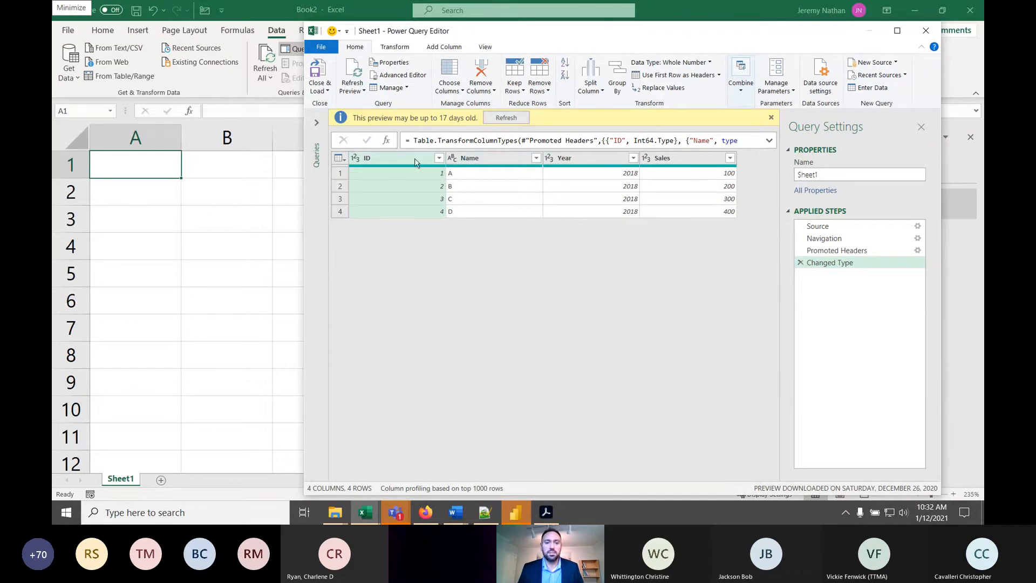
# - Dismiss the preview age notice and convert the Sales column to Currency as a new step
pyautogui.click(771, 118)
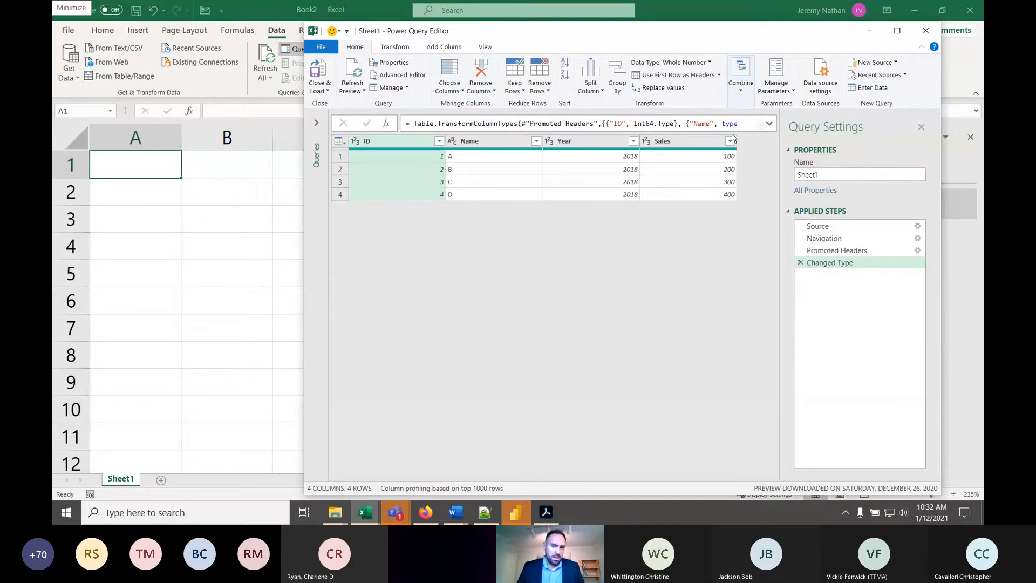
pyautogui.click(647, 141)
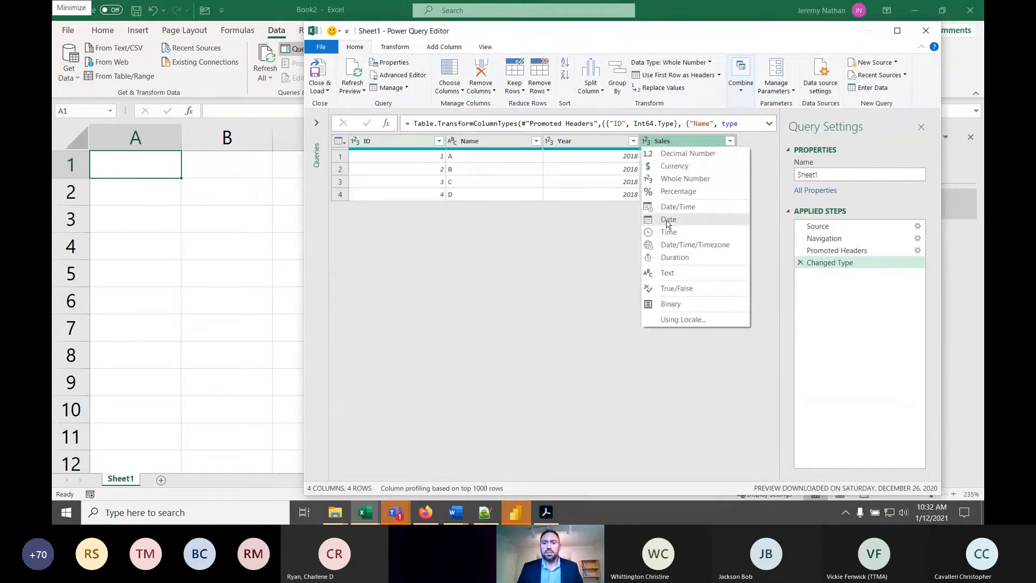
pyautogui.click(675, 166)
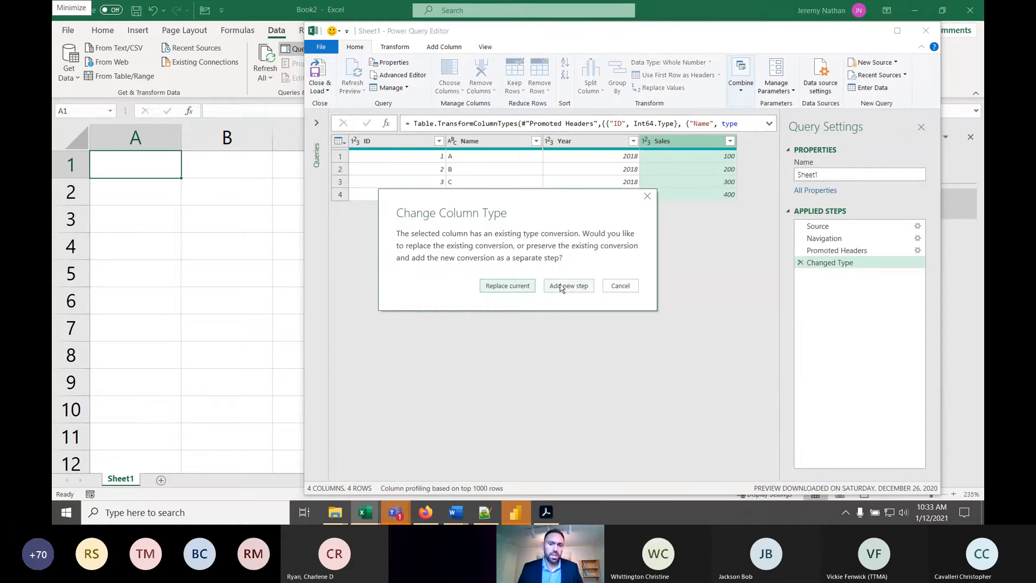
pyautogui.click(564, 285)
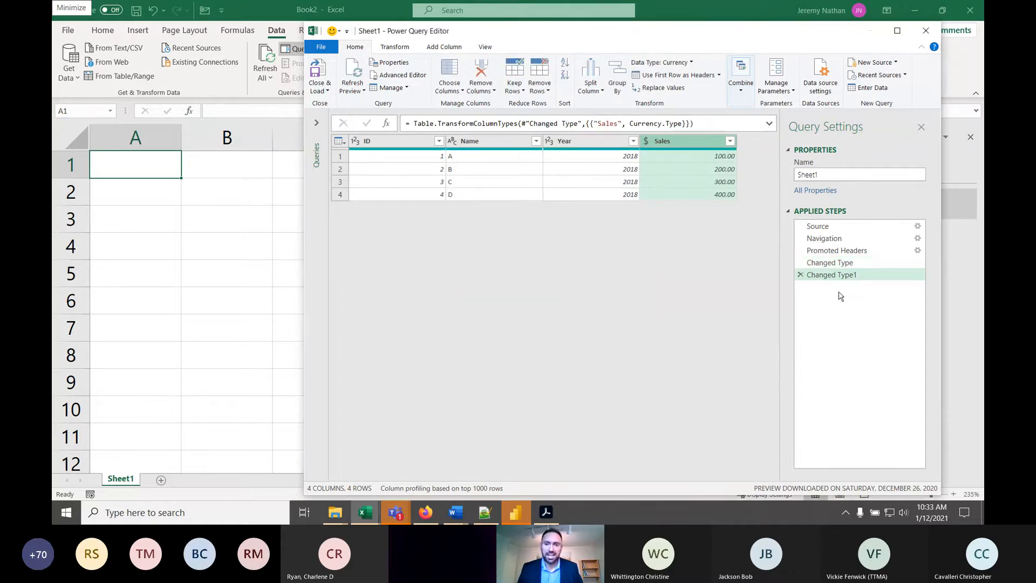
# - Open the Sheet1 query's M code in the Advanced Editor at full size, and inspect it magnified
pyautogui.click(403, 76)
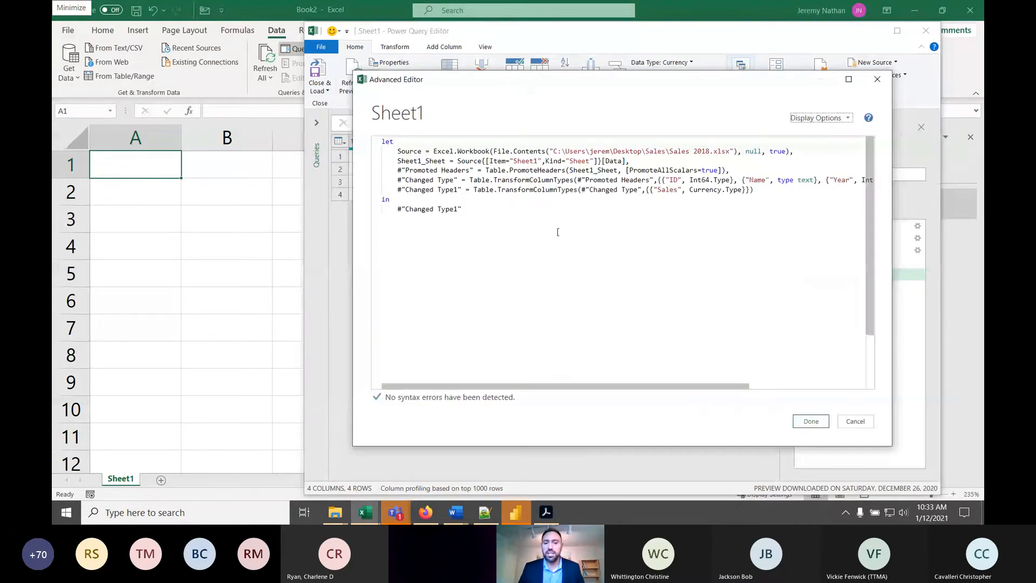
pyautogui.click(848, 79)
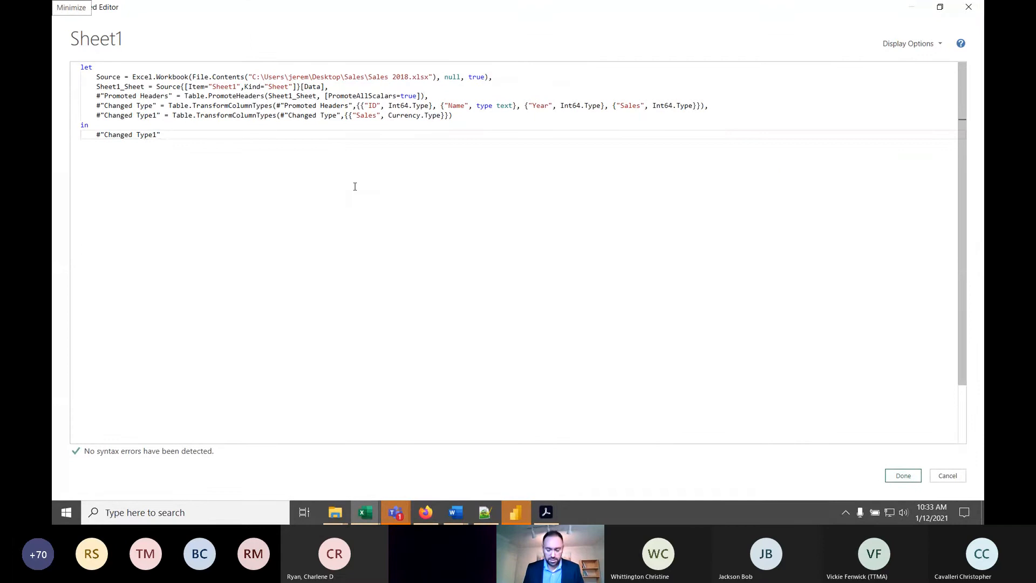
pyautogui.press('super+plus')
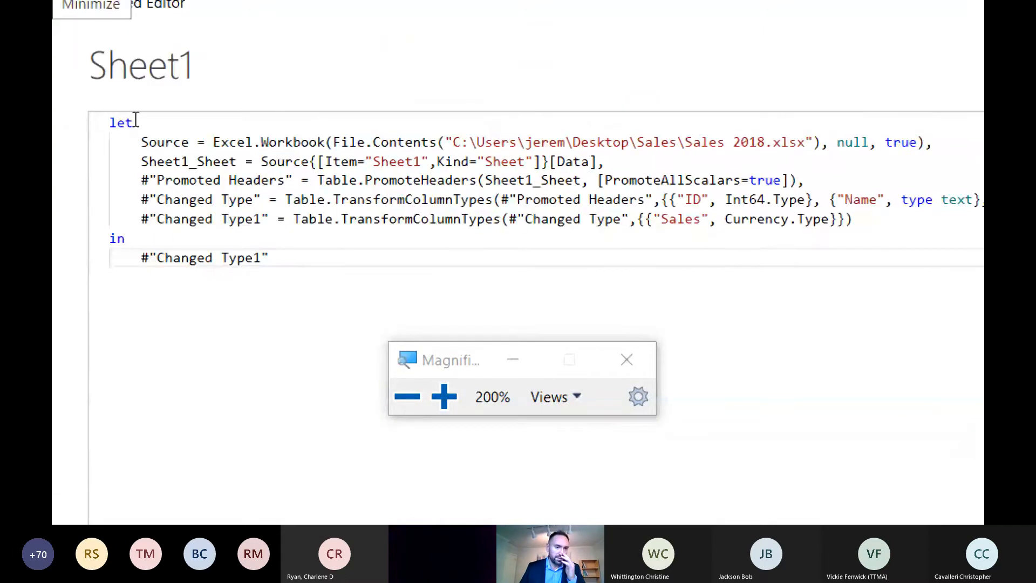
pyautogui.click(635, 352)
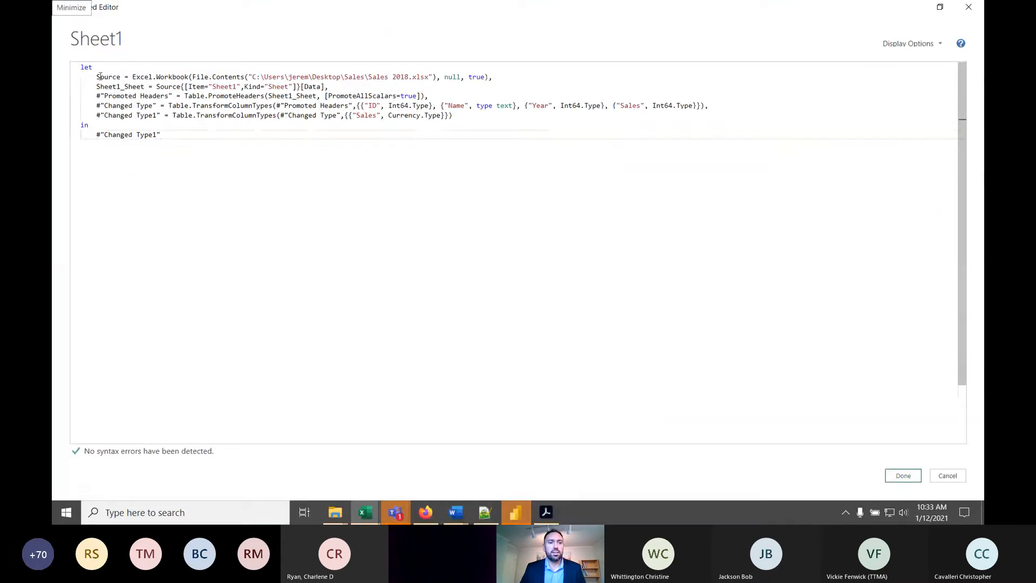
# - Examine the Source line: the Excel.Workbook function, the Sales 2018.xlsx file path, and the null and true arguments
pyautogui.click(100, 77)
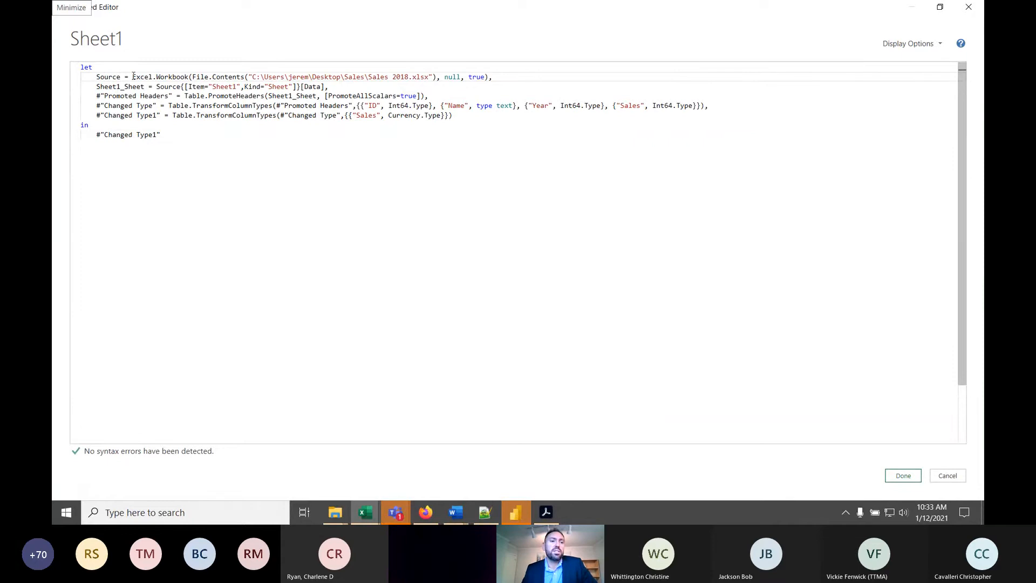
pyautogui.click(191, 77)
pyautogui.click(508, 76)
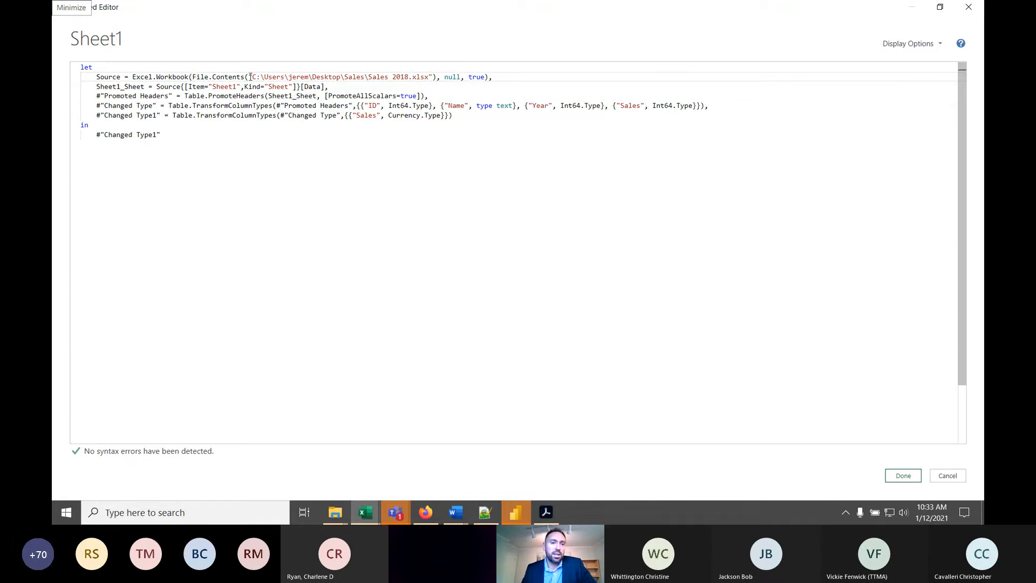
pyautogui.moveTo(250, 76); pyautogui.dragTo(434, 77)
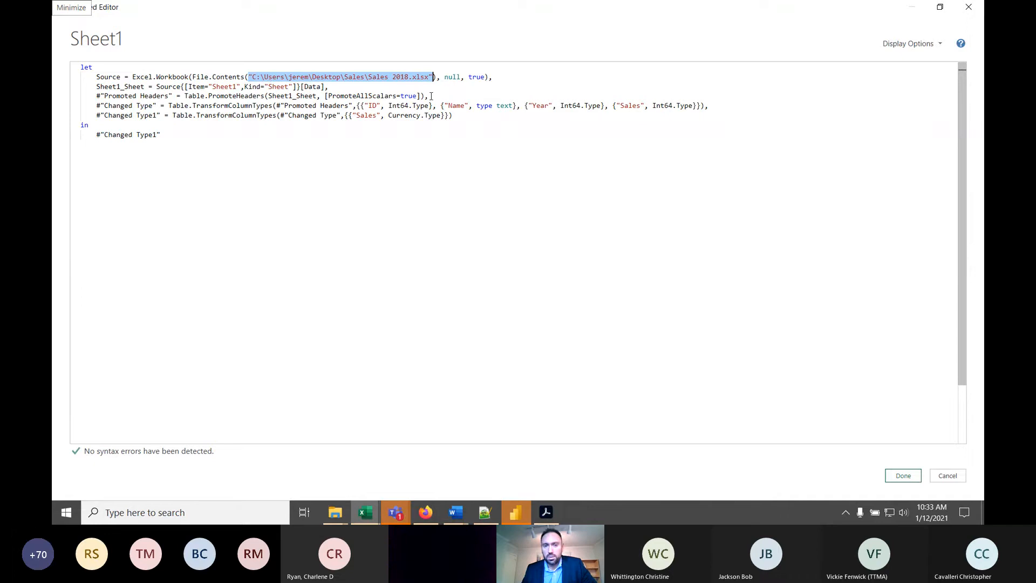
pyautogui.click(494, 80)
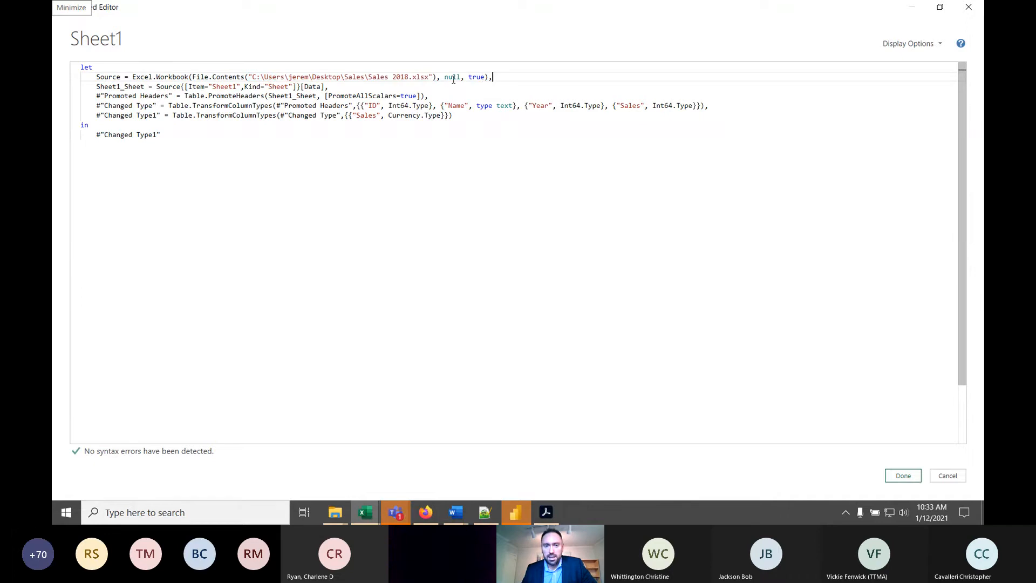
pyautogui.click(484, 77)
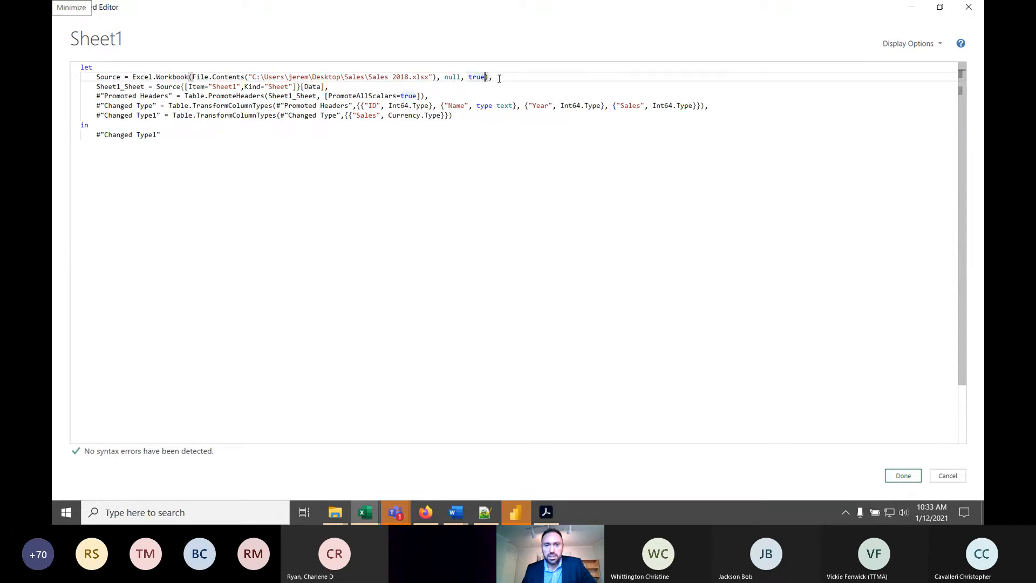
pyautogui.click(499, 78)
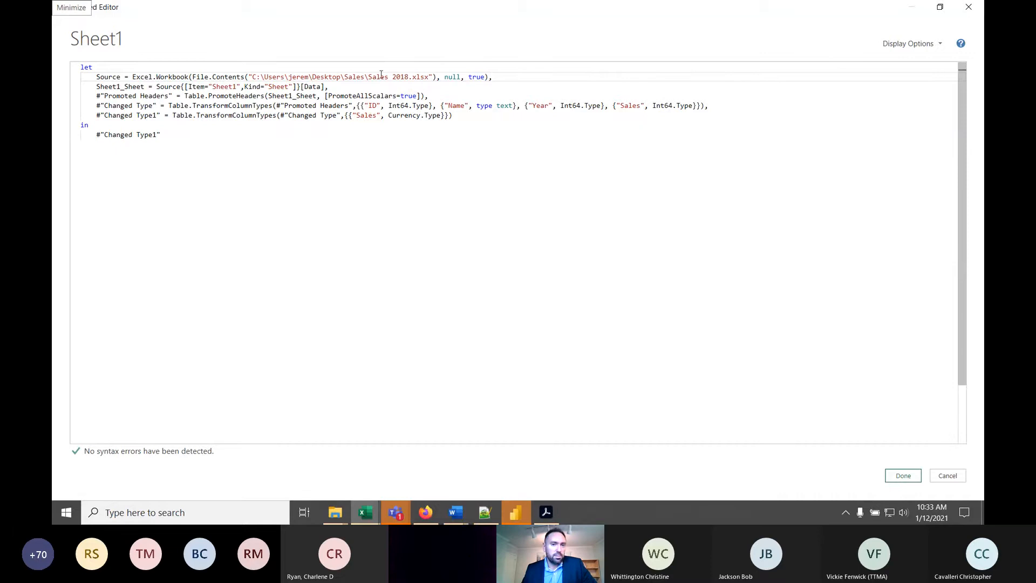
# - Examine how the Sheet1_Sheet line takes the Item and Kind from Source and ends with a comma
pyautogui.click(98, 87)
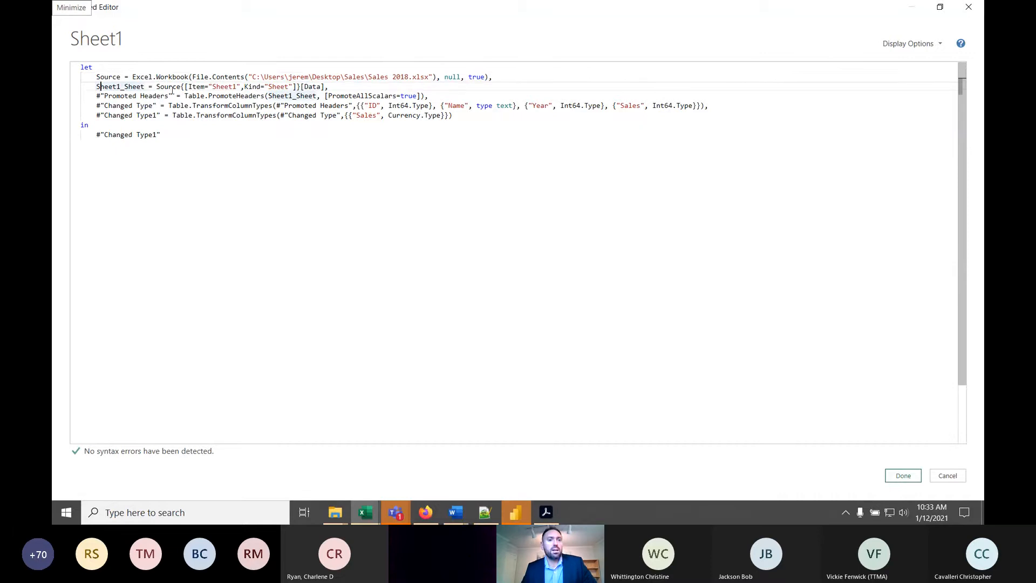
pyautogui.click(204, 77)
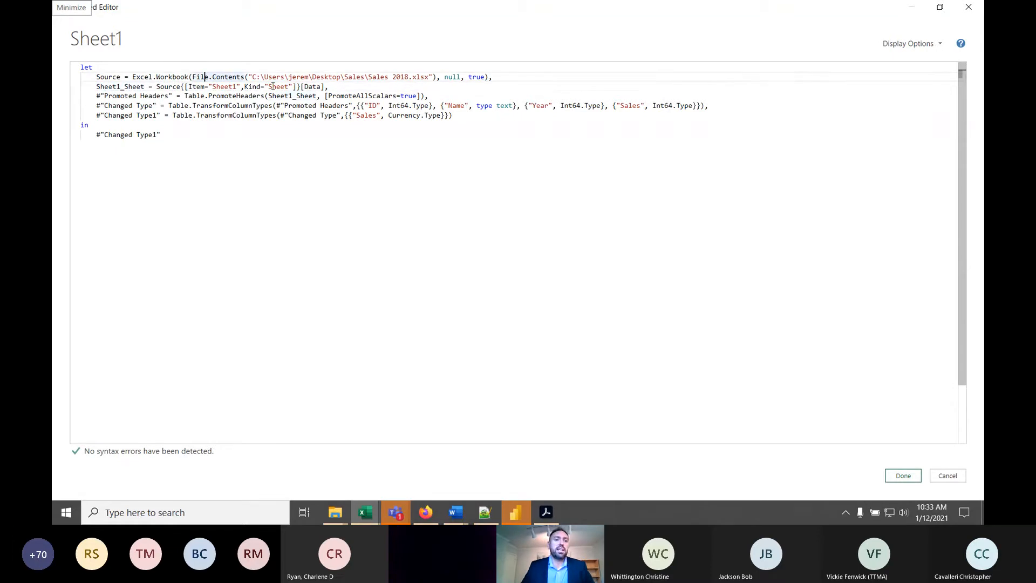
pyautogui.click(116, 87)
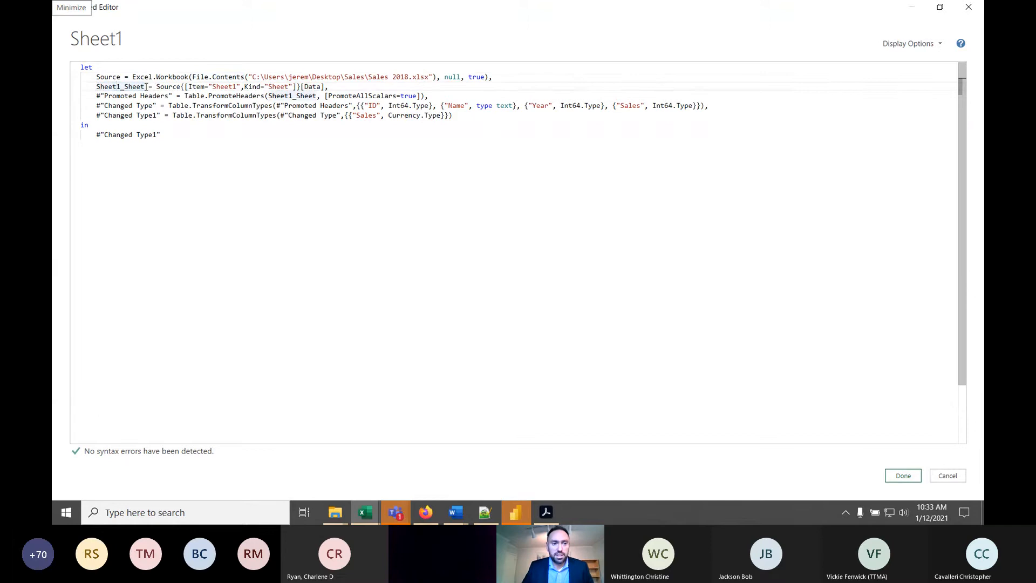
pyautogui.moveTo(145, 87); pyautogui.dragTo(96, 87)
pyautogui.click(173, 86)
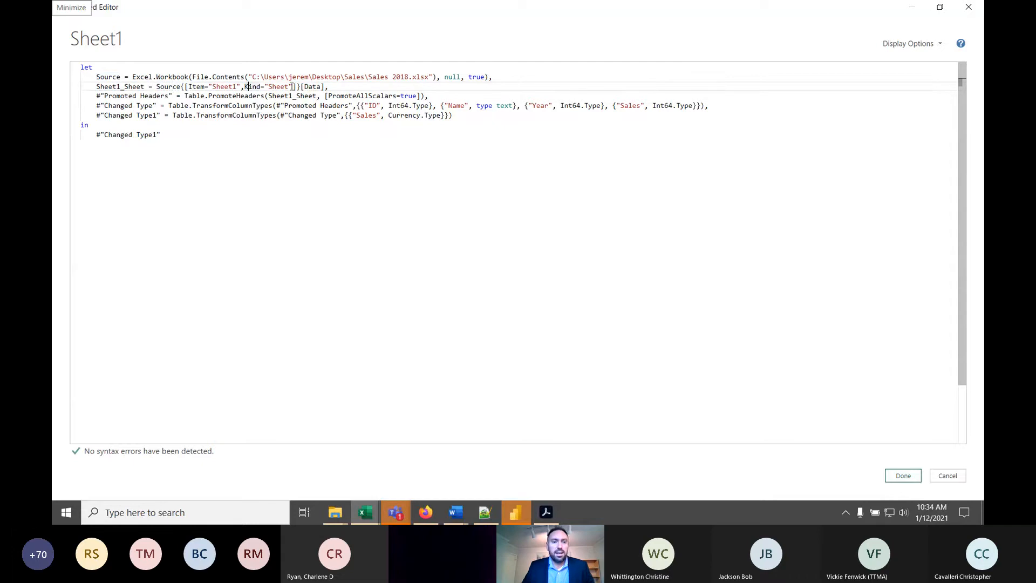
pyautogui.click(248, 87)
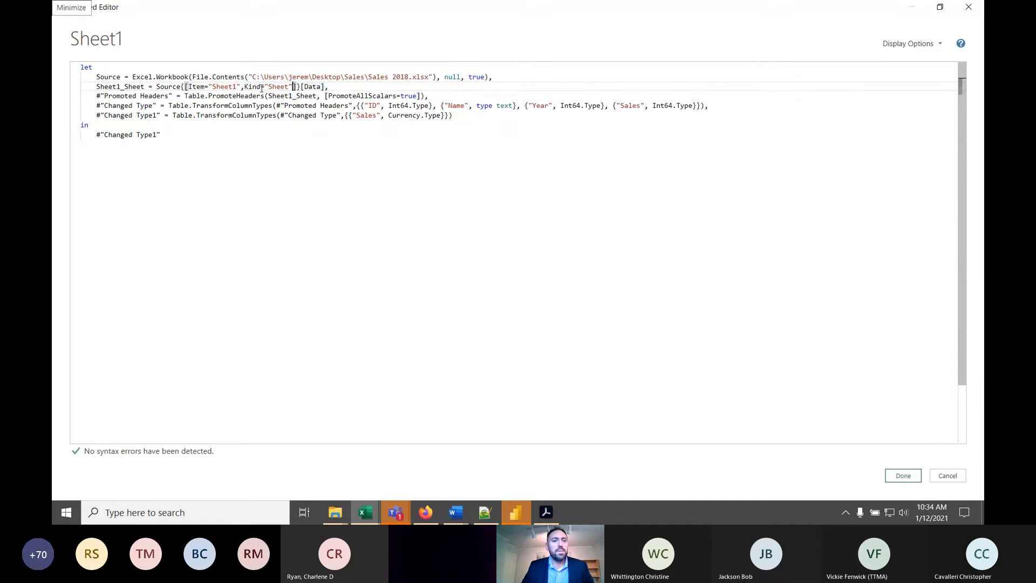
pyautogui.click(329, 86)
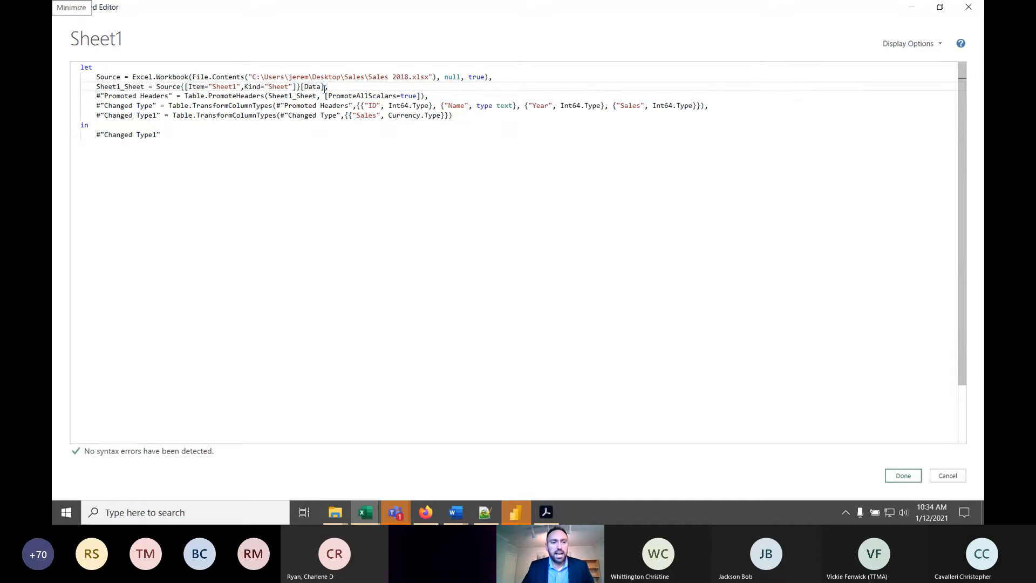
# - Examine the Promoted Headers line and its reference to Sheet1_Sheet from the line above
pyautogui.click(157, 98)
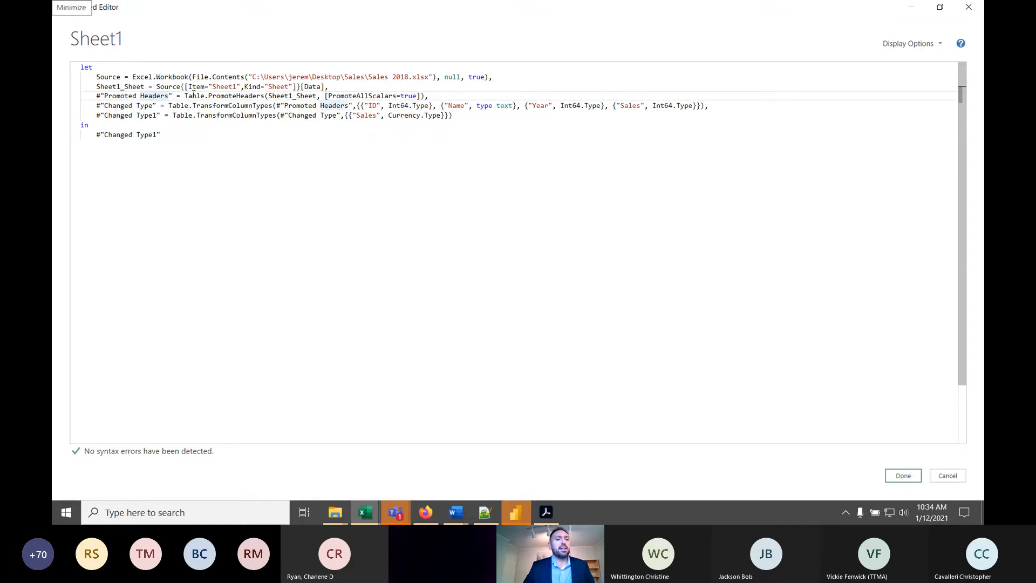
pyautogui.moveTo(94, 96); pyautogui.dragTo(419, 97)
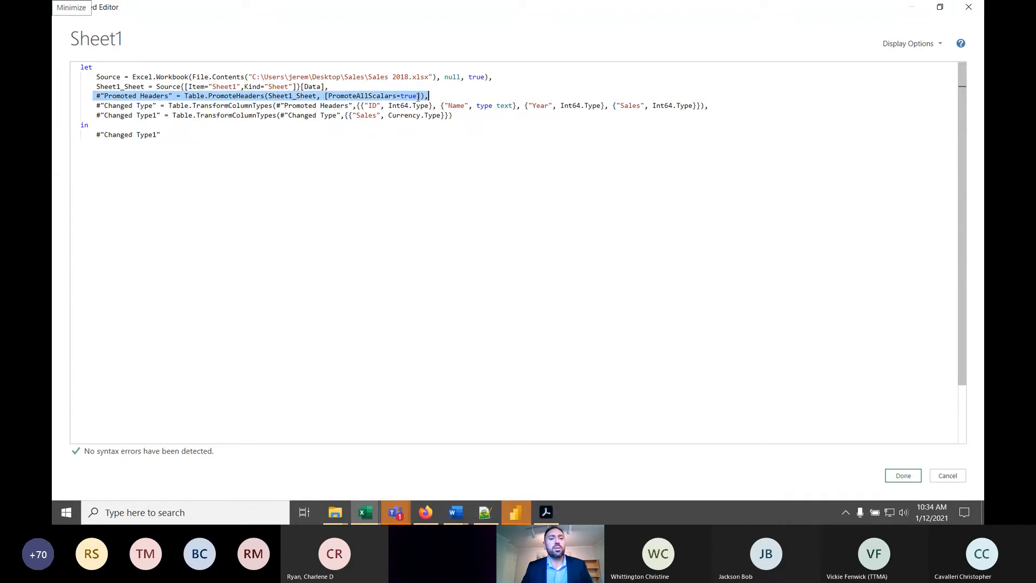
pyautogui.click(125, 87)
pyautogui.moveTo(316, 96); pyautogui.dragTo(269, 97)
pyautogui.click(284, 96)
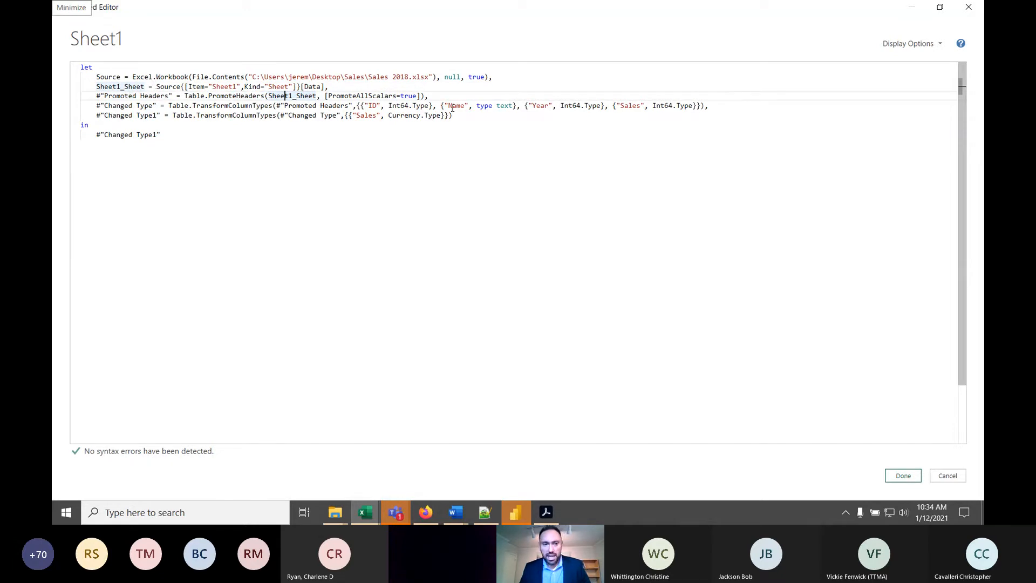
# - Examine the two Changed Type lines, including the Sales currency conversion, and the value returned by the in section
pyautogui.click(97, 105)
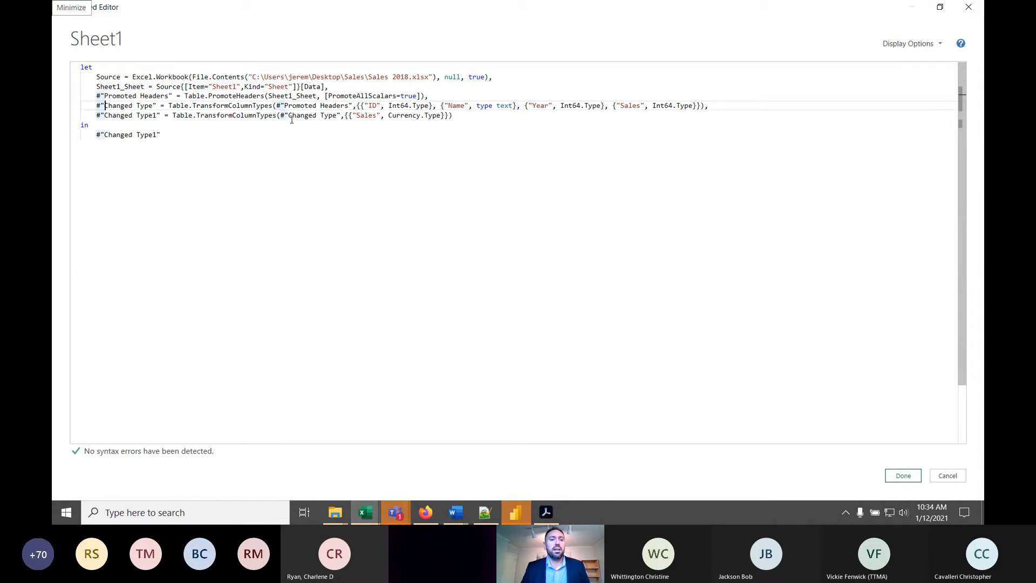
pyautogui.click(340, 115)
pyautogui.click(373, 116)
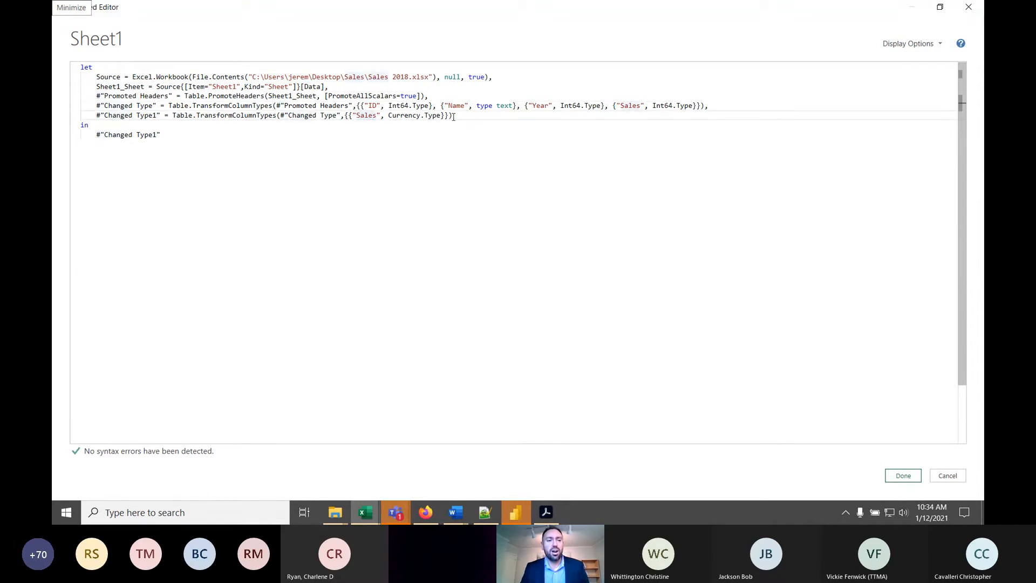
pyautogui.click(179, 135)
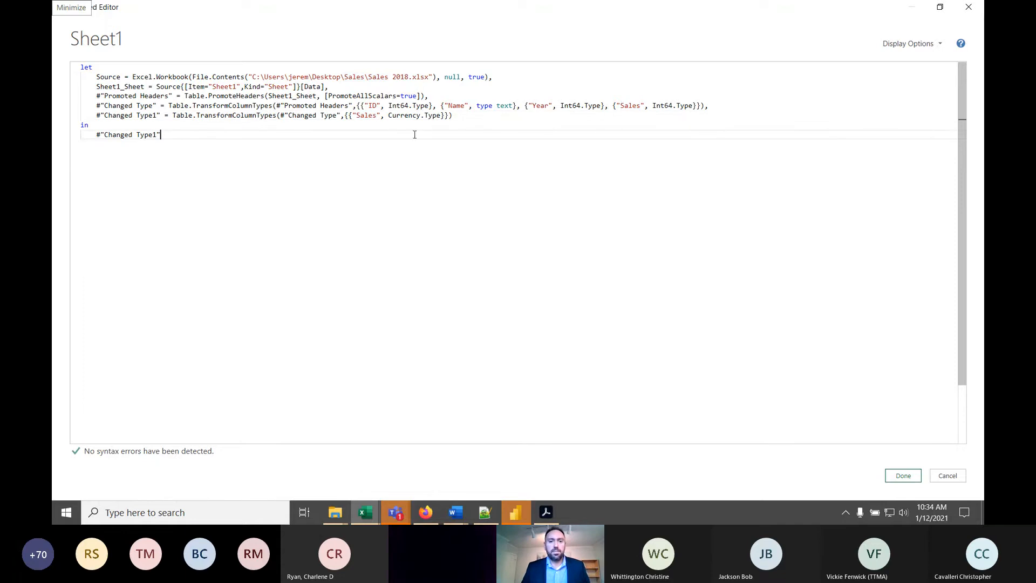
pyautogui.click(360, 112)
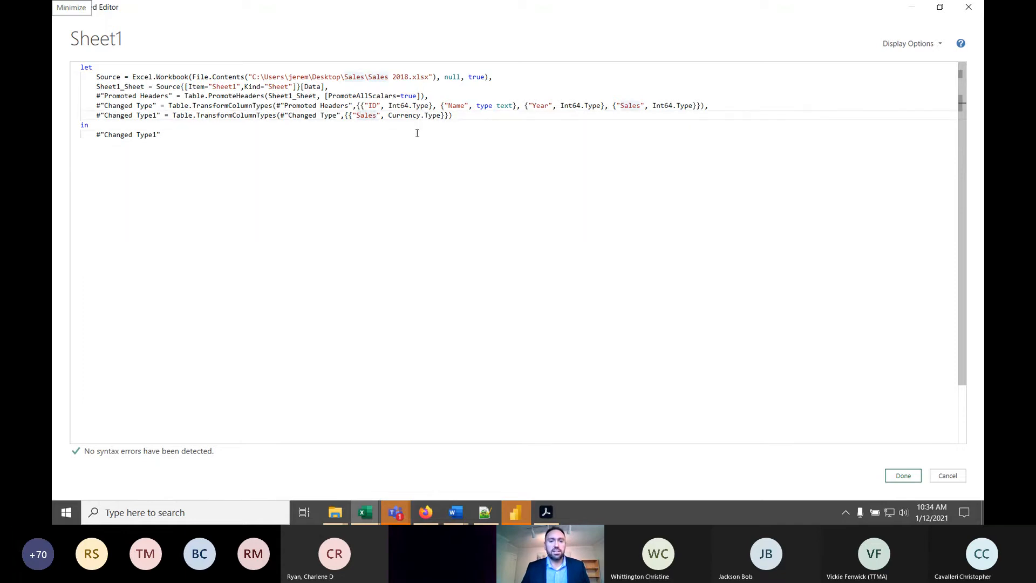
# - Replace Currency.Type with type text for Sales in the Changed Type1 line and apply the edited code
pyautogui.click(441, 115)
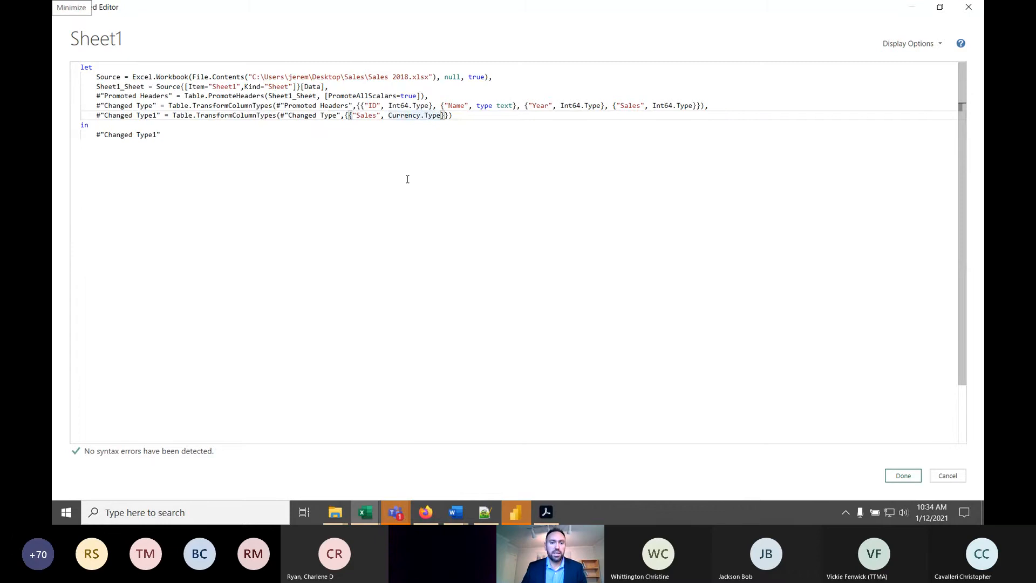
pyautogui.press('BackSpace')
pyautogui.press('BackSpace')
pyautogui.press('BackSpace')
pyautogui.press('BackSpace')
pyautogui.press('BackSpace')
pyautogui.press('BackSpace')
pyautogui.press('BackSpace')
pyautogui.press('BackSpace')
pyautogui.press('BackSpace')
pyautogui.press('BackSpace')
pyautogui.press('BackSpace')
pyautogui.press('BackSpace')
pyautogui.press('BackSpace')
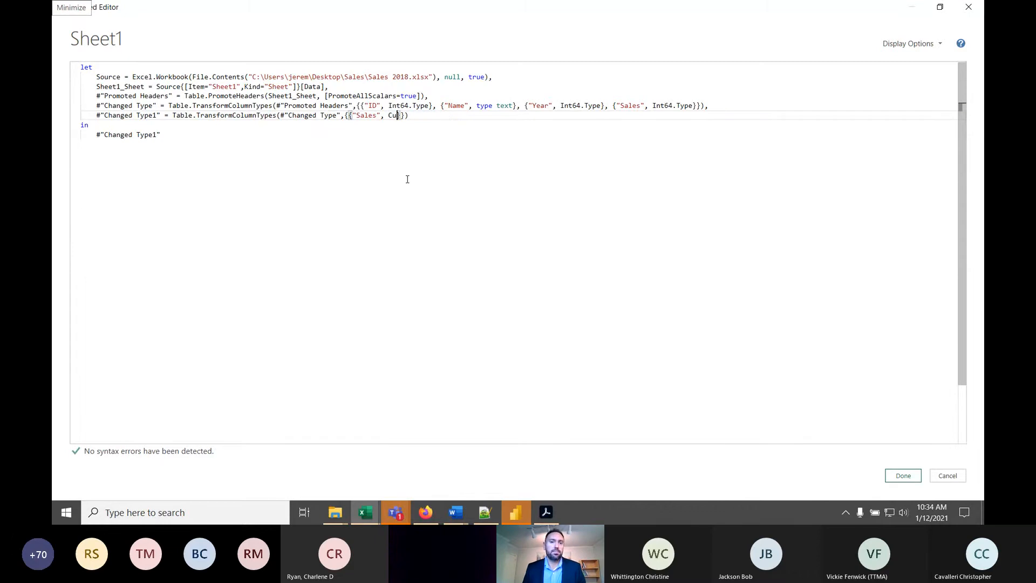
pyautogui.write('type te')
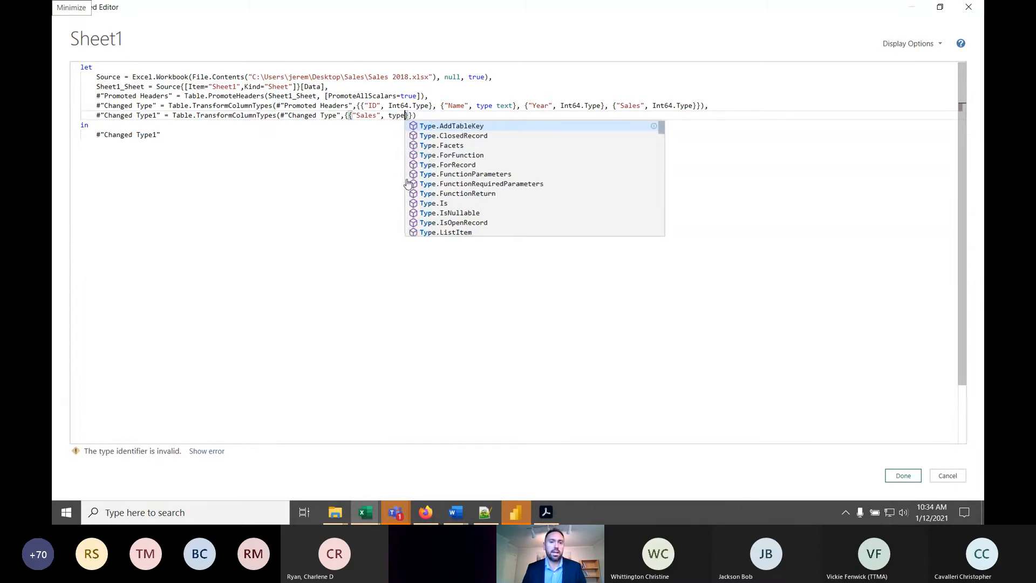
pyautogui.write('xt')
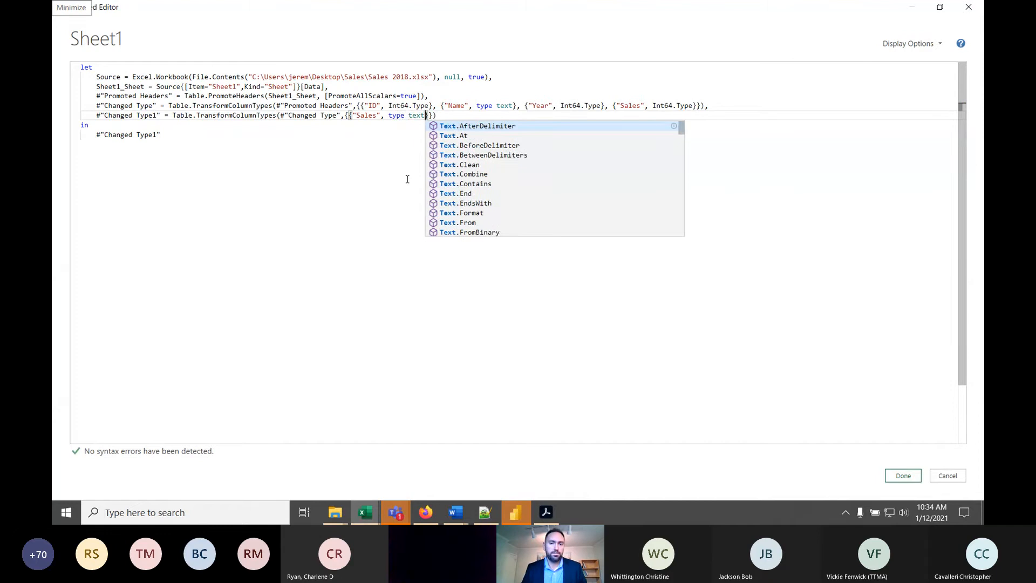
pyautogui.click(564, 347)
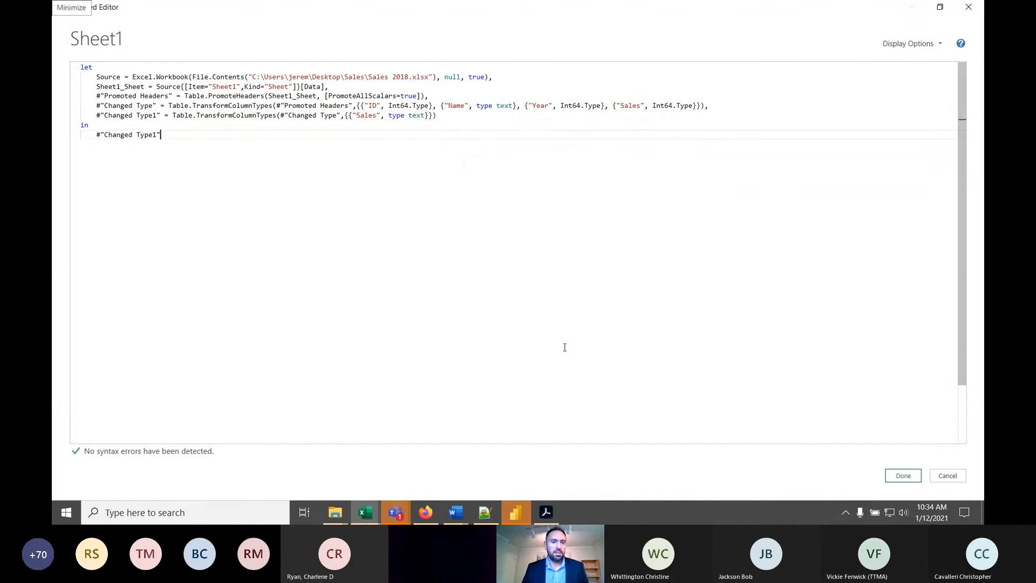
pyautogui.click(903, 476)
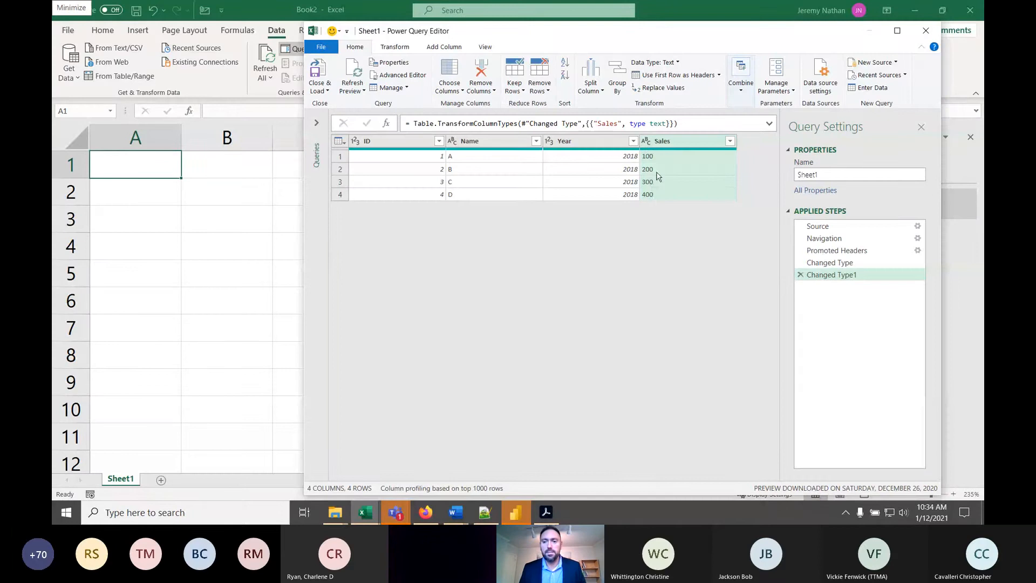
# - Delete the Changed Type1 step and set the Sales column's data type to Currency
pyautogui.click(801, 275)
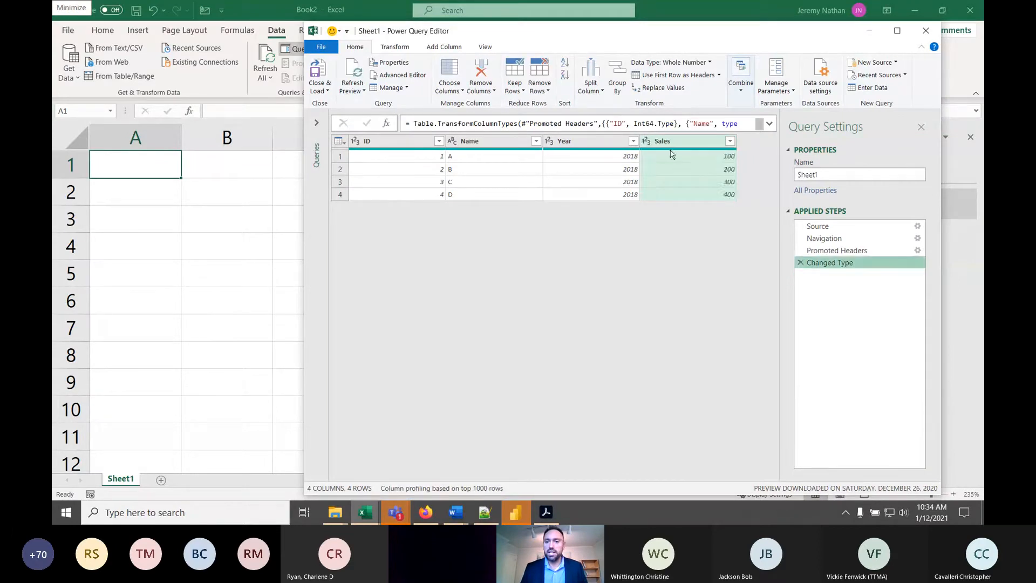
pyautogui.click(646, 141)
pyautogui.click(667, 181)
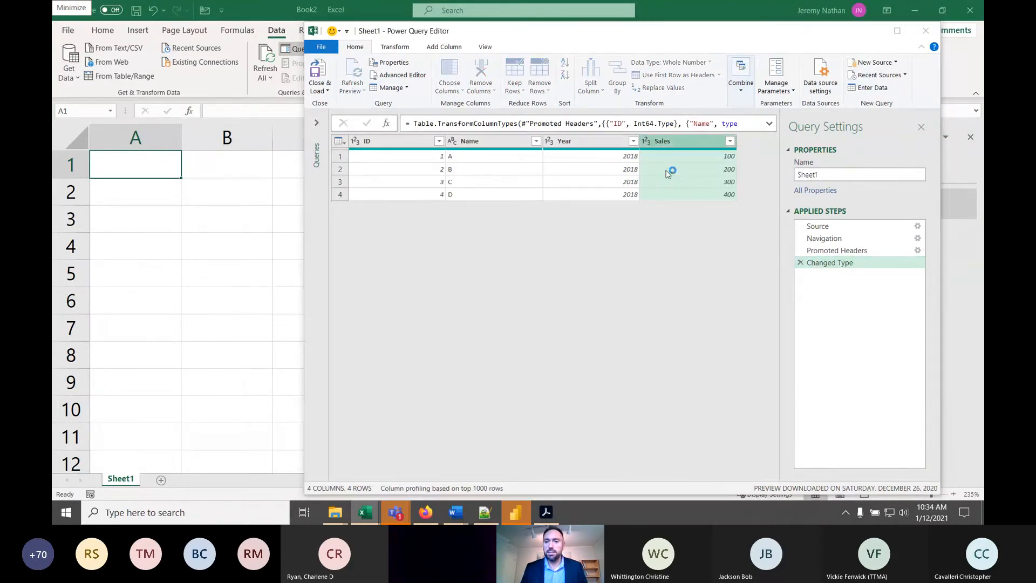
pyautogui.click(566, 286)
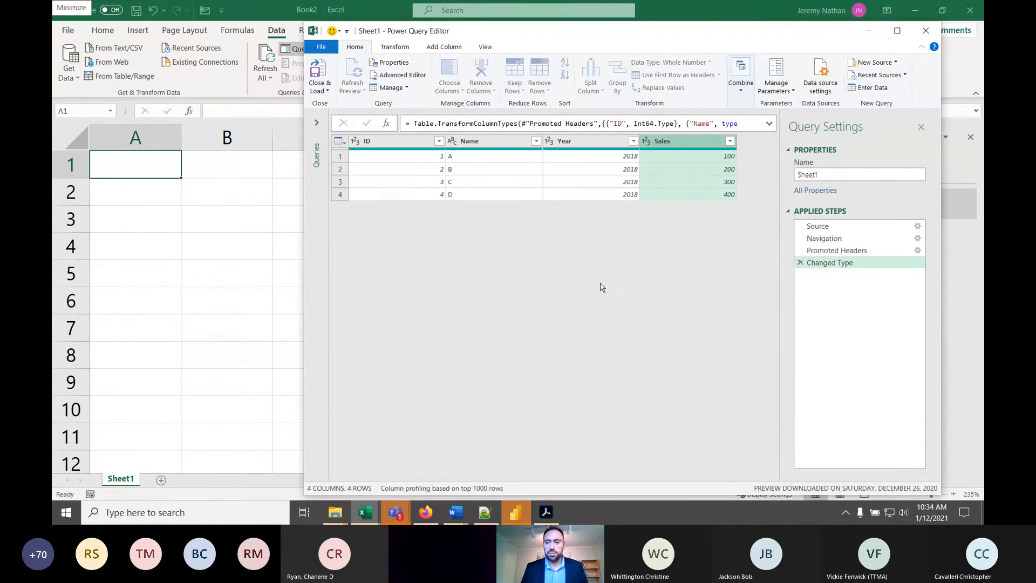
# - Reopen the query's M code at the Sales Currency.Type argument in the Changed Type1 line
pyautogui.click(400, 75)
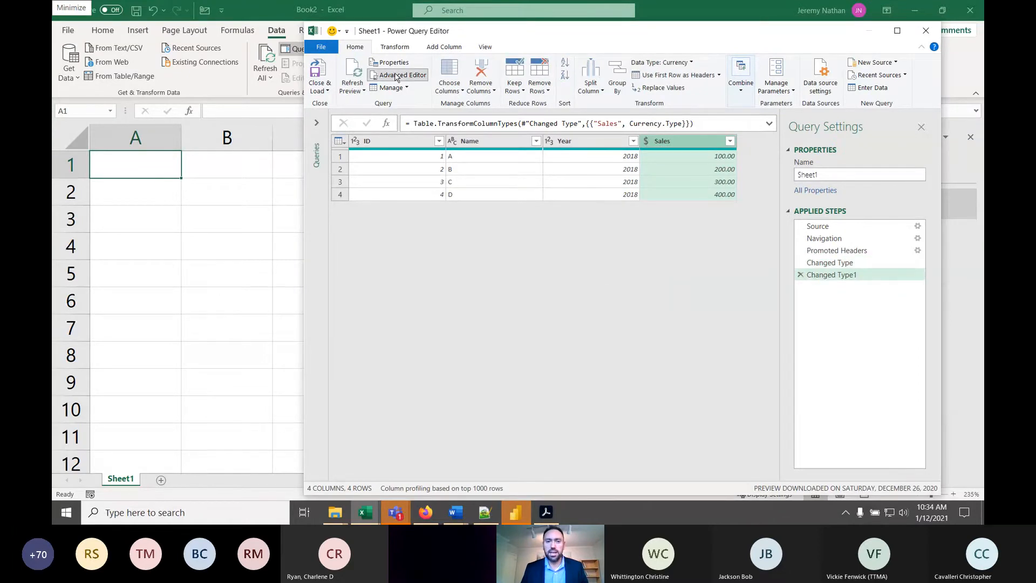
pyautogui.click(437, 115)
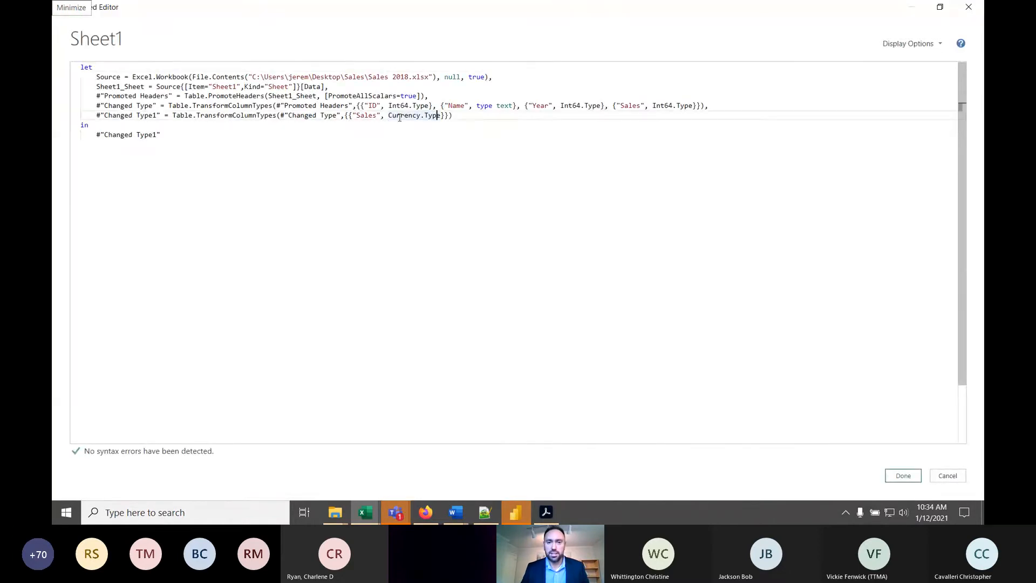
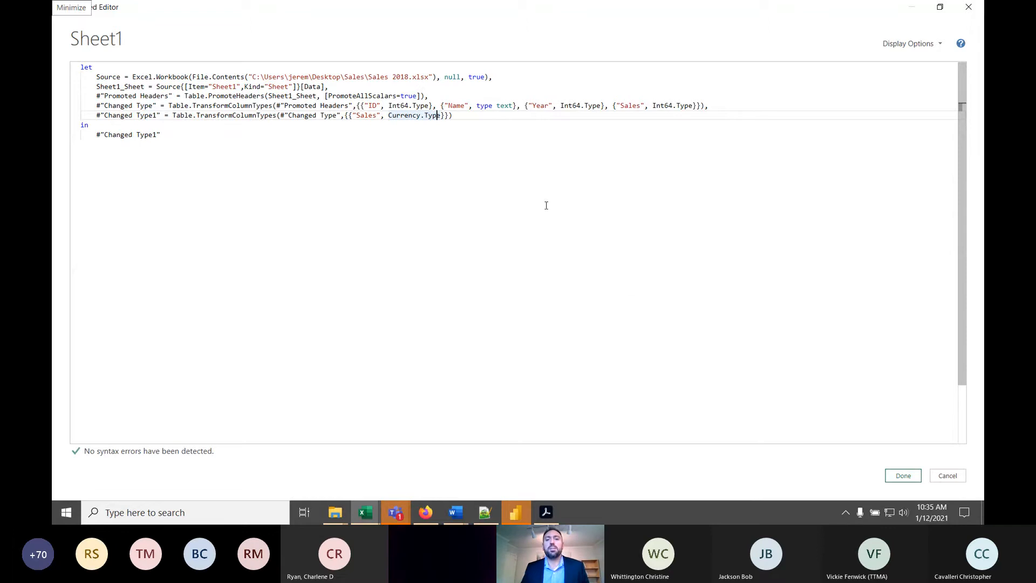
# - Copy the entire M code of the Sheet1 query and close its code editor
pyautogui.click(258, 136)
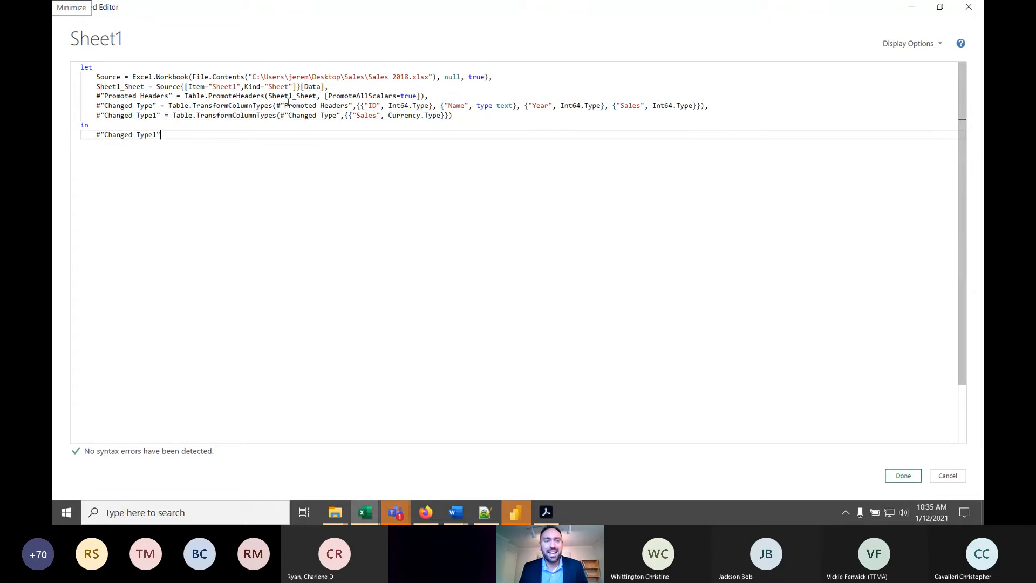
pyautogui.click(140, 76)
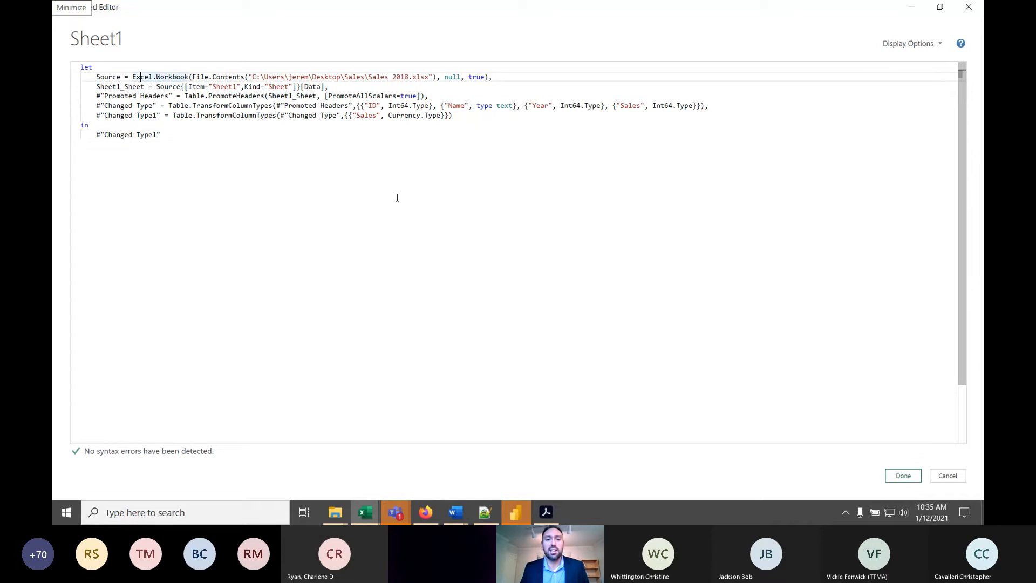
pyautogui.moveTo(227, 138); pyautogui.dragTo(55, 53)
pyautogui.rightClick(250, 96)
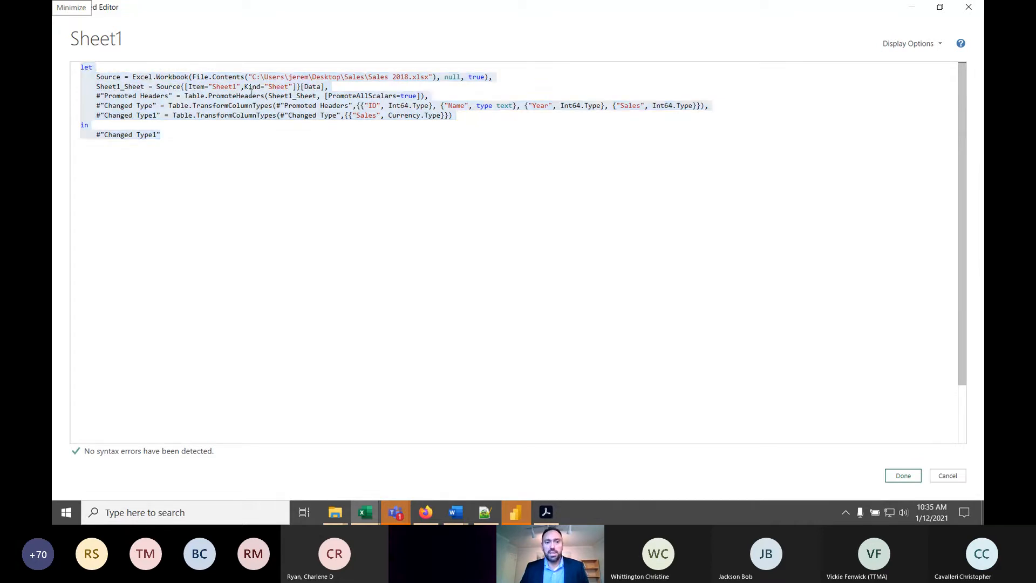
pyautogui.click(282, 118)
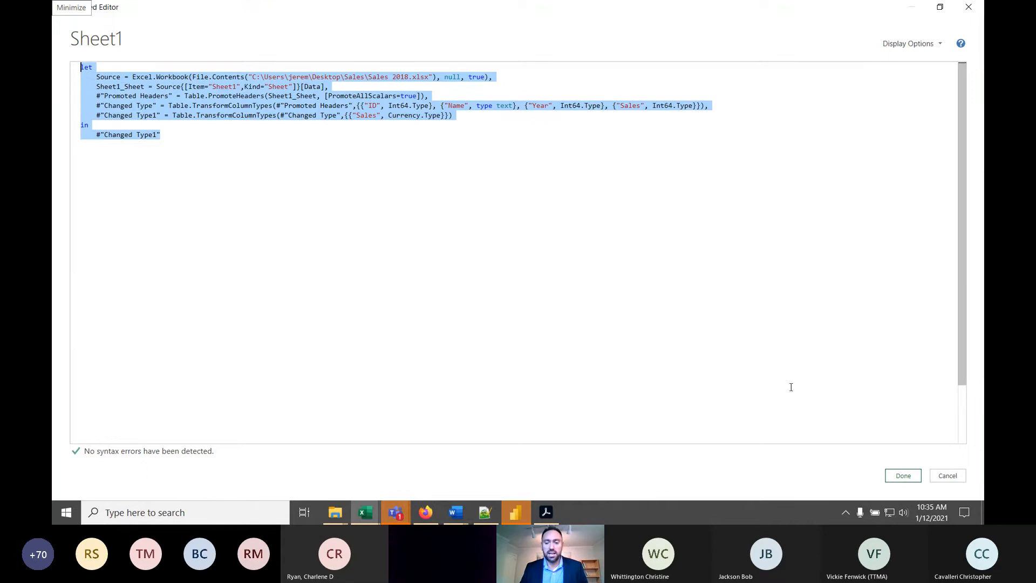
pyautogui.click(903, 475)
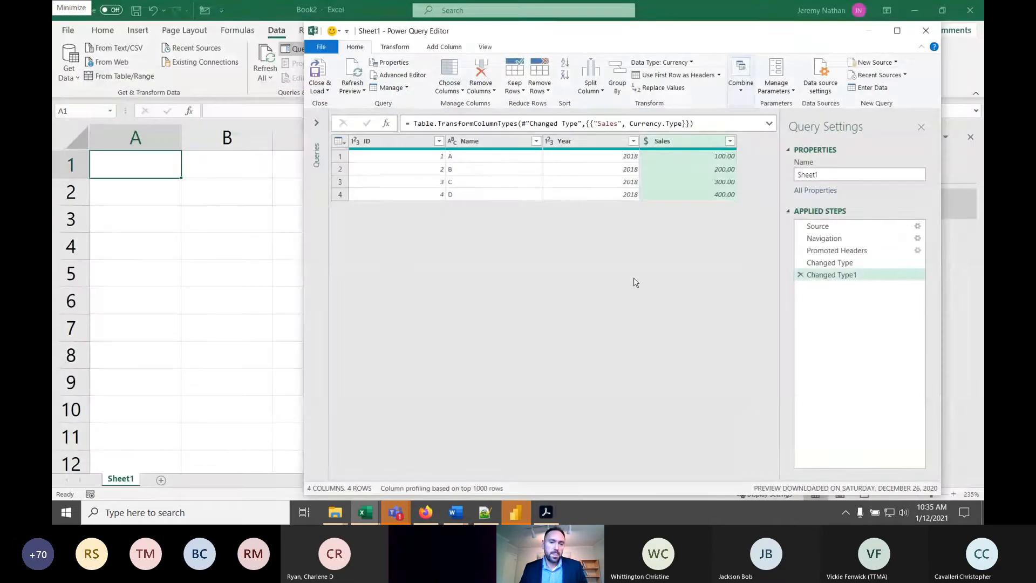
# - Load the Sheet1 query as a connection only and add its data to the Data Model
pyautogui.click(316, 123)
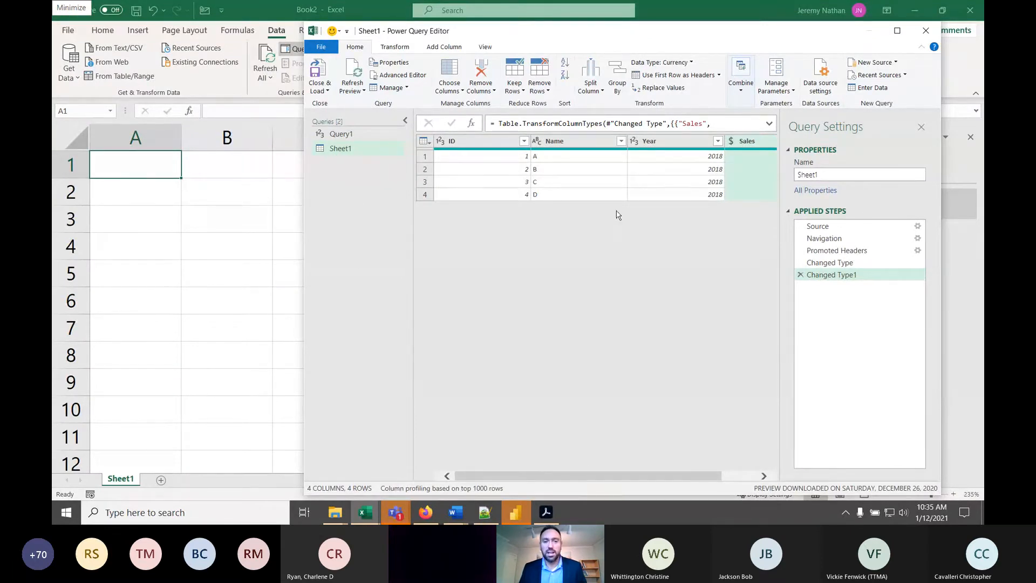
pyautogui.click(322, 88)
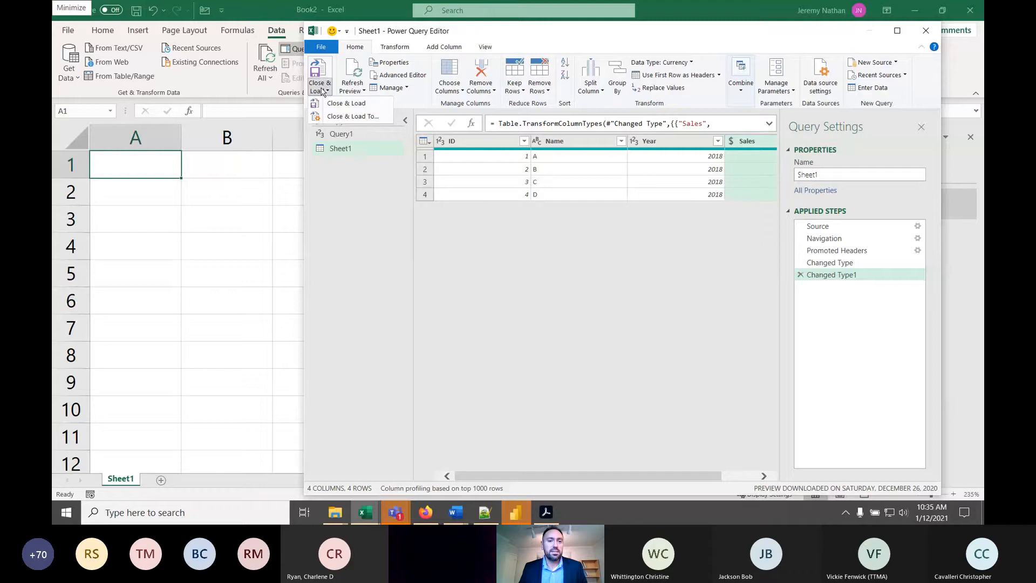
pyautogui.click(355, 117)
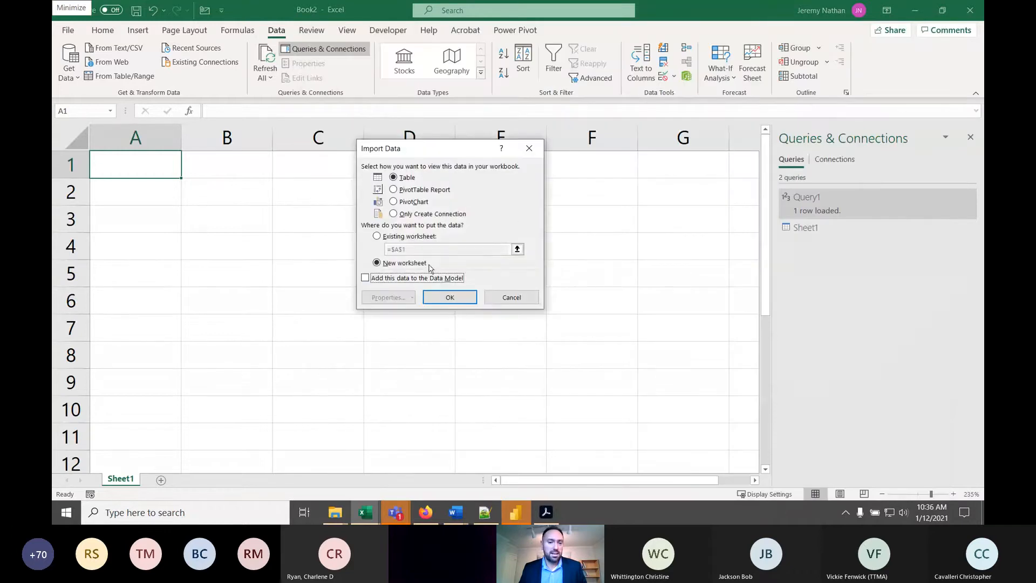
pyautogui.click(365, 278)
pyautogui.click(403, 216)
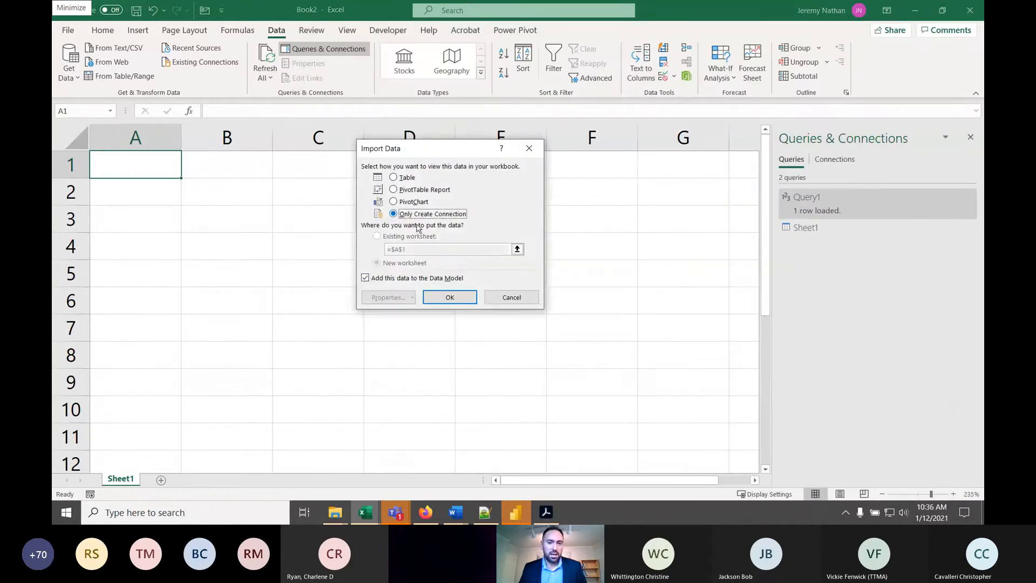
pyautogui.click(447, 300)
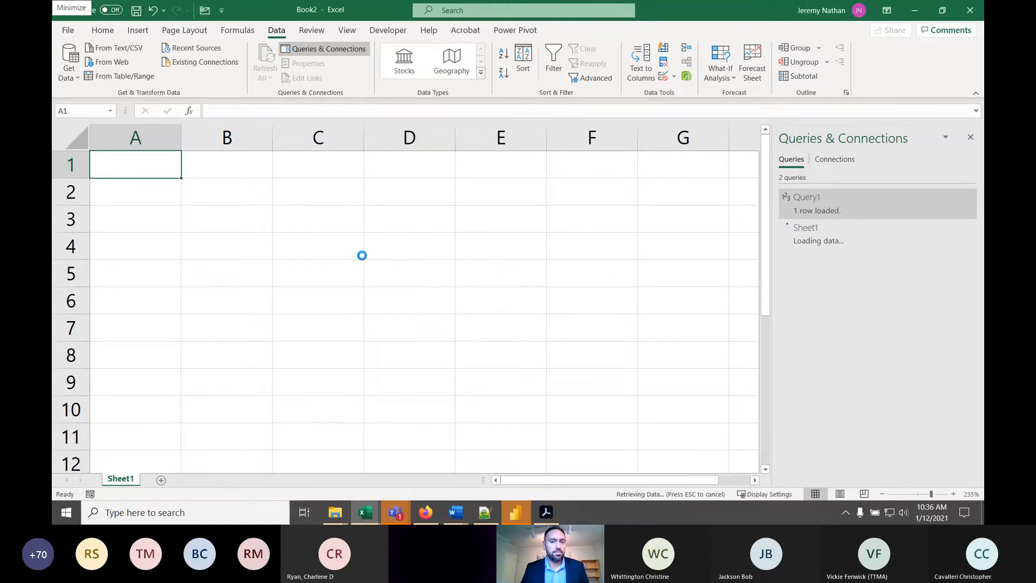
# - Create a blank query and replace all of its M code with the code copied from Sheet1
pyautogui.click(68, 78)
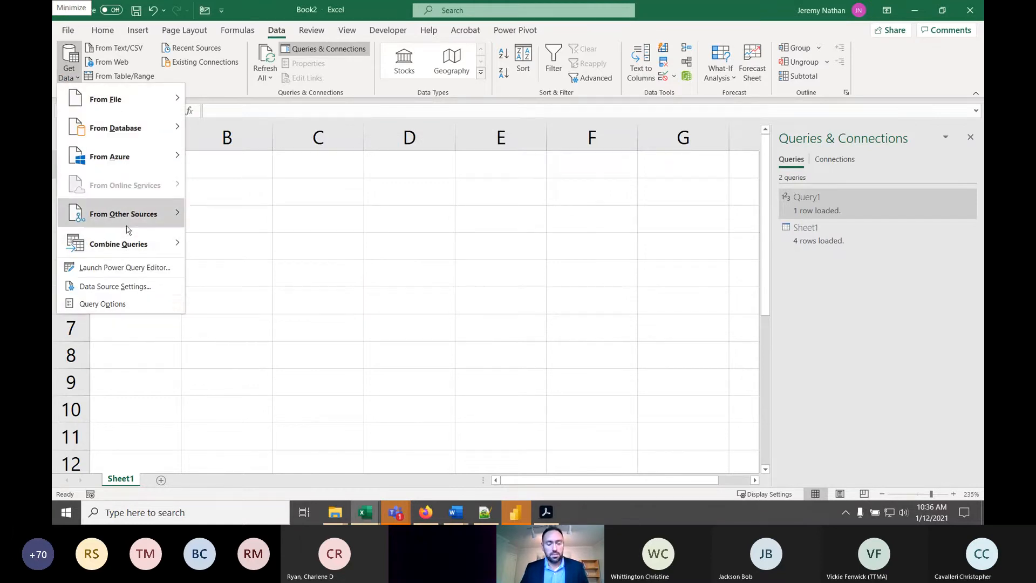
pyautogui.moveTo(130, 221)
pyautogui.click(257, 383)
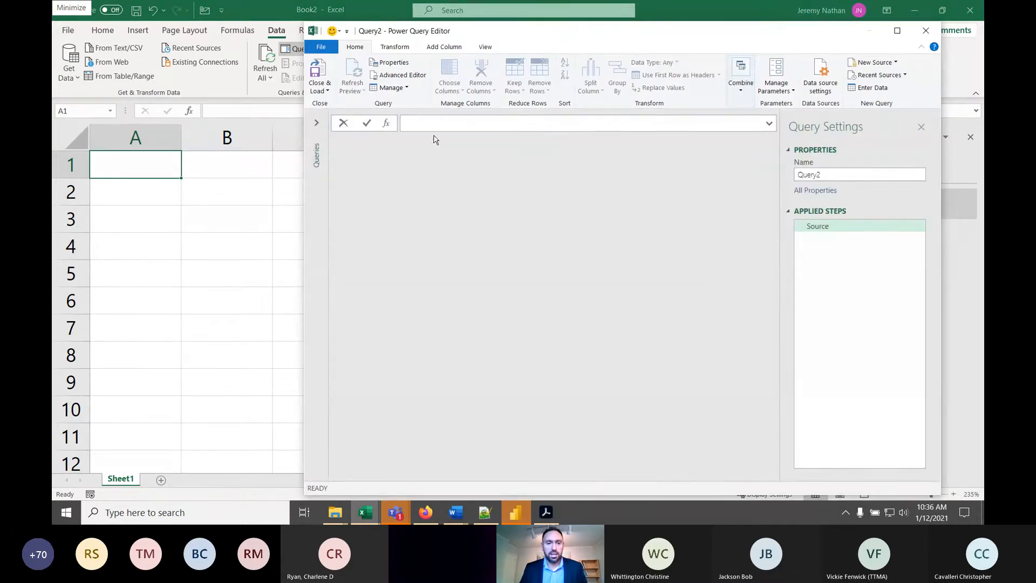
pyautogui.click(400, 80)
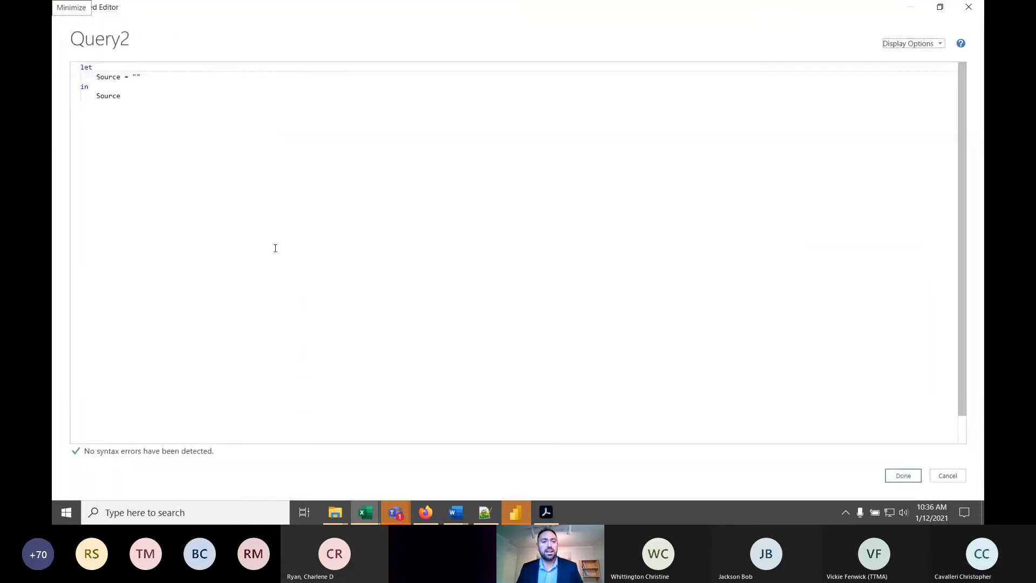
pyautogui.hotkey('ctrl', 'a')
pyautogui.press('Delete')
pyautogui.hotkey('ctrl', 'v')
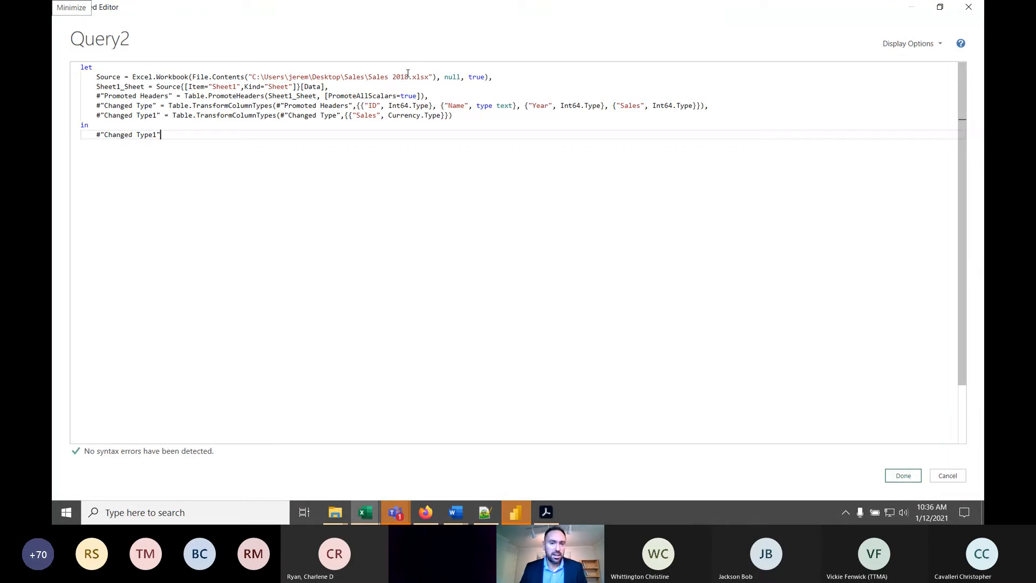
# - Change the file in the new query's Source line to Sales 2019.xlsx and apply the code
pyautogui.click(409, 75)
pyautogui.press('BackSpace')
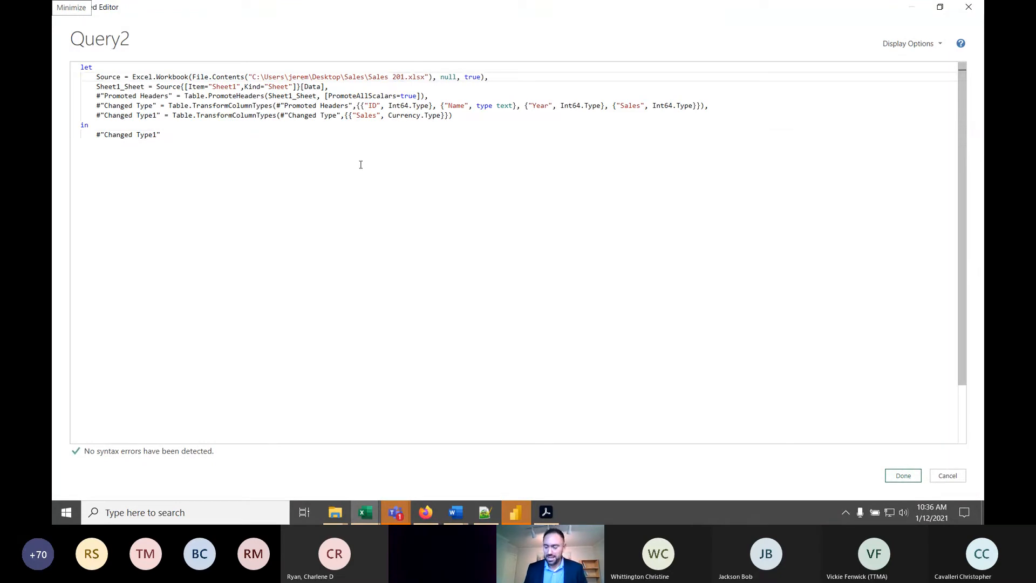
pyautogui.write('9')
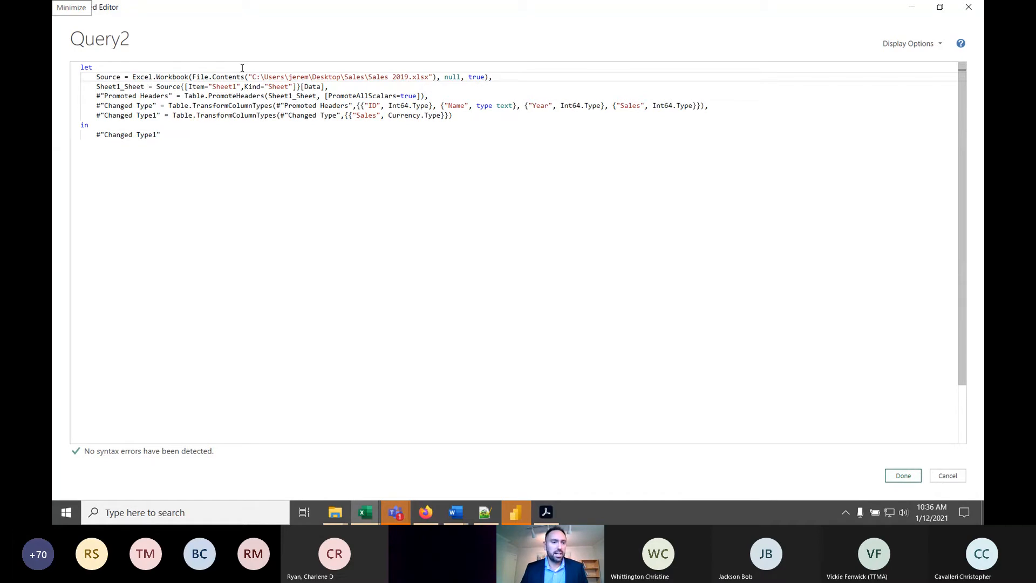
pyautogui.click(902, 475)
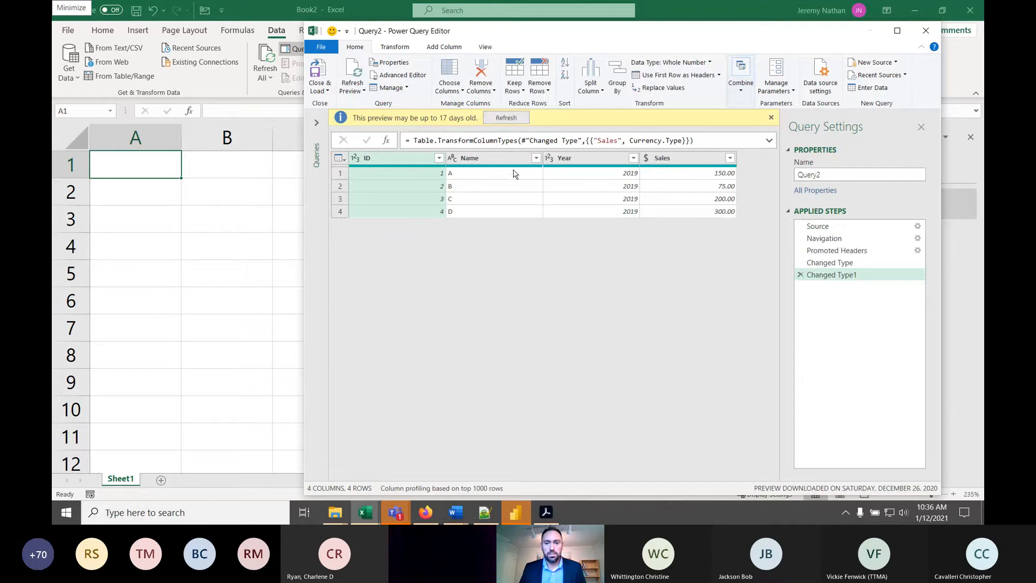
pyautogui.click(599, 198)
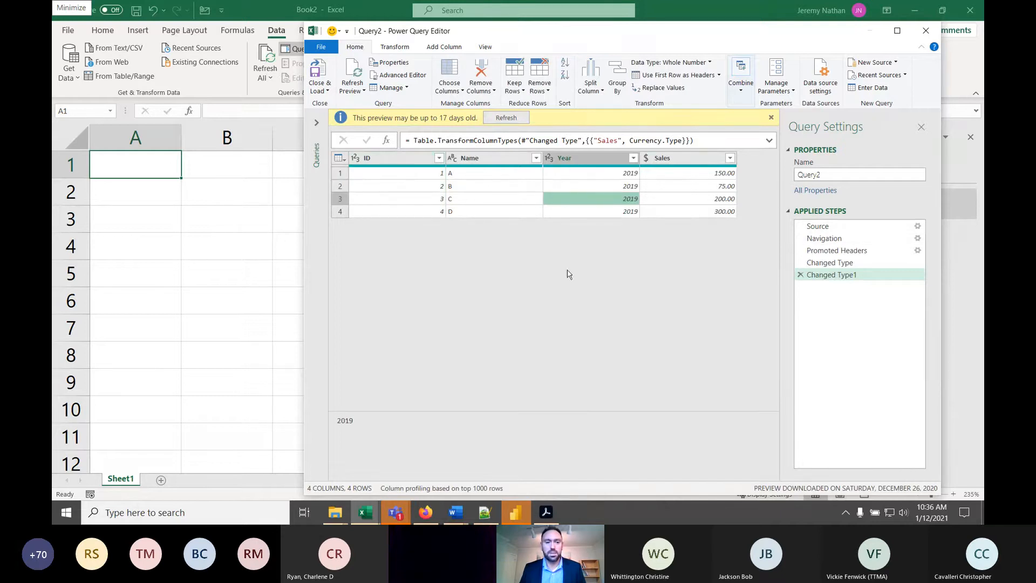
# - Maximize the query editor with its queries list shown and rename the Sheet1 query as Tbl2018
pyautogui.click(897, 29)
pyautogui.click(63, 99)
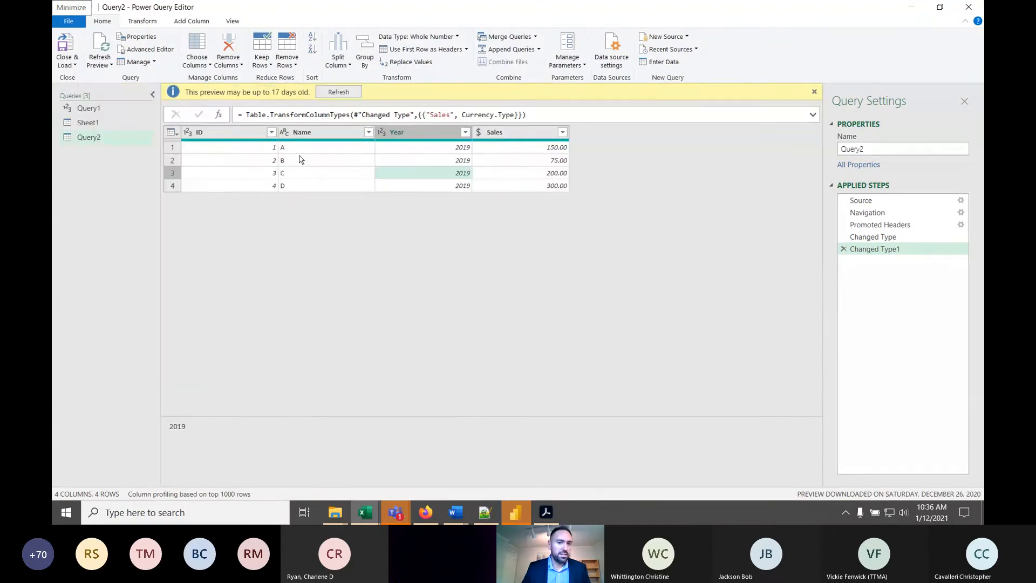
pyautogui.click(93, 110)
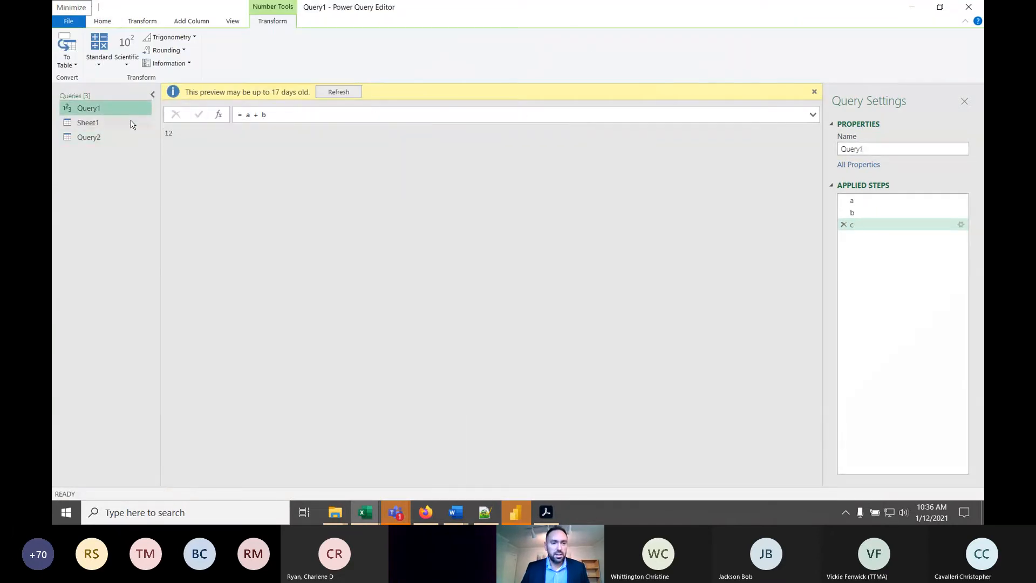
pyautogui.click(81, 124)
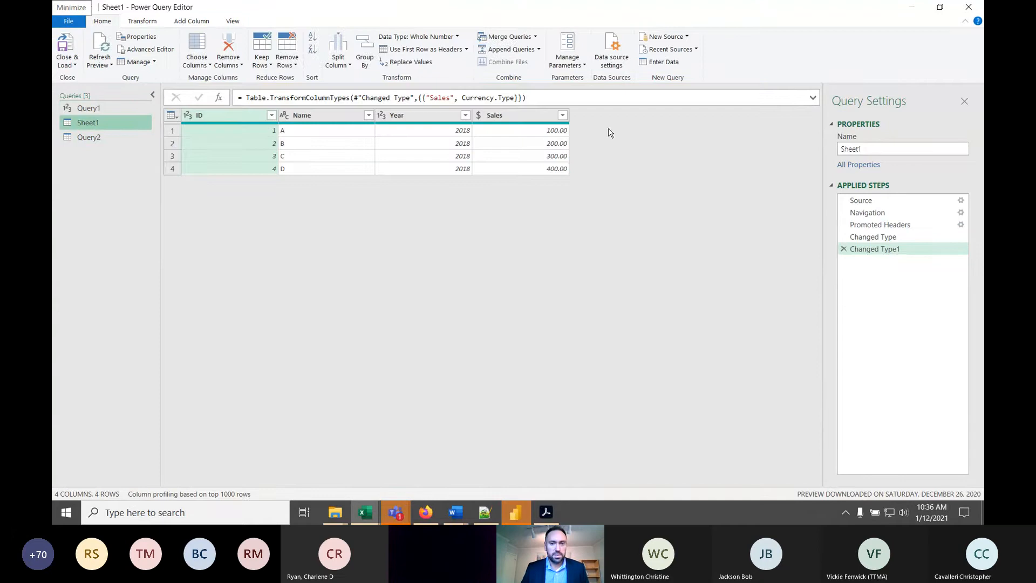
pyautogui.doubleClick(117, 122)
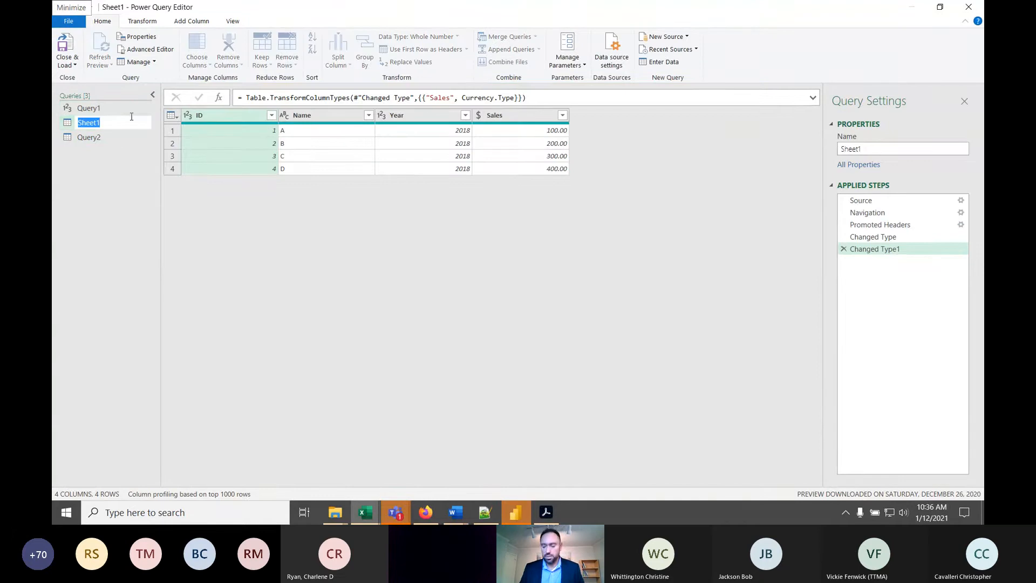
pyautogui.write('Tbl2018')
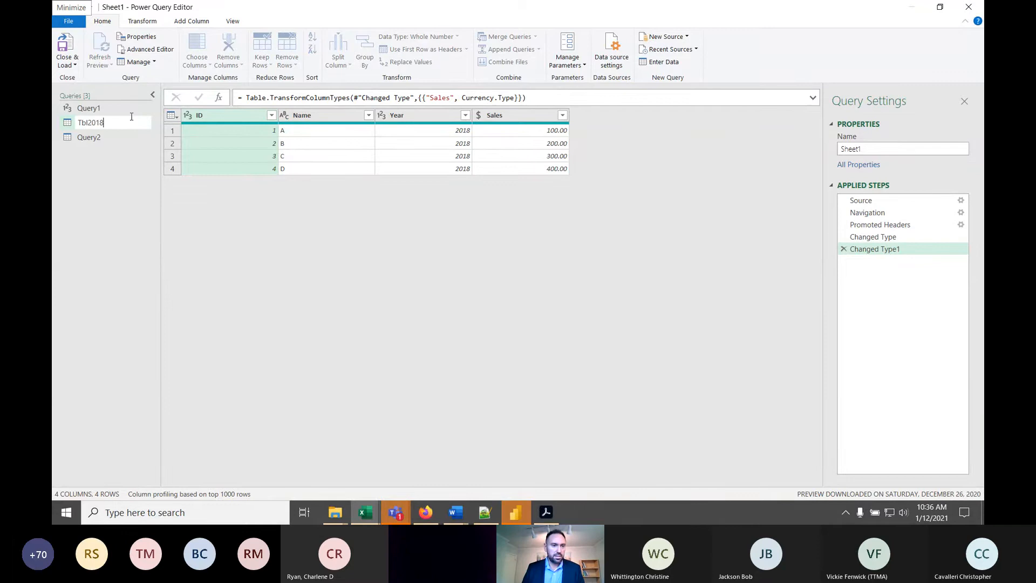
pyautogui.press('Return')
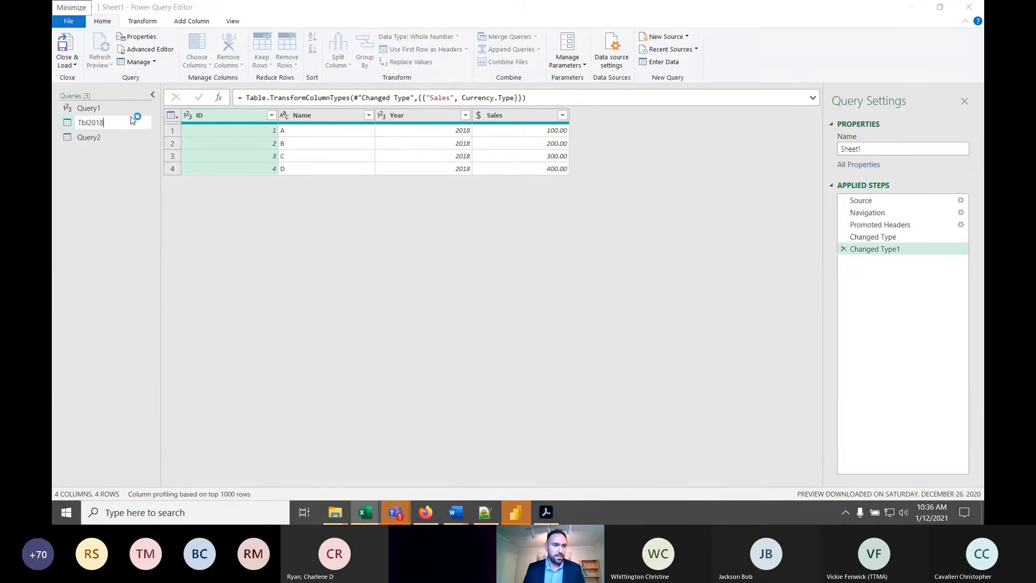
pyautogui.click(575, 292)
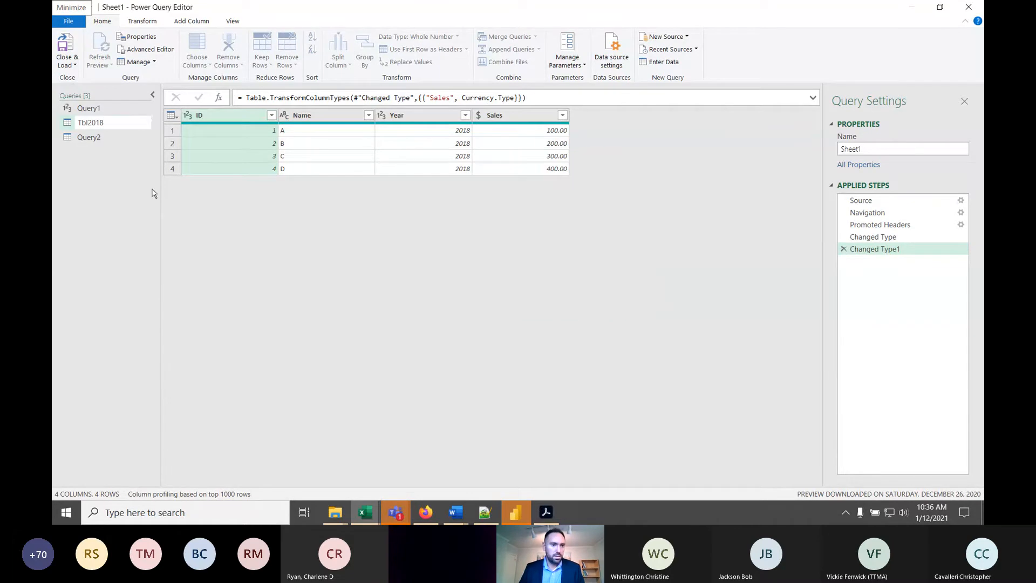
# - Rename the Query2 query holding the 2019 sales as Tbl2019
pyautogui.doubleClick(95, 138)
pyautogui.write('T')
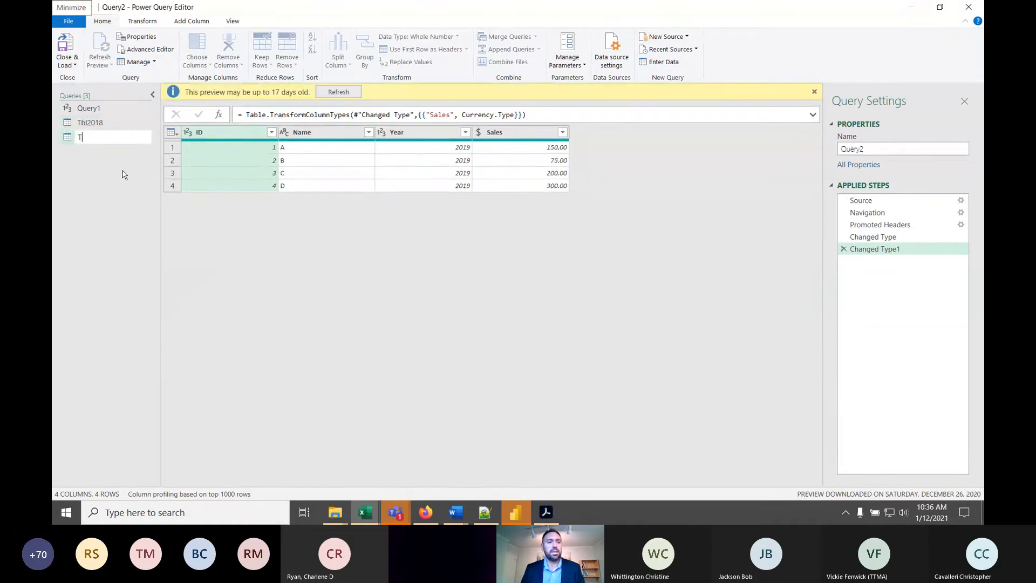
pyautogui.write('bl2019')
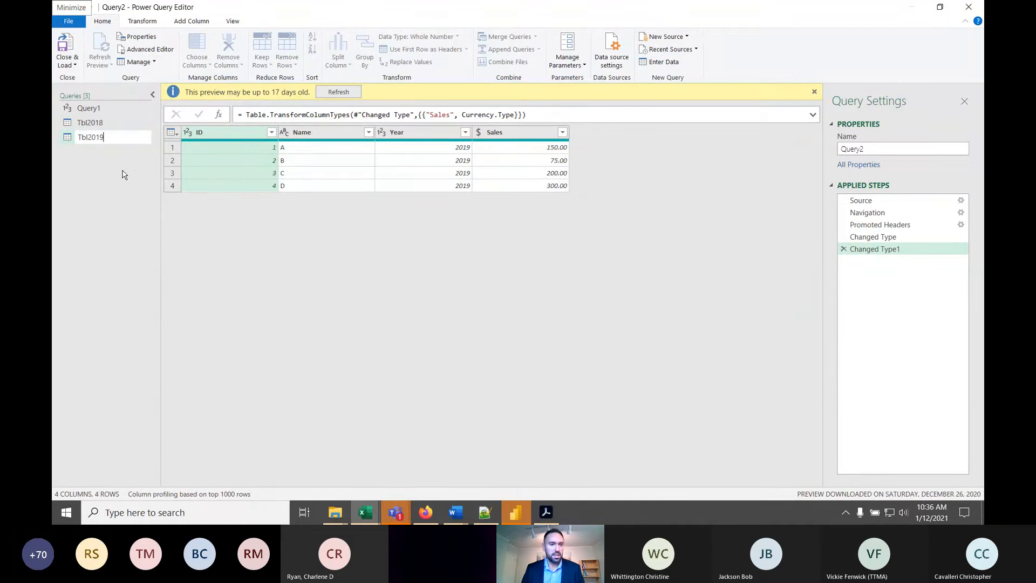
pyautogui.press('Return')
pyautogui.click(441, 132)
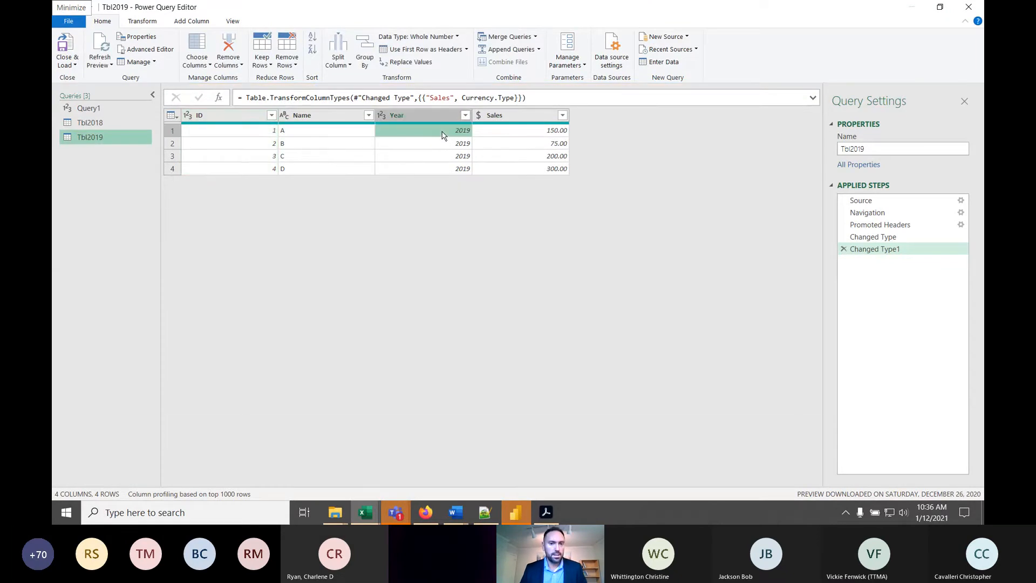
# - Compare the data previews of the Tbl2018, Tbl2019 and Query1 queries
pyautogui.click(92, 125)
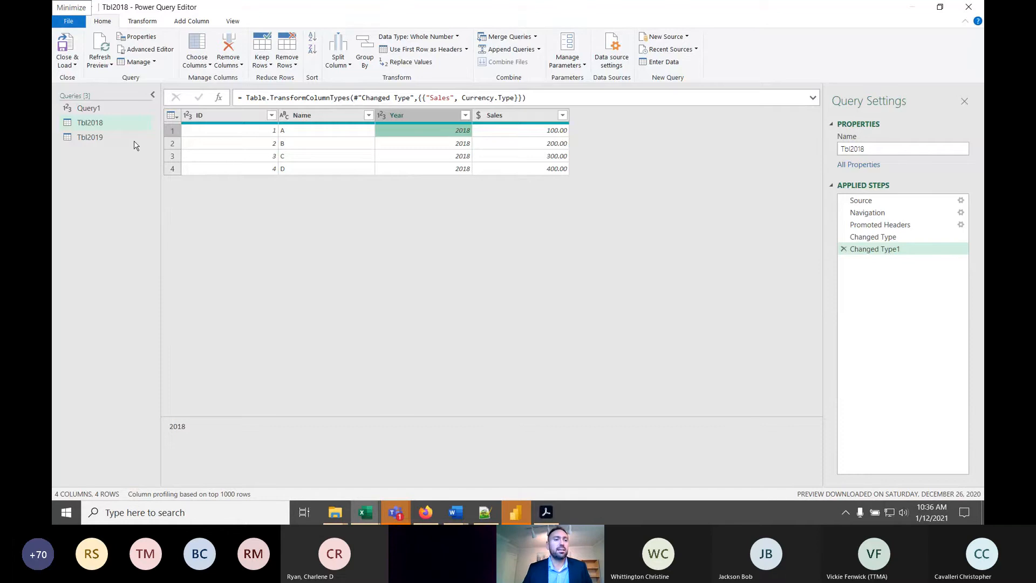
pyautogui.click(108, 137)
pyautogui.click(99, 124)
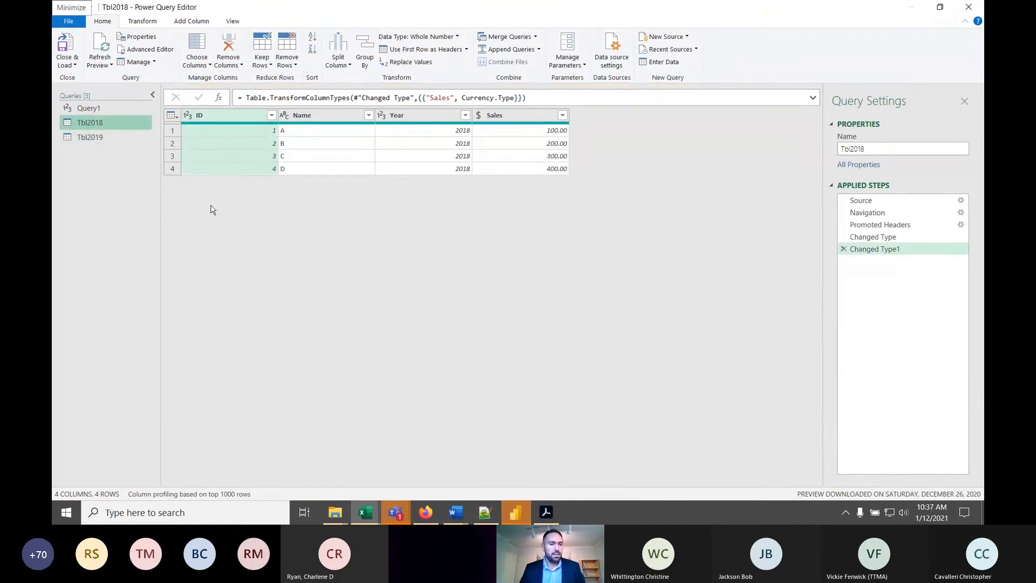
pyautogui.click(324, 144)
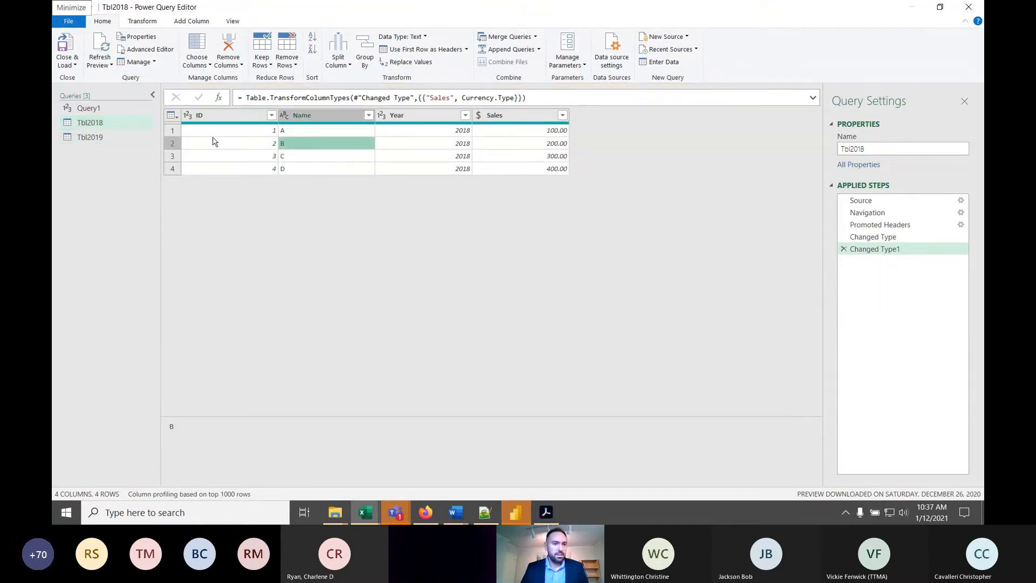
pyautogui.click(99, 110)
pyautogui.click(103, 138)
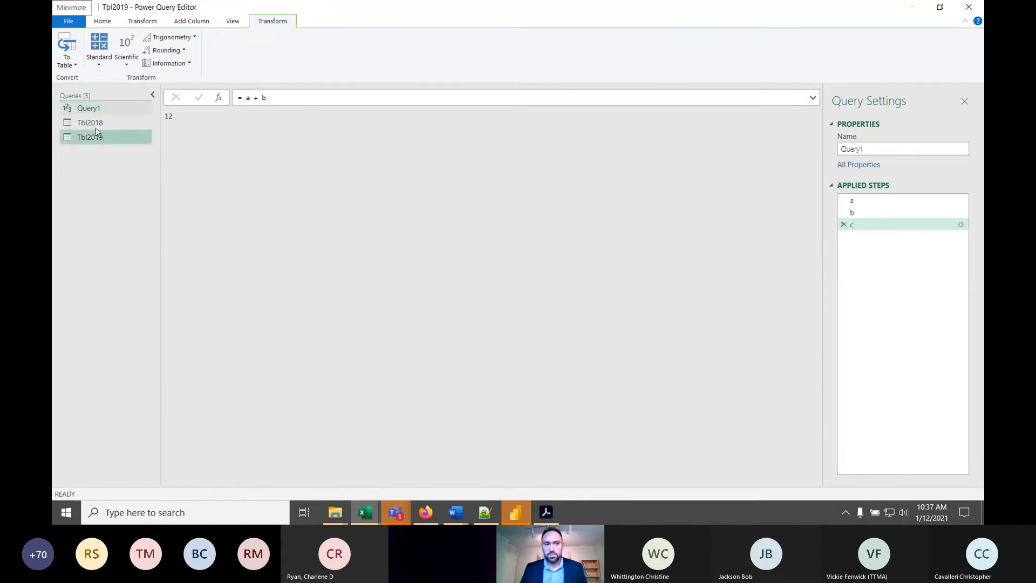
pyautogui.click(92, 123)
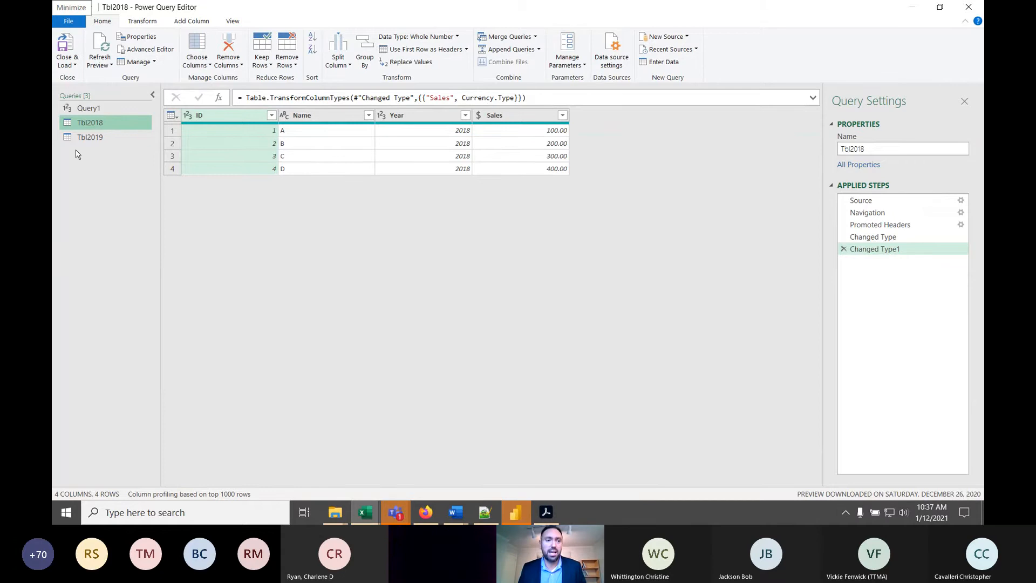
# - Copy the entire M code of the Tbl2019 query and close its code editor
pyautogui.rightClick(89, 122)
pyautogui.click(115, 130)
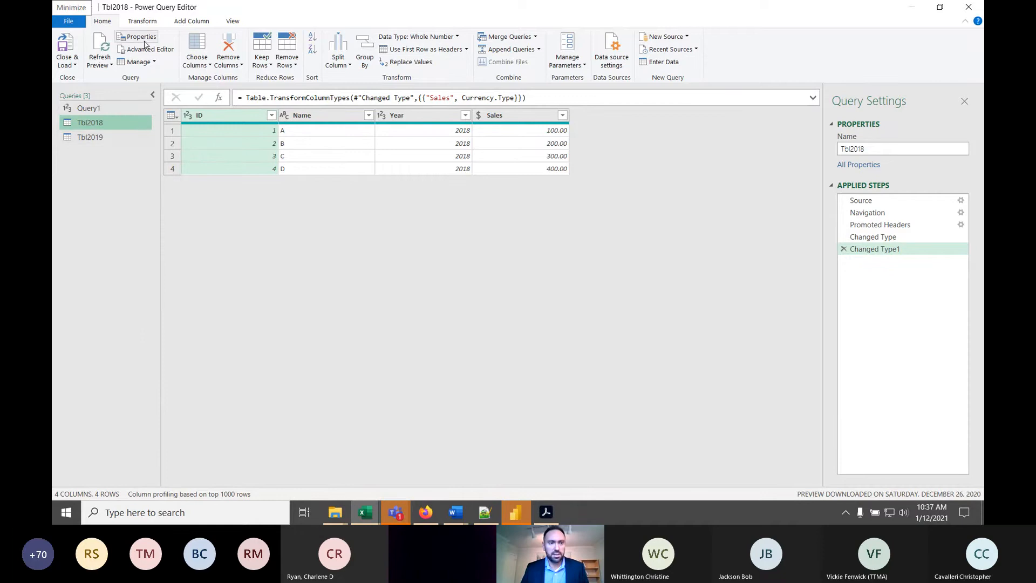
pyautogui.click(123, 135)
pyautogui.click(144, 54)
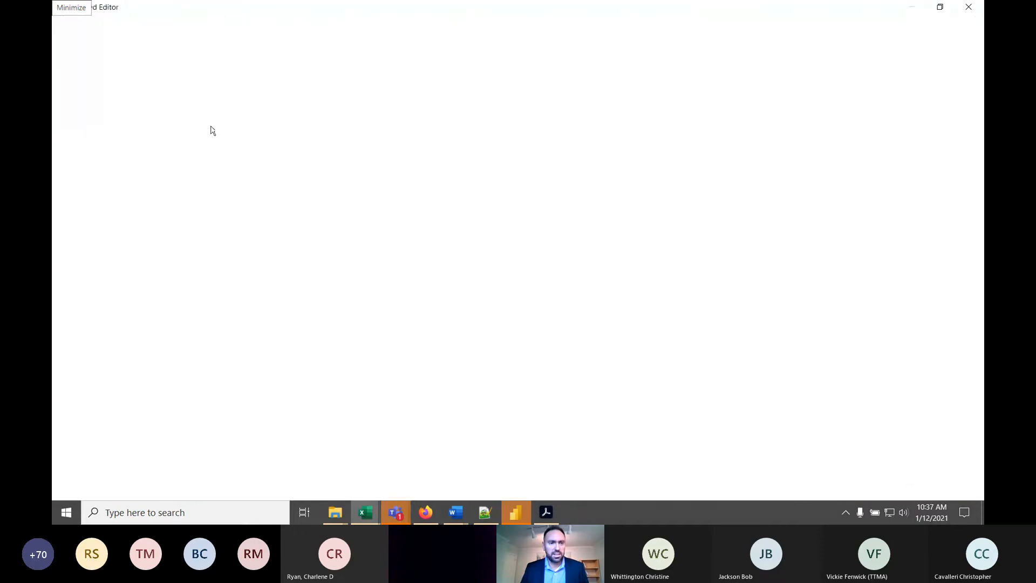
pyautogui.moveTo(215, 167); pyautogui.dragTo(57, 3)
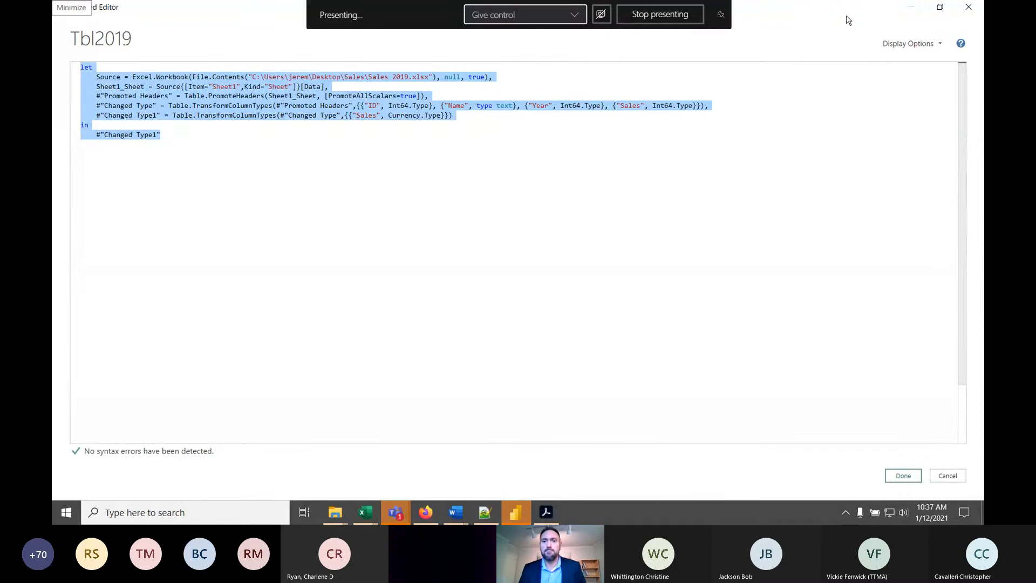
pyautogui.click(966, 8)
# - Switch to Power BI Desktop and create a new blank query
pyautogui.click(521, 517)
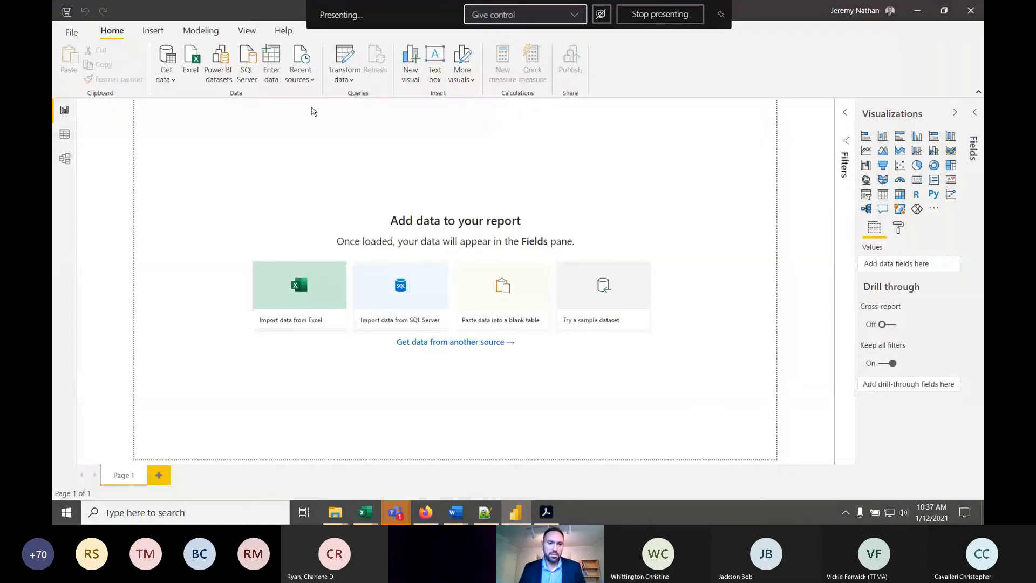
pyautogui.click(163, 81)
pyautogui.click(200, 274)
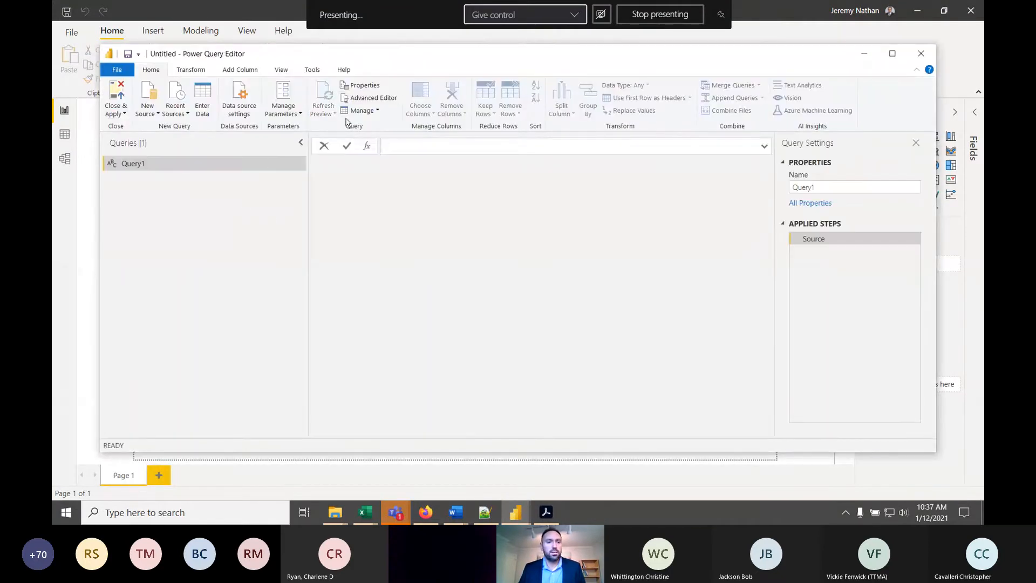
# - Replace the blank query's code with the copied Sales 2019.xlsx M code, apply it and examine the Year column's data
pyautogui.click(379, 103)
pyautogui.moveTo(290, 217); pyautogui.dragTo(53, 5)
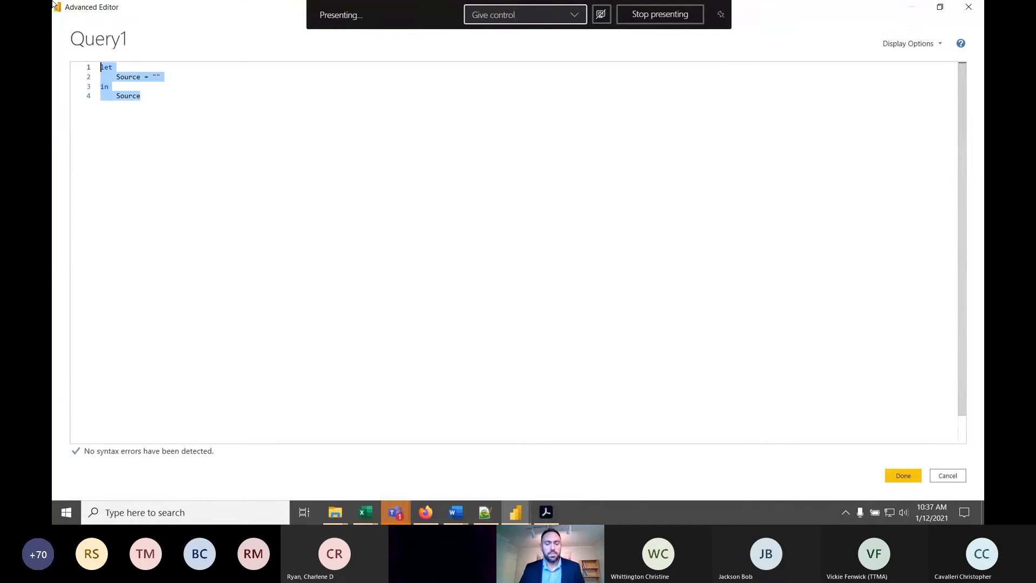
pyautogui.hotkey('ctrl', 'v')
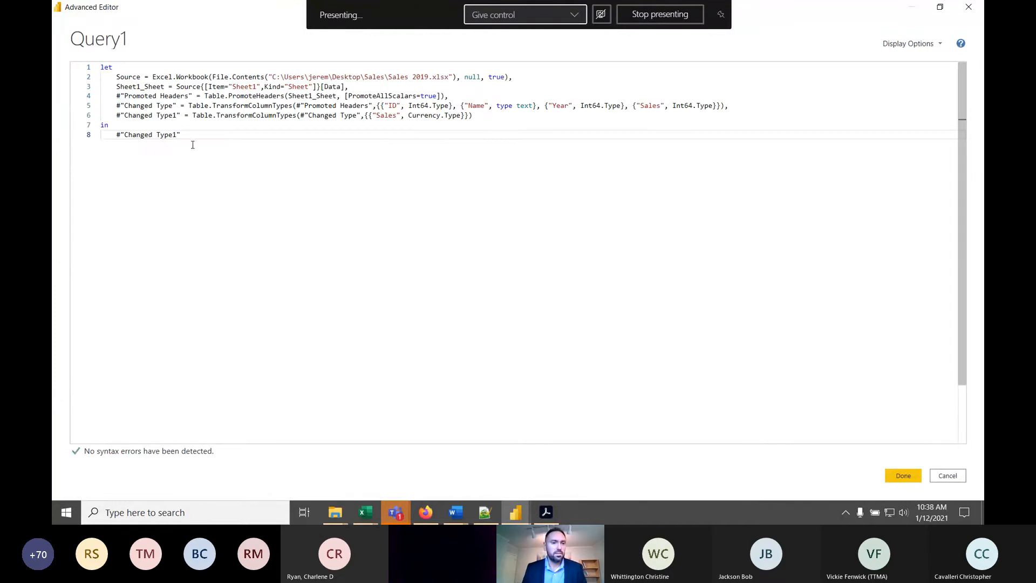
pyautogui.press('BackSpace')
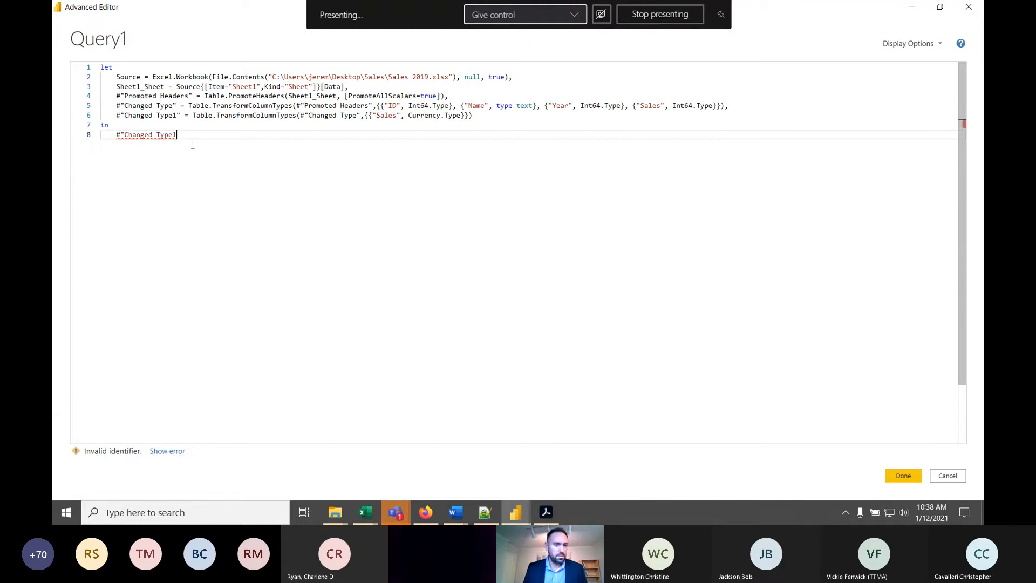
pyautogui.write('"')
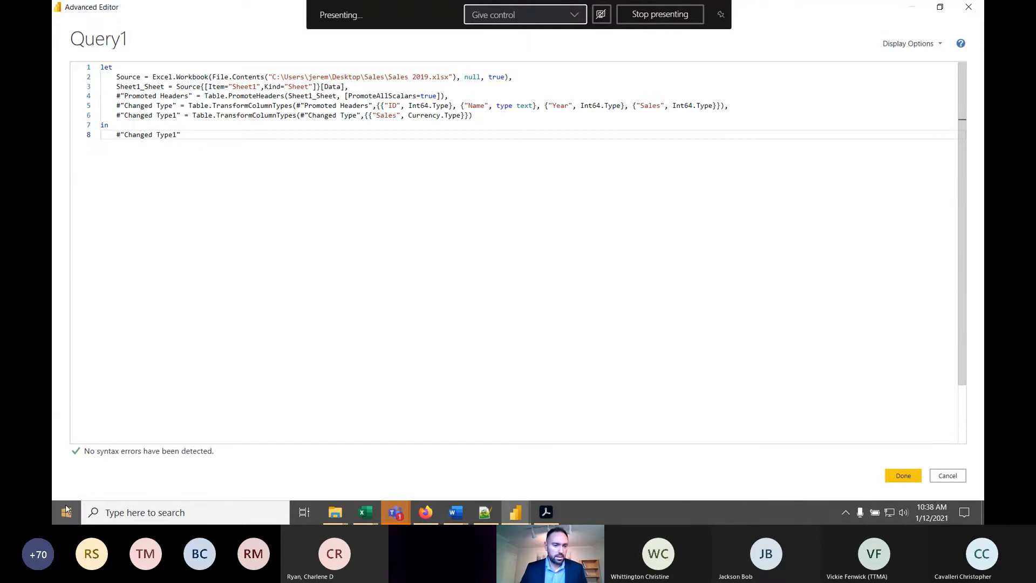
pyautogui.moveTo(431, 76); pyautogui.dragTo(382, 77)
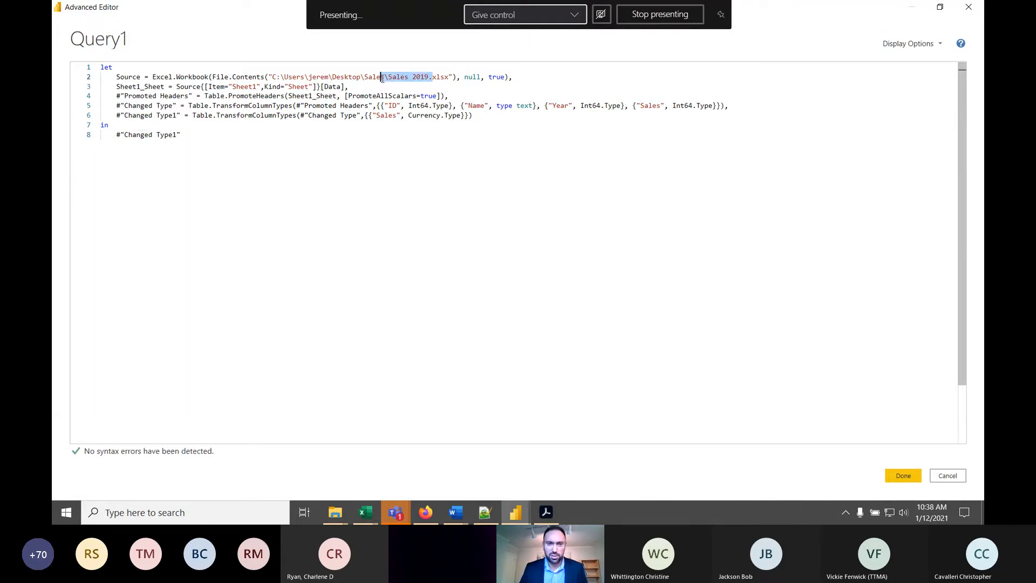
pyautogui.click(425, 77)
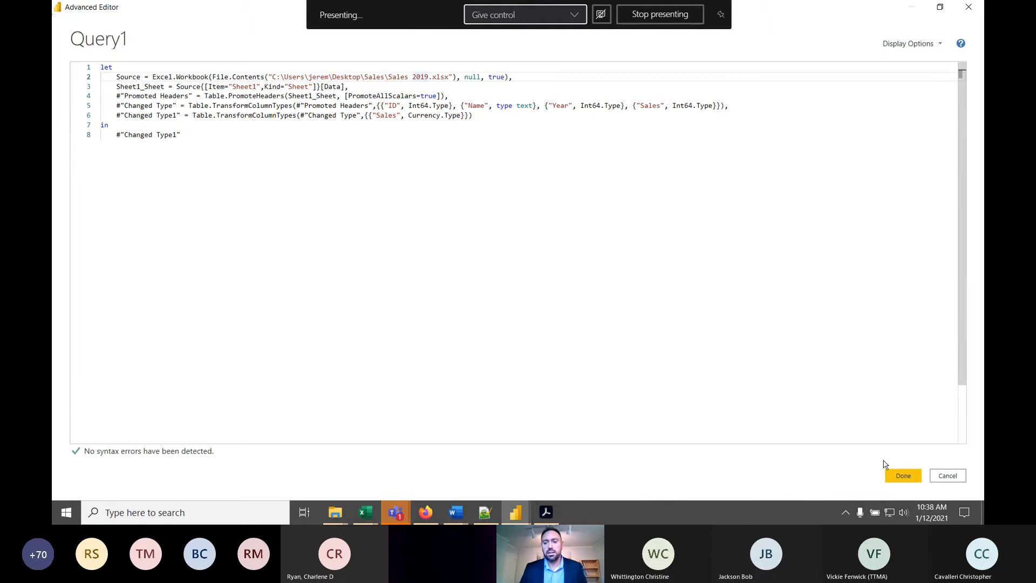
pyautogui.click(904, 475)
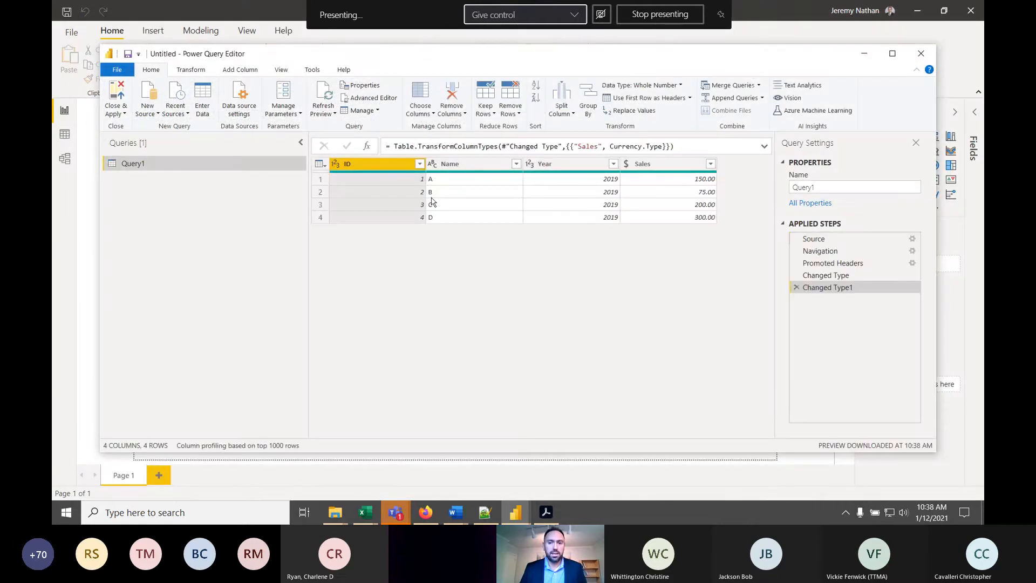
pyautogui.click(585, 182)
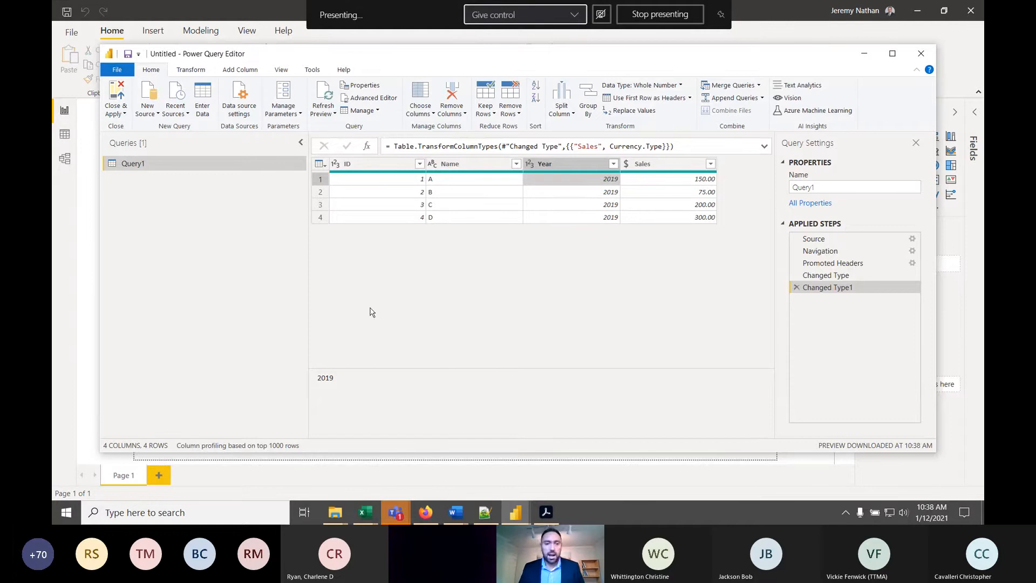
# - Add an empty gauge visual to the Power BI report page and expand the list of data fields
pyautogui.click(864, 53)
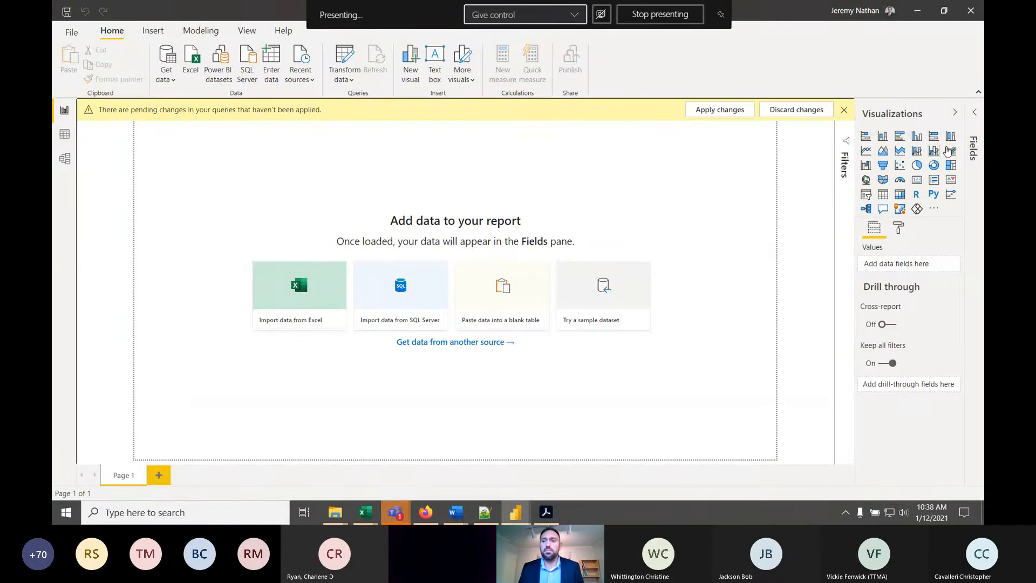
pyautogui.click(900, 181)
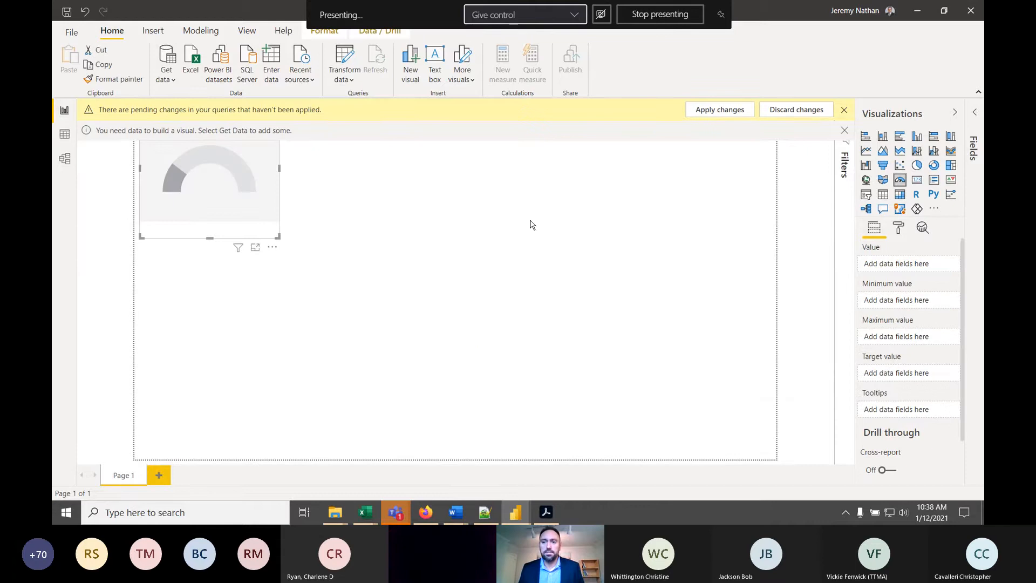
pyautogui.click(976, 111)
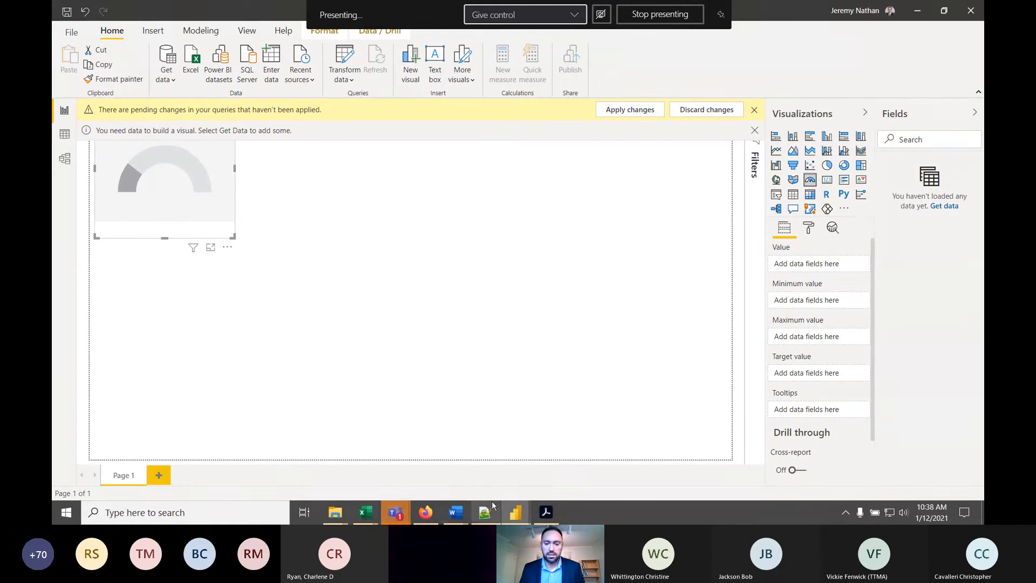
# - Return to Power BI's query editor and apply Query1 so its data loads into the report
pyautogui.click(510, 516)
pyautogui.click(580, 474)
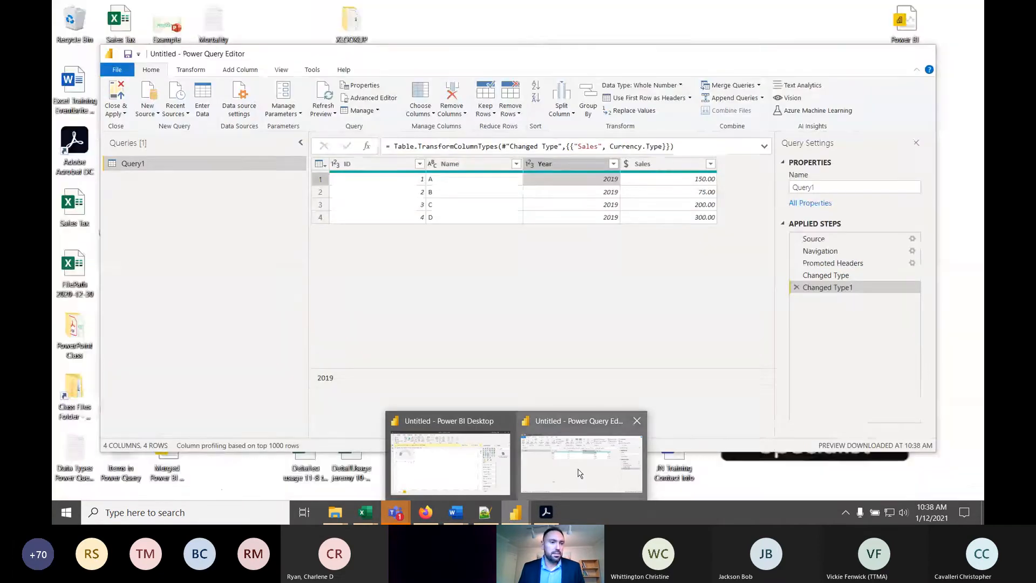
pyautogui.click(120, 112)
pyautogui.click(132, 139)
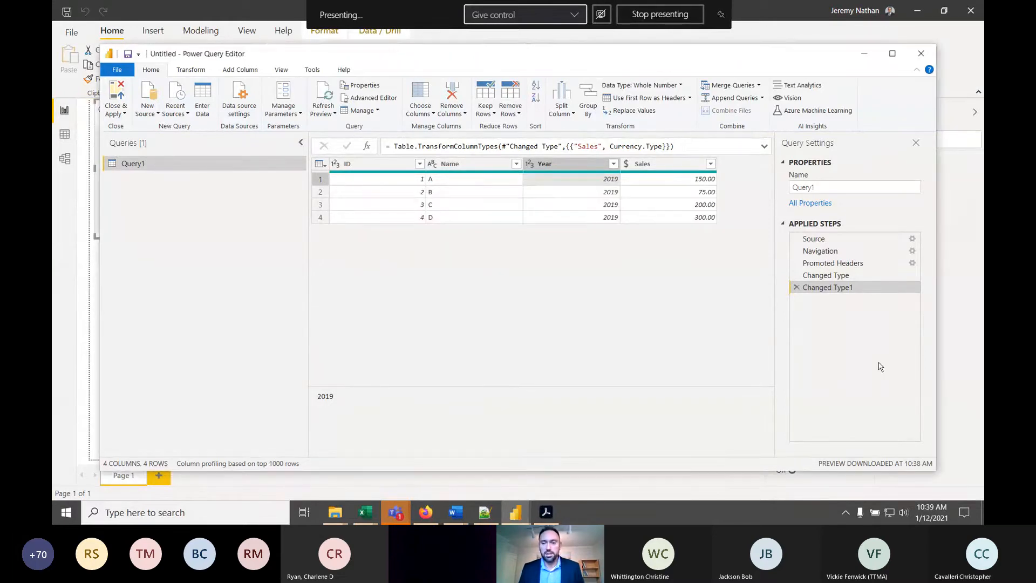
pyautogui.click(790, 30)
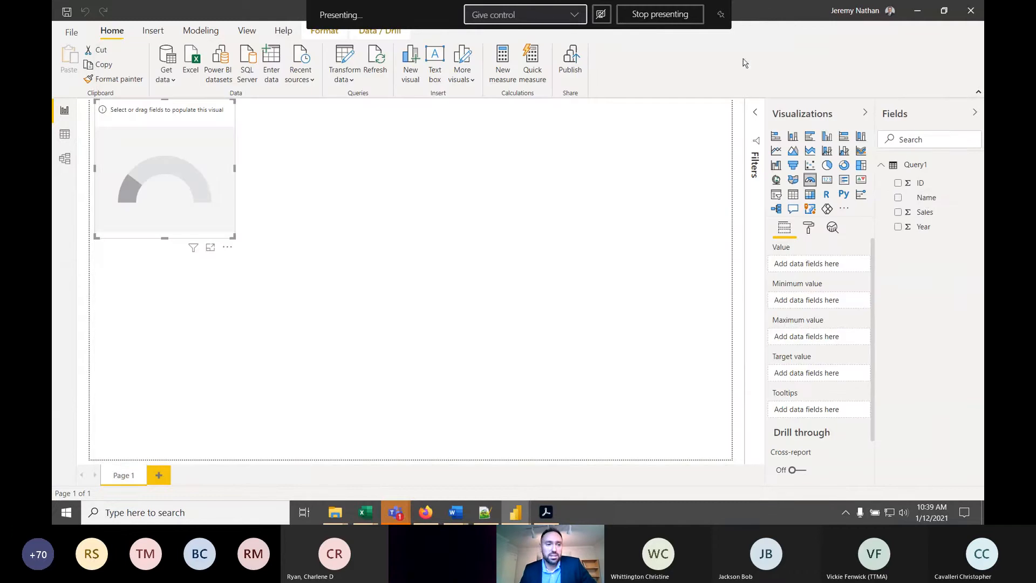
# - Assign the Sales field to the gauge's value and enlarge the gauge across the upper half of the page
pyautogui.click(898, 213)
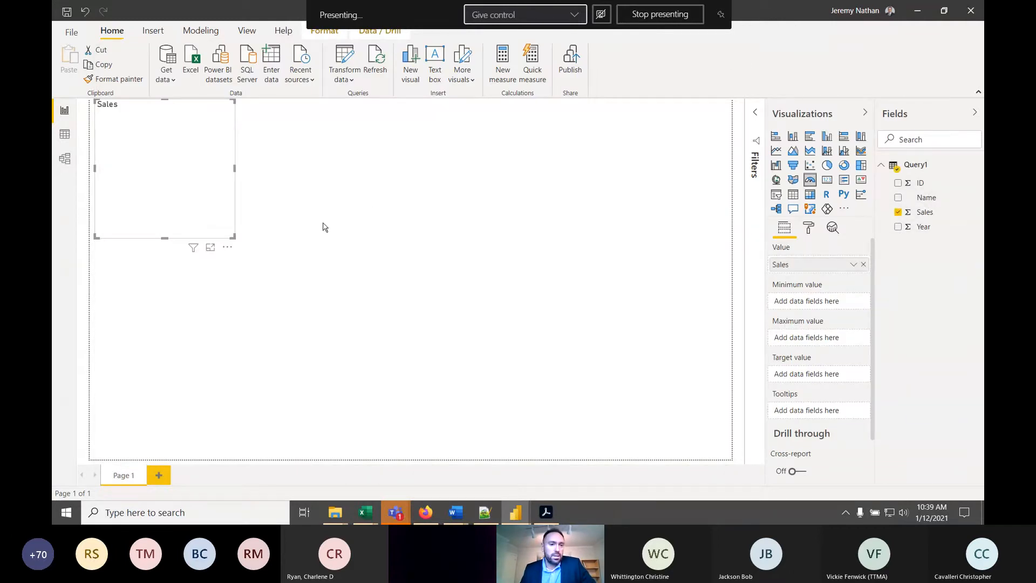
pyautogui.moveTo(229, 234); pyautogui.dragTo(486, 373)
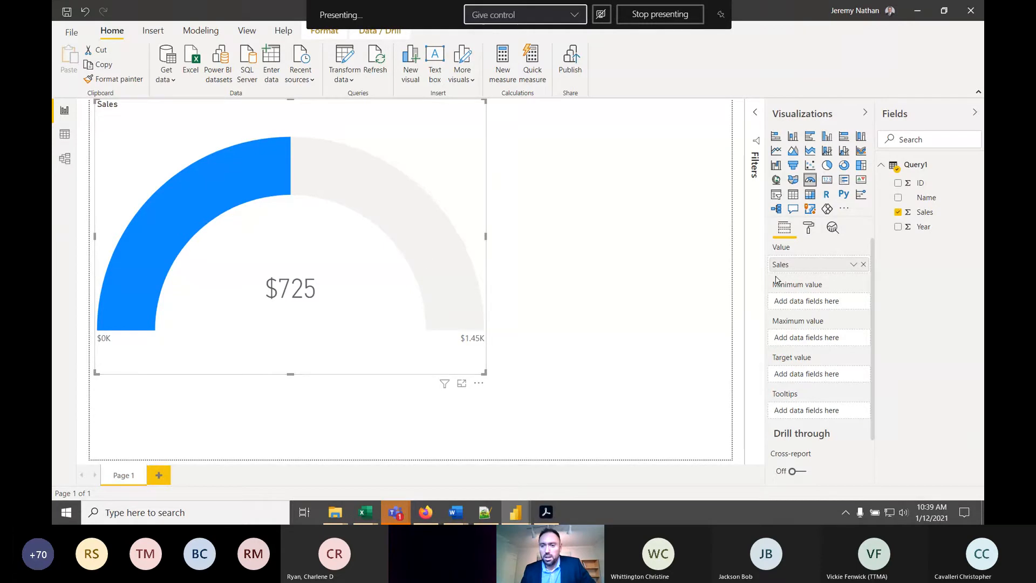
pyautogui.scroll(-1, 804, 316)
pyautogui.scroll(1, 808, 313)
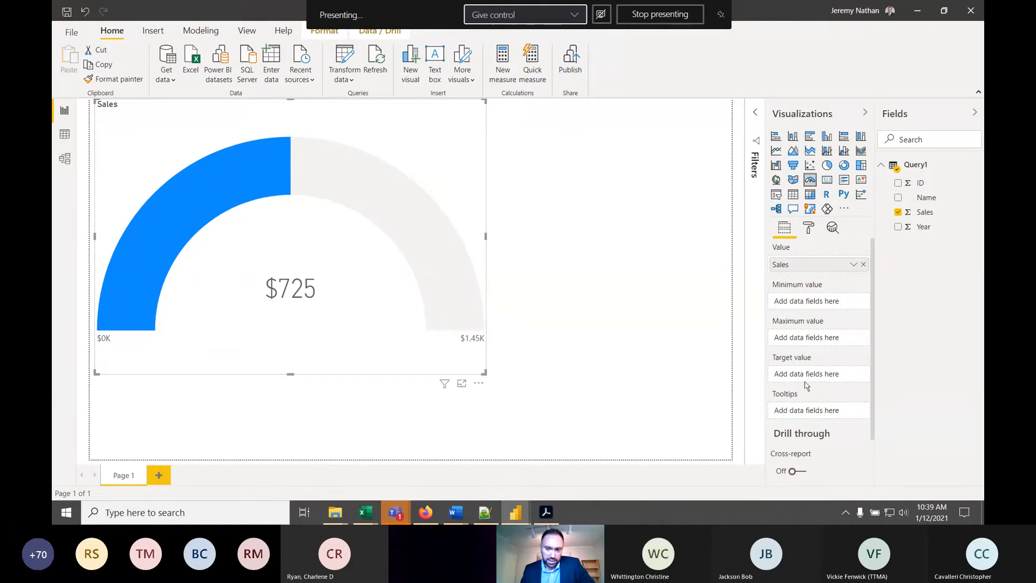
# - Add an empty map visual to the report and resize it to fit below the gauge, slightly wider than it
pyautogui.click(669, 221)
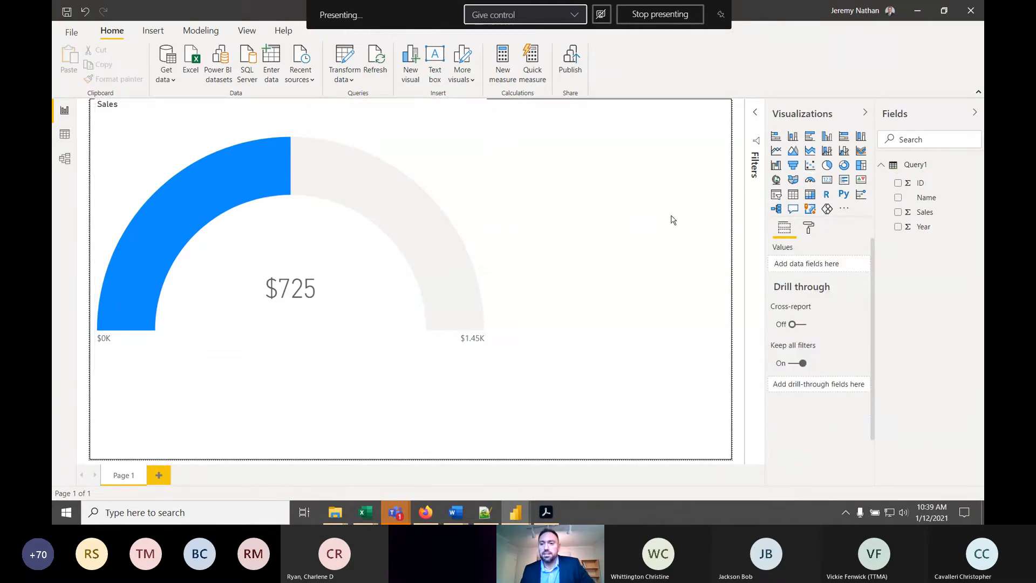
pyautogui.click(776, 179)
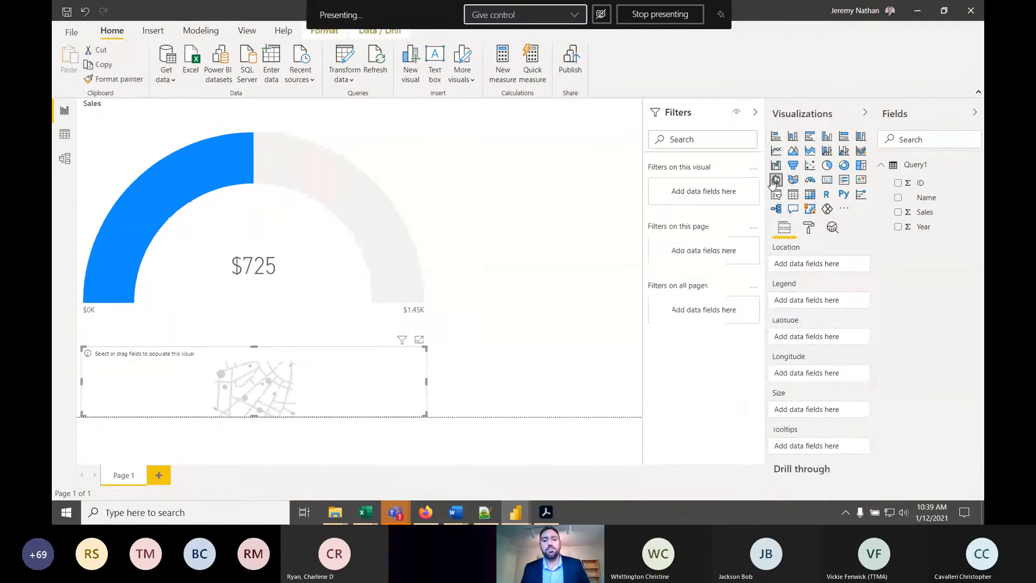
pyautogui.moveTo(423, 351); pyautogui.dragTo(550, 272)
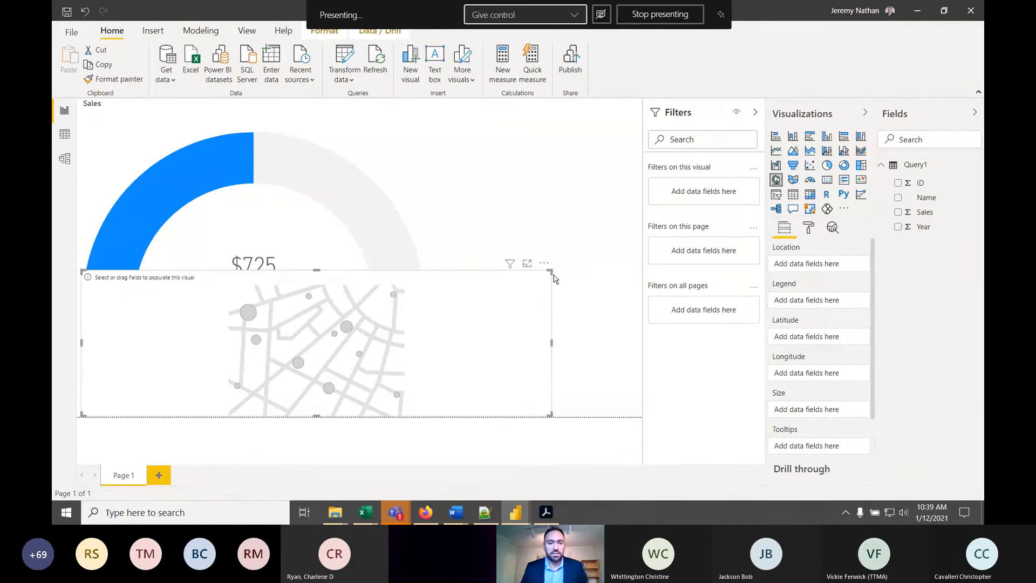
pyautogui.moveTo(555, 279); pyautogui.dragTo(512, 331)
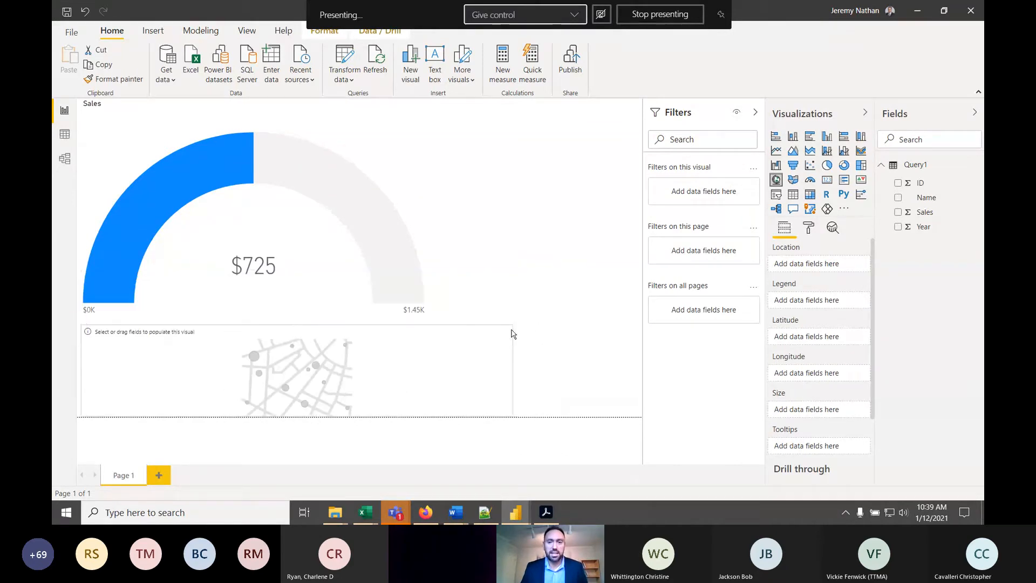
# - Minimize the Power BI report and bring Excel's Power Query Editor back to the front
pyautogui.click(916, 16)
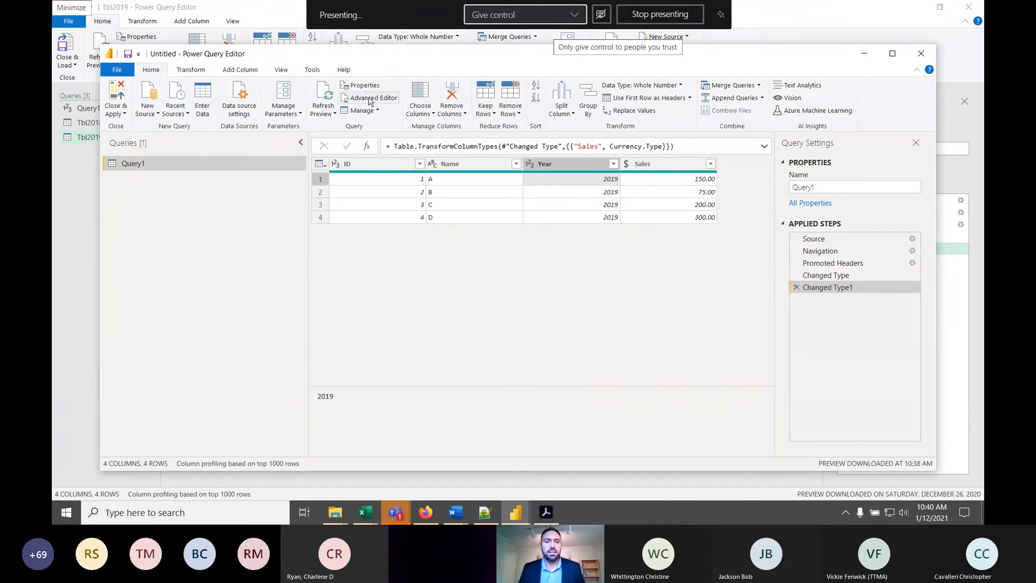
pyautogui.moveTo(383, 60); pyautogui.dragTo(398, 124)
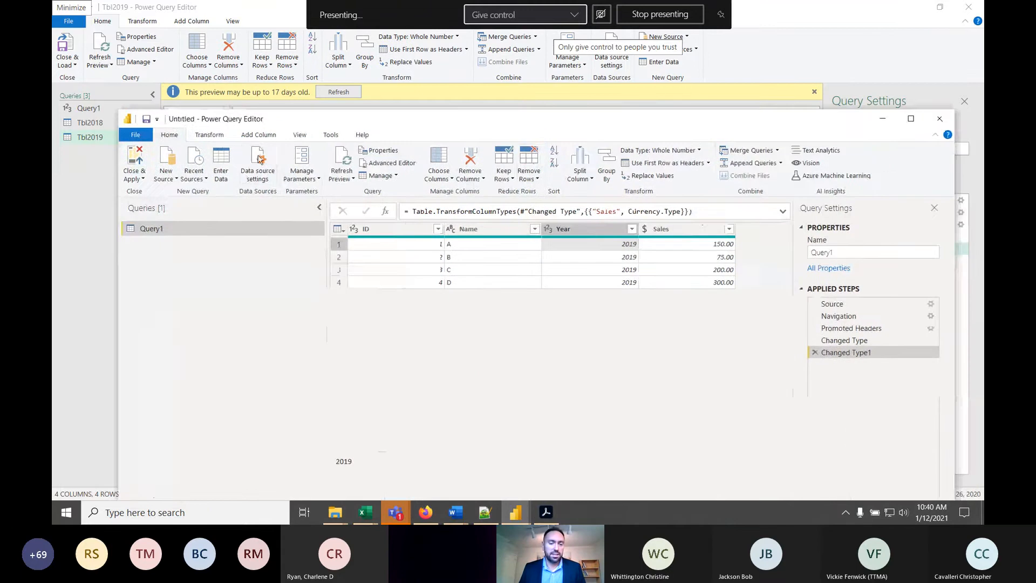
pyautogui.click(844, 32)
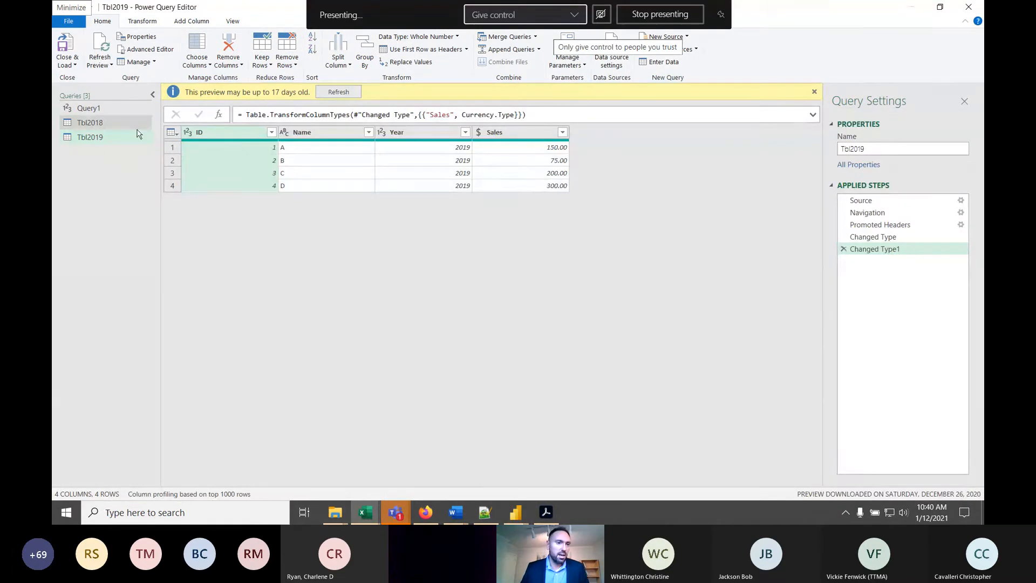
# - Examine the M code of the Tbl2018 query down to its final output line, then close it without changes
pyautogui.click(89, 122)
pyautogui.click(150, 49)
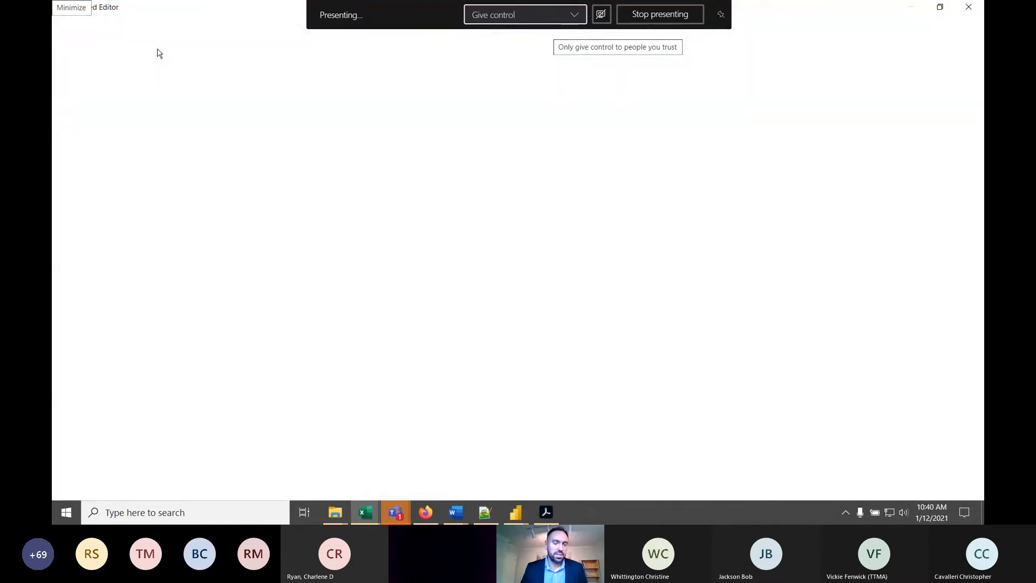
pyautogui.click(592, 106)
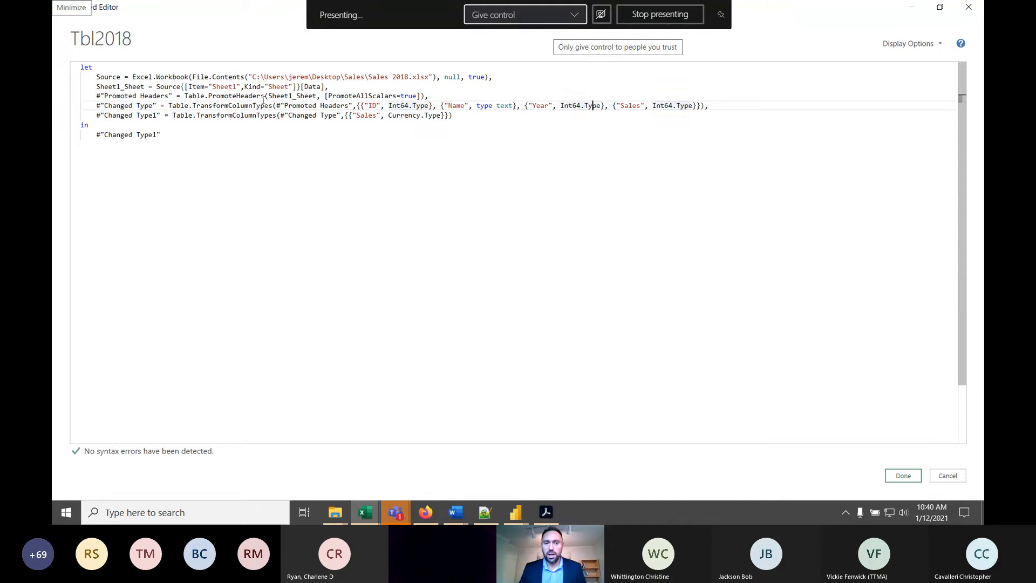
pyautogui.click(193, 135)
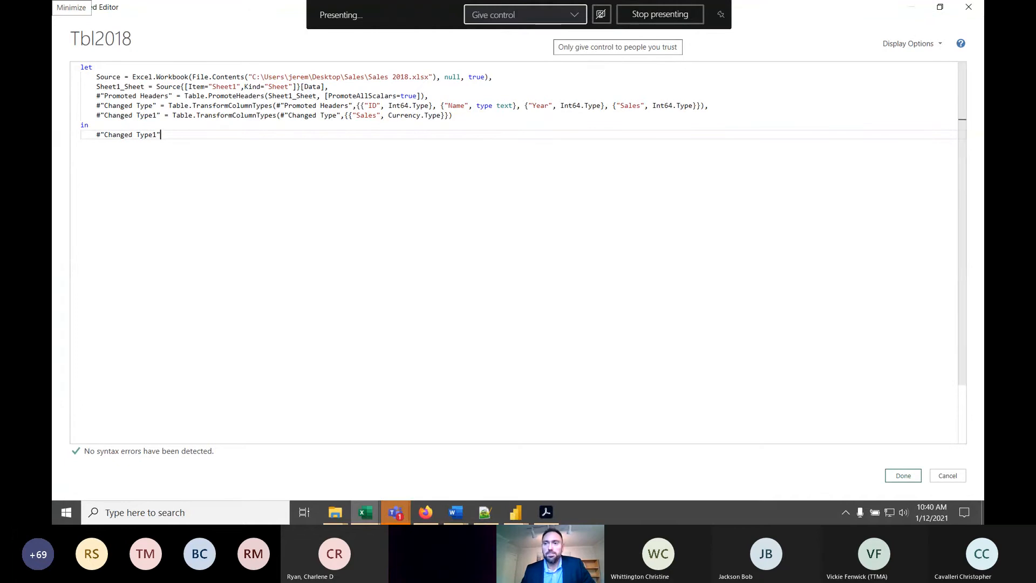
pyautogui.click(948, 475)
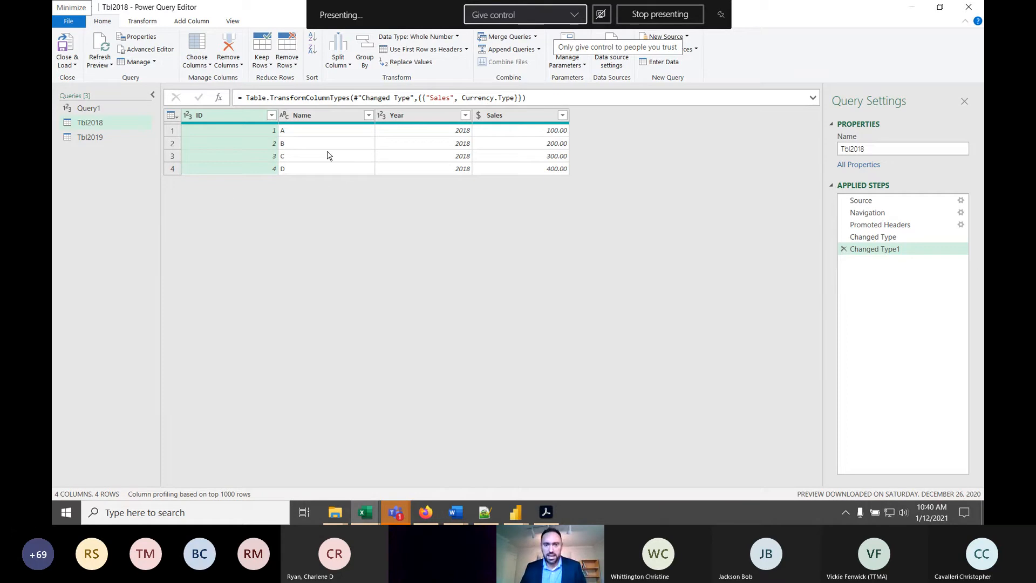
# - Select the Sales column of Tbl2018, and close the Power Query Editor, keeping the query changes
pyautogui.click(515, 130)
pyautogui.click(510, 115)
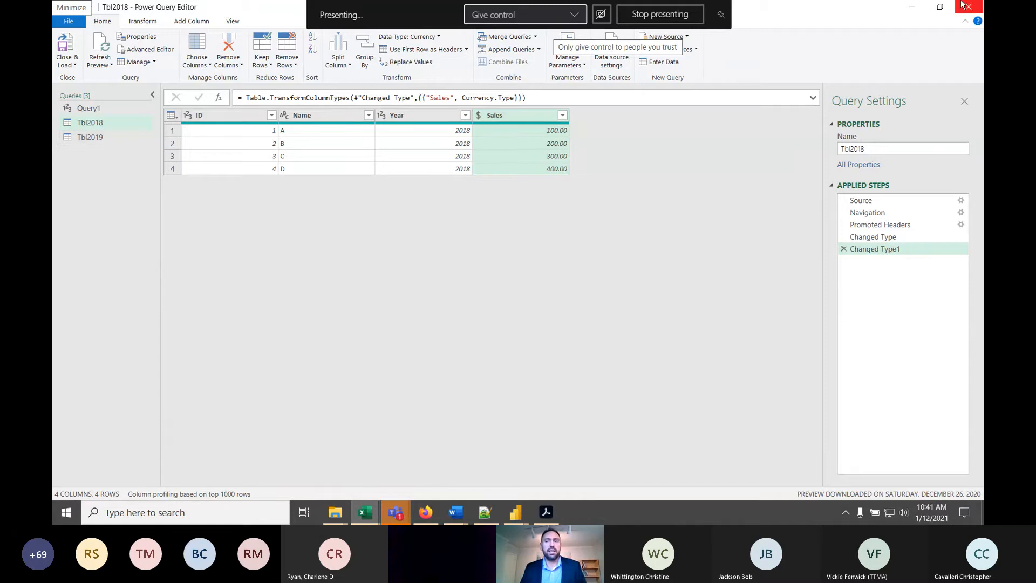
pyautogui.click(368, 513)
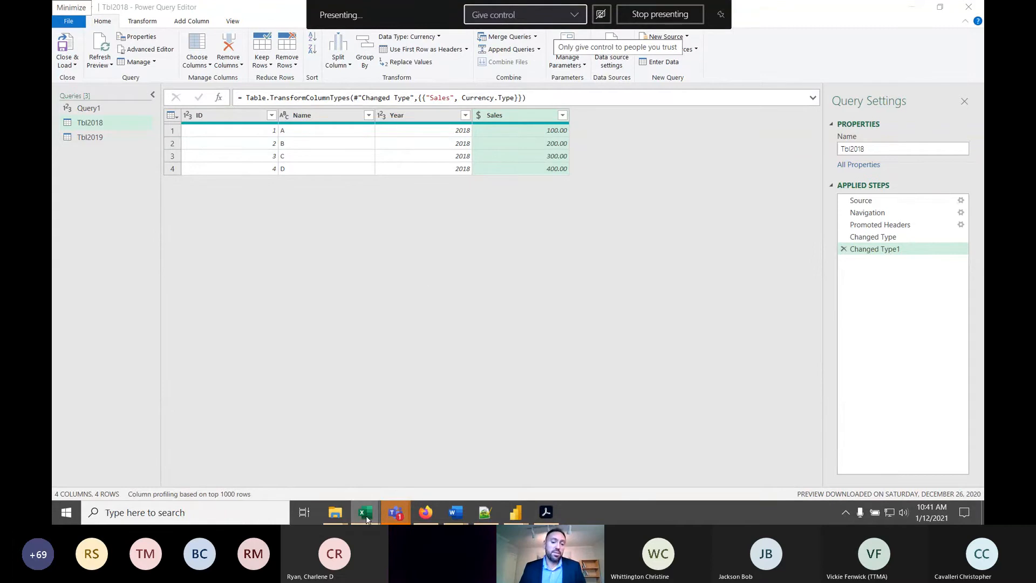
pyautogui.moveTo(365, 512)
pyautogui.click(361, 482)
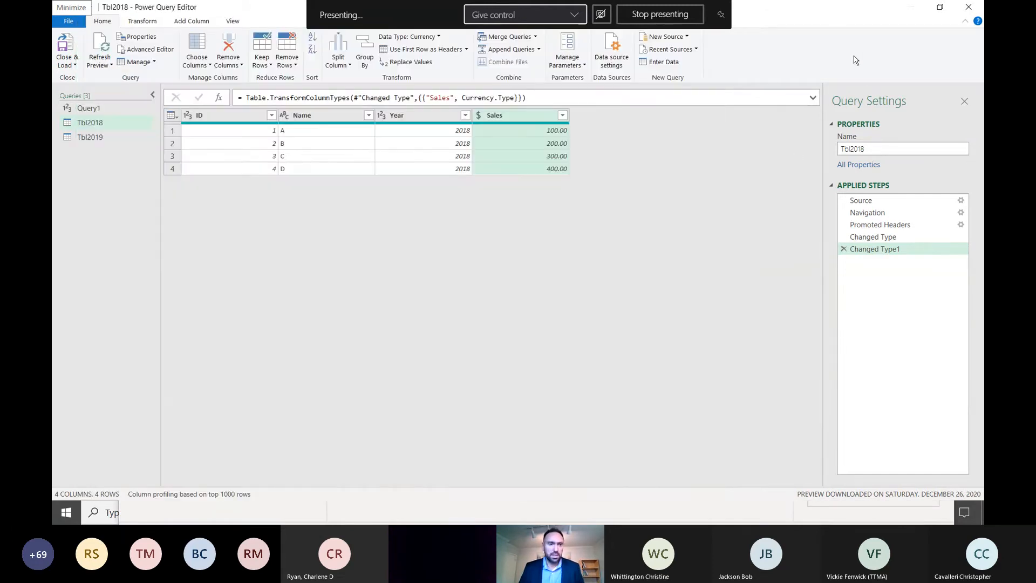
pyautogui.click(857, 64)
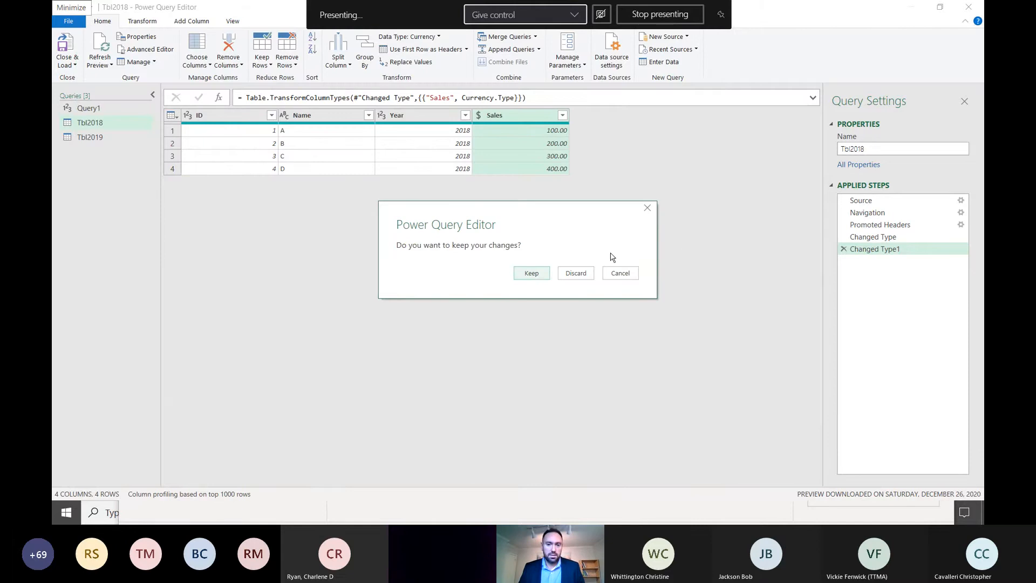
pyautogui.click(533, 274)
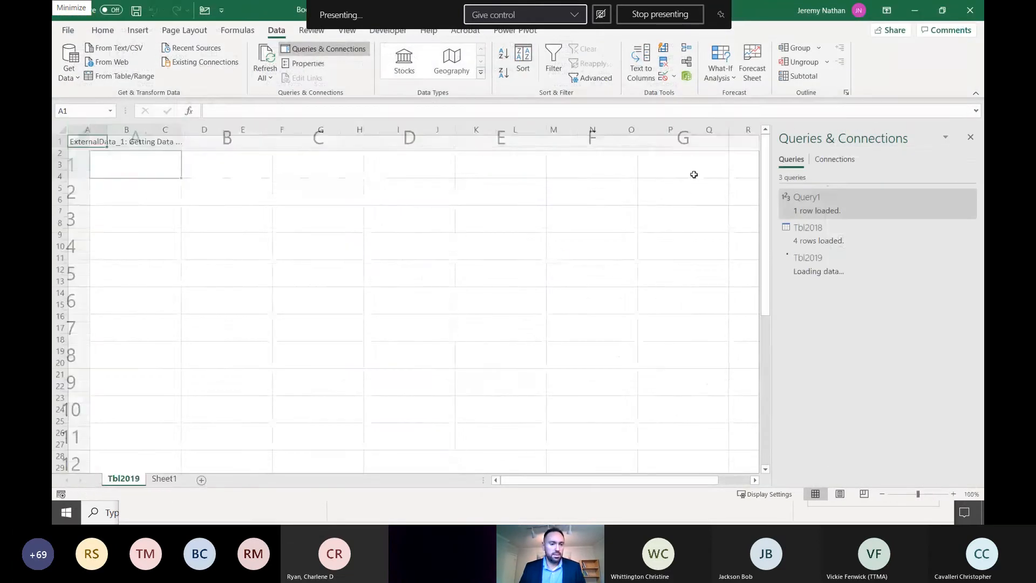
# - Examine the loaded Tbl2019 sheet and compare the Tbl2018 and Tbl2019 entries among the workbook's queries
pyautogui.click(173, 177)
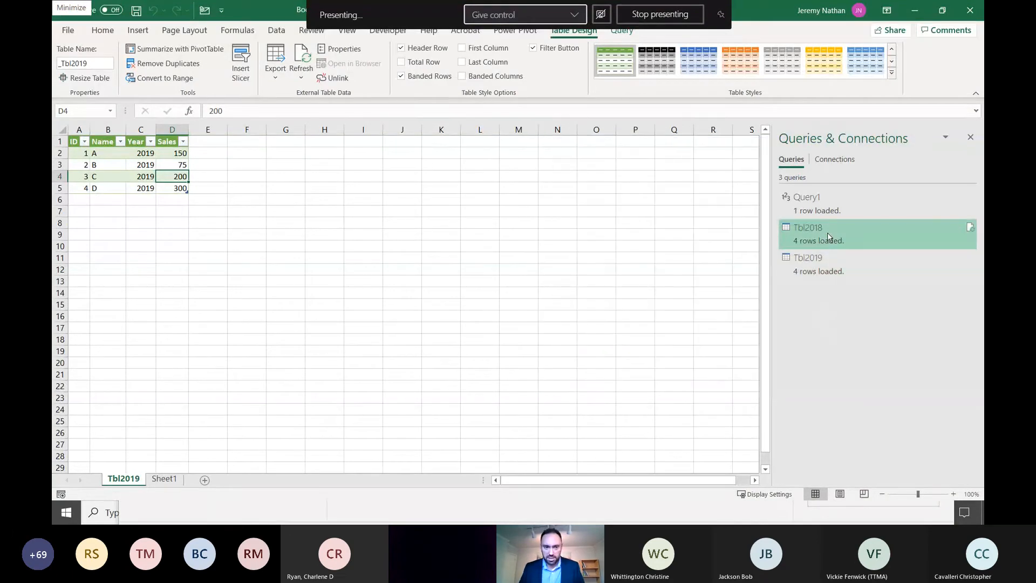
pyautogui.click(834, 264)
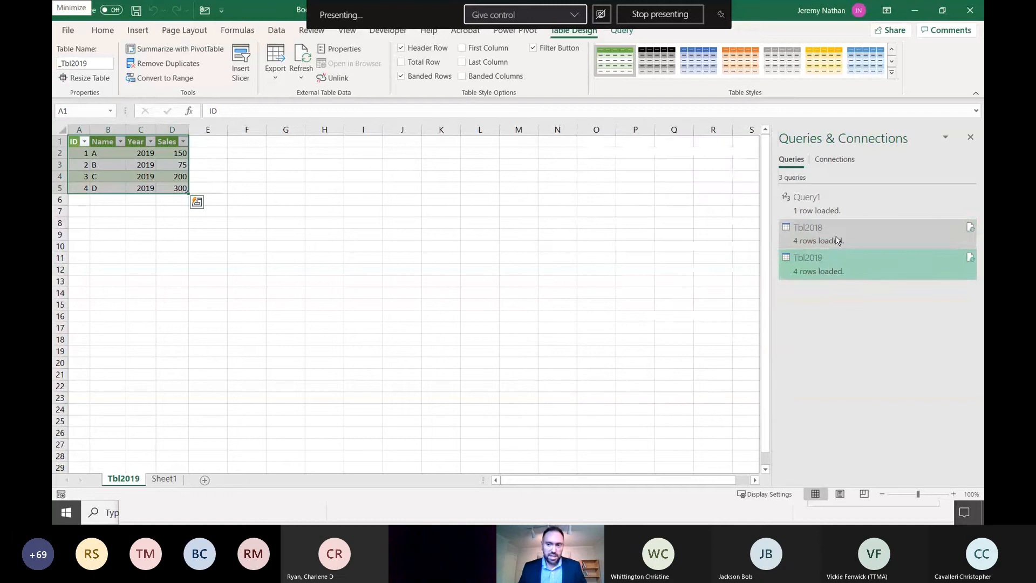
pyautogui.click(842, 212)
pyautogui.click(836, 230)
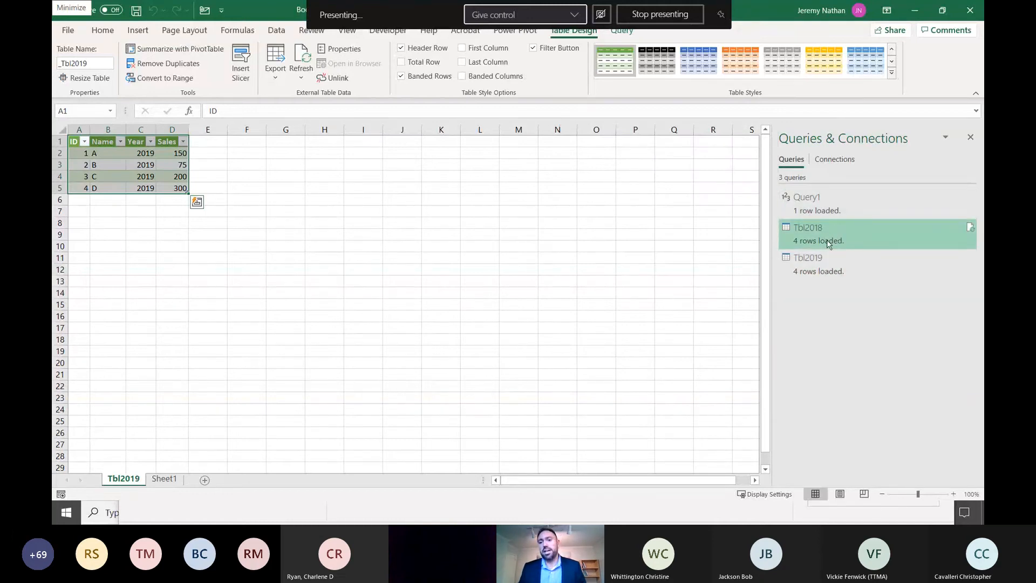
pyautogui.click(848, 263)
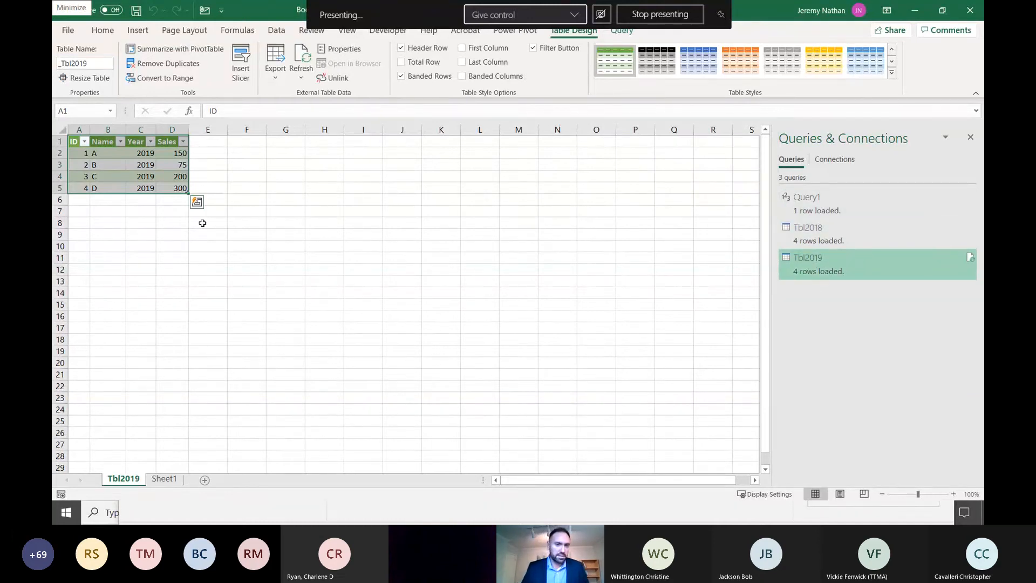
pyautogui.click(84, 165)
pyautogui.keyDown('ctrl'); pyautogui.scroll(2, 146, 192); pyautogui.keyUp('ctrl')
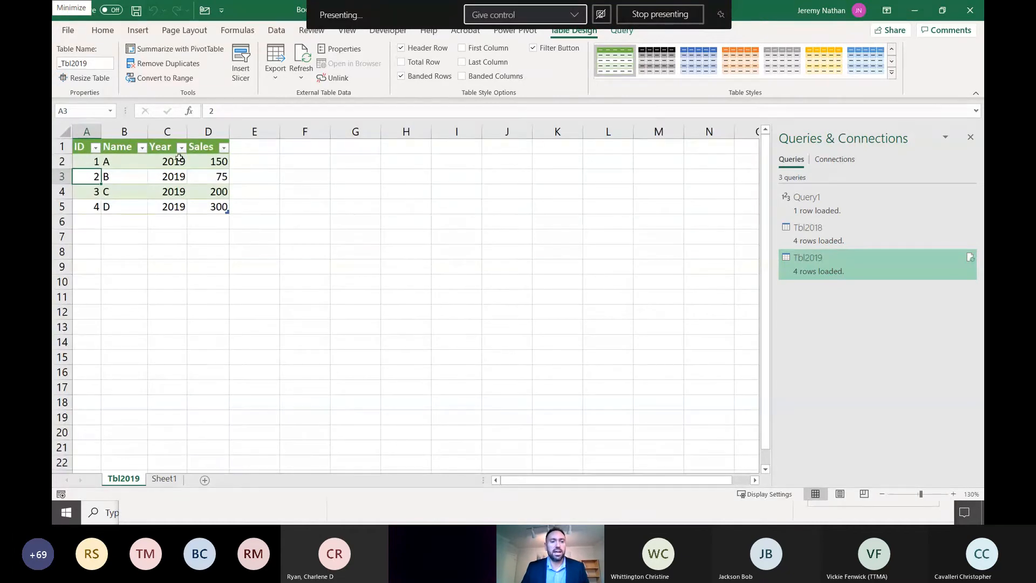
pyautogui.click(172, 176)
# - Minimize the Tbl2019 workbook and maximize the Sales Tax Company Example workbook to review its zip codes and sales tax rates
pyautogui.click(915, 10)
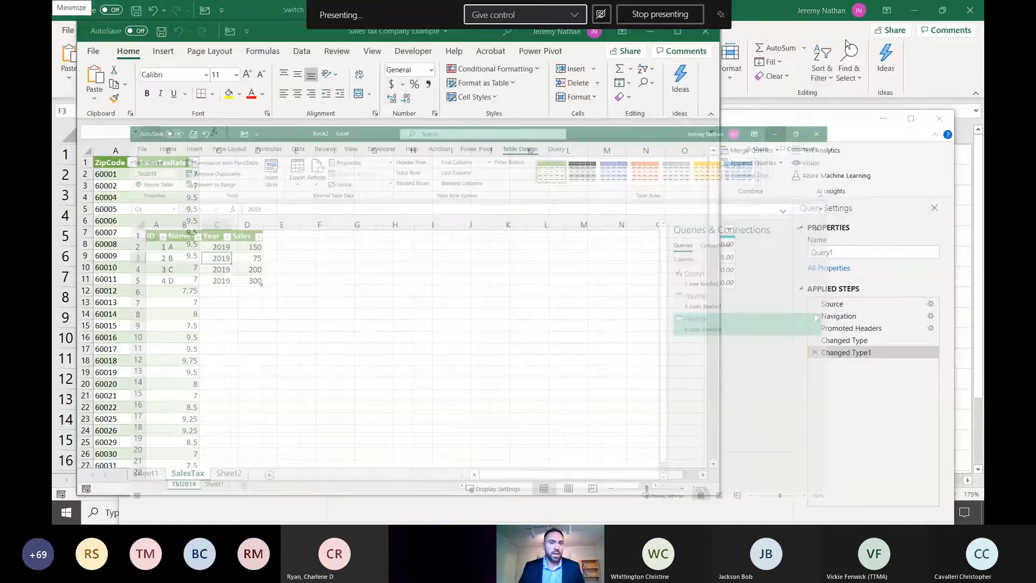
pyautogui.doubleClick(283, 28)
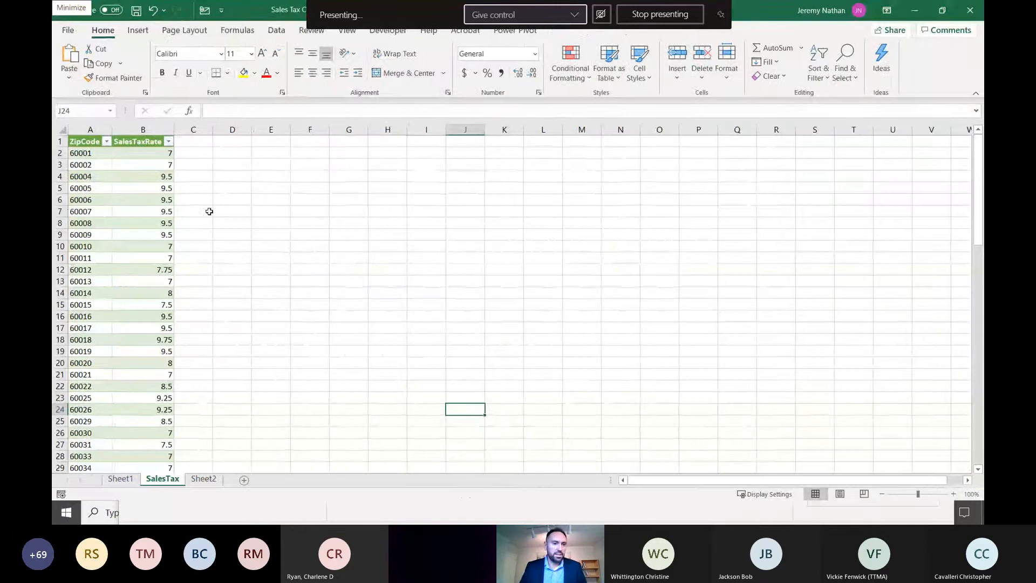
pyautogui.click(94, 174)
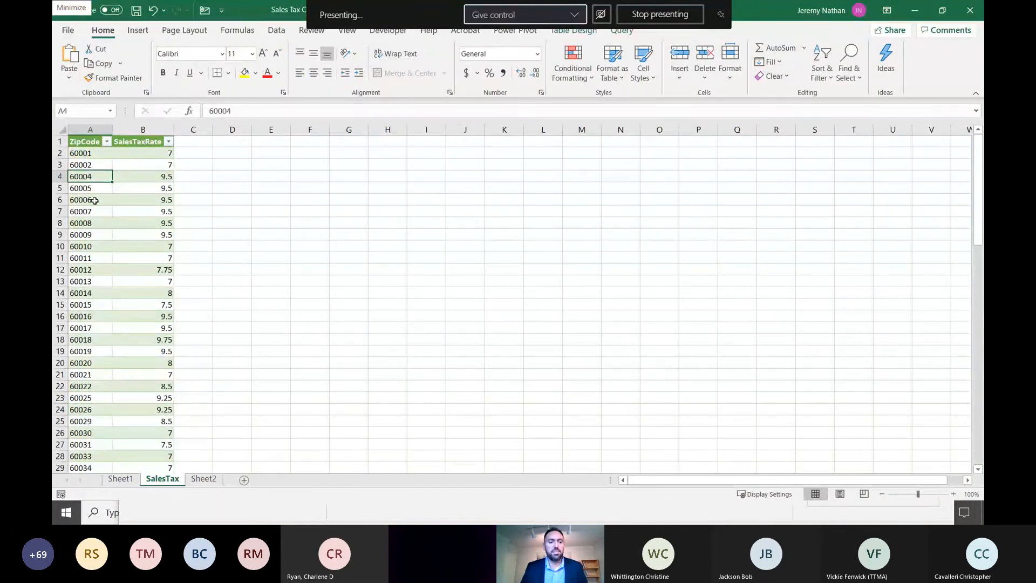
pyautogui.scroll(-5, 123, 305)
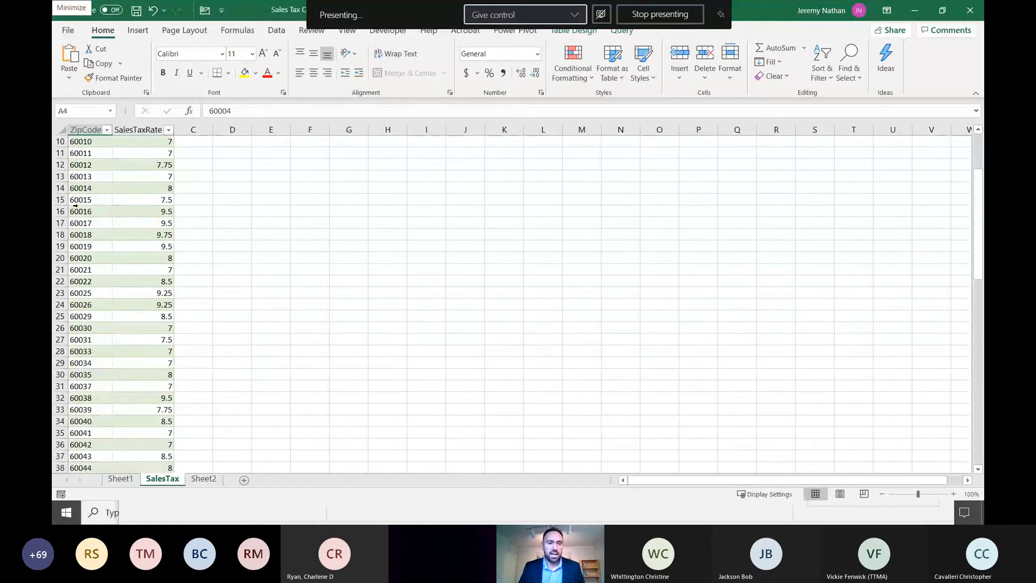
pyautogui.scroll(5, 110, 333)
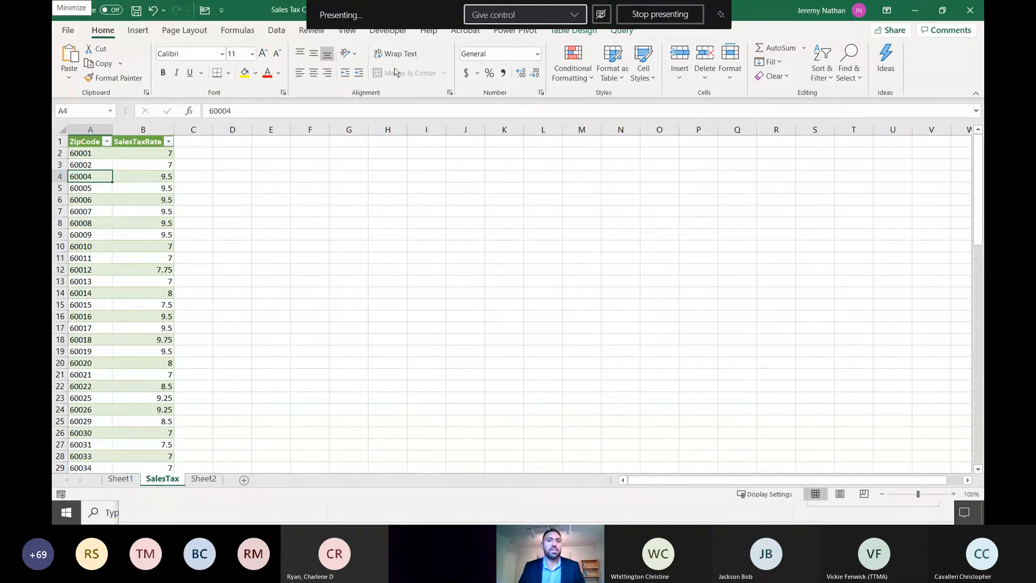
# - Open the workbook's data model in Power Pivot and collapse the expanded formula bar
pyautogui.click(276, 31)
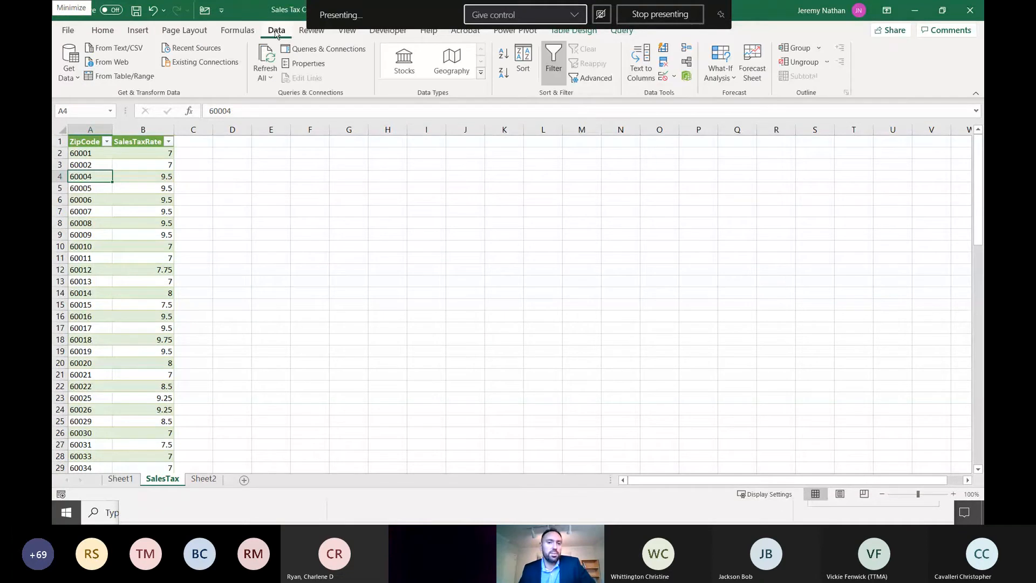
pyautogui.click(687, 78)
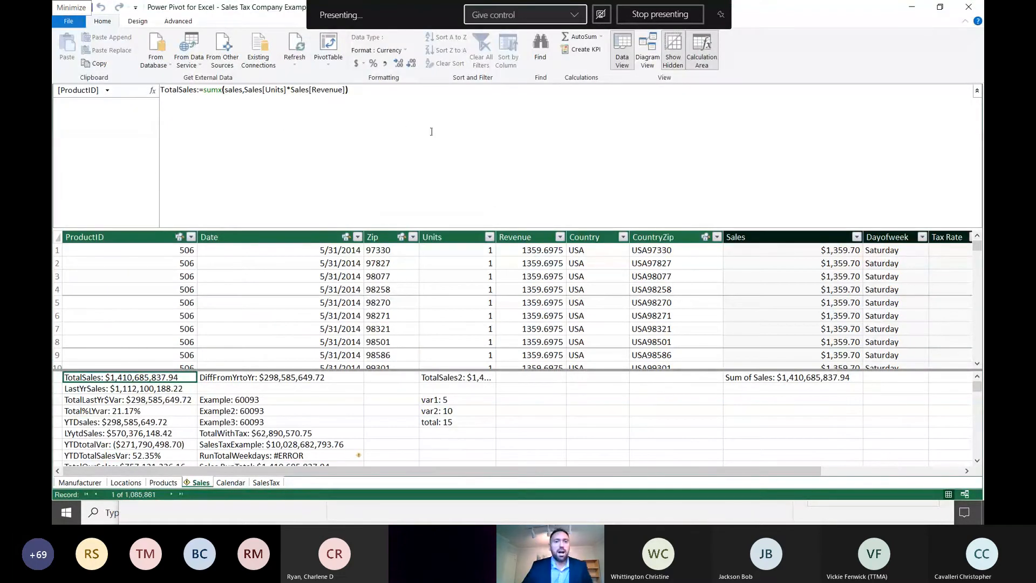
pyautogui.click(978, 90)
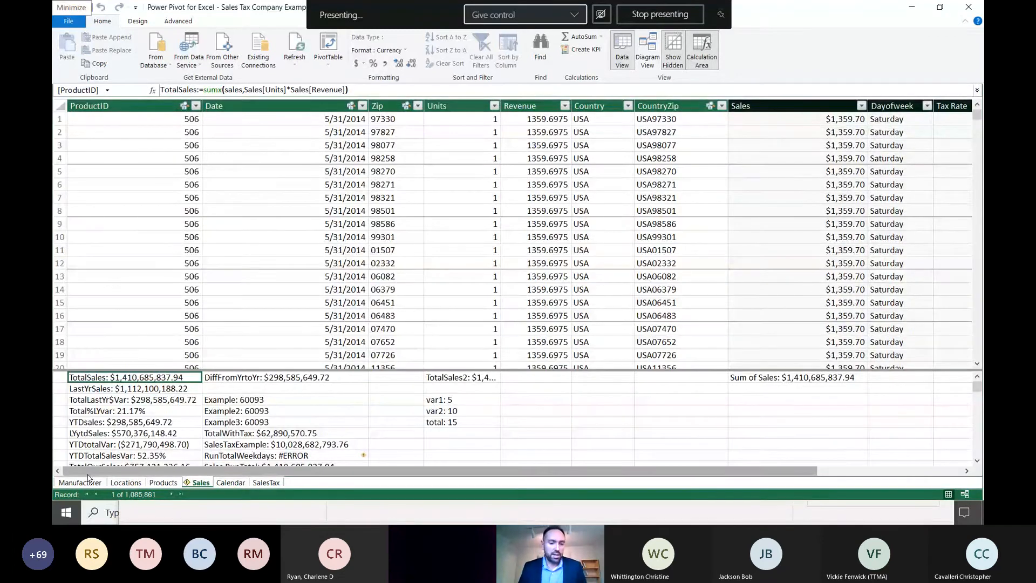
# - Show the SalesTax table in the data model and autofit its ZipCode column width
pyautogui.click(266, 482)
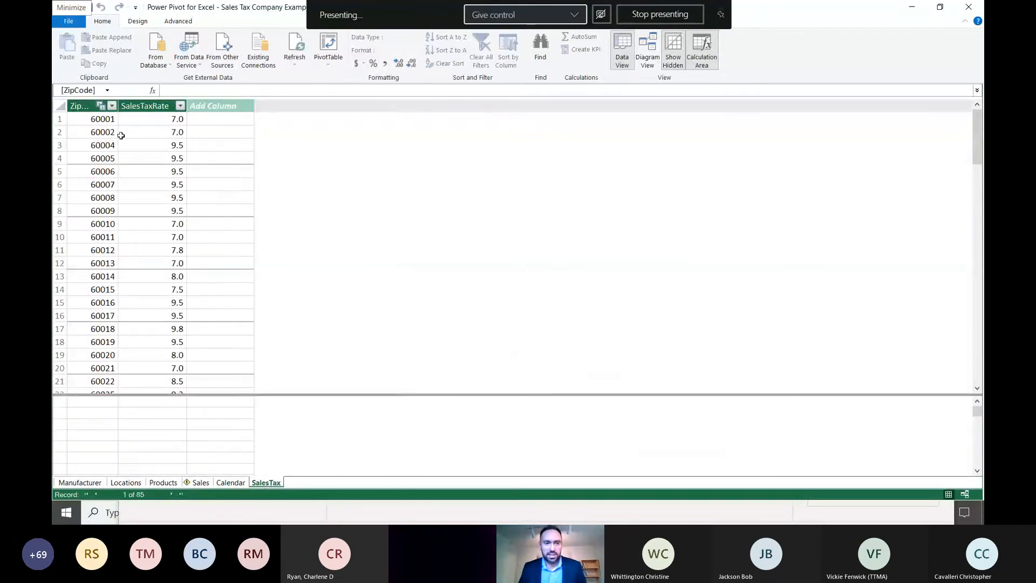
pyautogui.click(97, 122)
pyautogui.click(146, 120)
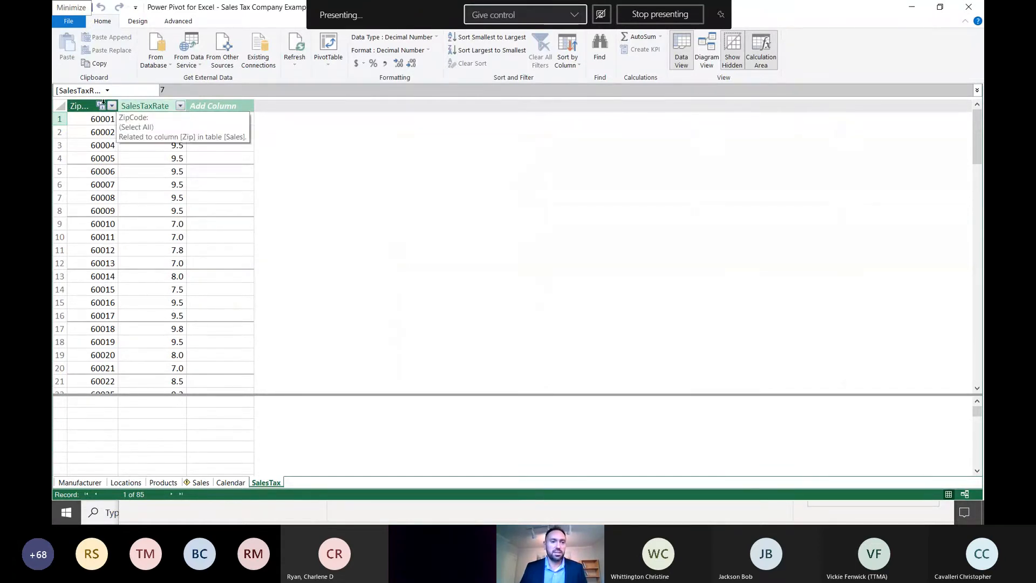
pyautogui.doubleClick(118, 105)
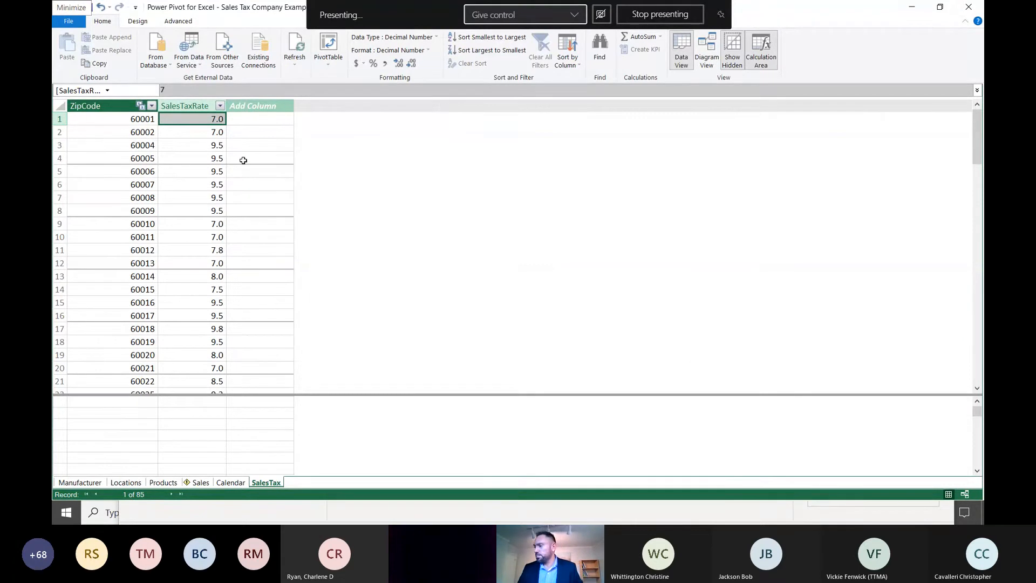
# - View the relationship diagram linking SalesTax to Sales, and return to the data view of the Sales table
pyautogui.click(706, 61)
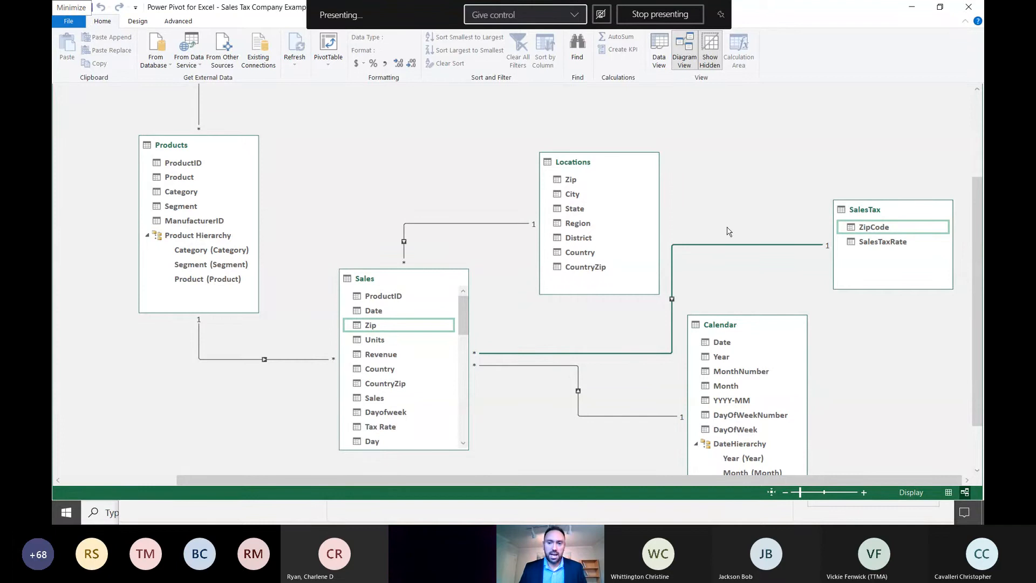
pyautogui.click(659, 53)
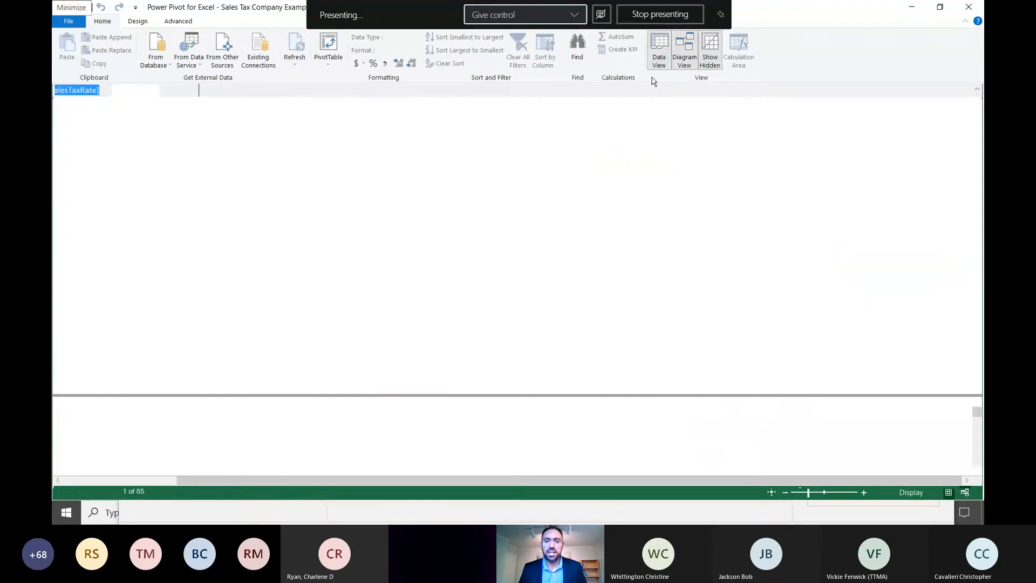
pyautogui.click(202, 483)
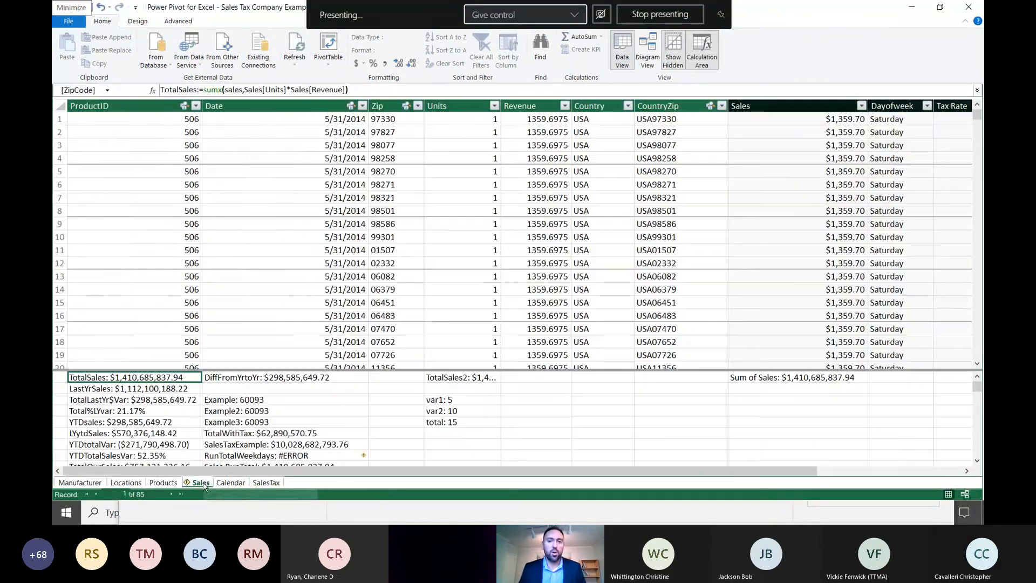
# - Examine the Sales table's columns and calculated-column formulas from ProductID across to DayName
pyautogui.click(776, 123)
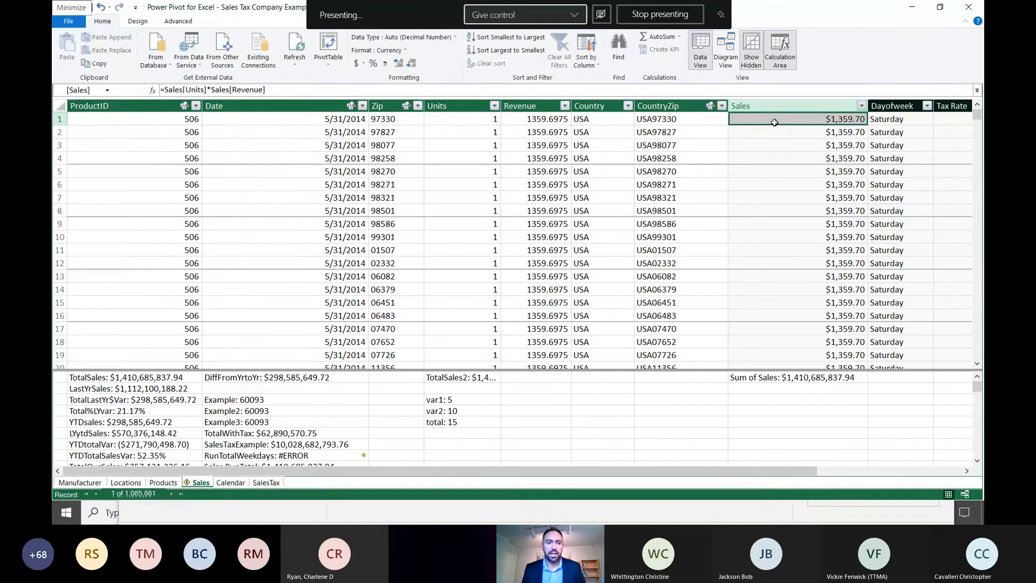
pyautogui.hotkey('ctrl', 'Home')
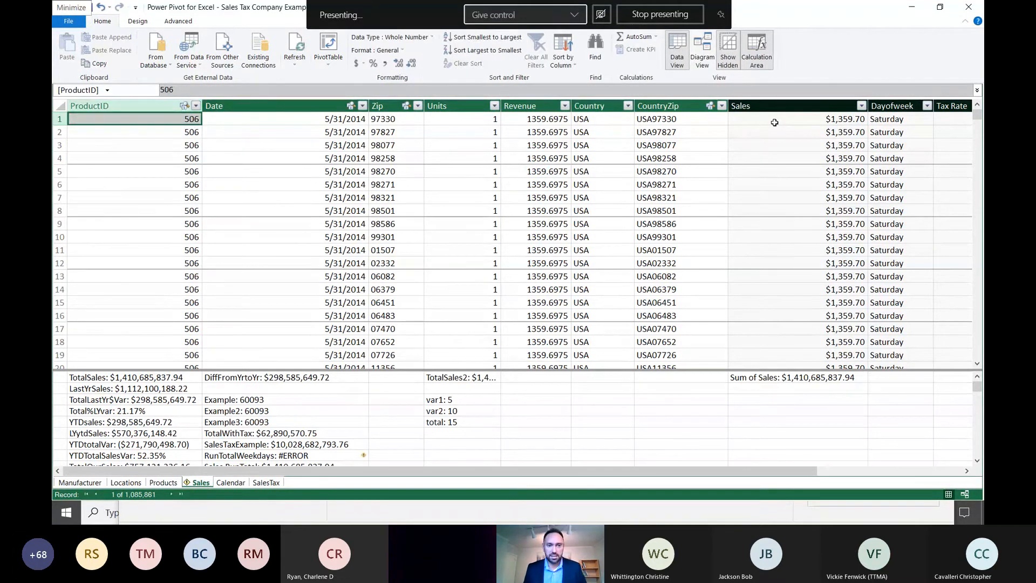
pyautogui.press('Right')
pyautogui.press('Right')
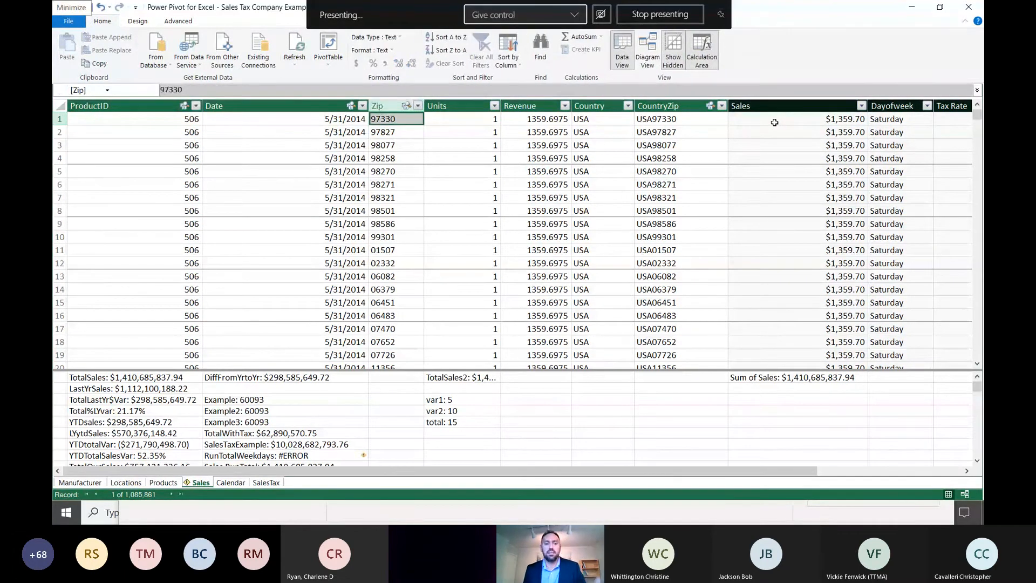
pyautogui.press('Right')
pyautogui.press('Right')
pyautogui.press('Right')
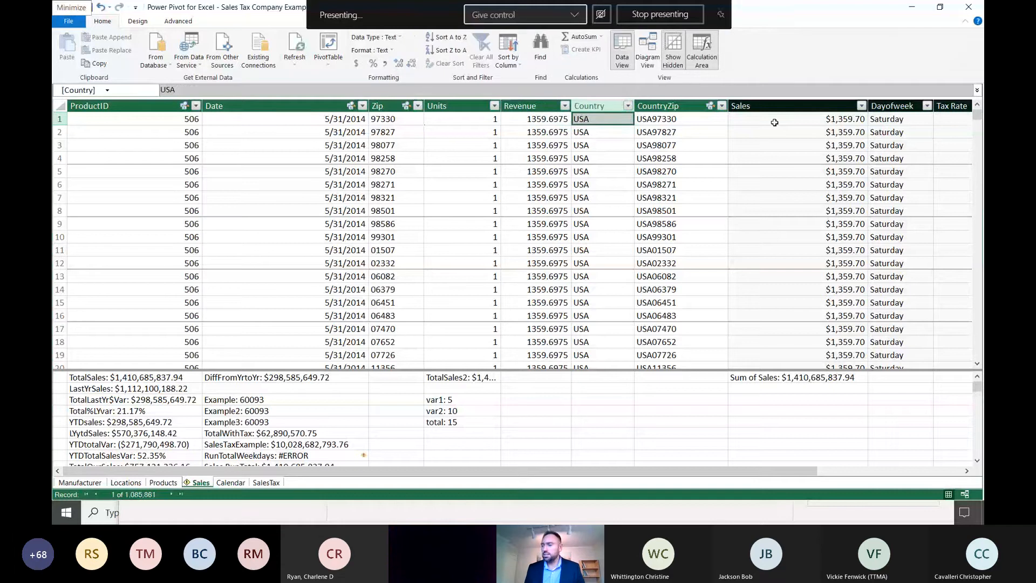
pyautogui.press('Right')
pyautogui.press('Right')
pyautogui.press('Right')
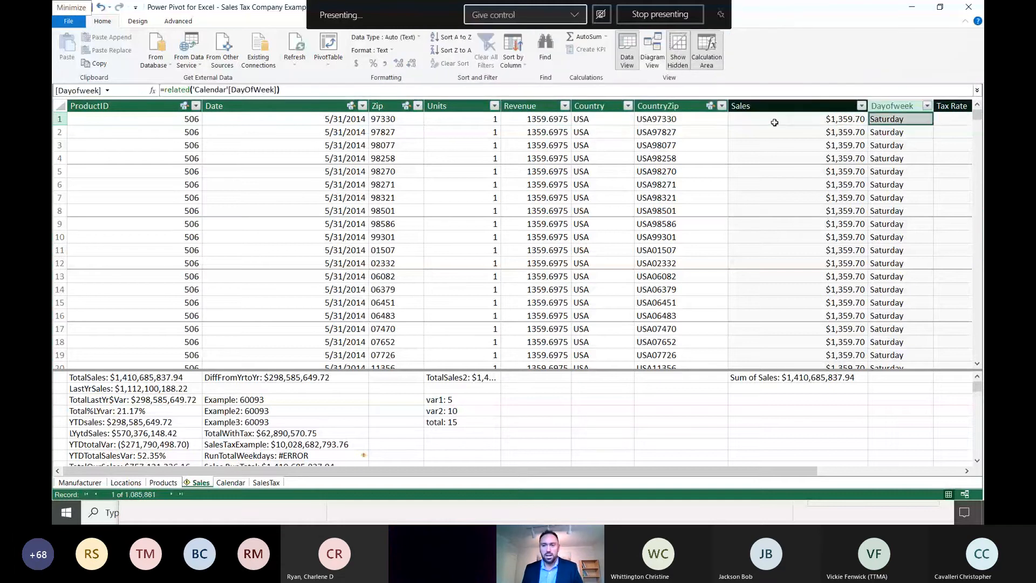
pyautogui.press('Right')
pyautogui.press('Left')
pyautogui.press('Left')
pyautogui.press('Left')
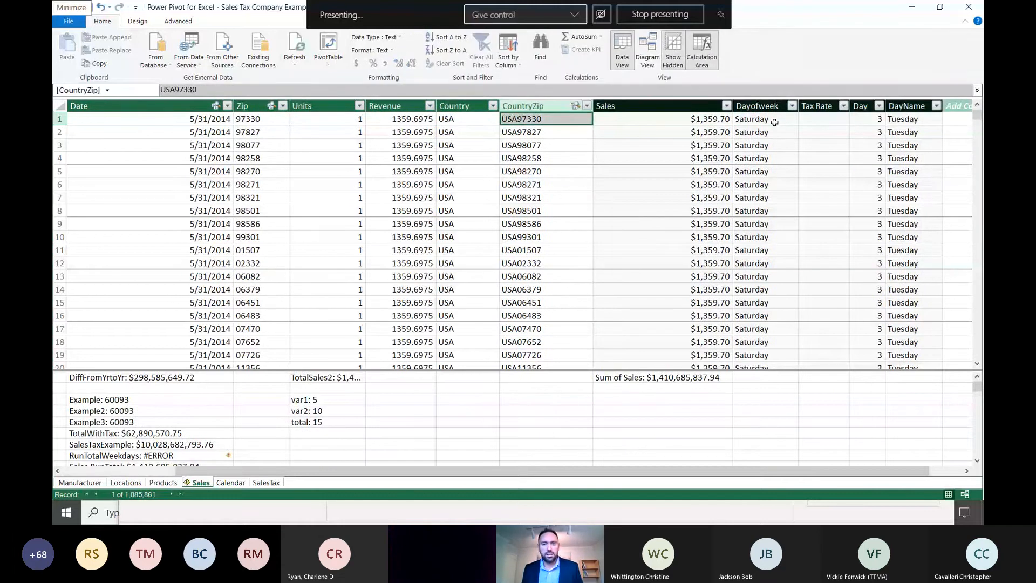
pyautogui.press('Right')
pyautogui.press('Right')
pyautogui.press('Right')
pyautogui.press('Right')
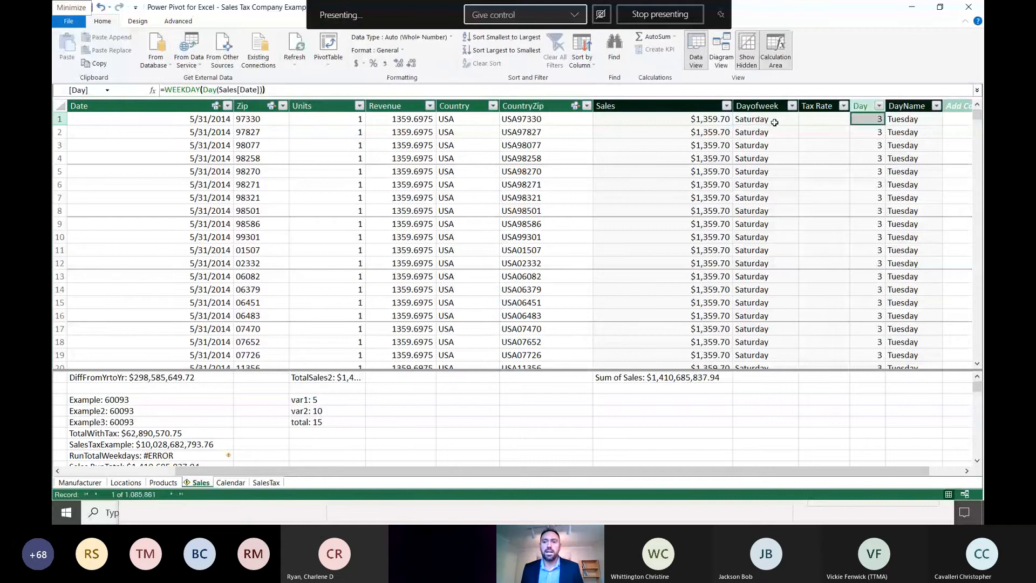
pyautogui.press('Right')
pyautogui.press('Right')
pyautogui.press('Left')
pyautogui.press('Left')
pyautogui.press('Left')
pyautogui.press('Left')
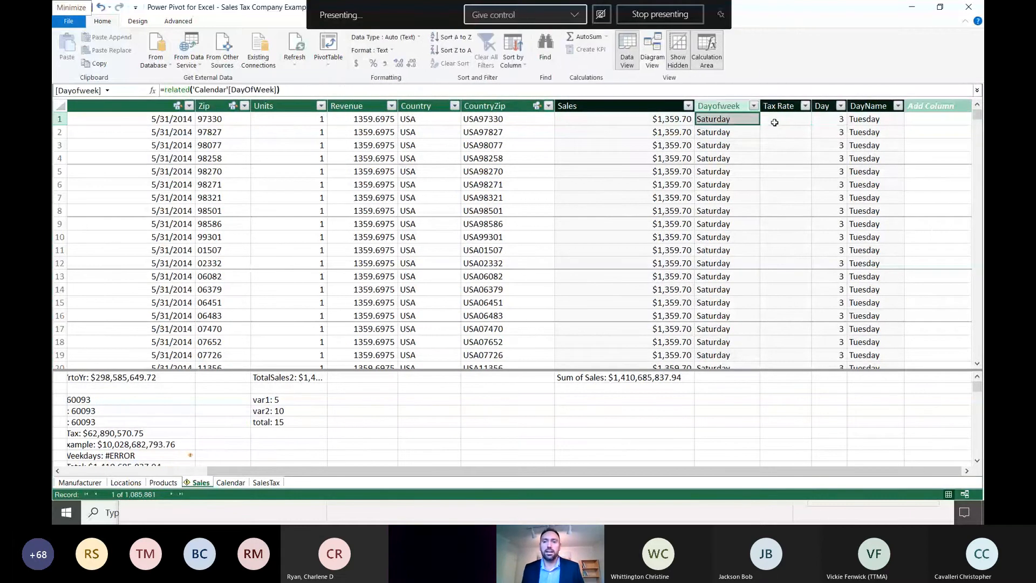
# - Examine the LOOKUPVALUE formula and first rows of the Tax Rate column in the Sales table
pyautogui.press('Right')
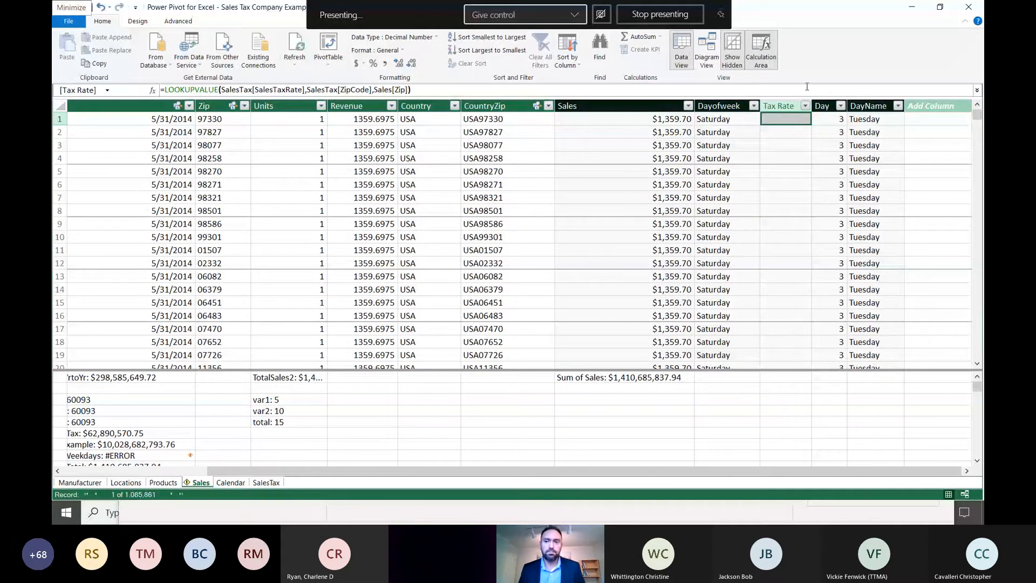
pyautogui.click(782, 181)
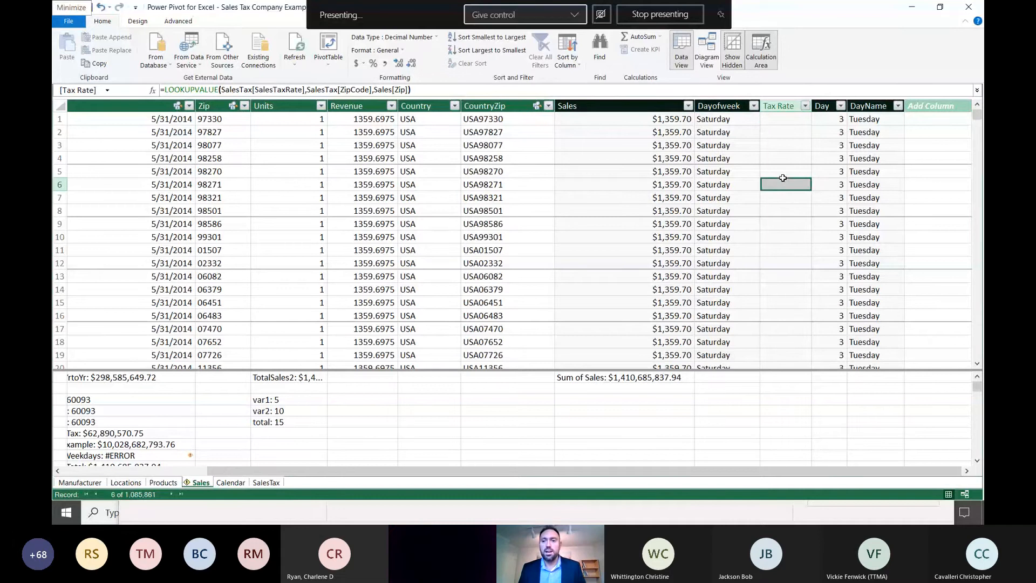
pyautogui.press('Up')
pyautogui.press('Up')
pyautogui.press('Up')
pyautogui.press('Up')
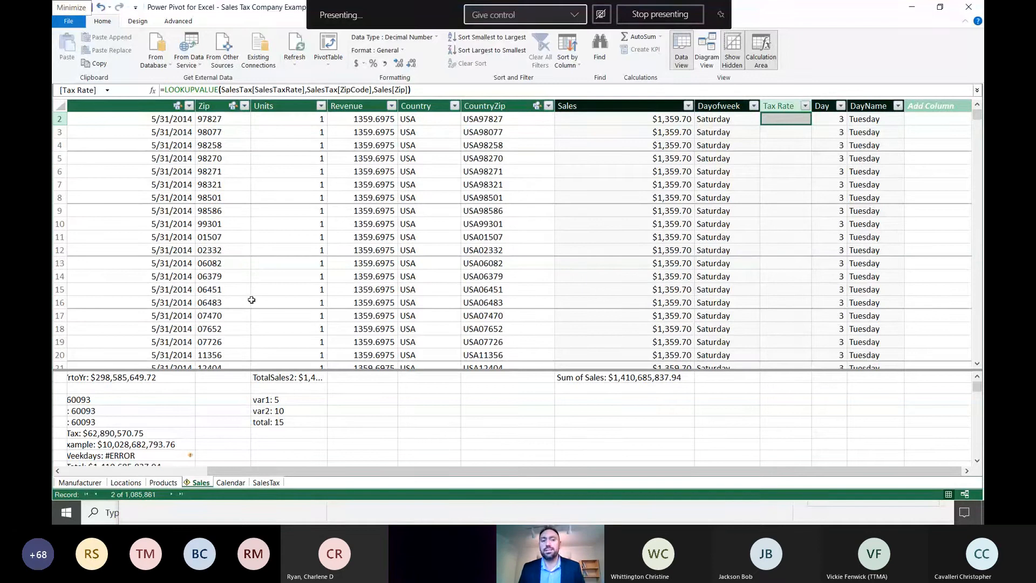
# - Filter the Sales table's Zip column to rows equal to 60093 and select the first filtered row's Tax Rate value
pyautogui.click(245, 107)
pyautogui.moveTo(216, 175)
pyautogui.click(268, 179)
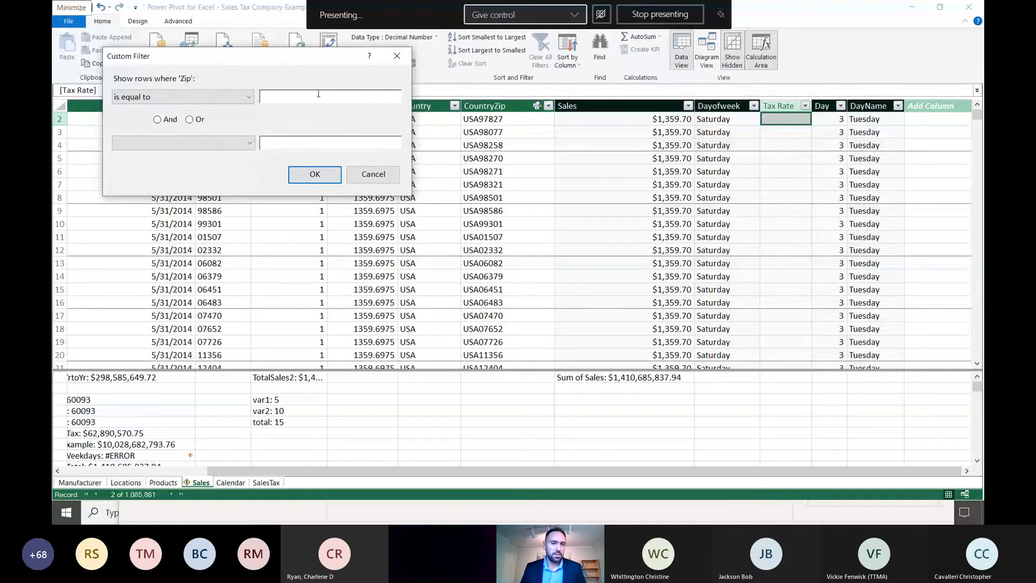
pyautogui.write('60093')
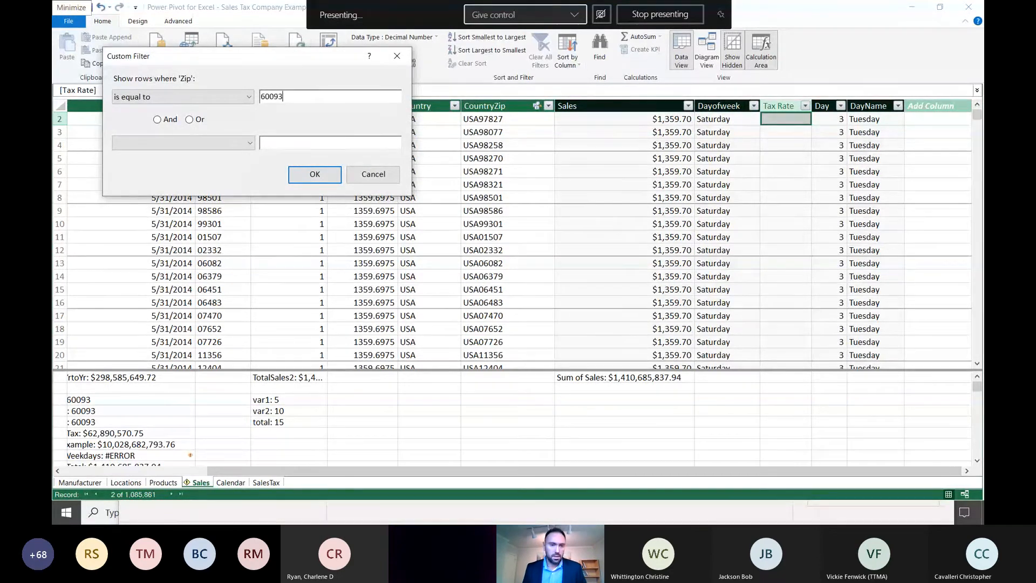
pyautogui.click(317, 179)
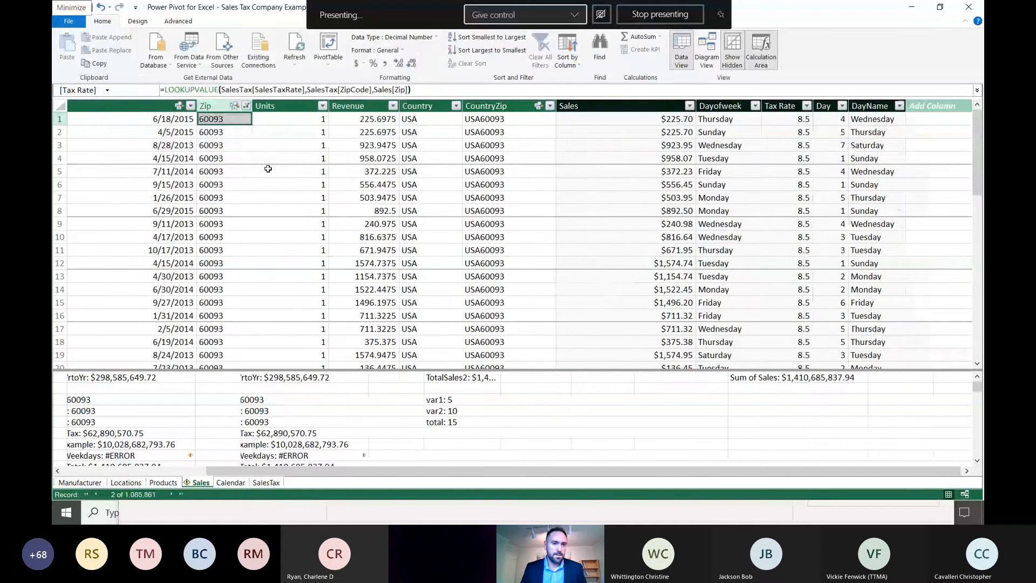
pyautogui.click(210, 134)
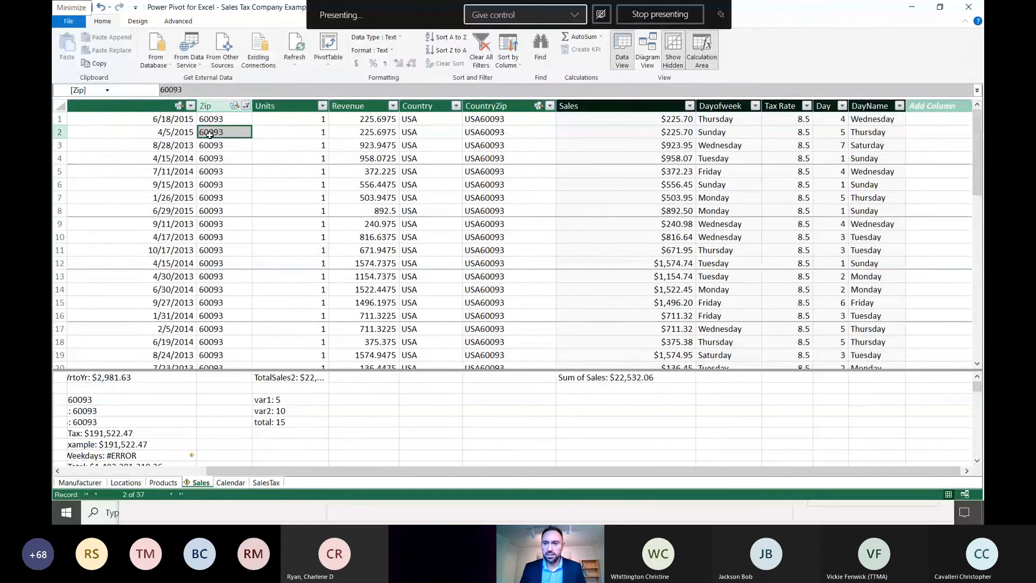
pyautogui.click(784, 123)
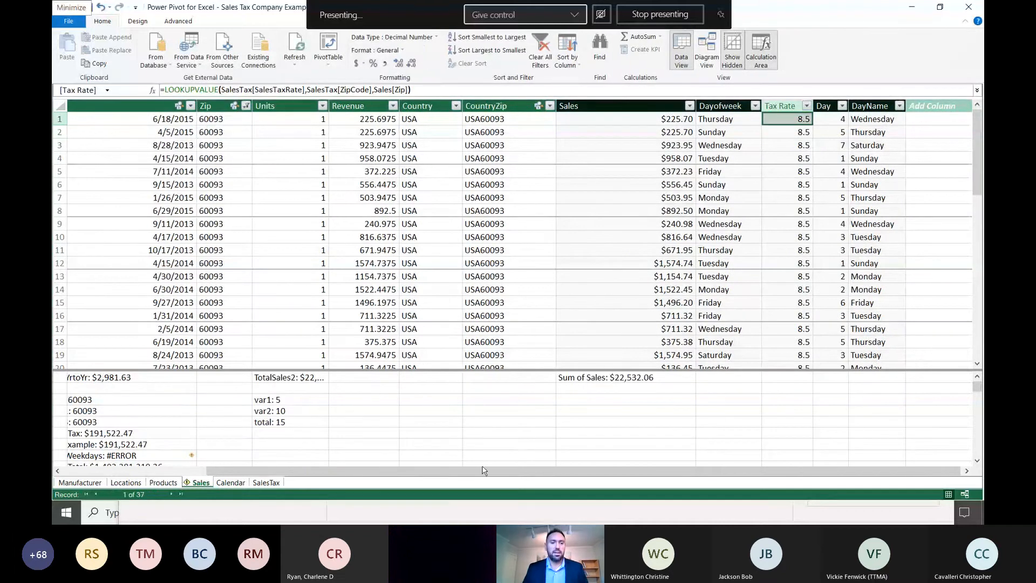
# - Look up the row for zip code 60093 in the workbook's SalesTax sheet and highlight its sales tax rate
pyautogui.click(912, 8)
pyautogui.click(112, 288)
pyautogui.scroll(-14, 102, 346)
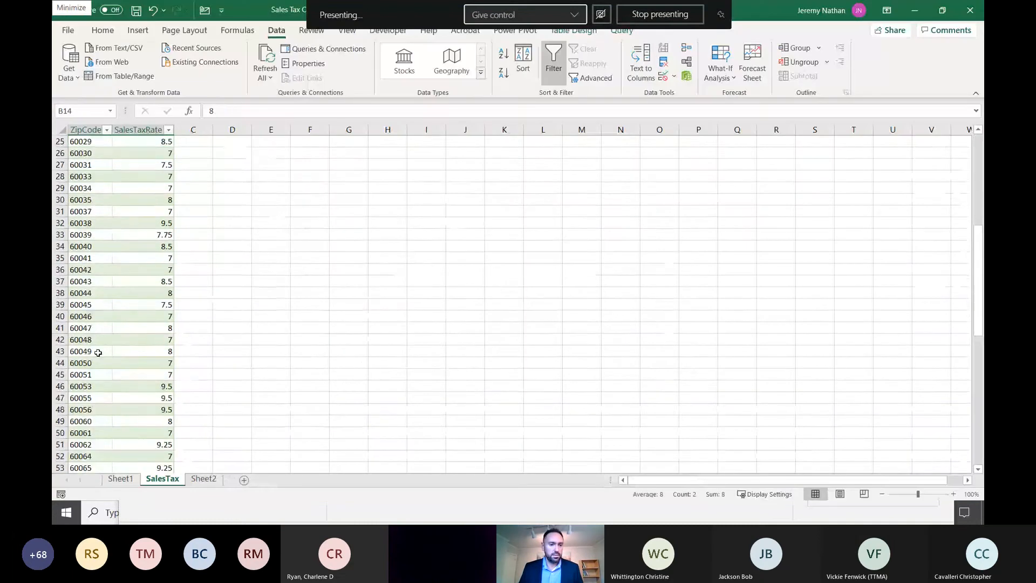
pyautogui.scroll(-4, 98, 398)
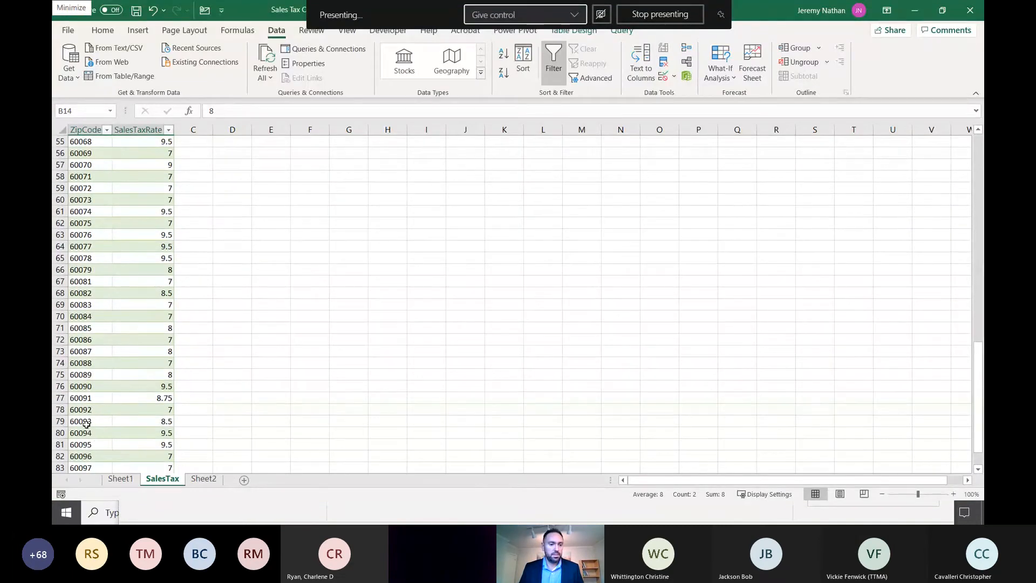
pyautogui.moveTo(84, 421); pyautogui.dragTo(162, 422)
pyautogui.scroll(-3, 149, 389)
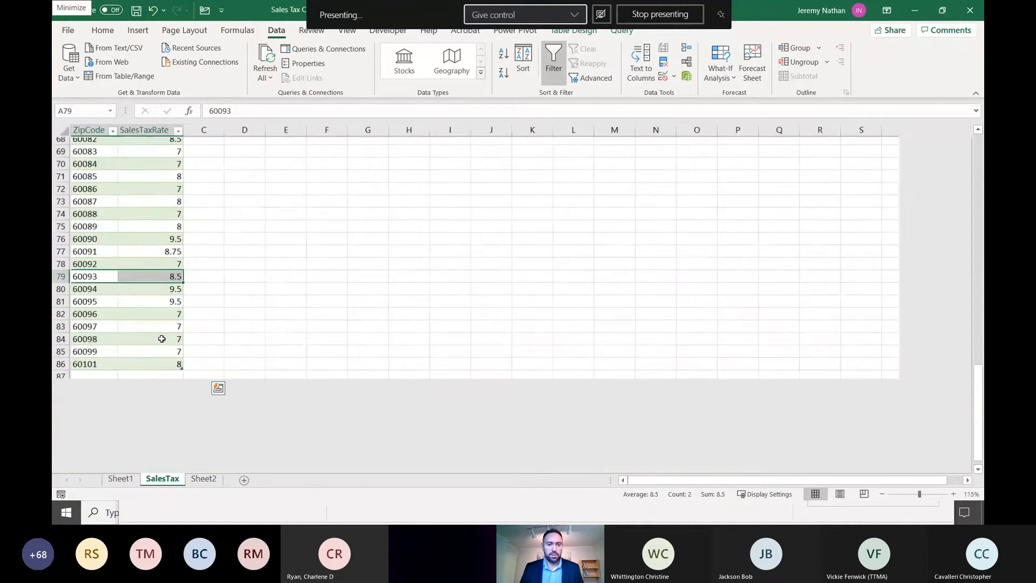
pyautogui.scroll(4, 162, 337)
pyautogui.moveTo(227, 377); pyautogui.dragTo(183, 368)
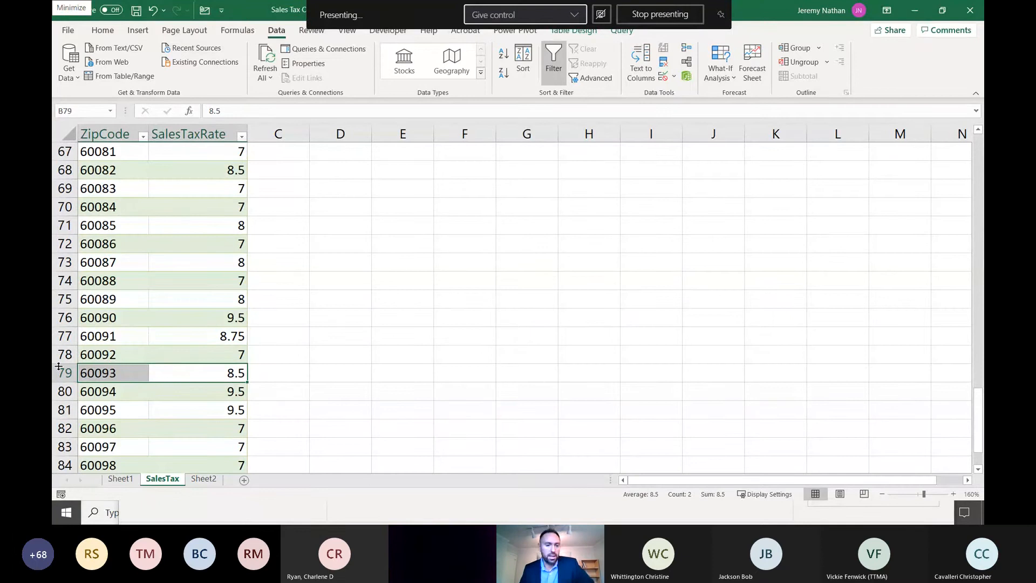
# - Minimize the other open windows and return to the Sales Tax Company Example workbook
pyautogui.click(915, 10)
pyautogui.click(776, 30)
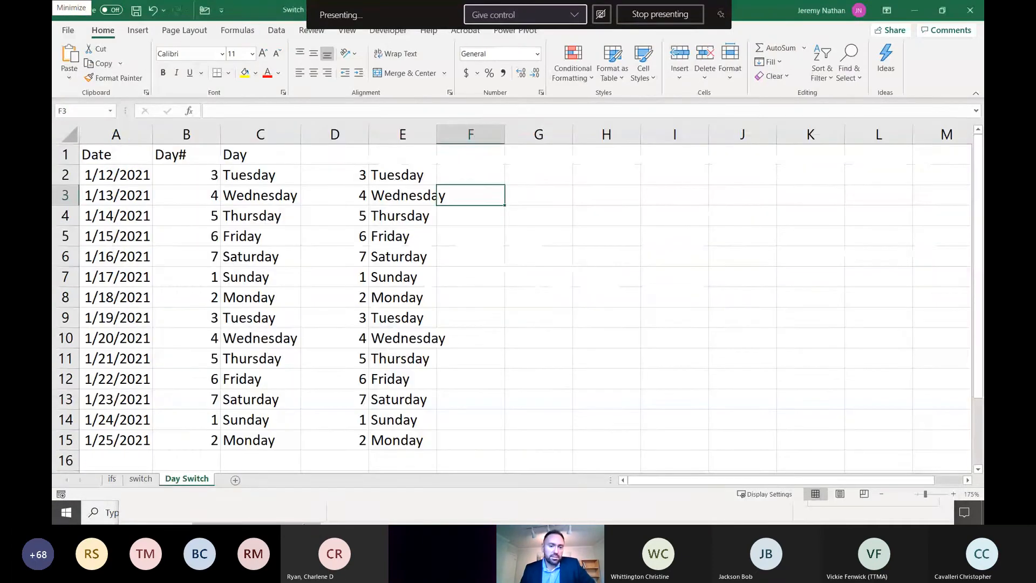
pyautogui.click(915, 11)
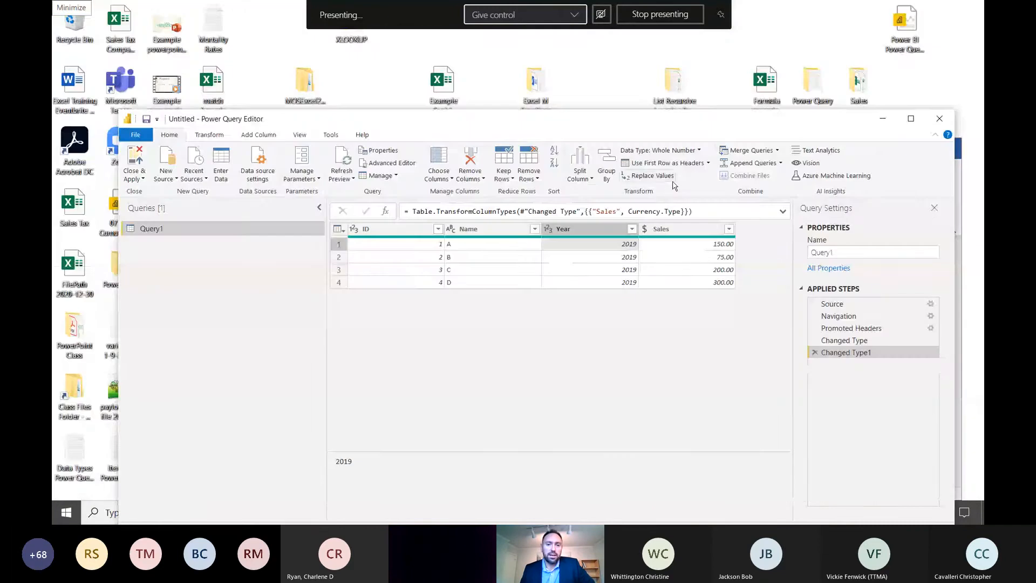
pyautogui.click(882, 119)
pyautogui.moveTo(365, 511)
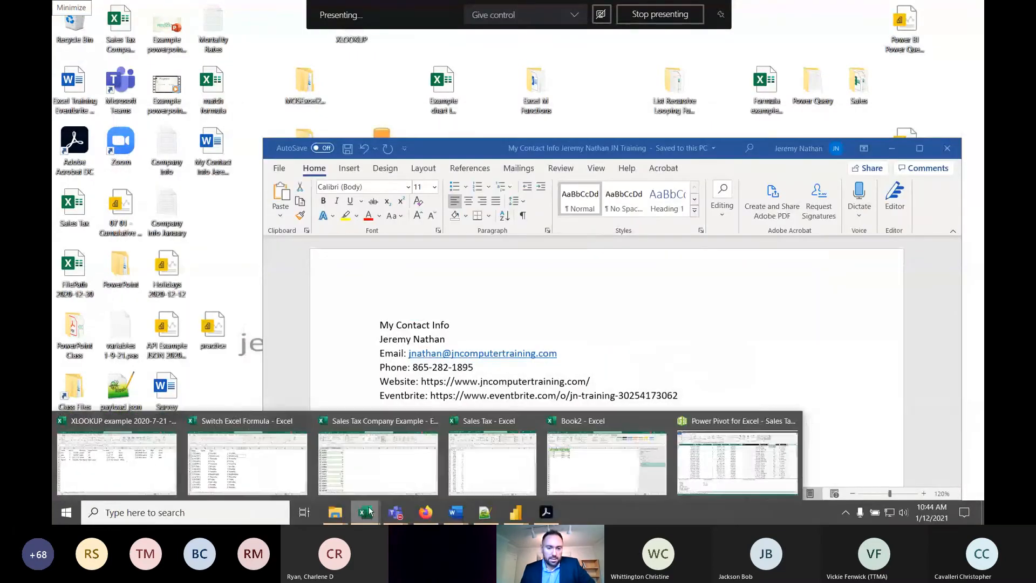
pyautogui.moveTo(370, 474)
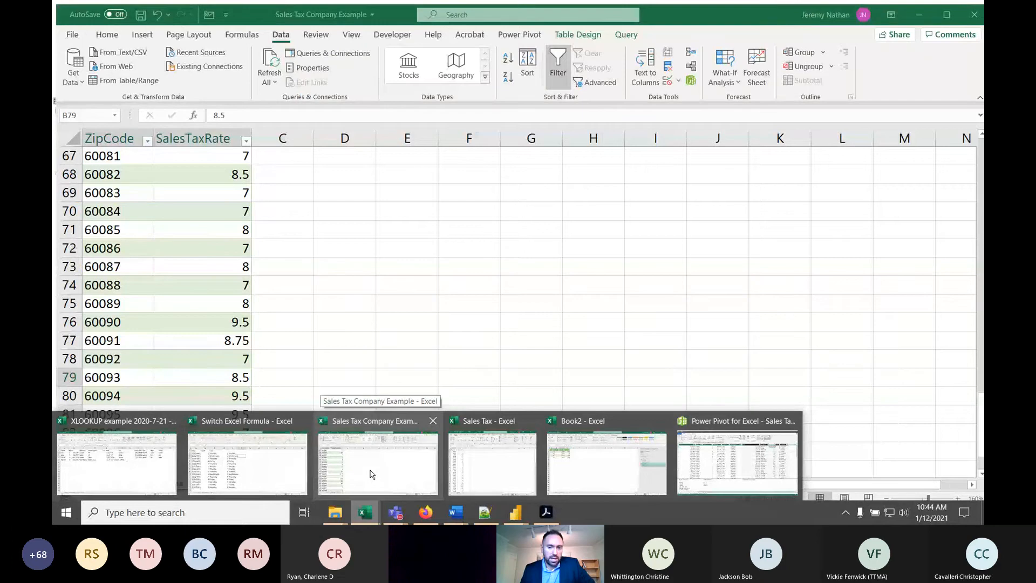
pyautogui.click(372, 474)
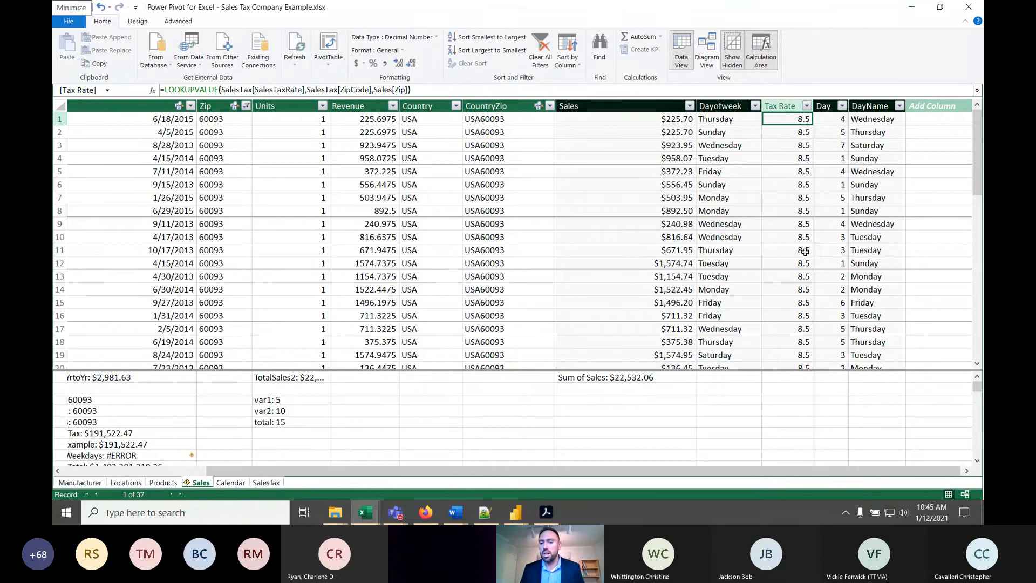
# - Check the Tax Rate values in the first four filtered rows of the Sales table in Power Pivot
pyautogui.click(801, 143)
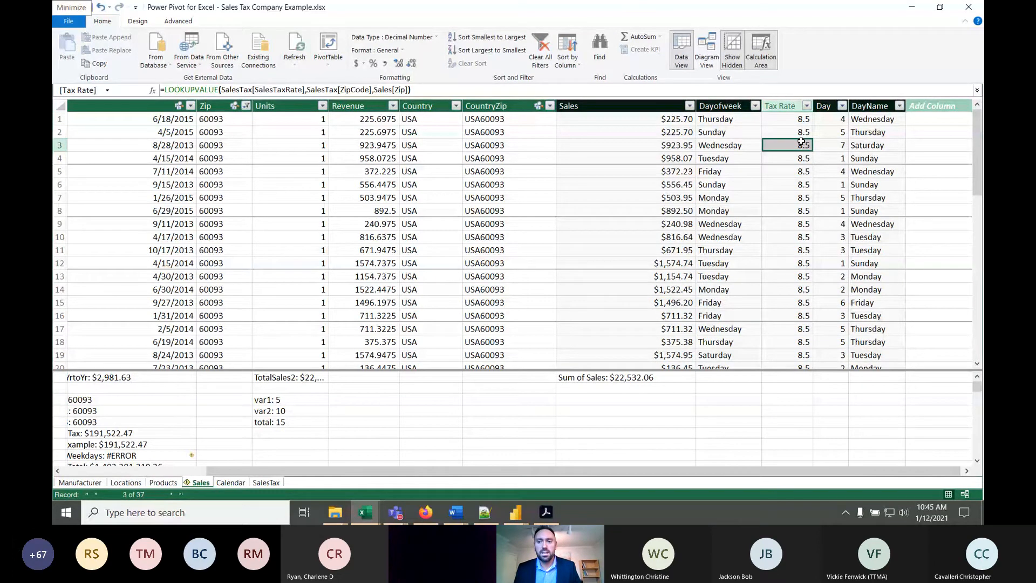
pyautogui.click(797, 129)
pyautogui.click(793, 118)
pyautogui.click(802, 156)
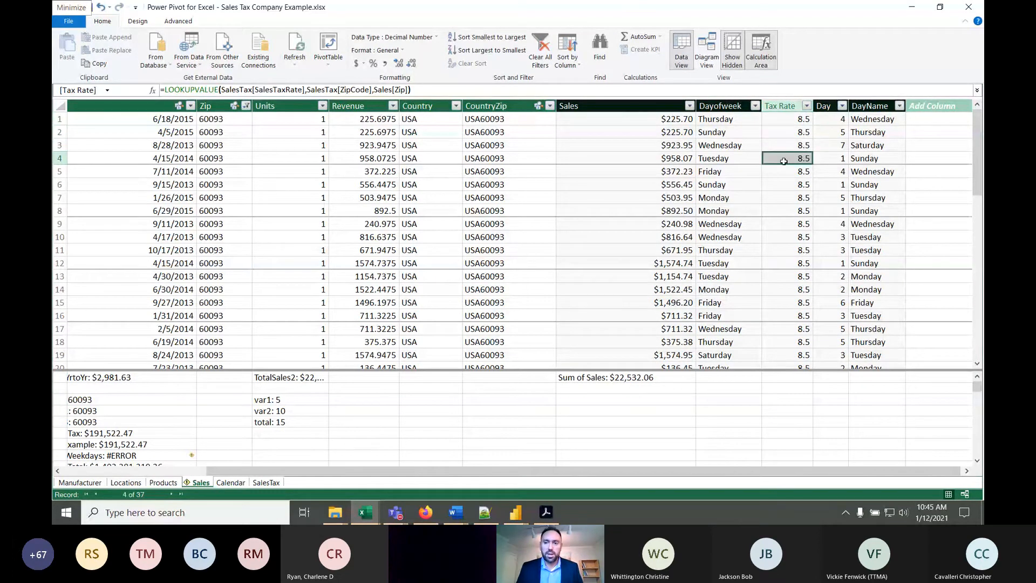
pyautogui.click(802, 122)
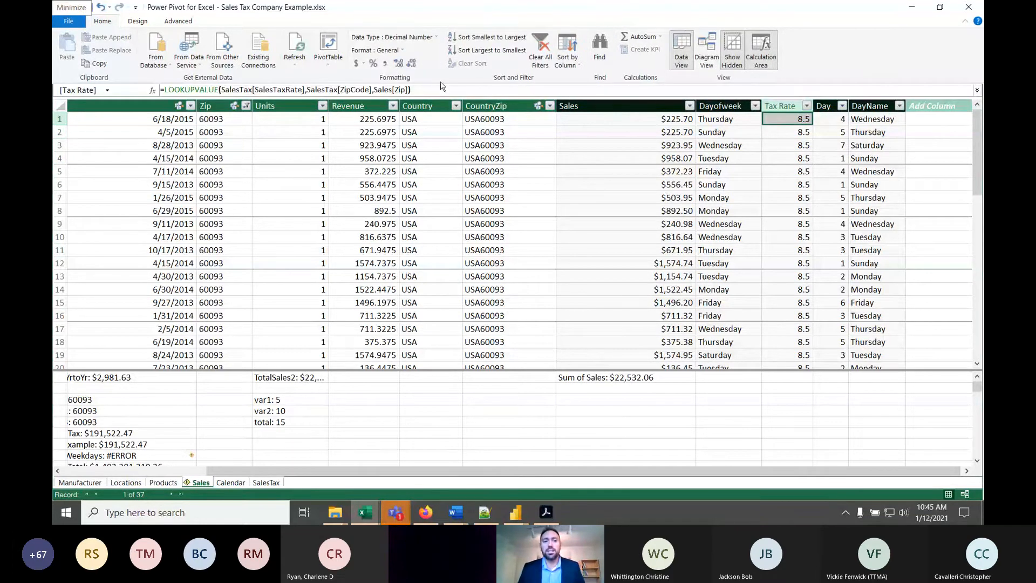
# - Examine the Tax Rate column's whole LOOKUPVALUE formula and its SalesTax[SalesTaxRate] result argument
pyautogui.moveTo(412, 90); pyautogui.dragTo(161, 90)
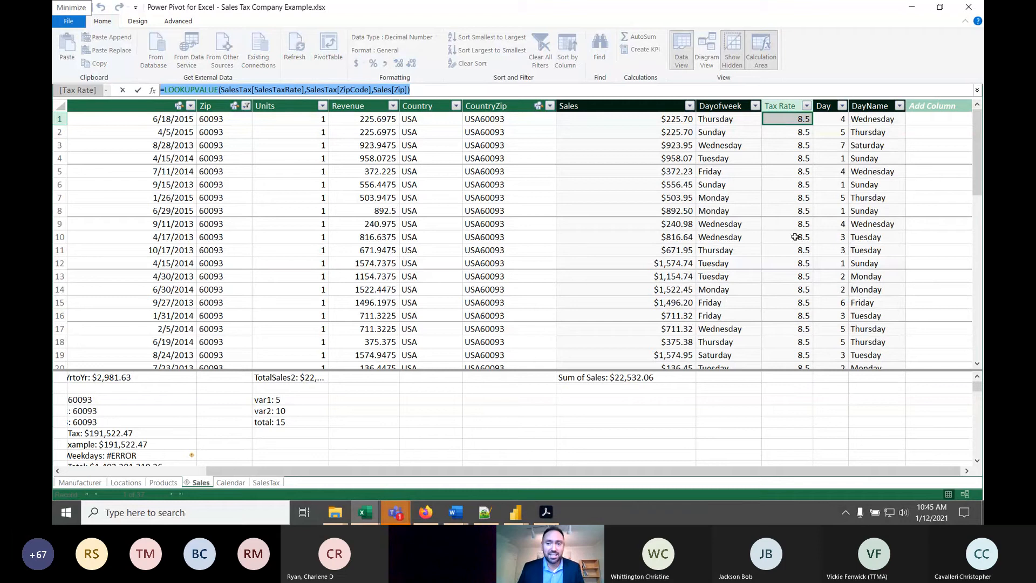
pyautogui.moveTo(453, 92); pyautogui.dragTo(99, 86)
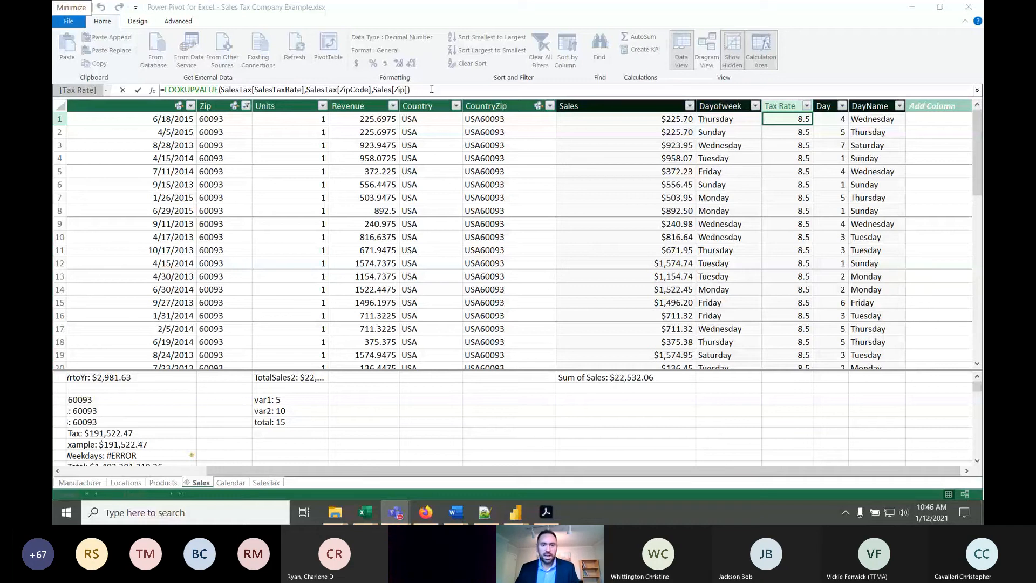
pyautogui.click(790, 120)
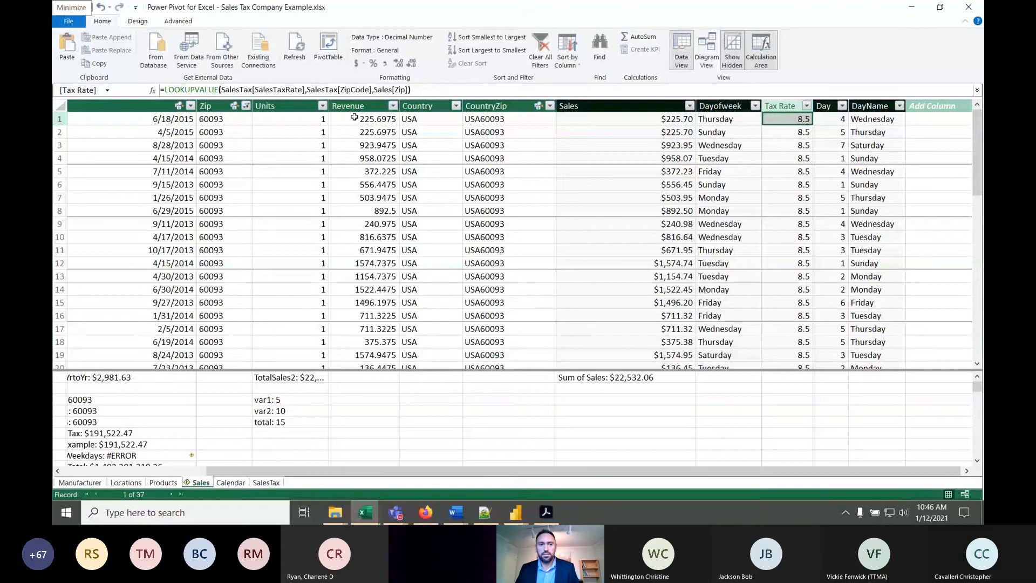
pyautogui.click(275, 90)
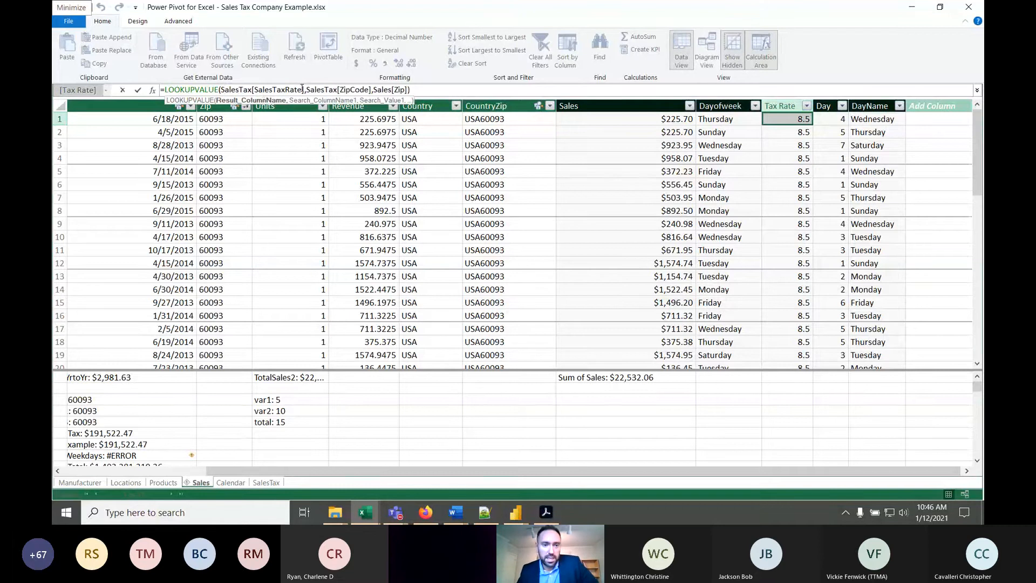
pyautogui.moveTo(302, 90); pyautogui.dragTo(229, 92)
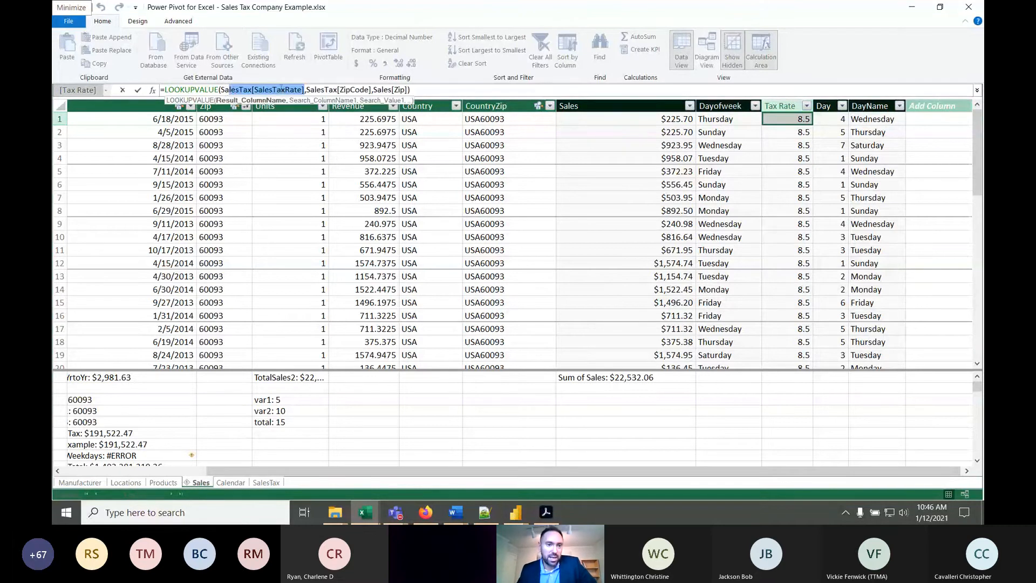
# - Delete the entire LOOKUPVALUE formula from the Tax Rate column
pyautogui.click(438, 91)
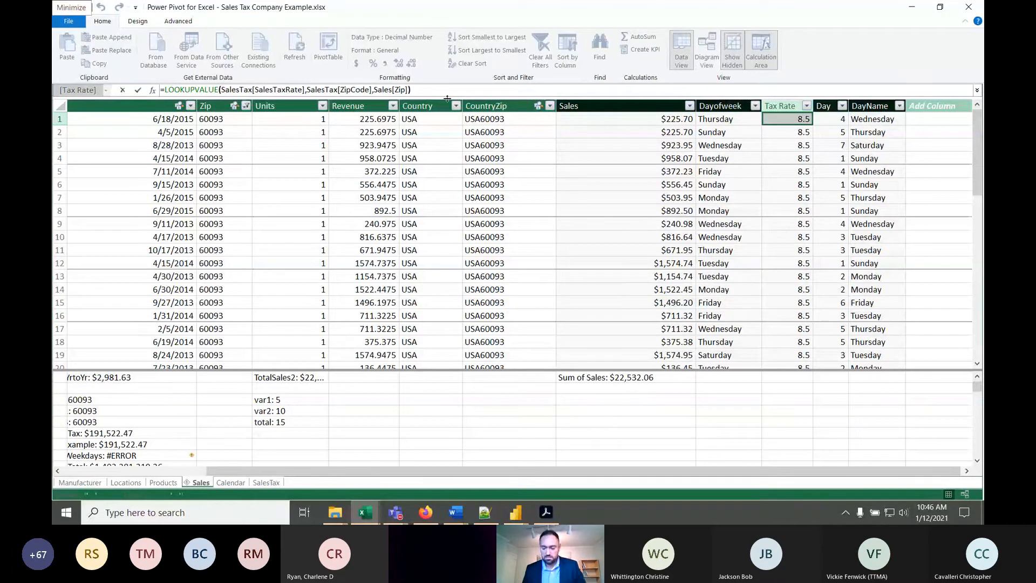
pyautogui.press('BackSpace')
pyautogui.press('BackSpace')
pyautogui.press('BackSpace')
pyautogui.press('BackSpace')
pyautogui.press('BackSpace')
pyautogui.press('BackSpace')
pyautogui.press('BackSpace')
pyautogui.press('BackSpace')
pyautogui.press('BackSpace')
pyautogui.press('BackSpace')
pyautogui.press('BackSpace')
pyautogui.press('BackSpace')
pyautogui.press('BackSpace')
pyautogui.press('BackSpace')
pyautogui.press('BackSpace')
pyautogui.press('BackSpace')
pyautogui.press('BackSpace')
pyautogui.press('BackSpace')
pyautogui.press('BackSpace')
pyautogui.press('BackSpace')
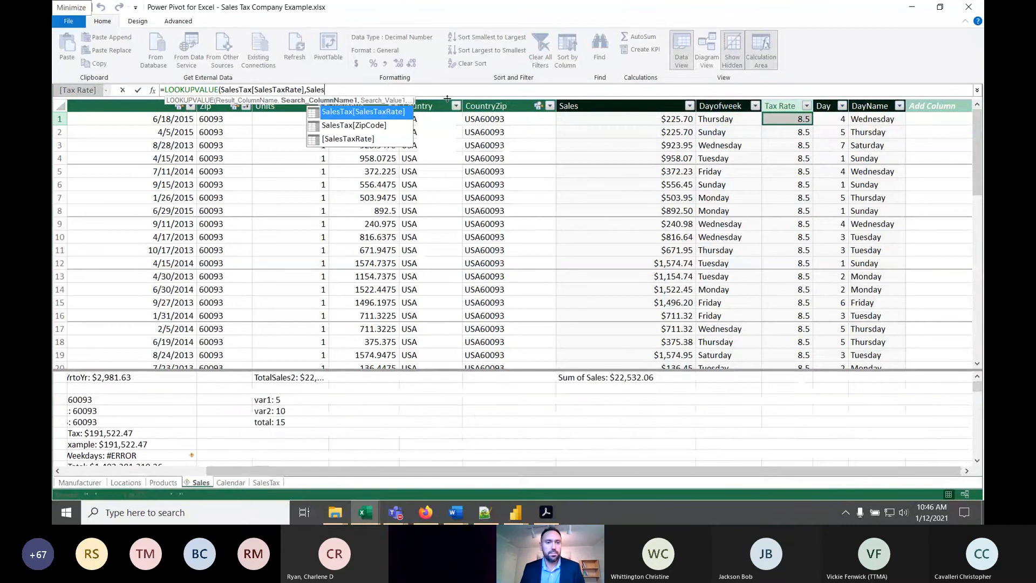
pyautogui.press('BackSpace')
pyautogui.press('BackSpace')
pyautogui.press('BackSpace')
pyautogui.press('BackSpace')
pyautogui.press('BackSpace')
pyautogui.press('BackSpace')
pyautogui.press('BackSpace')
pyautogui.press('BackSpace')
pyautogui.press('BackSpace')
pyautogui.press('BackSpace')
pyautogui.press('BackSpace')
pyautogui.press('BackSpace')
pyautogui.press('BackSpace')
pyautogui.press('BackSpace')
pyautogui.press('BackSpace')
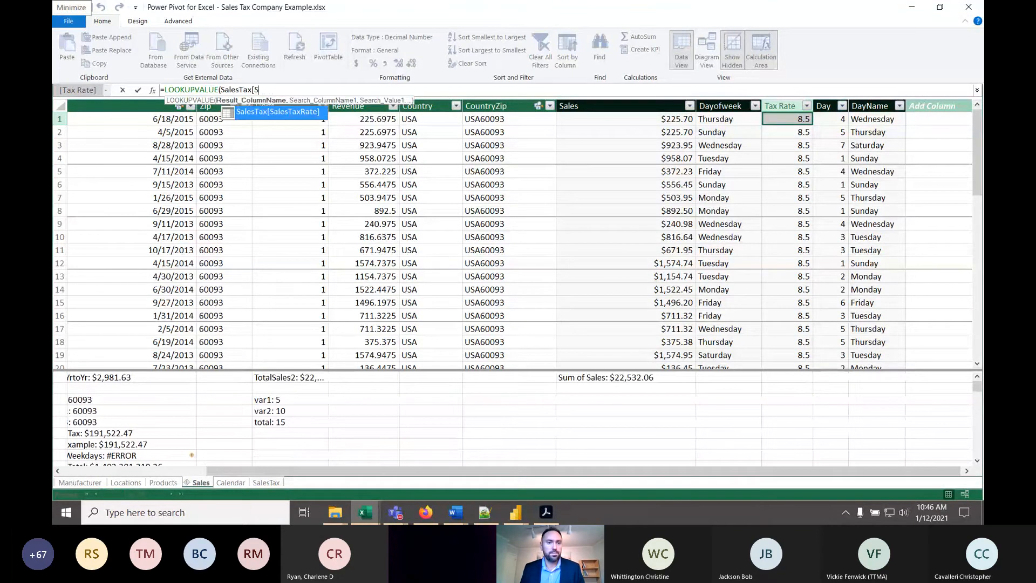
pyautogui.press('BackSpace')
pyautogui.press('BackSpace')
pyautogui.press('BackSpace')
pyautogui.press('BackSpace')
pyautogui.press('BackSpace')
pyautogui.press('BackSpace')
pyautogui.press('BackSpace')
pyautogui.press('BackSpace')
pyautogui.press('BackSpace')
pyautogui.press('BackSpace')
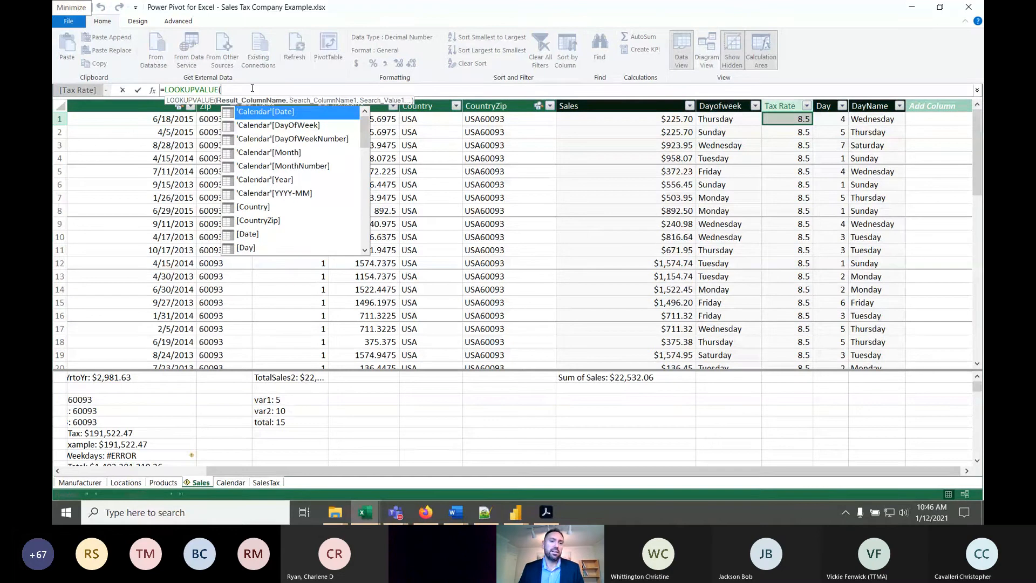
pyautogui.hotkey('ctrl', 'BackSpace')
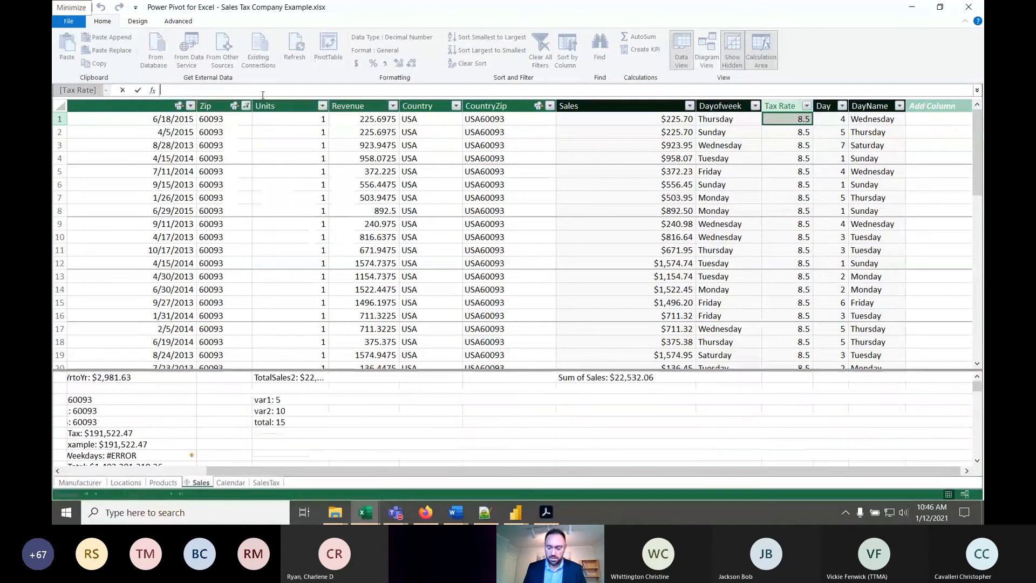
# - Start the Tax Rate formula again as =LOOKUPVALUE(SalesTax[SalesTaxRate], with the sales tax rate as the result column
pyautogui.write('LOOKUPVALUE(')
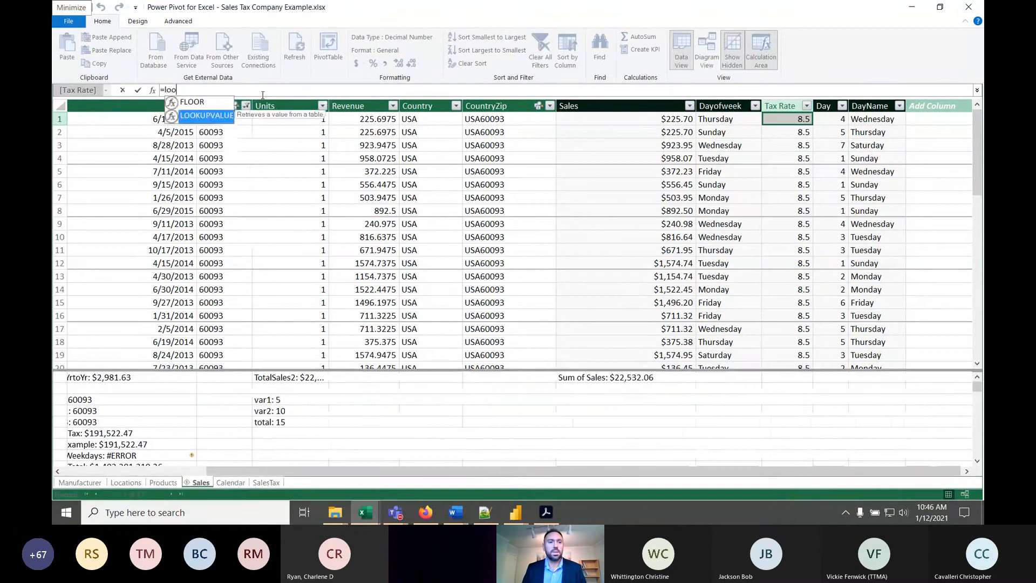
pyautogui.press('Tab')
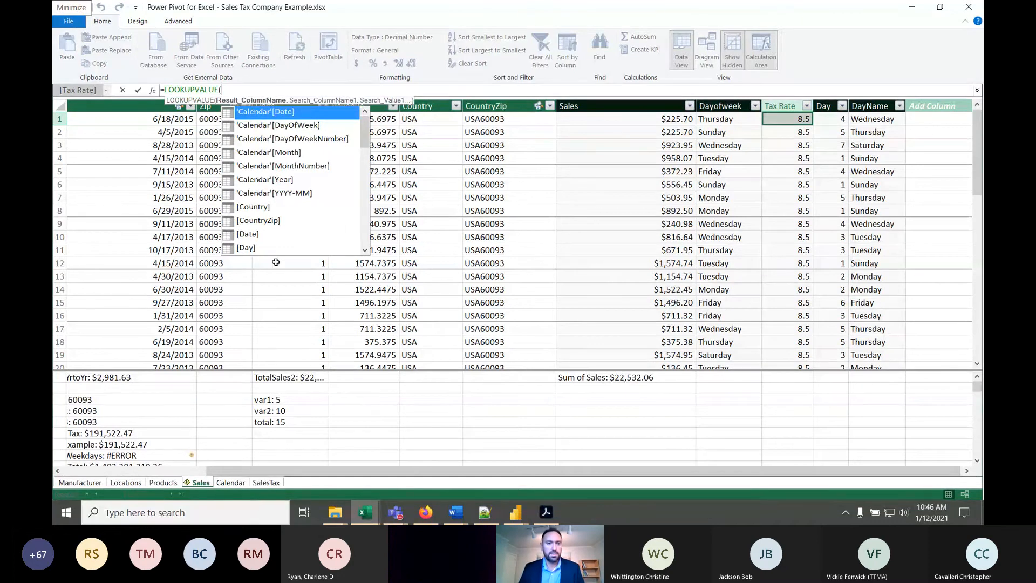
pyautogui.scroll(-5, 306, 208)
pyautogui.scroll(-4, 306, 208)
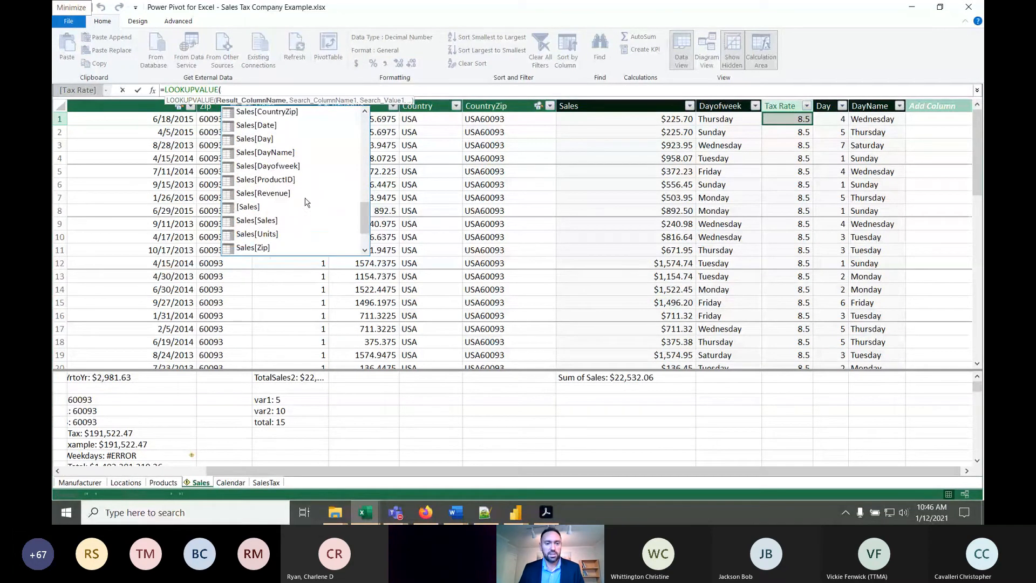
pyautogui.doubleClick(289, 206)
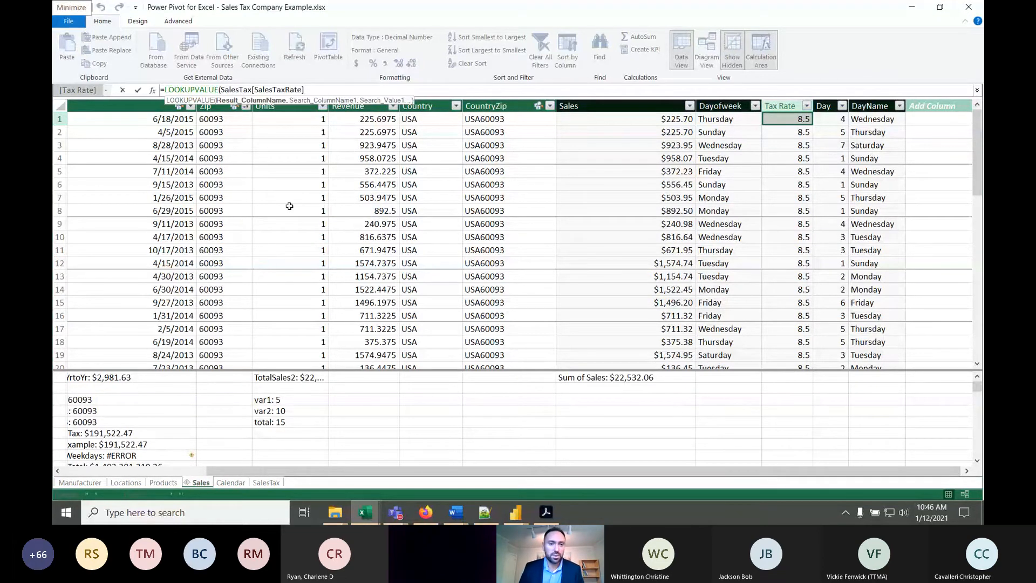
pyautogui.write(',')
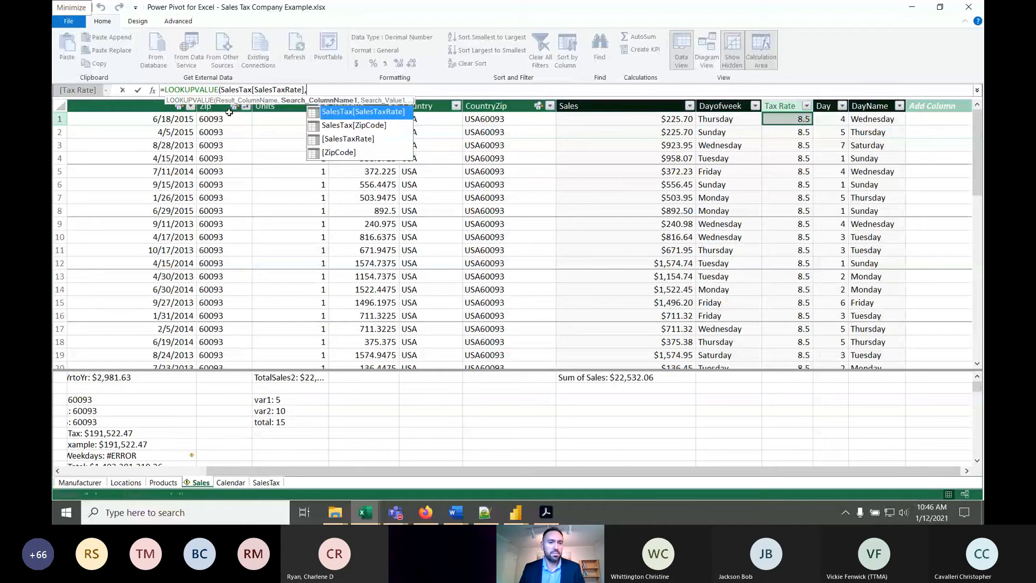
pyautogui.write('sales')
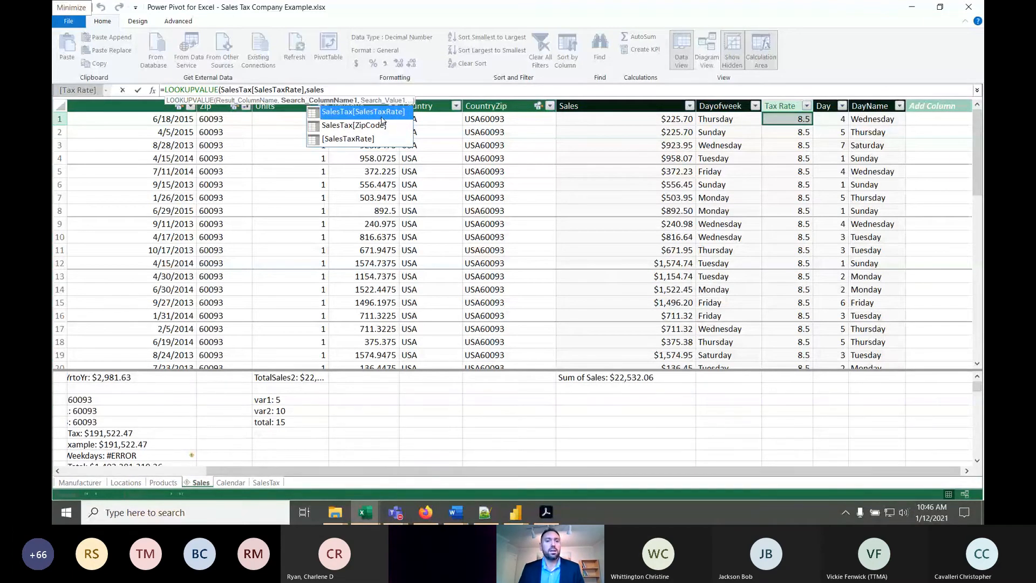
pyautogui.click(355, 87)
pyautogui.press('BackSpace')
pyautogui.press('BackSpace')
pyautogui.press('BackSpace')
pyautogui.press('BackSpace')
pyautogui.press('BackSpace')
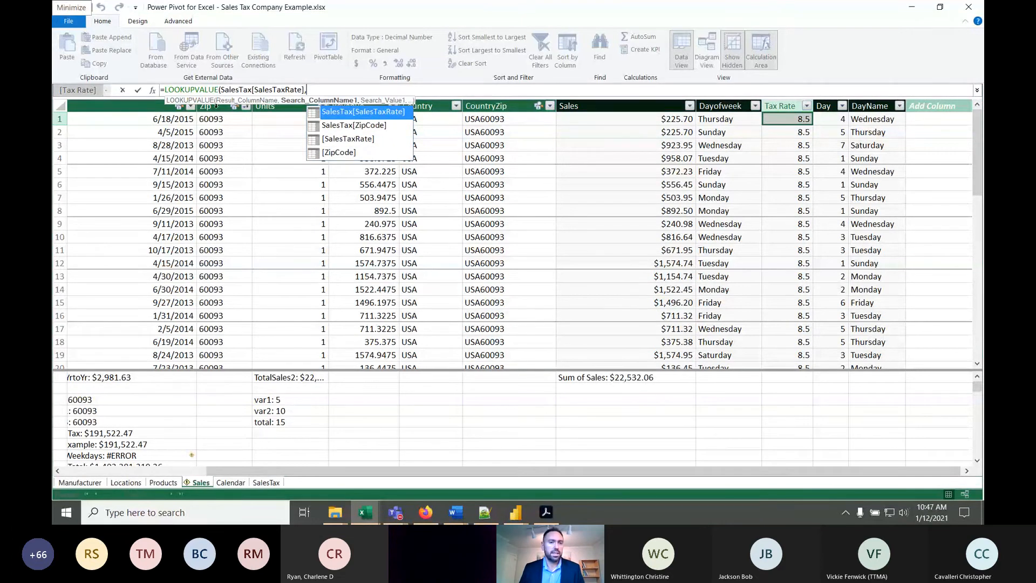
pyautogui.click(216, 106)
pyautogui.click(352, 89)
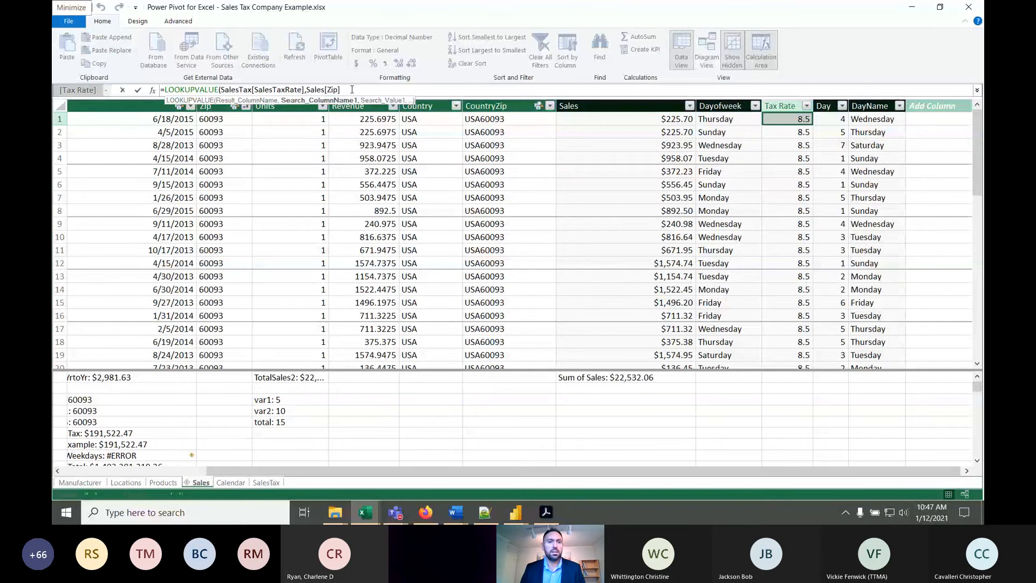
pyautogui.write(',')
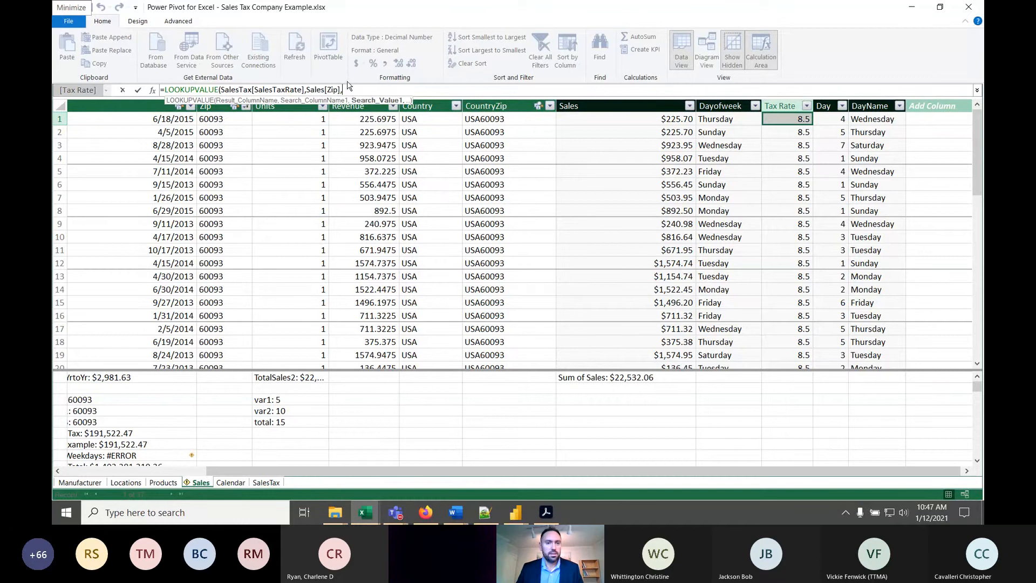
pyautogui.press('BackSpace')
pyautogui.press('BackSpace')
pyautogui.press('BackSpace')
pyautogui.press('BackSpace')
pyautogui.press('BackSpace')
pyautogui.press('BackSpace')
pyautogui.press('BackSpace')
pyautogui.press('BackSpace')
pyautogui.press('BackSpace')
pyautogui.press('BackSpace')
pyautogui.press('BackSpace')
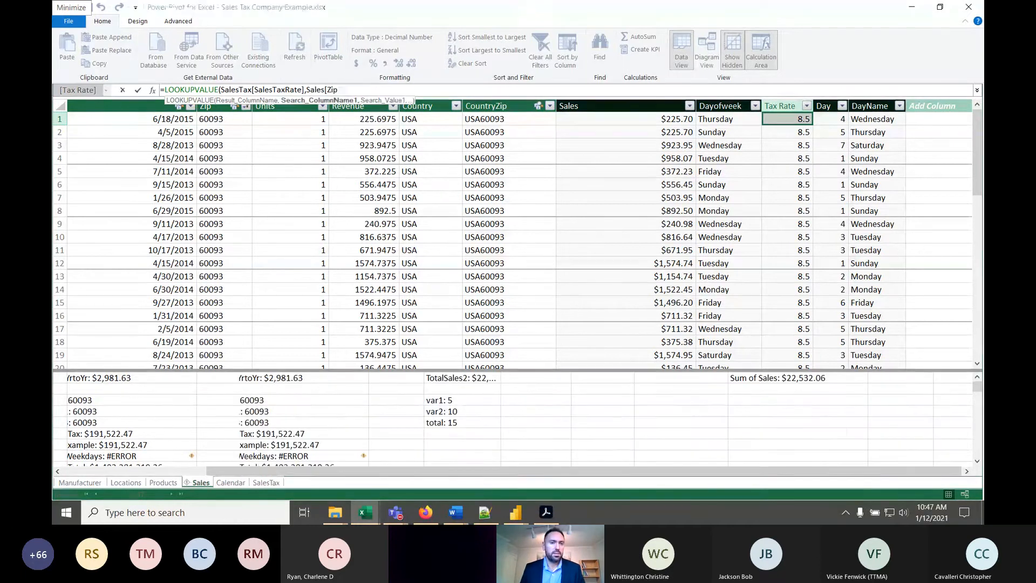
pyautogui.write('Sa')
pyautogui.press('BackSpace')
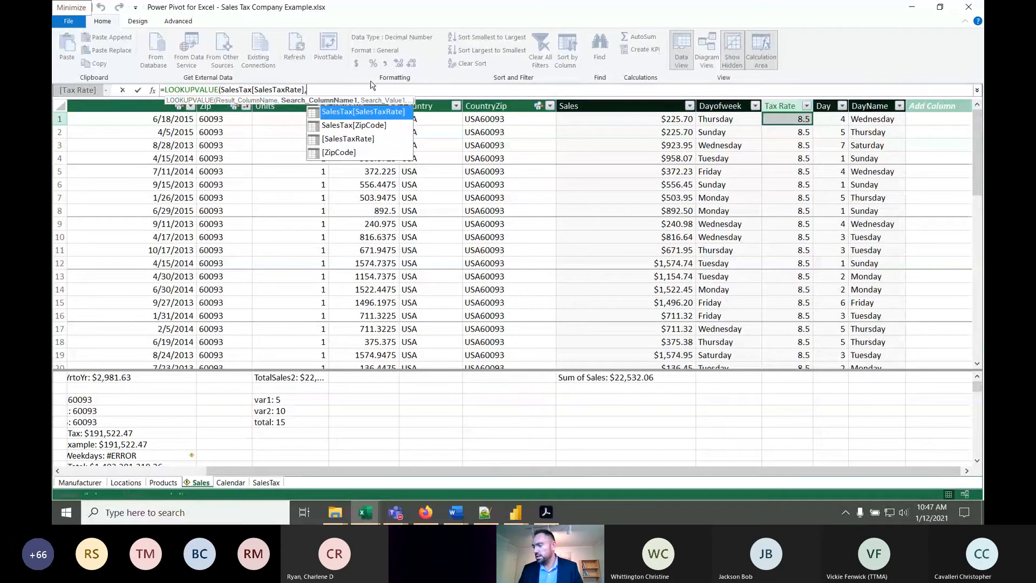
# - Add SalesTax[ZipCode] as the search column of the Tax Rate LOOKUPVALUE formula and return to the Sales table
pyautogui.click(267, 482)
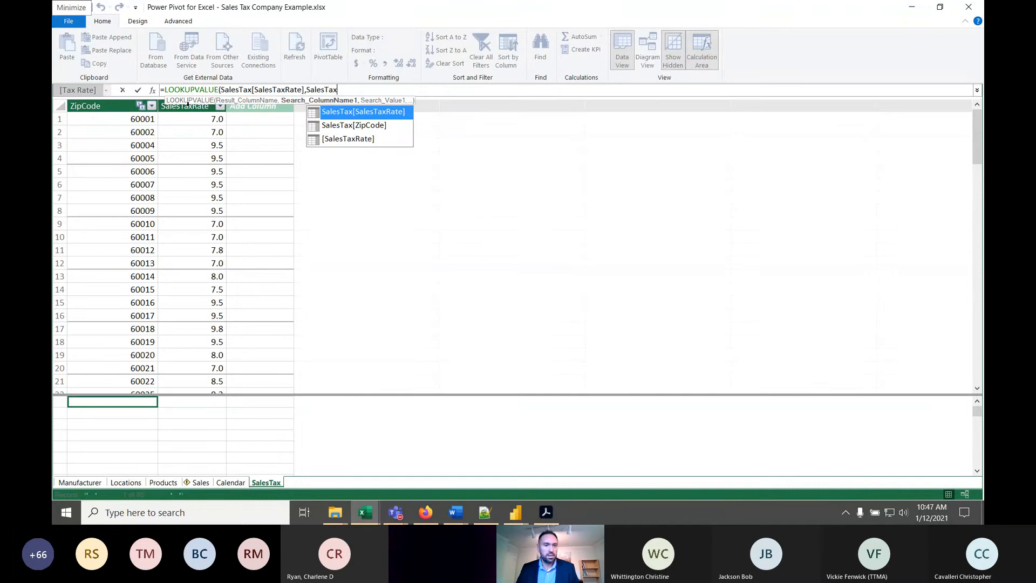
pyautogui.click(158, 105)
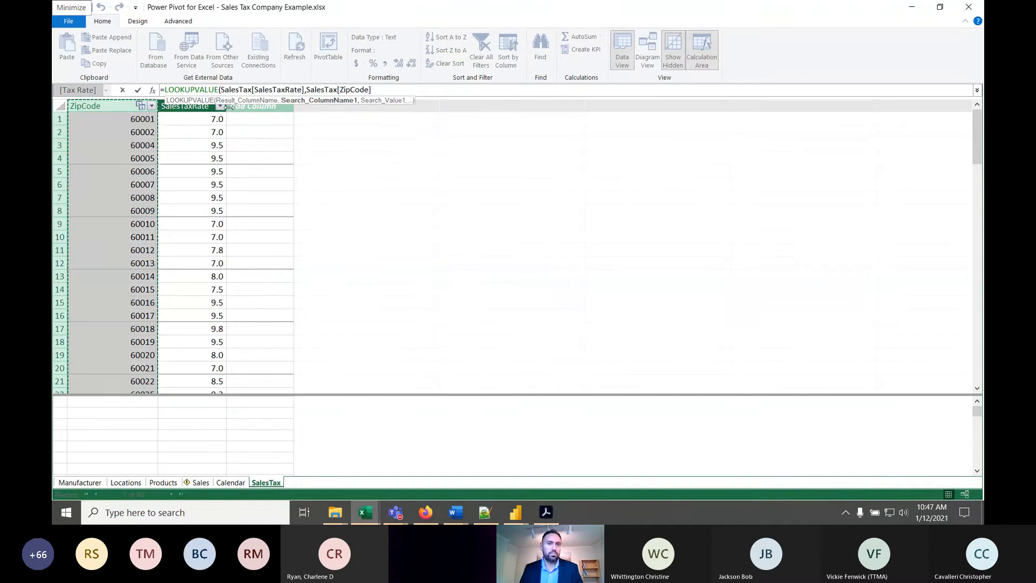
pyautogui.write(',')
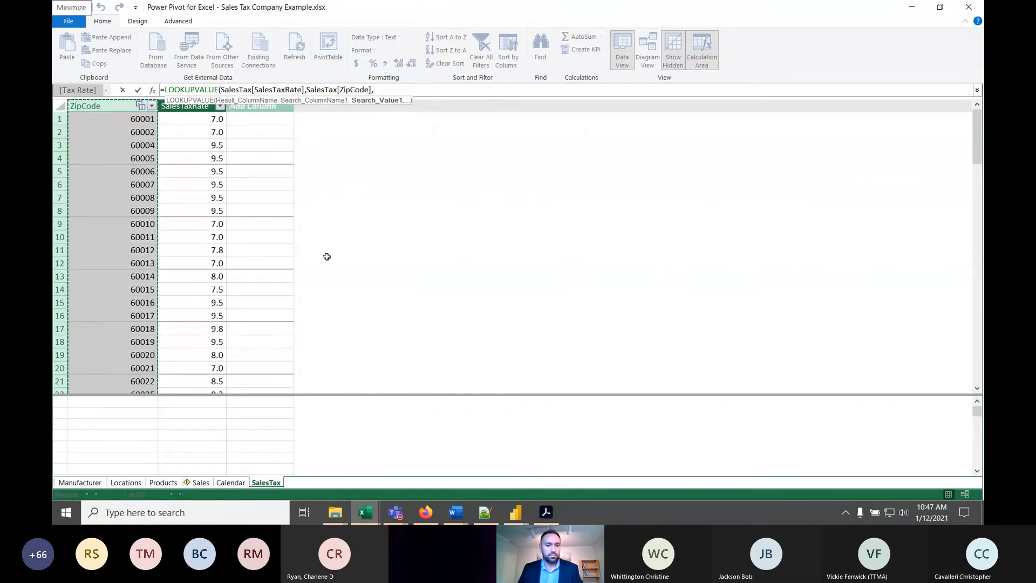
pyautogui.click(200, 482)
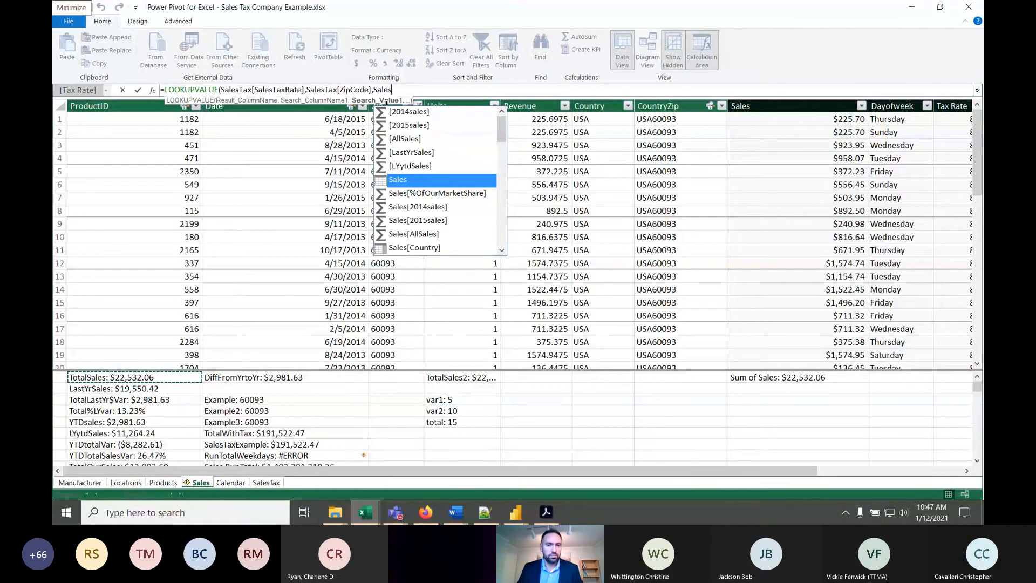
pyautogui.press('Return')
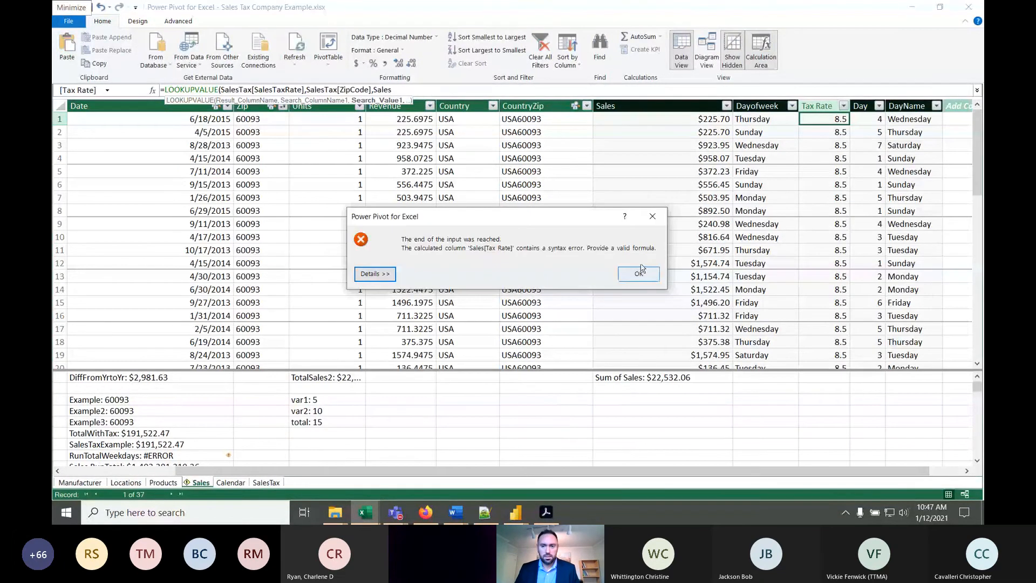
pyautogui.click(639, 274)
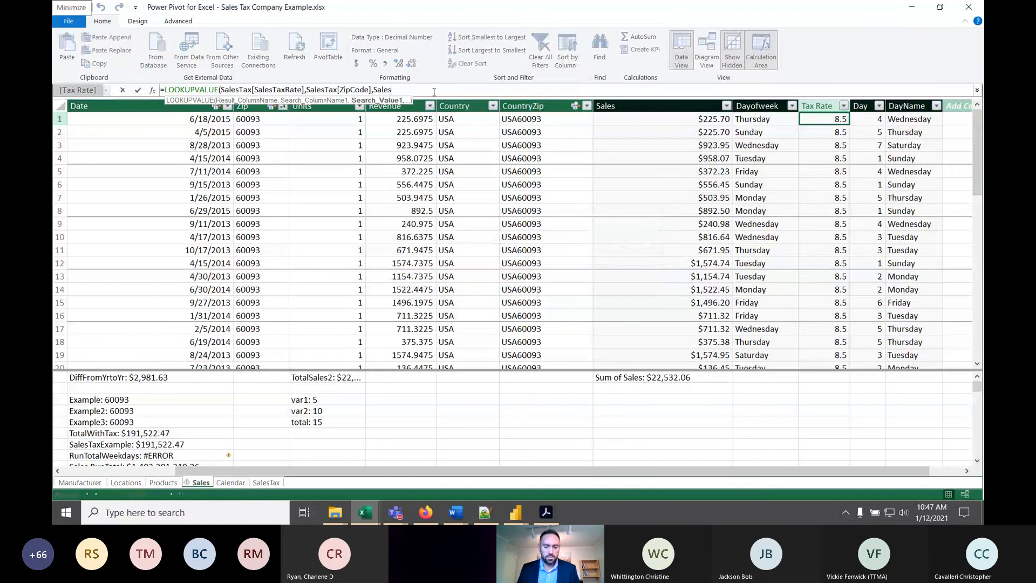
pyautogui.press('BackSpace')
pyautogui.press('BackSpace')
pyautogui.press('BackSpace')
pyautogui.press('BackSpace')
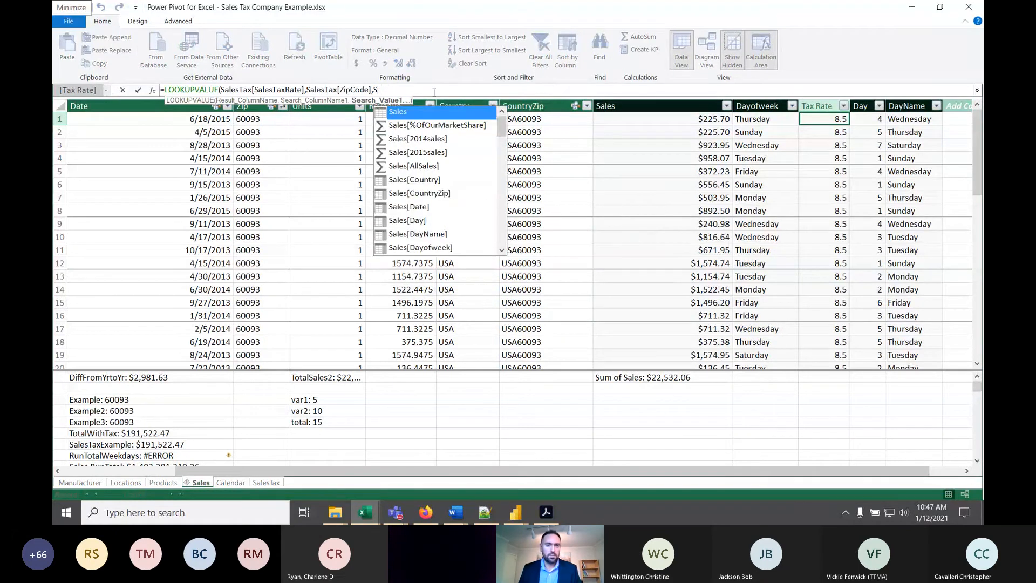
pyautogui.press('BackSpace')
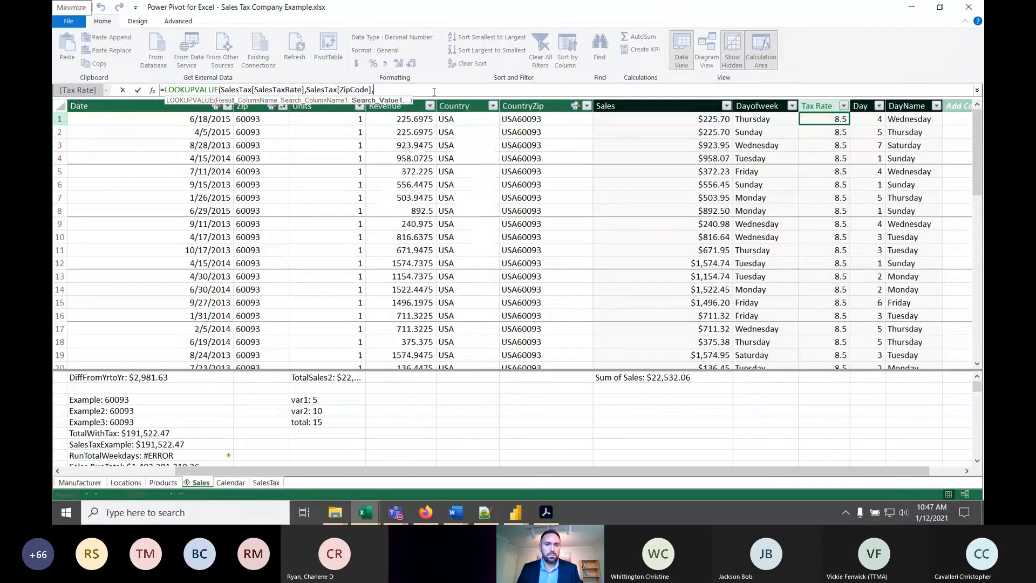
# - Add Sales[Zip] as the LOOKUPVALUE search value, close the parenthesis and commit the Tax Rate formula
pyautogui.click(257, 107)
pyautogui.click(257, 107)
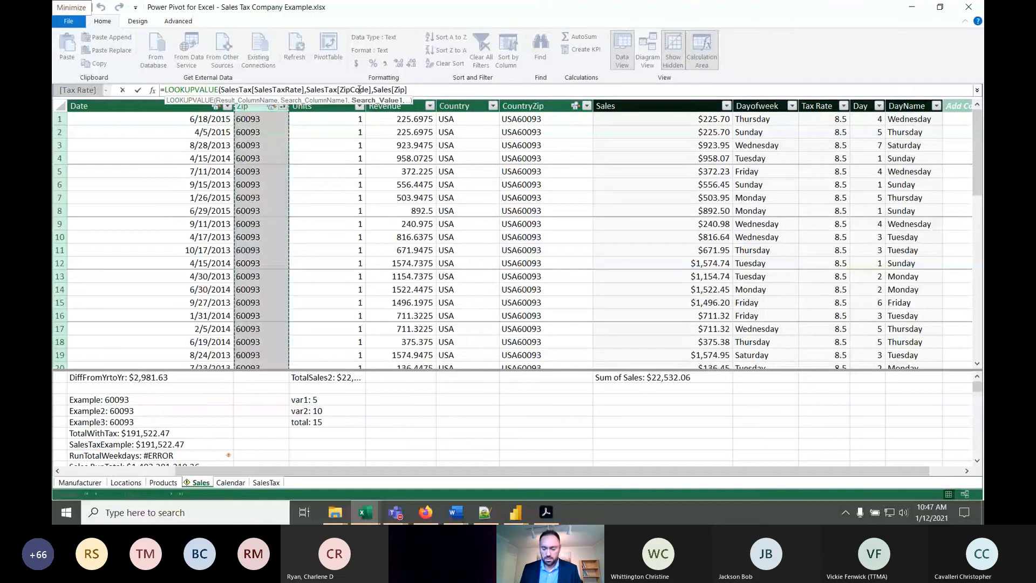
pyautogui.write(')')
pyautogui.press('Return')
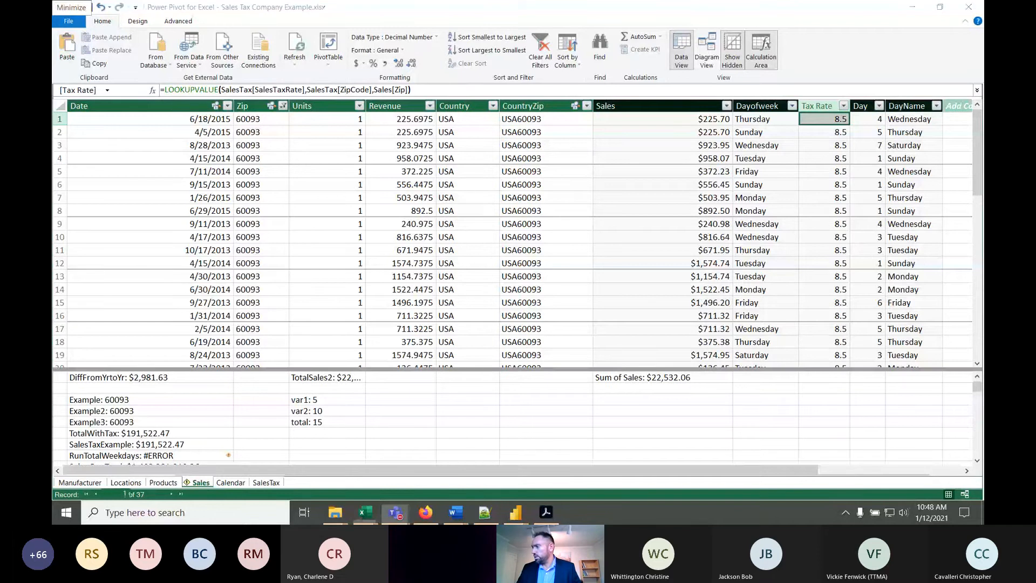
# - Examine the rebuilt Tax Rate formula's result column, search column and search value arguments, along with the first rows' tax rates
pyautogui.click(822, 159)
pyautogui.click(822, 133)
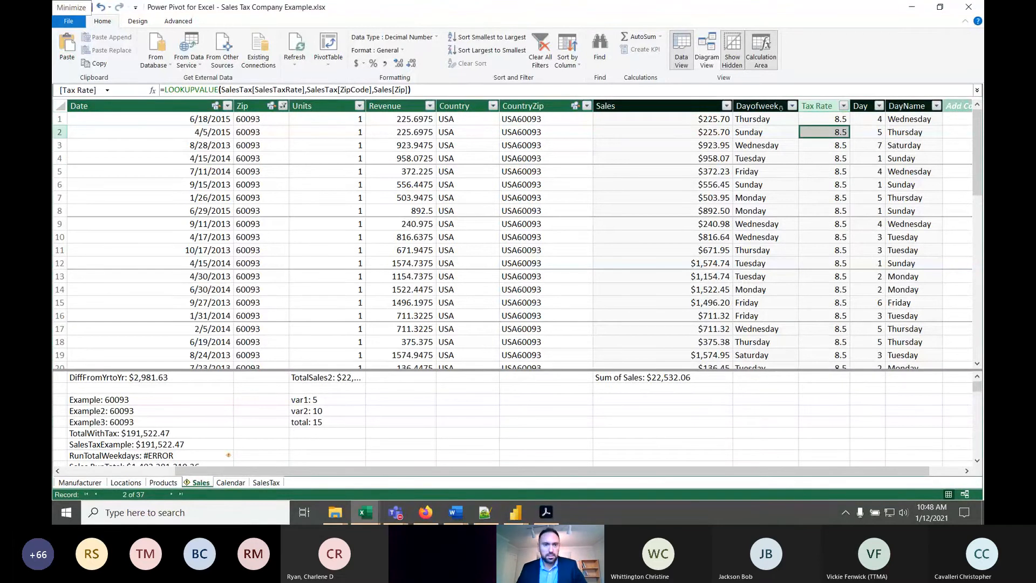
pyautogui.click(240, 90)
pyautogui.moveTo(304, 89); pyautogui.dragTo(223, 90)
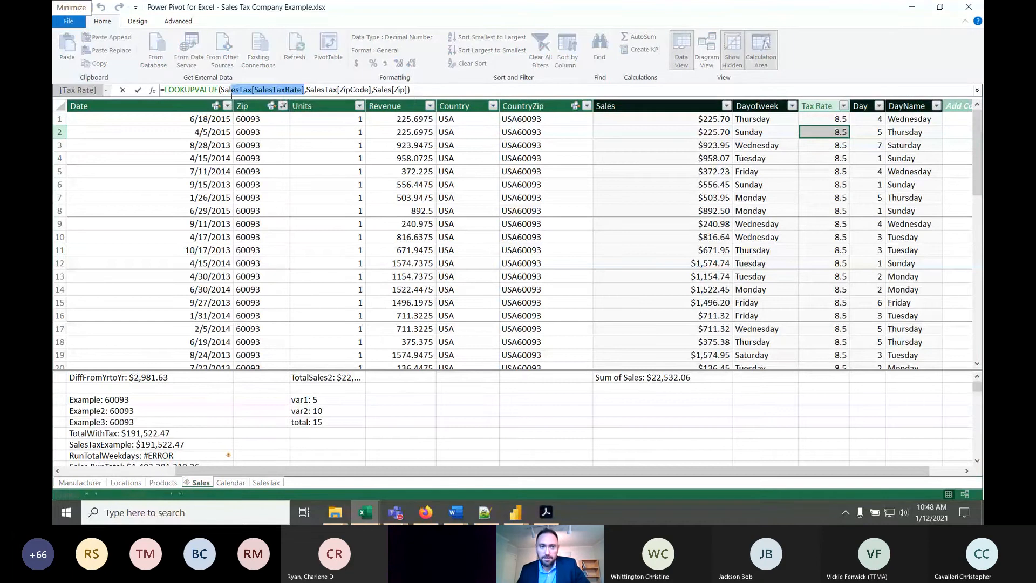
pyautogui.click(318, 90)
pyautogui.moveTo(338, 90); pyautogui.dragTo(310, 90)
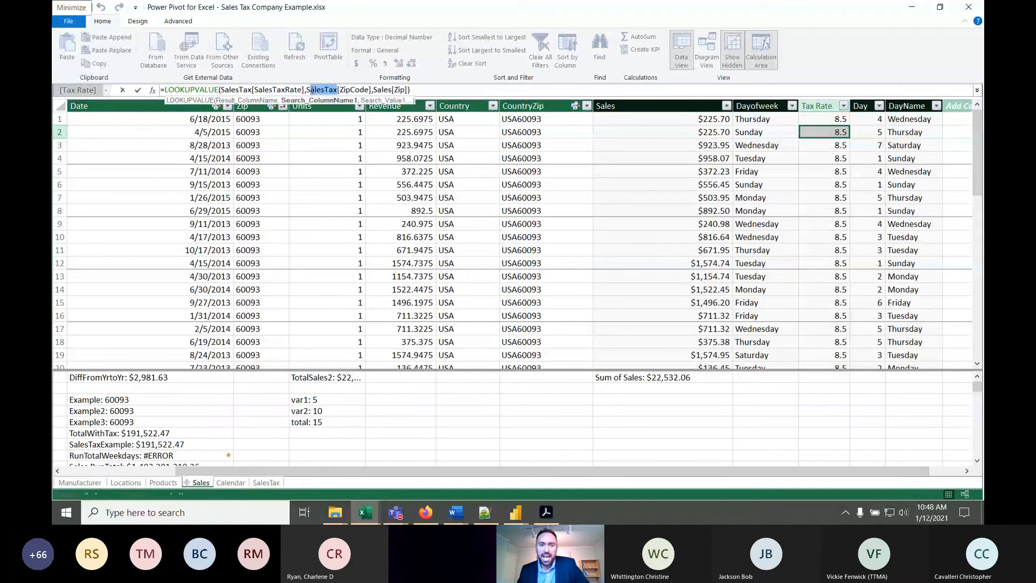
pyautogui.click(370, 89)
pyautogui.click(406, 90)
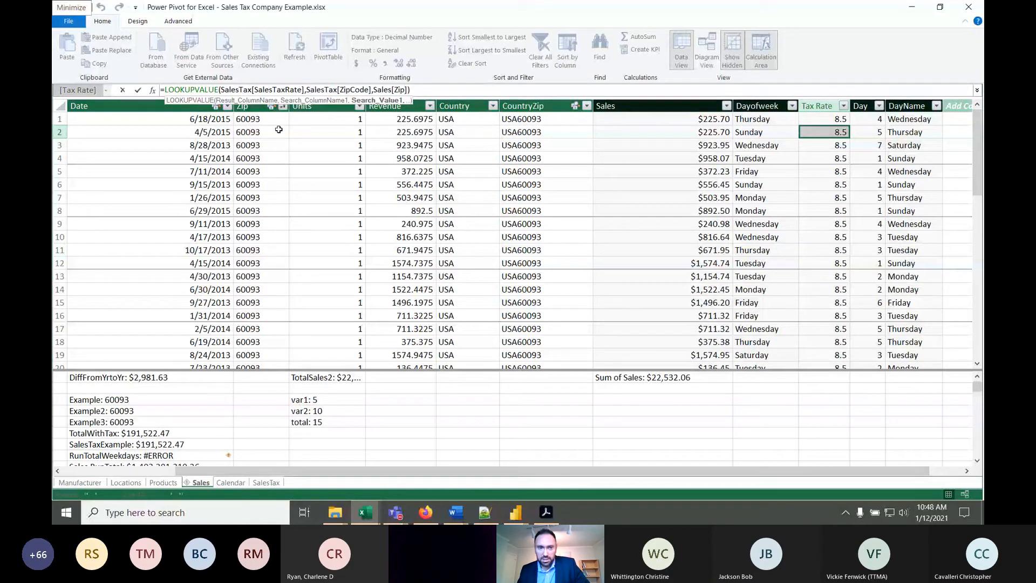
pyautogui.click(423, 89)
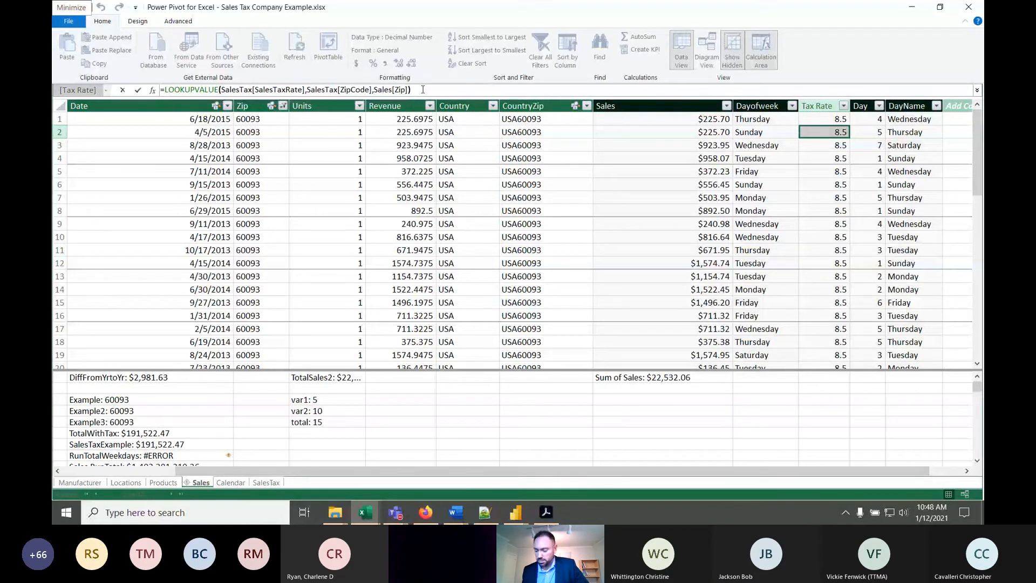
pyautogui.press('Return')
pyautogui.press('Down')
pyautogui.press('Down')
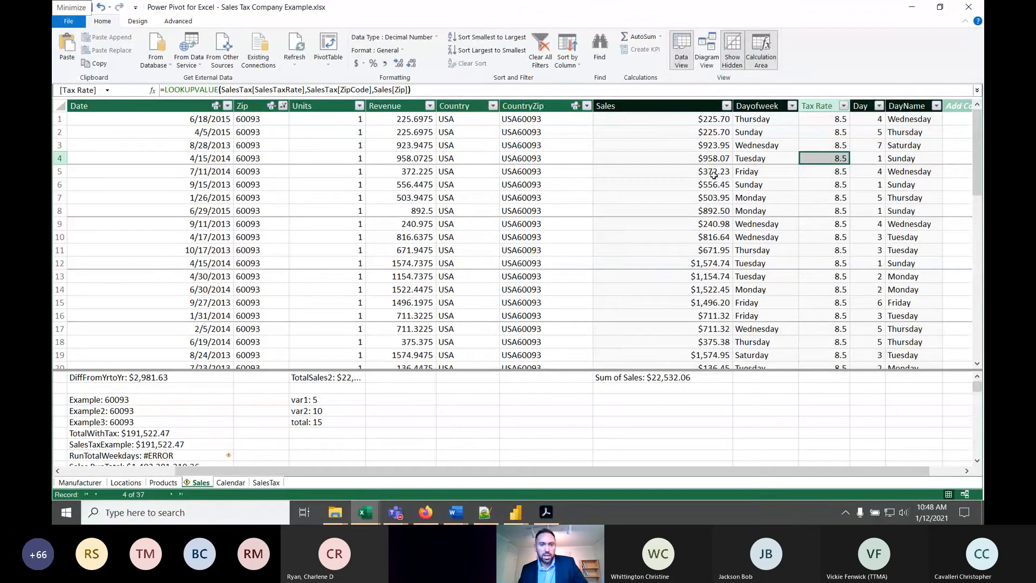
# - Expand the formula bar and select the empty calculation-area cell under Revenue, beside the var1 measure
pyautogui.click(419, 402)
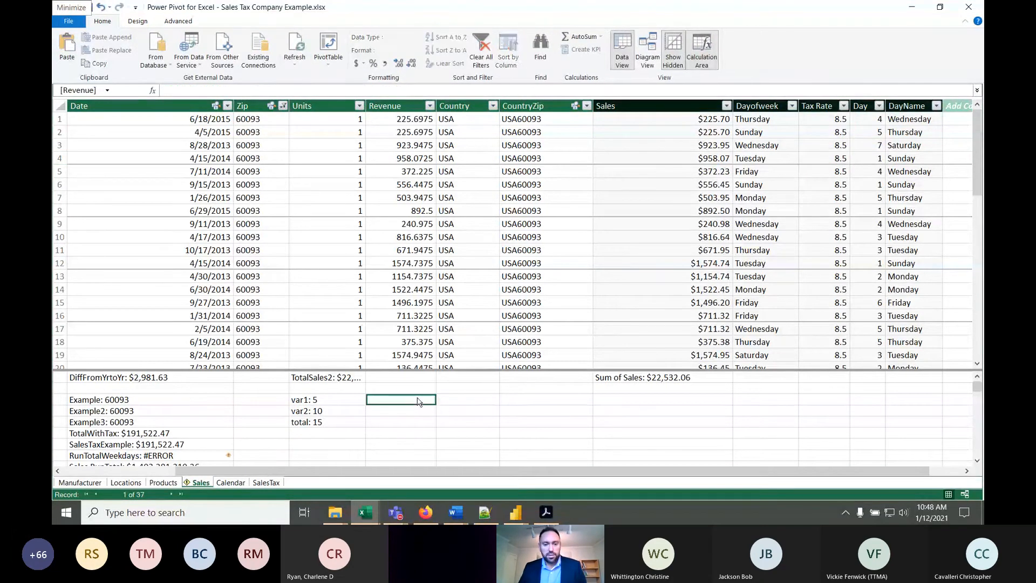
pyautogui.click(977, 91)
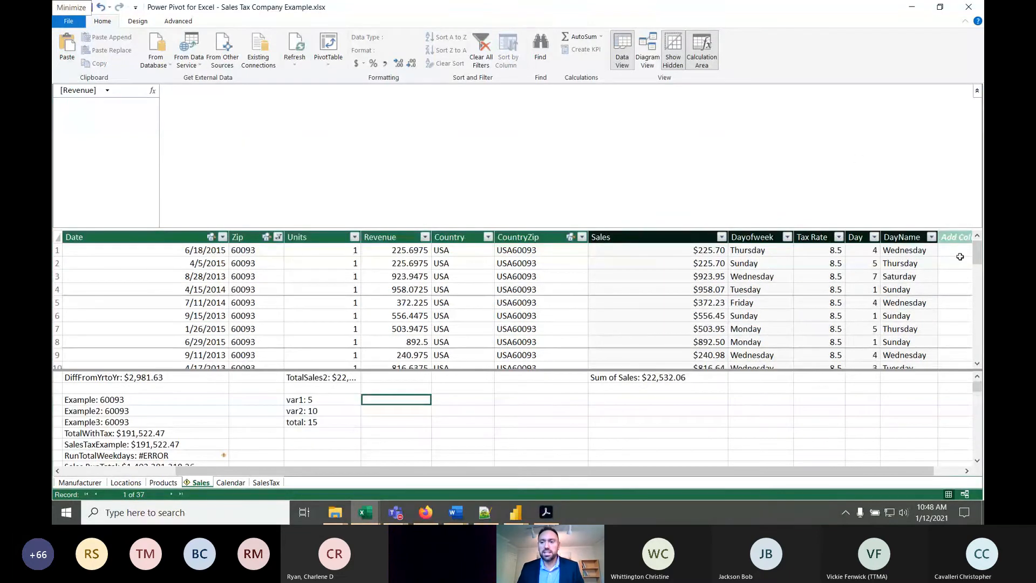
pyautogui.click(412, 422)
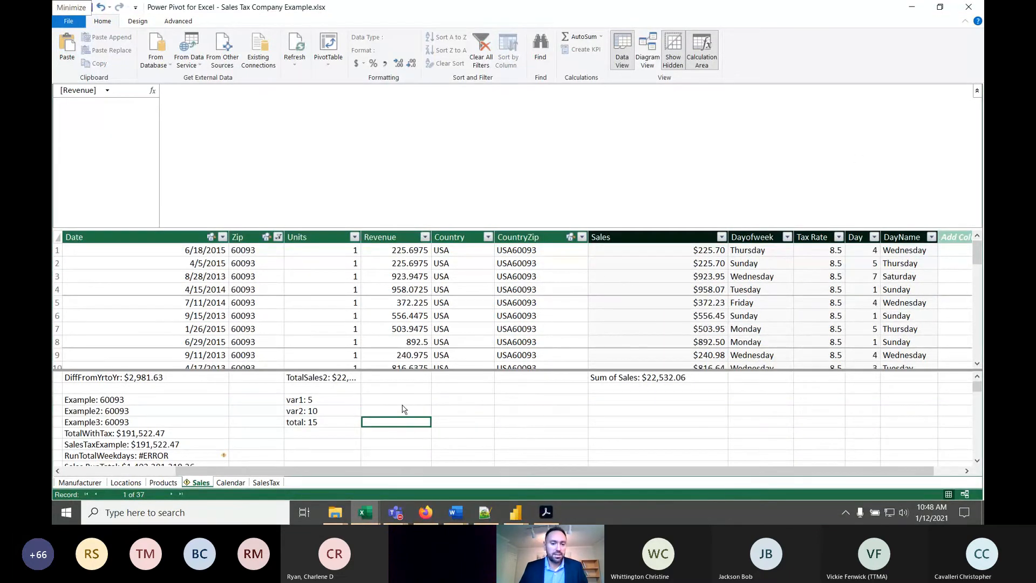
pyautogui.click(396, 404)
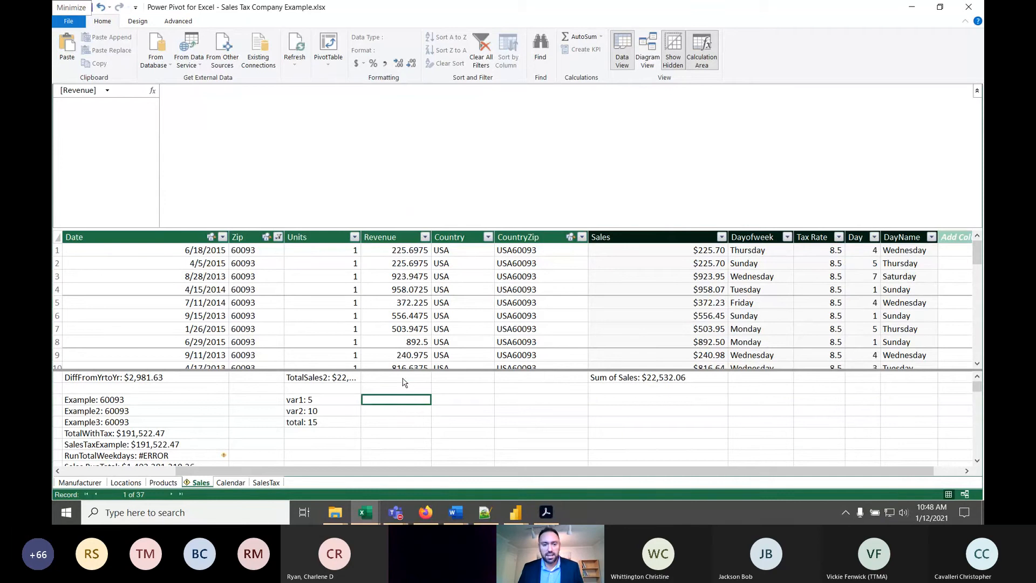
pyautogui.click(403, 378)
pyautogui.click(394, 399)
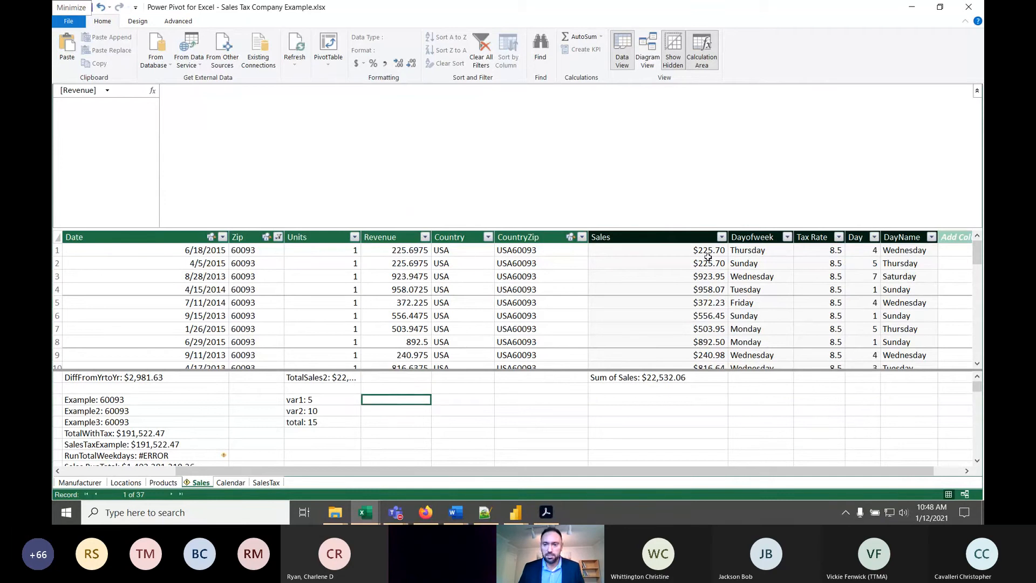
pyautogui.click(391, 411)
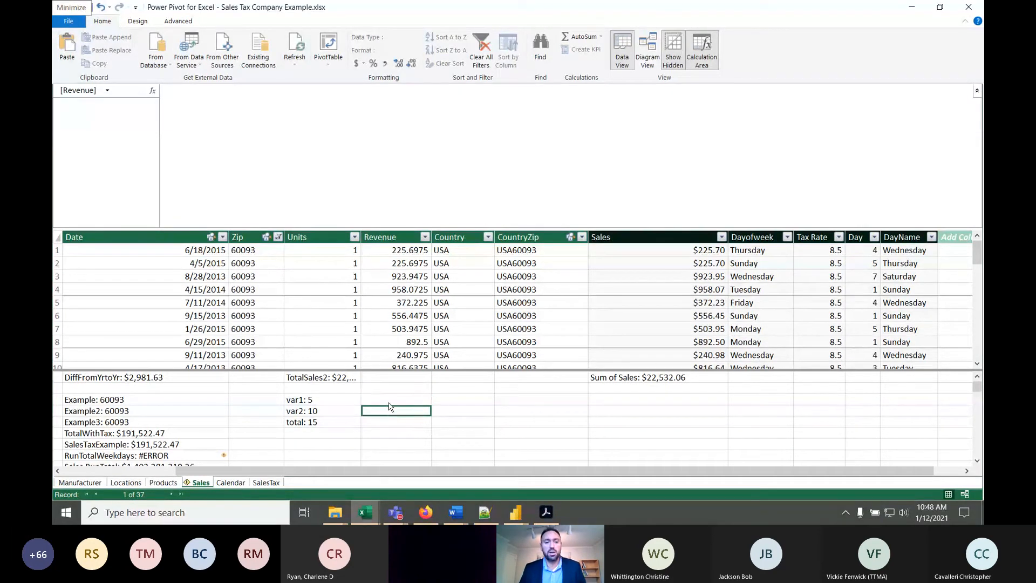
pyautogui.click(387, 401)
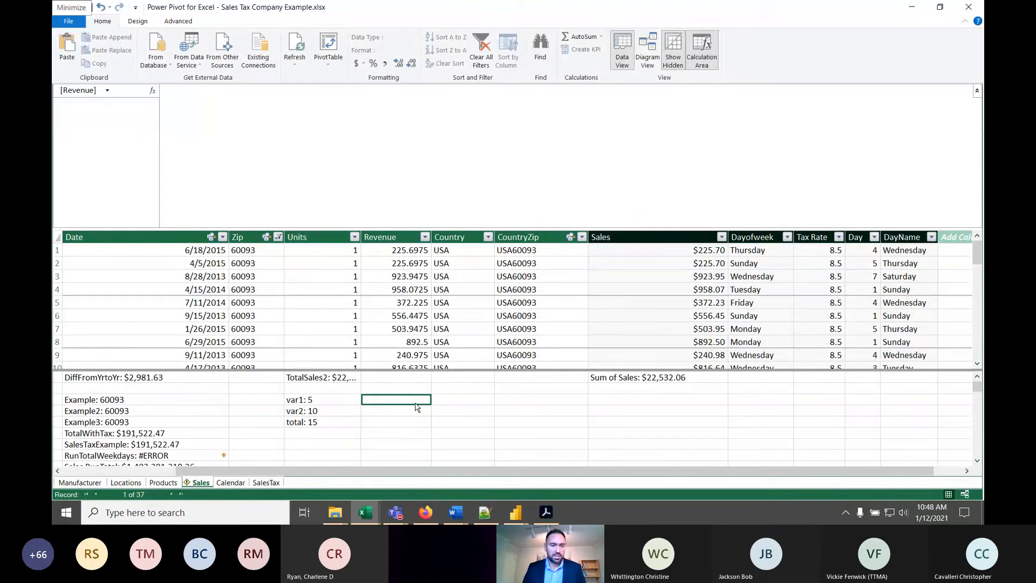
# - Write the measure formula AllSales:=sum(Sales[Revenue]) in the selected calculation-area cell under Revenue
pyautogui.write('All')
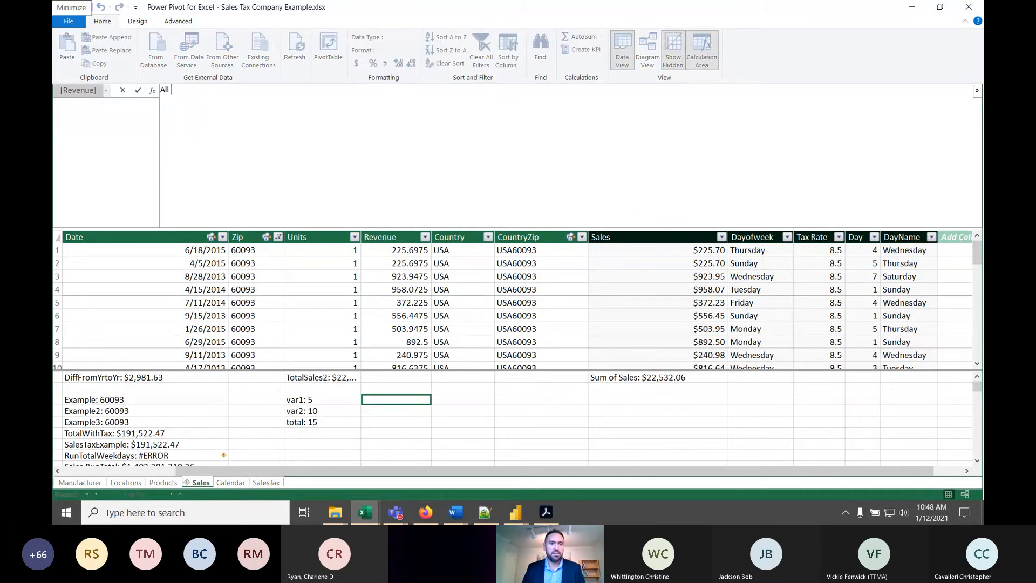
pyautogui.write('Sales:')
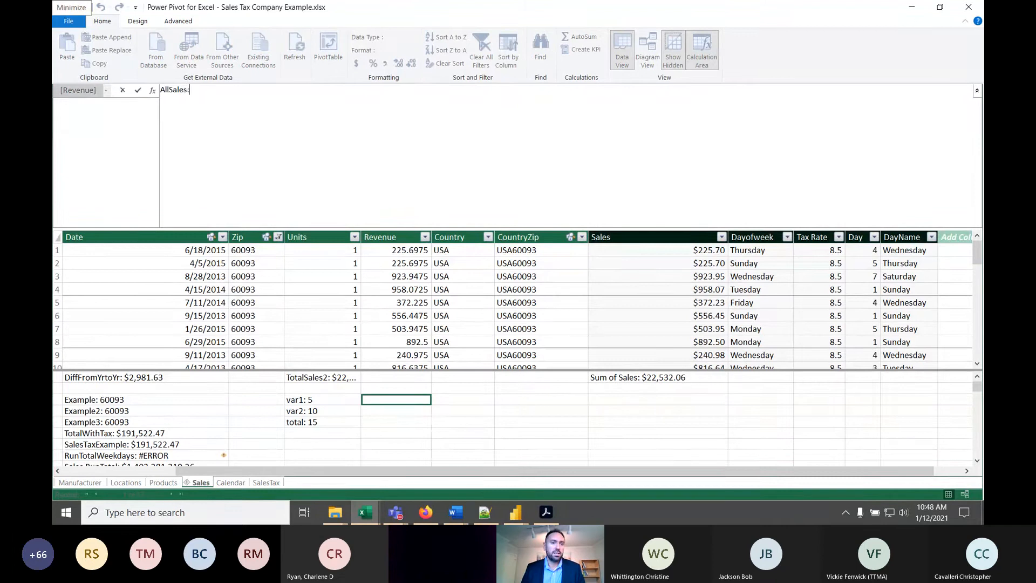
pyautogui.write('=')
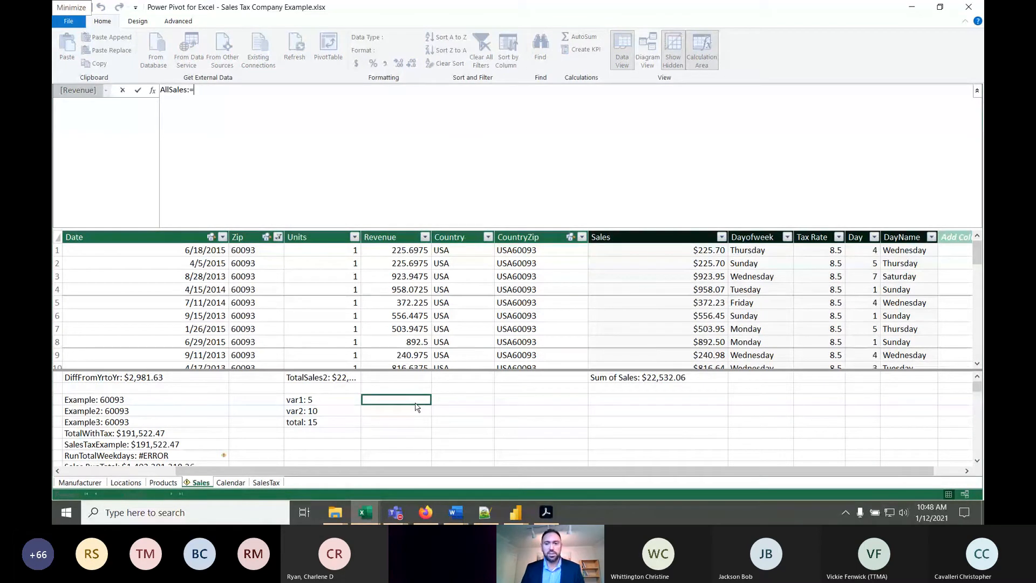
pyautogui.write('sum(')
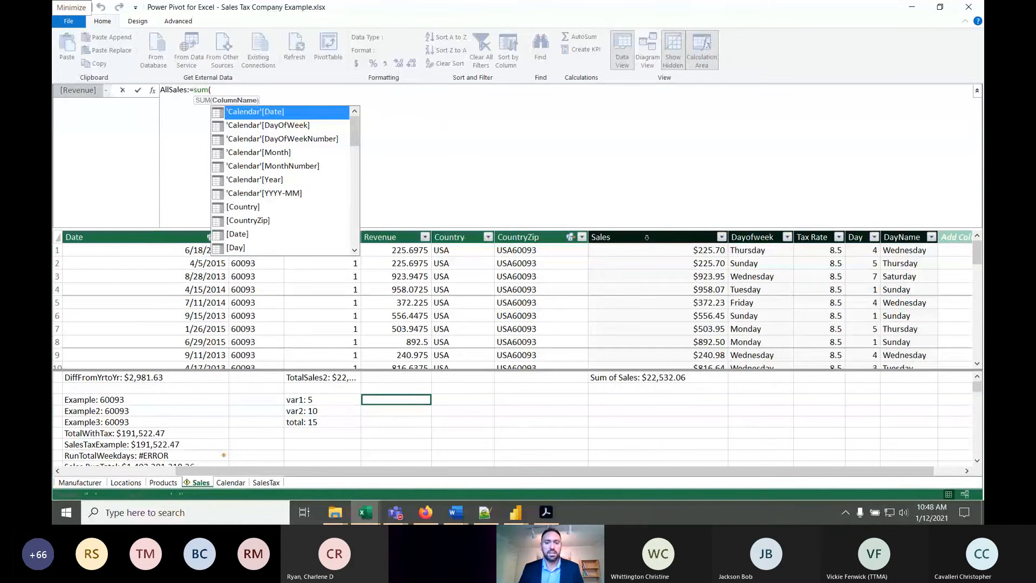
pyautogui.write('sales')
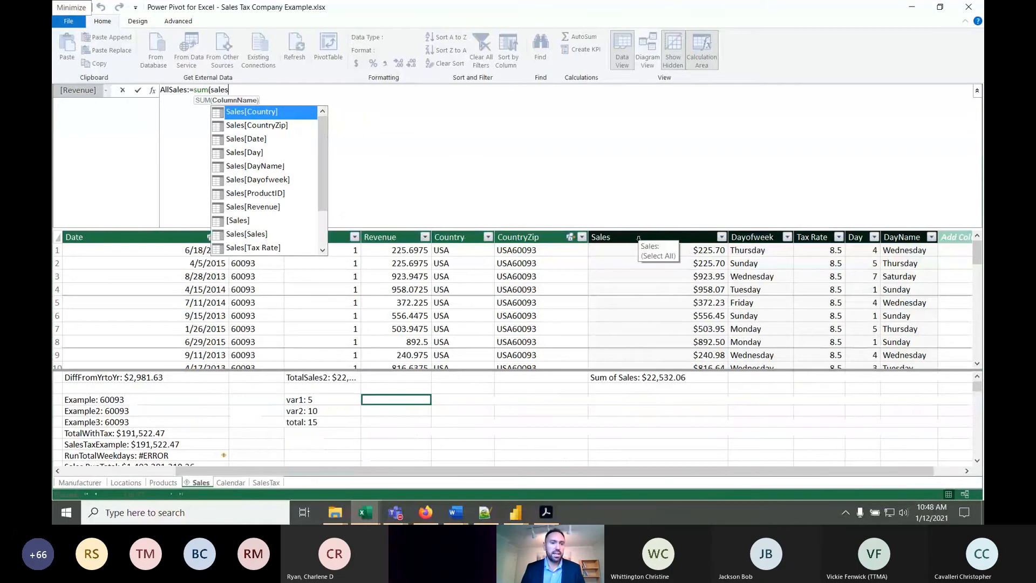
pyautogui.click(270, 210)
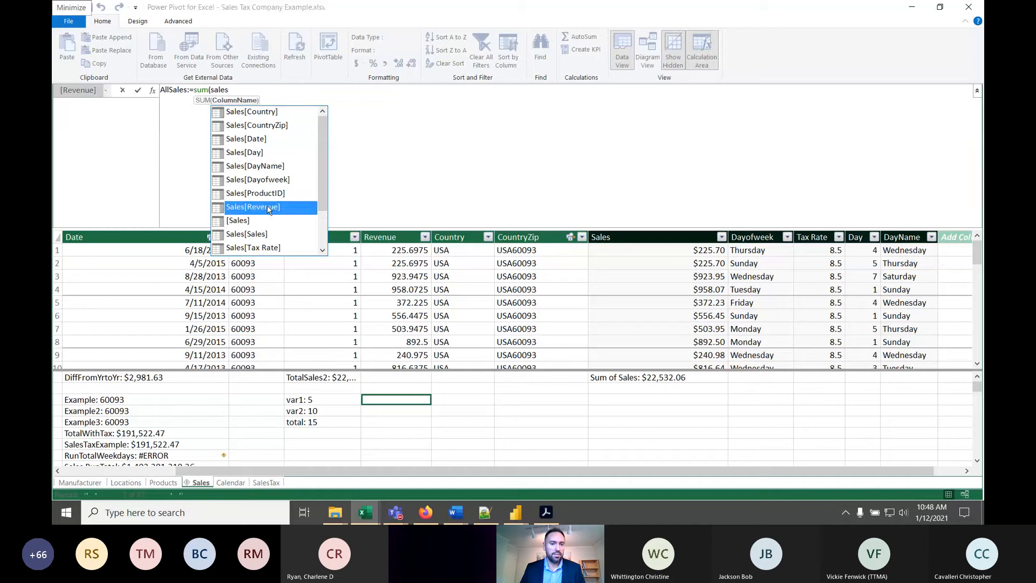
pyautogui.doubleClick(264, 208)
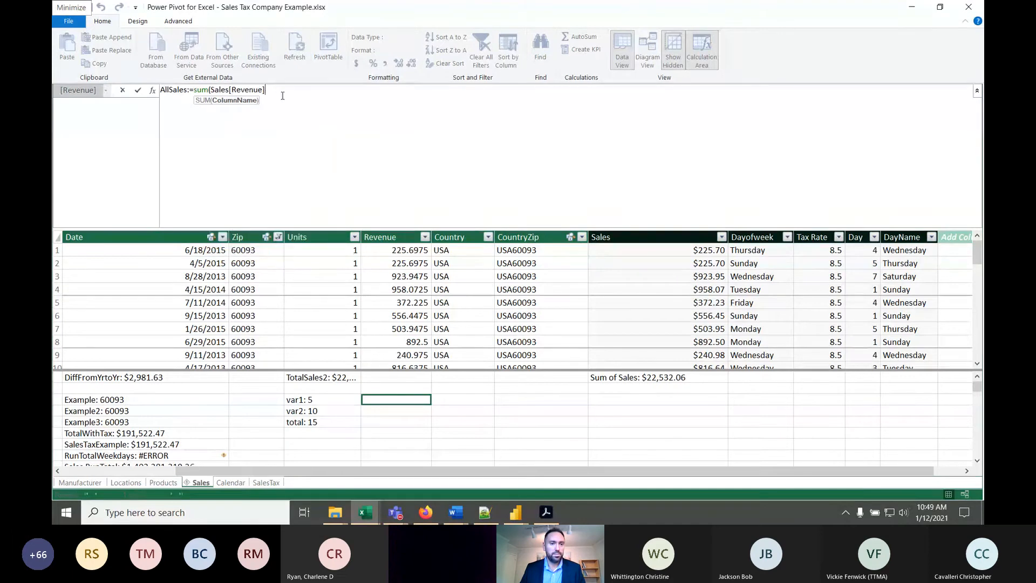
pyautogui.write(')')
# - Point out the Sales table and Revenue column references in the formula and try to commit the AllSales measure
pyautogui.click(212, 89)
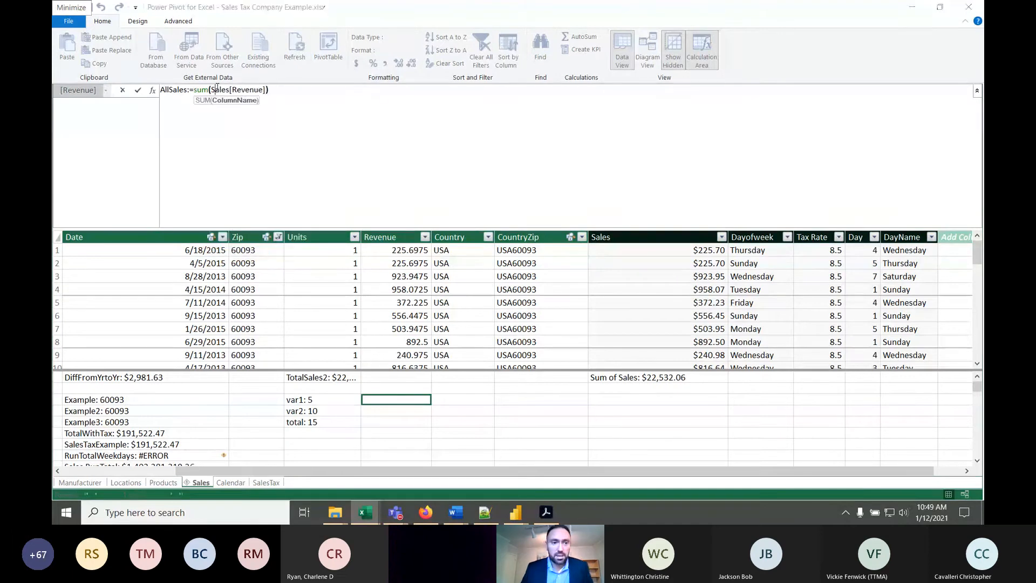
pyautogui.click(232, 90)
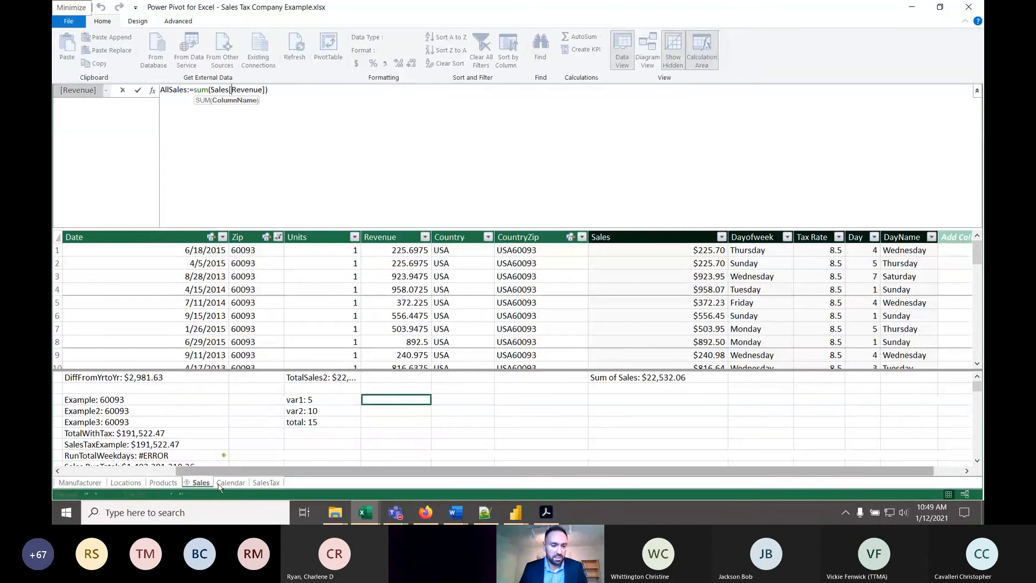
pyautogui.click(272, 91)
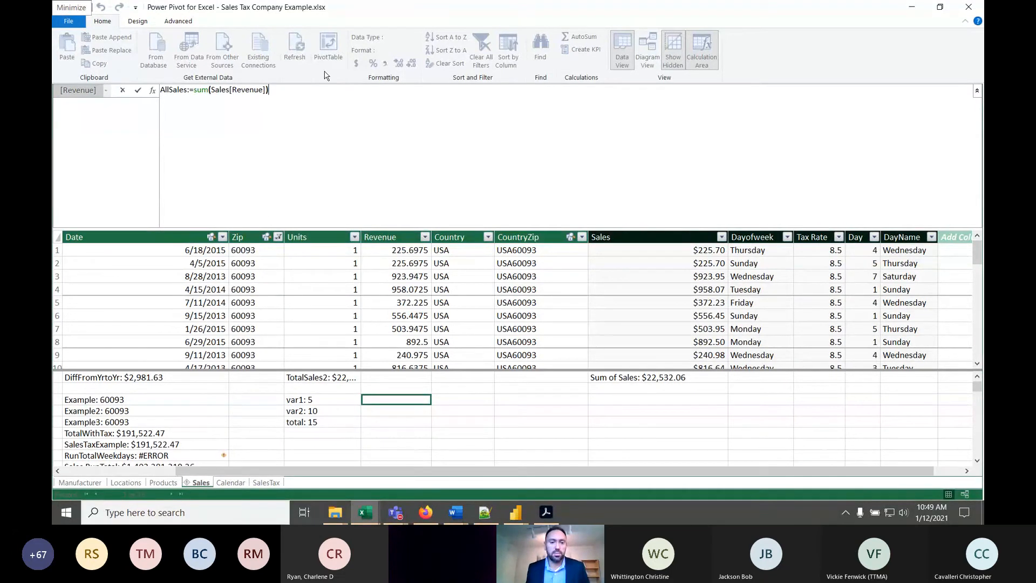
pyautogui.press('Return')
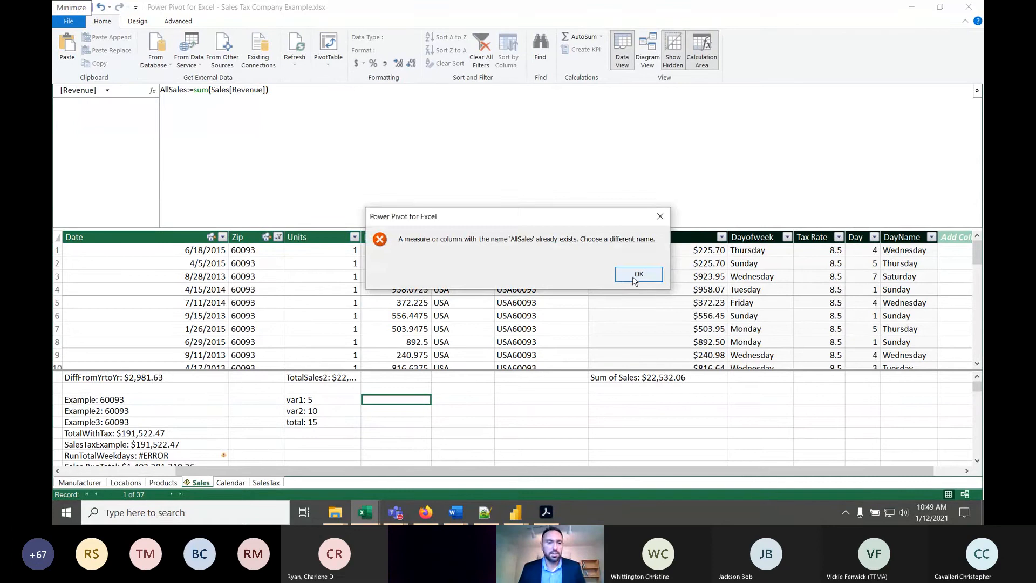
# - Dismiss the error message, rename the measure to AllSales2 and commit it
pyautogui.click(637, 274)
pyautogui.click(187, 91)
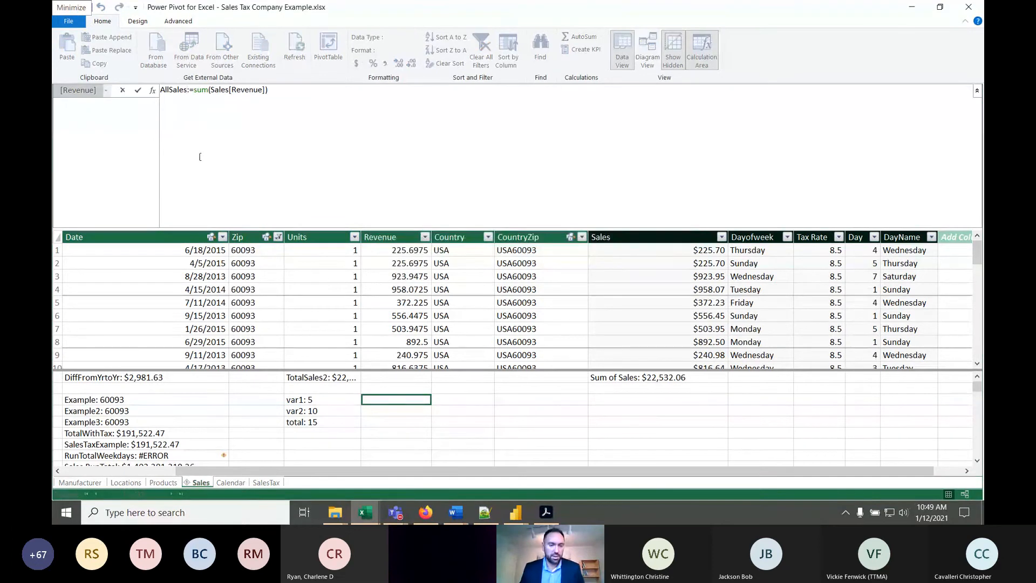
pyautogui.write('2')
pyautogui.press('Return')
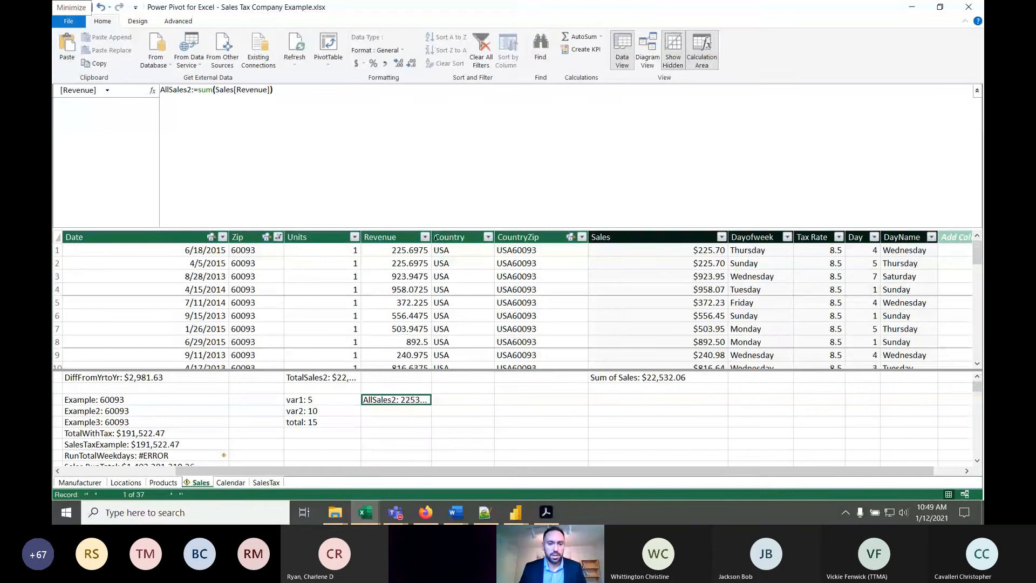
# - Widen the Revenue column to show the full measure value and clear the filter on the Zip column
pyautogui.moveTo(435, 238); pyautogui.dragTo(581, 248)
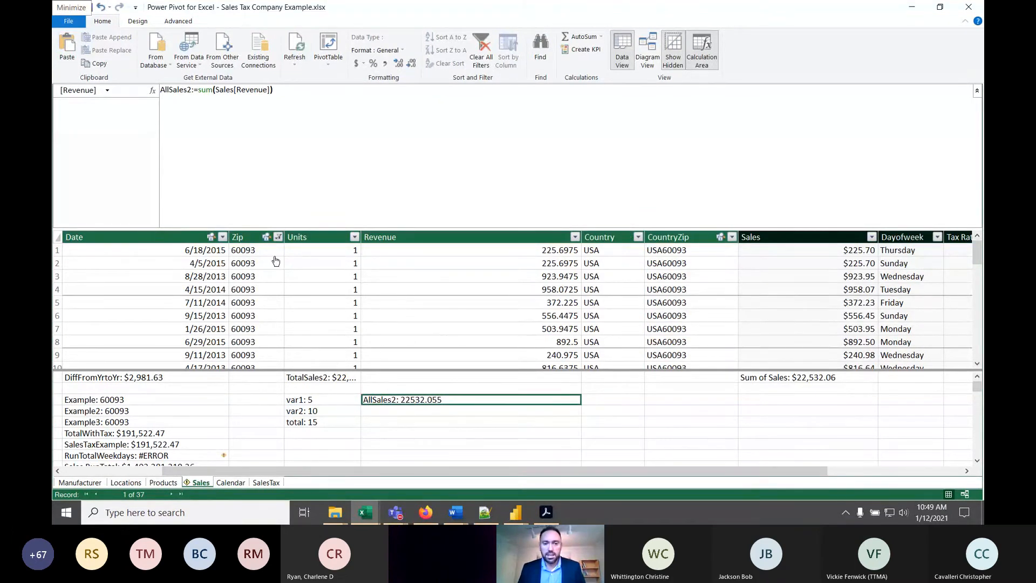
pyautogui.click(278, 237)
pyautogui.click(210, 296)
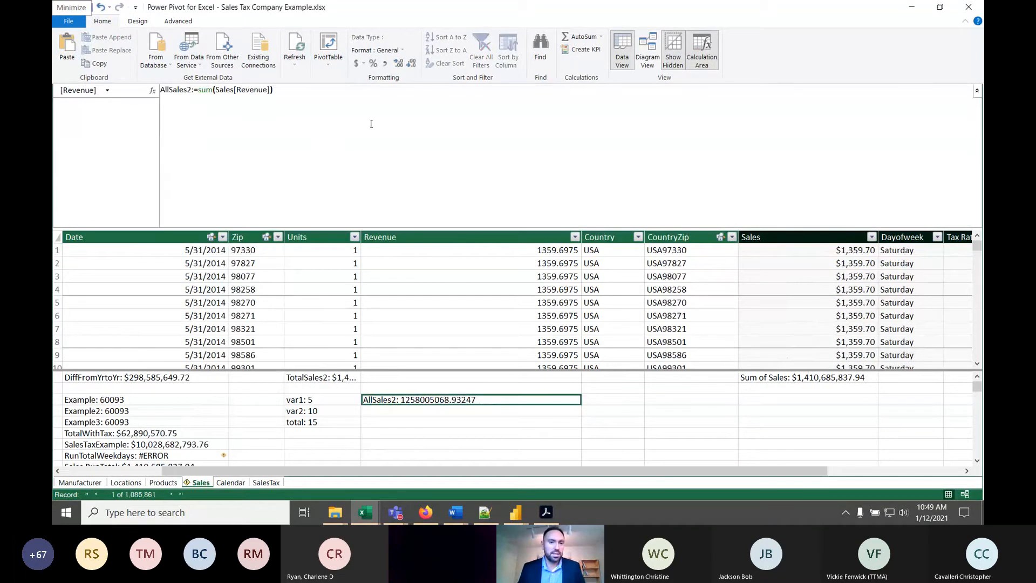
# - Format the AllSales2 measure as English (United States) currency and highlight its whole formula
pyautogui.click(363, 63)
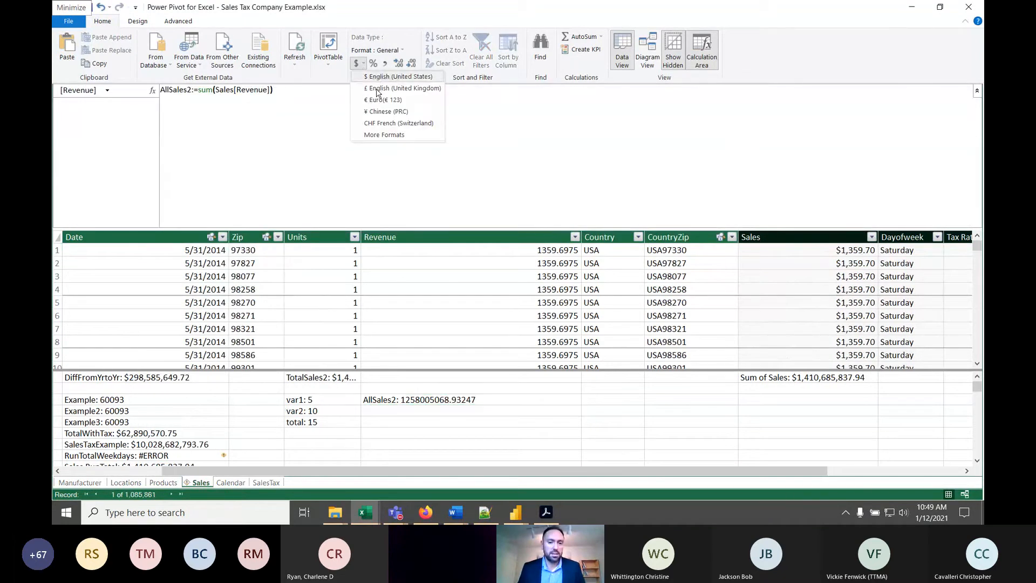
pyautogui.click(397, 411)
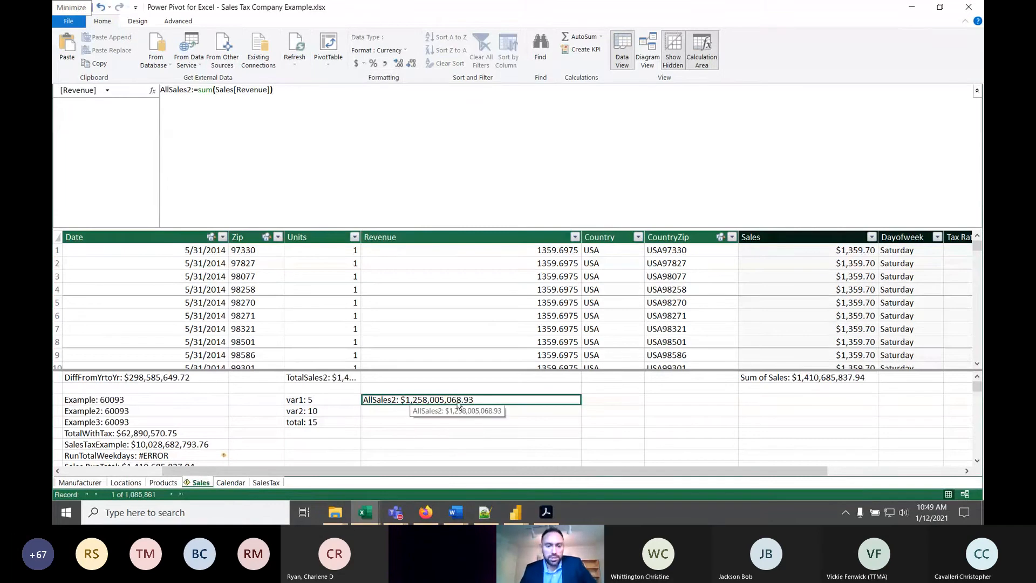
pyautogui.click(274, 90)
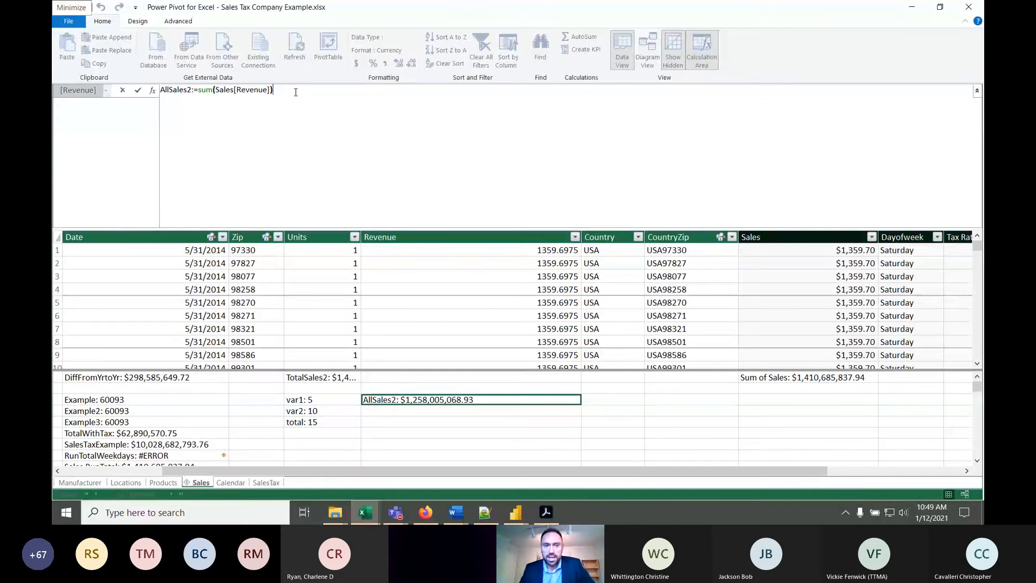
pyautogui.moveTo(296, 92); pyautogui.dragTo(108, 85)
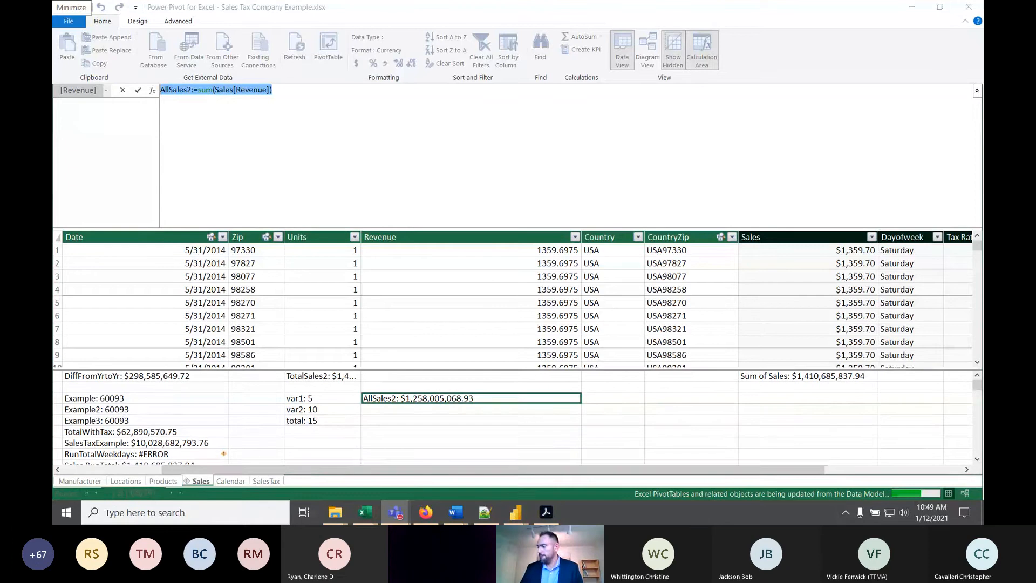
# - Begin a measure named VariableExample in the empty calculation-area cell under Country, beside AllSales2
pyautogui.click(610, 402)
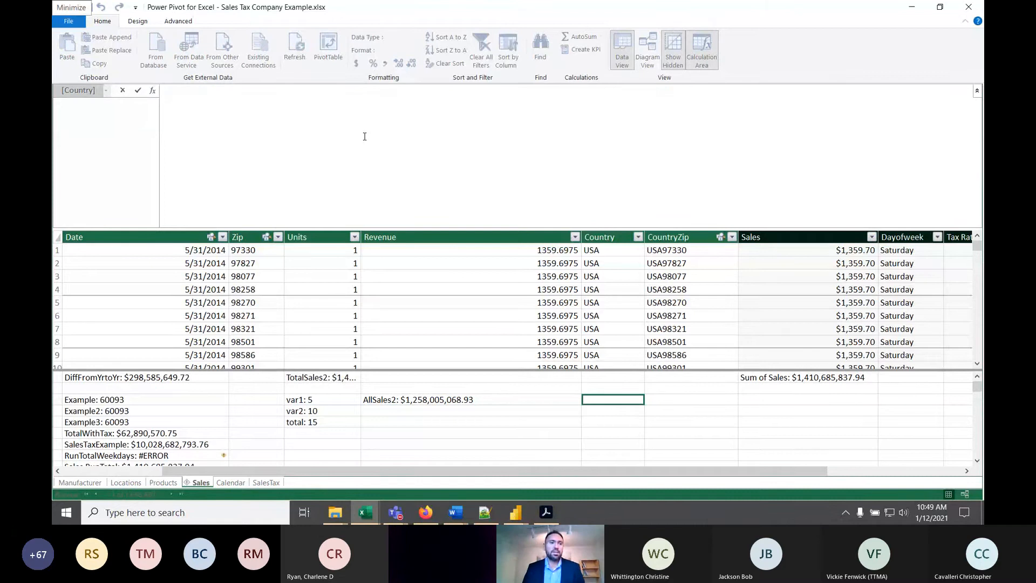
pyautogui.write('Variab')
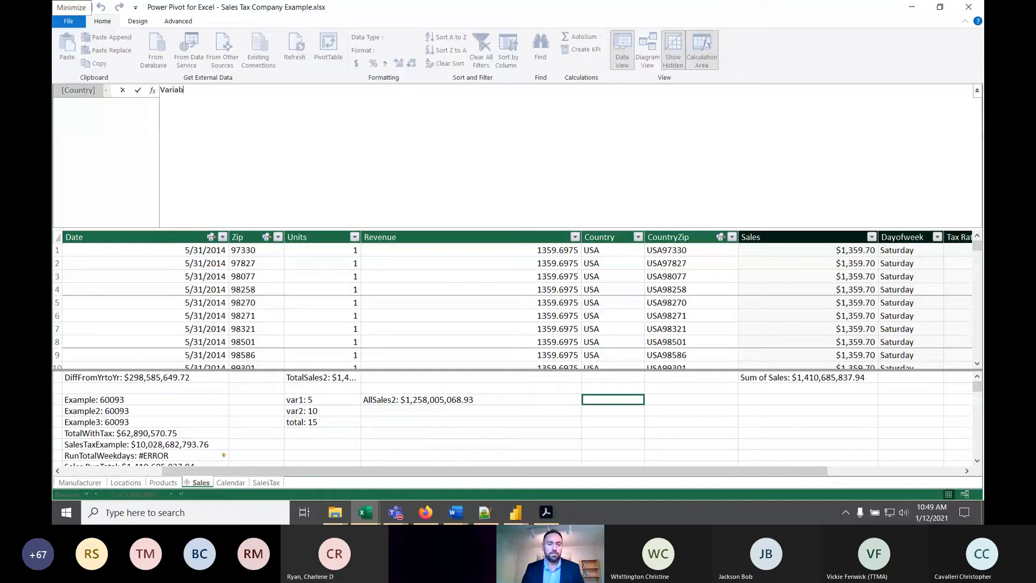
pyautogui.write('leExam')
pyautogui.write('ple:')
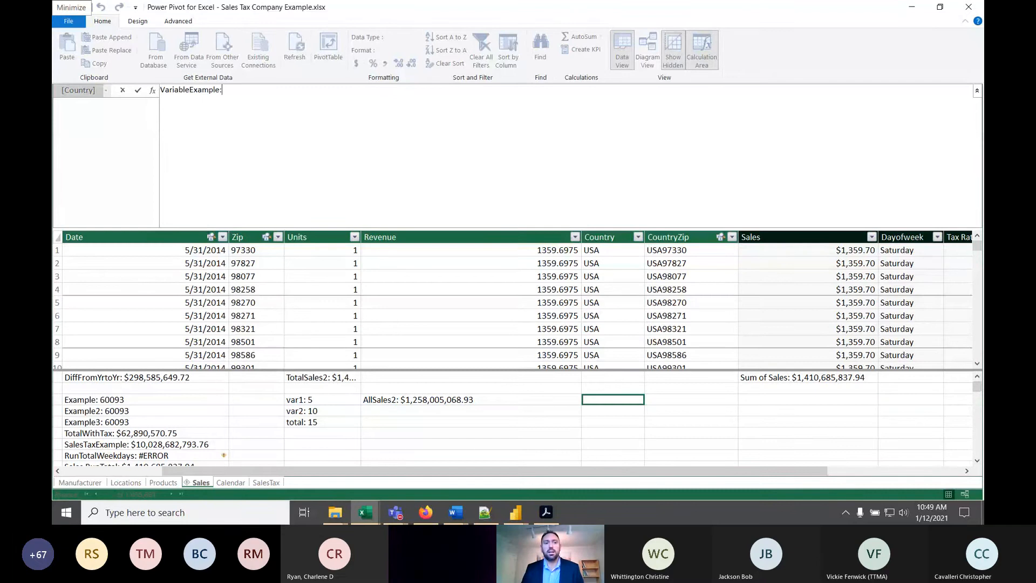
pyautogui.write('=')
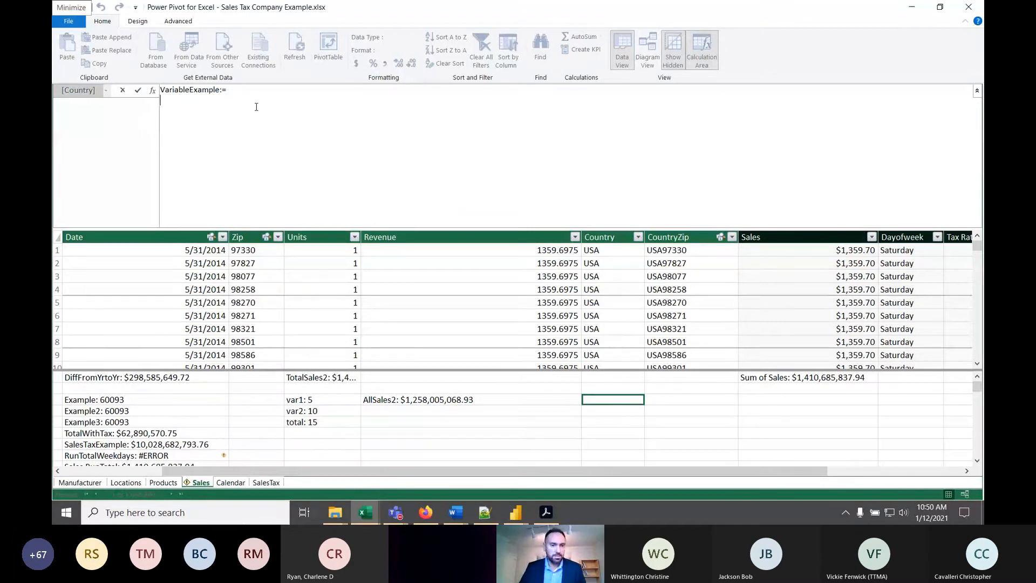
# - Declare the variables a = 5 and b = 7 on separate lines of the VariableExample formula
pyautogui.write('v')
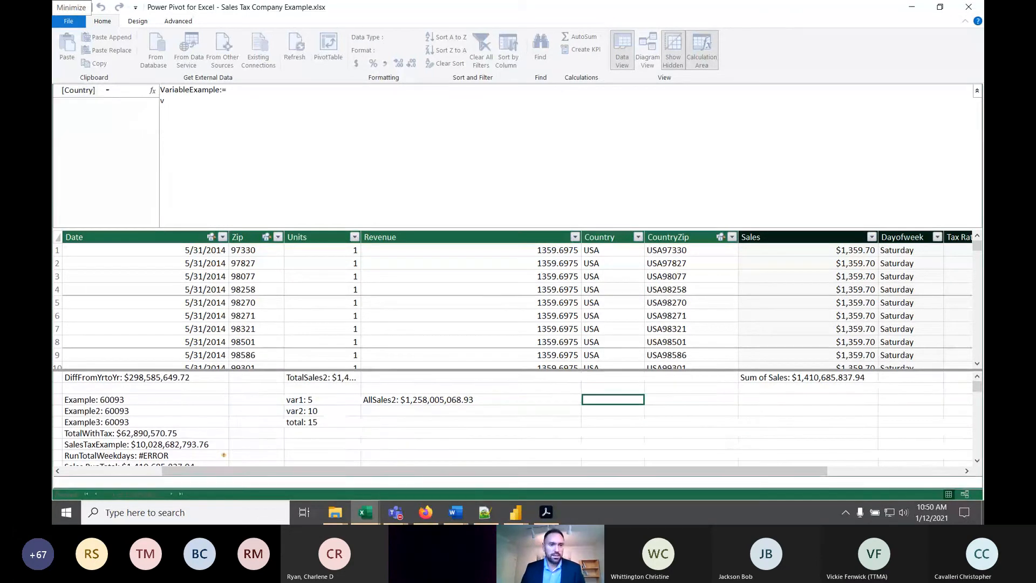
pyautogui.write('ar')
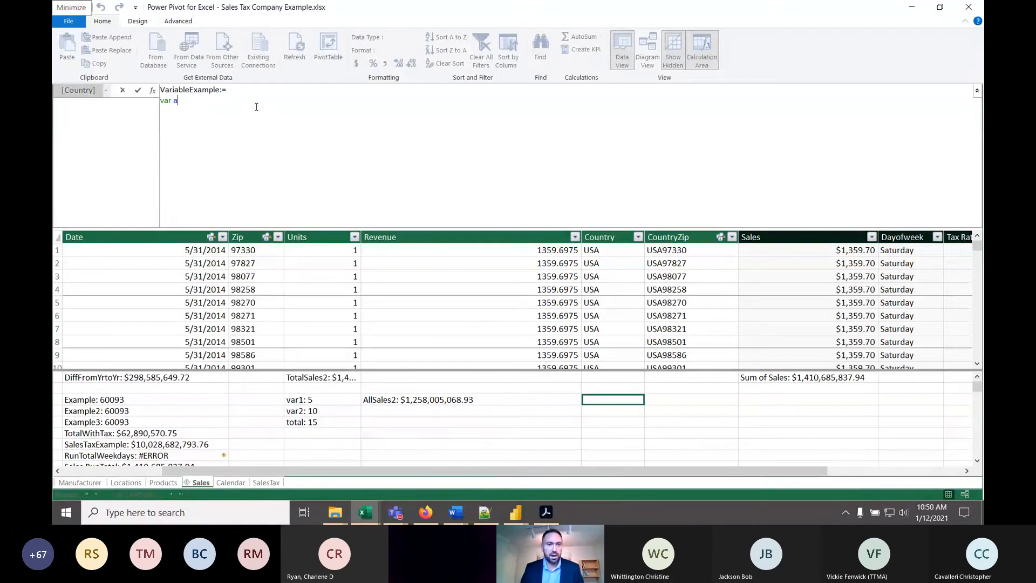
pyautogui.write(' a ')
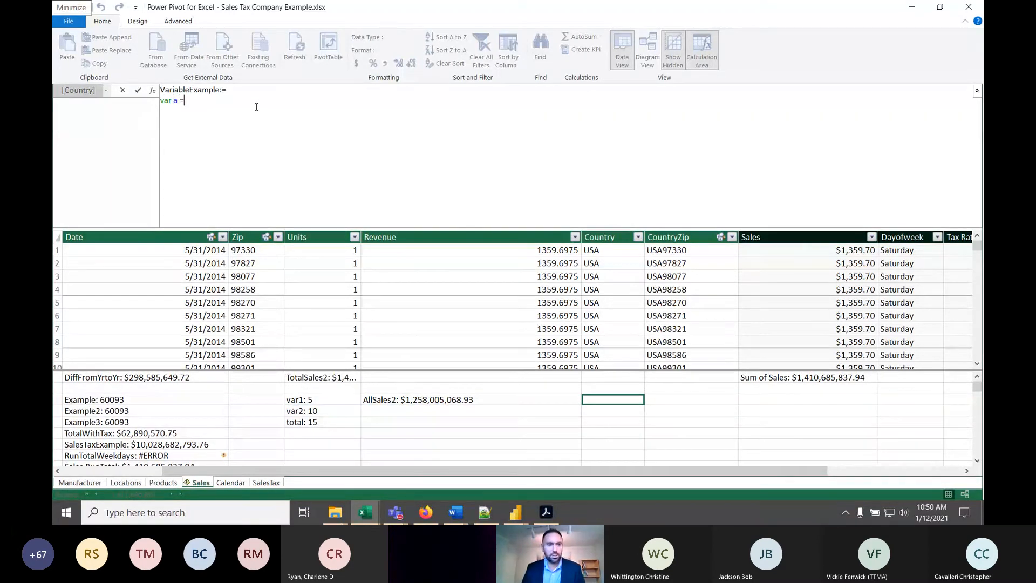
pyautogui.write('= 5 ')
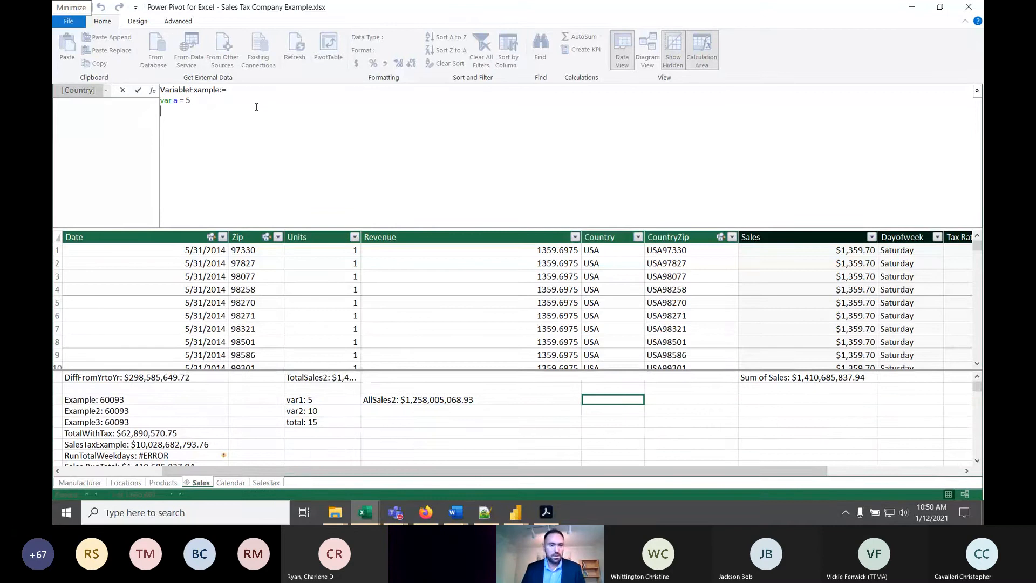
pyautogui.write('var b ')
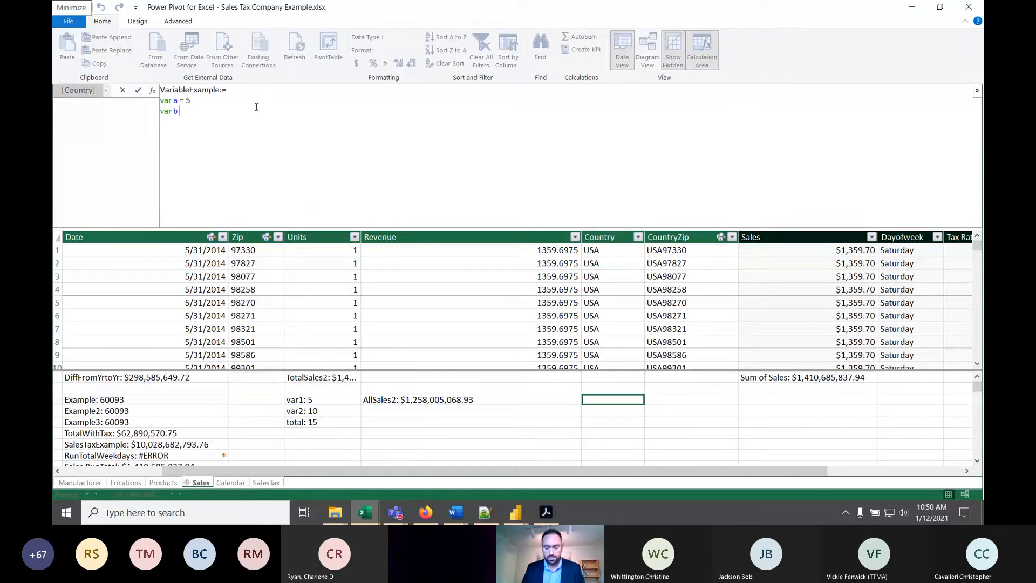
pyautogui.write('=7')
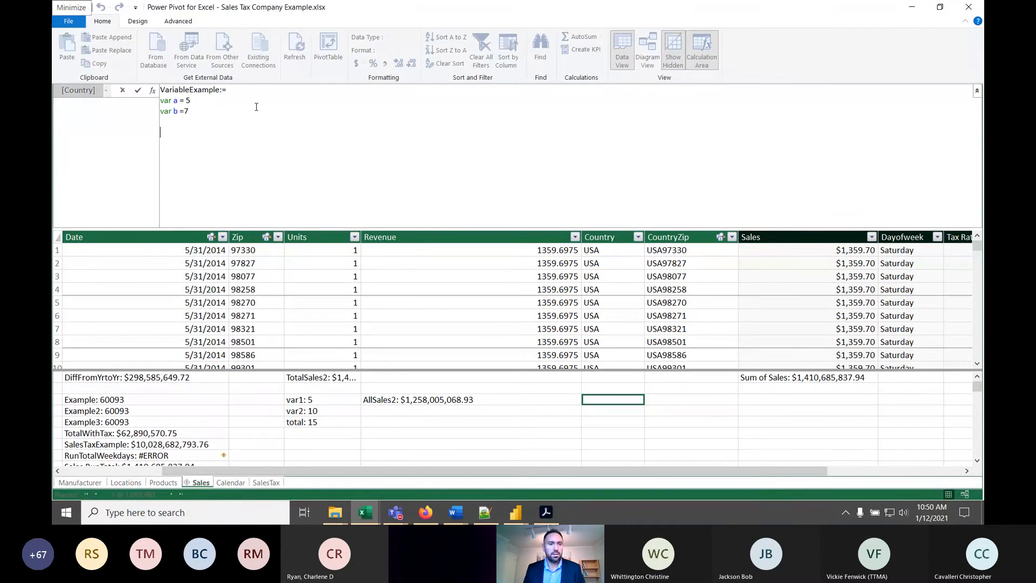
# - Declare the variable c as a + b on a new line of the VariableExample formula
pyautogui.hotkey('shift', 'Return')
pyautogui.write('var c ')
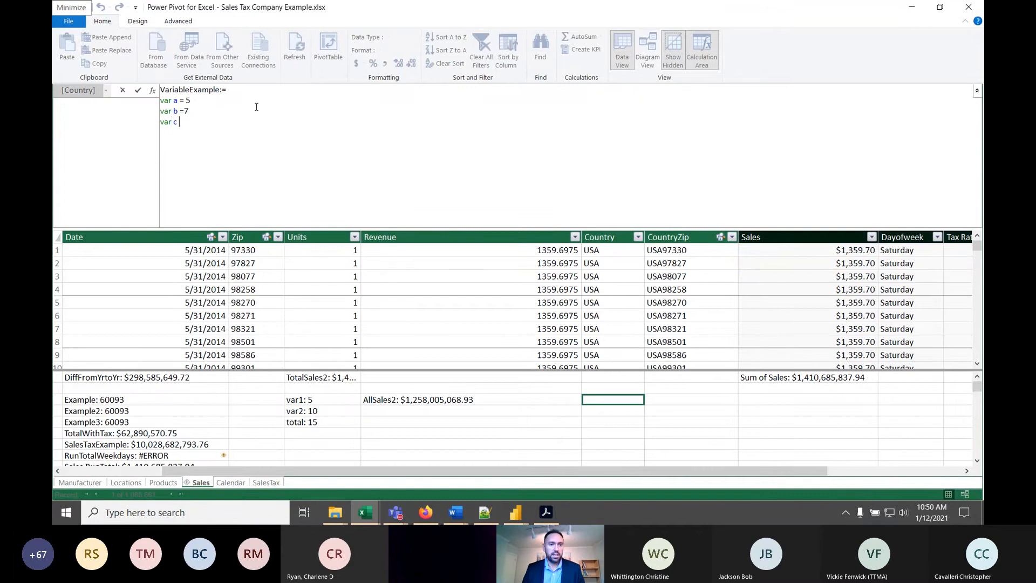
pyautogui.write('=')
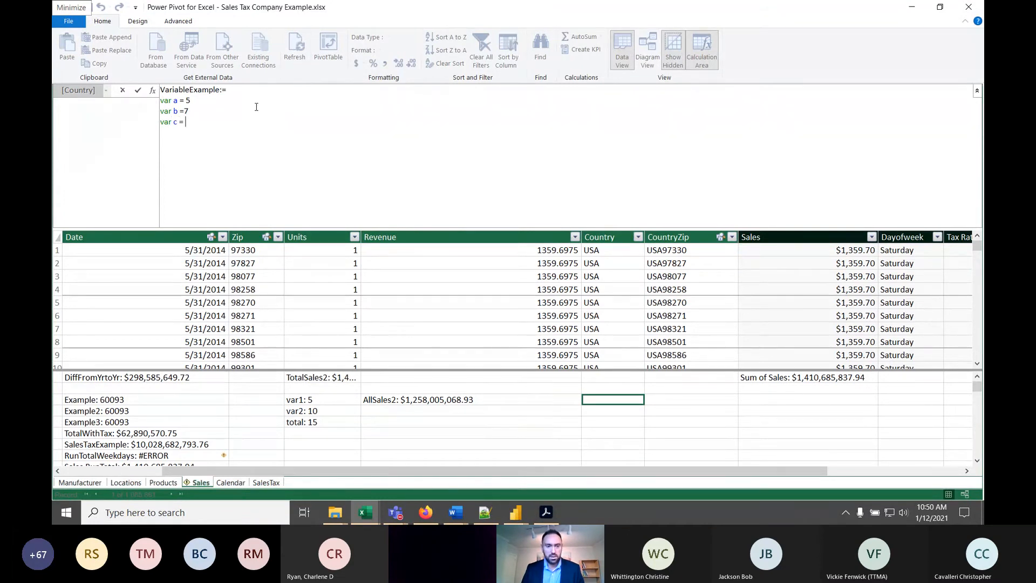
pyautogui.write(' a +')
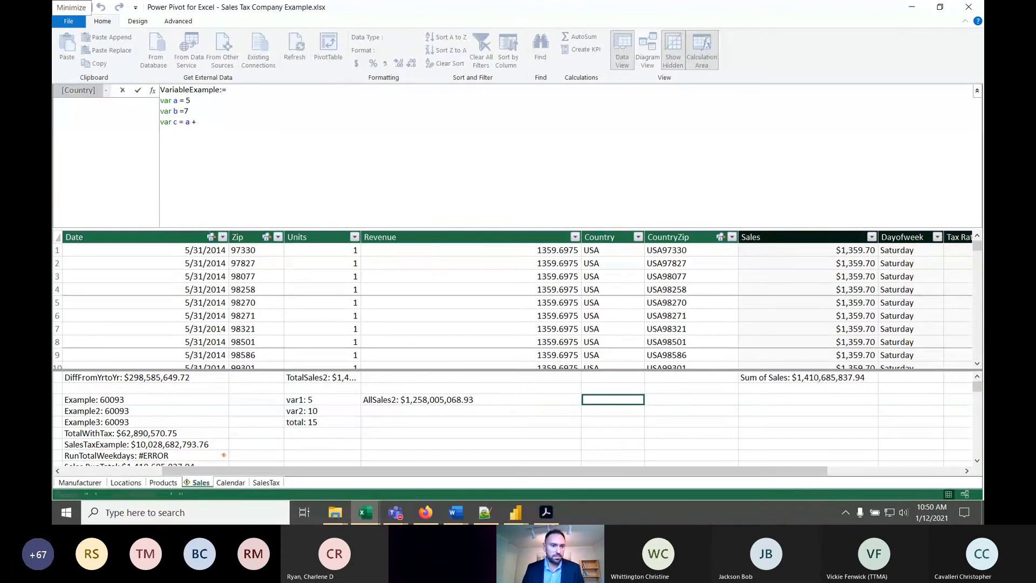
pyautogui.write('b')
# - Add a final line to the VariableExample formula that returns c
pyautogui.hotkey('shift', 'Return')
pyautogui.write('retrun')
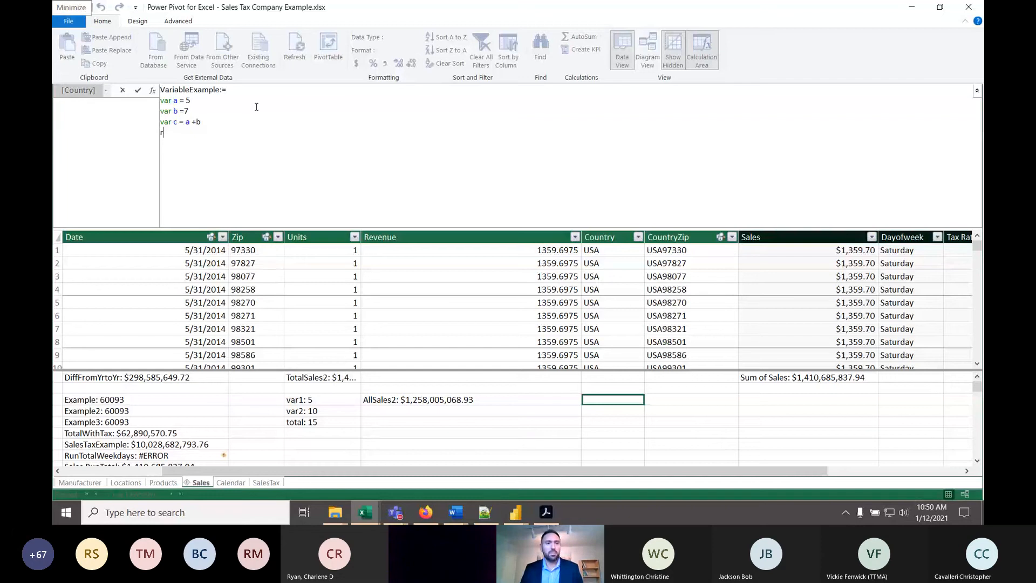
pyautogui.press('BackSpace')
pyautogui.press('BackSpace')
pyautogui.press('BackSpace')
pyautogui.write('urn')
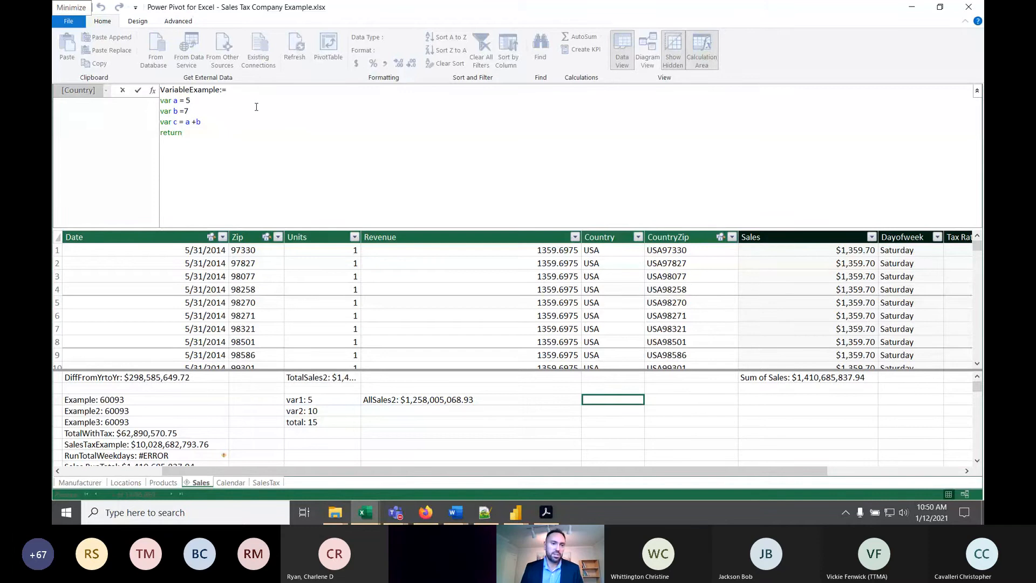
pyautogui.write('c')
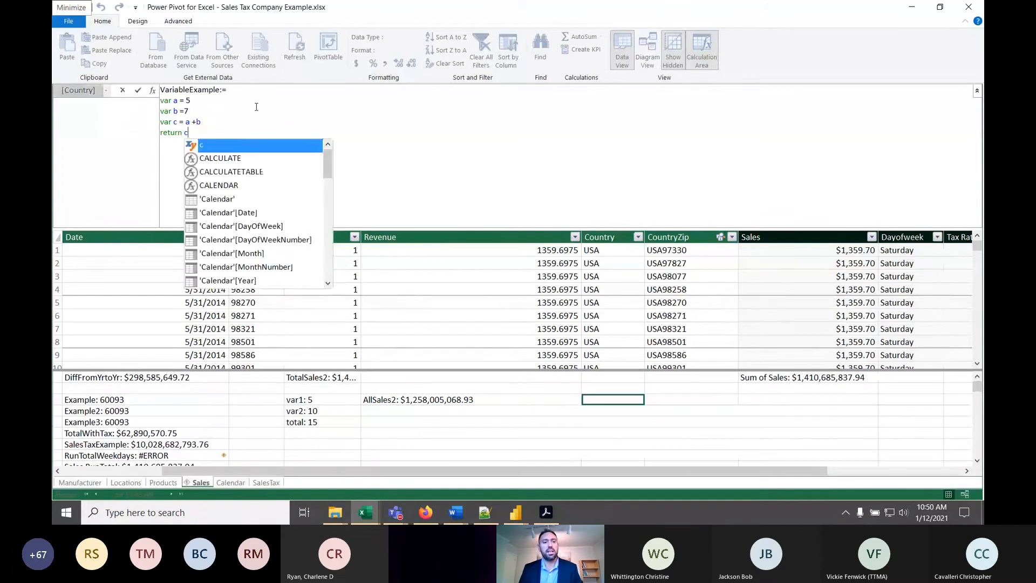
# - Commit the VariableExample measure and widen the Country column to fit its contents
pyautogui.press('Escape')
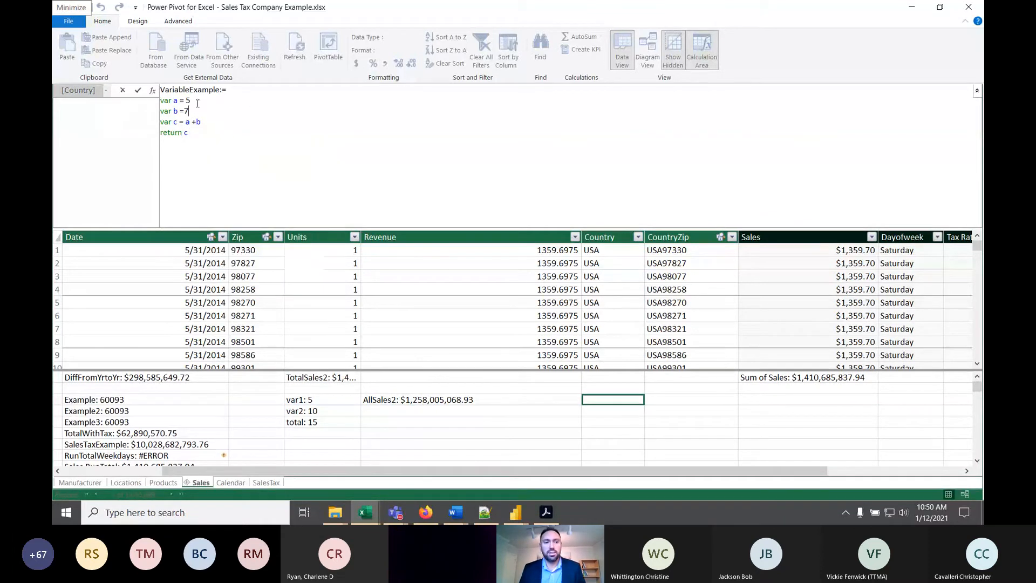
pyautogui.hotkey('ctrl', 'a')
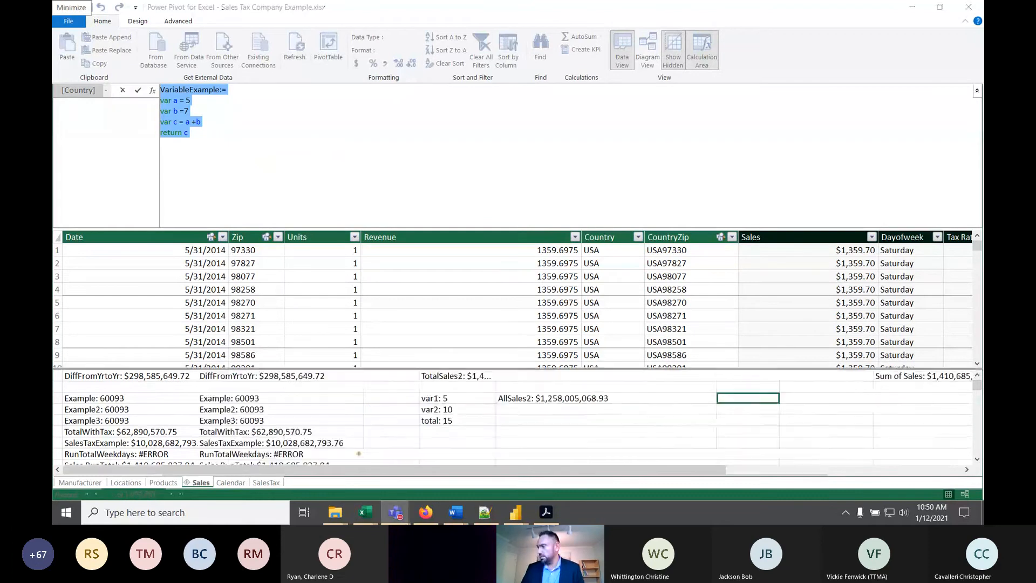
pyautogui.hotkey('alt', 'Tab')
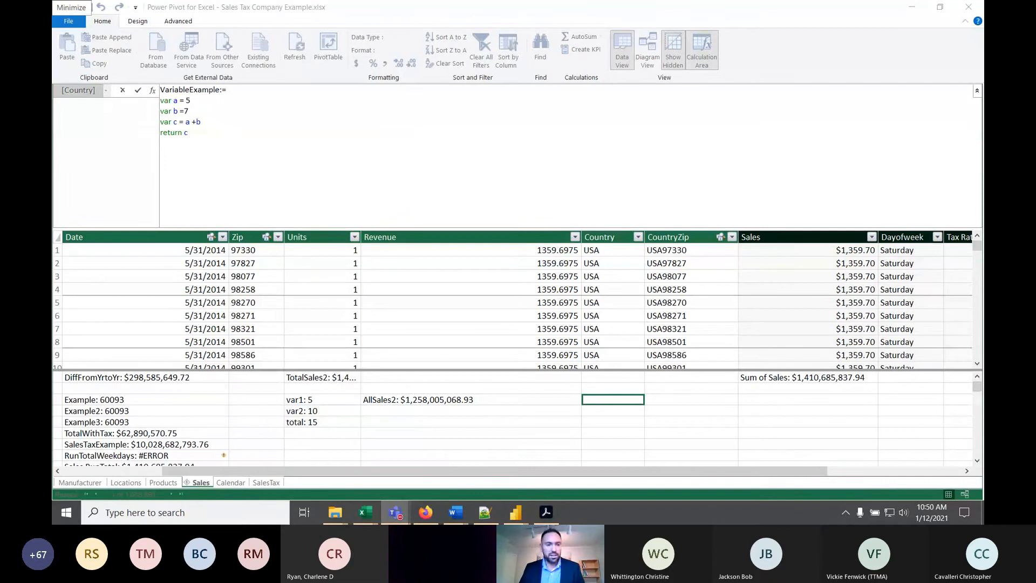
pyautogui.hotkey('alt', 'Tab')
pyautogui.click(233, 122)
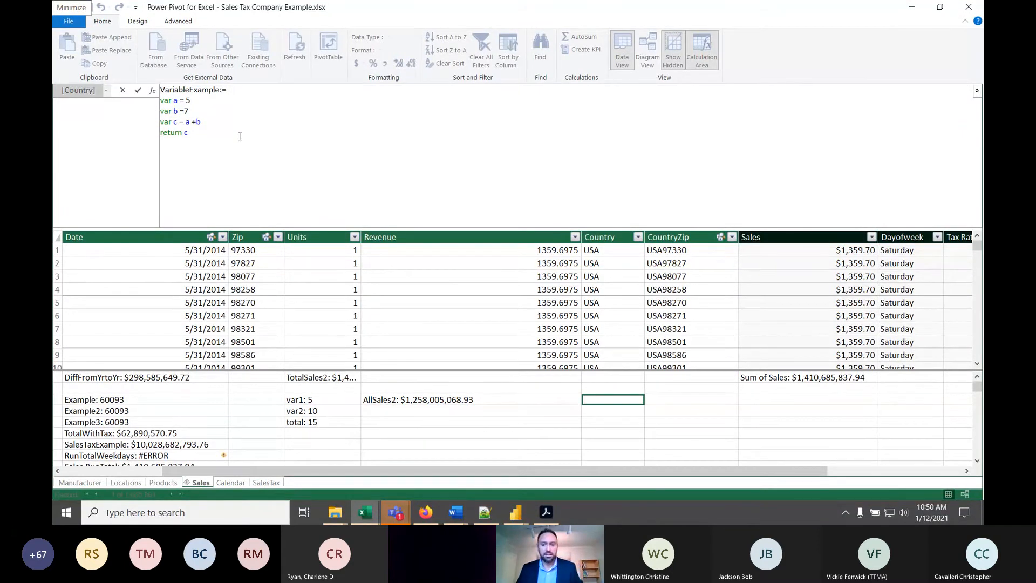
pyautogui.press('Return')
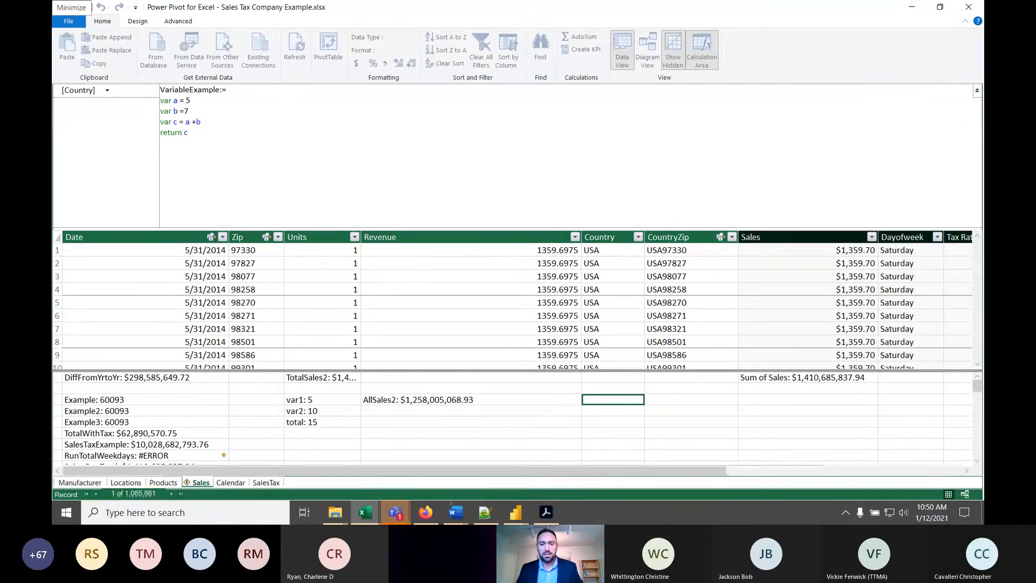
pyautogui.doubleClick(646, 237)
# - Reformat the VariableExample formula so var a = 5 starts on its own line and a + b is evenly spaced, and commit it
pyautogui.click(277, 130)
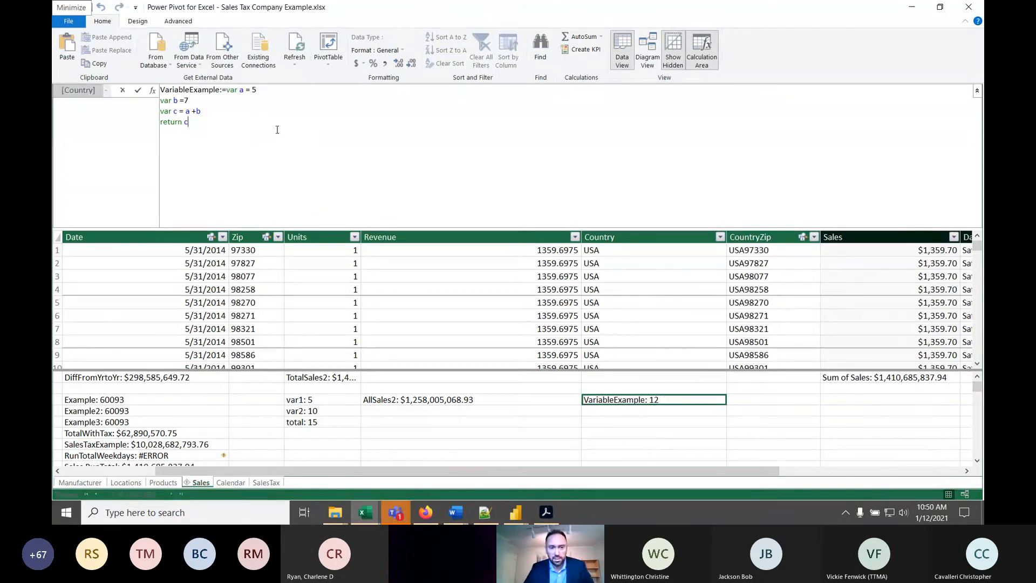
pyautogui.click(227, 91)
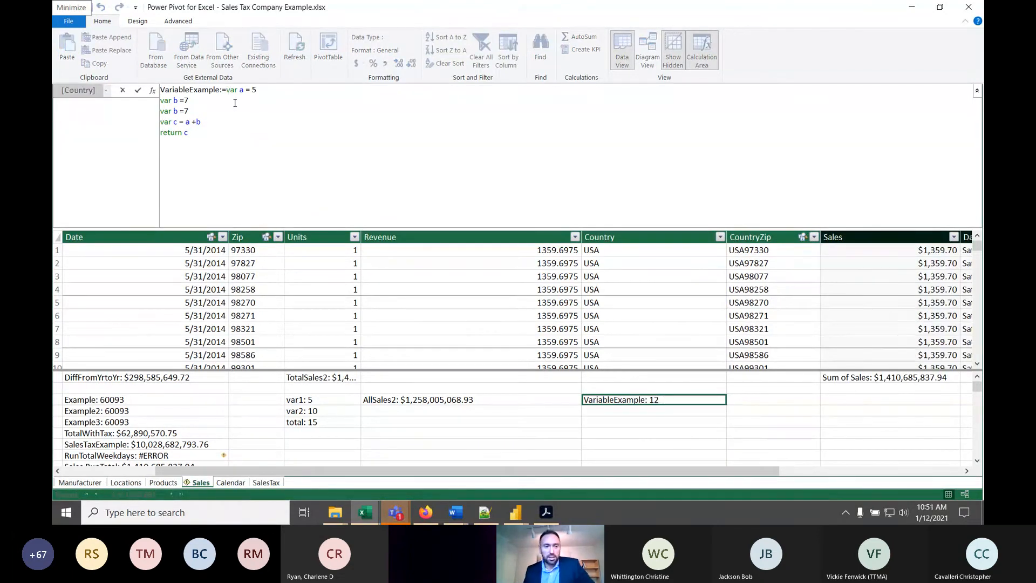
pyautogui.hotkey('shift', 'Return')
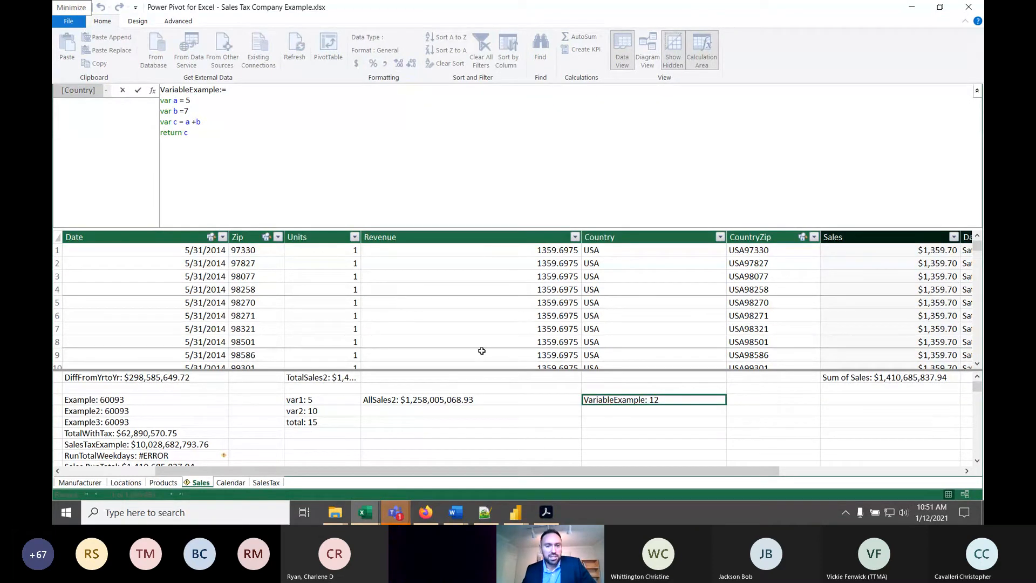
pyautogui.click(222, 90)
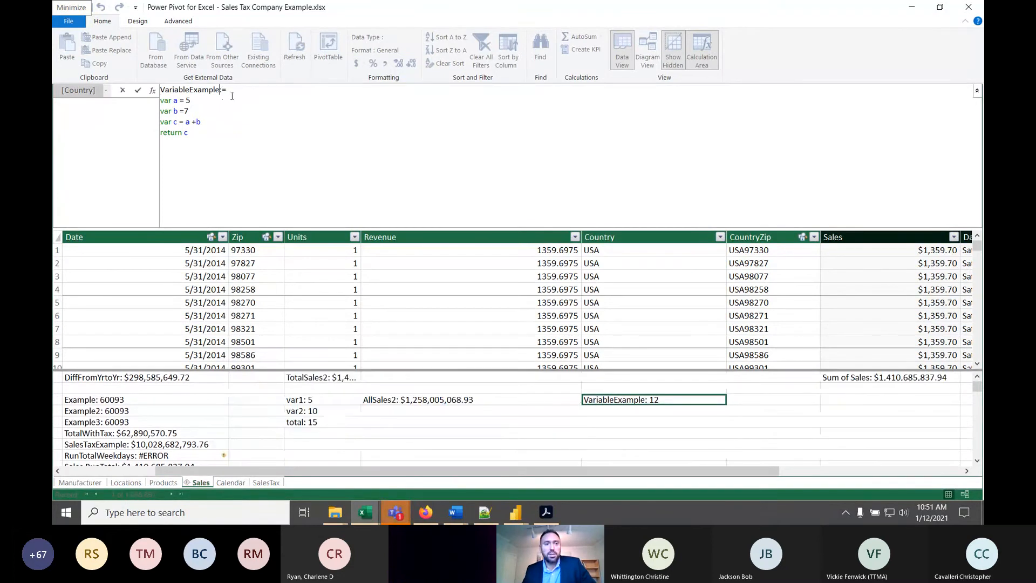
pyautogui.press('Down')
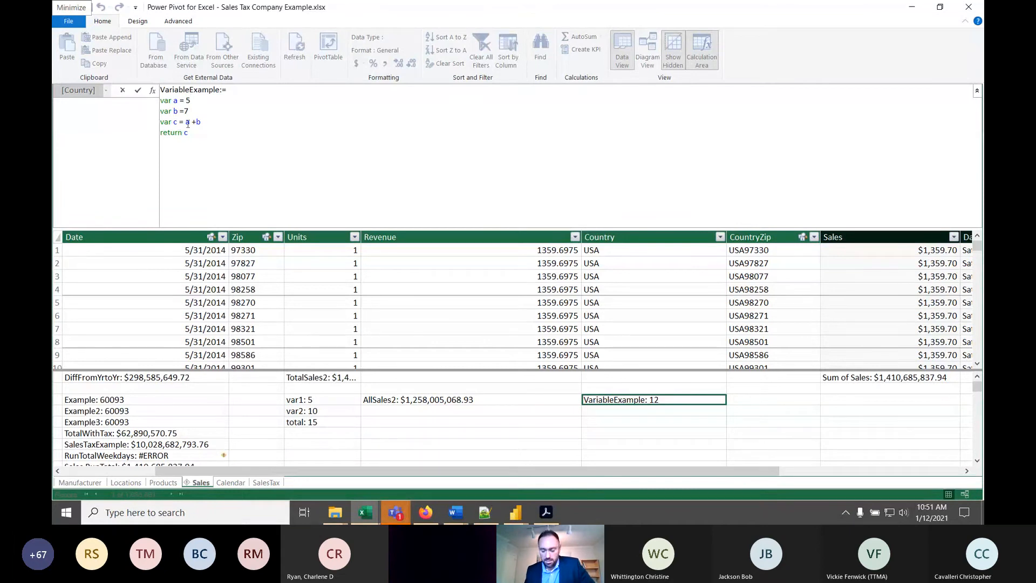
pyautogui.click(196, 122)
pyautogui.press('Return')
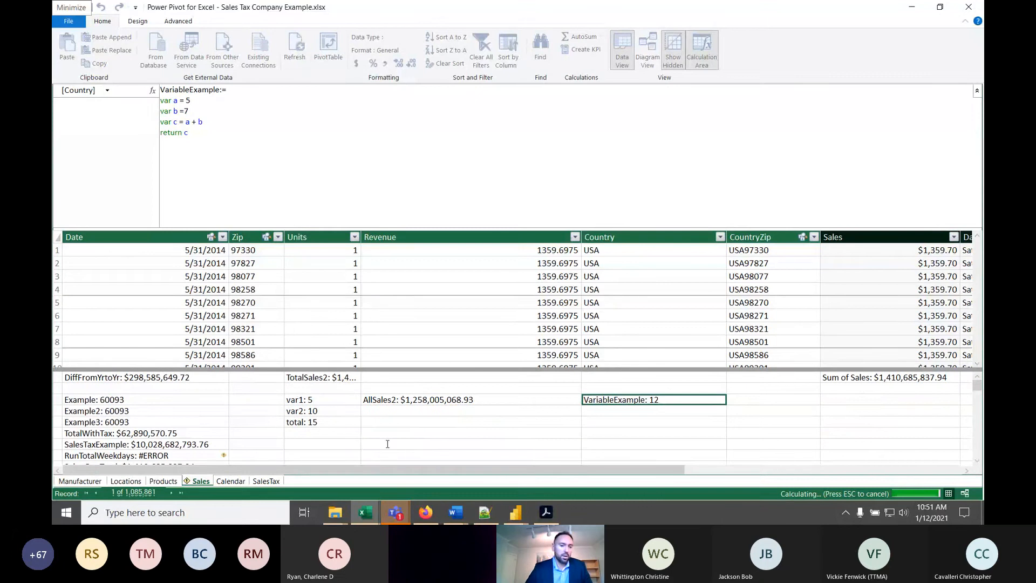
# - Review the formulas of the total and TotalSales2 measures in the calculation area under Units
pyautogui.click(378, 423)
pyautogui.click(331, 425)
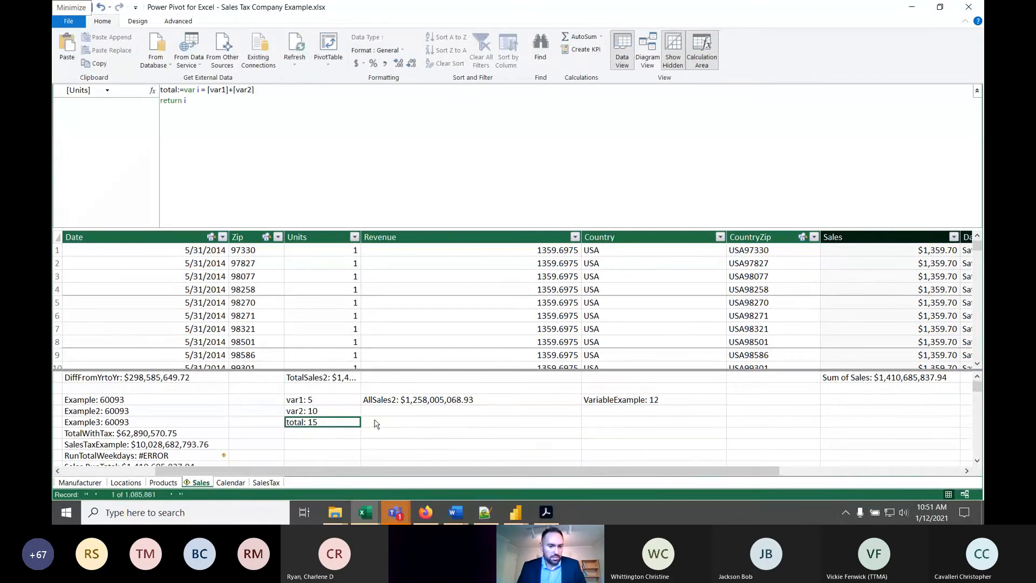
pyautogui.scroll(-2, 377, 423)
pyautogui.scroll(2, 376, 424)
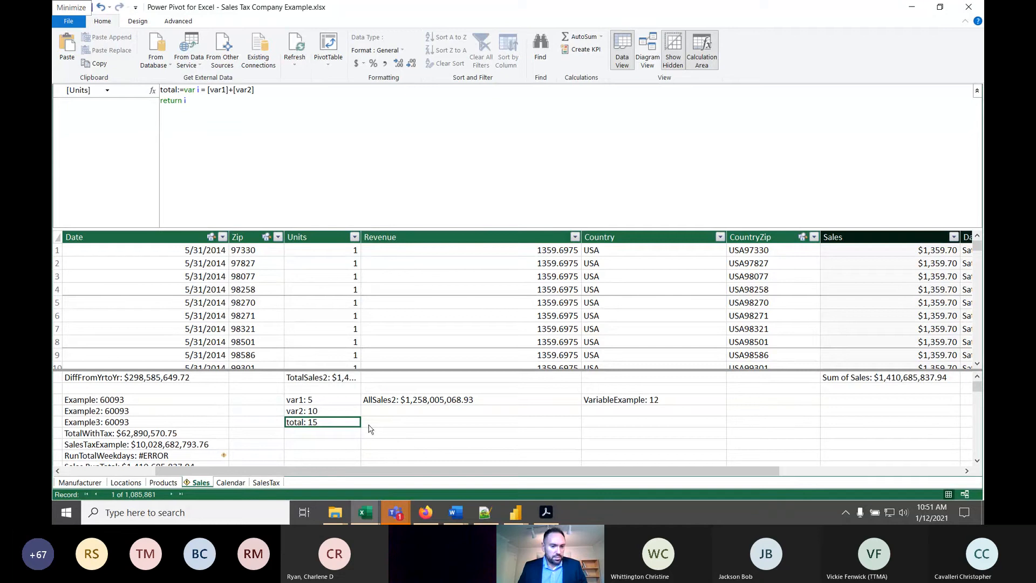
pyautogui.click(339, 390)
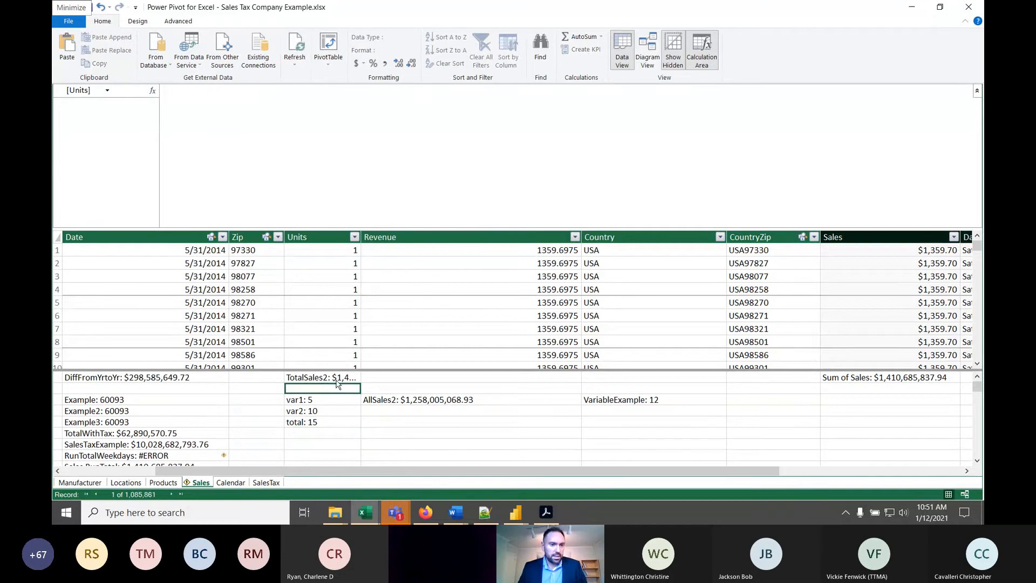
pyautogui.click(336, 380)
# - Select the empty calculation-area cell under Revenue in the TotalWithTax row, and switch to variables 1-9-21.pas in Notepad++
pyautogui.click(362, 434)
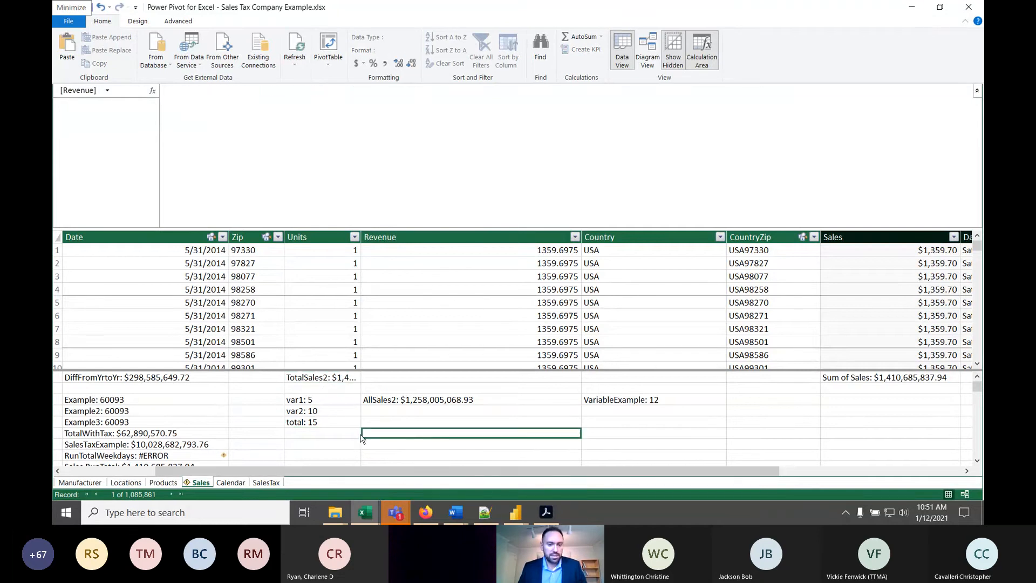
pyautogui.click(478, 515)
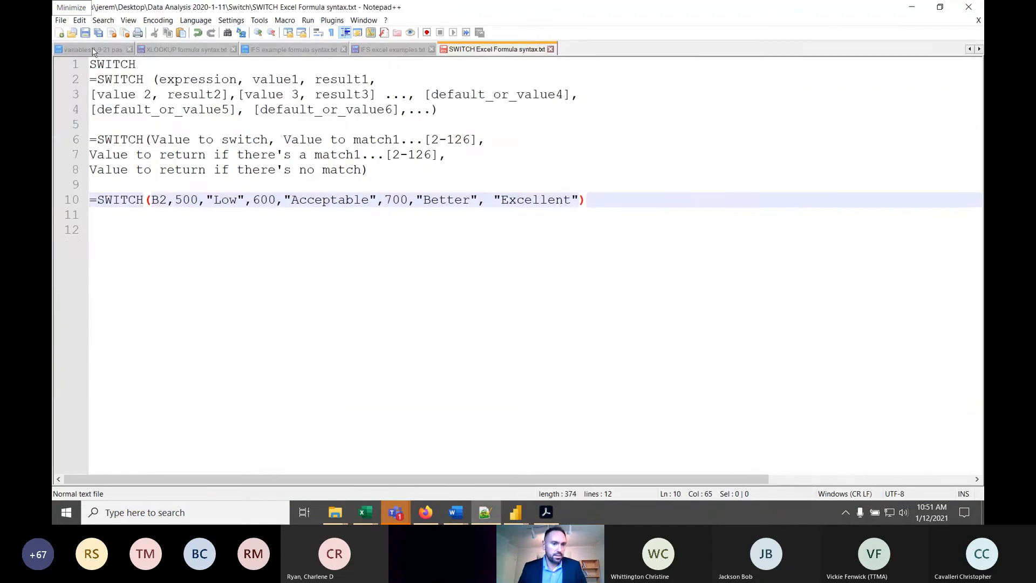
pyautogui.click(93, 49)
# - Copy the script from the VAR SelectedZipCodes line through the end of the second EVALUATE block
pyautogui.click(182, 110)
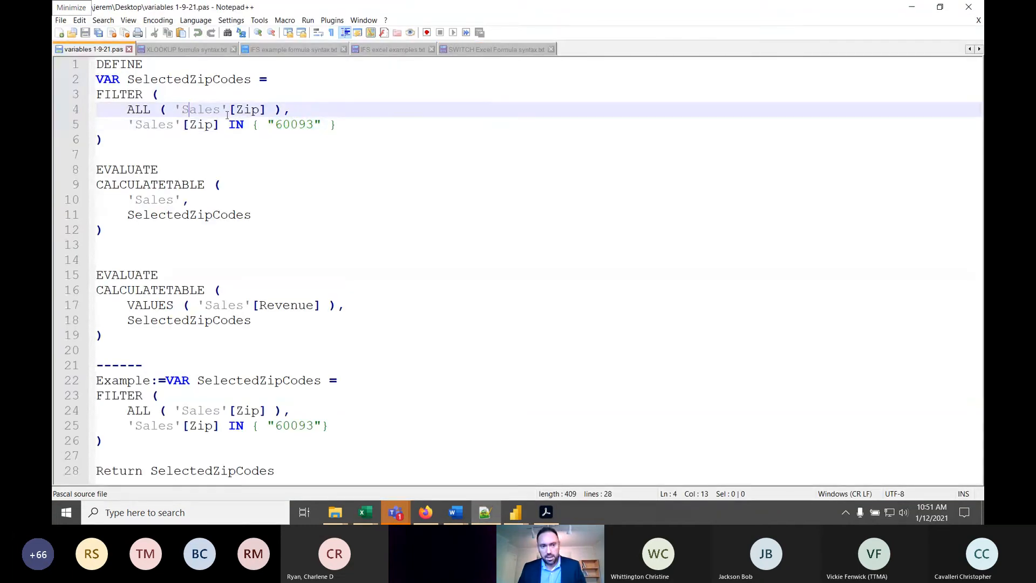
pyautogui.click(174, 141)
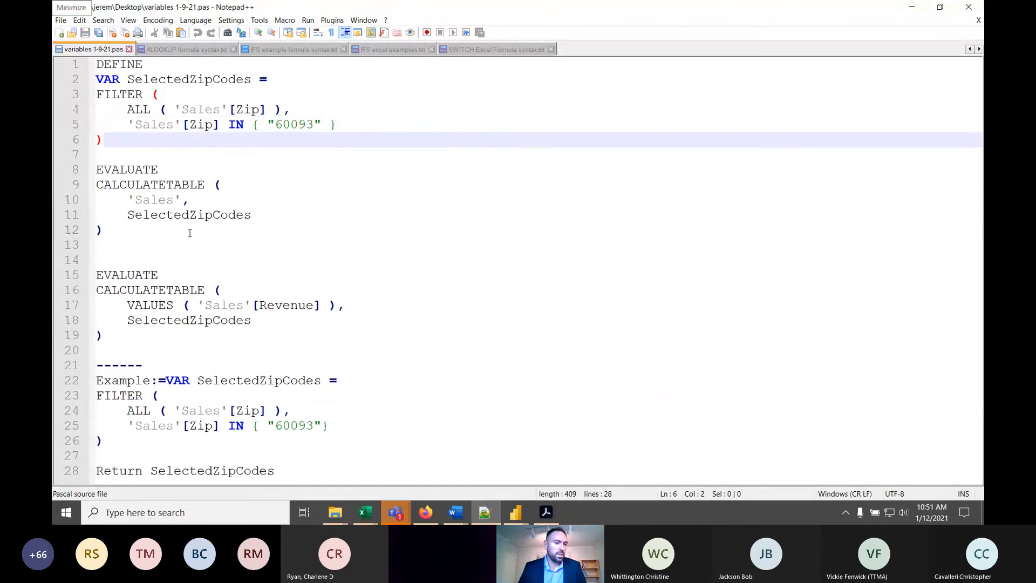
pyautogui.click(150, 230)
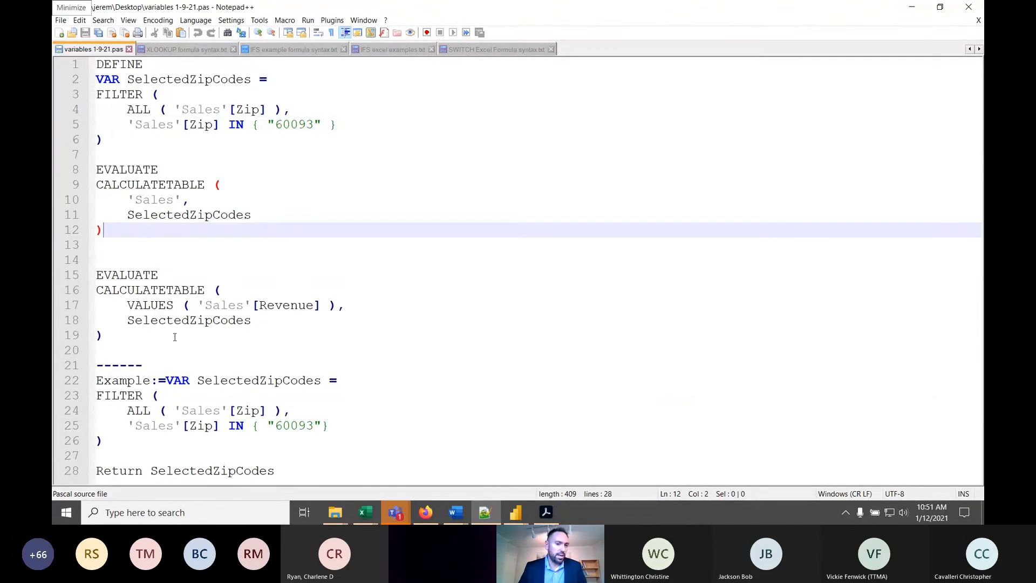
pyautogui.click(150, 337)
pyautogui.moveTo(151, 338); pyautogui.dragTo(57, 34)
pyautogui.click(152, 114)
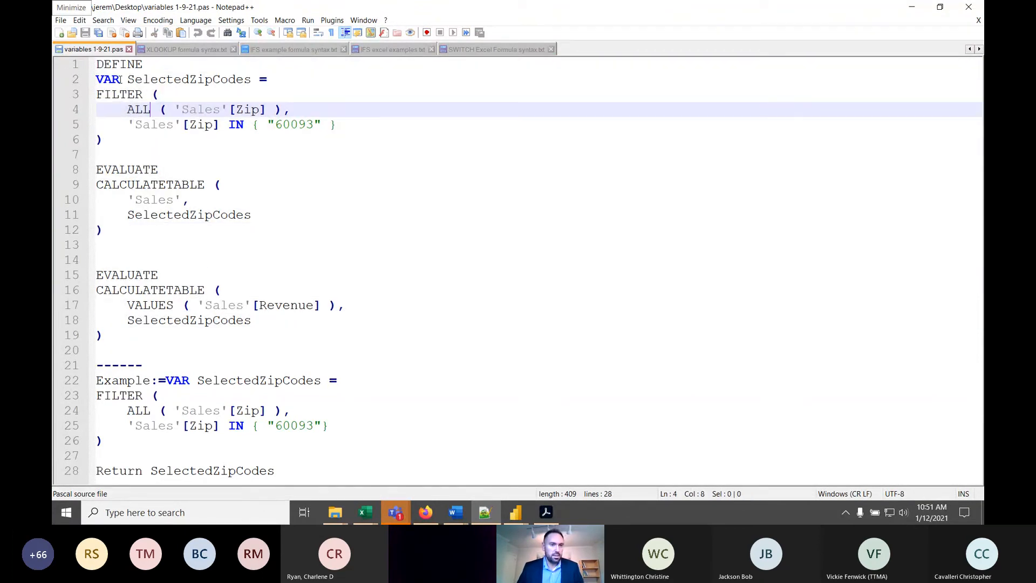
pyautogui.click(157, 66)
pyautogui.moveTo(143, 65); pyautogui.dragTo(160, 337)
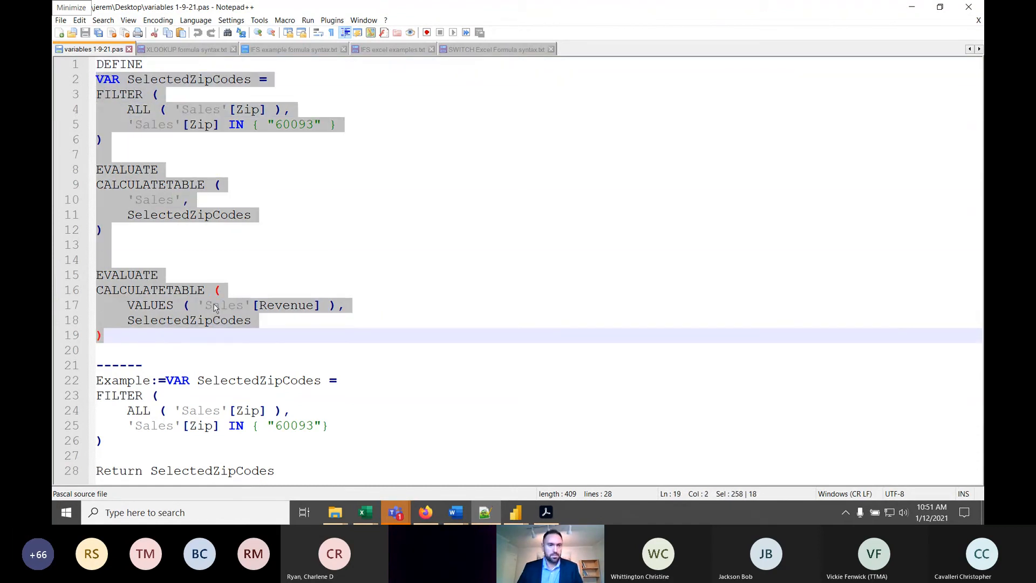
pyautogui.click(317, 125)
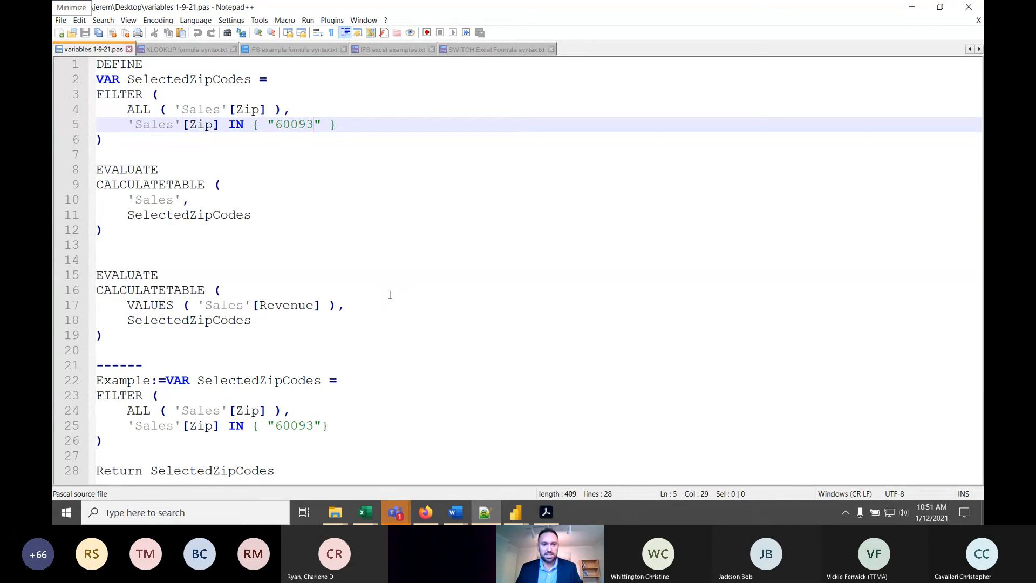
# - Return to Power Pivot and paste the copied script into the formula of the selected empty cell under Revenue
pyautogui.click(911, 7)
pyautogui.click(187, 117)
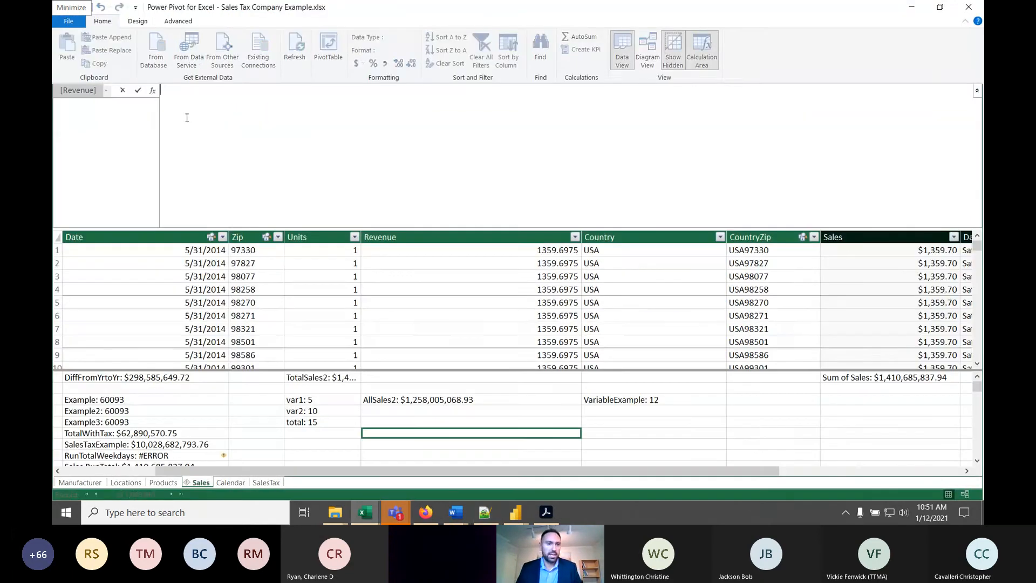
pyautogui.hotkey('ctrl', 'v')
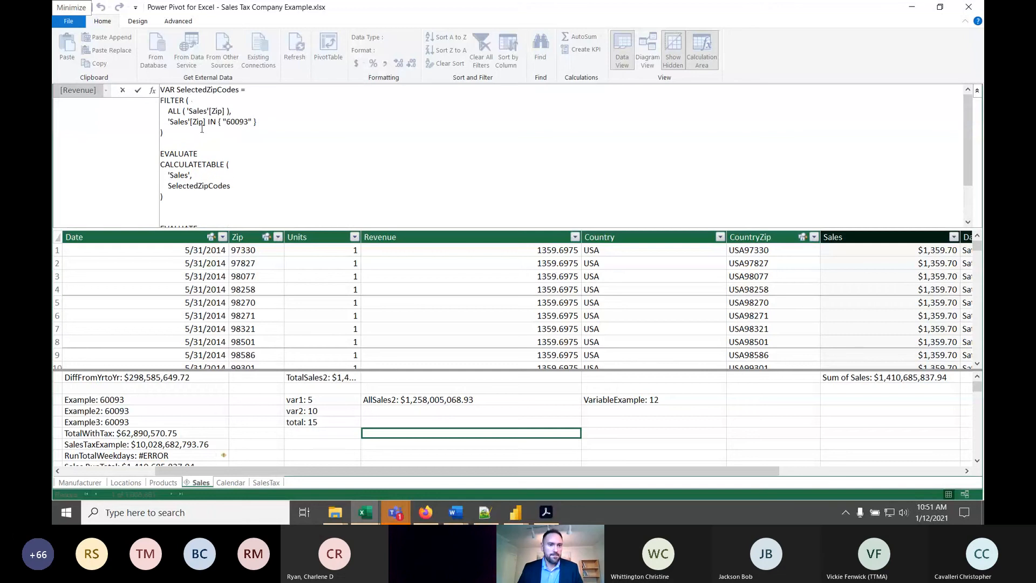
# - Insert blank lines above VAR SelectedZipCodes and start the formula with the measure name ZipExample:=
pyautogui.hotkey('shift', 'Return')
pyautogui.hotkey('shift', 'Return')
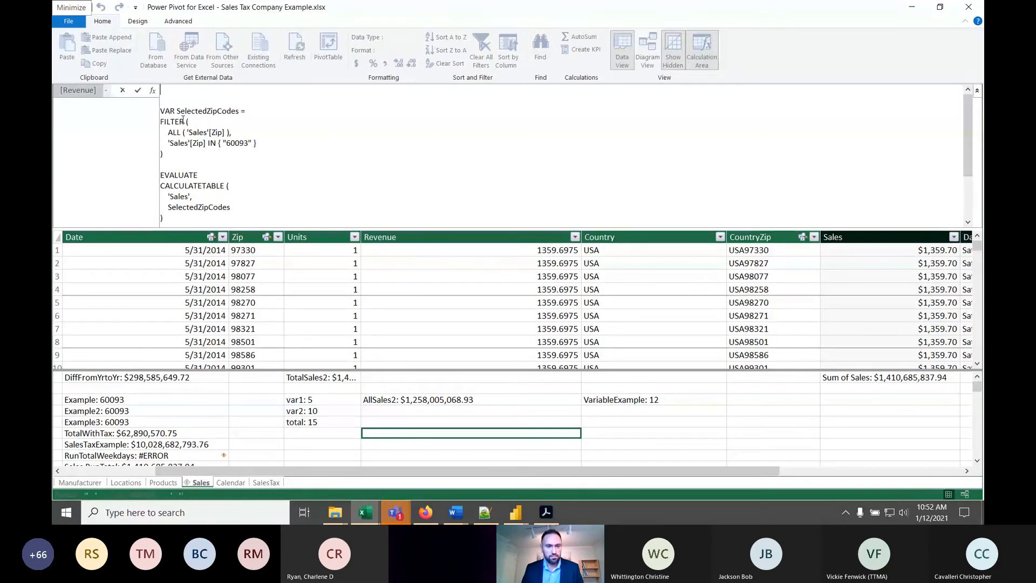
pyautogui.write('ZipE')
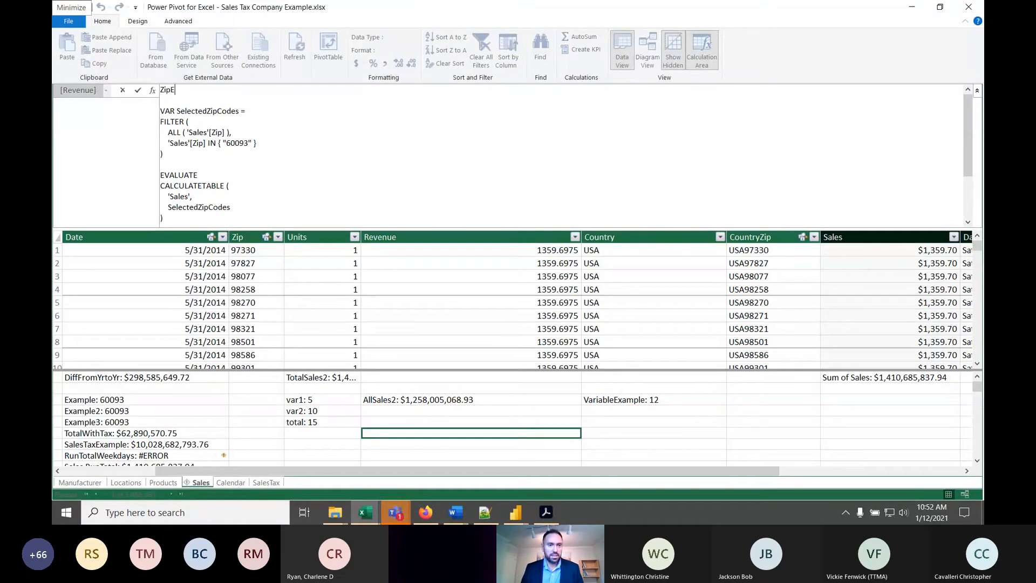
pyautogui.write('xample:=')
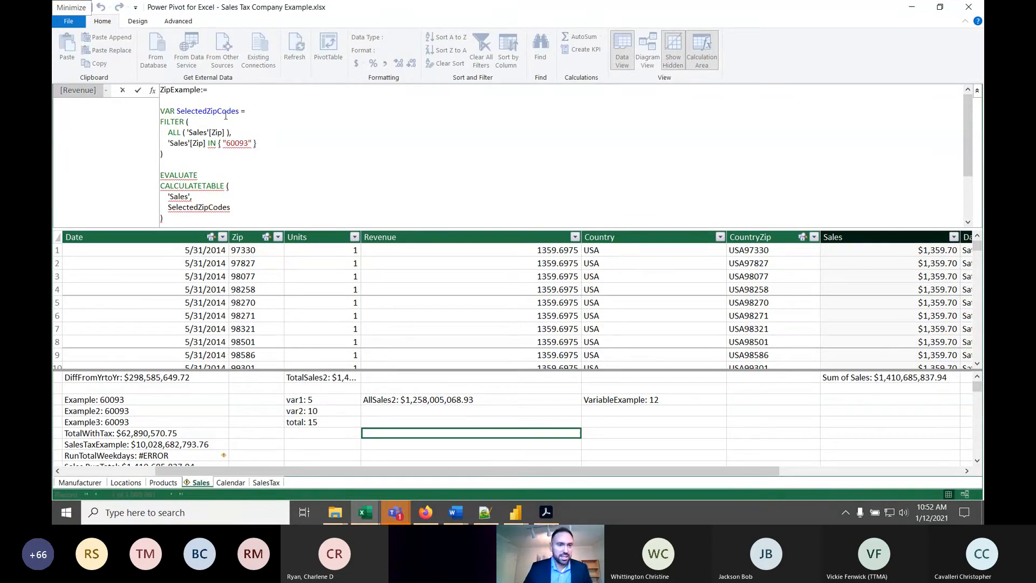
# - Look through the ZipExample formula and remove one blank line between its two EVALUATE blocks
pyautogui.click(205, 120)
pyautogui.click(251, 113)
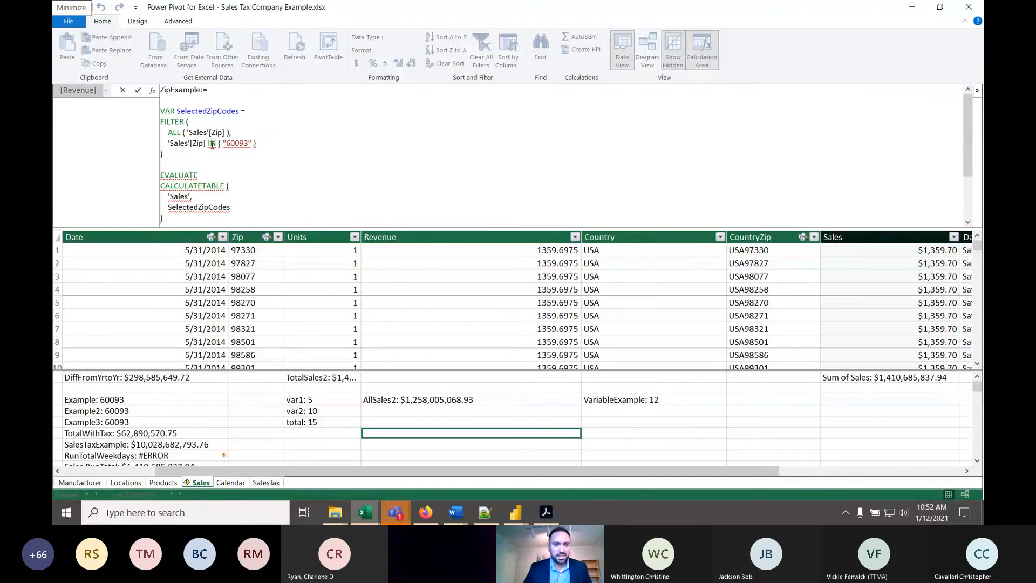
pyautogui.scroll(-1, 239, 116)
pyautogui.click(249, 111)
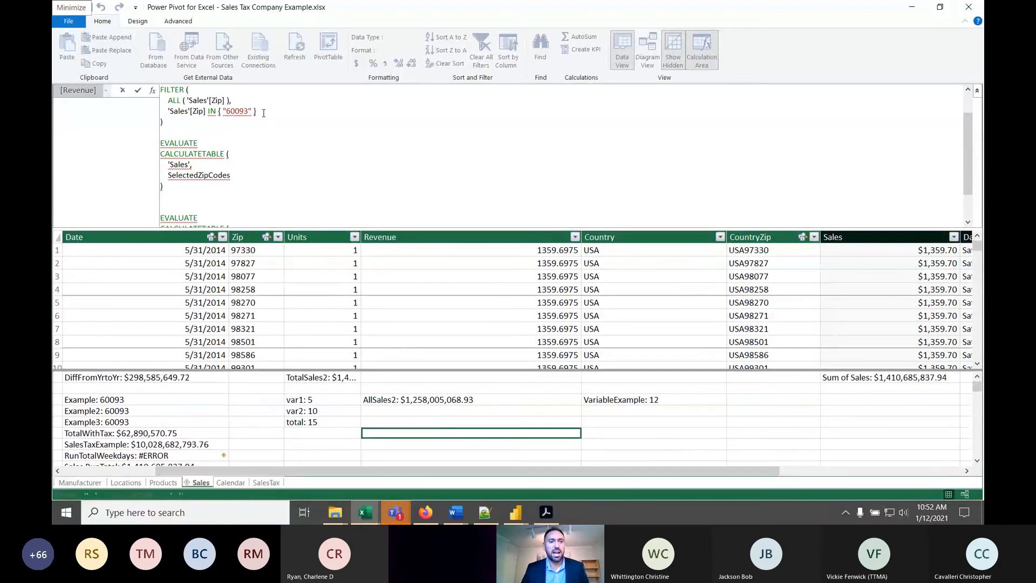
pyautogui.scroll(-3, 227, 132)
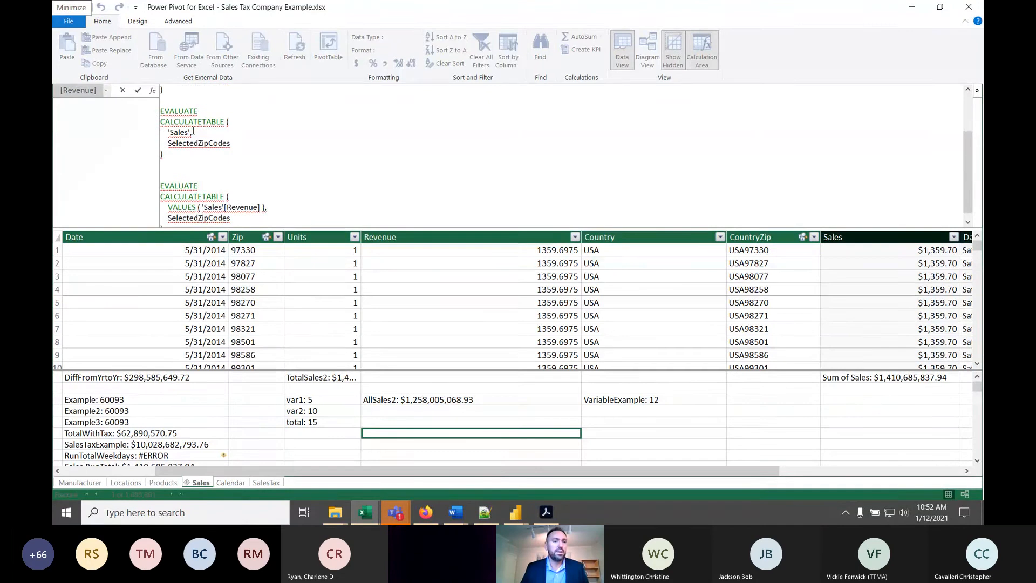
pyautogui.click(244, 135)
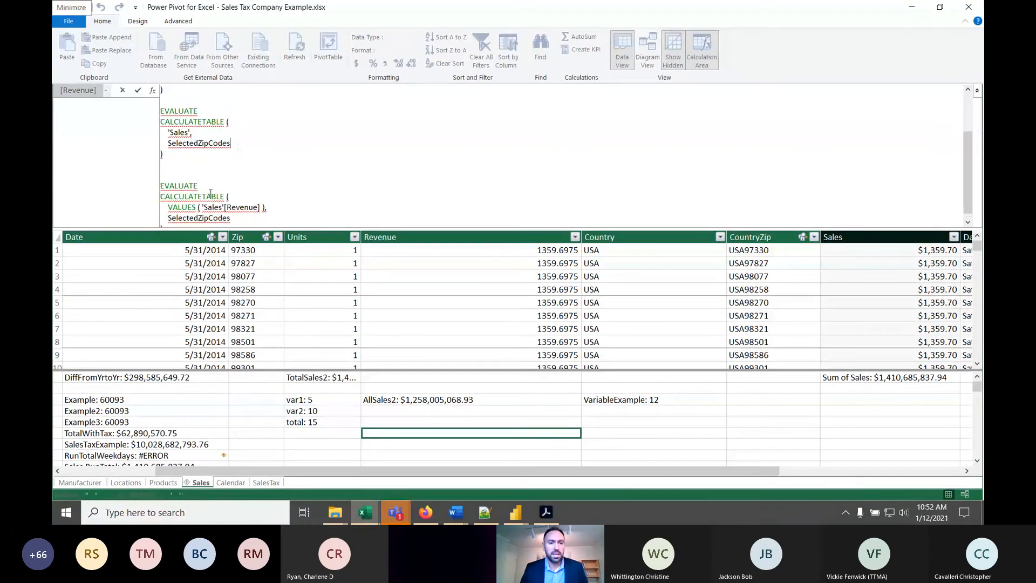
pyautogui.click(176, 161)
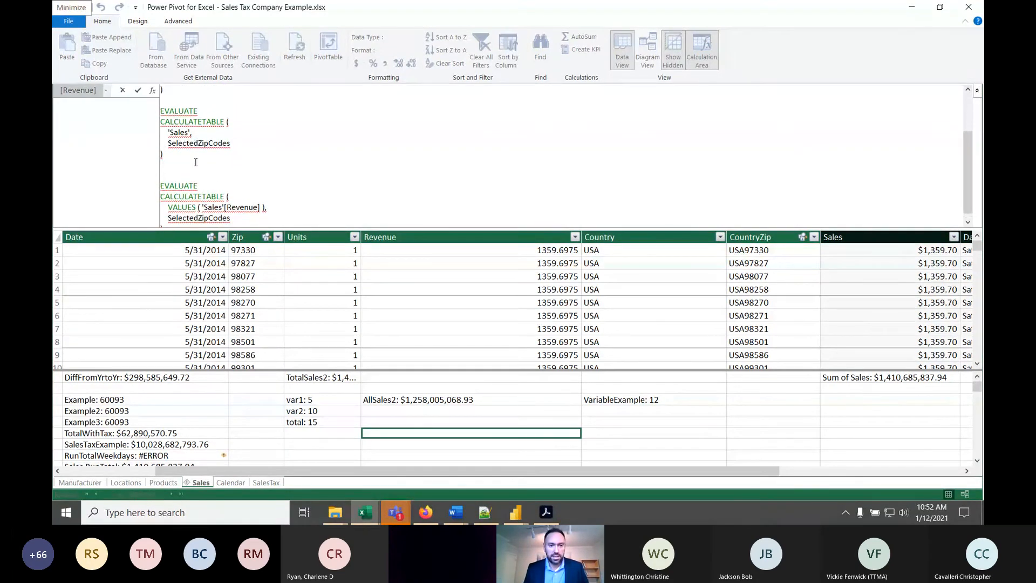
pyautogui.press('Delete')
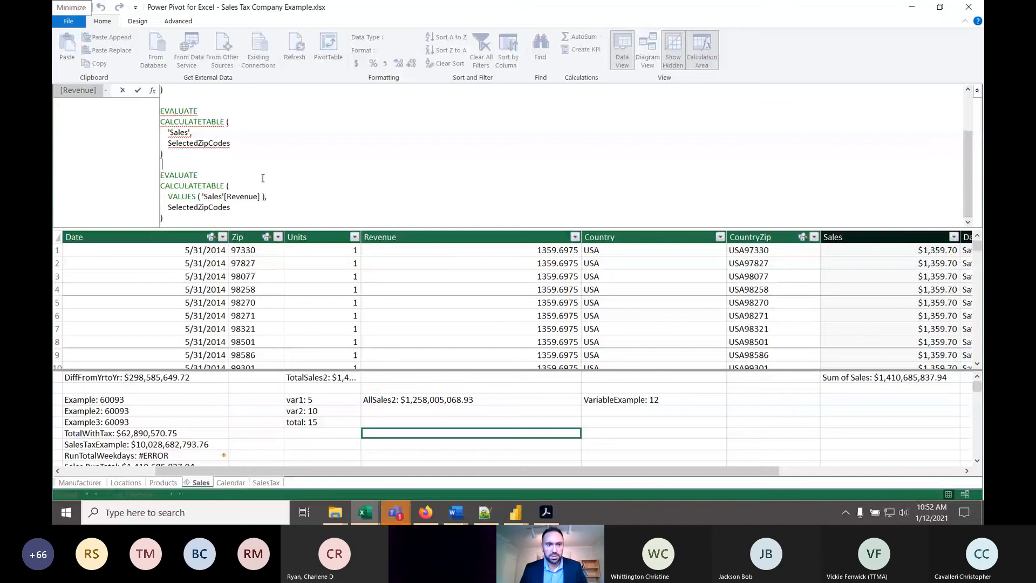
# - Remove the single quotes around Sales in the Sales[Zip] IN condition of the ZipExample filter
pyautogui.scroll(2, 263, 178)
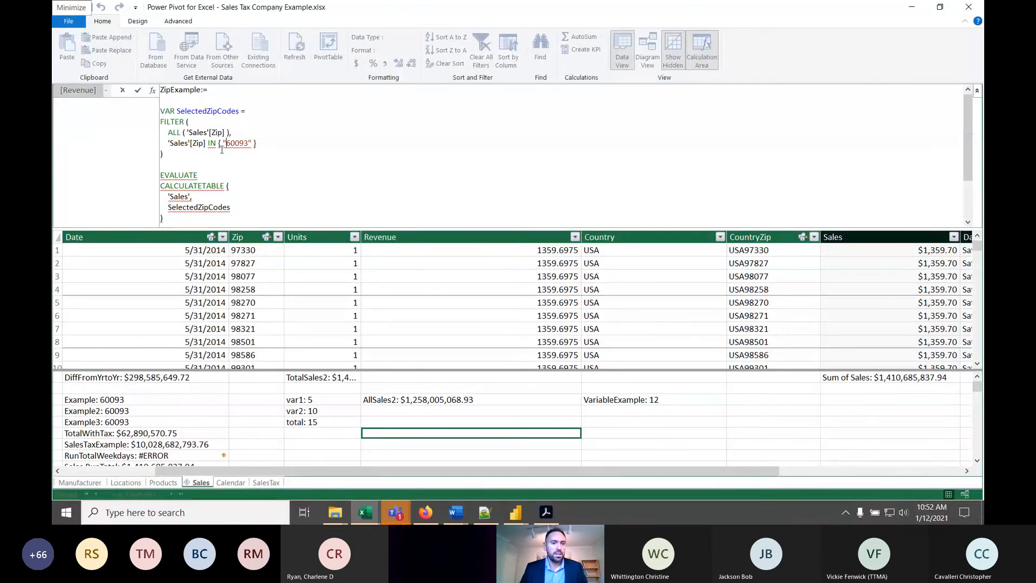
pyautogui.click(190, 143)
pyautogui.press('BackSpace')
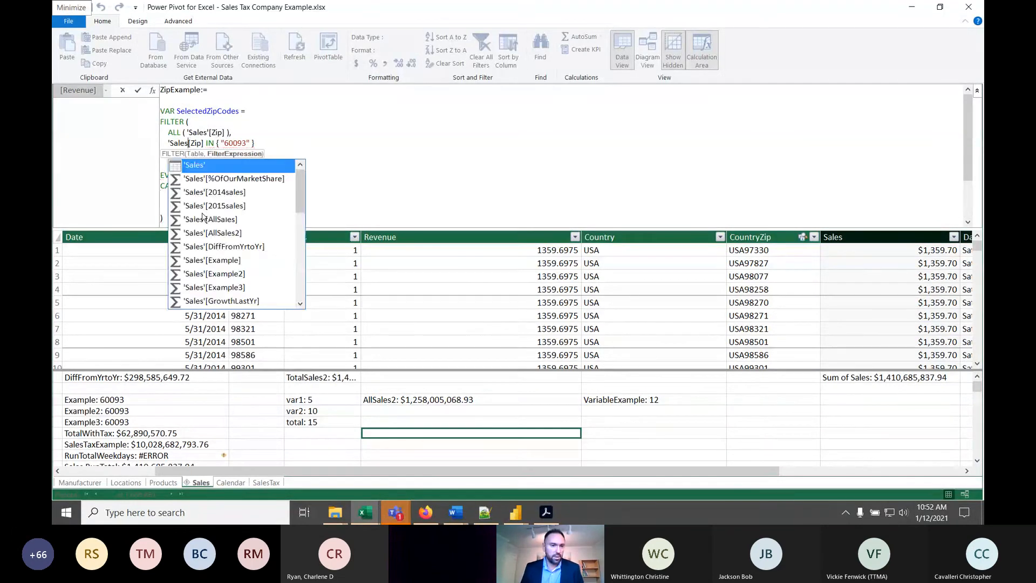
pyautogui.press('Left')
pyautogui.press('Left')
pyautogui.press('Left')
pyautogui.press('BackSpace')
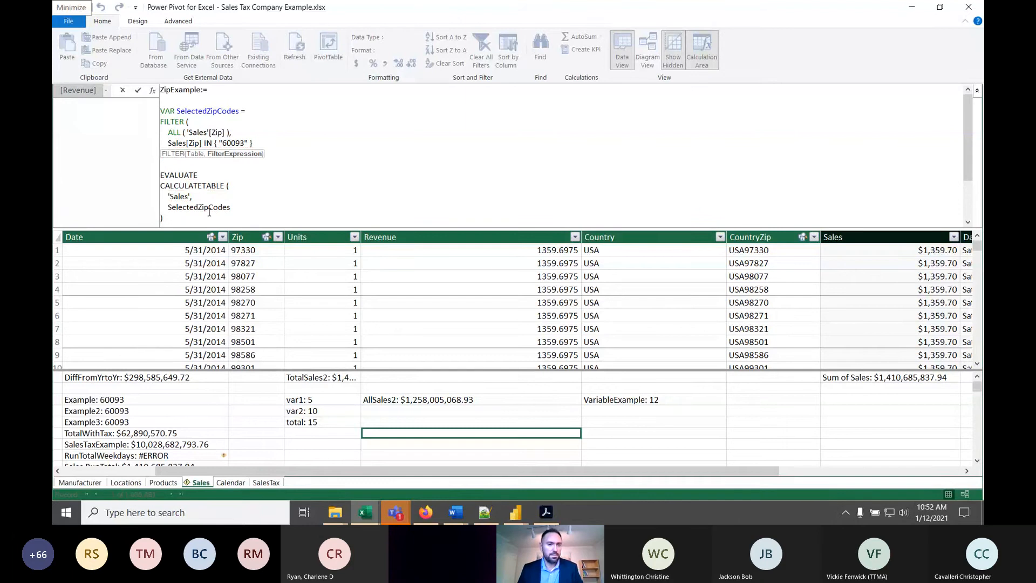
# - Remove the single quotes around Sales in both CALCULATETABLE blocks of the ZipExample formula
pyautogui.click(229, 186)
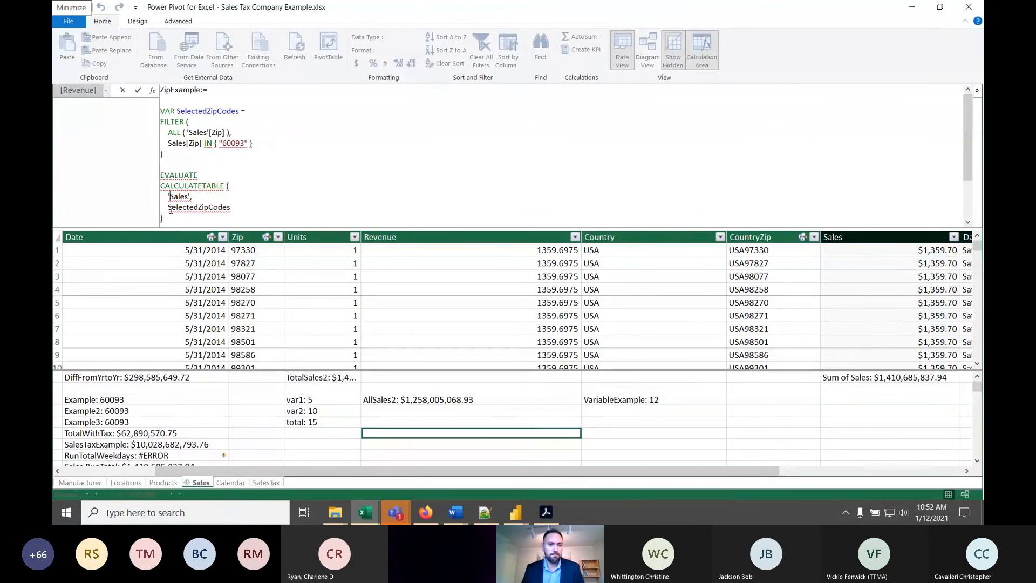
pyautogui.press('BackSpace')
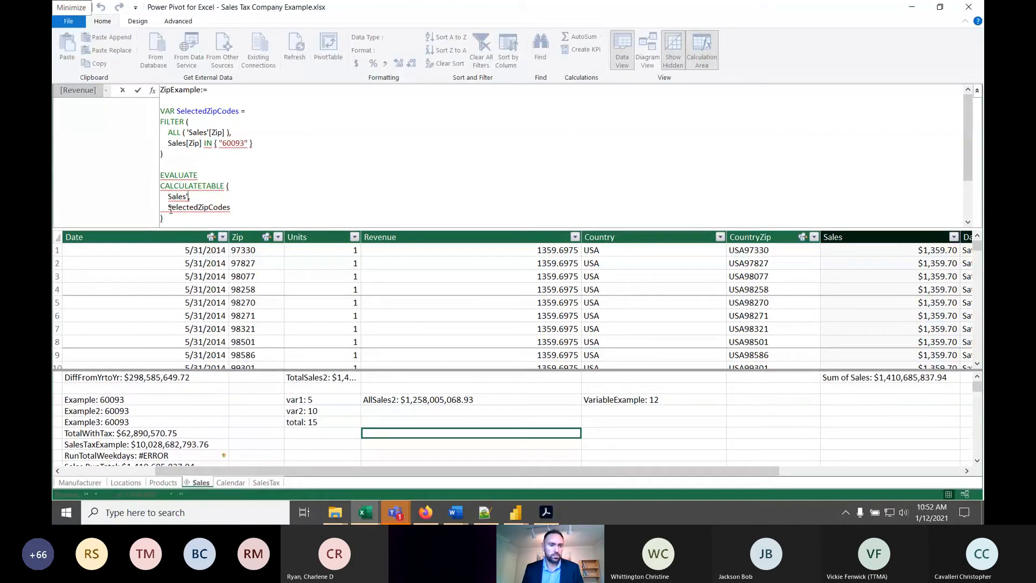
pyautogui.press('BackSpace')
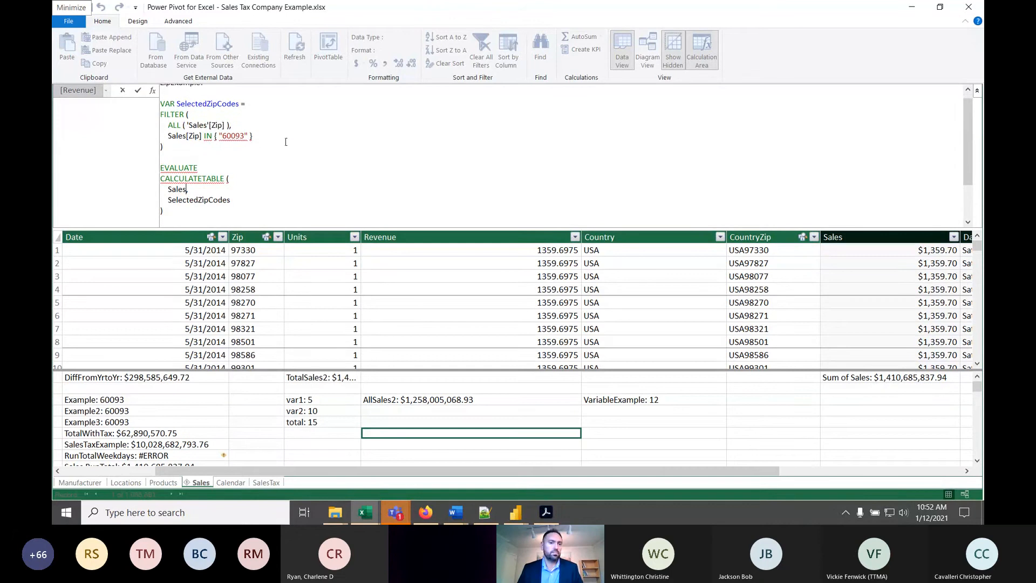
pyautogui.click(285, 142)
pyautogui.scroll(-2, 246, 163)
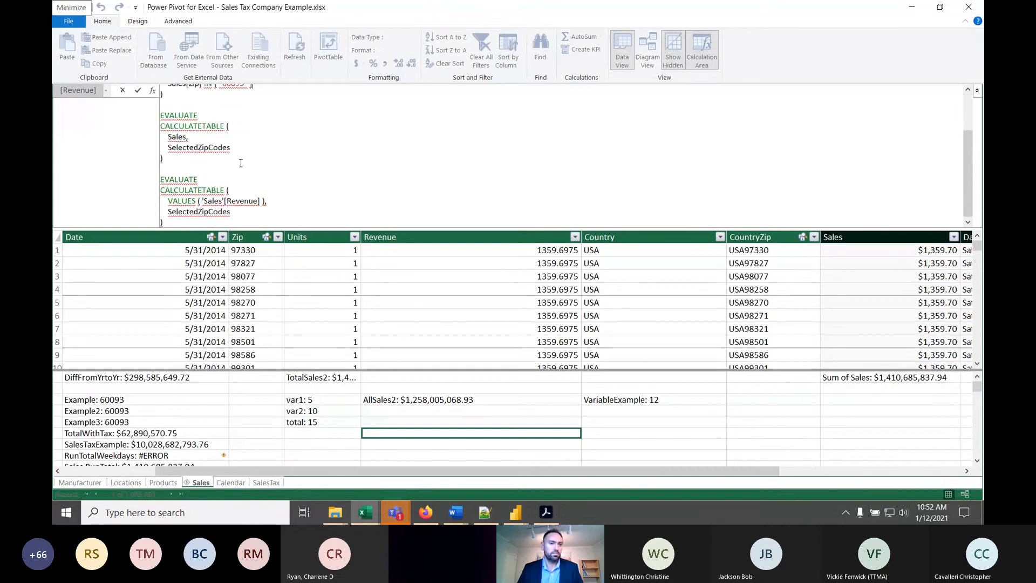
pyautogui.click(204, 201)
pyautogui.press('BackSpace')
pyautogui.scroll(1, 218, 212)
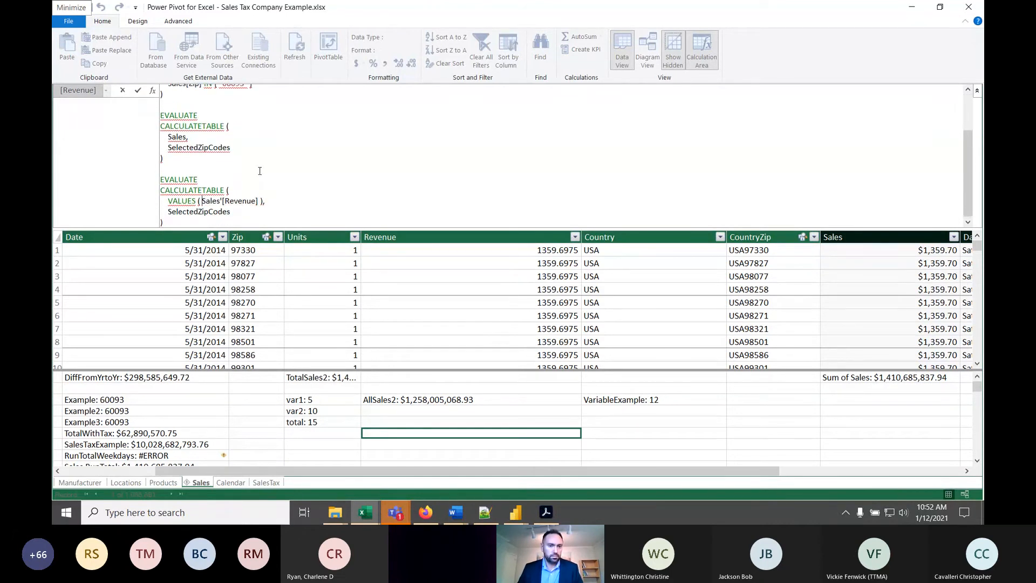
pyautogui.press('BackSpace')
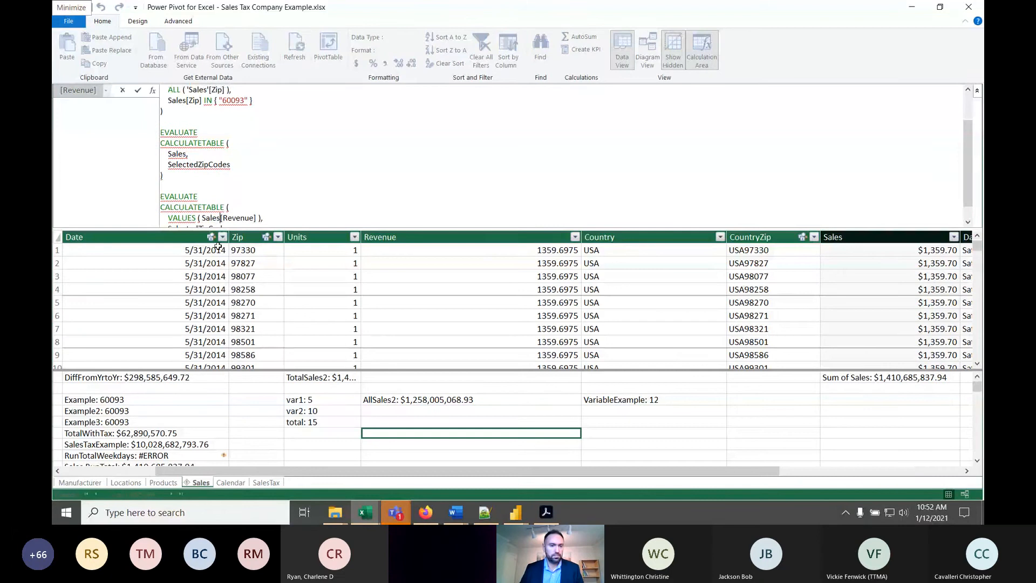
# - Add a final line Return SelectedZipCodes below the second EVALUATE block and try to commit the ZipExample formula
pyautogui.scroll(-1, 279, 132)
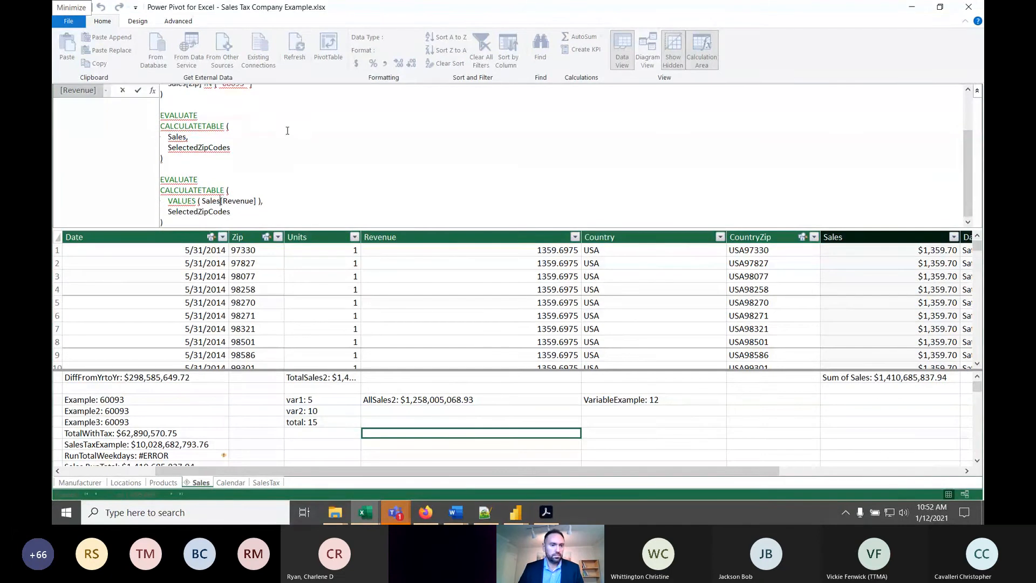
pyautogui.click(252, 210)
pyautogui.click(240, 221)
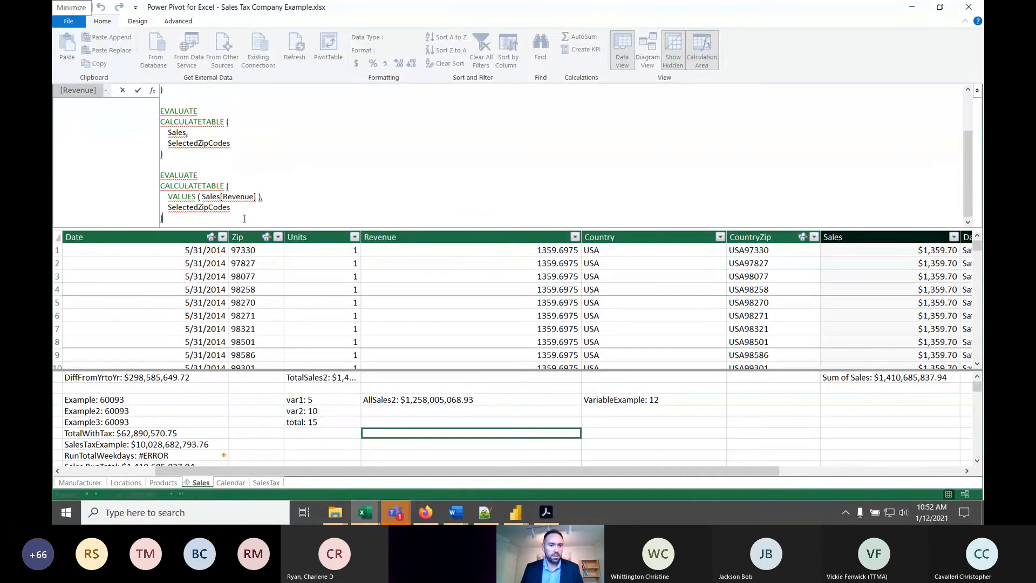
pyautogui.press('Return')
pyautogui.press('Return')
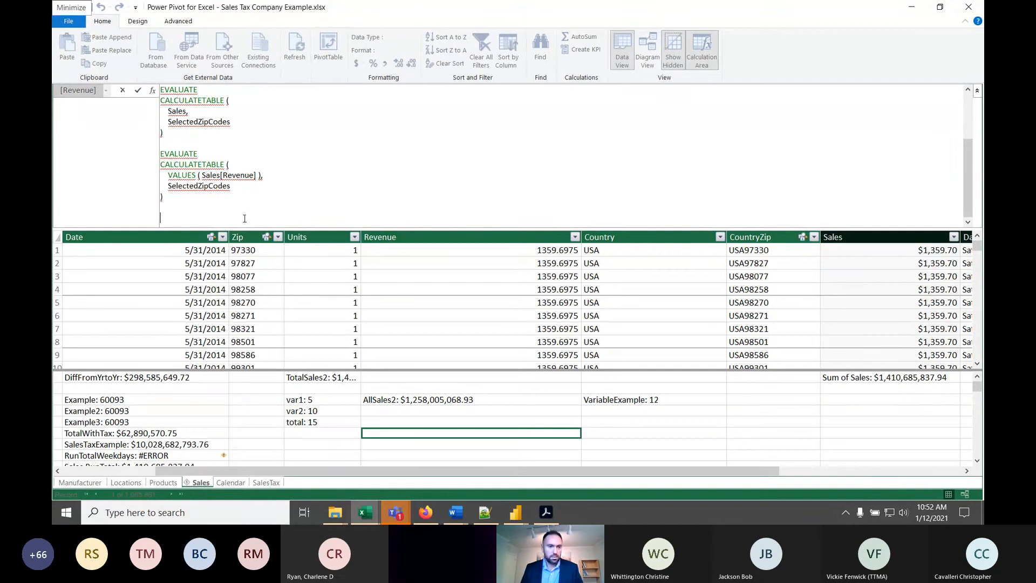
pyautogui.write('Retrun')
pyautogui.press('BackSpace')
pyautogui.press('BackSpace')
pyautogui.press('BackSpace')
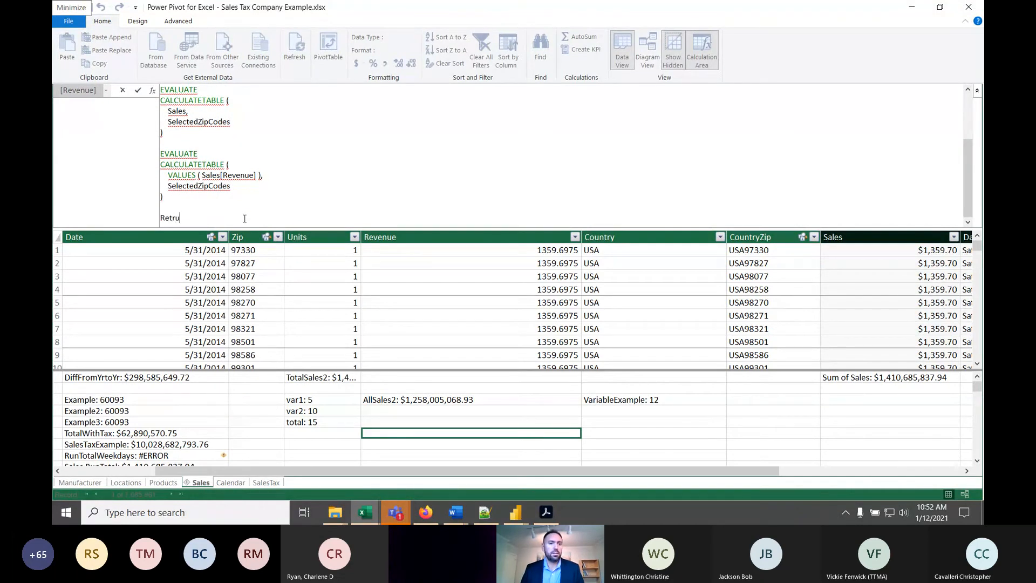
pyautogui.write('urn Sele')
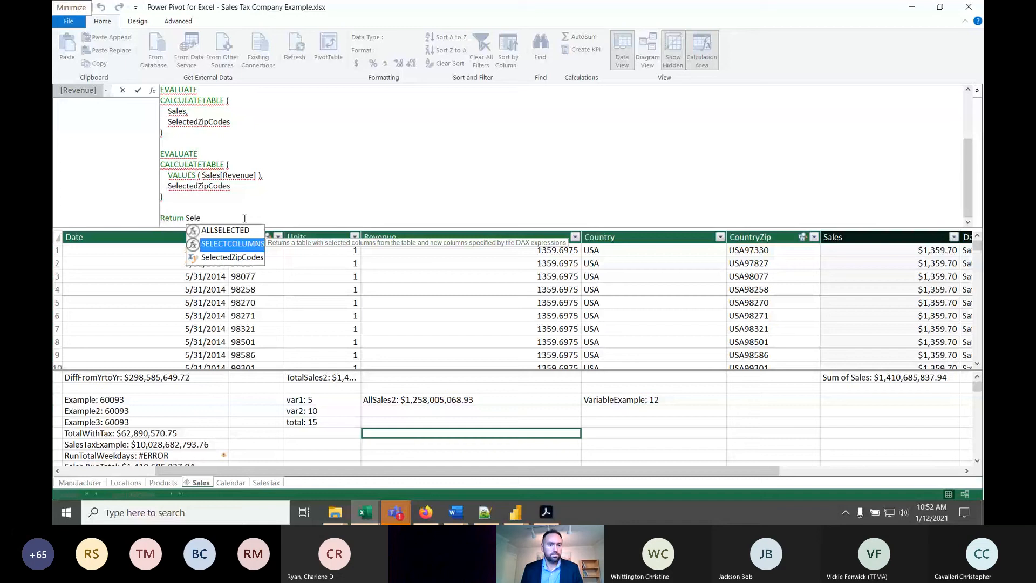
pyautogui.press('Tab')
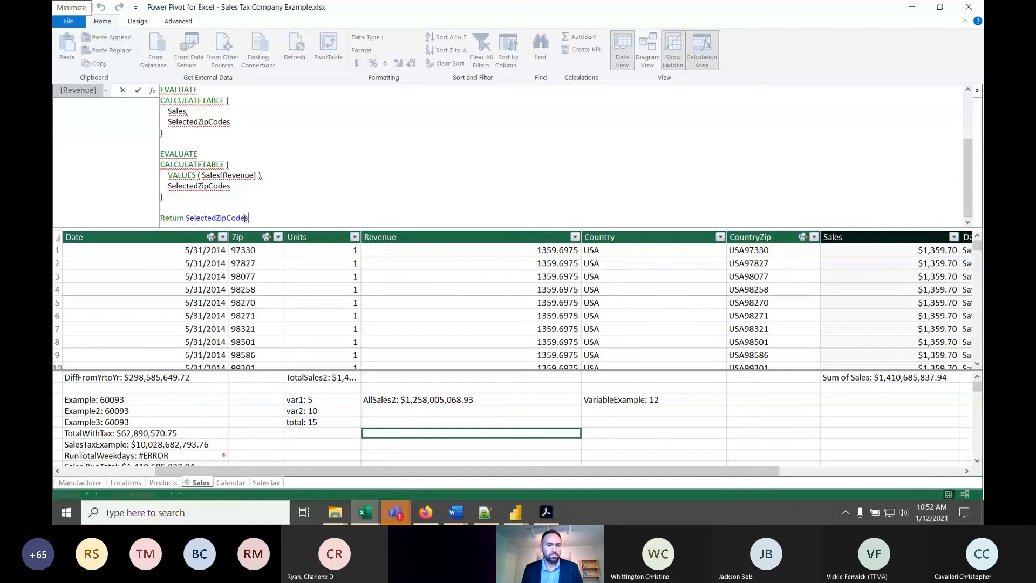
pyautogui.press('Return')
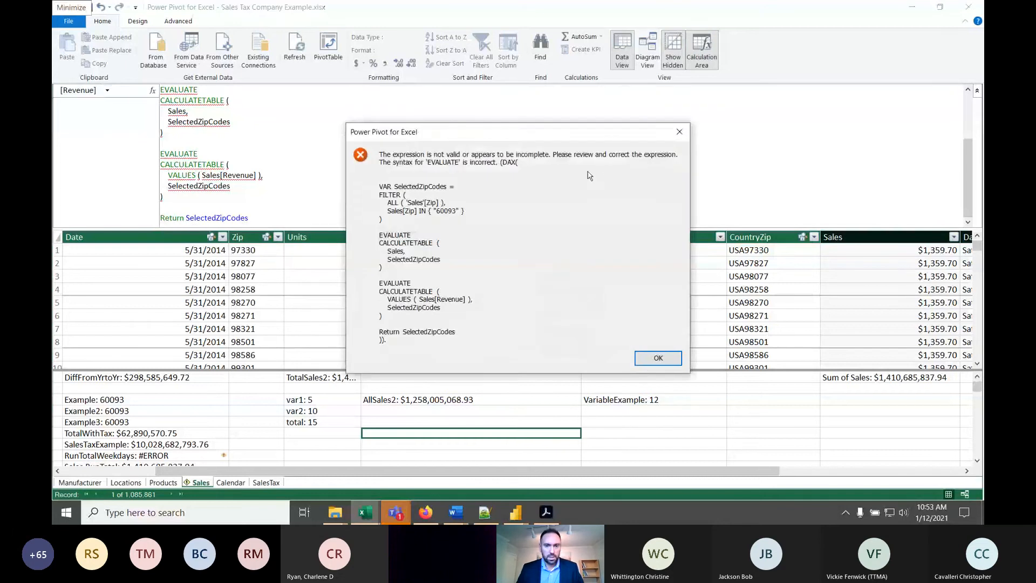
pyautogui.click(656, 359)
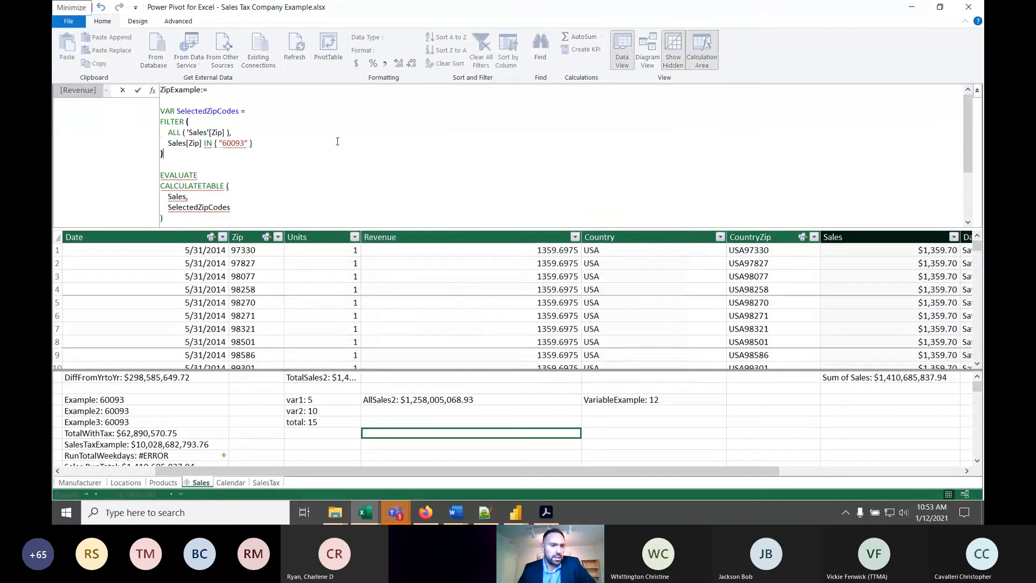
# - Remove the blank lines above VAR SelectedZipCodes and above the first EVALUATE, and try to commit the ZipExample formula again
pyautogui.click(184, 102)
pyautogui.press('Delete')
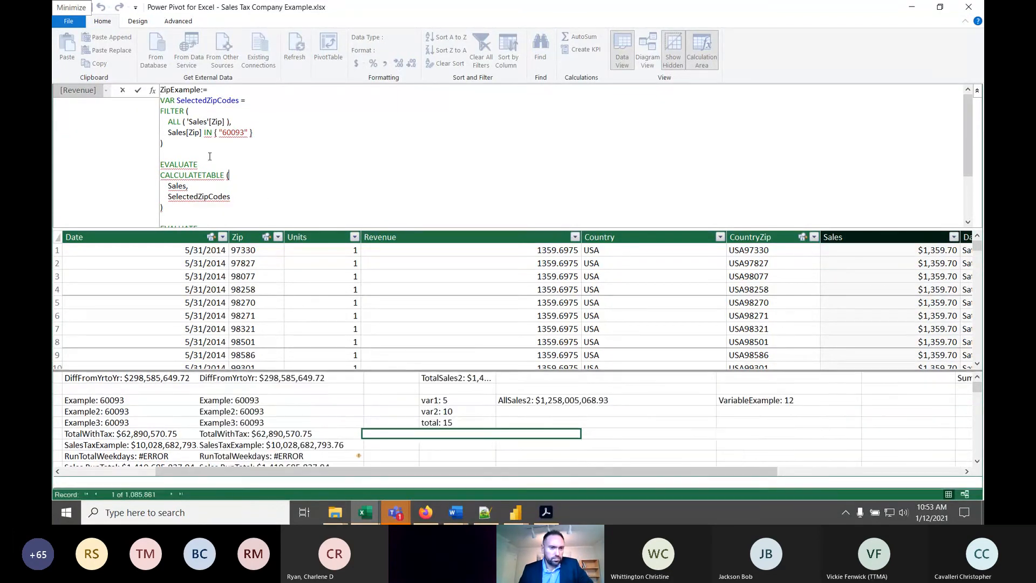
pyautogui.press('BackSpace')
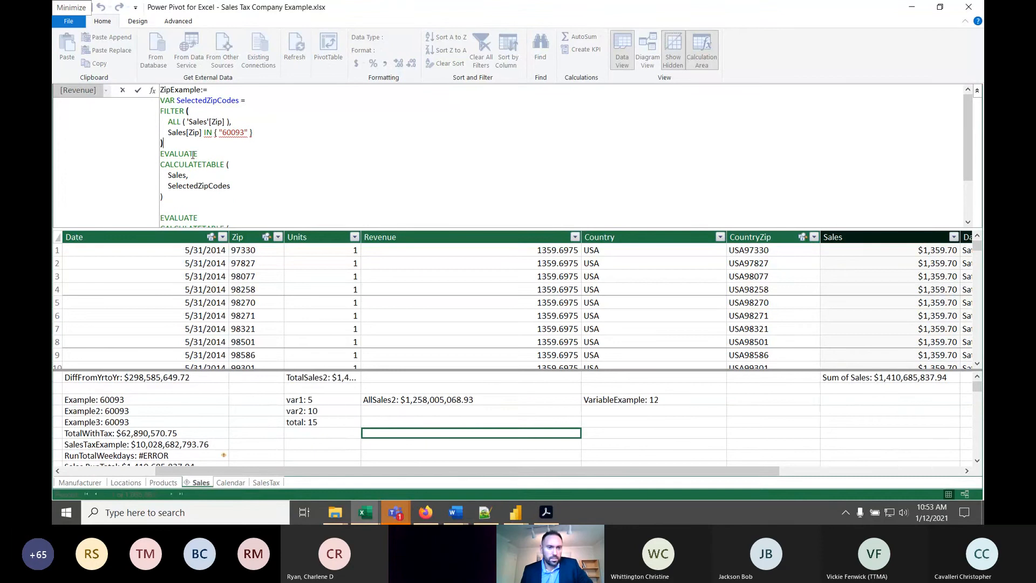
pyautogui.click(241, 194)
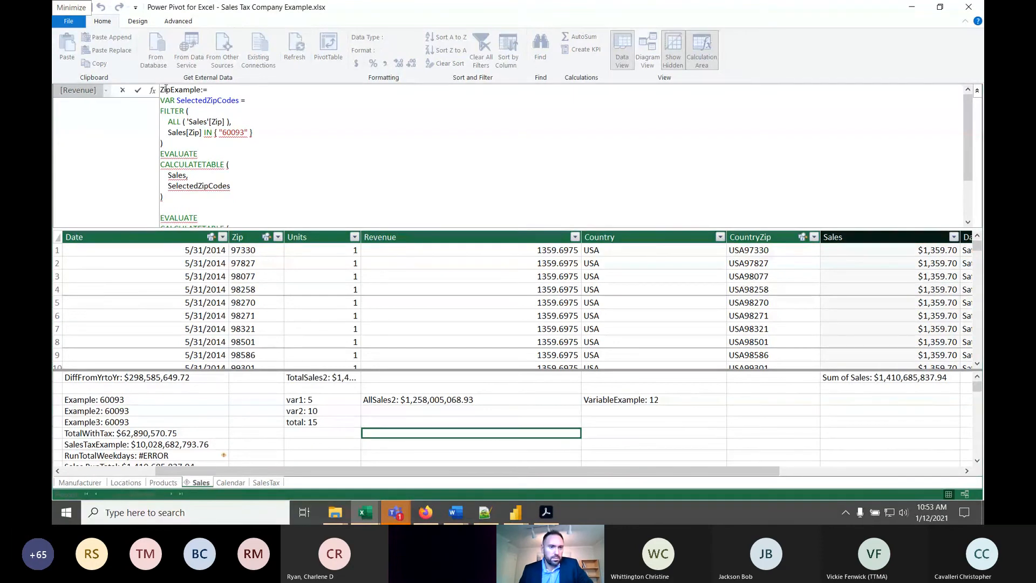
pyautogui.click(189, 121)
pyautogui.click(626, 439)
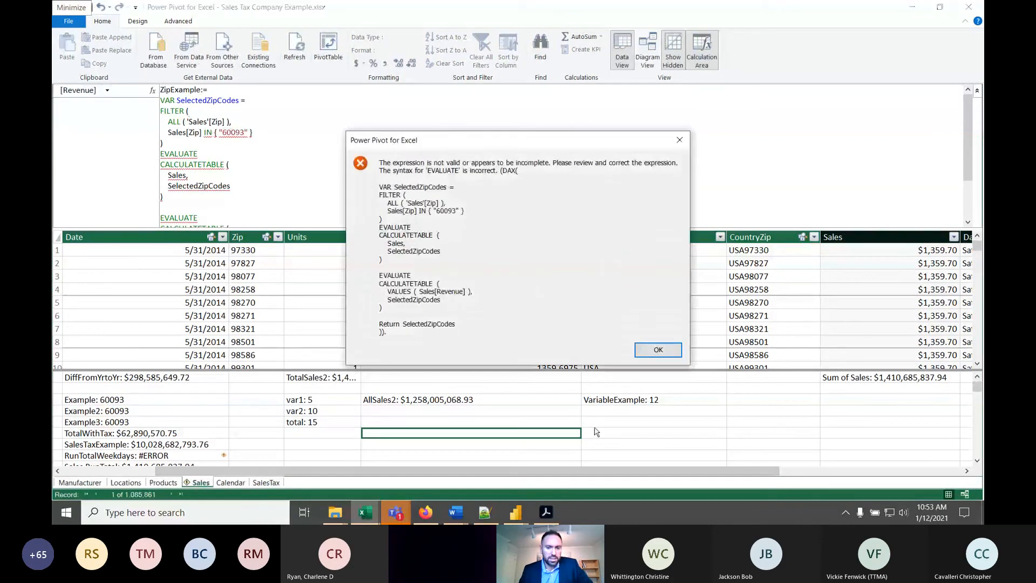
pyautogui.click(638, 353)
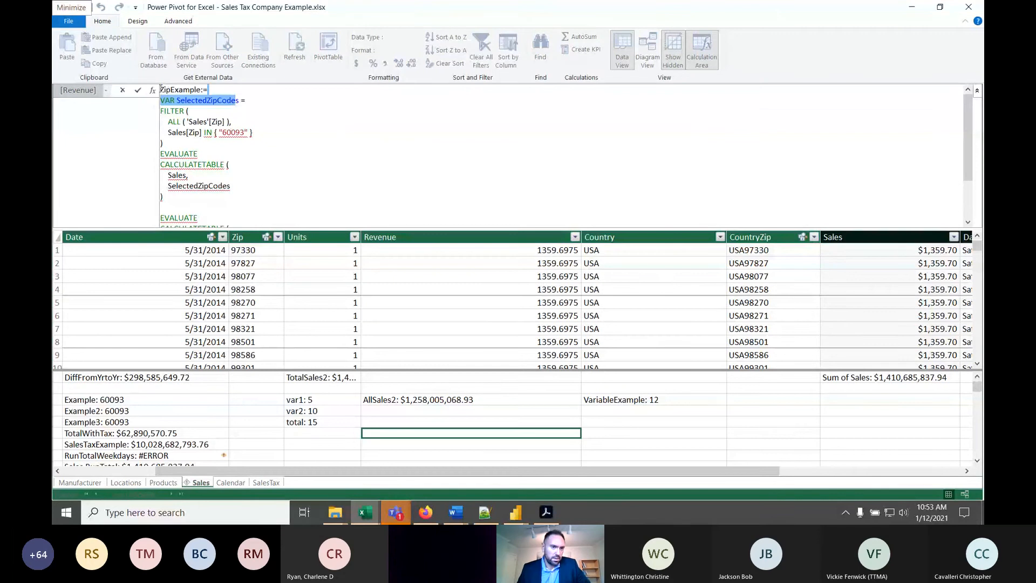
# - Look over the whole ZipExample formula and discard its unsaved edit
pyautogui.click(174, 111)
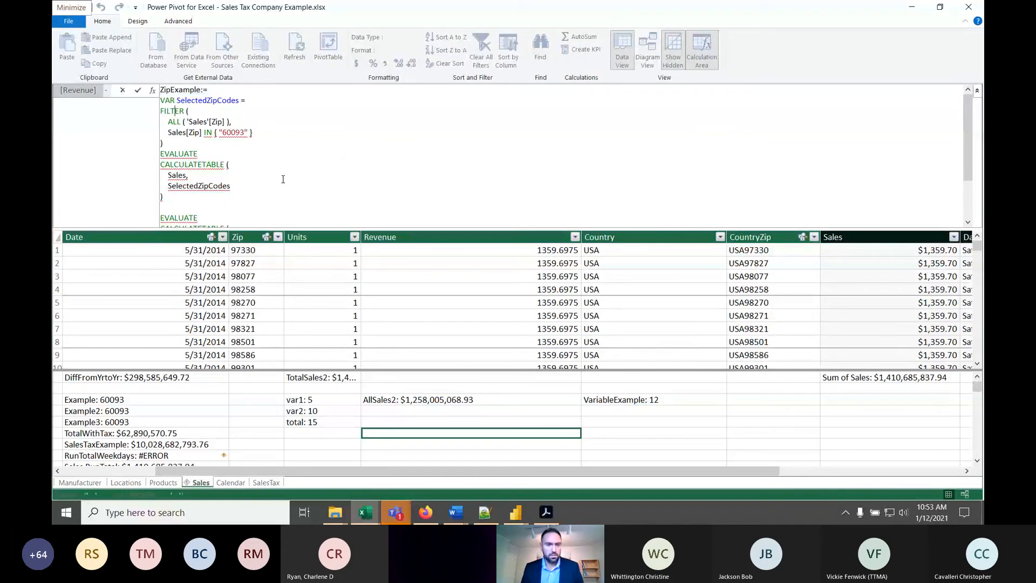
pyautogui.write('a')
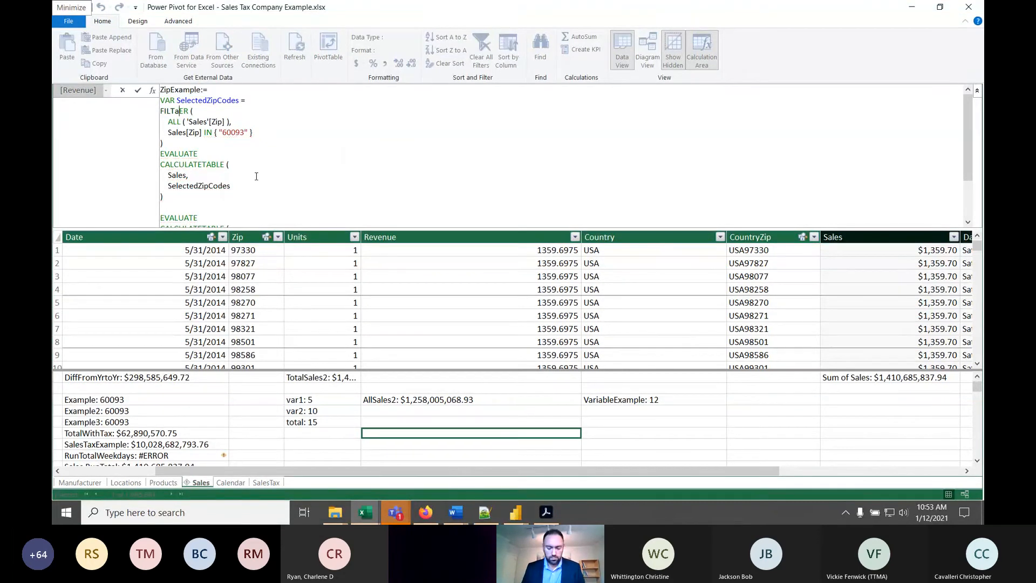
pyautogui.press('BackSpace')
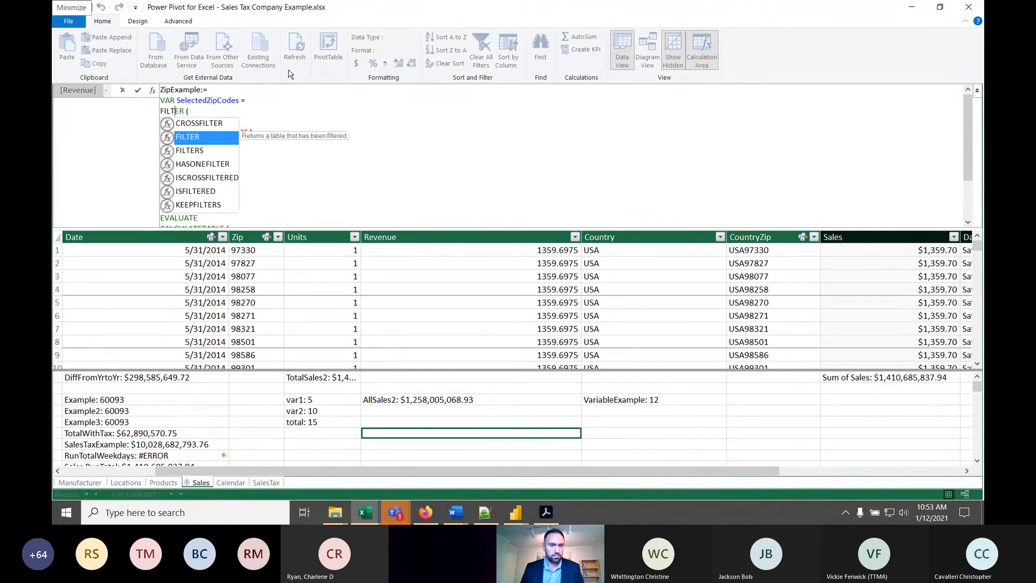
pyautogui.click(253, 100)
pyautogui.moveTo(163, 90); pyautogui.dragTo(306, 207)
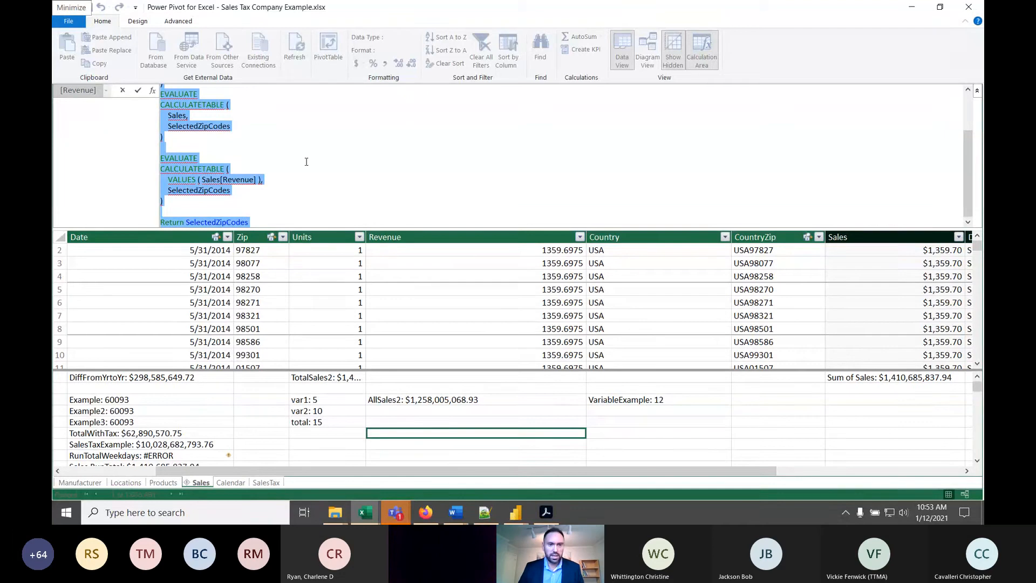
pyautogui.click(280, 115)
pyautogui.press('Escape')
# - Review the formulas of the total and TotalSales2 measures and look through the other measures in the calculation area
pyautogui.click(313, 424)
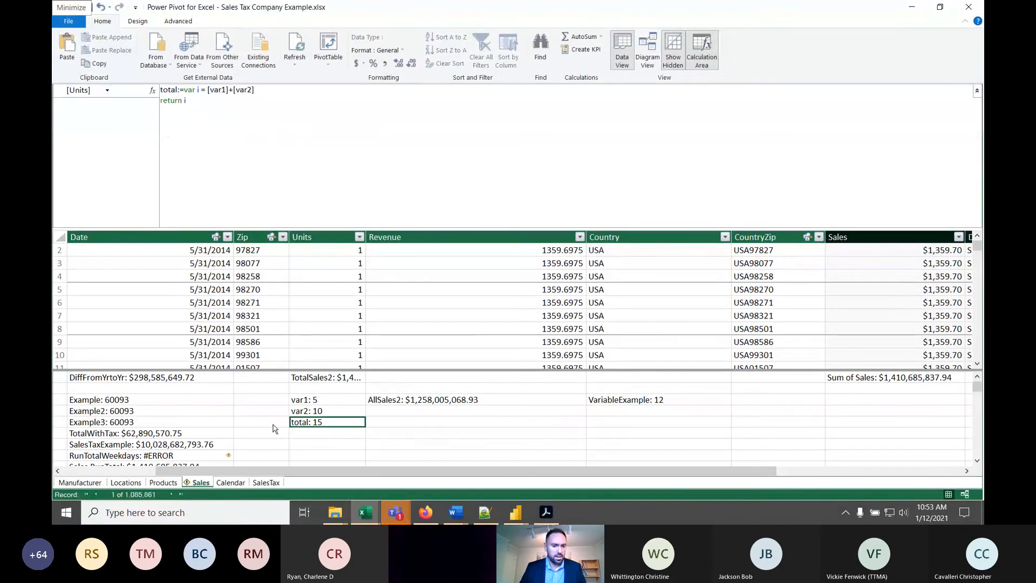
pyautogui.scroll(-1, 267, 427)
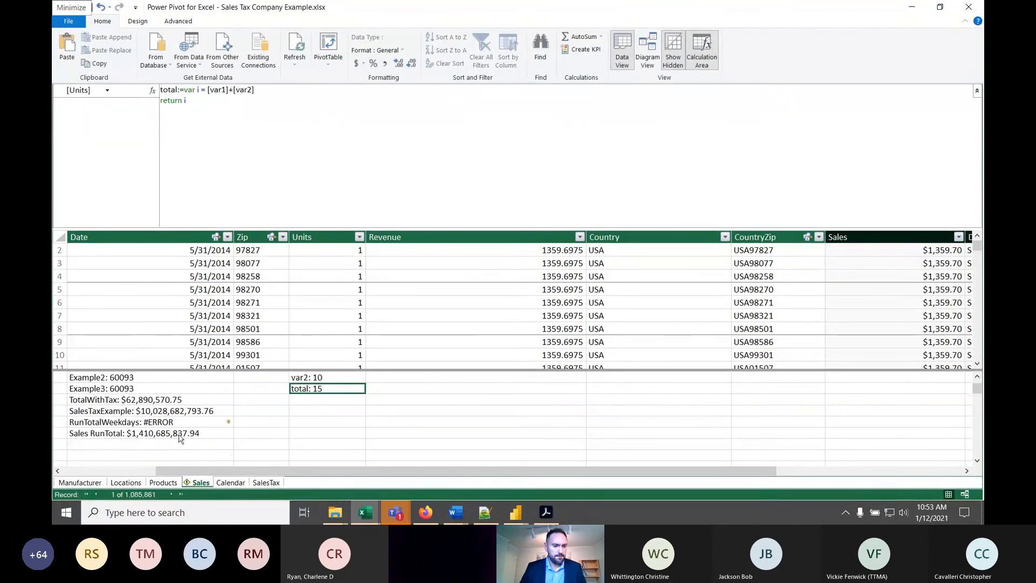
pyautogui.scroll(1, 302, 412)
pyautogui.scroll(-2, 305, 411)
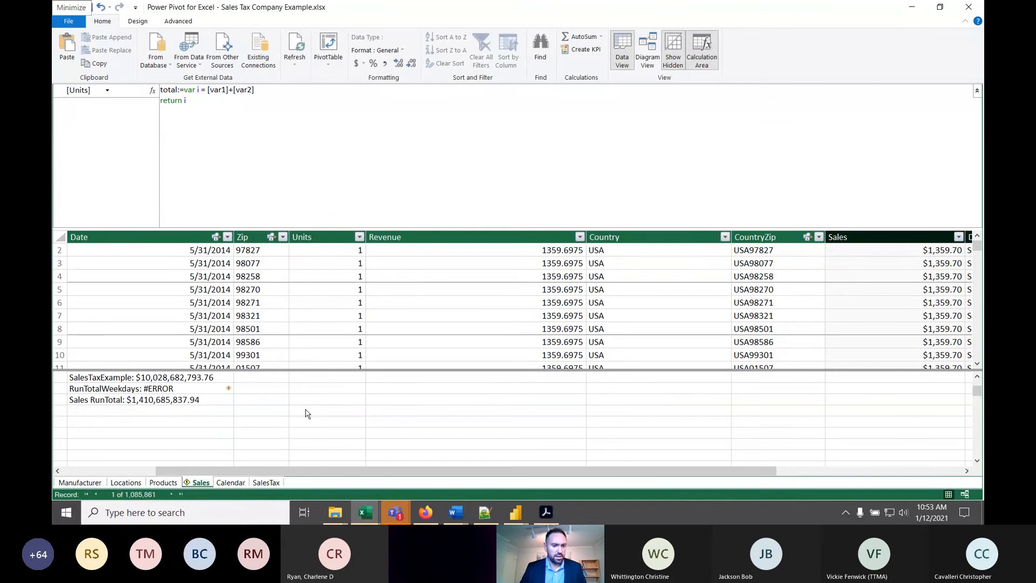
pyautogui.scroll(2, 304, 414)
pyautogui.click(328, 379)
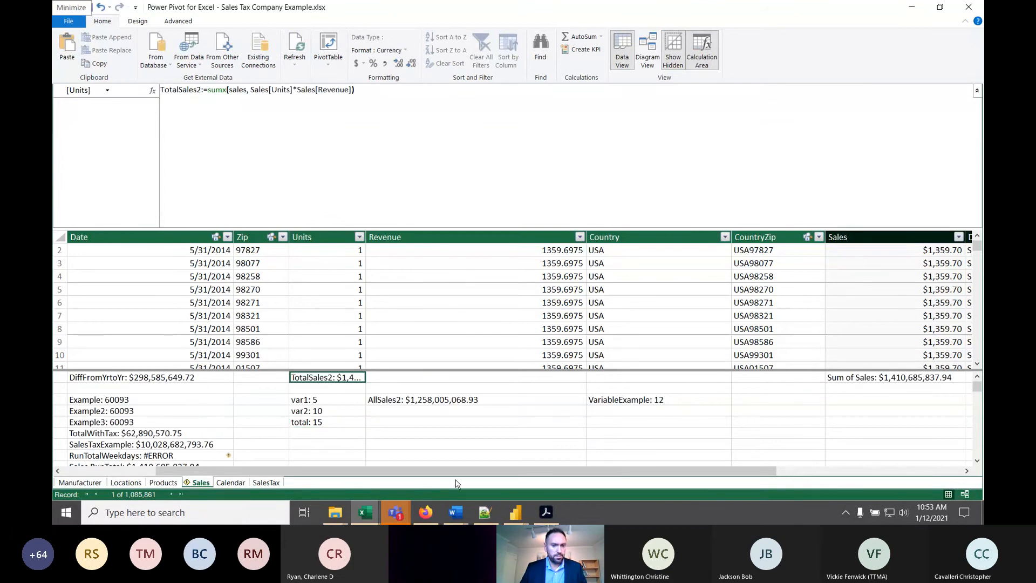
# - Select the empty Revenue cell in the total measure's row and copy the Example:= script, lines 22 to 28, from Notepad++
pyautogui.click(446, 447)
pyautogui.click(418, 423)
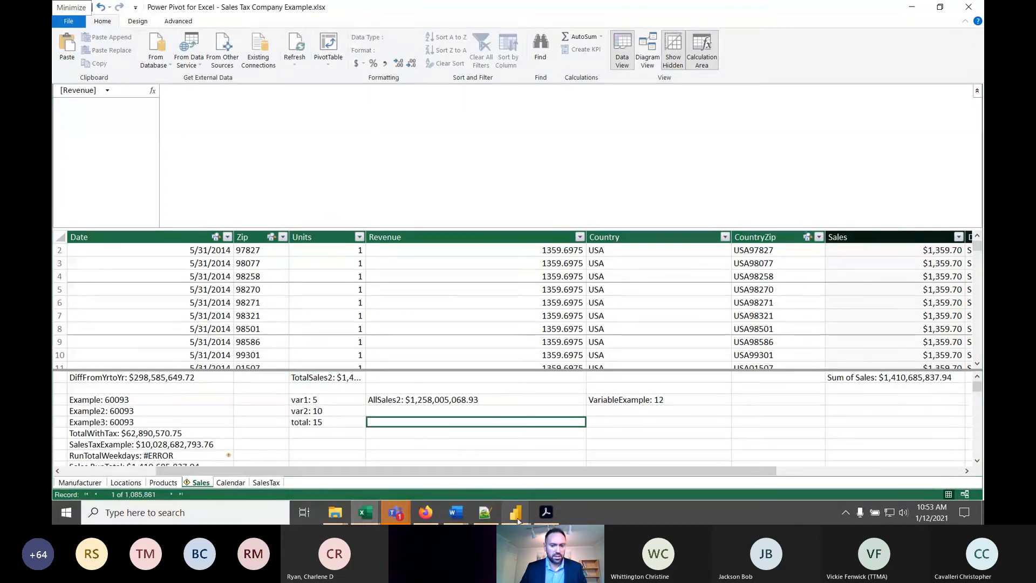
pyautogui.click(485, 512)
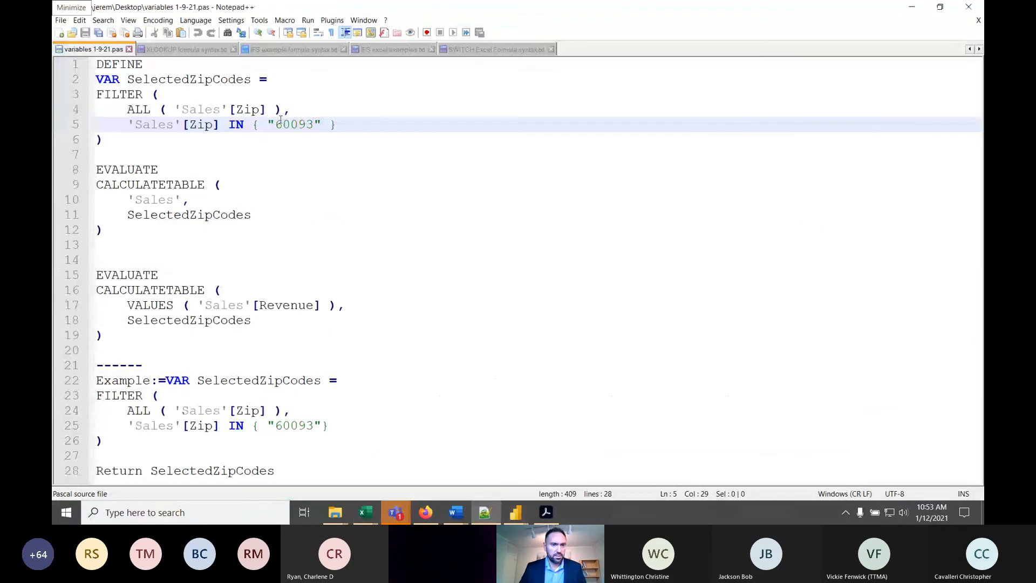
pyautogui.click(311, 351)
pyautogui.click(303, 426)
pyautogui.moveTo(312, 467); pyautogui.dragTo(81, 384)
pyautogui.hotkey('ctrl', 'c')
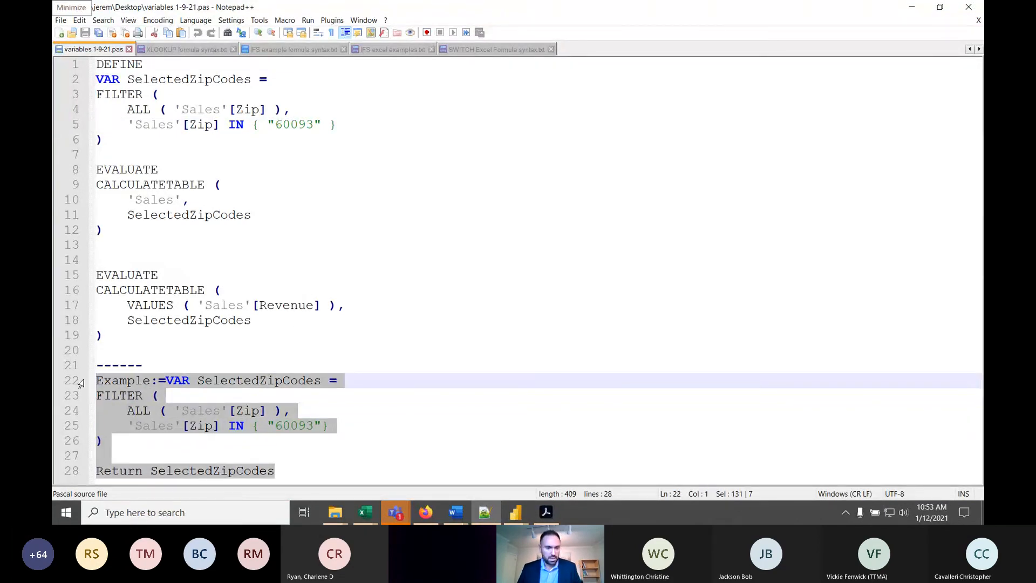
pyautogui.click(333, 409)
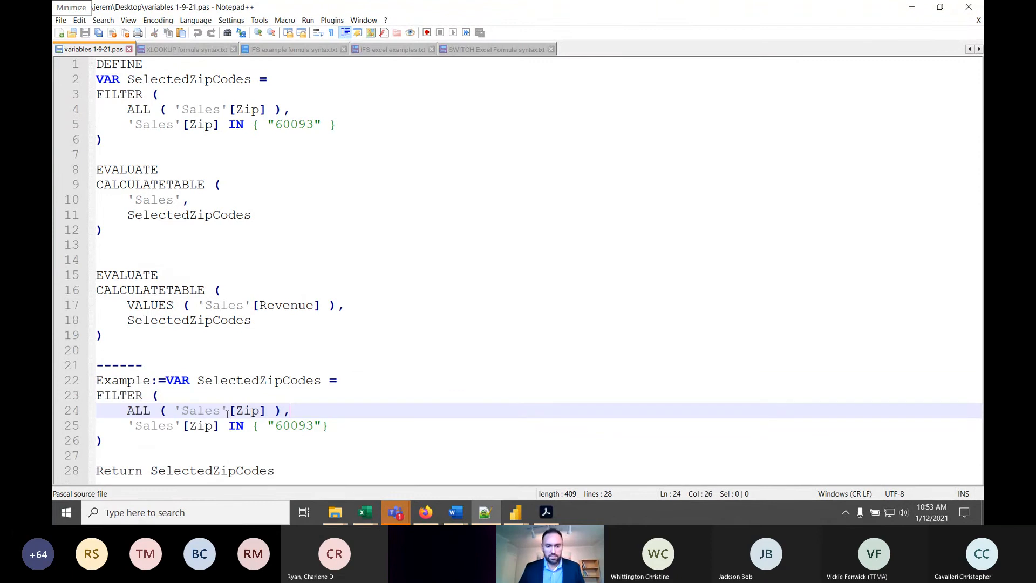
# - Return to Power Pivot and paste the Example:=VAR SelectedZipCodes script into the selected Revenue cell's formula
pyautogui.click(910, 8)
pyautogui.click(284, 136)
pyautogui.hotkey('ctrl', 'v')
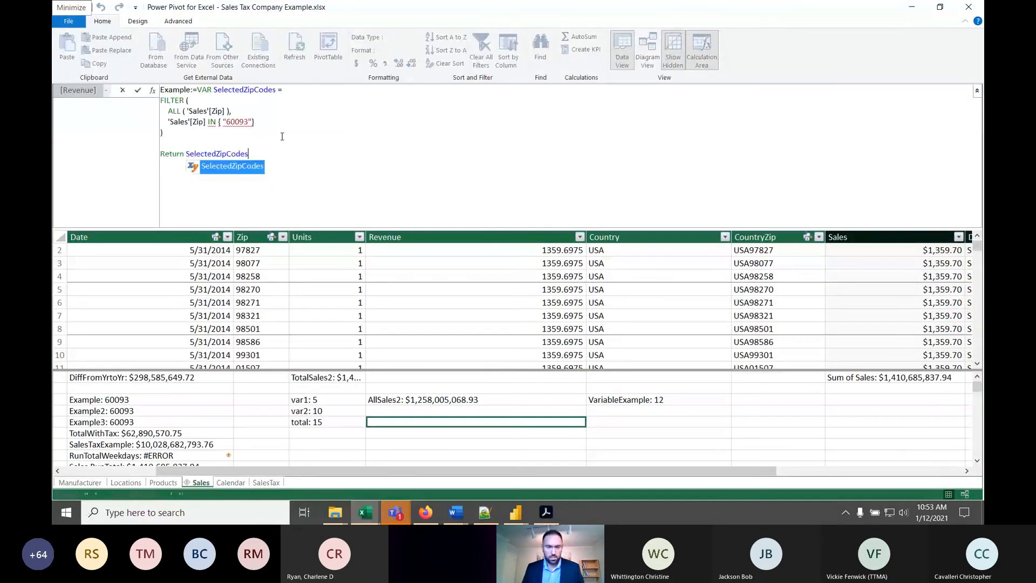
# - Move VAR SelectedZipCodes onto its own line below Example:= in the formula
pyautogui.click(282, 136)
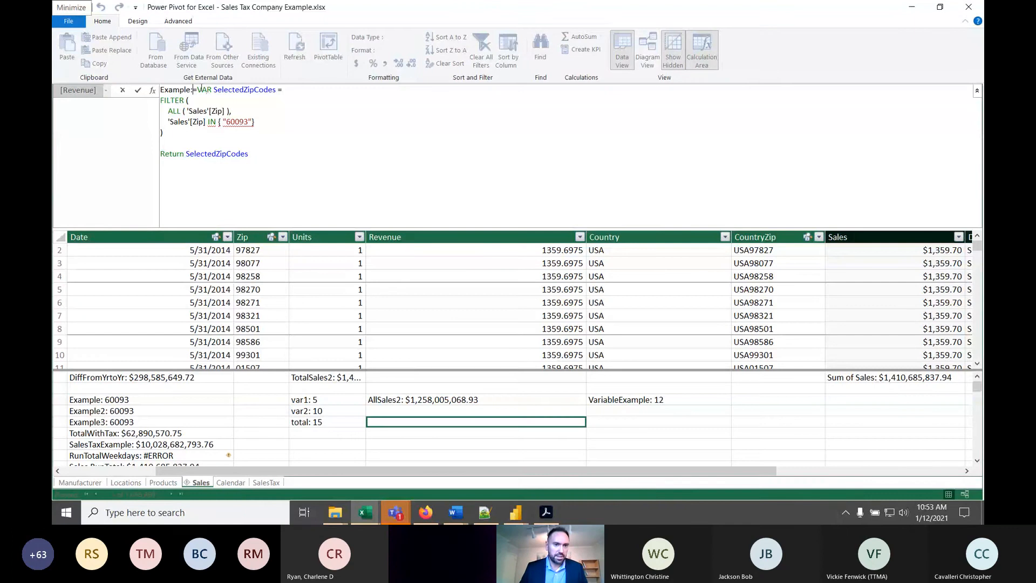
pyautogui.hotkey('alt', 'Return')
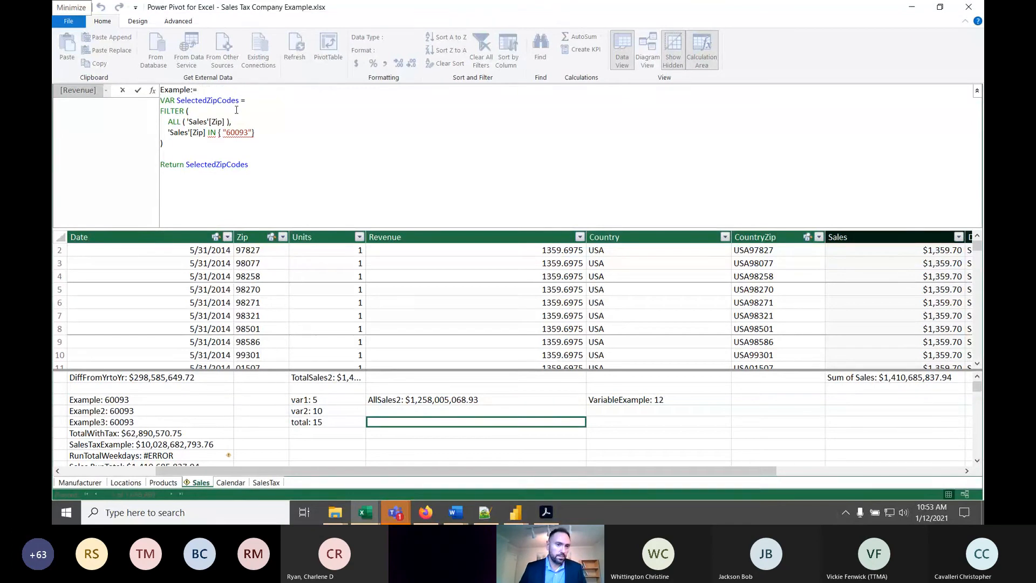
pyautogui.click(199, 101)
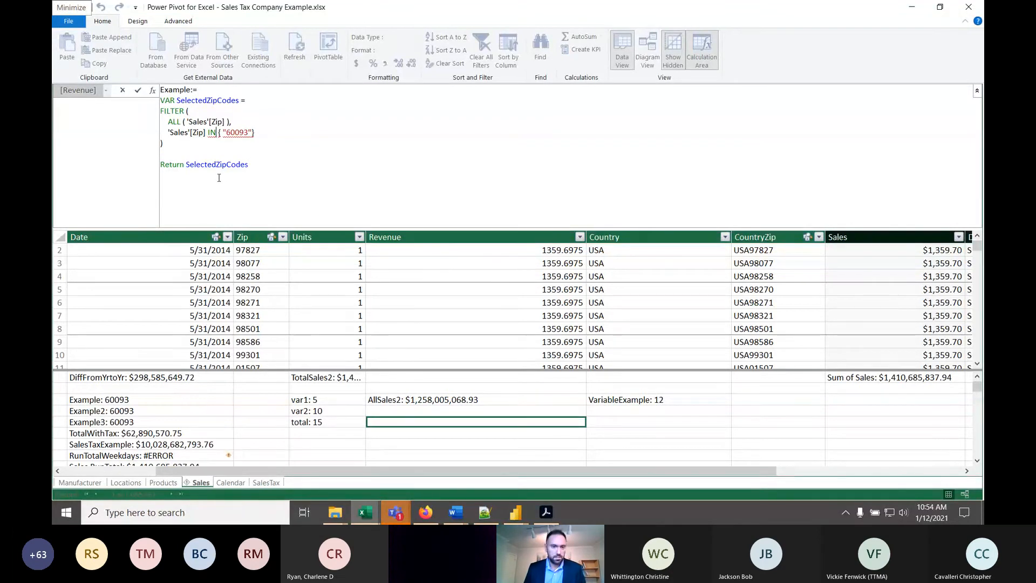
# - Remove the single quotes around Sales in the FILTER condition so it reads Sales[Zip] IN
pyautogui.press('BackSpace')
pyautogui.press('Right')
pyautogui.press('Right')
pyautogui.press('Right')
pyautogui.press('Right')
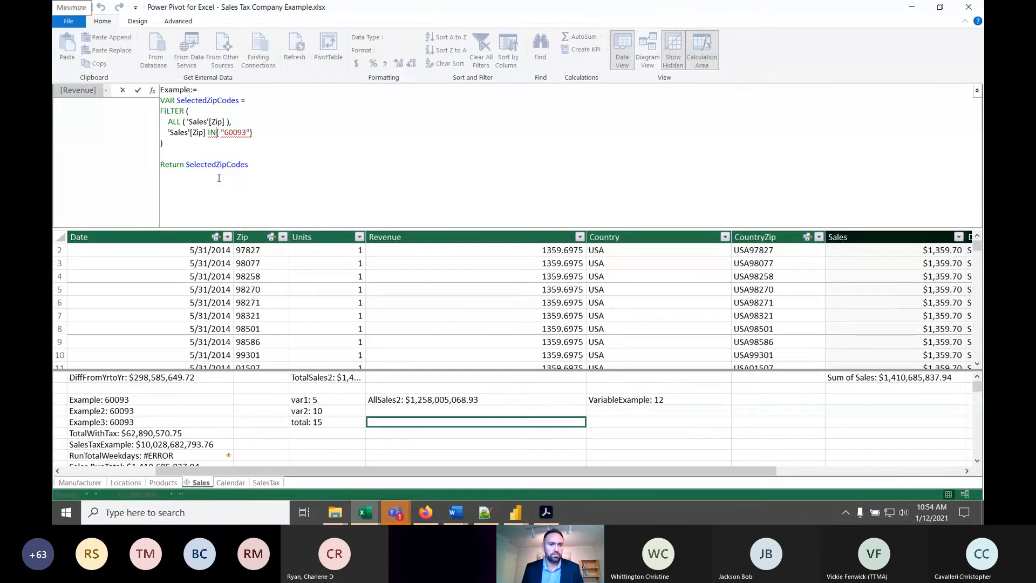
pyautogui.press('Left')
pyautogui.press('Left')
pyautogui.press('Left')
pyautogui.press('Left')
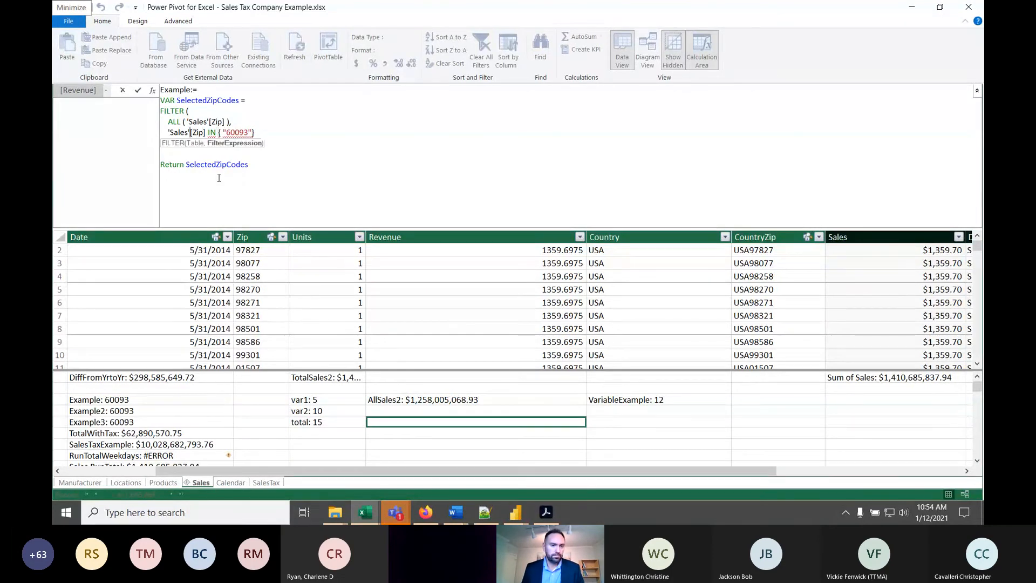
pyautogui.press('BackSpace')
pyautogui.press('Left')
pyautogui.press('Left')
pyautogui.press('BackSpace')
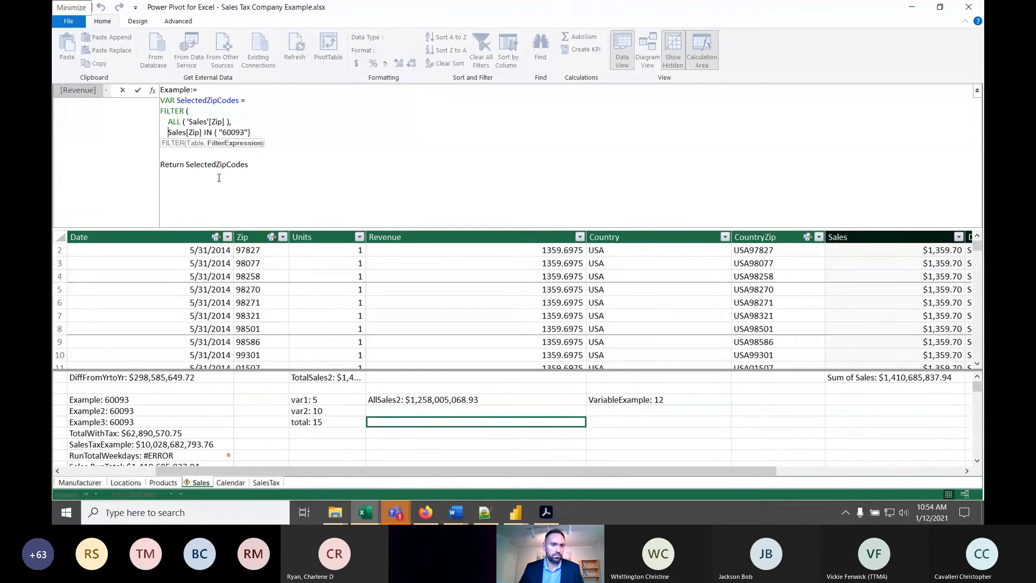
# - Remove the single quotes around Sales inside the ALL function so it reads ALL ( Sales[Zip] )
pyautogui.click(211, 116)
pyautogui.write("ALL ( 'Sales'[Zip] ),")
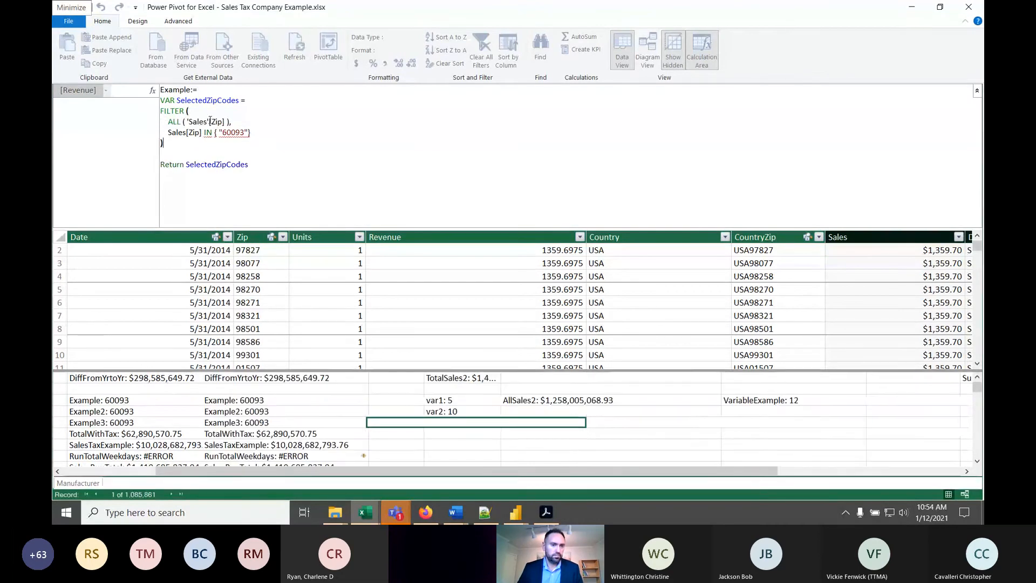
pyautogui.press('BackSpace')
pyautogui.press('Escape')
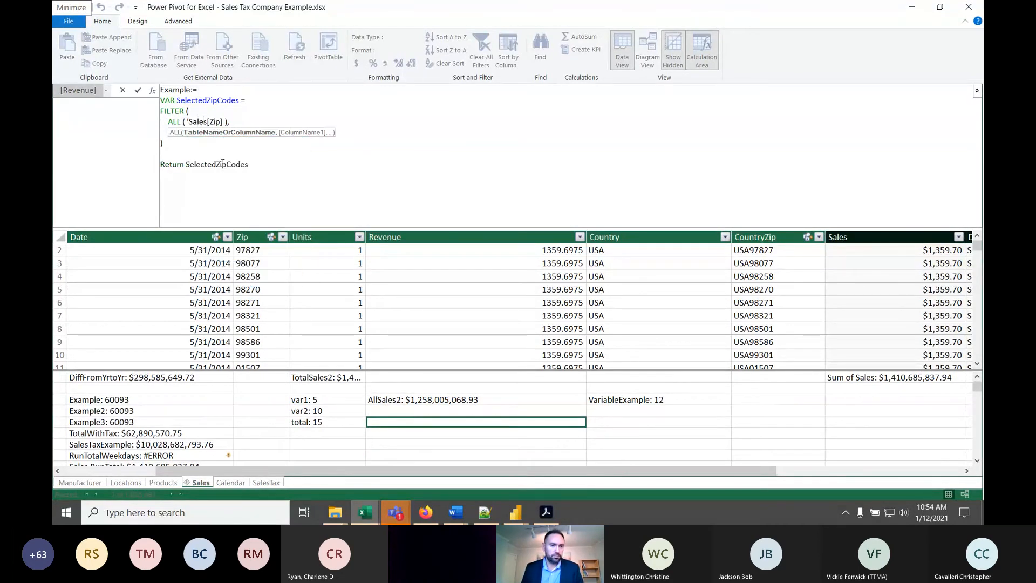
pyautogui.write('=')
pyautogui.press('BackSpace')
pyautogui.press('BackSpace')
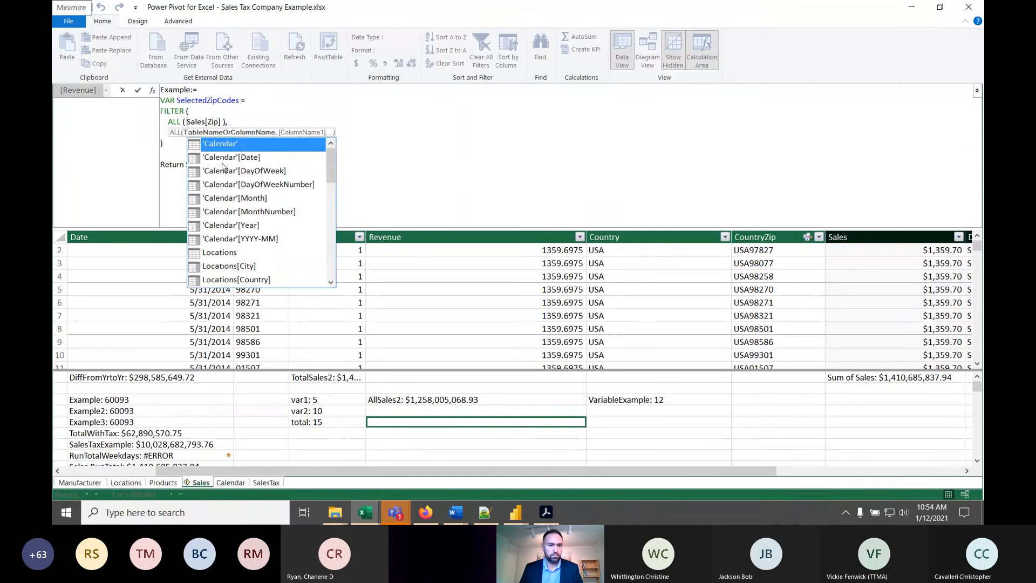
pyautogui.click(268, 168)
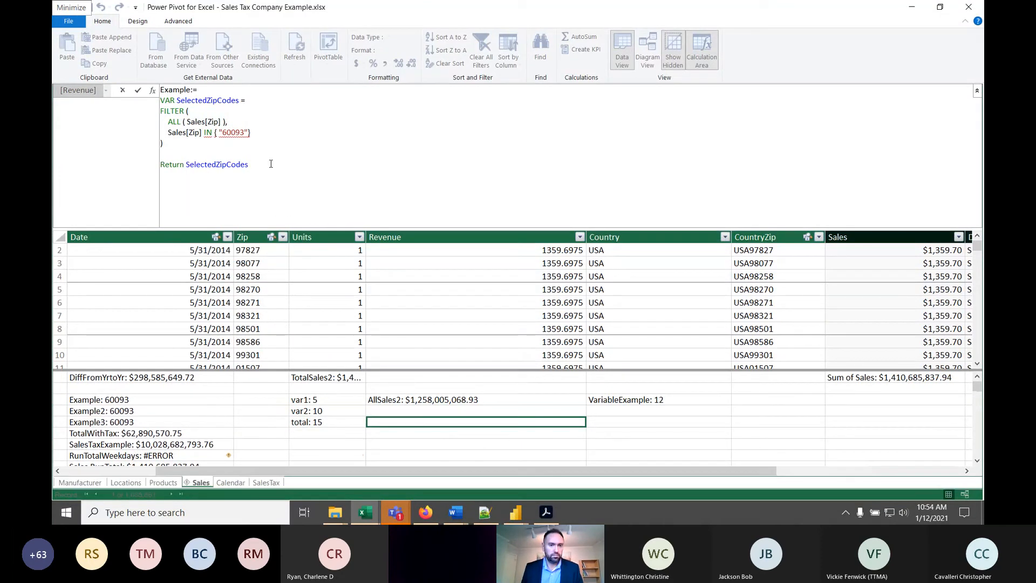
# - Try to commit the formula as Example, rename the measure Example4, and commit it
pyautogui.press('Return')
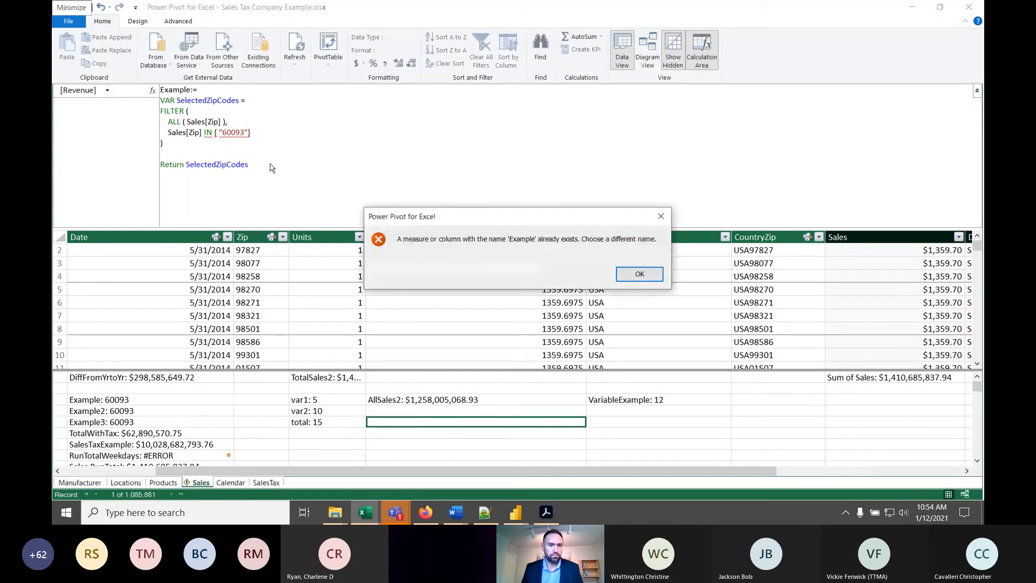
pyautogui.click(636, 274)
pyautogui.click(192, 90)
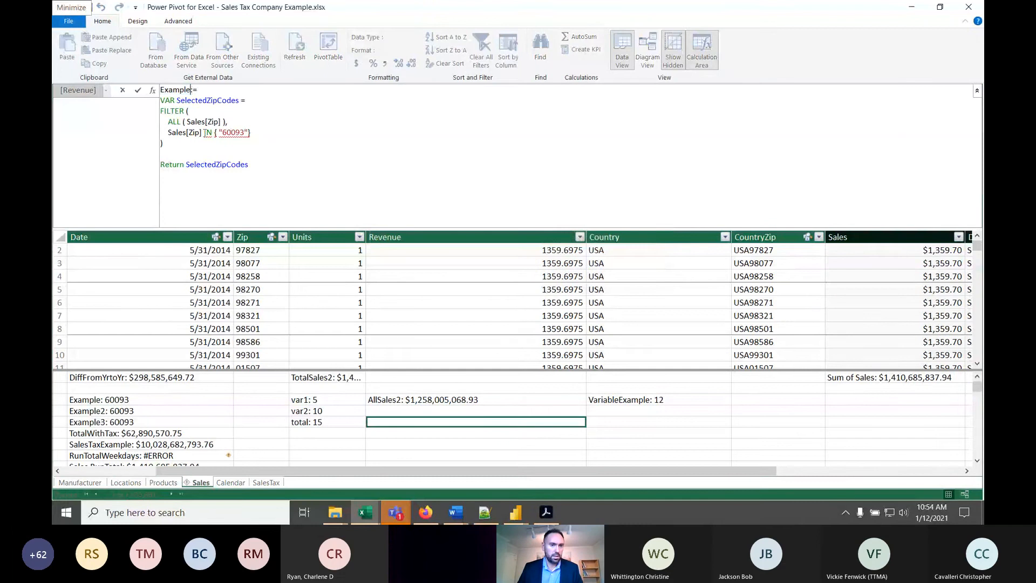
pyautogui.write('2')
pyautogui.press('BackSpace')
pyautogui.write('4')
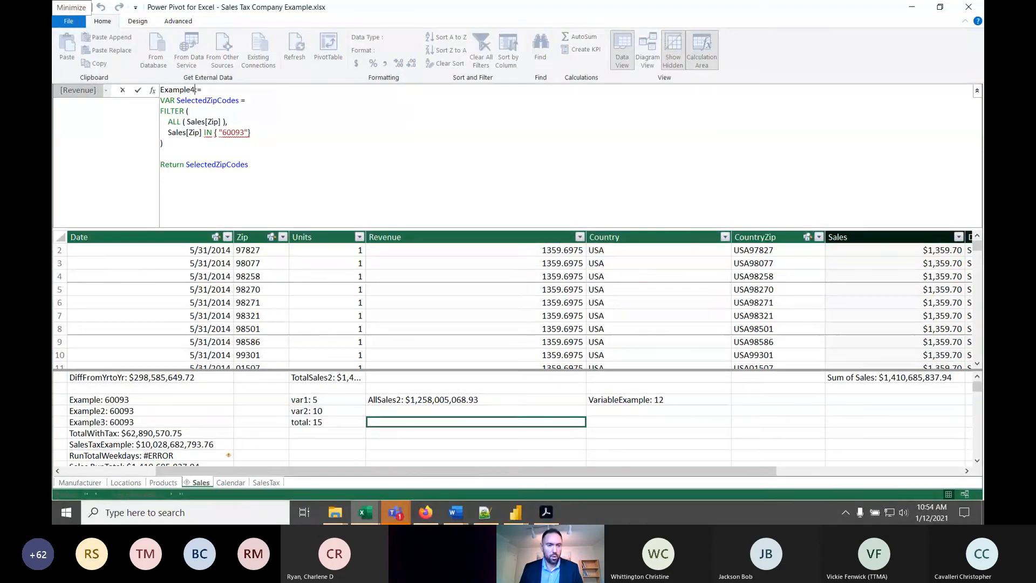
pyautogui.press('Return')
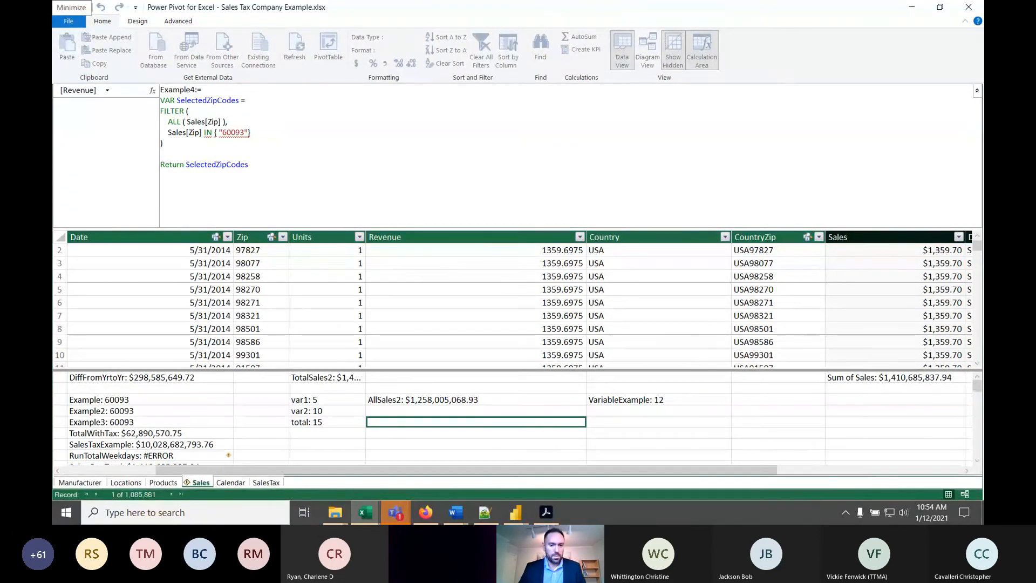
# - Review the Example4 formula and put VAR SelectedZipCodes on a new line below Example4:=
pyautogui.click(291, 158)
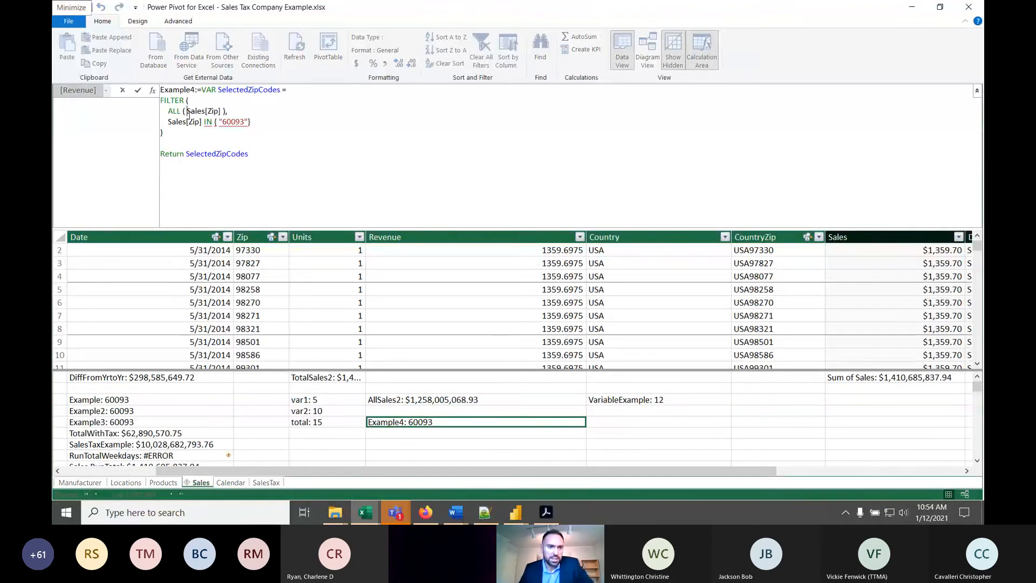
pyautogui.click(264, 102)
pyautogui.click(238, 140)
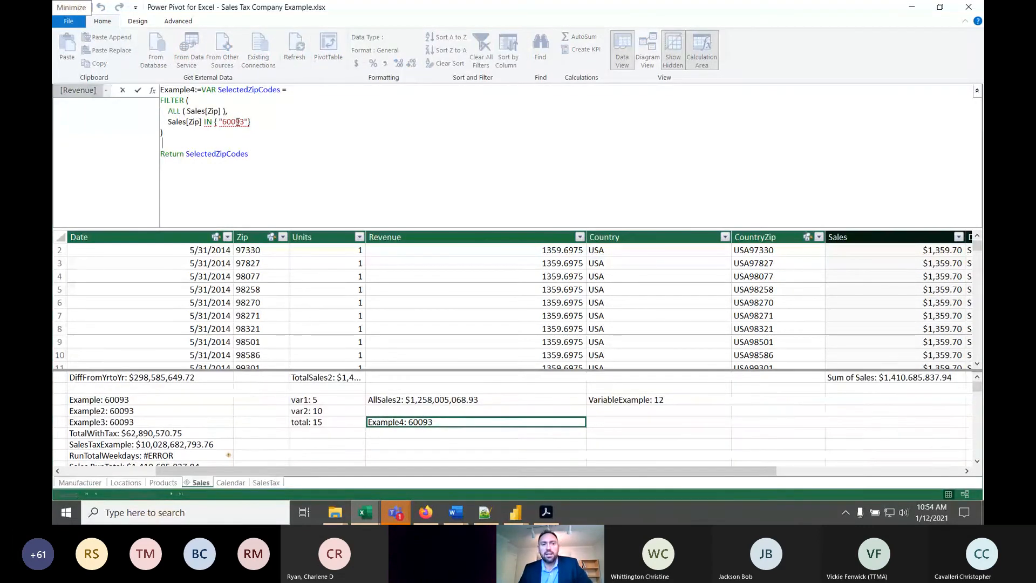
pyautogui.click(250, 122)
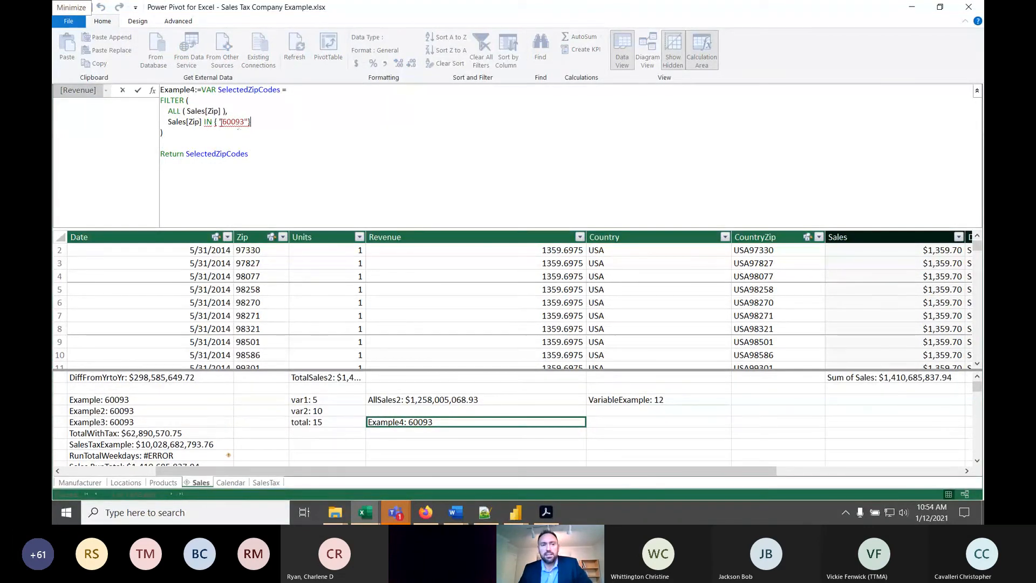
pyautogui.click(202, 90)
pyautogui.hotkey('shift', 'Return')
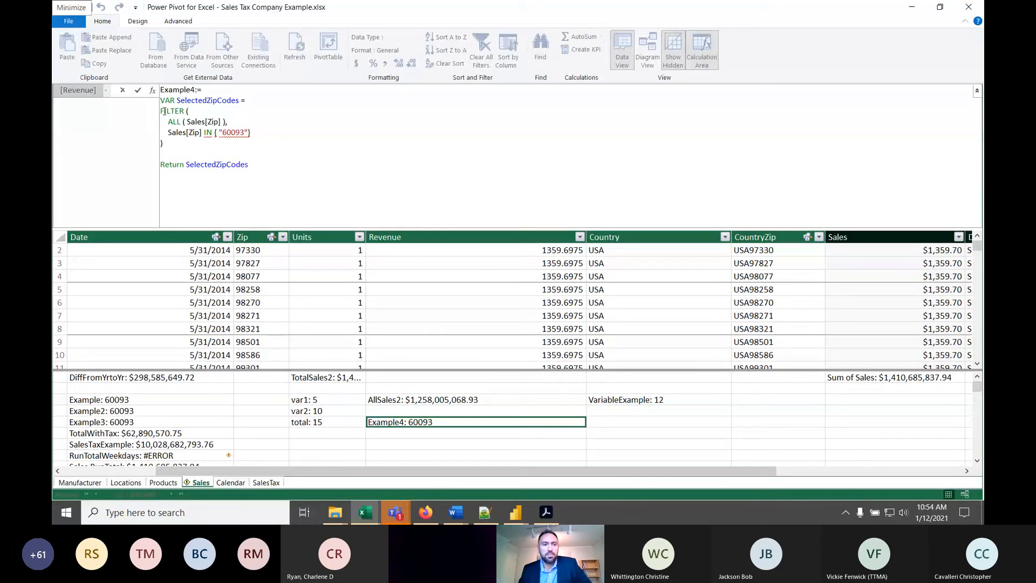
# - Check the workshop agenda on the Eventbrite page in Firefox, and minimize the browser and the Power Pivot window
pyautogui.click(426, 512)
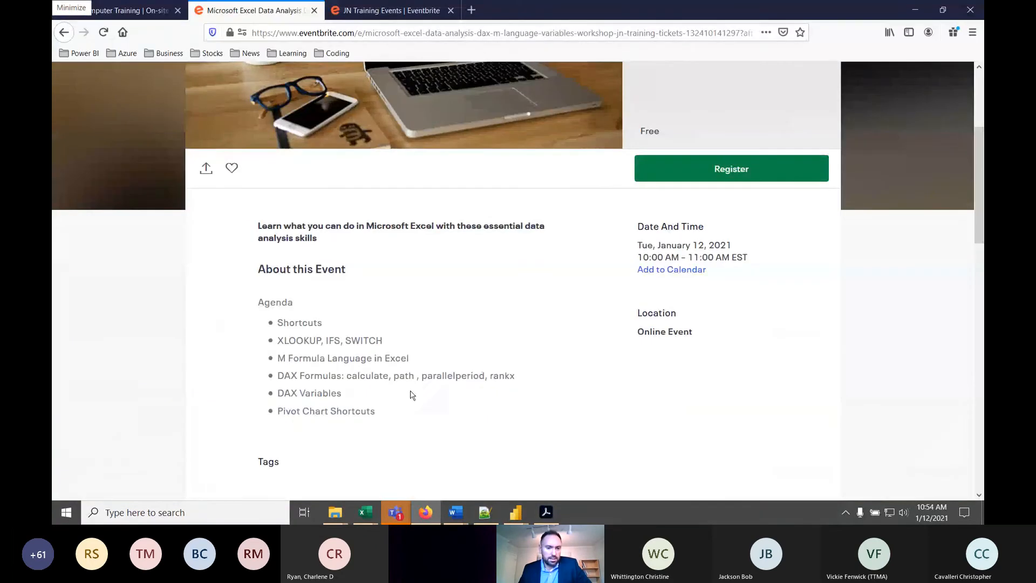
pyautogui.click(915, 10)
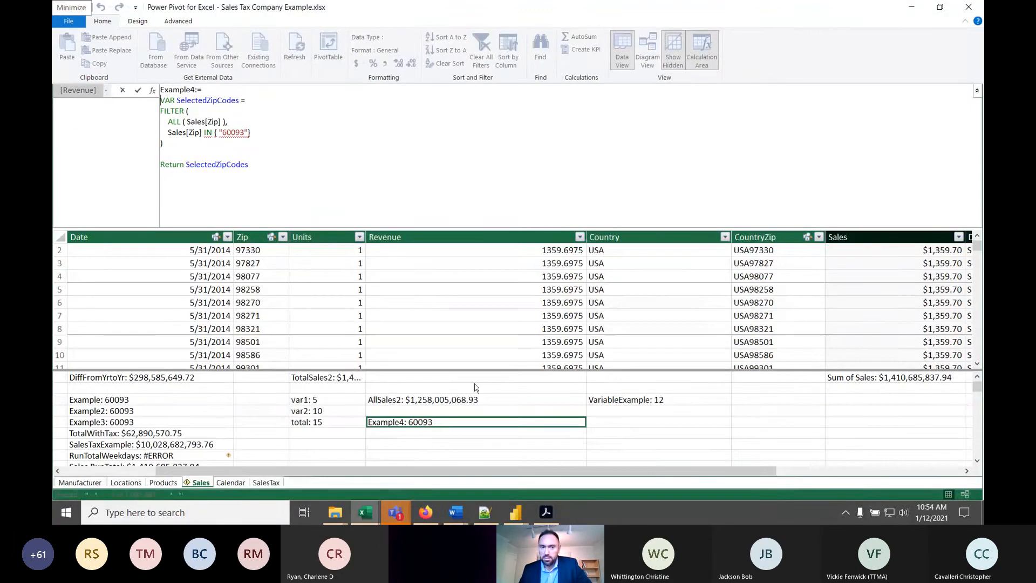
pyautogui.click(912, 7)
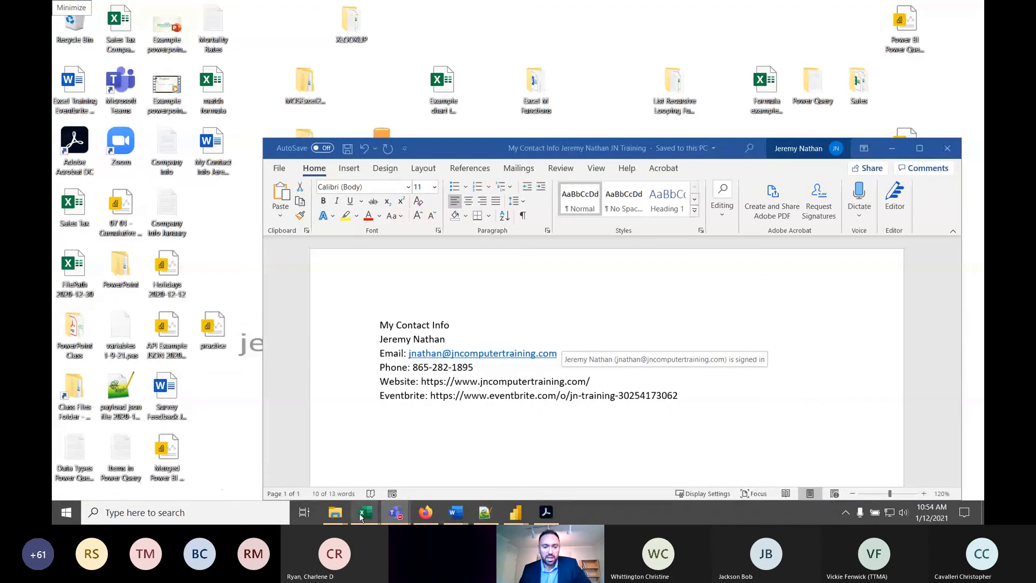
# - Open the Dashboard PivotTable JN Training workbook from the Data Analysis 2020-1-11 folder in File Explorer
pyautogui.moveTo(340, 517)
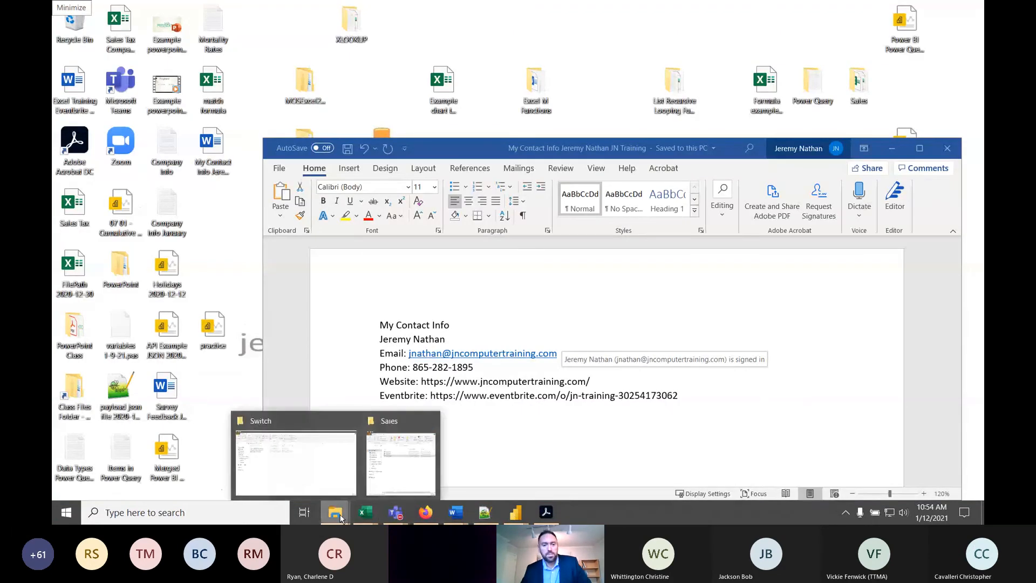
pyautogui.click(324, 476)
pyautogui.click(184, 95)
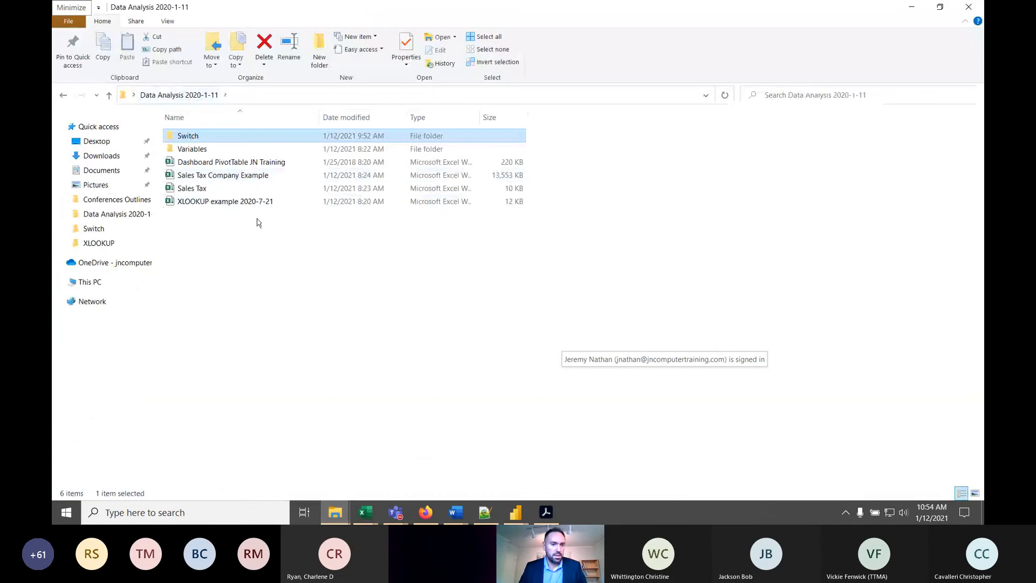
pyautogui.doubleClick(241, 163)
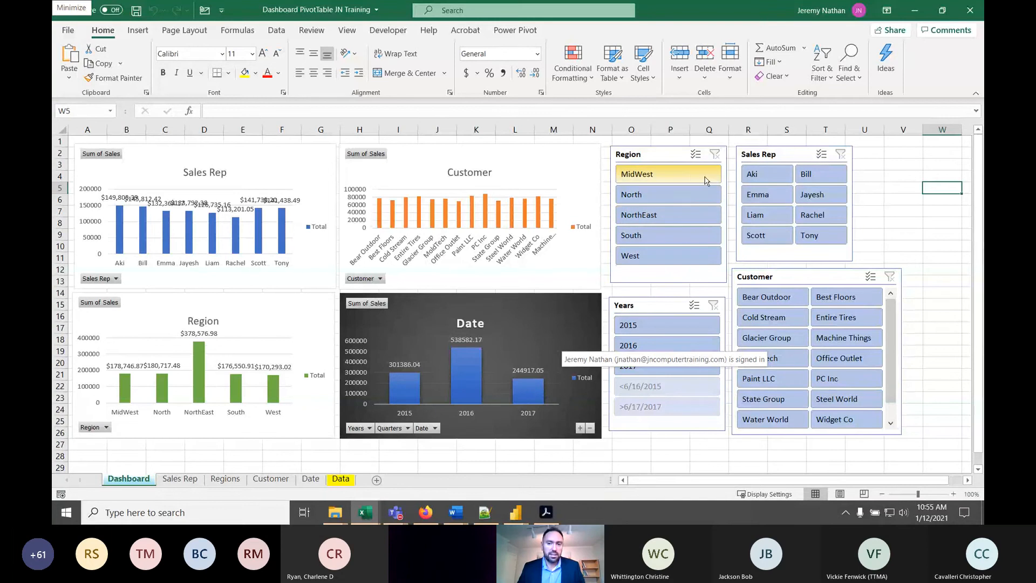
# - Filter the dashboard charts to the South region and the fifth sales rep, and bring up the Data sheet
pyautogui.click(657, 240)
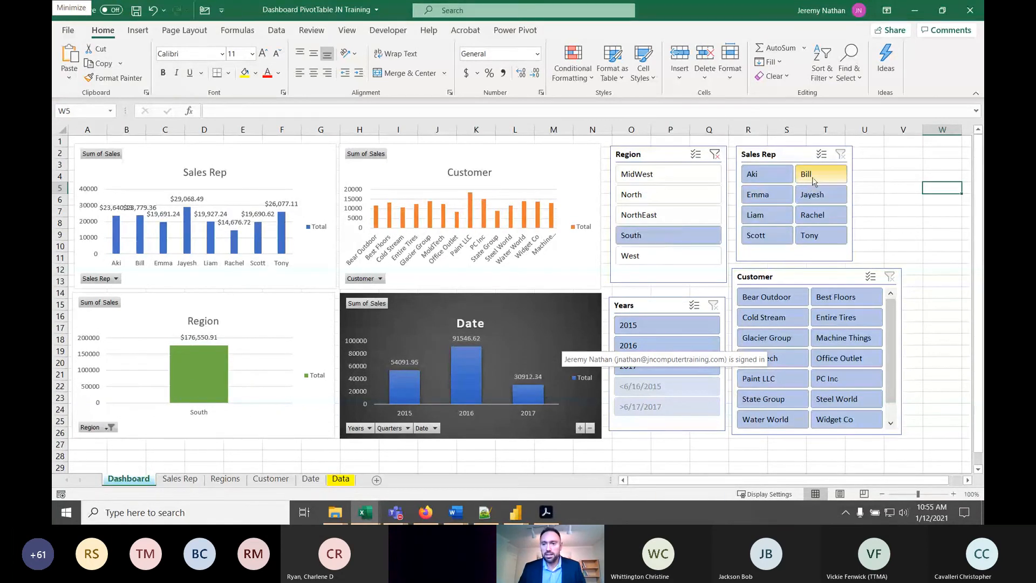
pyautogui.click(777, 216)
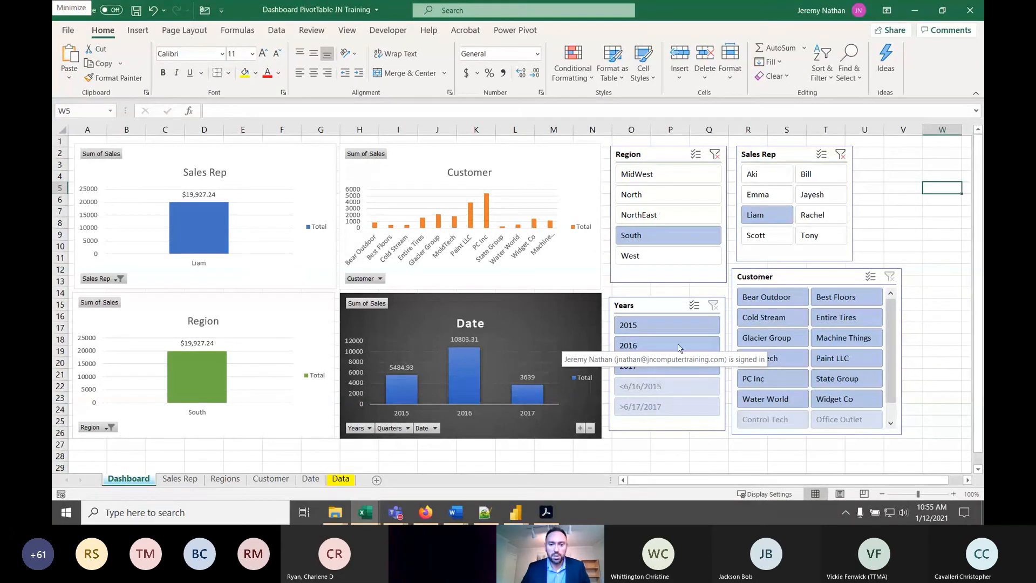
pyautogui.click(340, 479)
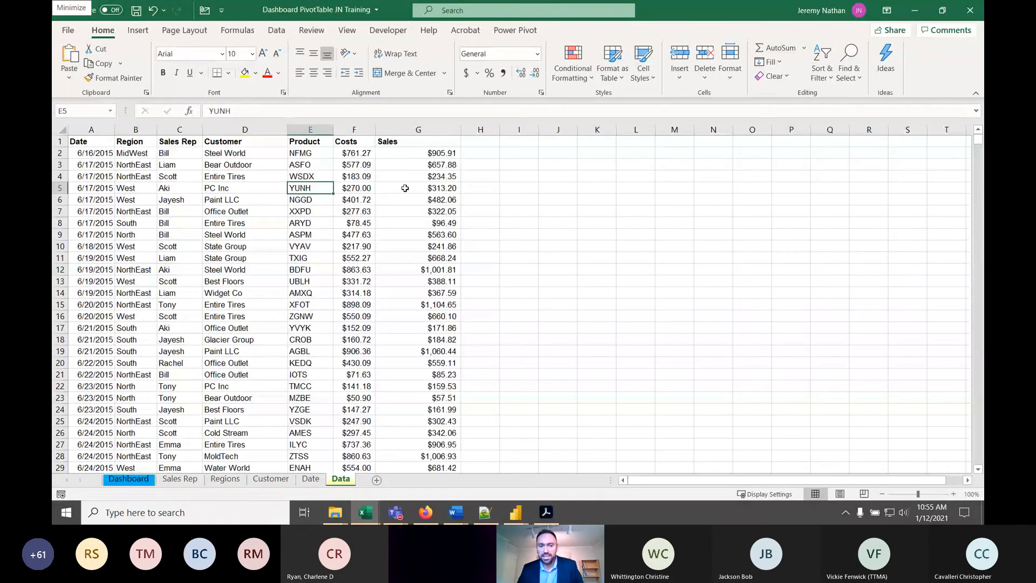
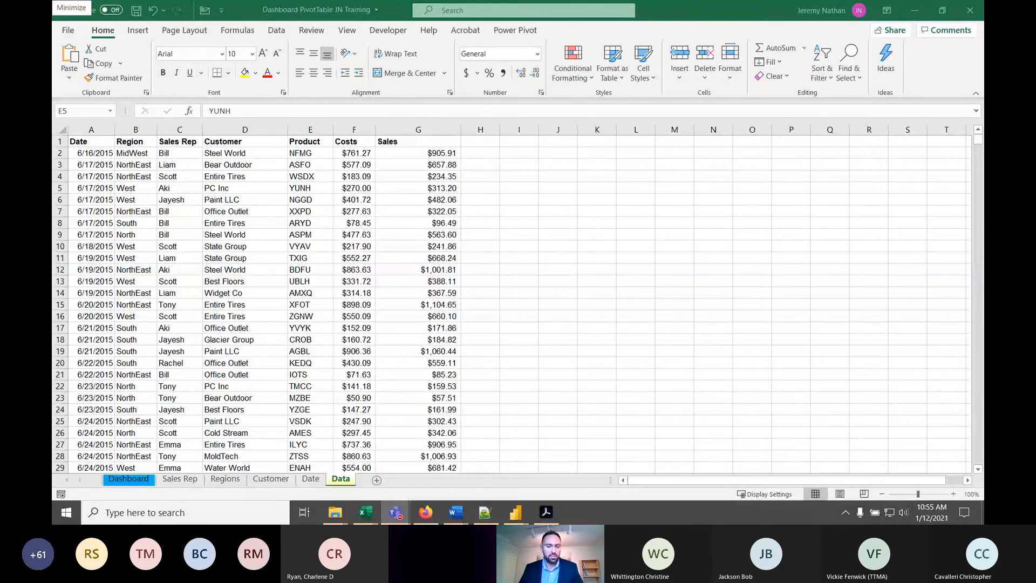
# - Create a PivotTable from the Data sheet's range A1:G2001, placed at J2 on the same sheet and added to the Data Model
pyautogui.click(234, 216)
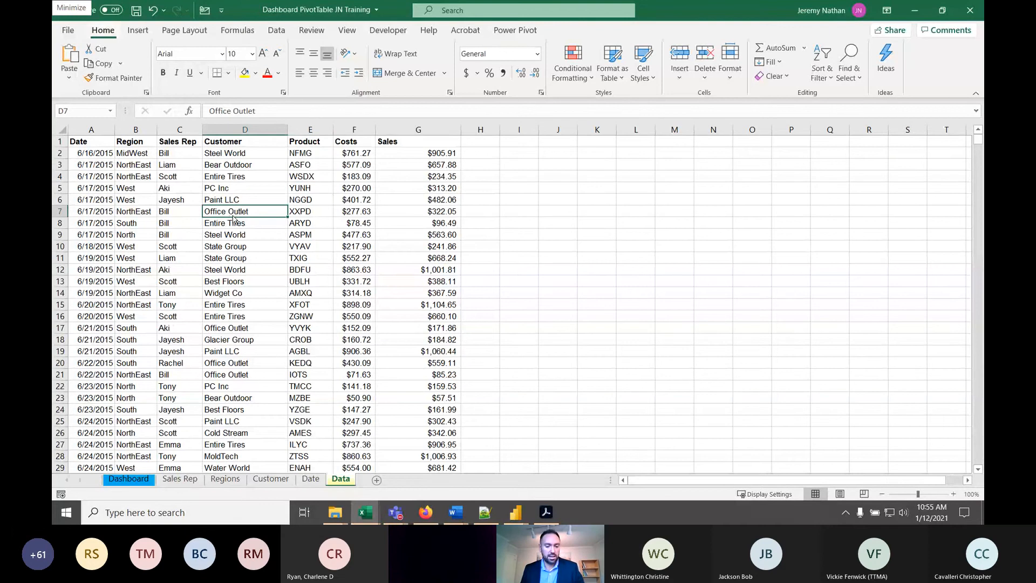
pyautogui.press('alt')
pyautogui.press('n')
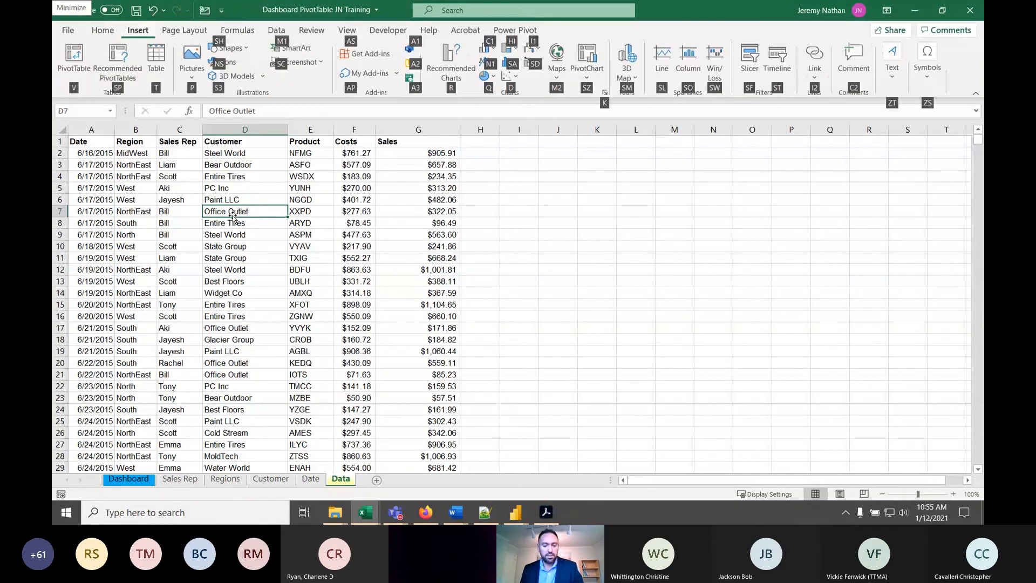
pyautogui.press('v')
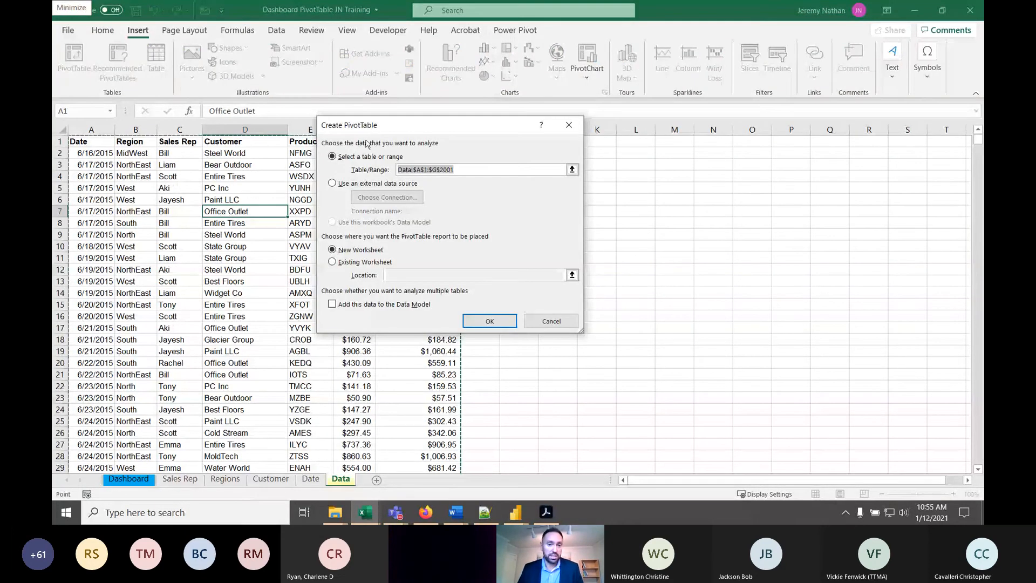
pyautogui.moveTo(371, 135); pyautogui.dragTo(225, 191)
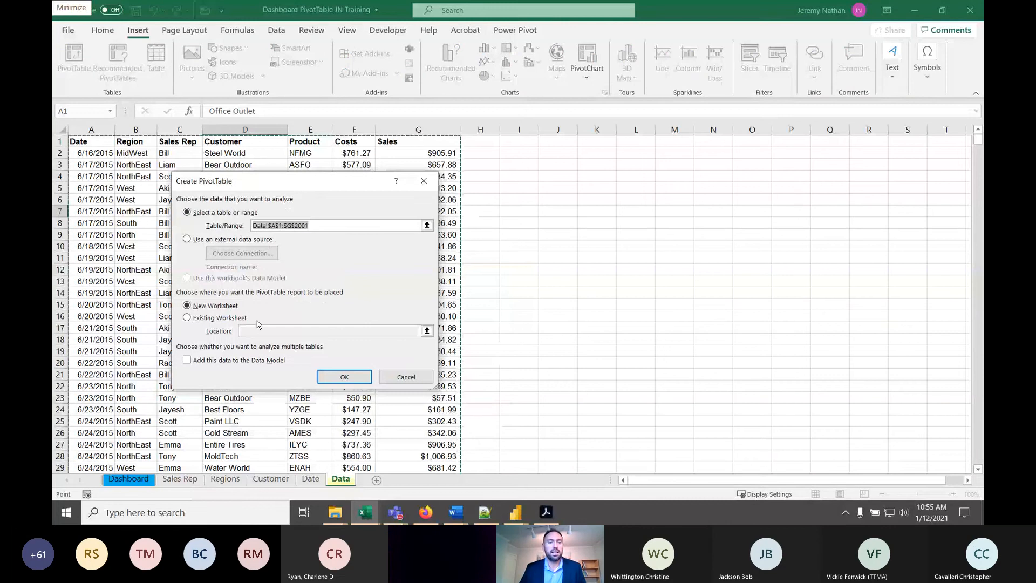
pyautogui.click(187, 318)
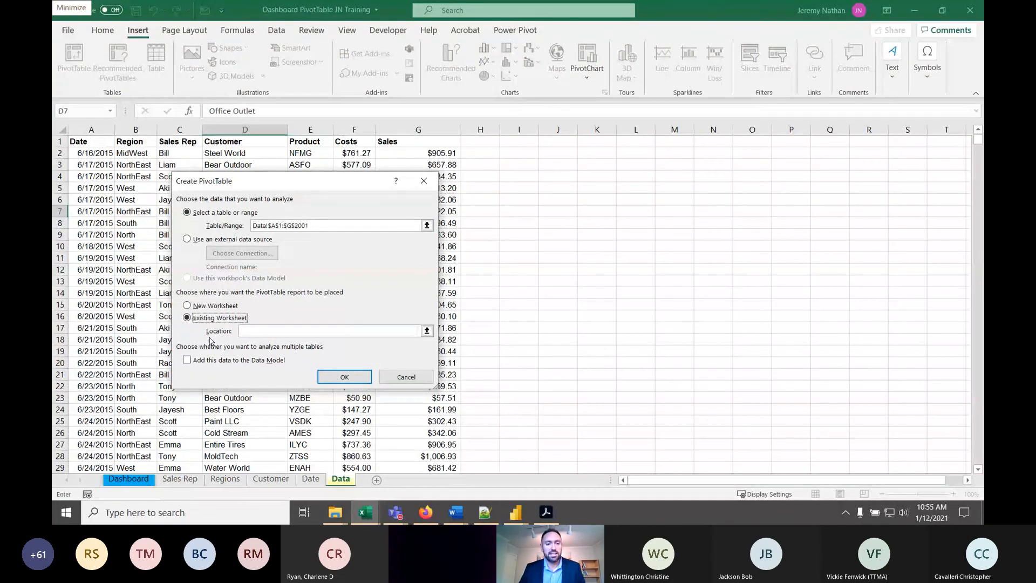
pyautogui.click(558, 154)
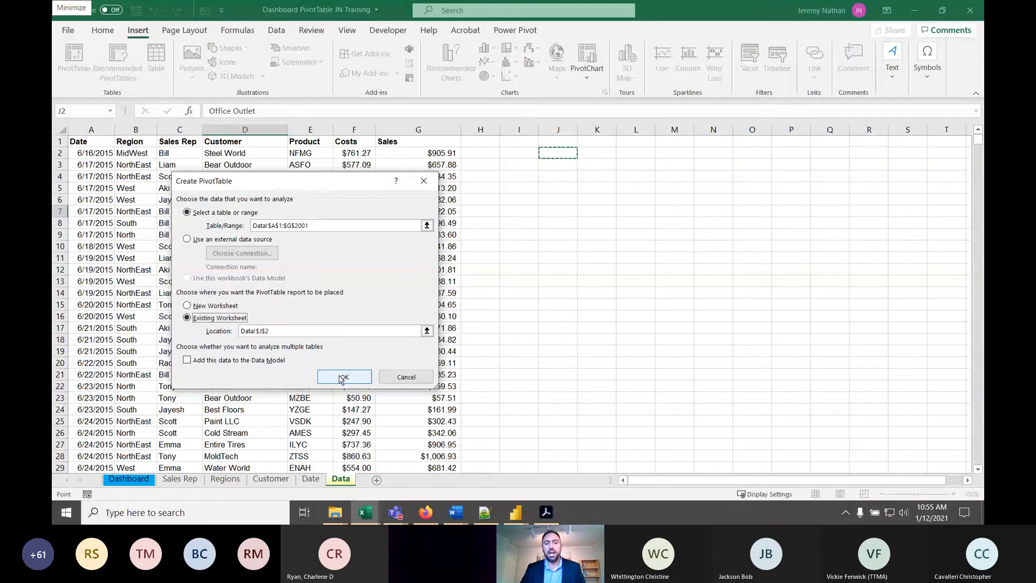
pyautogui.click(188, 360)
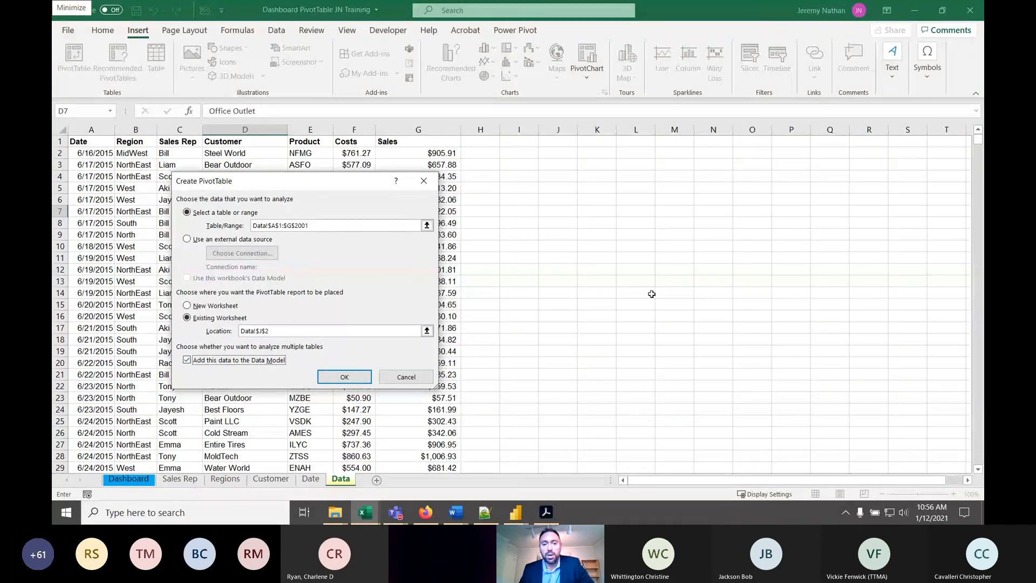
pyautogui.click(343, 378)
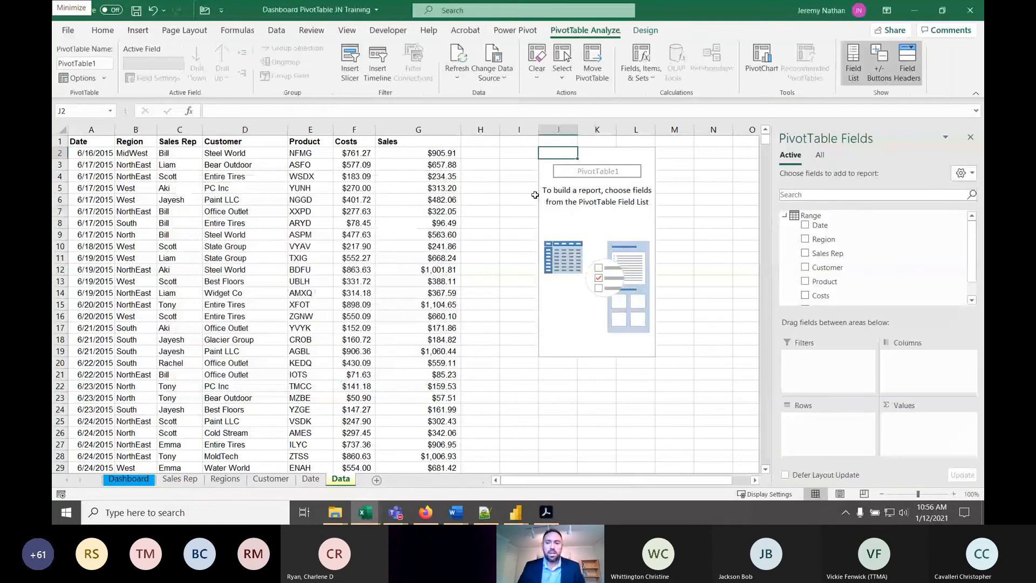
# - Add Region to the PivotTable's rows and Sales to its values
pyautogui.click(804, 241)
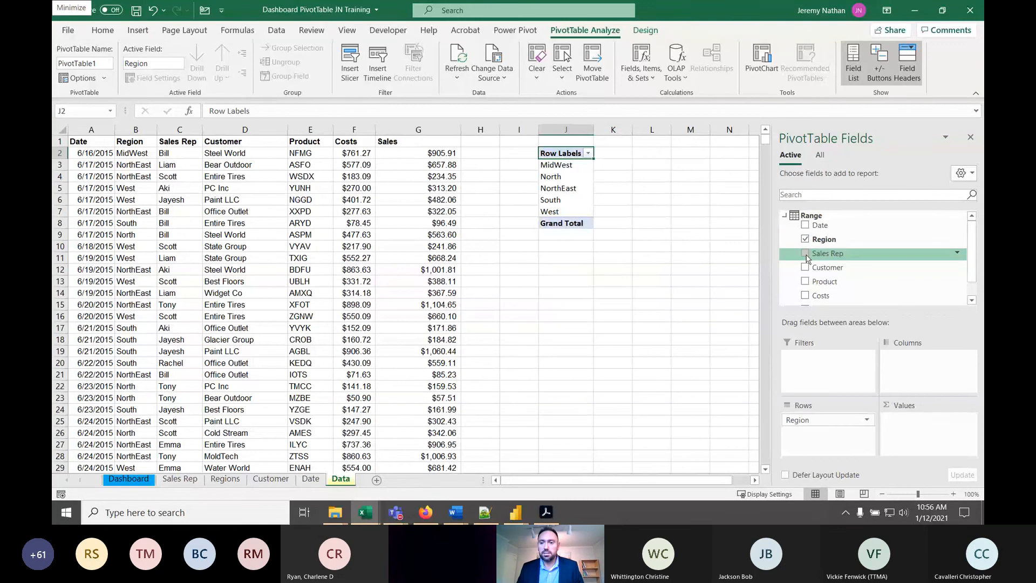
pyautogui.scroll(-1, 807, 265)
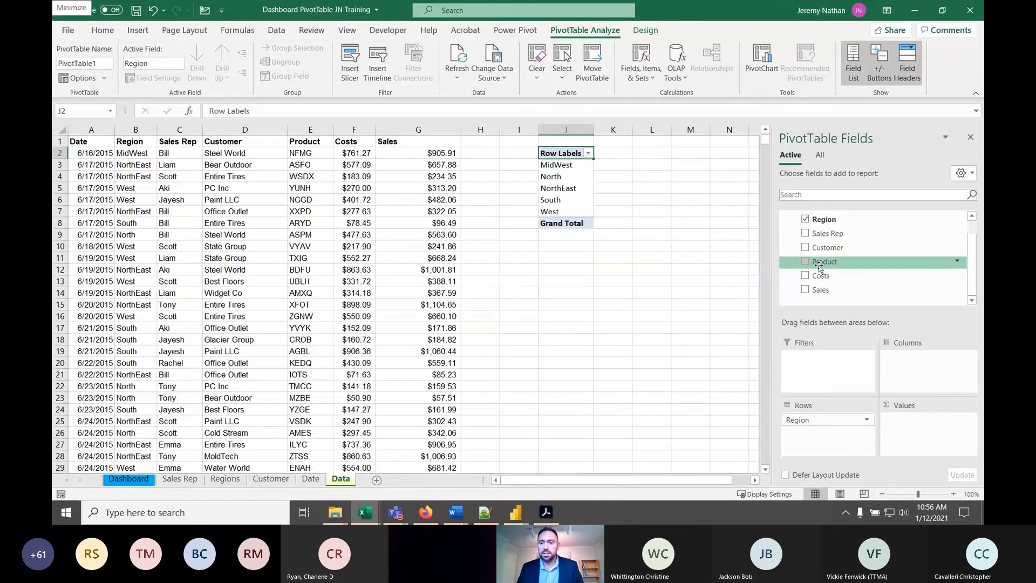
pyautogui.click(805, 291)
pyautogui.click(616, 169)
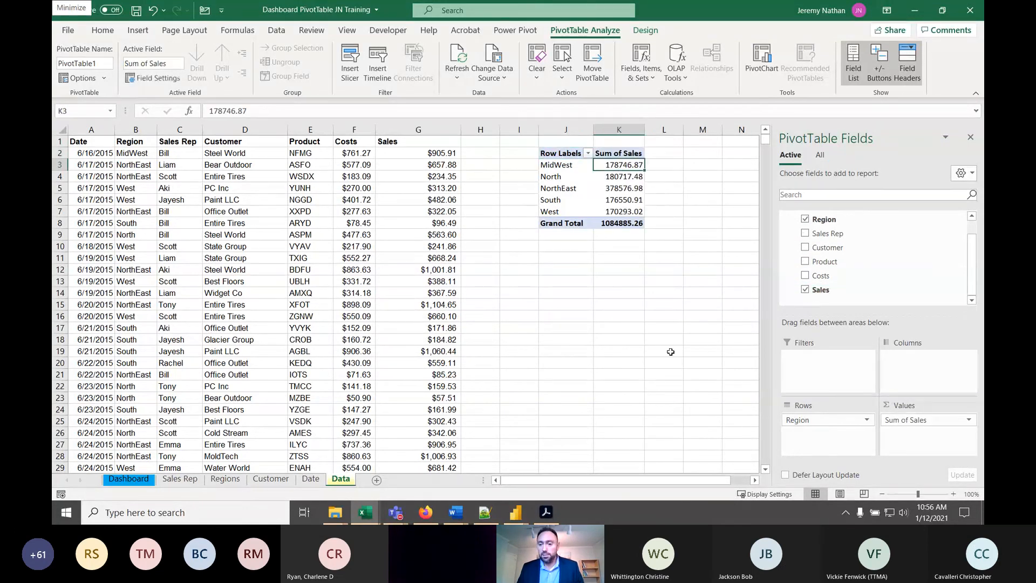
# - Format the PivotTable's Sum of Sales values as Currency with the $ symbol and two decimal places
pyautogui.click(967, 421)
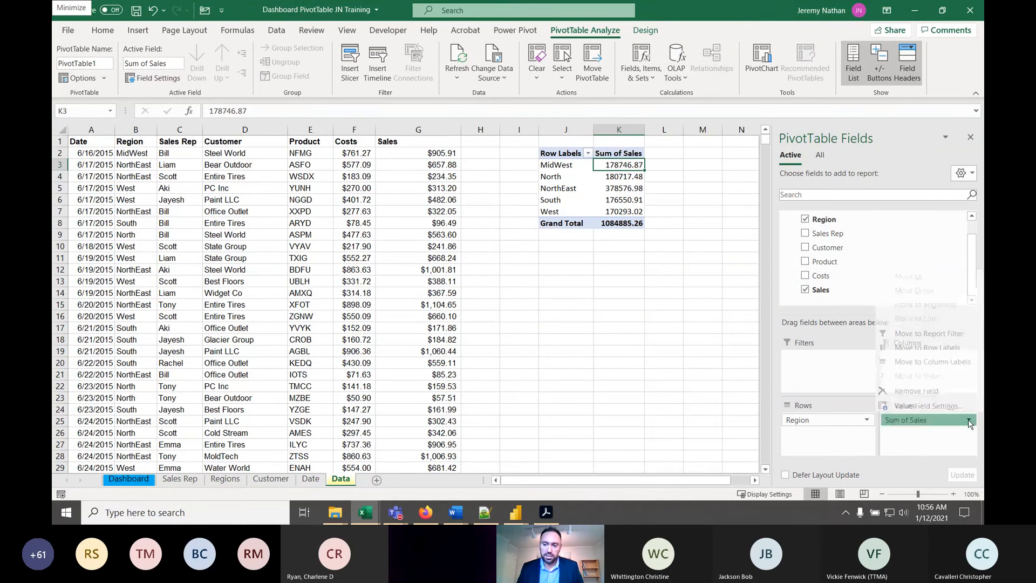
pyautogui.click(936, 410)
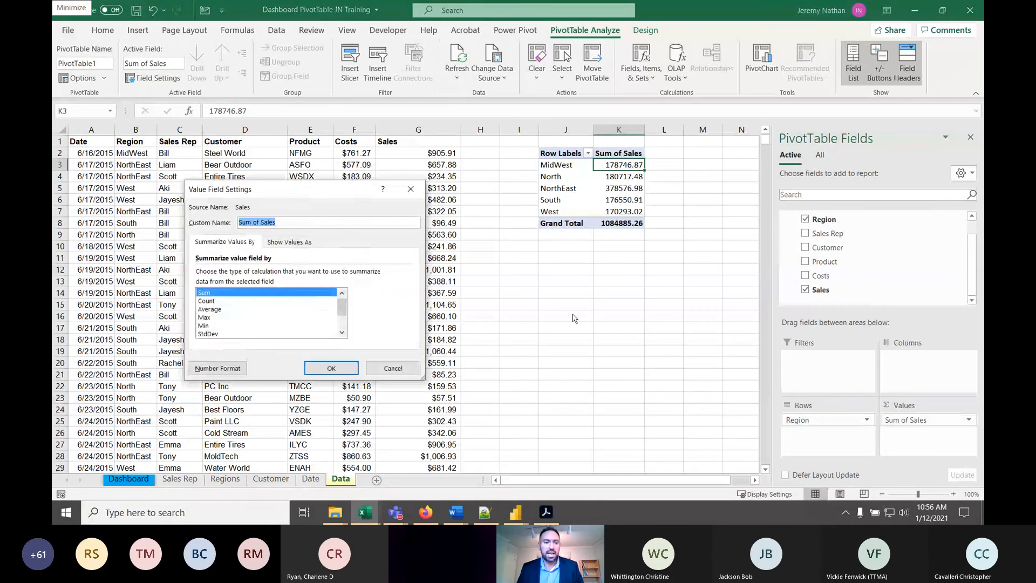
pyautogui.click(292, 242)
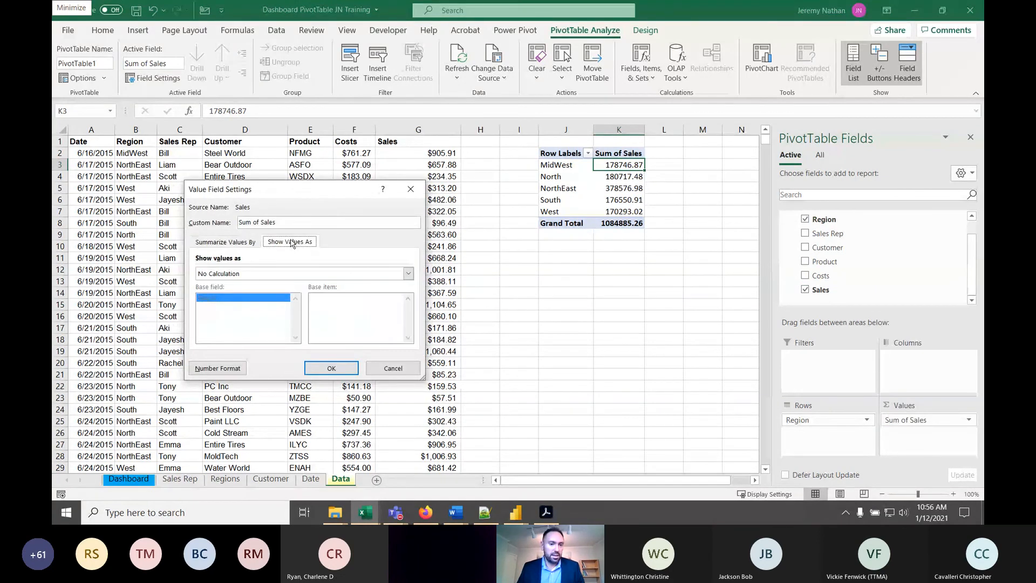
pyautogui.click(243, 245)
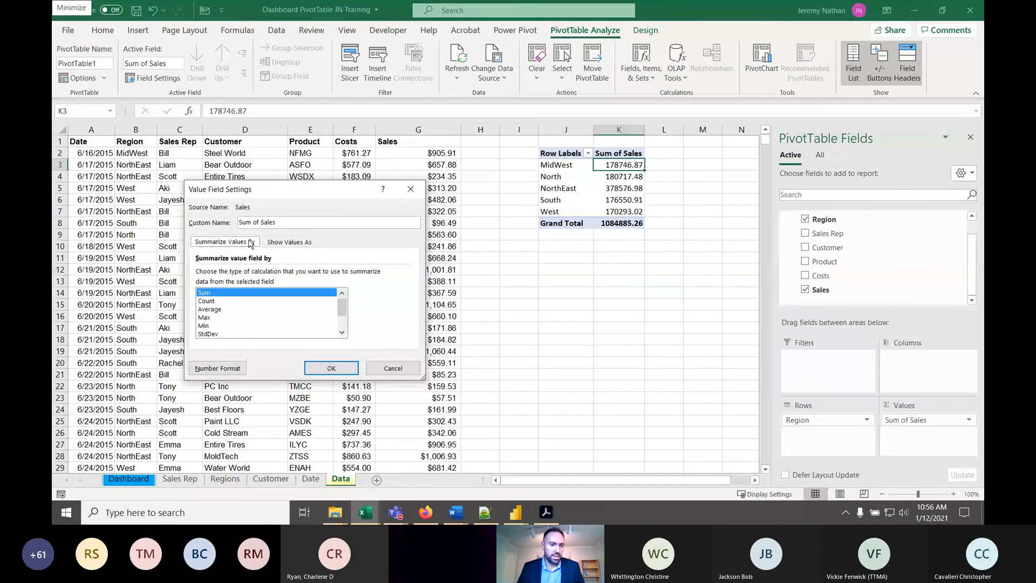
pyautogui.click(216, 372)
pyautogui.click(216, 369)
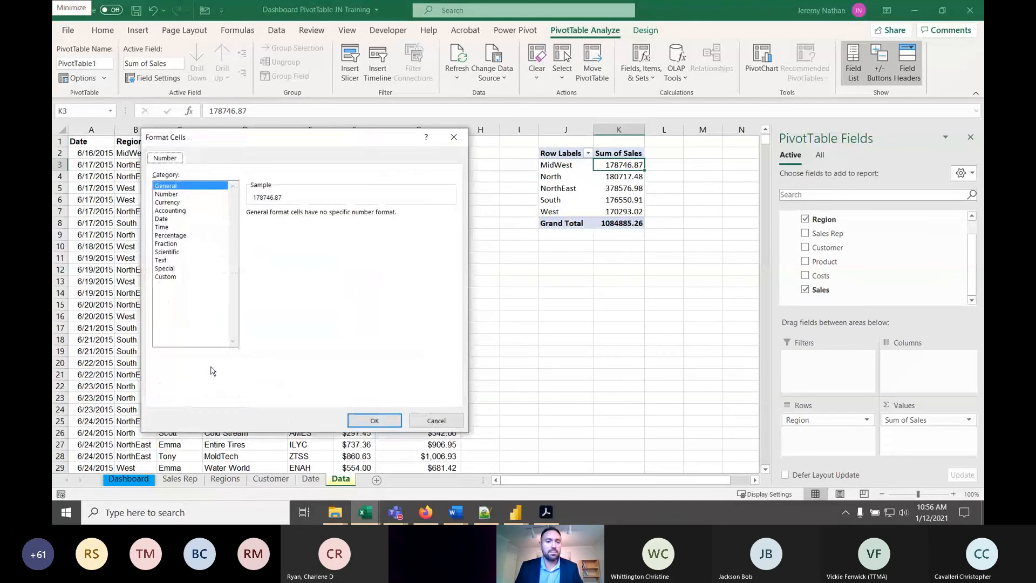
pyautogui.click(172, 203)
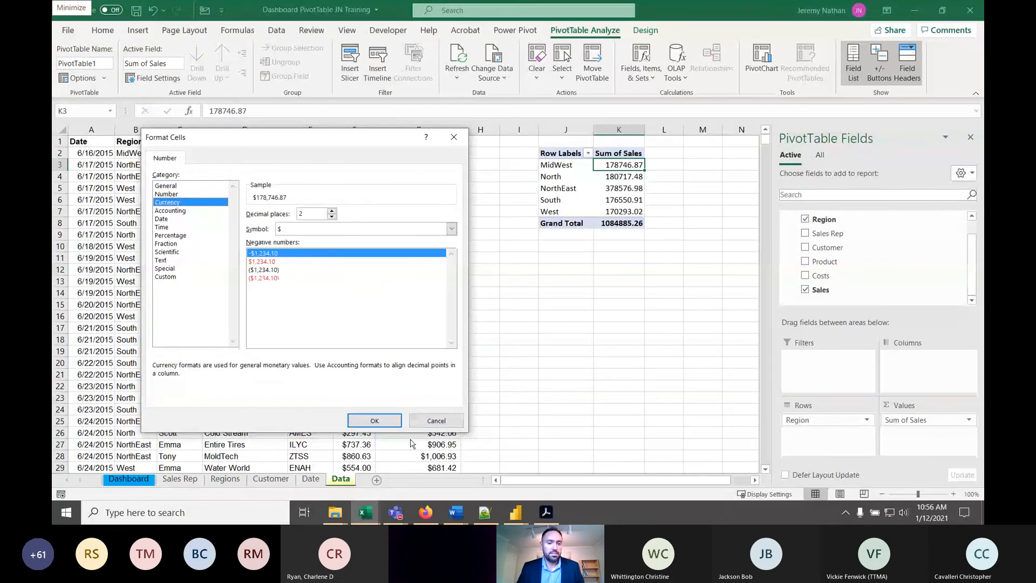
pyautogui.click(375, 422)
pyautogui.click(350, 374)
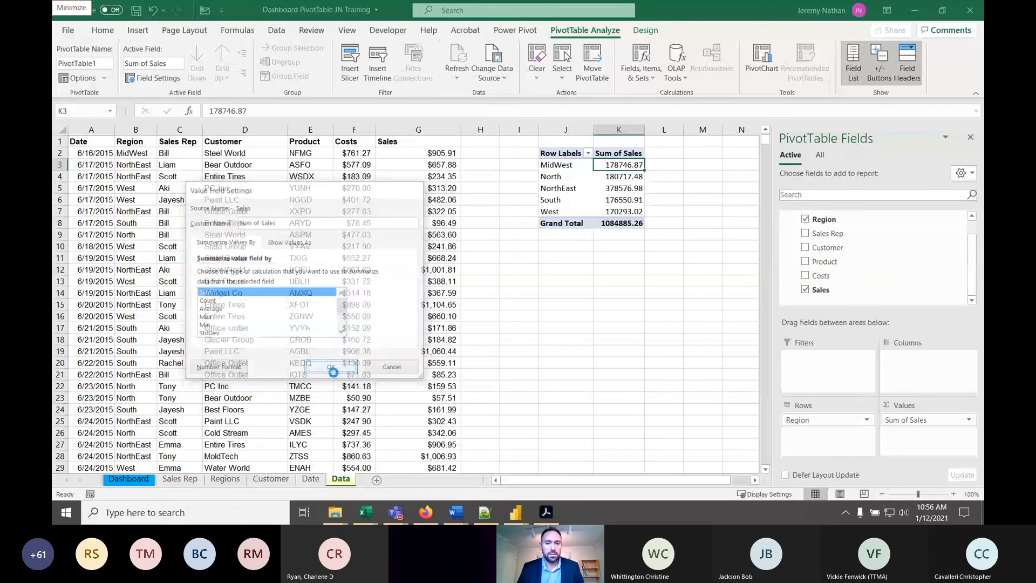
pyautogui.click(631, 190)
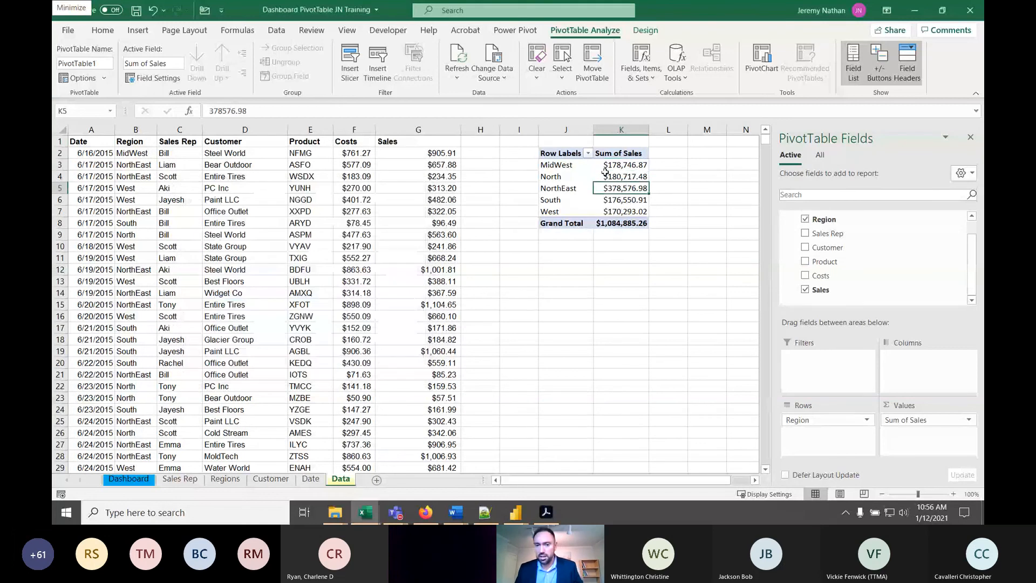
# - Insert a default column pivot chart from the region sales PivotTable and place it below the table
pyautogui.click(626, 165)
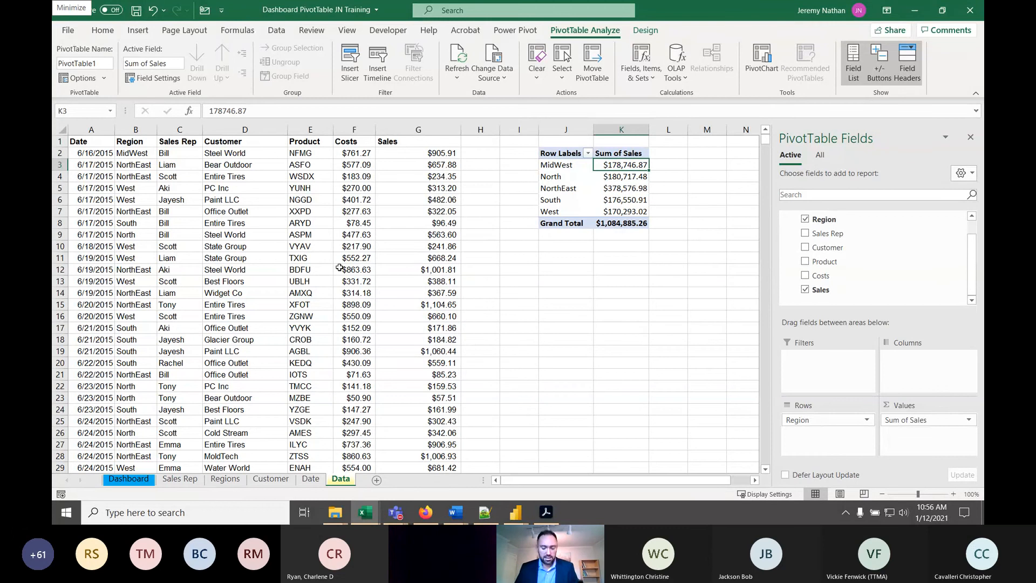
pyautogui.hotkey('alt', 'F1')
pyautogui.moveTo(407, 230); pyautogui.dragTo(585, 258)
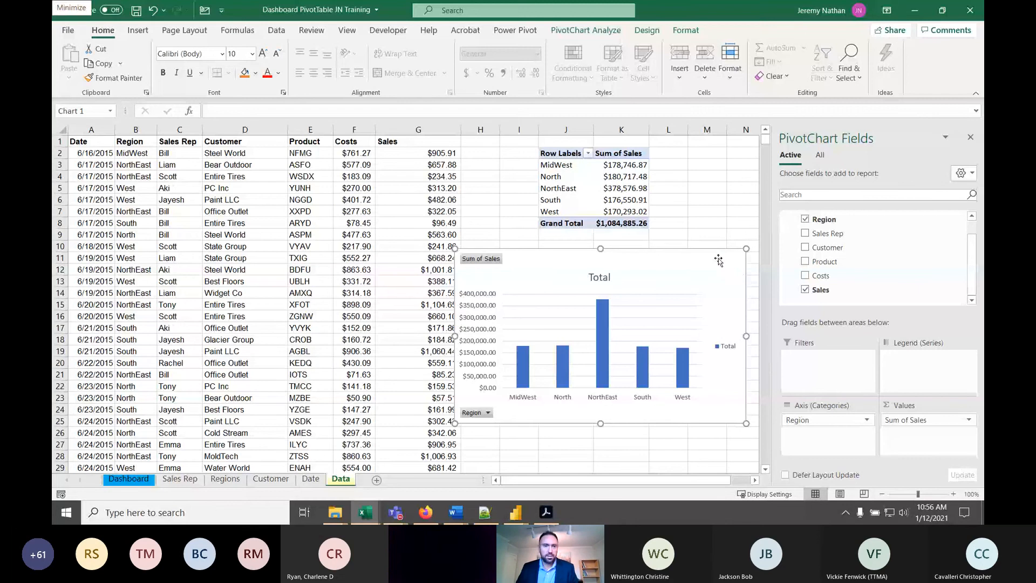
# - Change the region sales pivot chart to a pie chart and reposition it clear of the PivotTable and the source data
pyautogui.click(276, 30)
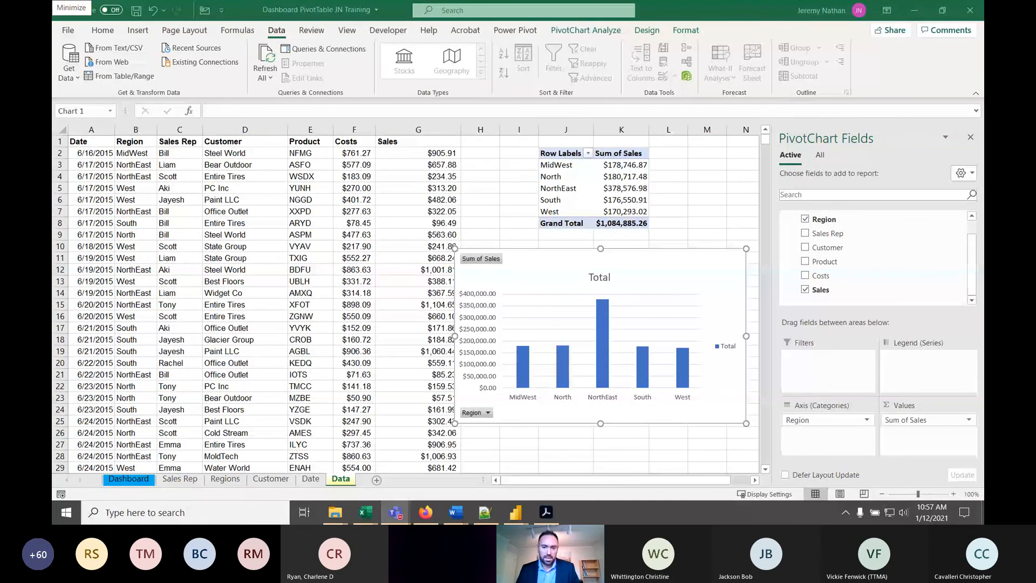
pyautogui.click(647, 262)
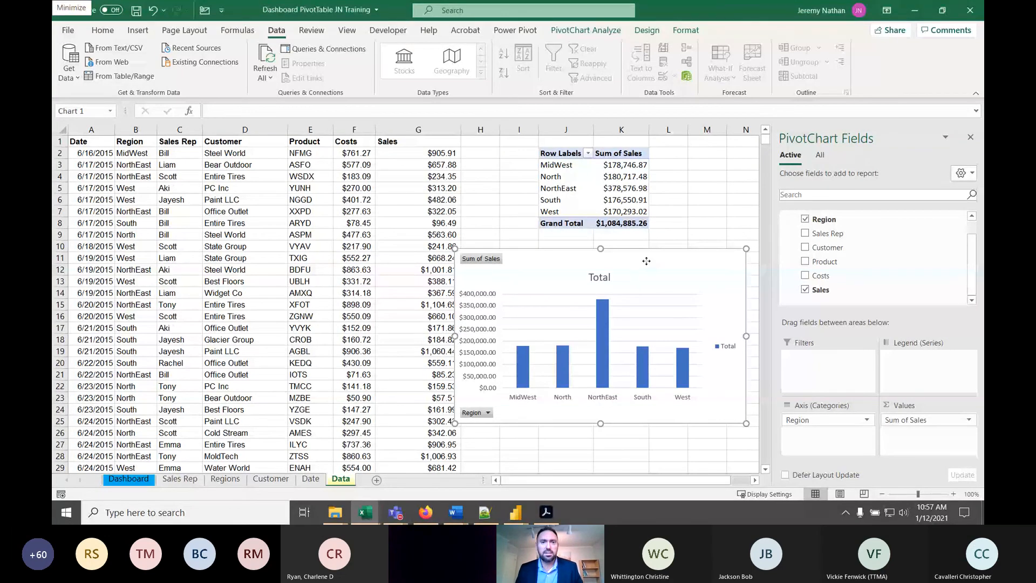
pyautogui.moveTo(647, 261); pyautogui.dragTo(629, 247)
pyautogui.click(647, 29)
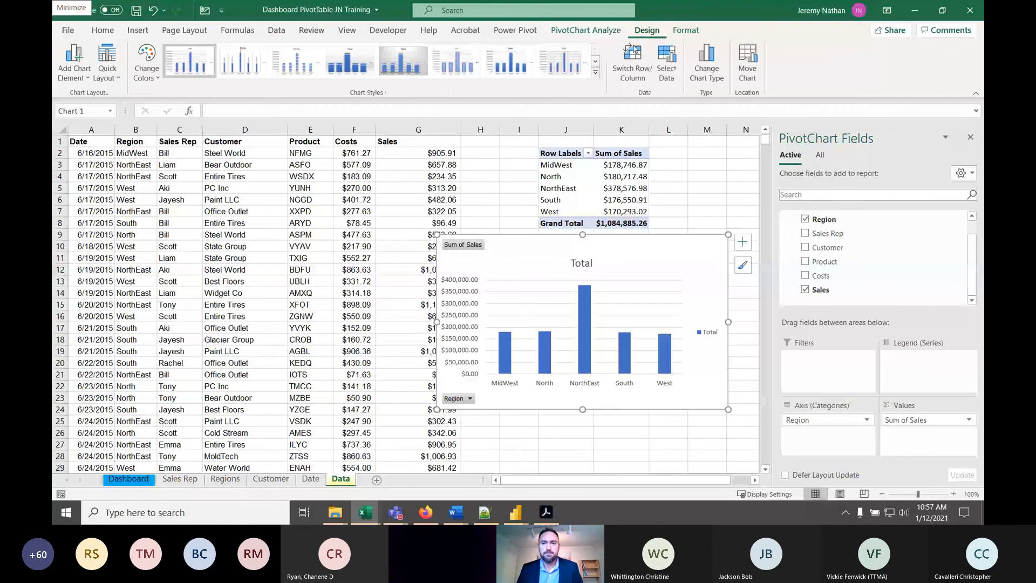
pyautogui.click(705, 68)
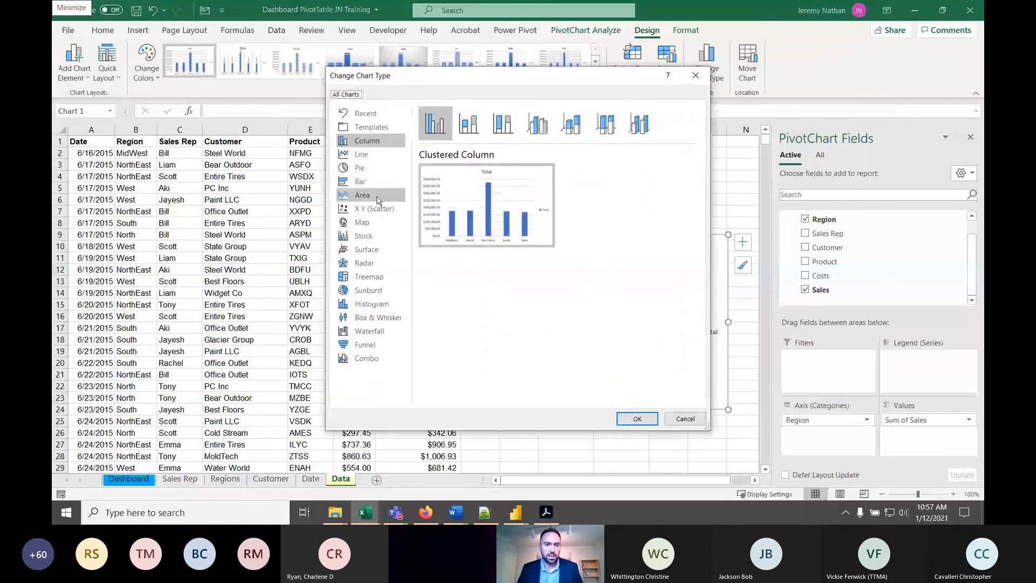
pyautogui.click(359, 167)
pyautogui.click(638, 419)
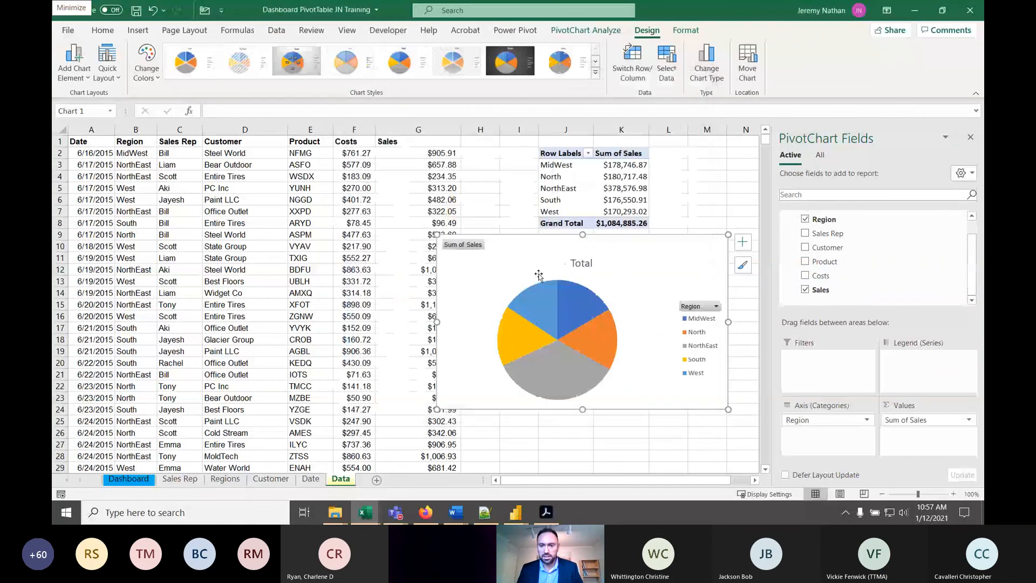
pyautogui.moveTo(539, 276); pyautogui.dragTo(565, 316)
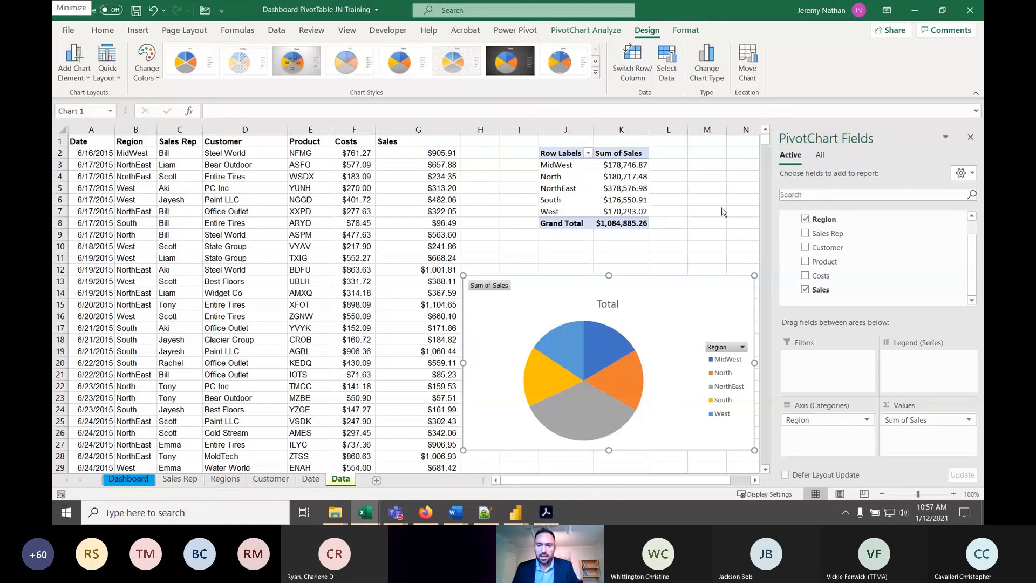
# - Return to the region sales PivotTable and open the workbook's data model in the Power Pivot window
pyautogui.click(572, 182)
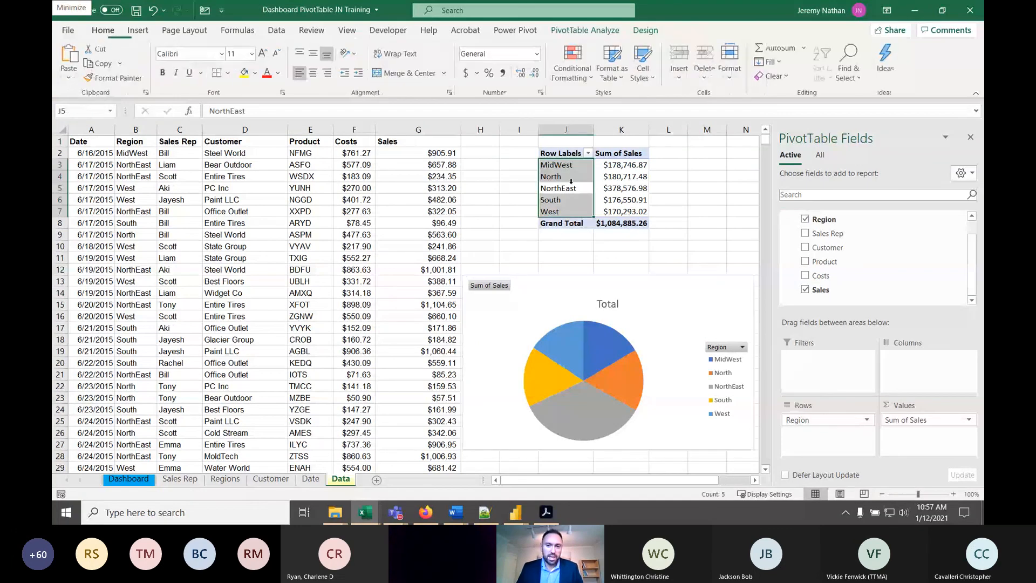
pyautogui.click(598, 170)
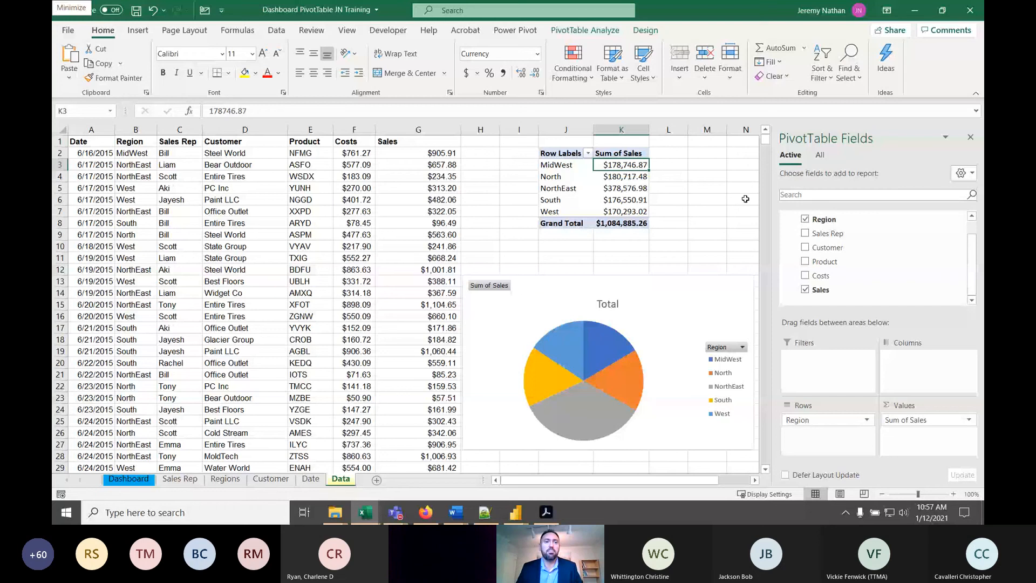
pyautogui.click(277, 30)
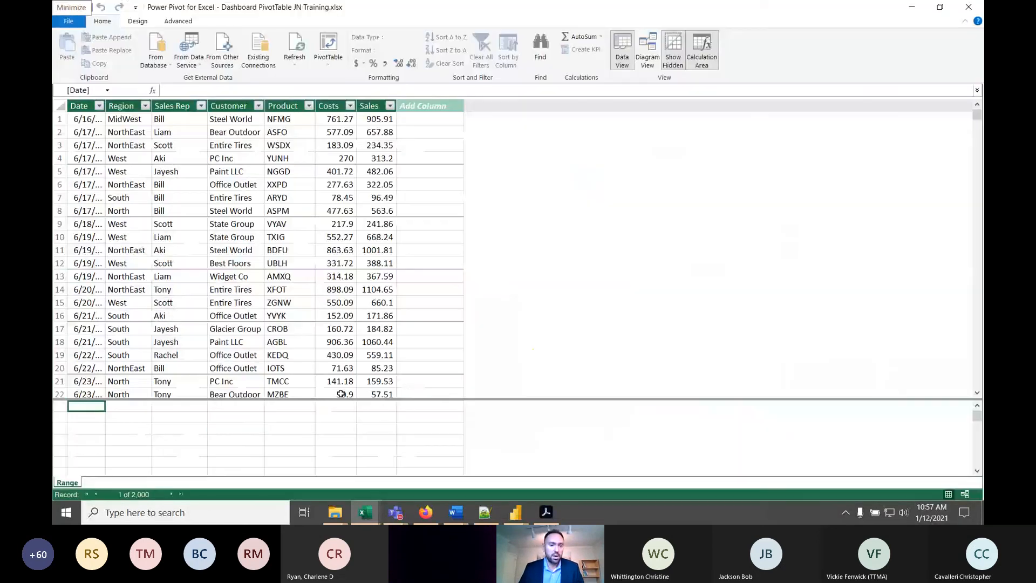
# - Create the measure TotalSales:=sum(Range[Sales]) in the calculation area beneath the Sales column
pyautogui.click(252, 430)
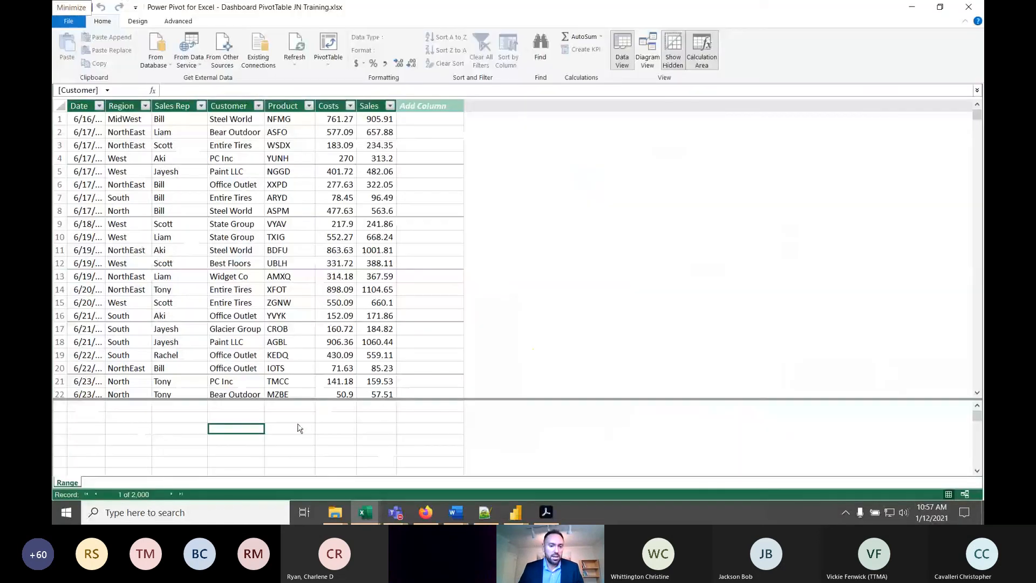
pyautogui.click(339, 418)
pyautogui.click(367, 414)
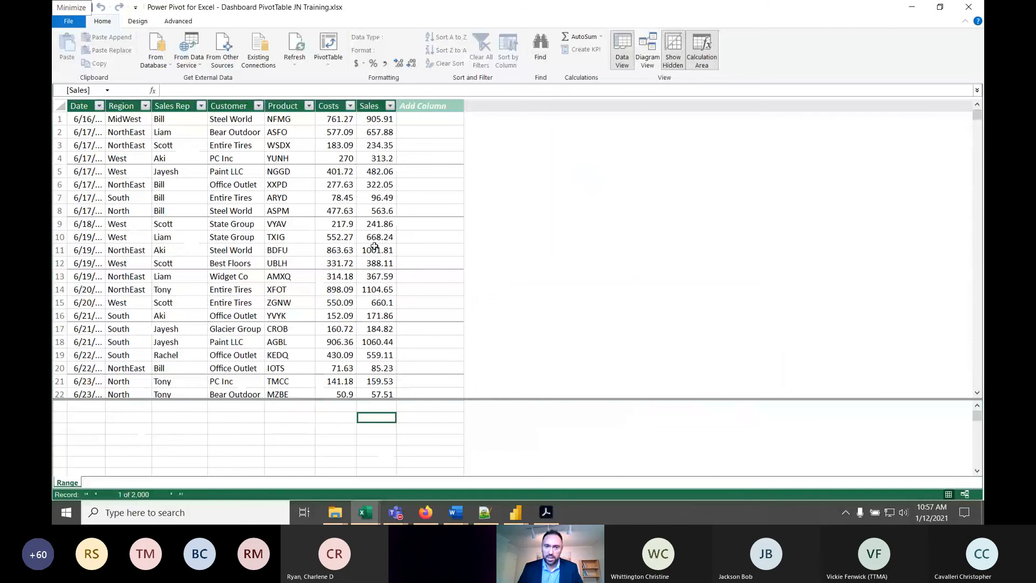
pyautogui.click(306, 90)
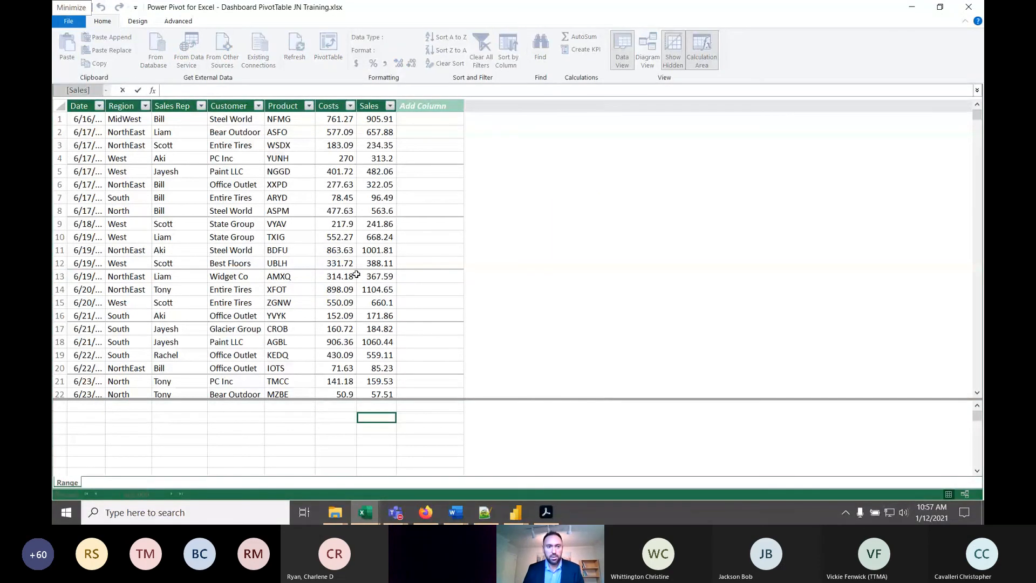
pyautogui.write('Total')
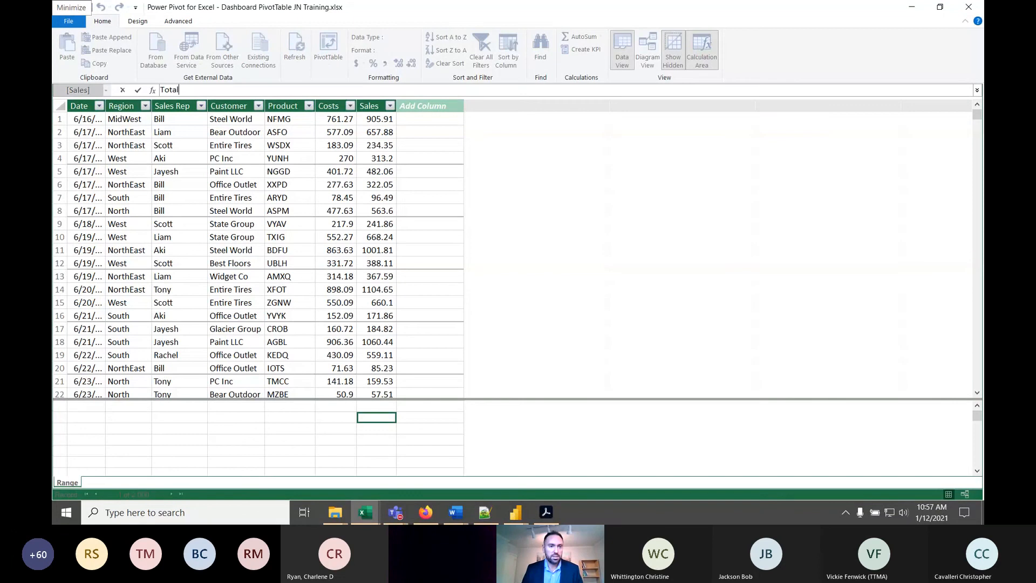
pyautogui.write('Sales:')
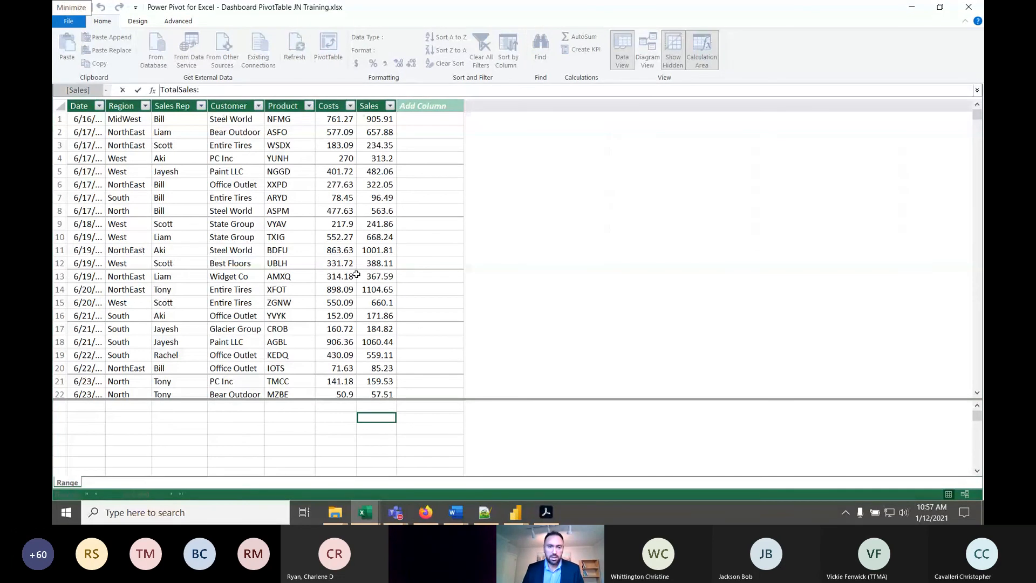
pyautogui.write('=sum(sa')
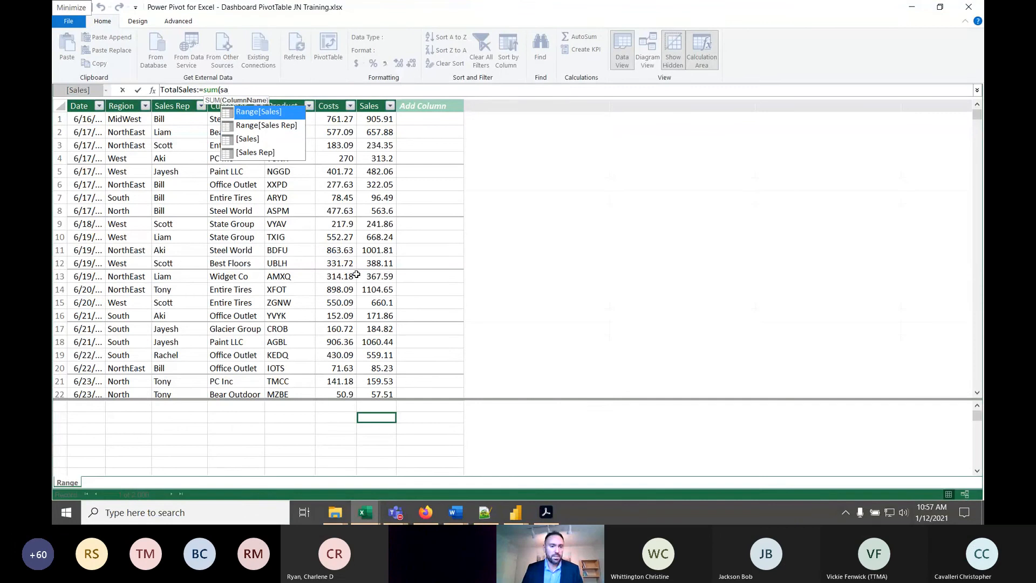
pyautogui.press('Tab')
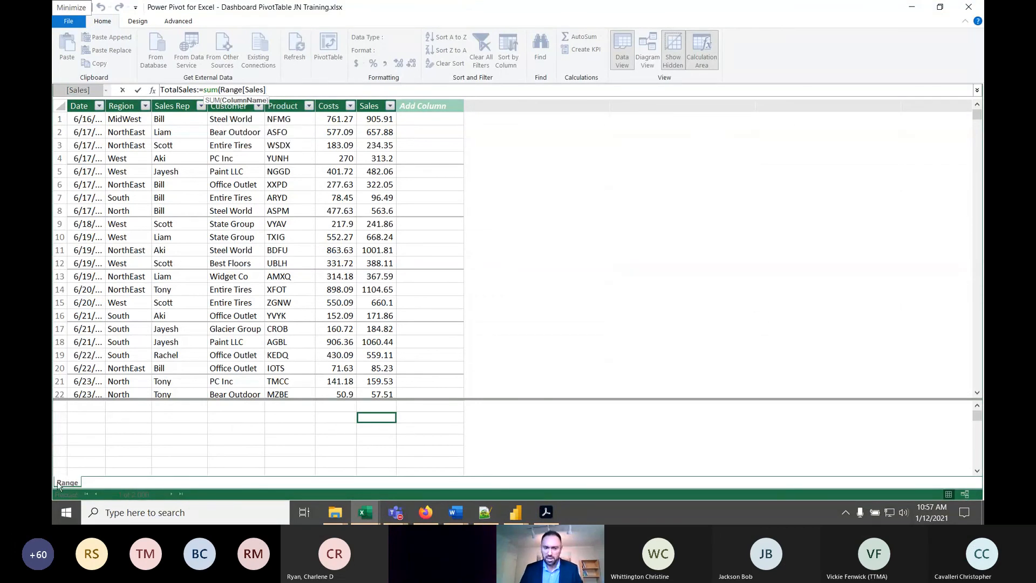
pyautogui.write(')')
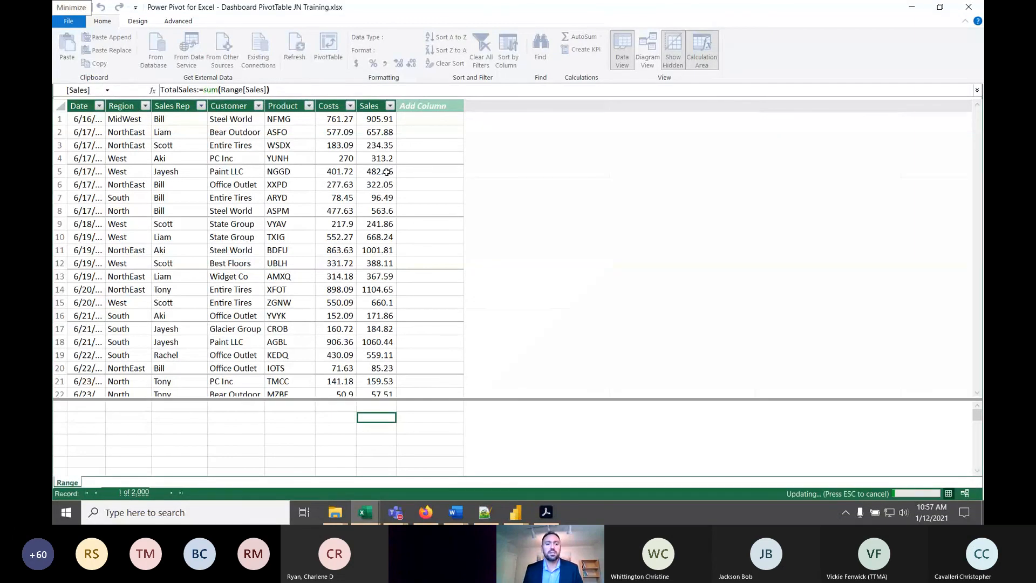
pyautogui.press('Return')
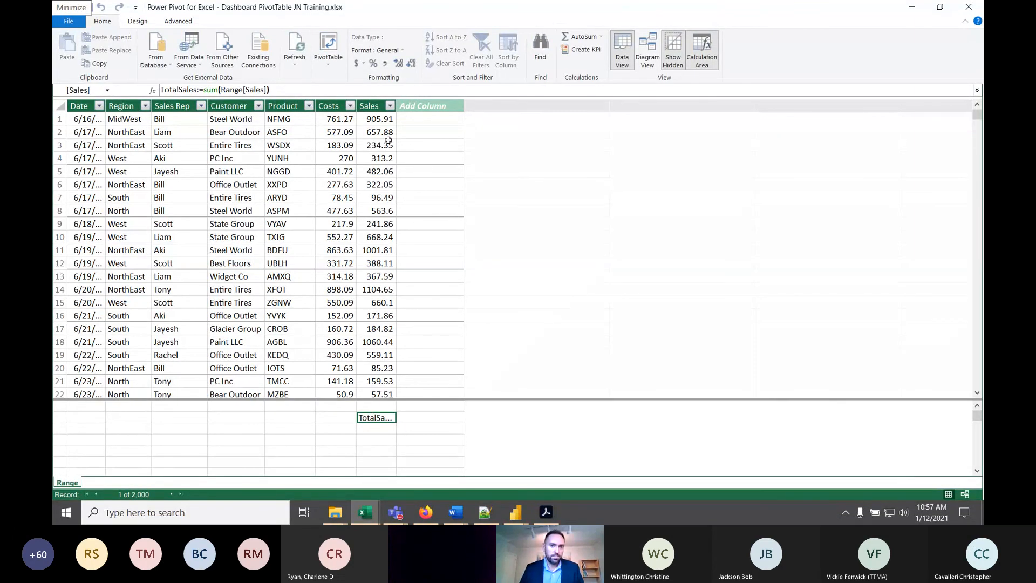
# - Widen the Sales column and format the TotalSales measure as $ English (United States) currency
pyautogui.moveTo(397, 108); pyautogui.dragTo(479, 110)
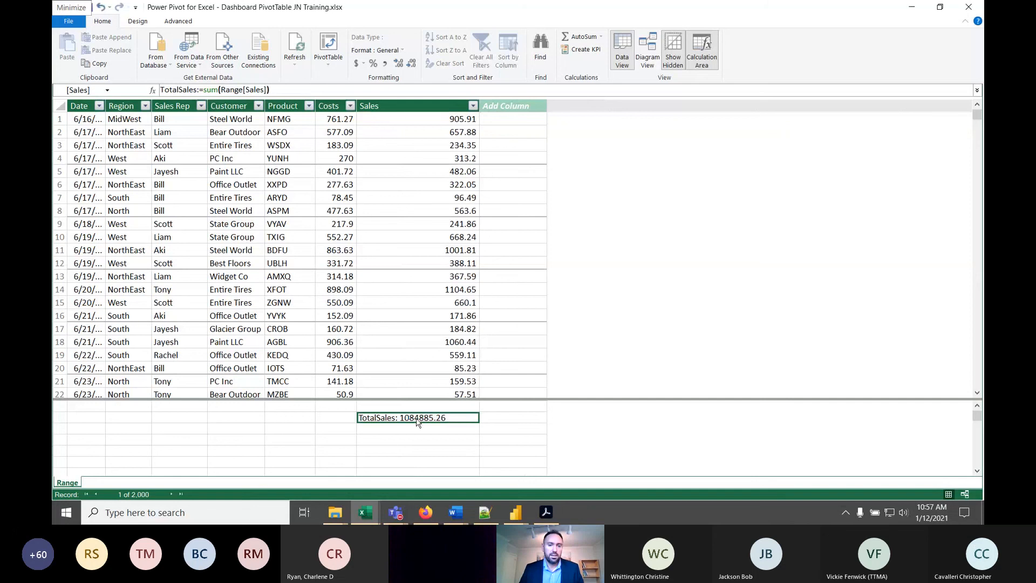
pyautogui.click(360, 64)
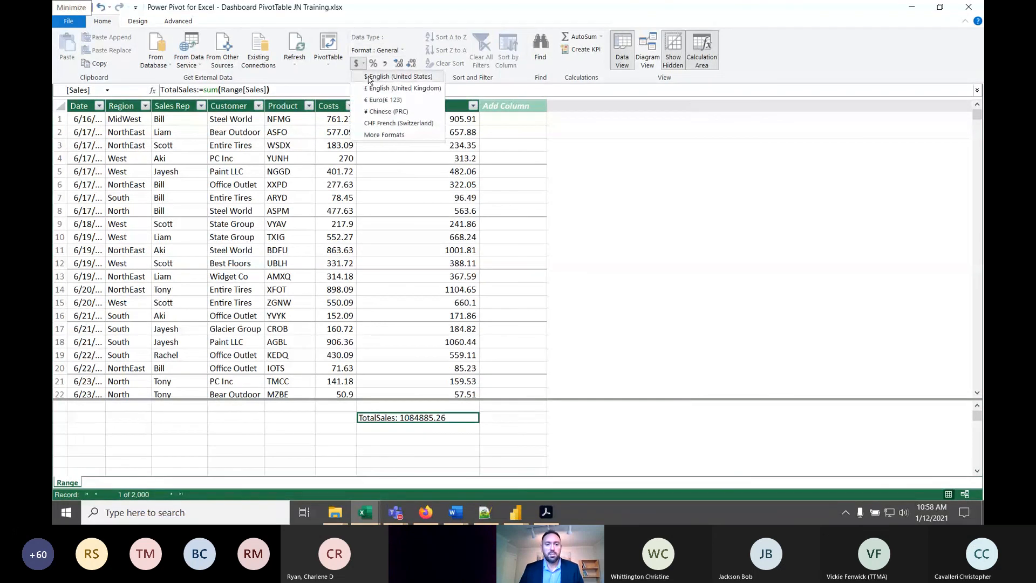
pyautogui.click(370, 76)
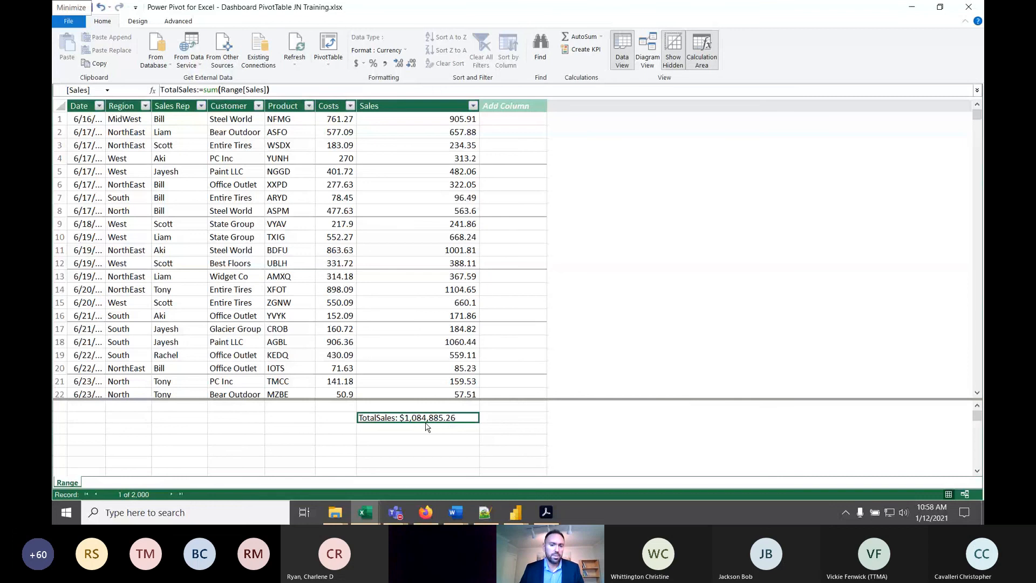
# - Switch back to the Dashboard PivotTable workbook in Excel and select the source data's entire Sales column
pyautogui.moveTo(370, 511)
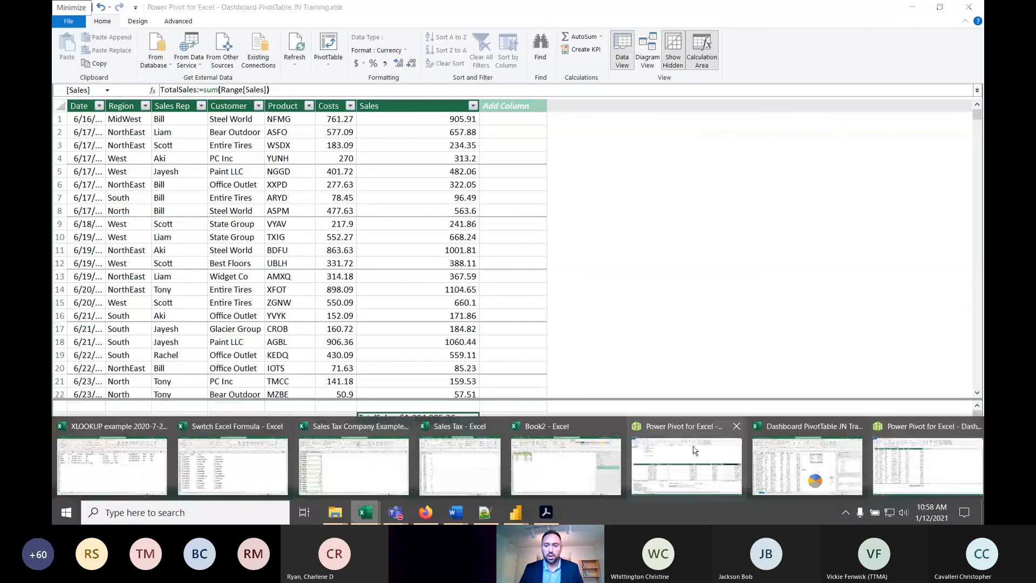
pyautogui.click(785, 459)
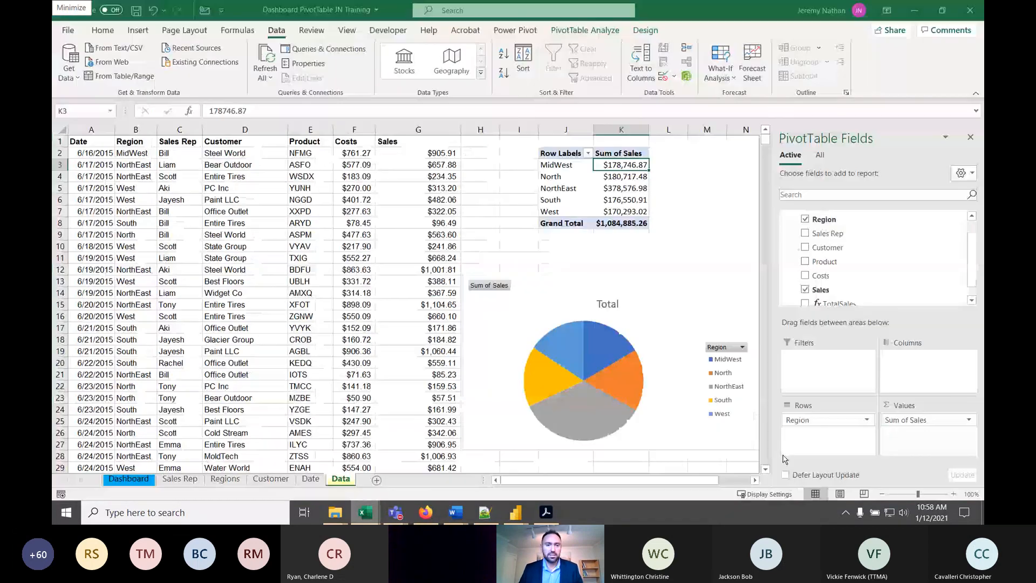
pyautogui.click(398, 133)
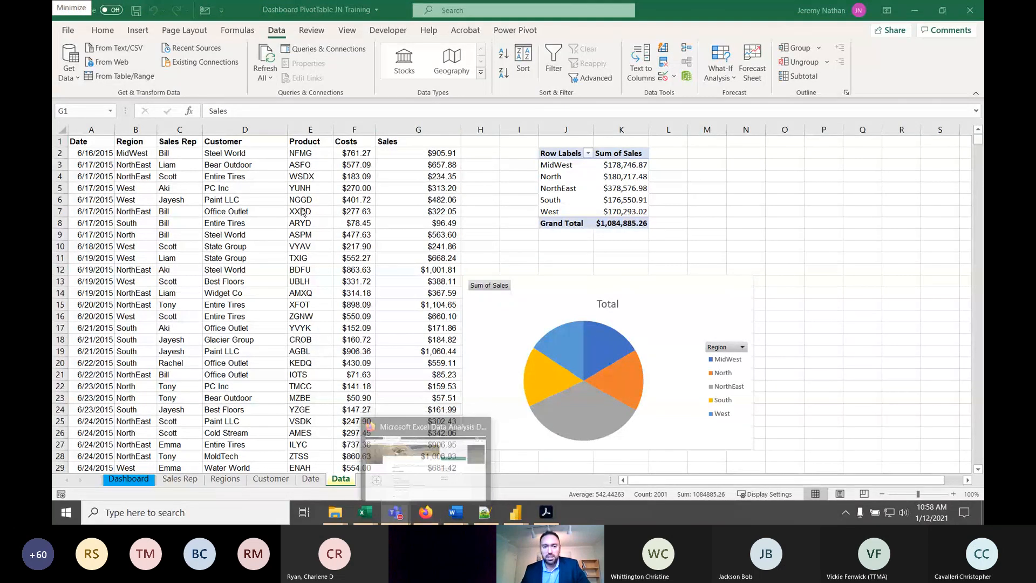
# - Switch to the Eventbrite workshop page in Firefox and review the agenda's DAX Formulas, including calculate and path
pyautogui.click(426, 511)
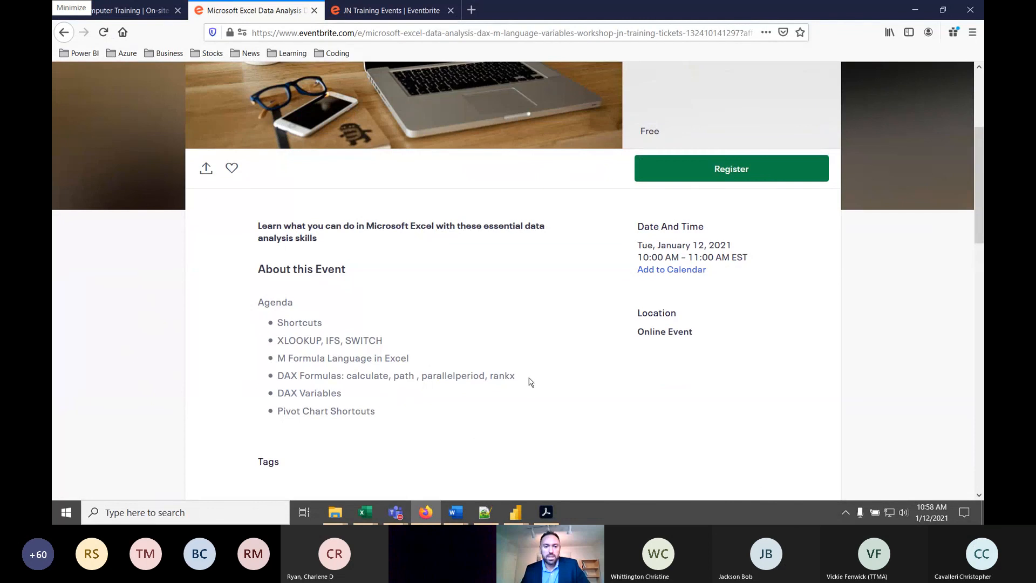
pyautogui.moveTo(531, 381); pyautogui.dragTo(412, 377)
pyautogui.click(342, 384)
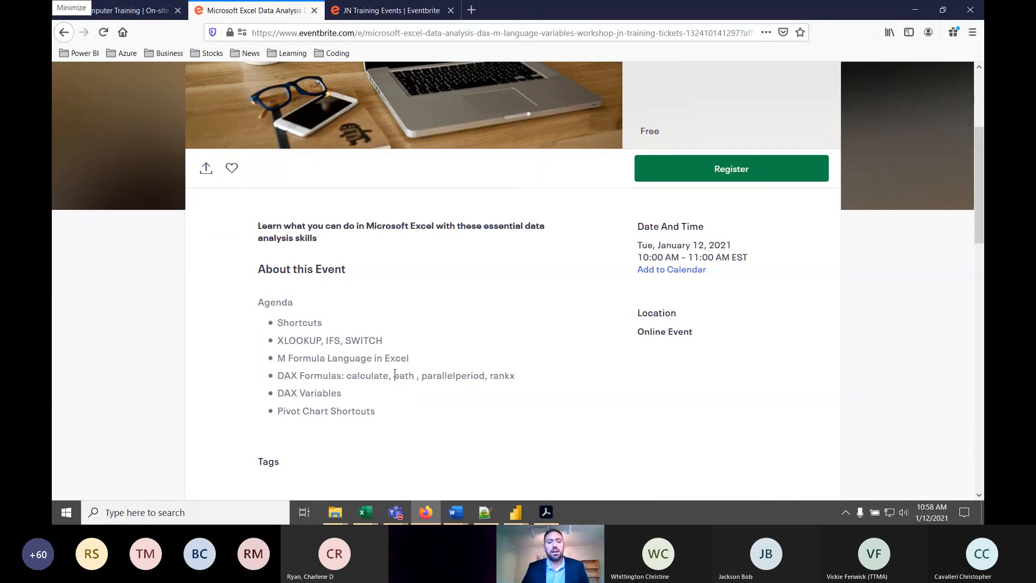
pyautogui.moveTo(395, 374); pyautogui.dragTo(383, 376)
pyautogui.click(399, 396)
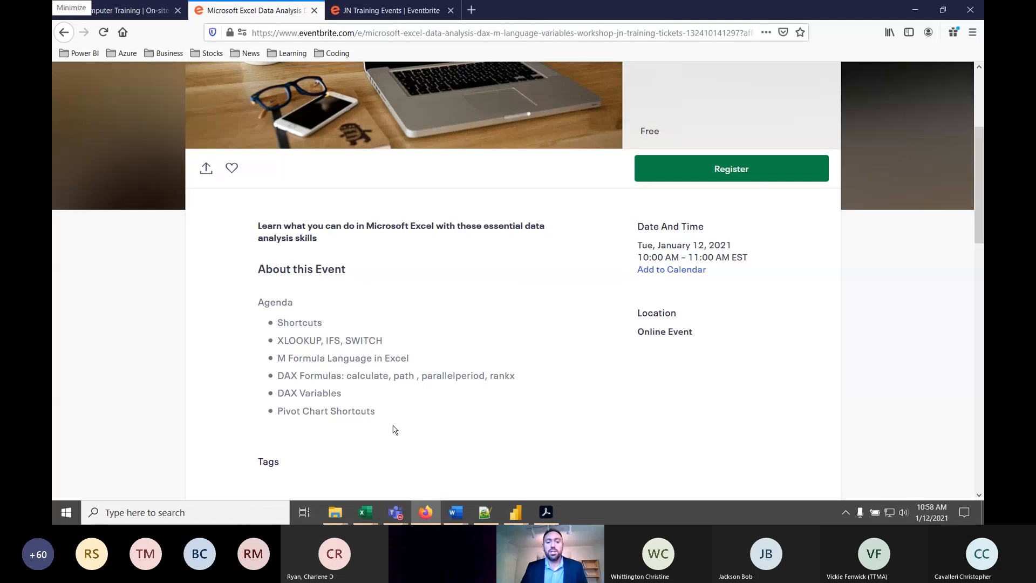